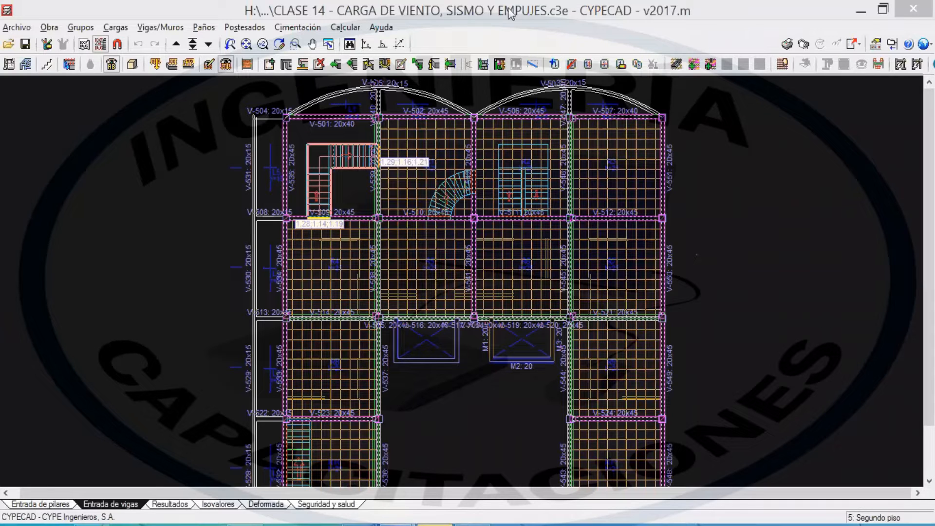
left_click_drag(613, 253, 587, 278)
mouse_move(500, 192)
left_mouse_down()
mouse_move(529, 174)
mouse_move(525, 211)
left_mouse_up()
mouse_move(505, 194)
left_mouse_down()
mouse_move(520, 170)
mouse_move(521, 195)
left_mouse_up()
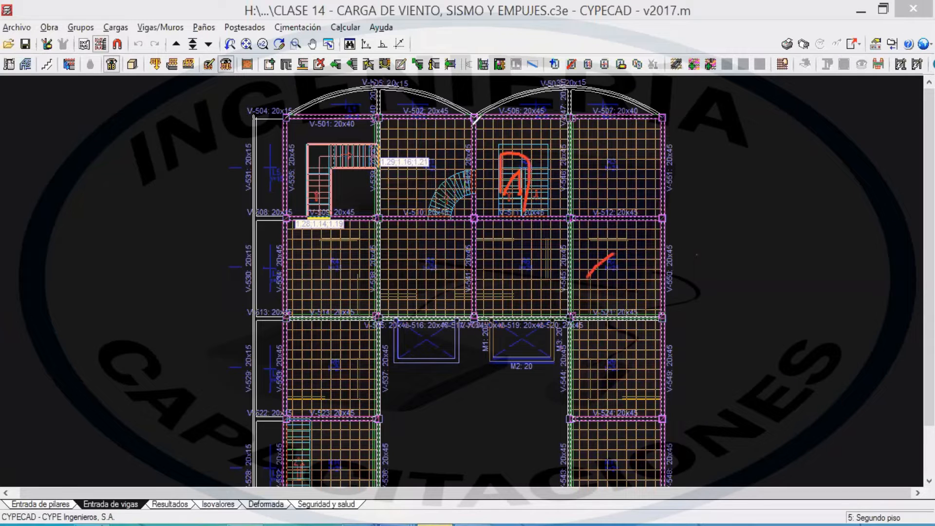
key("Escape")
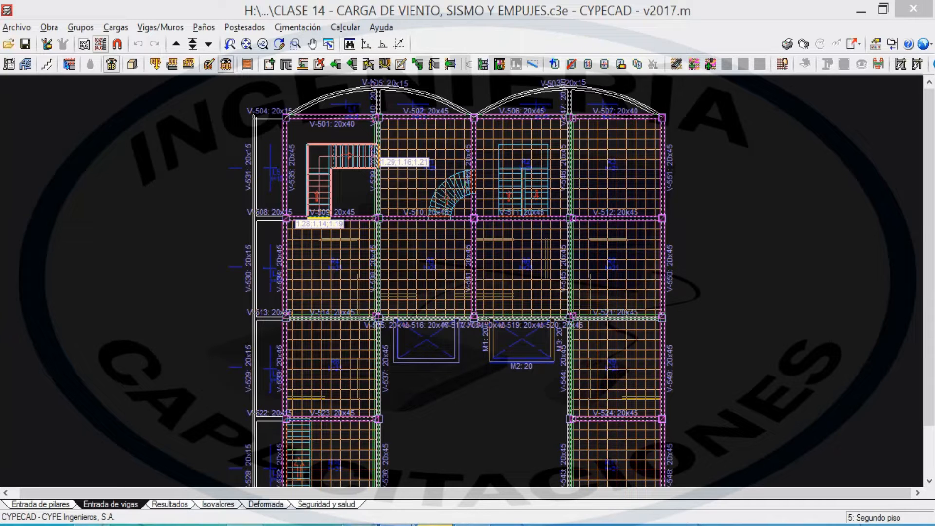
Switch to File Explorer, review the full file names in the MATERIAL CLASE 14 folder and its parent folder, and return to CYPECAD.
mouse_move(363, 525)
left_click(293, 479)
double_click(252, 171)
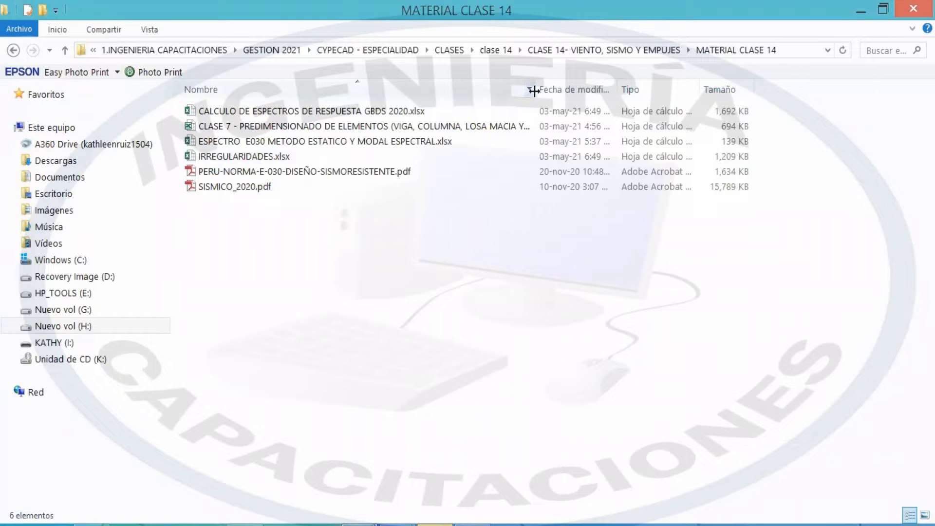
left_click_drag(535, 92, 546, 93)
left_click_drag(635, 103, 657, 102)
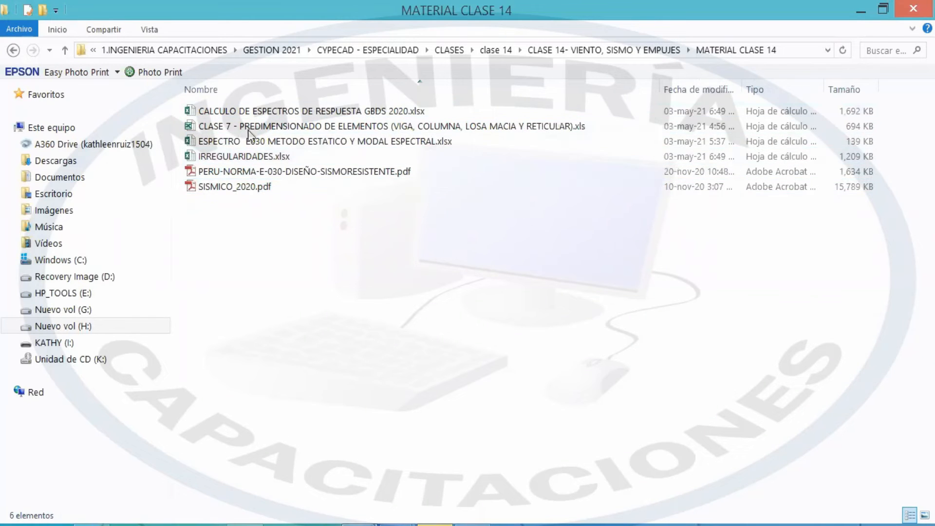
left_click(63, 51)
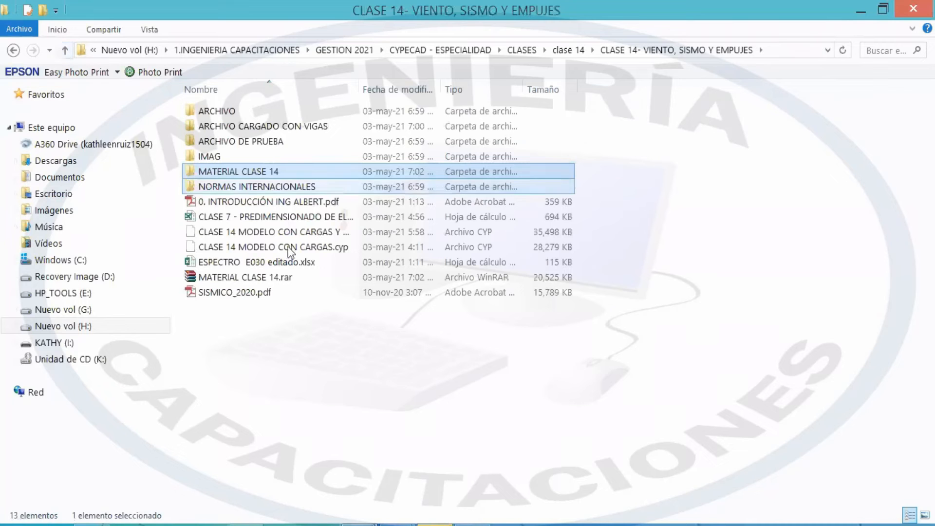
left_click(860, 9)
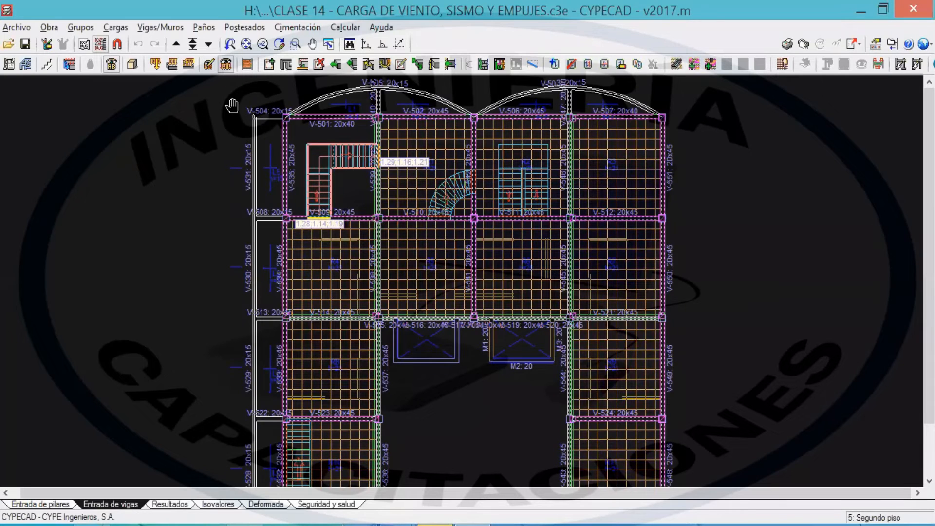
scroll(292, 103, "up", 3)
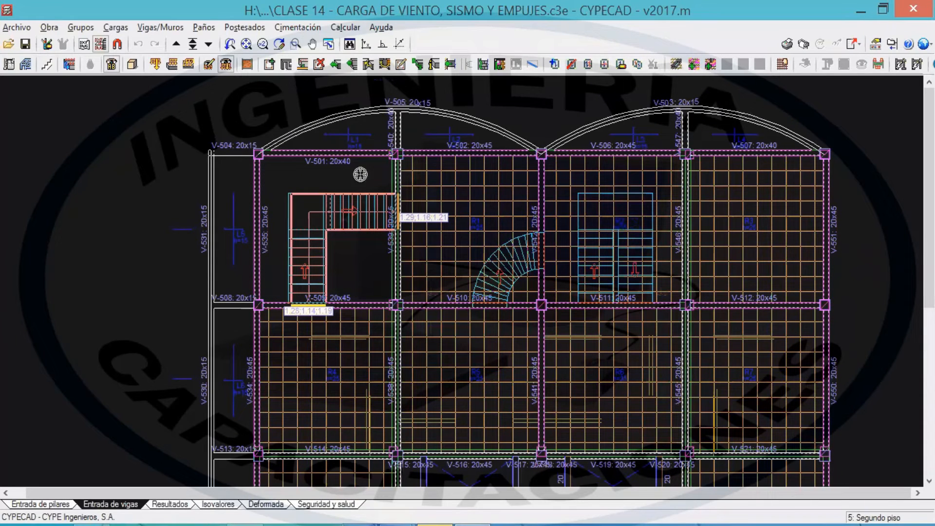
left_click_drag(256, 96, 9, 116)
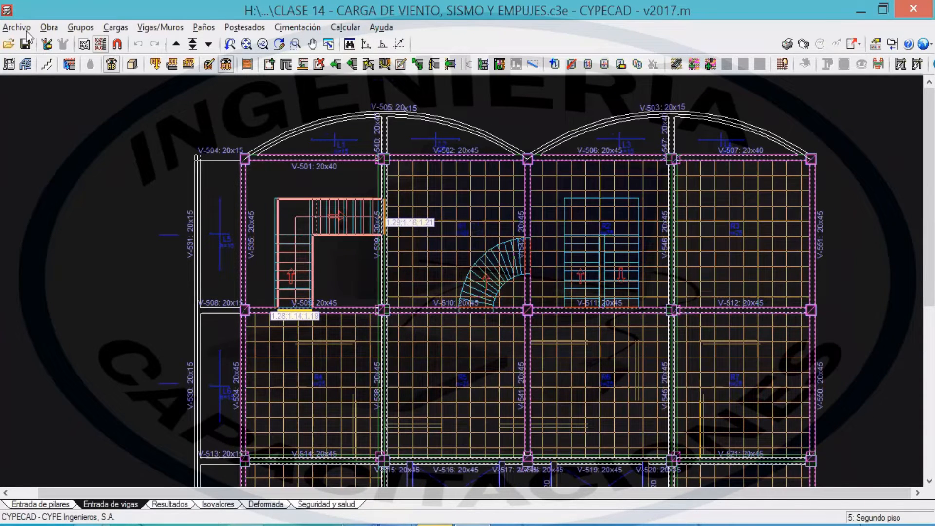
left_click(81, 28)
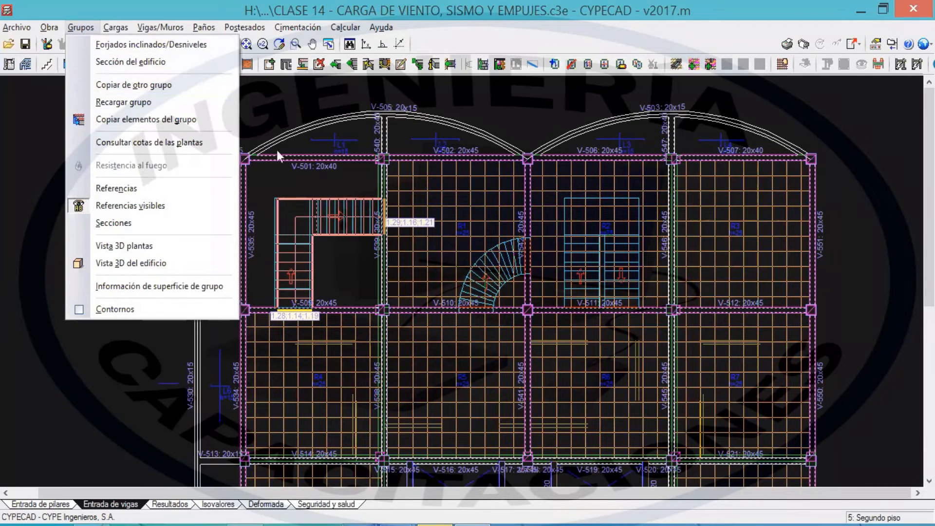
left_click(291, 113)
scroll(310, 207, "down", 2)
left_click_drag(310, 205, 316, 164)
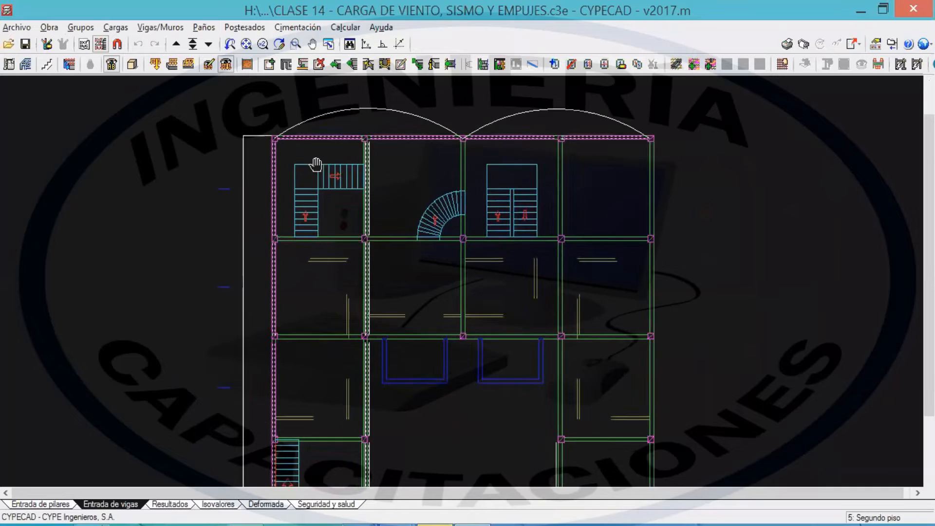
scroll(316, 166, "up", 1)
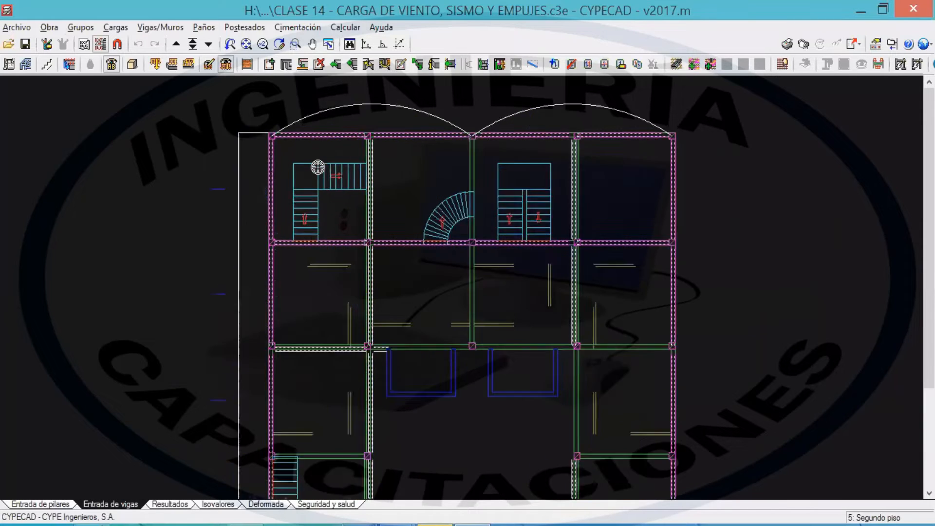
scroll(317, 167, "up", 1)
left_click(81, 27)
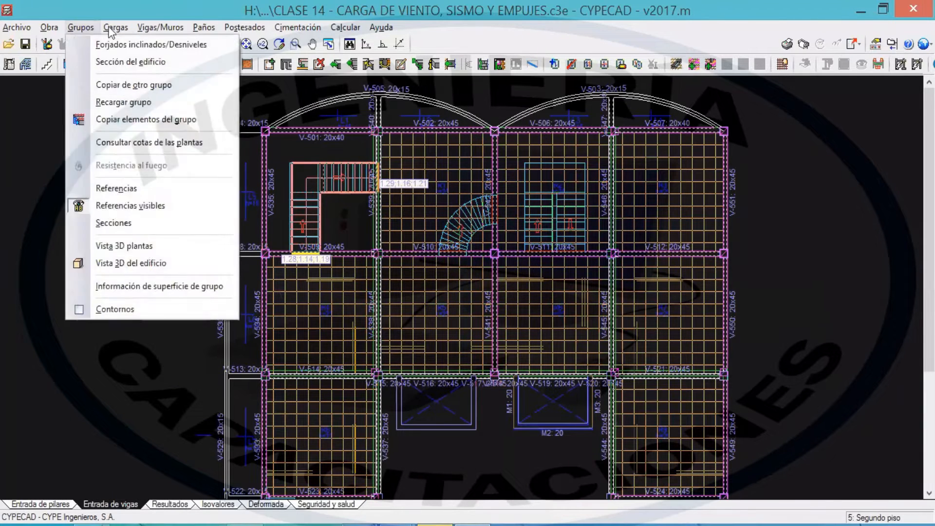
left_click(108, 16)
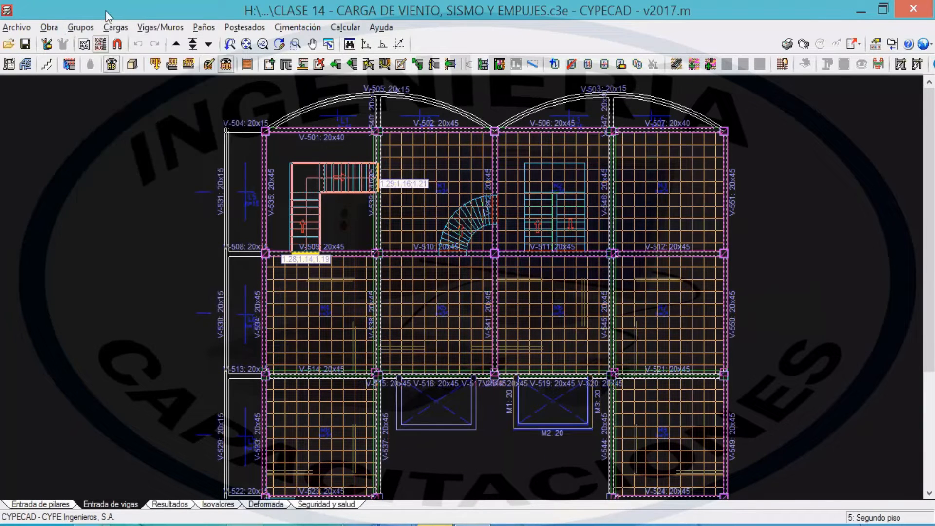
left_click(77, 27)
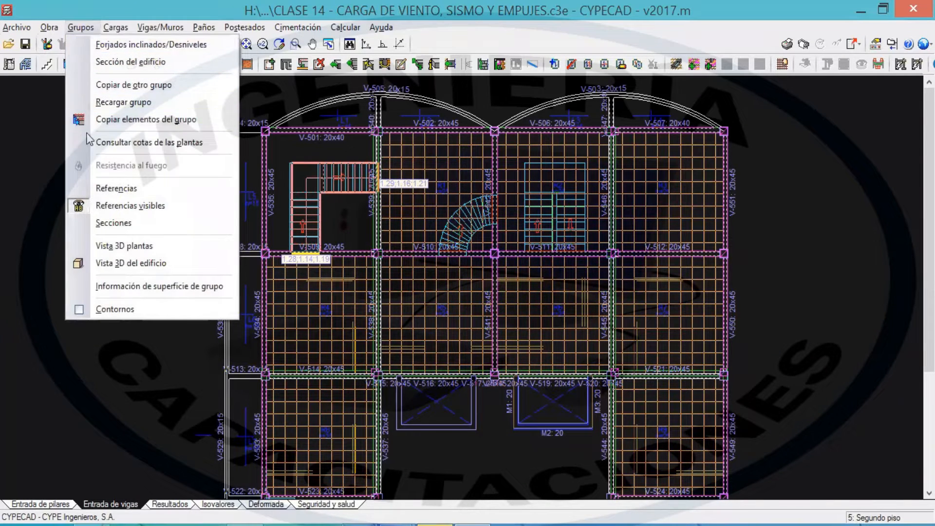
Open the floor group load table and set the live load Q of groups T1 and T2 to 0.25 t/m².
mouse_move(116, 28)
left_click(137, 99)
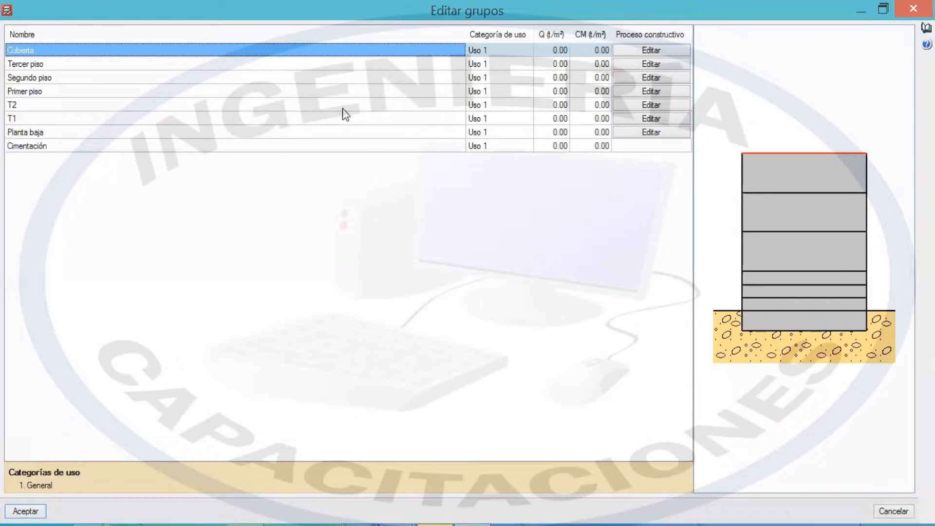
left_click(554, 120)
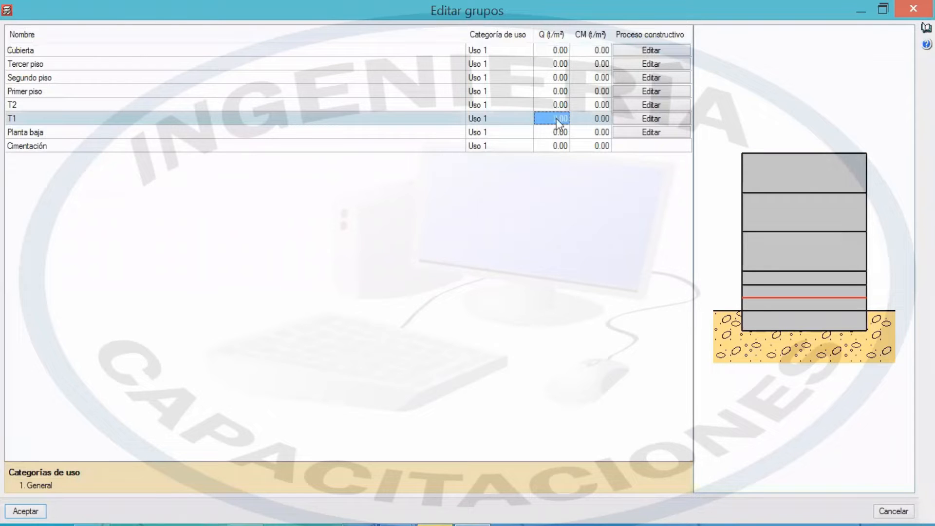
left_click(562, 105)
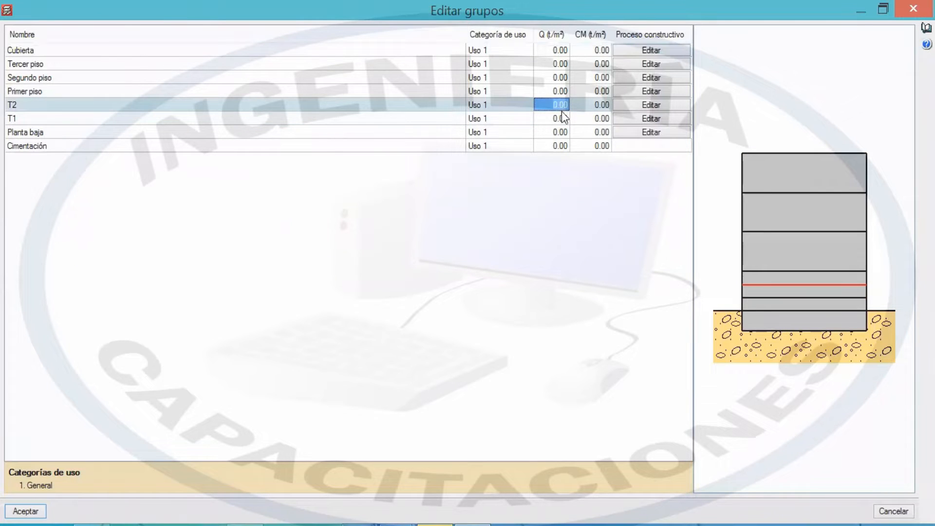
left_click(559, 117)
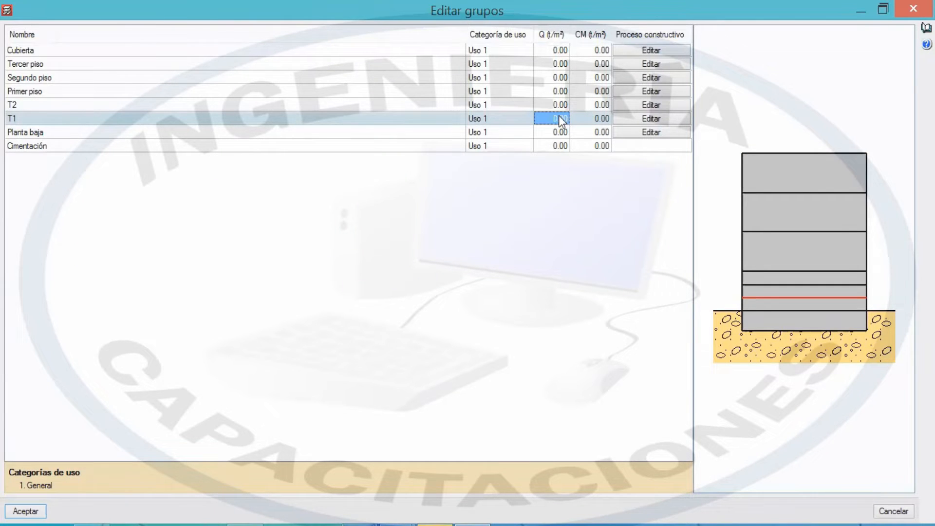
type("0.25")
left_click(566, 110)
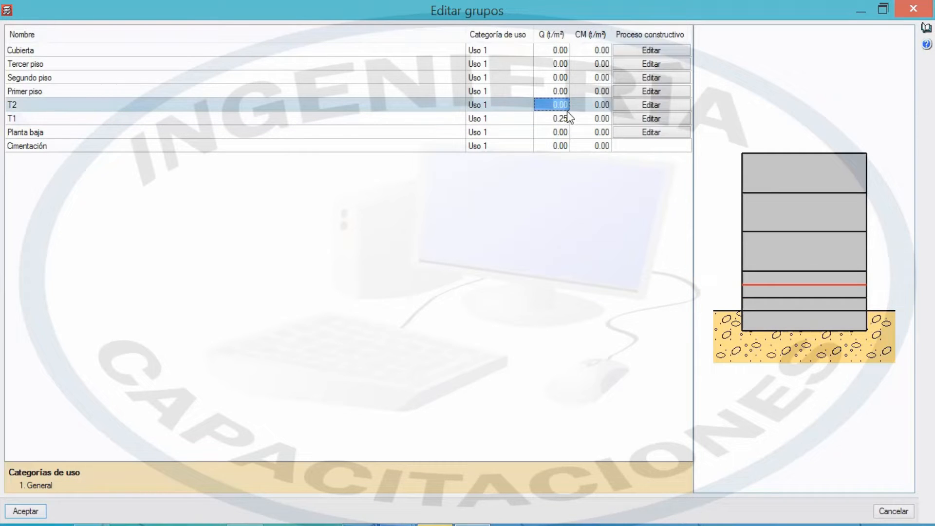
type("0.25")
left_click(595, 106)
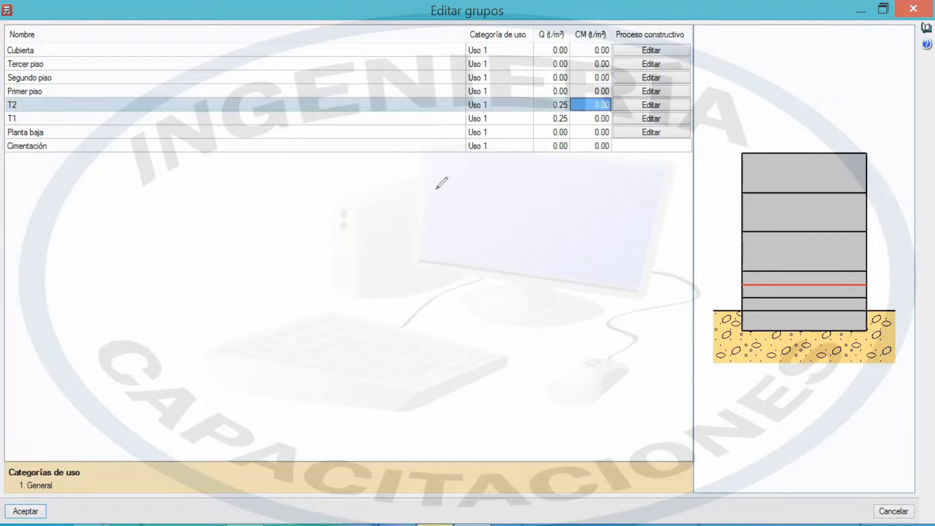
mouse_move(282, 209)
left_mouse_down()
mouse_move(272, 208)
mouse_move(279, 236)
mouse_move(292, 214)
mouse_move(321, 241)
mouse_move(360, 245)
left_mouse_up()
mouse_move(384, 210)
left_mouse_down()
mouse_move(431, 185)
mouse_move(428, 196)
mouse_move(458, 191)
mouse_move(471, 200)
left_mouse_up()
mouse_move(478, 202)
left_mouse_down()
mouse_move(503, 181)
mouse_move(512, 193)
mouse_move(547, 198)
mouse_move(560, 183)
mouse_move(587, 190)
mouse_move(616, 181)
mouse_move(610, 205)
mouse_move(660, 191)
left_mouse_up()
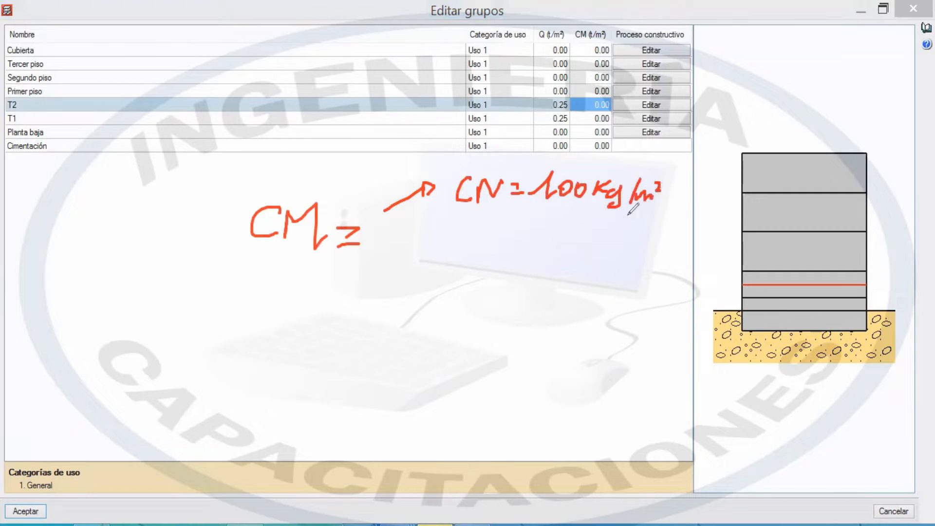
left_click_drag(382, 228, 446, 229)
mouse_move(441, 224)
left_mouse_down()
mouse_move(437, 244)
mouse_move(453, 237)
left_mouse_up()
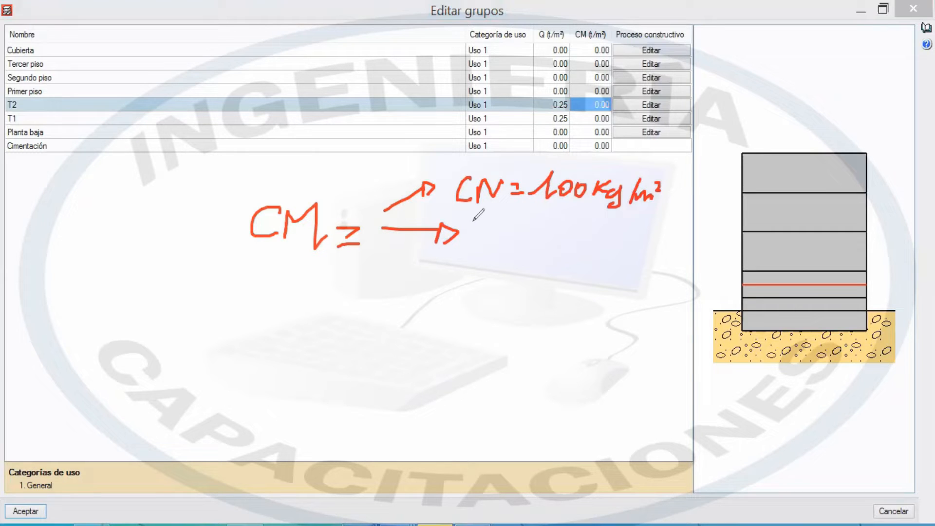
left_click_drag(474, 239, 482, 239)
mouse_move(473, 227)
left_mouse_down()
mouse_move(463, 215)
mouse_move(487, 213)
mouse_move(536, 239)
mouse_move(524, 252)
left_mouse_up()
mouse_move(569, 236)
left_mouse_down()
mouse_move(558, 246)
mouse_move(568, 234)
mouse_move(610, 243)
mouse_move(604, 258)
mouse_move(642, 256)
mouse_move(658, 242)
left_mouse_up()
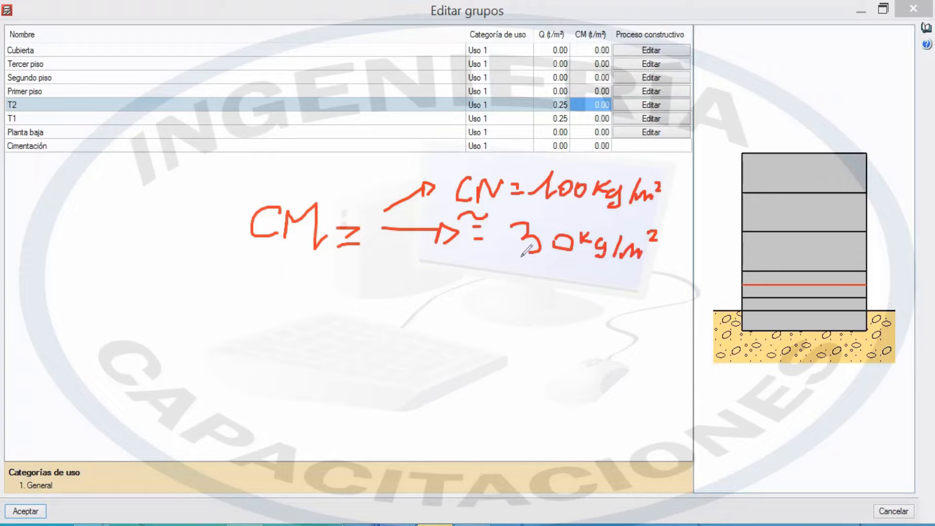
mouse_move(388, 241)
left_mouse_down()
mouse_move(436, 267)
mouse_move(423, 277)
left_mouse_up()
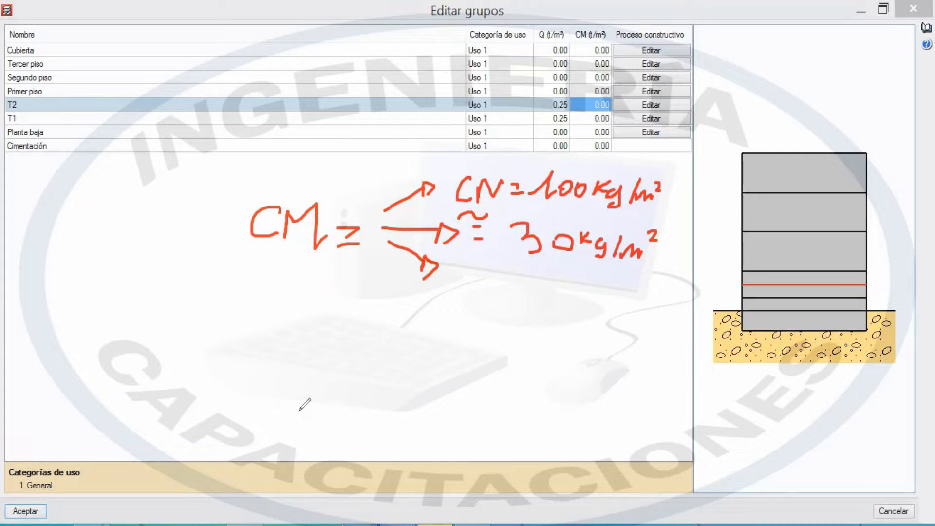
mouse_move(447, 266)
left_mouse_down()
mouse_move(484, 281)
mouse_move(500, 305)
mouse_move(531, 297)
mouse_move(550, 307)
mouse_move(600, 306)
mouse_move(611, 331)
mouse_move(621, 312)
mouse_move(643, 314)
mouse_move(657, 303)
left_mouse_up()
left_click_drag(466, 336, 671, 344)
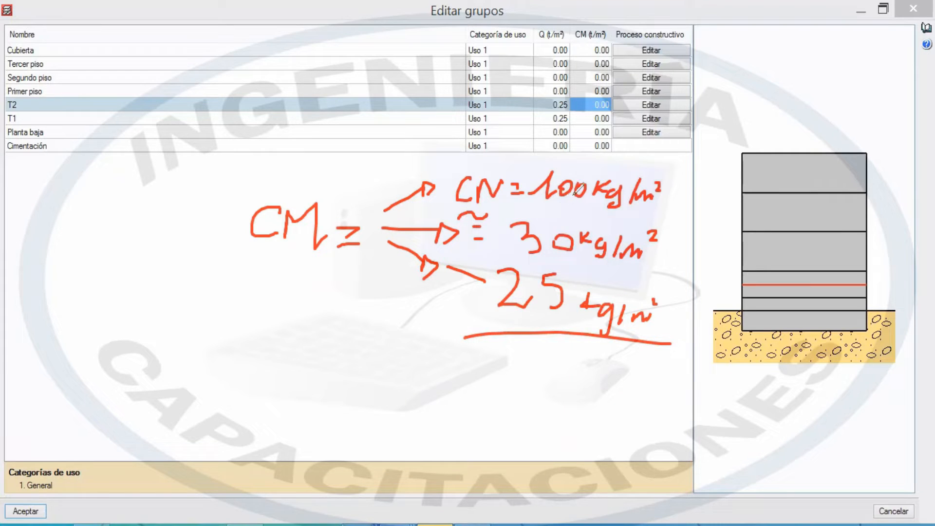
mouse_move(492, 368)
left_mouse_down()
mouse_move(502, 365)
mouse_move(506, 385)
mouse_move(517, 374)
left_mouse_up()
mouse_move(533, 362)
left_mouse_down()
mouse_move(545, 377)
mouse_move(556, 363)
mouse_move(558, 380)
left_mouse_up()
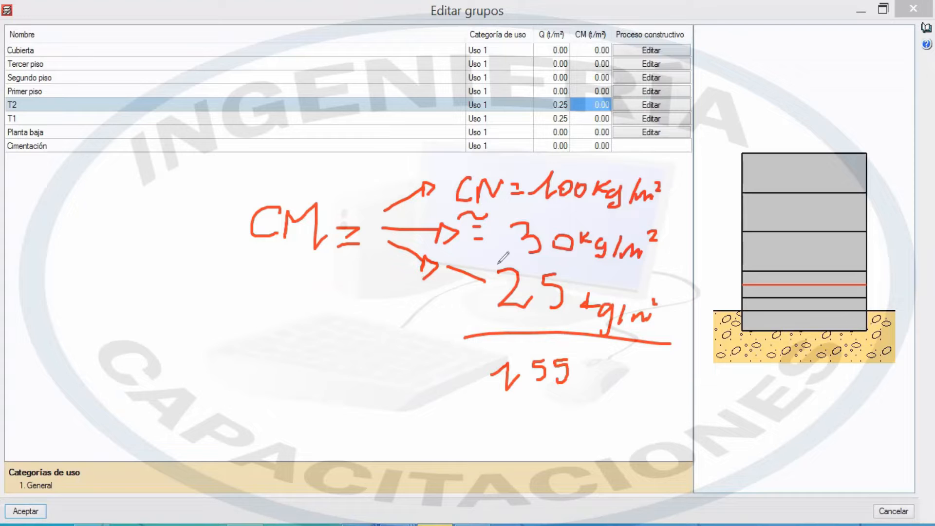
key("e")
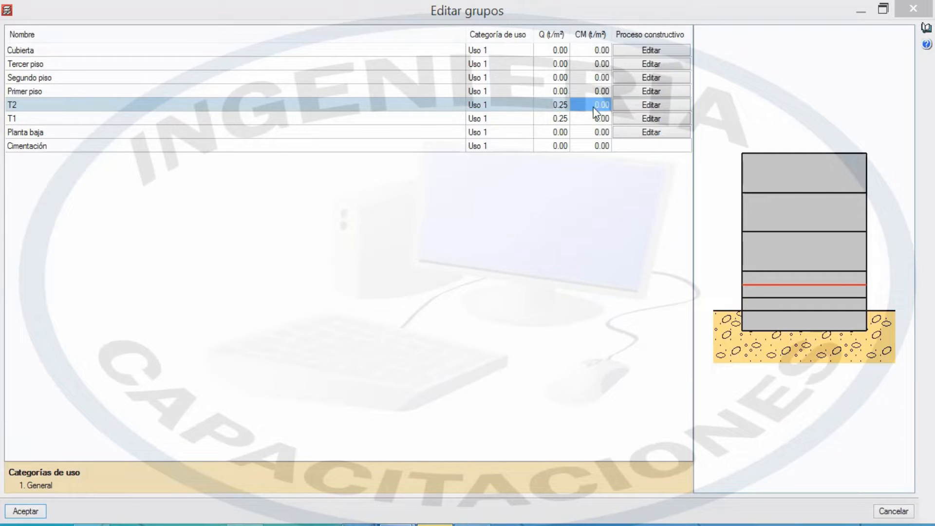
Set the dead load CM of Primer piso to 0.155 t/m² and of Segundo piso to 0.16 t/m².
left_click(604, 94)
type("0.155")
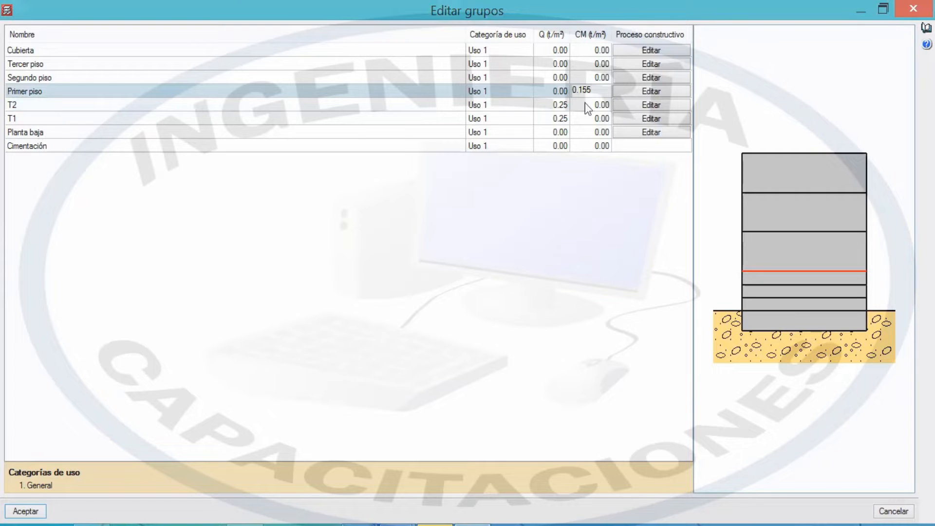
left_click(596, 77)
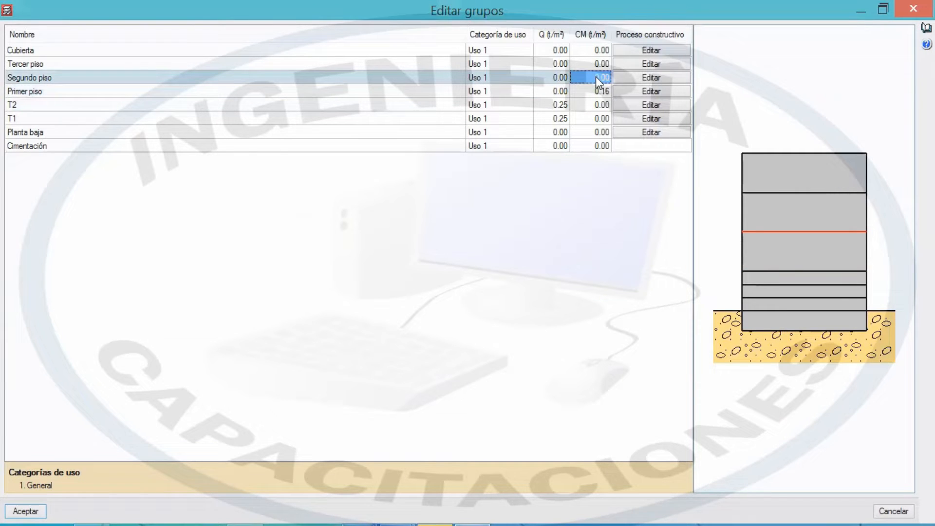
left_click(595, 85)
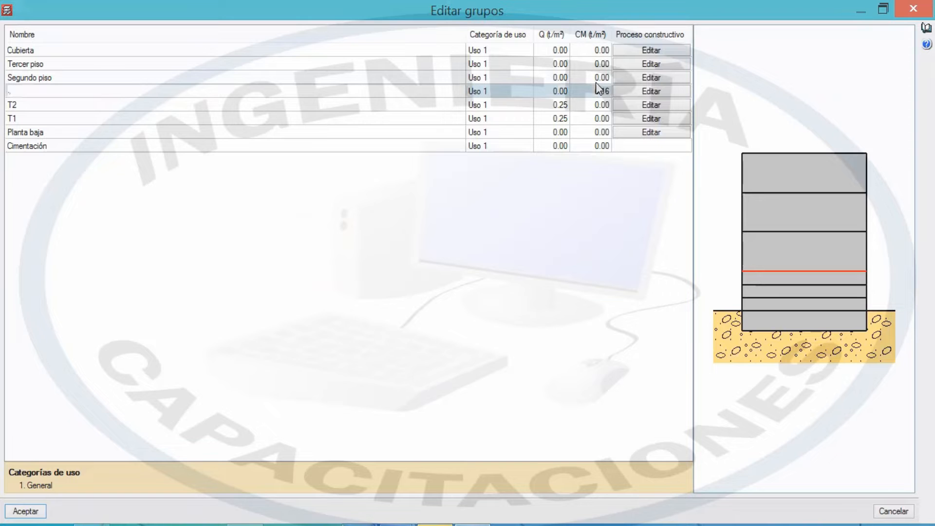
left_click(595, 82)
left_click(592, 92)
left_click(598, 78)
type("0.15")
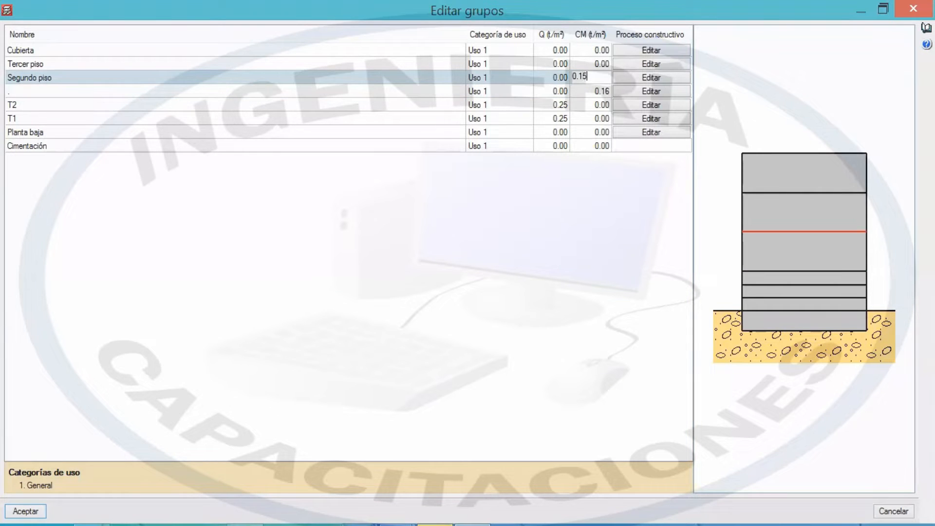
left_click(581, 100)
left_click(552, 78)
Set the dead load CM of Tercer piso to 0.15 t/m² and of Cubierta to 0.1 t/m².
left_click(588, 63)
type("0.15")
key("Return")
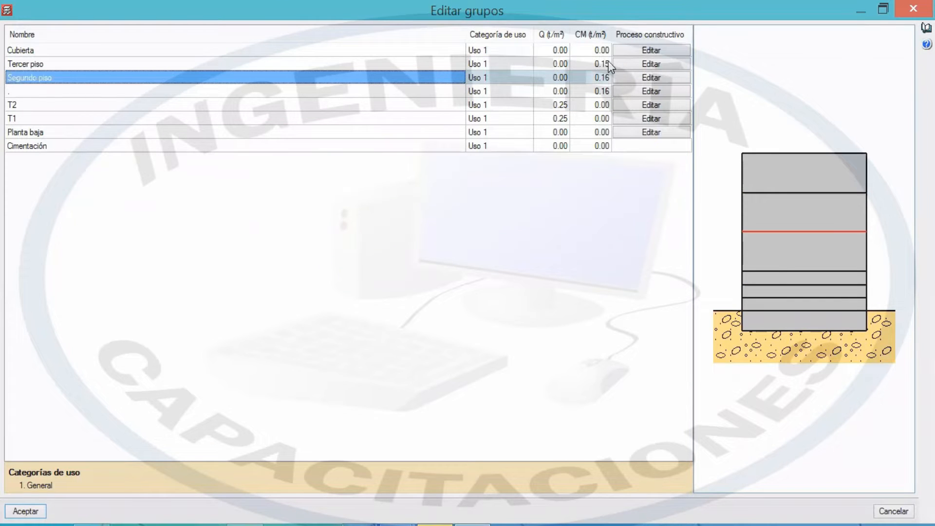
left_click(602, 56)
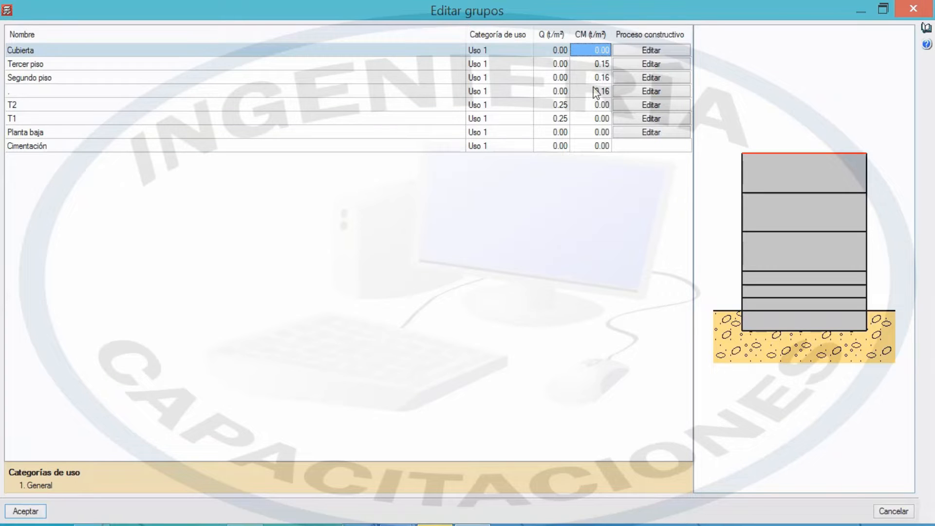
type("0.1")
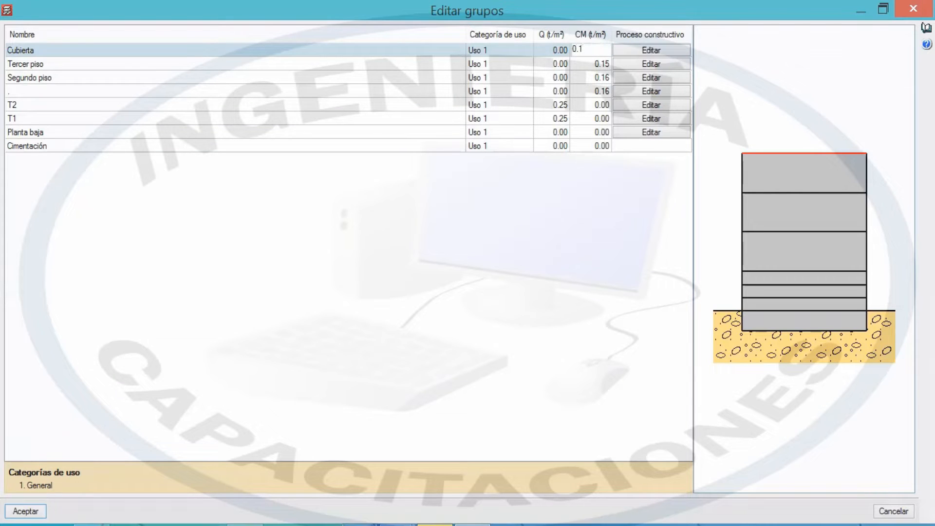
left_click(590, 86)
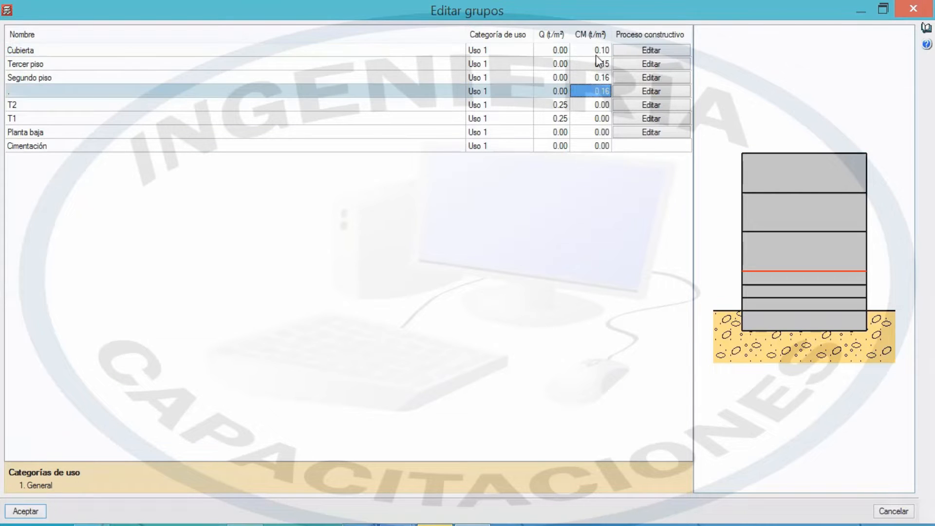
Mark the roof level on the building diagram with annotation strokes and set Cubierta's live load Q to 0.1 t/m².
left_click(550, 49)
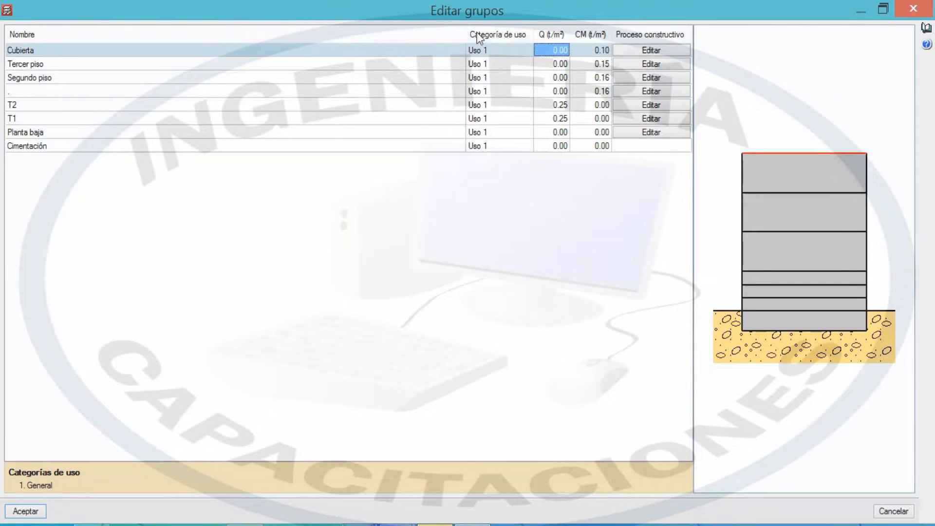
key("ctrl+shift+d")
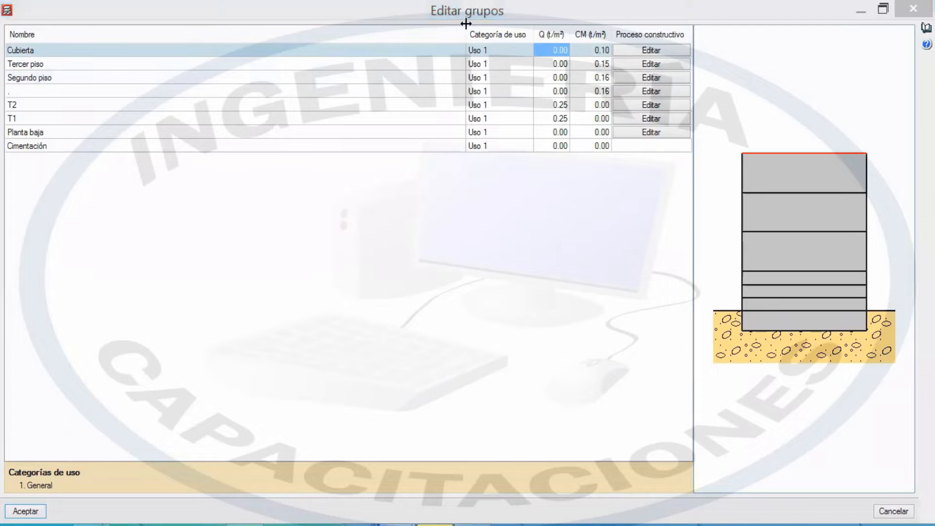
mouse_move(809, 71)
left_mouse_down()
mouse_move(825, 125)
mouse_move(836, 96)
left_mouse_up()
left_click_drag(744, 154, 867, 155)
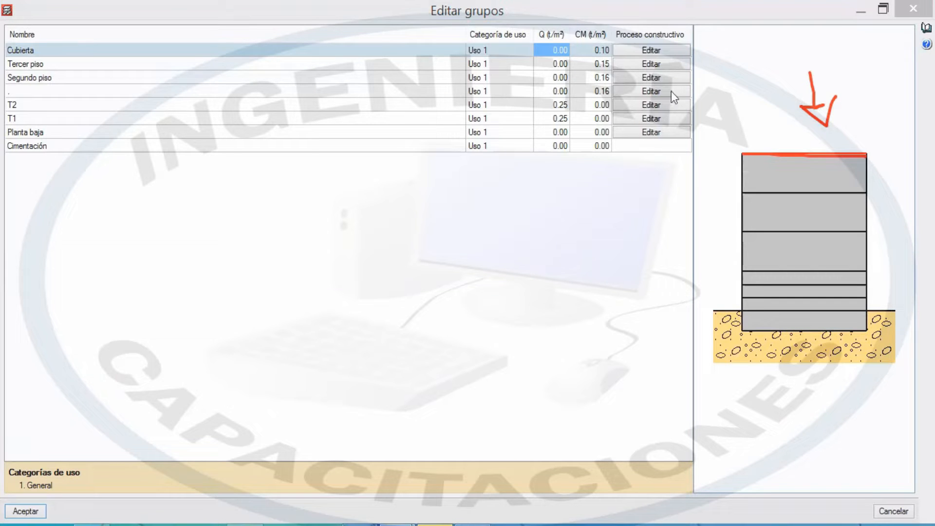
left_click(545, 48)
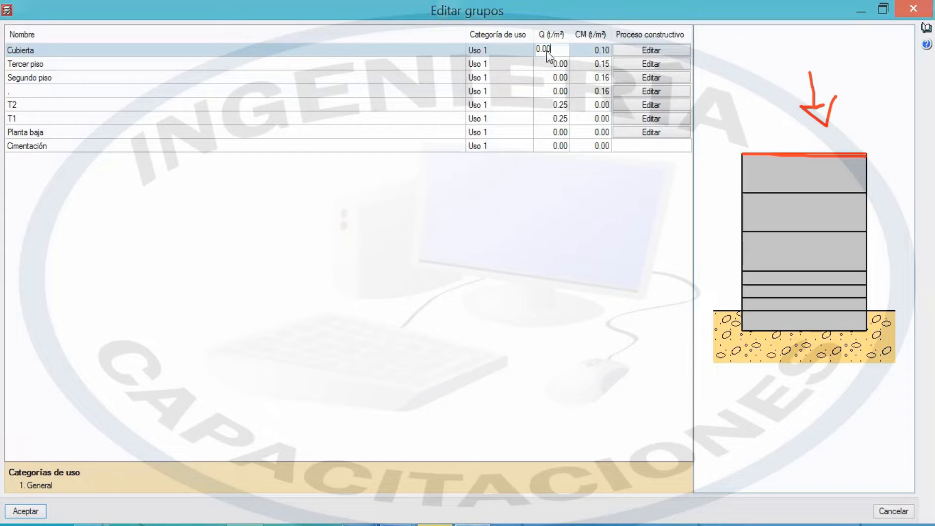
type("0.1")
Set the live load Q to 0.25 t/m² for Tercer piso, Segundo piso and the group directly below Segundo piso.
left_click(556, 62)
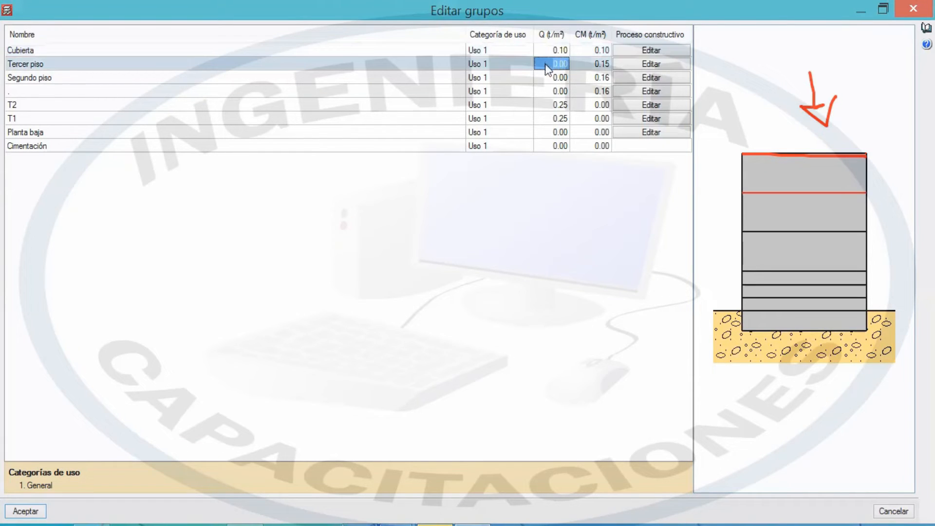
type("0.25")
left_click(559, 74)
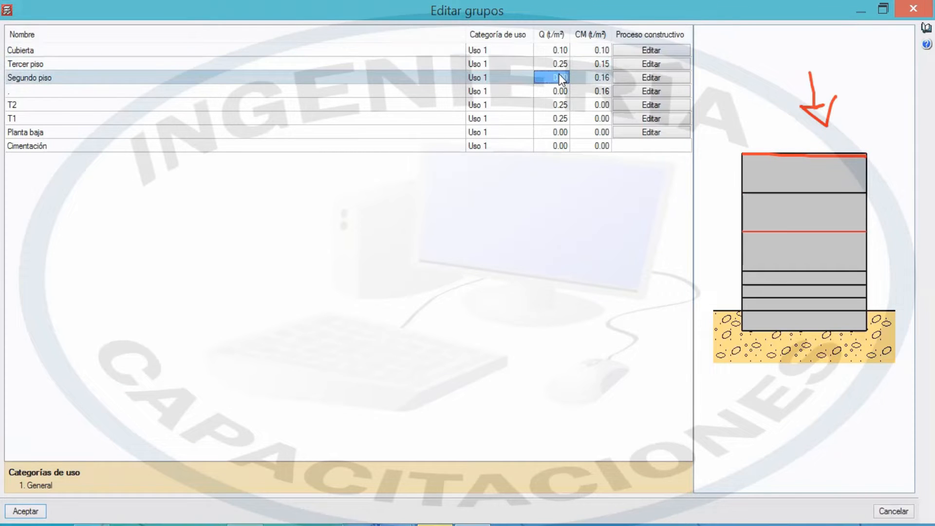
type("0.25")
left_click(554, 86)
type("0.25")
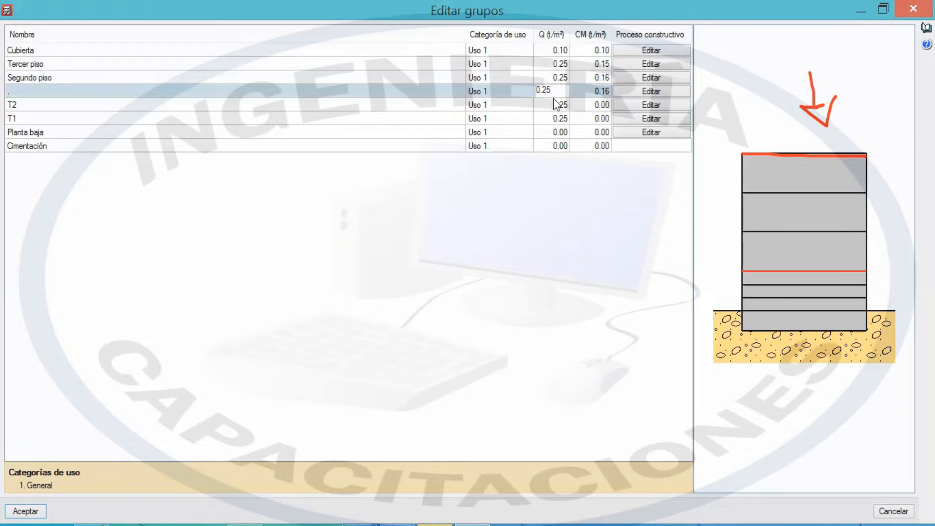
Set the dead load CM of groups T2 and T1 to 0.1 t/m².
left_click(576, 101)
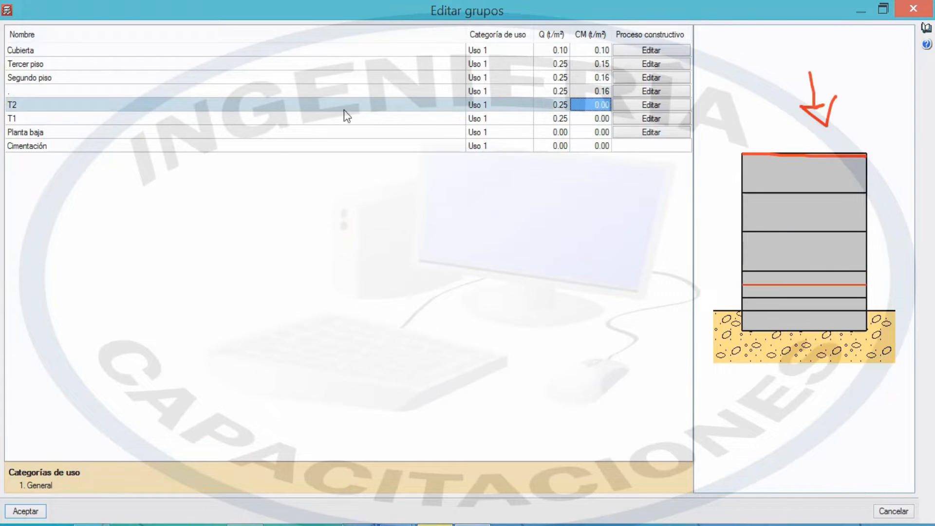
left_click(593, 118)
left_click(600, 107)
left_click(603, 119)
left_click(606, 105)
type("0.1")
left_click(596, 128)
left_click(601, 121)
type("0.1")
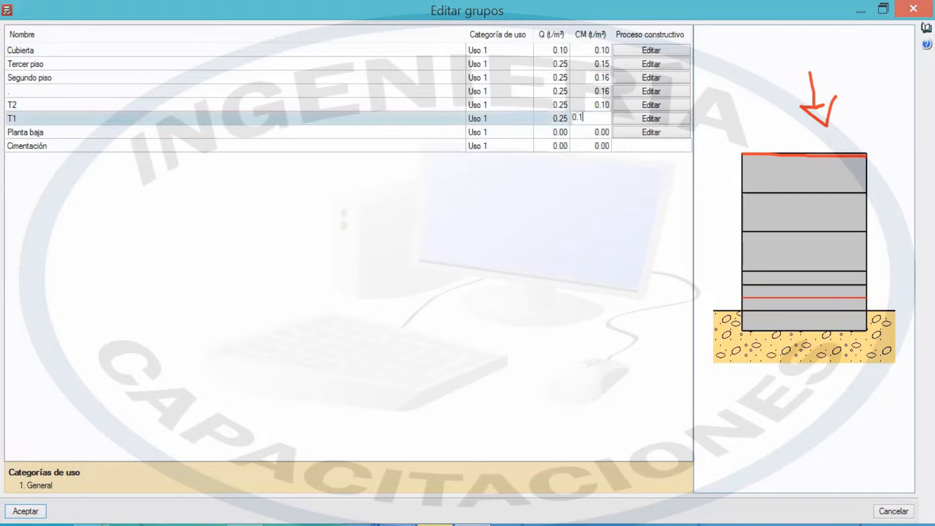
left_click(581, 166)
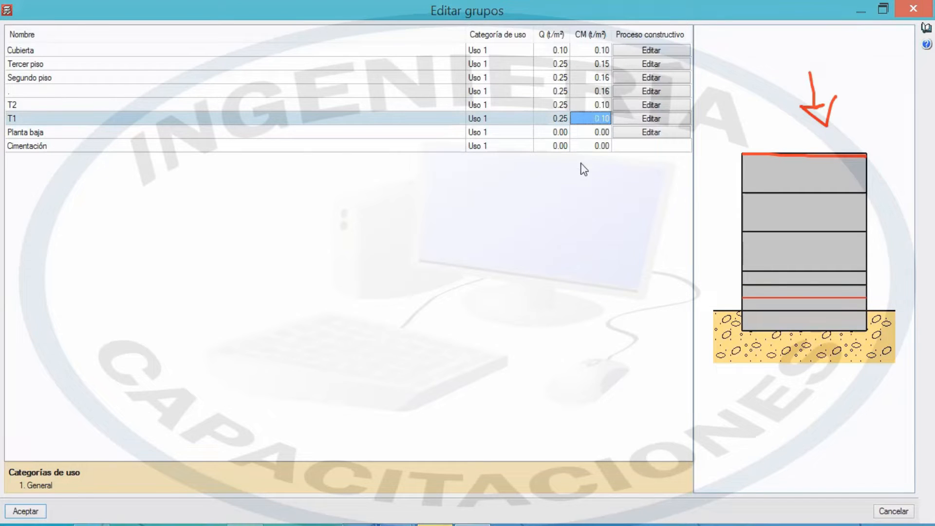
Rename the group between Segundo piso and T2 as Primer piso and accept the group load table.
left_click(45, 92)
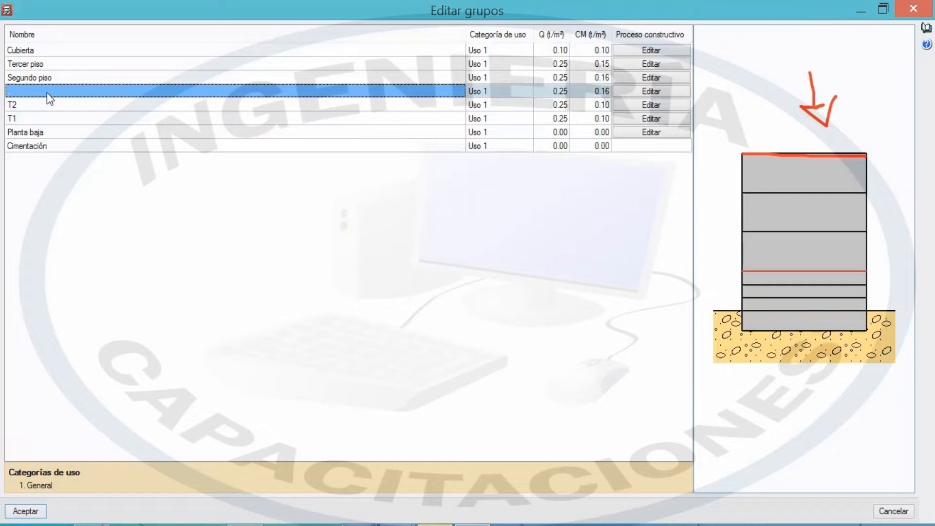
type("Primer piso")
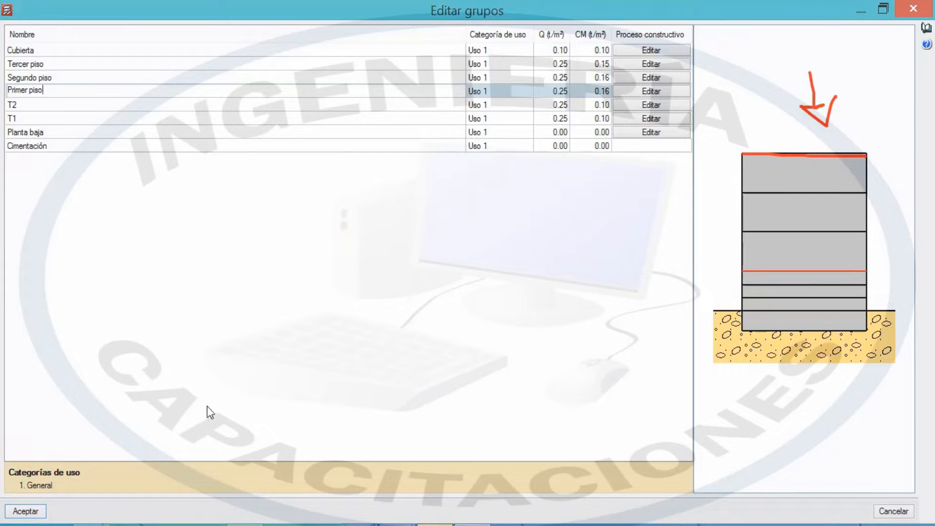
left_click(25, 511)
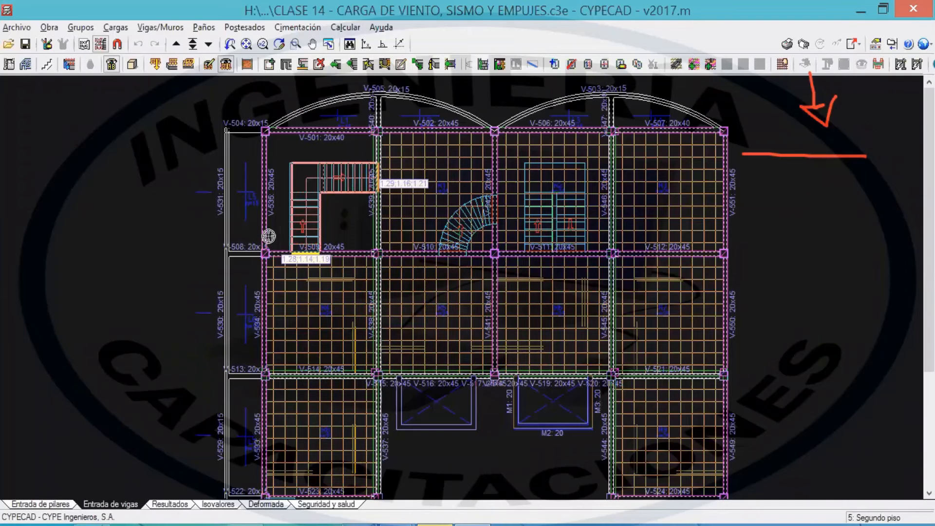
Go down through the floor groups to the Planta baja plan.
scroll(312, 153, "down", 2)
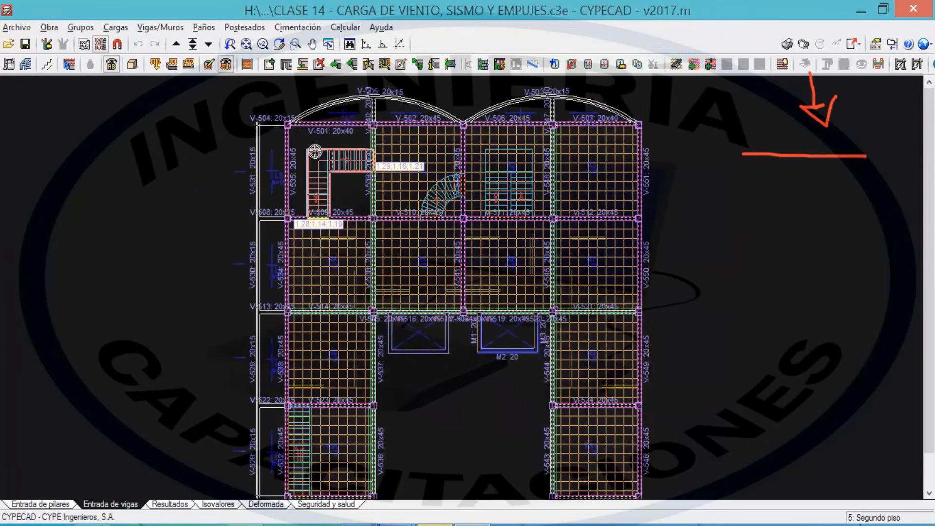
scroll(315, 152, "down", 1)
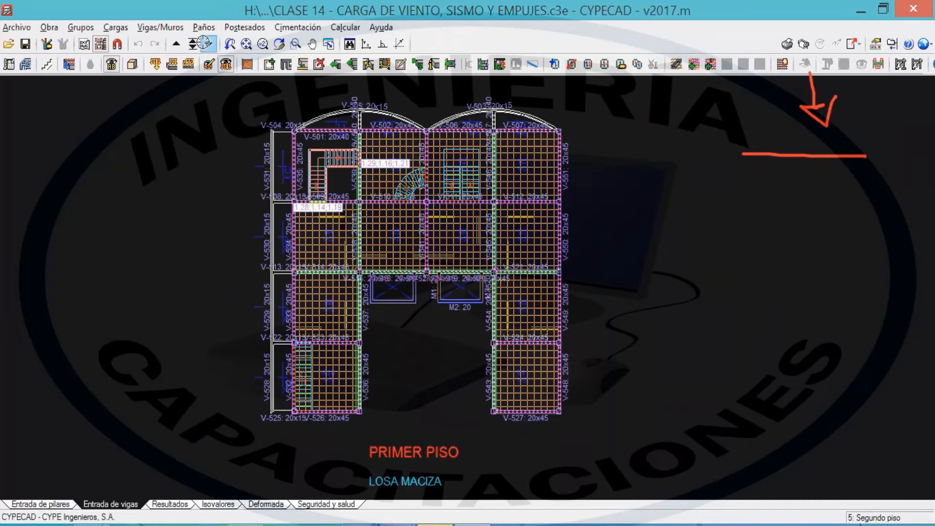
left_click(207, 44)
left_click(207, 44)
left_click(207, 45)
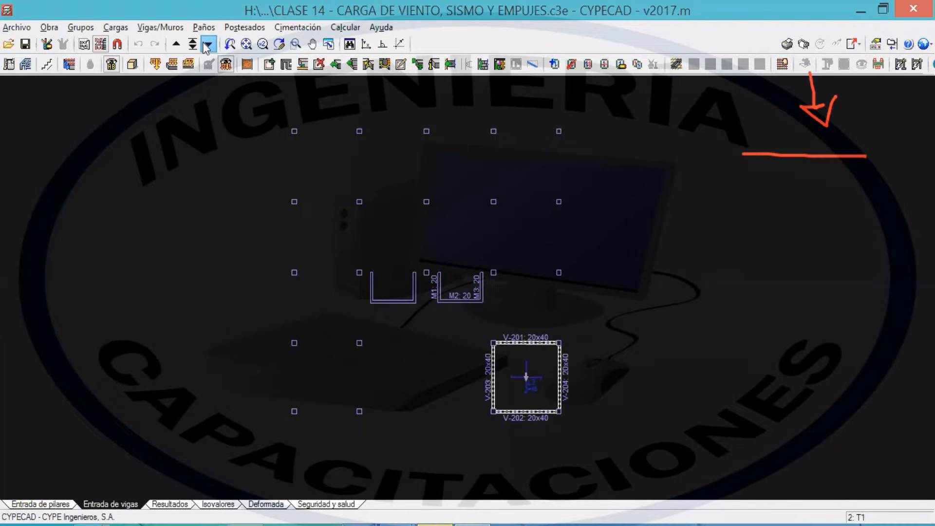
left_click(207, 45)
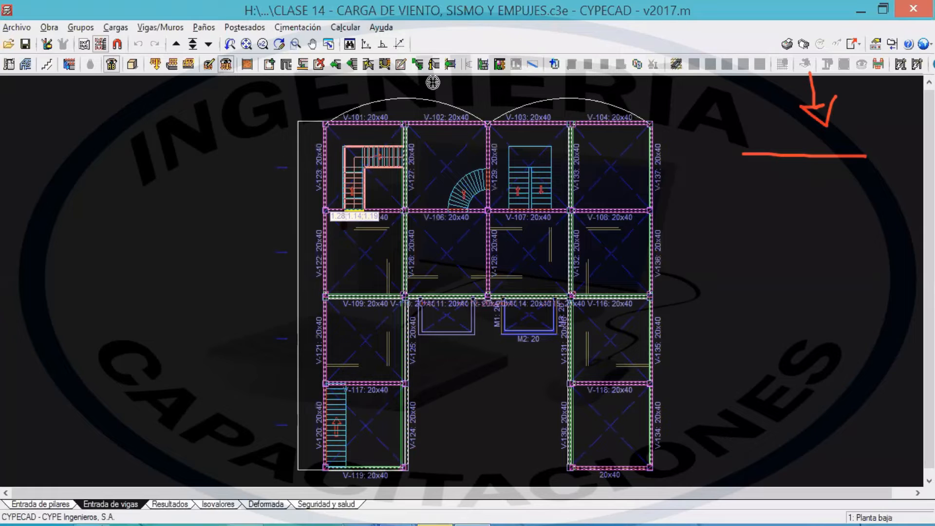
Annotate the area beside the plan with the handwritten notes "CM ext → 550 kg/m" and "CM int → 400".
mouse_move(55, 156)
left_mouse_down()
mouse_move(54, 174)
mouse_move(66, 176)
mouse_move(71, 156)
mouse_move(92, 176)
mouse_move(108, 165)
mouse_move(138, 173)
mouse_move(150, 157)
left_mouse_up()
mouse_move(26, 219)
left_mouse_down()
mouse_move(18, 238)
mouse_move(67, 225)
mouse_move(78, 234)
mouse_move(138, 233)
left_mouse_up()
left_click(101, 226)
left_click(104, 221)
left_click(108, 228)
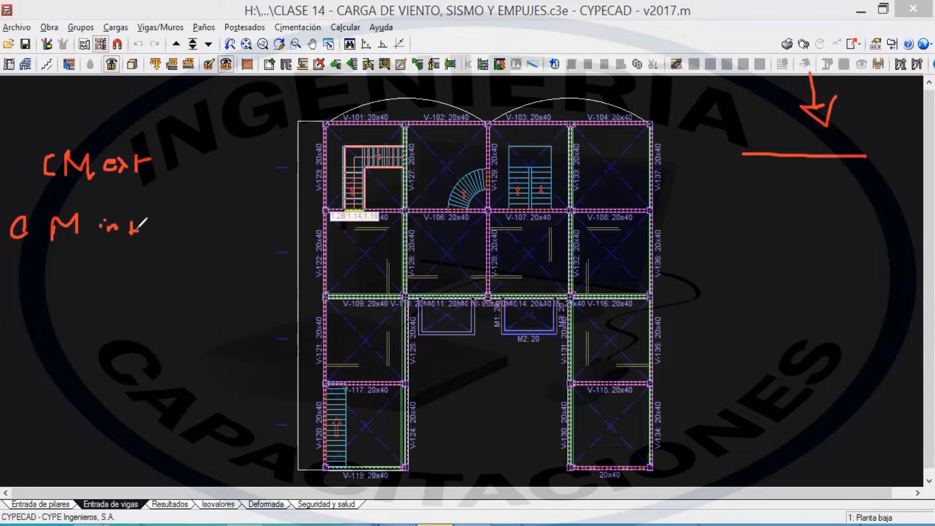
mouse_move(159, 166)
left_mouse_down()
mouse_move(179, 174)
mouse_move(200, 162)
mouse_move(195, 173)
left_mouse_up()
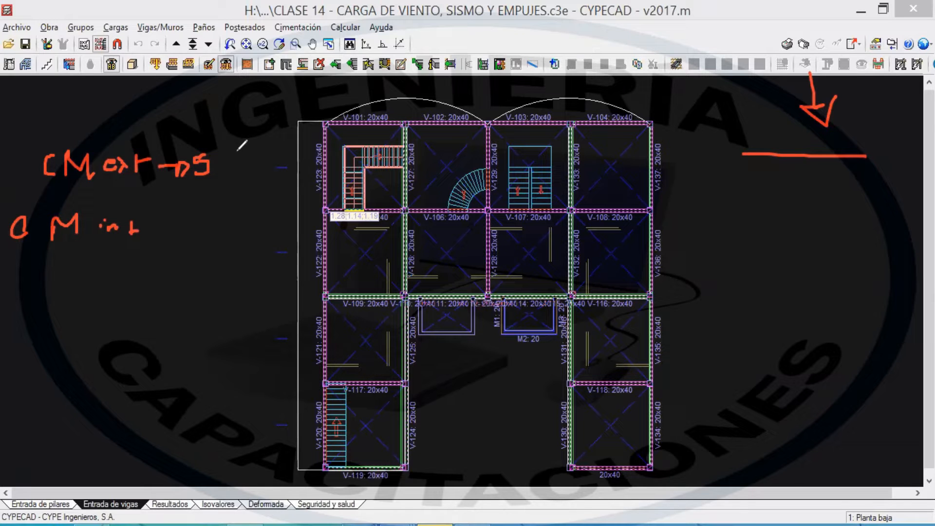
mouse_move(226, 154)
left_mouse_down()
mouse_move(214, 156)
mouse_move(216, 174)
mouse_move(241, 164)
mouse_move(233, 158)
mouse_move(266, 175)
mouse_move(254, 182)
mouse_move(274, 182)
mouse_move(275, 194)
left_mouse_up()
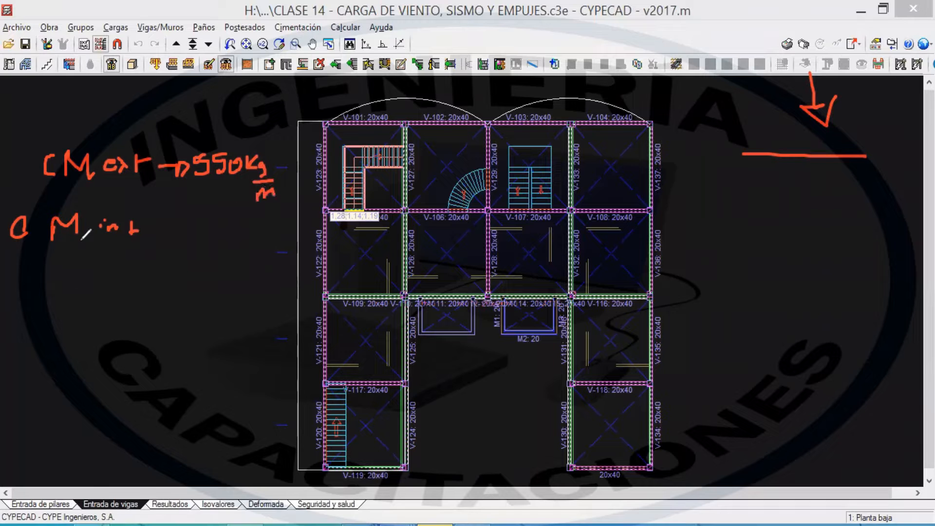
left_click_drag(30, 250, 94, 247)
mouse_move(149, 231)
left_mouse_down()
mouse_move(170, 238)
mouse_move(198, 228)
mouse_move(196, 236)
mouse_move(213, 221)
mouse_move(230, 239)
mouse_move(236, 224)
left_mouse_up()
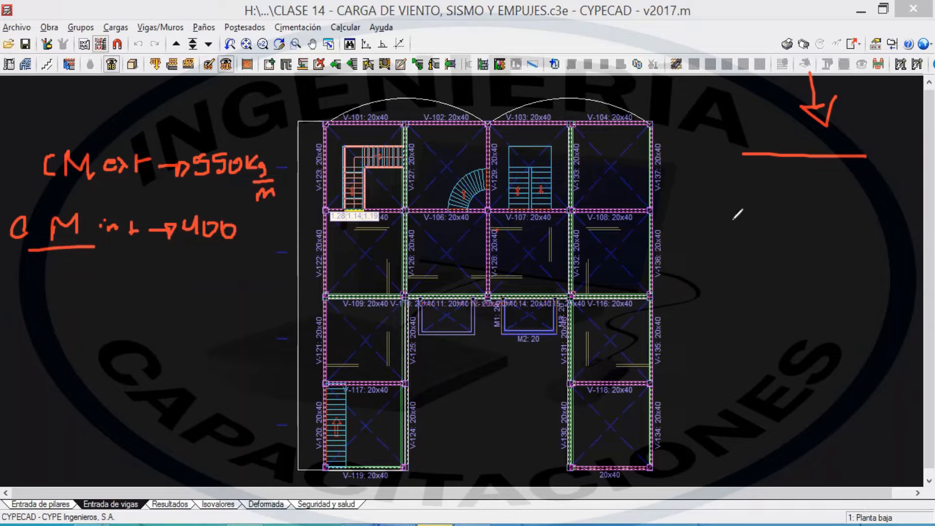
Trace the interior wall lines beside beams V-107 and V-108 with annotation strokes and clear all annotations.
left_click_drag(488, 228, 523, 228)
left_click_drag(490, 276, 522, 276)
mouse_move(549, 230)
left_mouse_down()
mouse_move(550, 254)
mouse_move(632, 232)
left_mouse_up()
left_click_drag(586, 261, 586, 295)
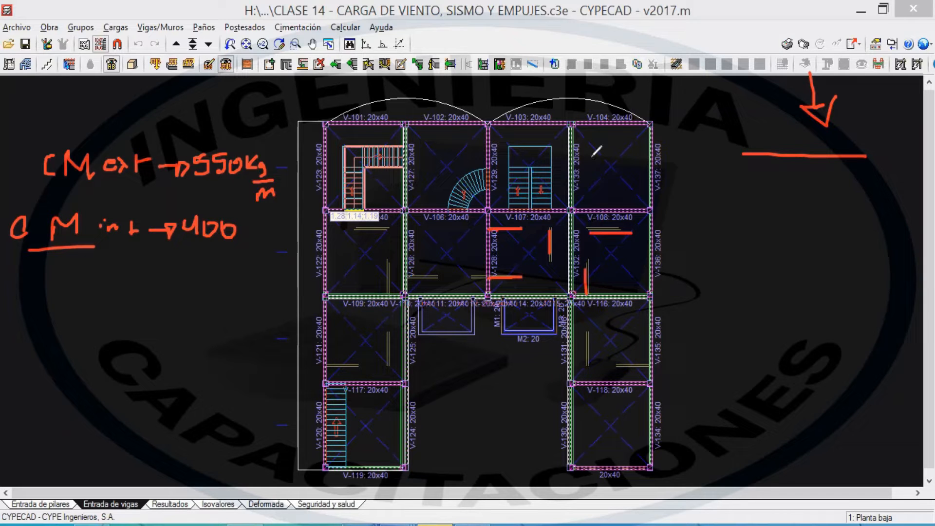
key("Escape")
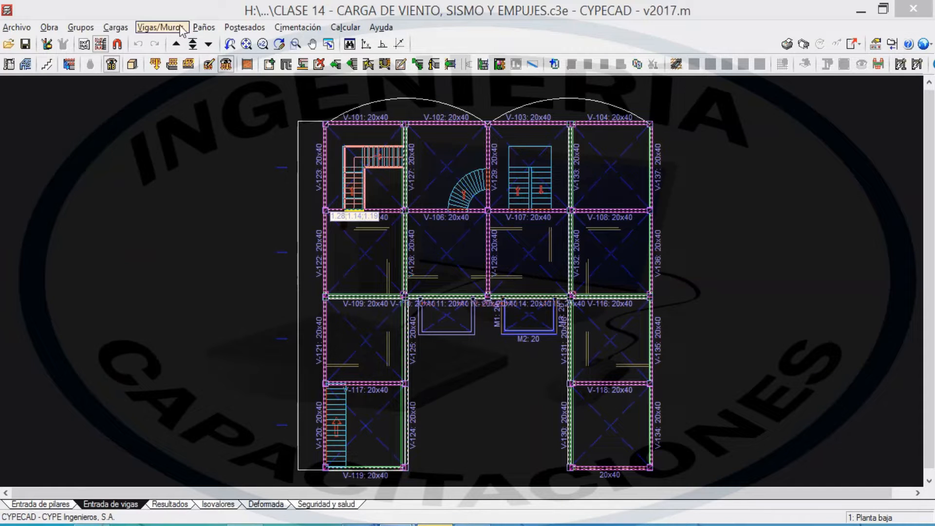
Apply a linear load of 0.55 t/m under the Cargas muertas hypothesis to all Planta baja beams and finish the command.
left_click(116, 27)
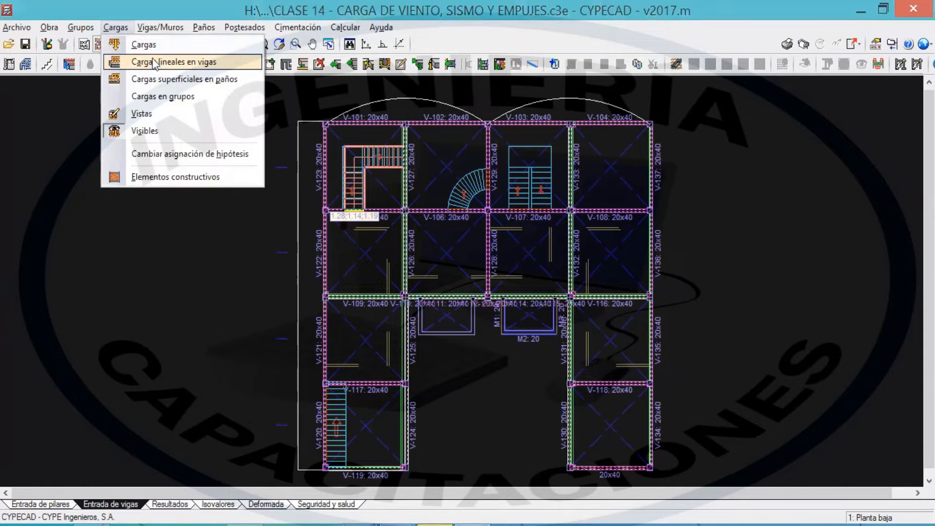
left_click(155, 64)
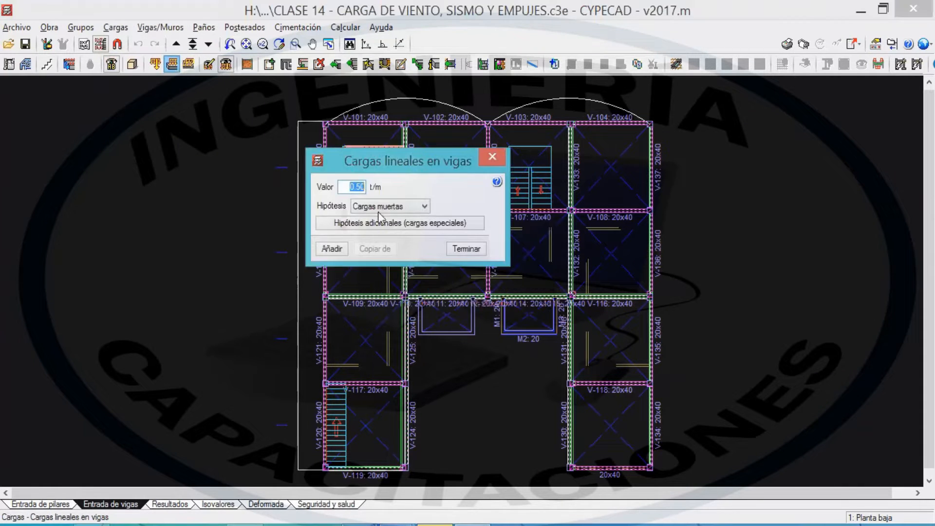
left_click_drag(349, 187, 399, 186)
type("0")
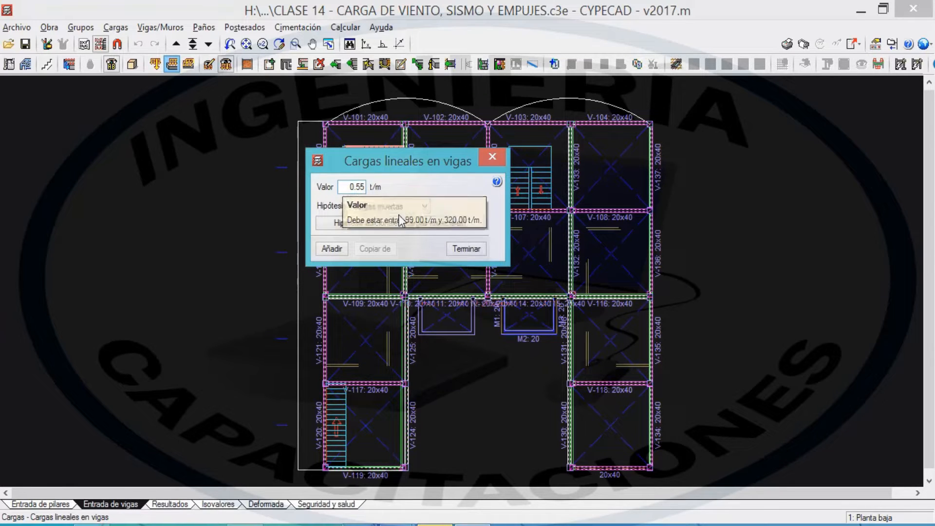
left_click(373, 207)
left_click(377, 213)
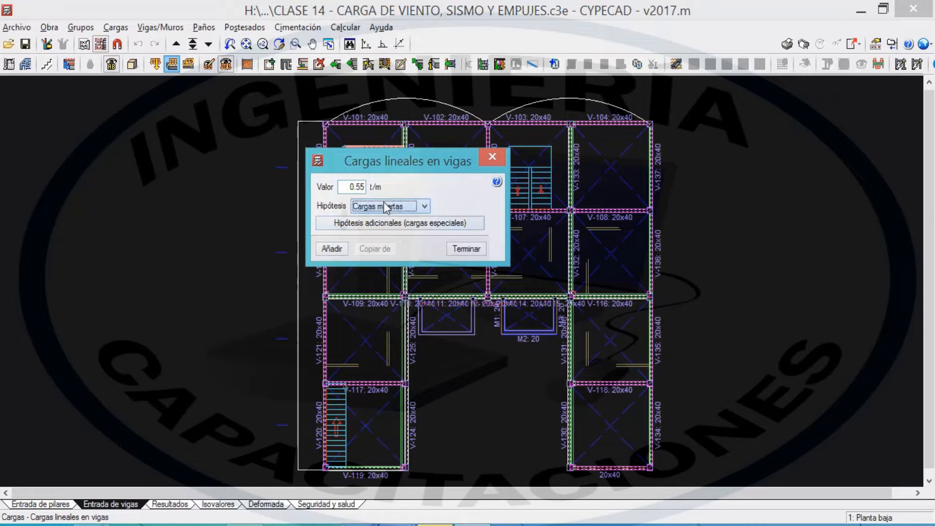
left_click(336, 247)
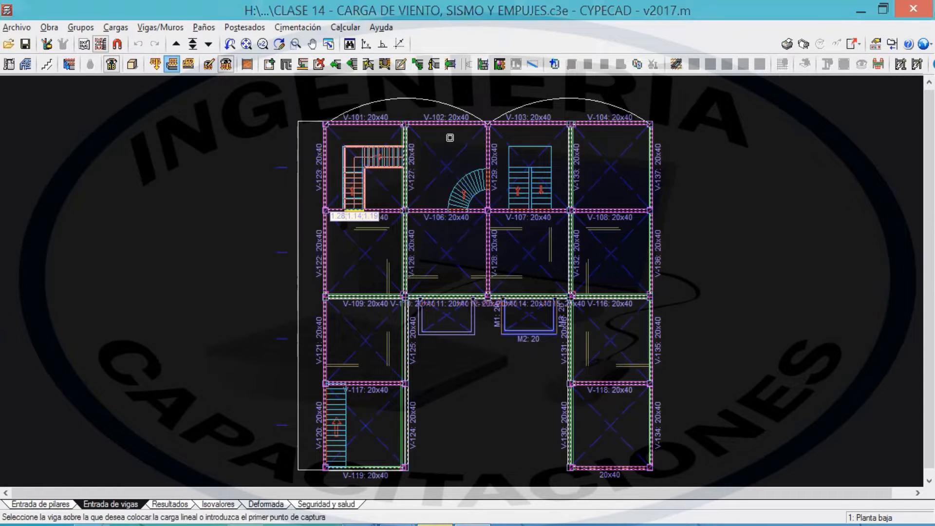
left_click(691, 463)
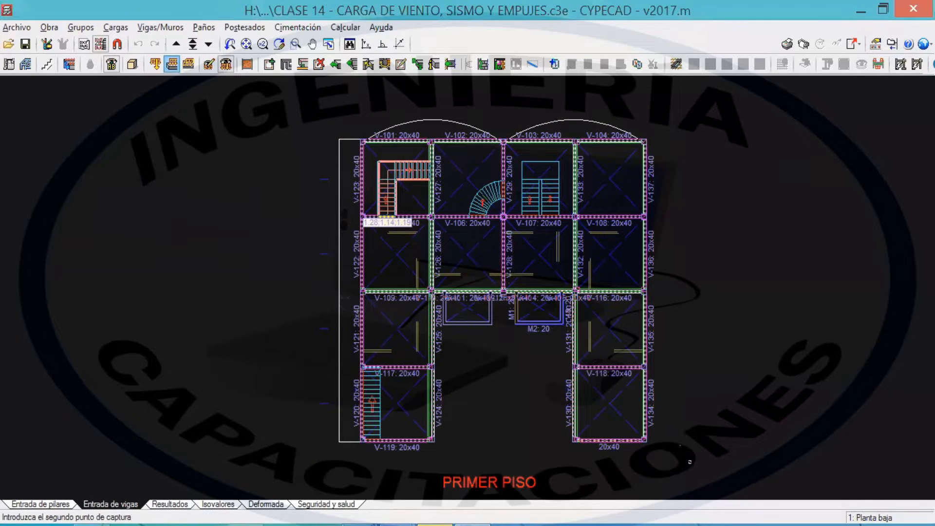
left_click(339, 123)
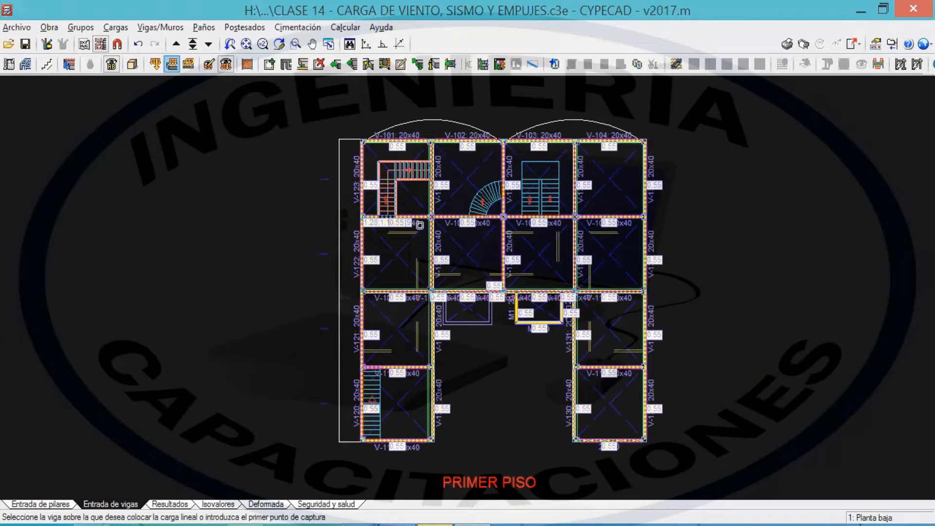
scroll(428, 250, "up", 1)
scroll(443, 246, "up", 2)
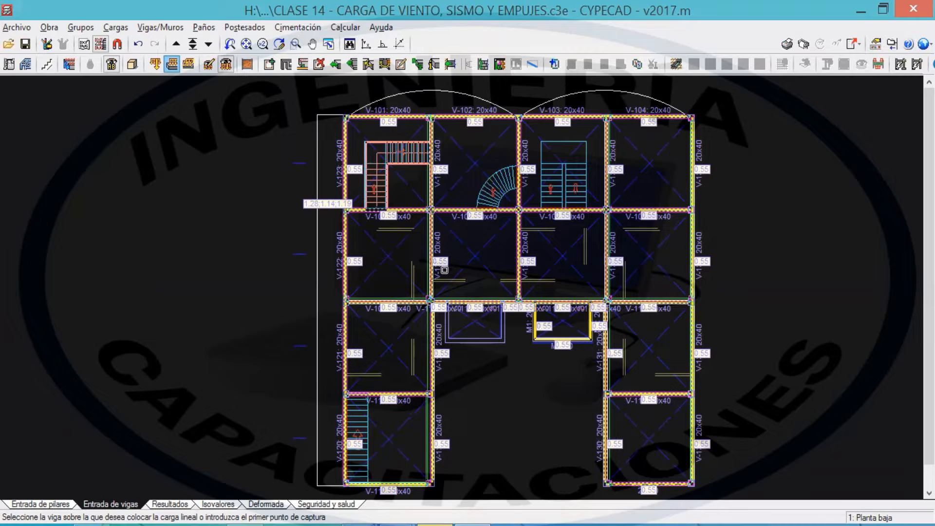
right_click(242, 168)
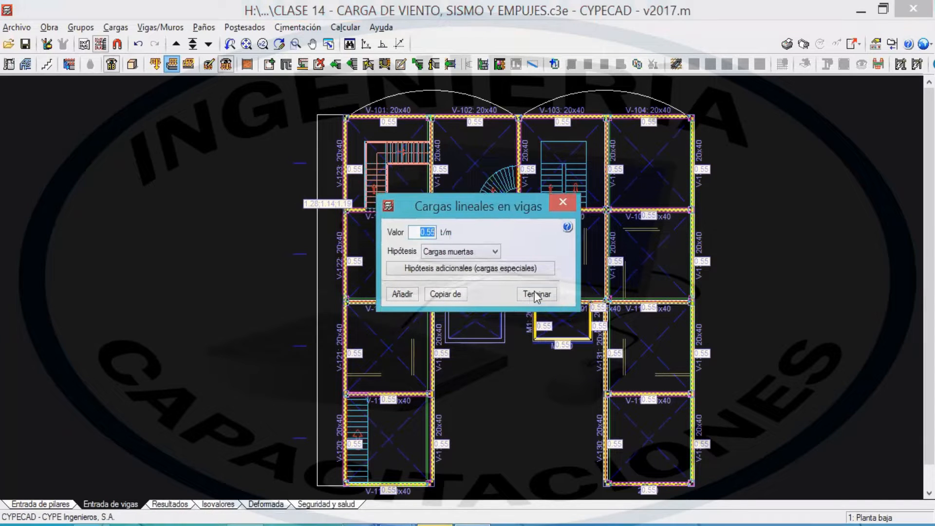
left_click(536, 302)
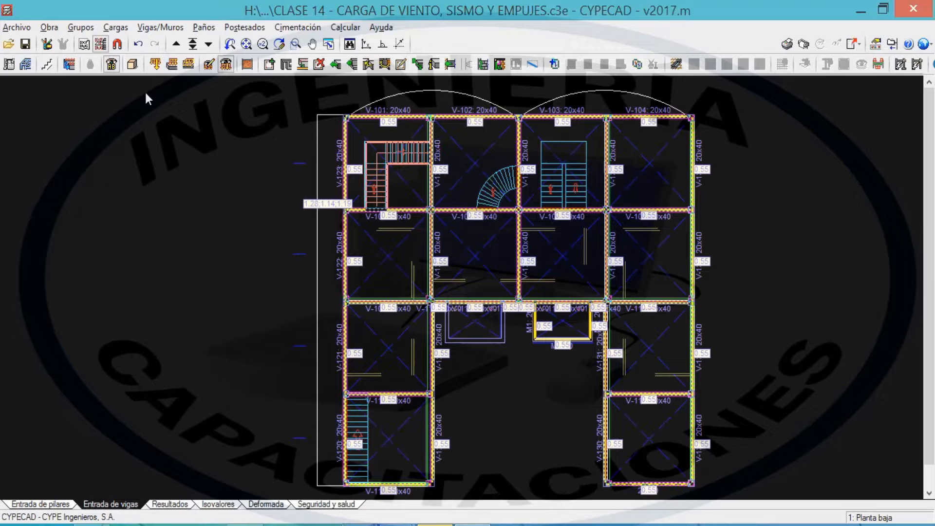
Open the beam load settings and move the dialog clear of the Planta baja plan.
left_click(115, 27)
left_click(193, 45)
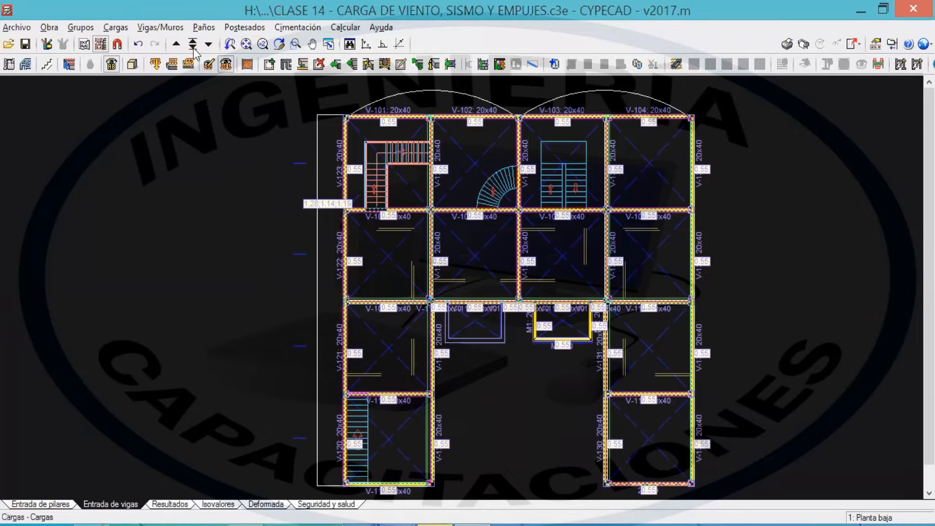
left_click(417, 520)
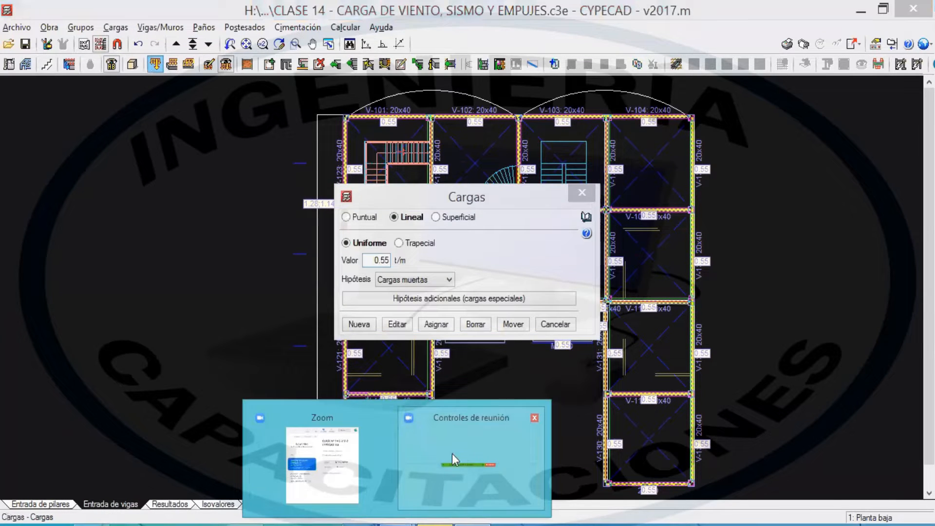
left_click(453, 456)
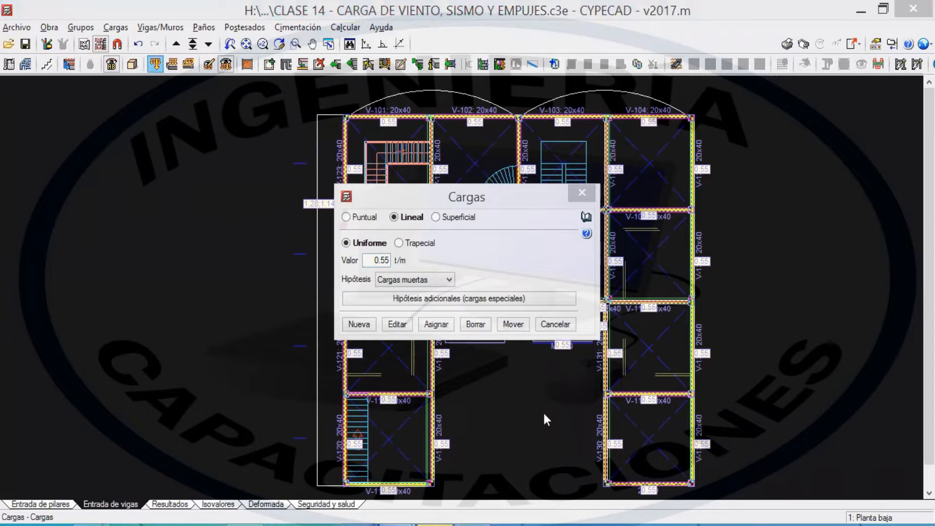
left_click(473, 197)
left_click_drag(473, 197, 163, 102)
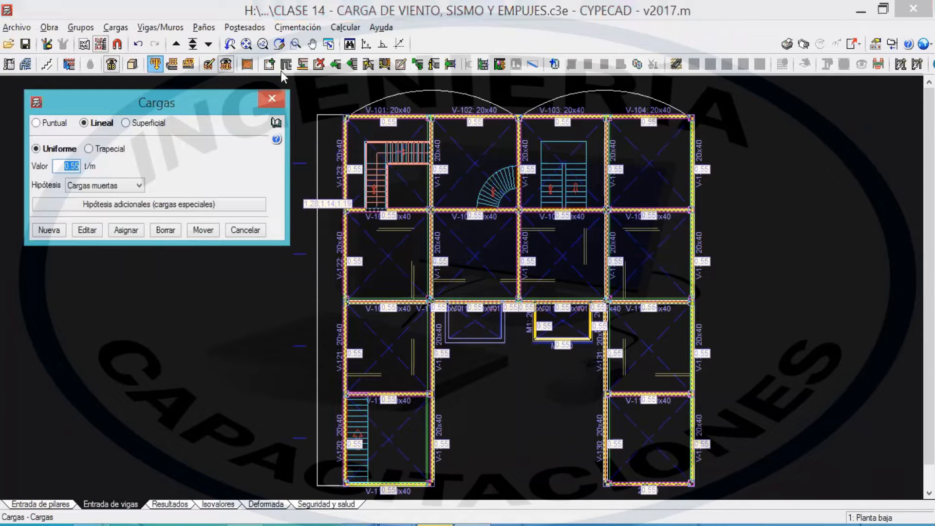
Annotate the area beside the plan with "CM ext = 0,55 t/m" and "CM int = 0.4" and close the load settings.
mouse_move(761, 117)
left_mouse_down()
mouse_move(788, 131)
mouse_move(776, 133)
mouse_move(788, 143)
left_mouse_up()
mouse_move(792, 130)
left_mouse_down()
mouse_move(810, 144)
mouse_move(816, 127)
mouse_move(836, 137)
left_mouse_up()
mouse_move(826, 144)
left_mouse_down()
mouse_move(863, 129)
mouse_move(867, 151)
mouse_move(890, 133)
mouse_move(888, 145)
mouse_move(916, 146)
mouse_move(916, 129)
mouse_move(909, 174)
mouse_move(921, 165)
left_mouse_up()
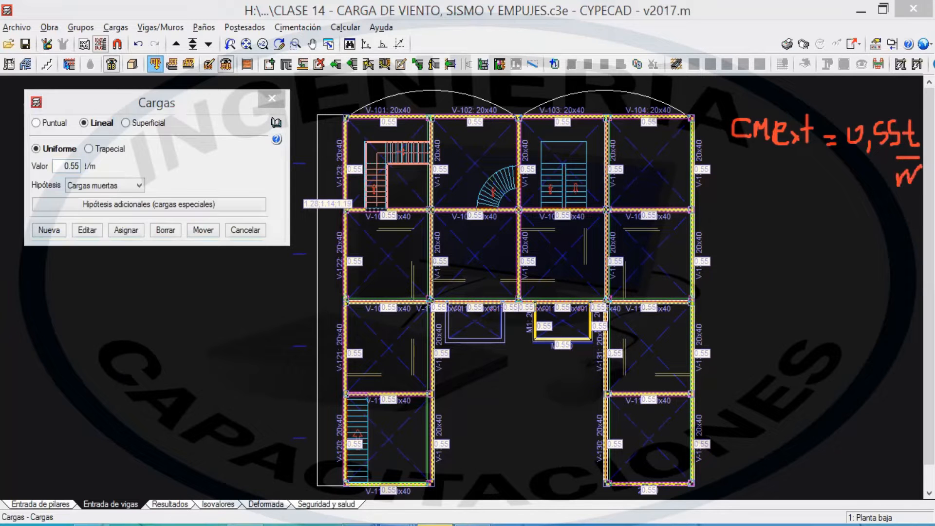
mouse_move(729, 224)
left_mouse_down()
mouse_move(731, 241)
mouse_move(743, 224)
mouse_move(779, 253)
mouse_move(800, 254)
mouse_move(809, 241)
mouse_move(826, 242)
mouse_move(827, 253)
mouse_move(842, 231)
mouse_move(851, 248)
mouse_move(868, 243)
mouse_move(875, 252)
left_mouse_up()
left_click(775, 225)
left_click(775, 247)
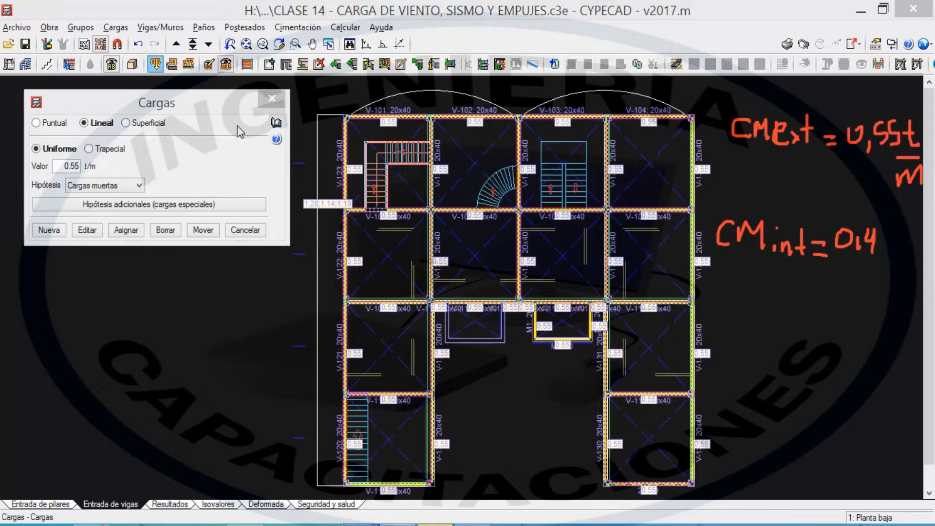
left_click_drag(223, 98, 244, 91)
key("Escape")
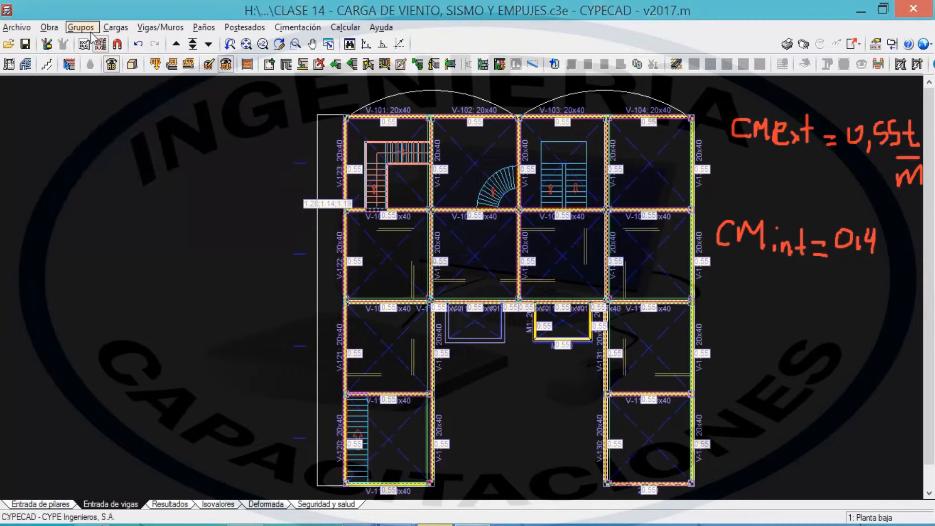
Open the floor groups' load table, circle its Q and CM columns, and clear all annotations.
left_click(81, 27)
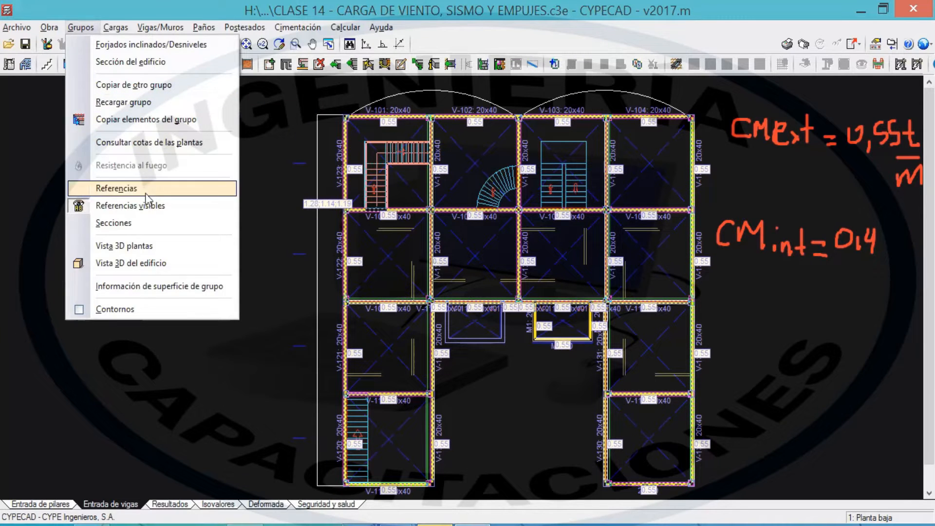
mouse_move(115, 28)
left_click(141, 95)
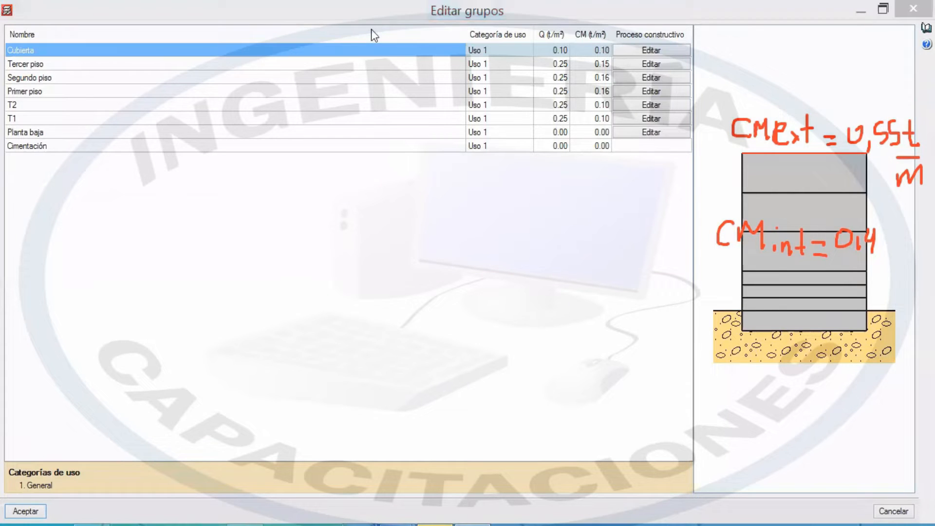
mouse_move(602, 28)
left_mouse_down()
mouse_move(515, 70)
mouse_move(634, 141)
mouse_move(599, 32)
left_mouse_up()
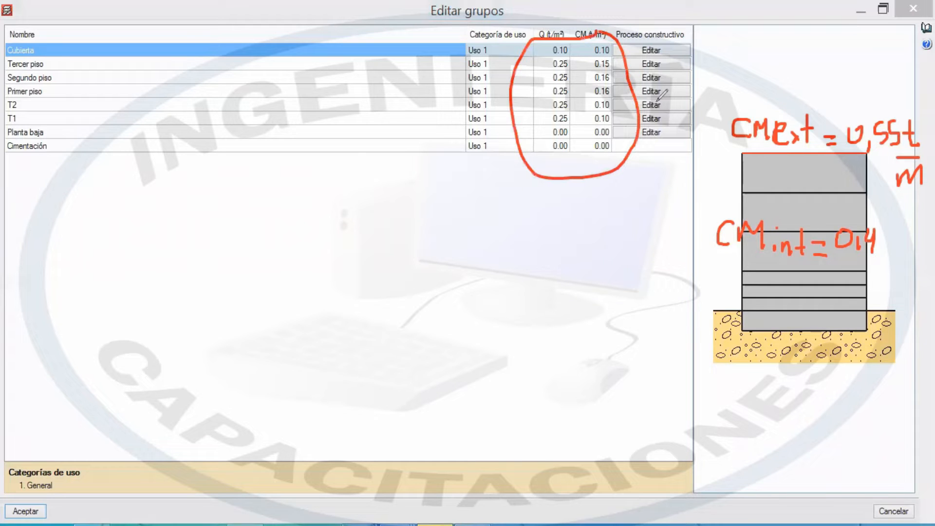
key("Escape")
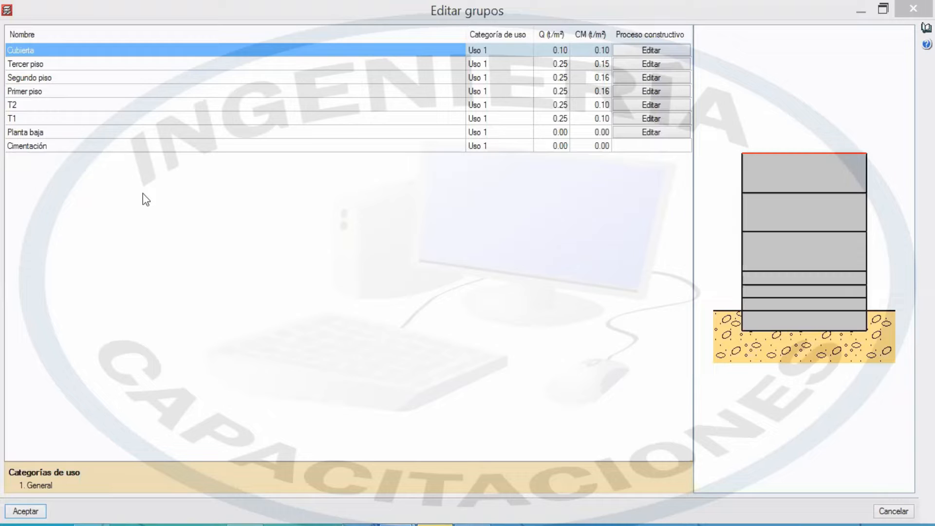
Set the Tercer piso dead load (CM) to 0.155 t/m² and accept the group data.
left_click(606, 66)
type("0.155")
key("Return")
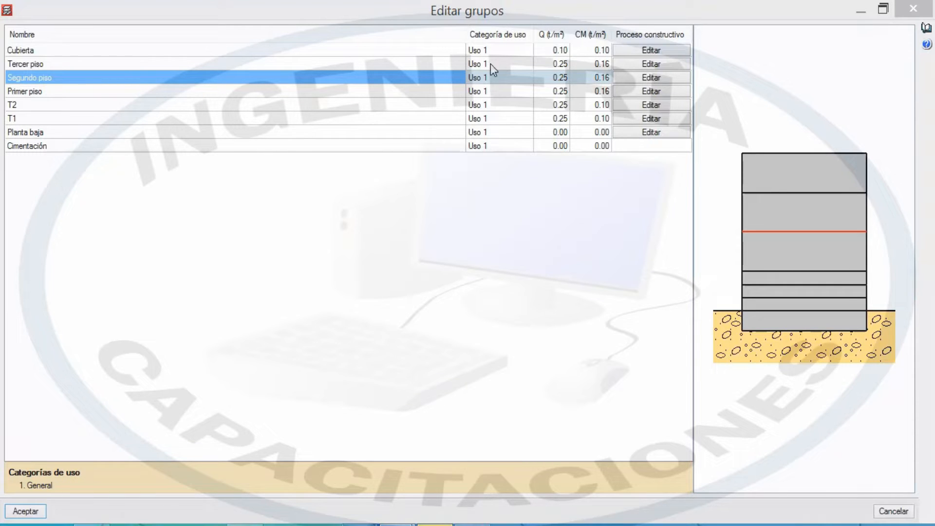
left_click(34, 511)
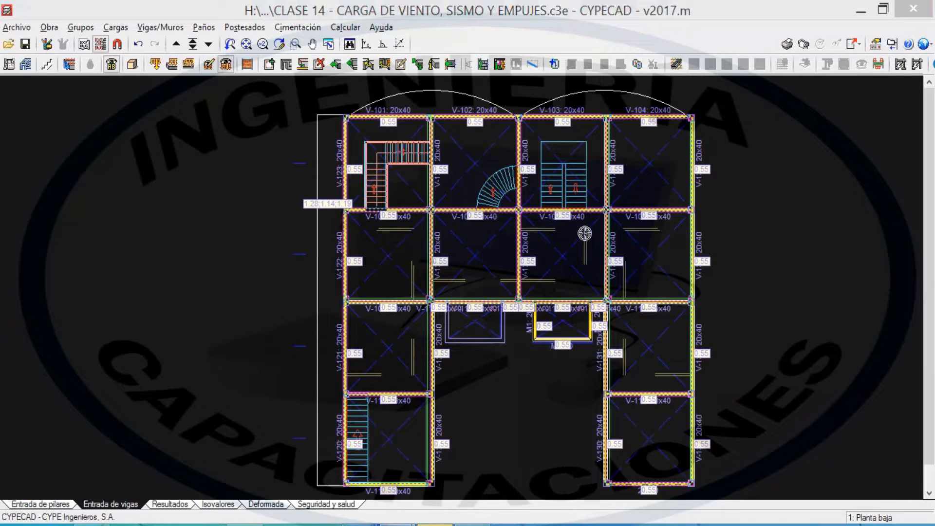
Delete the linear load from interior beam V-107 in Planta baja and finish the deletion.
left_click(159, 27)
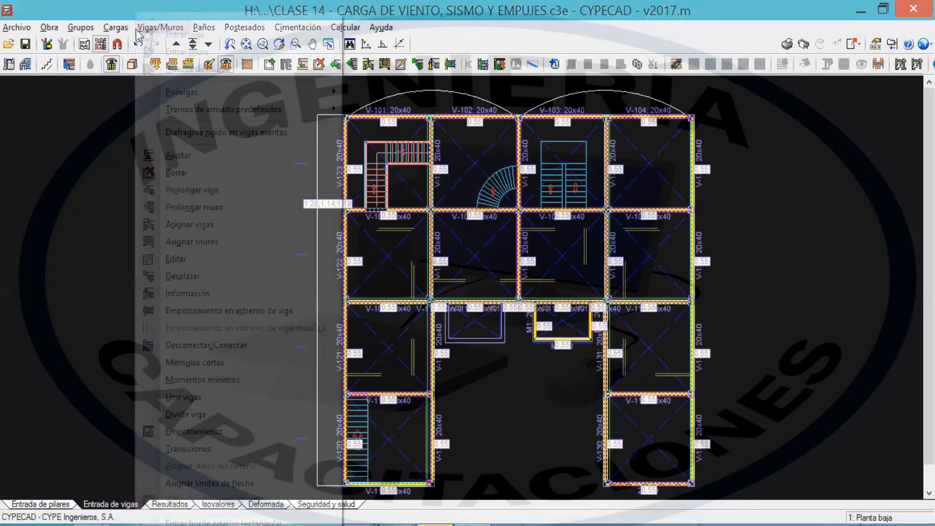
mouse_move(115, 27)
left_click(125, 45)
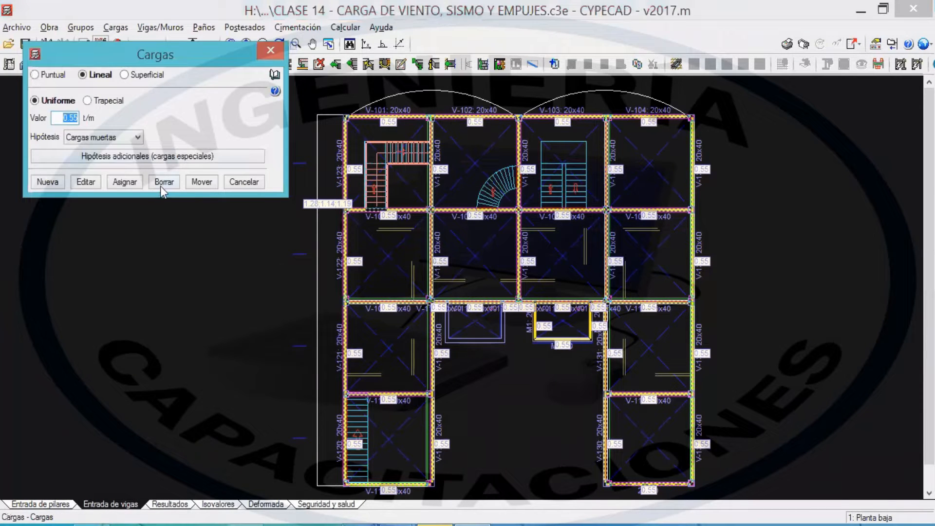
left_click(161, 186)
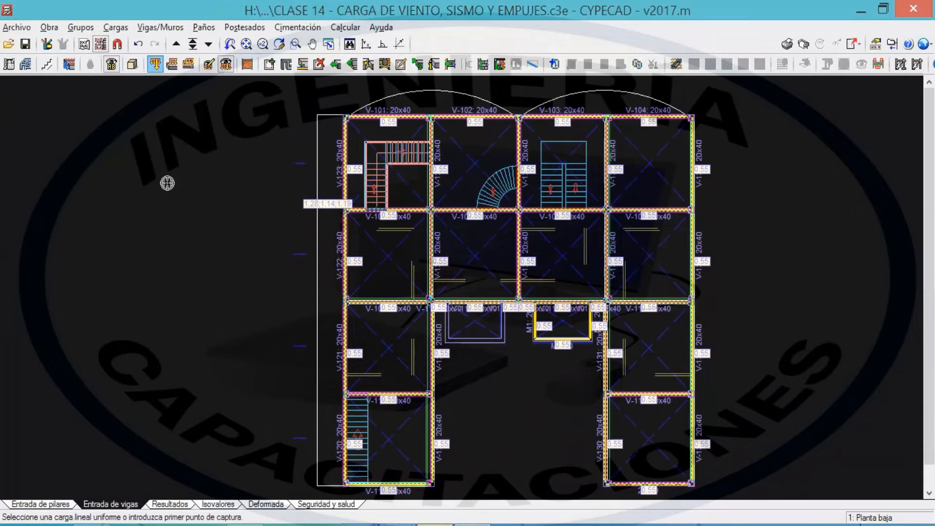
left_click(554, 212)
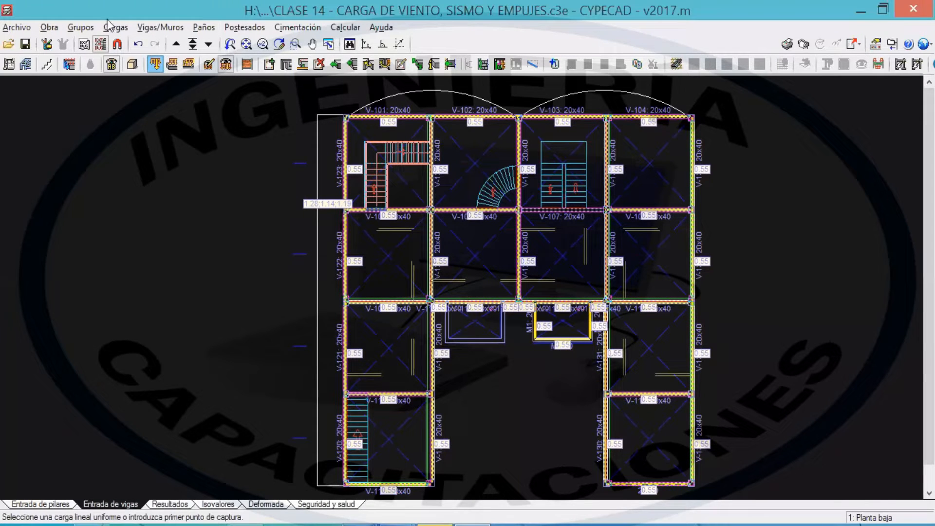
right_click(148, 100)
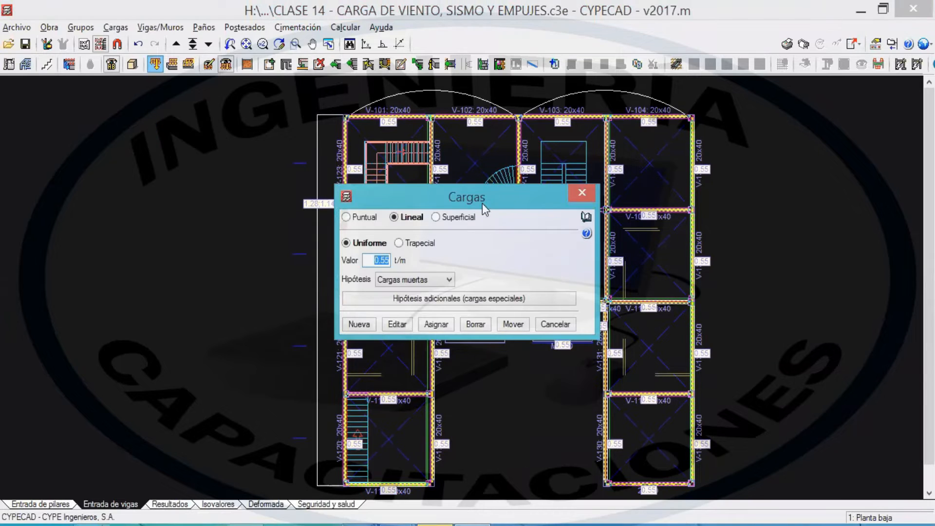
Assign only the value 0.40 t/m to the existing linear loads of the interior beams around the stairs and in the left wing.
left_click_drag(482, 203, 171, 91)
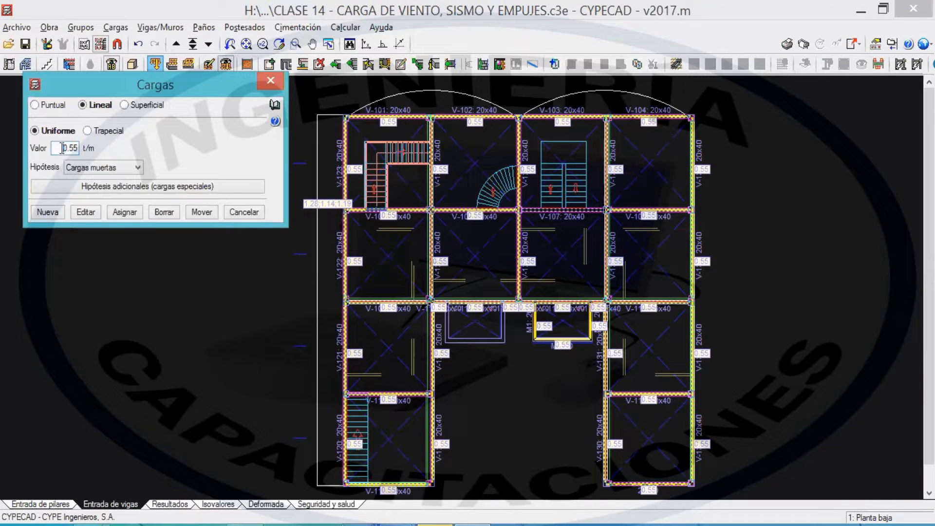
type("0")
left_click(124, 212)
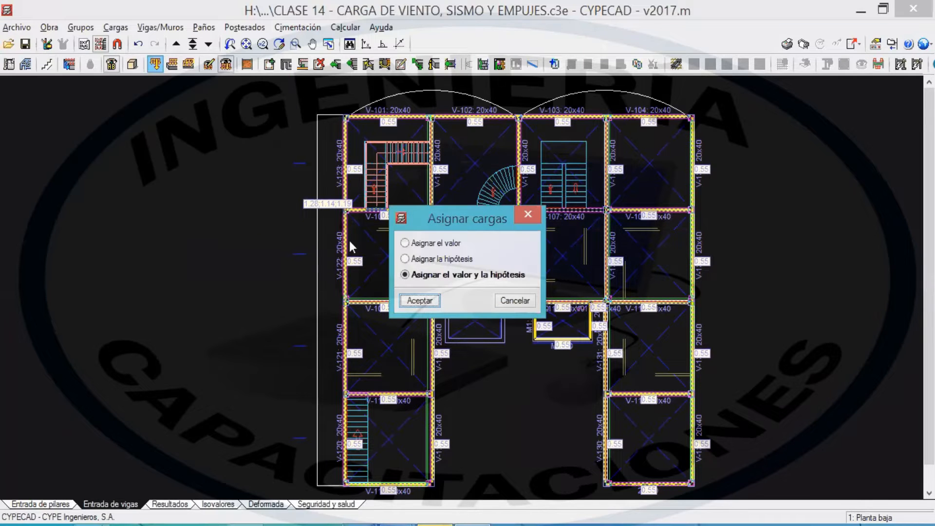
left_click(433, 243)
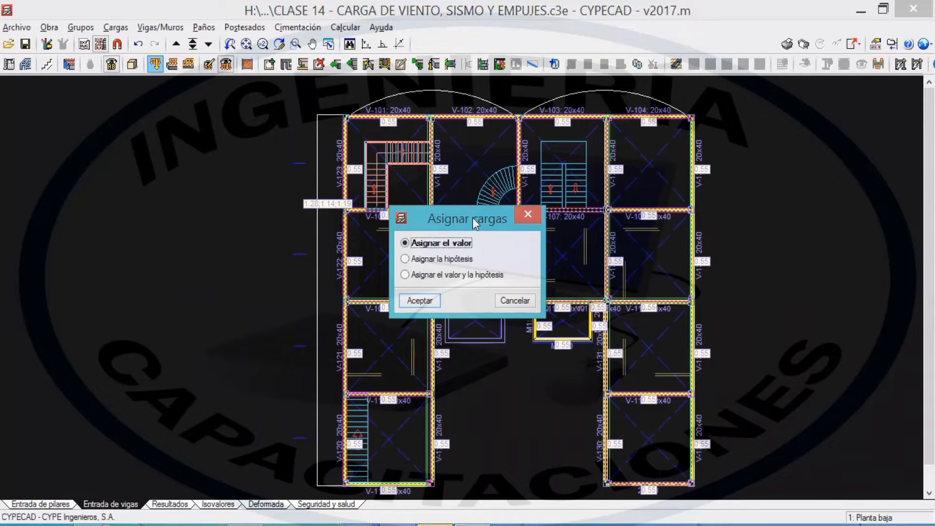
left_click_drag(473, 218, 646, 203)
left_click(591, 285)
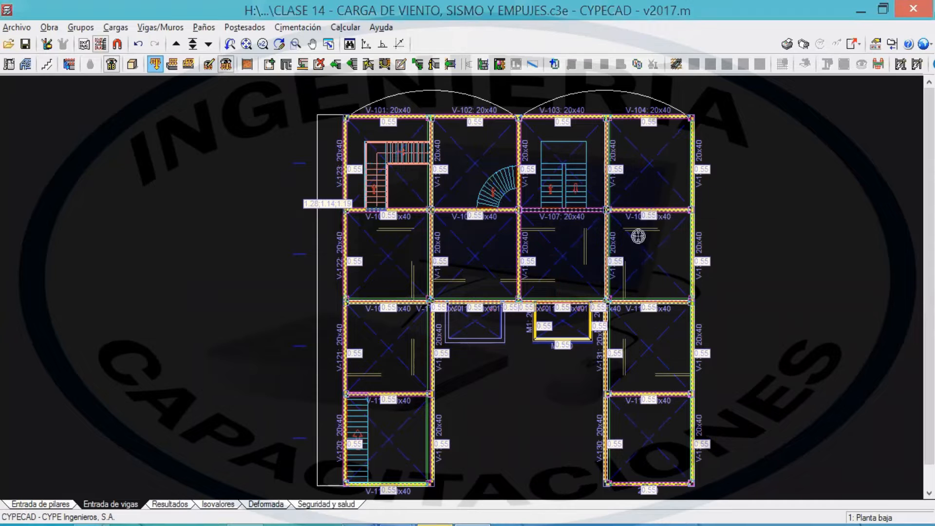
left_click(456, 214)
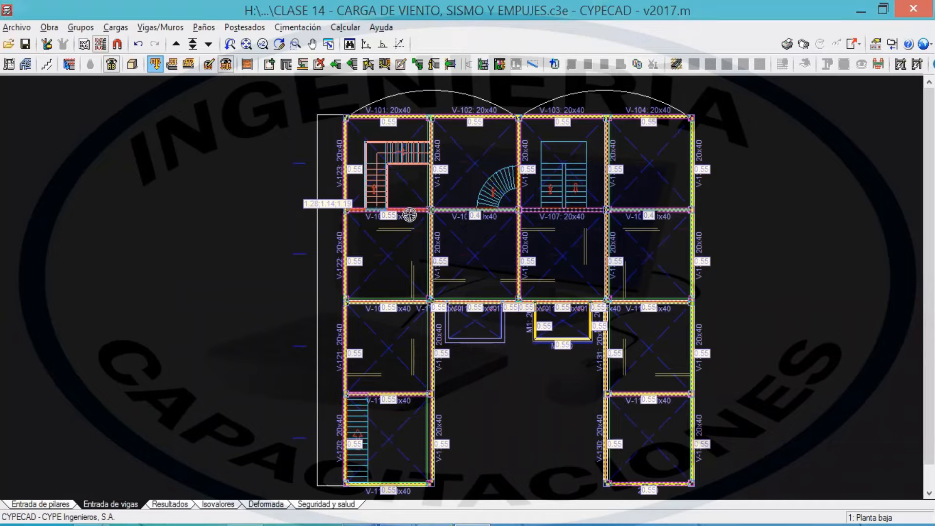
left_click(433, 187)
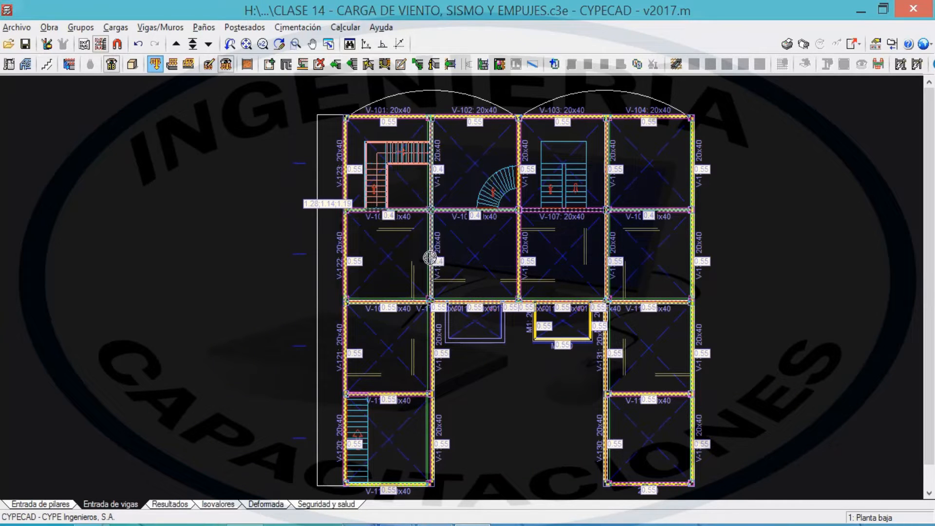
left_click(521, 181)
left_click(605, 180)
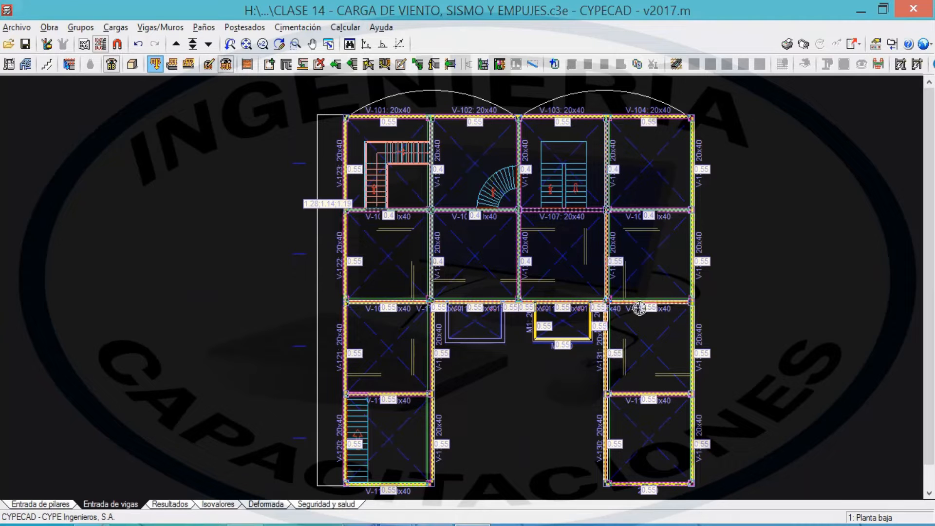
mouse_move(459, 213)
left_mouse_down()
mouse_move(466, 188)
mouse_move(448, 247)
left_mouse_up()
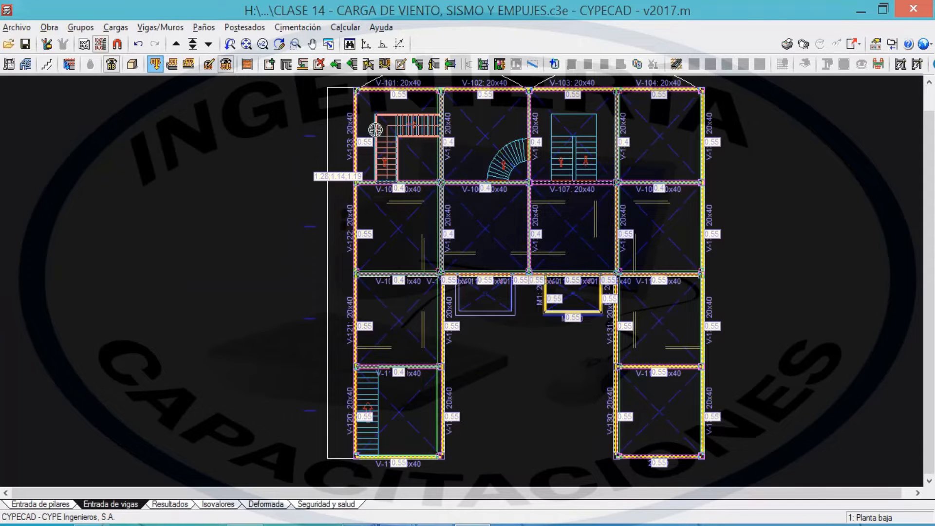
right_click(253, 166)
Delete the linear loads from walls M1, M2 and M3 and from beams V-118, V-116, V-127 and V-108.
left_click(154, 65)
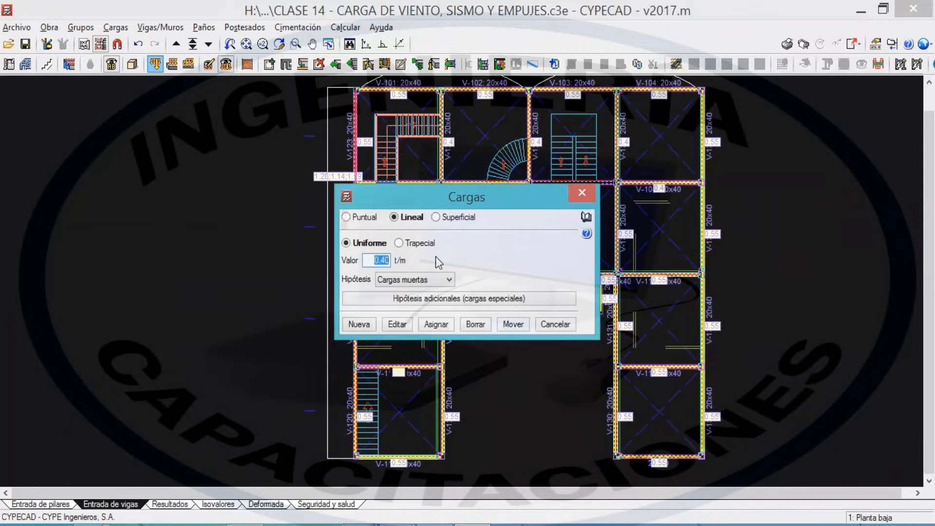
key("Return")
left_click(545, 295)
left_click(601, 295)
left_click(672, 370)
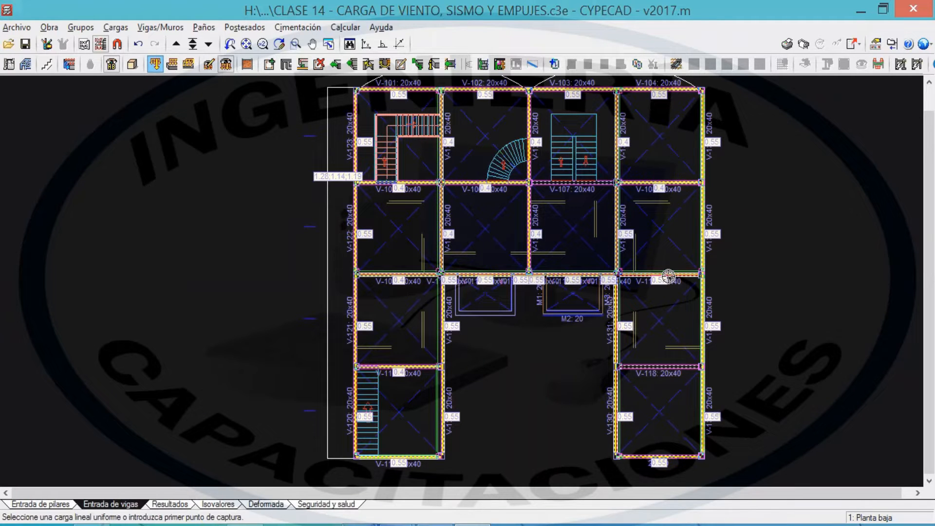
left_click(668, 276)
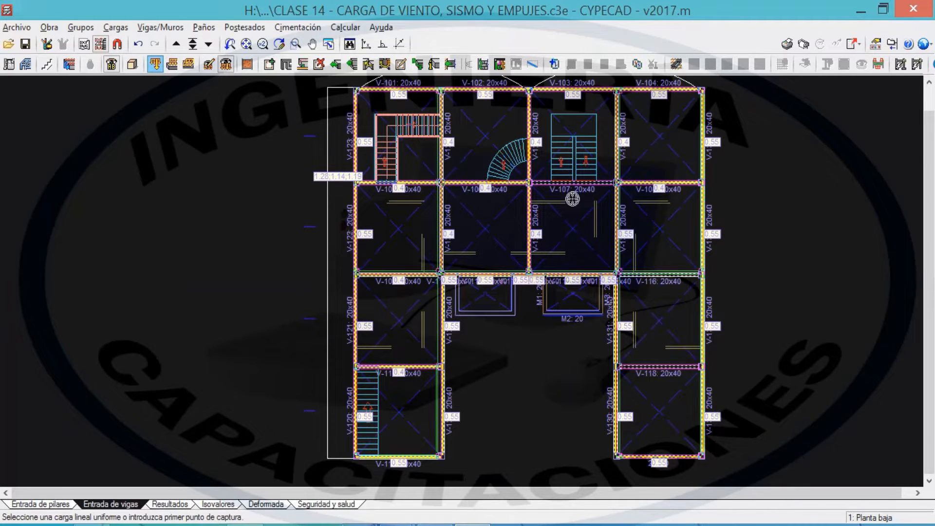
left_click(449, 155)
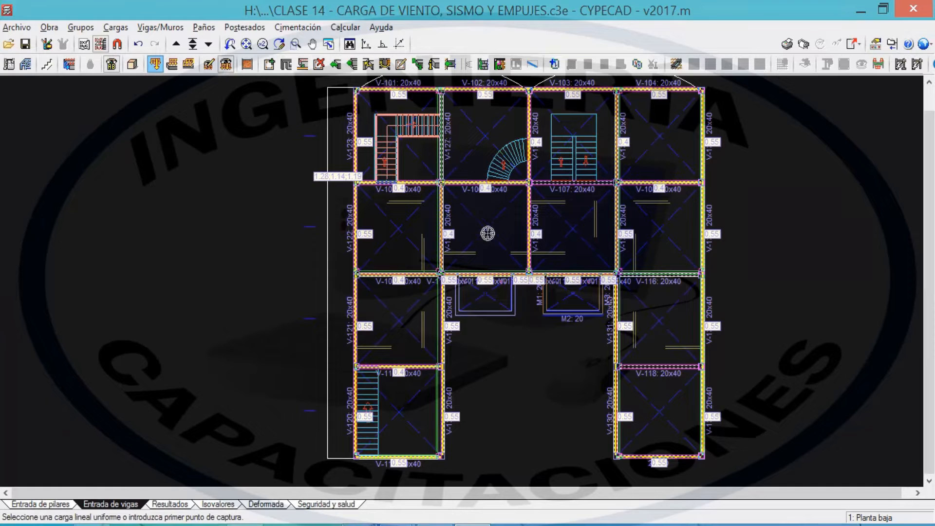
left_click(679, 183)
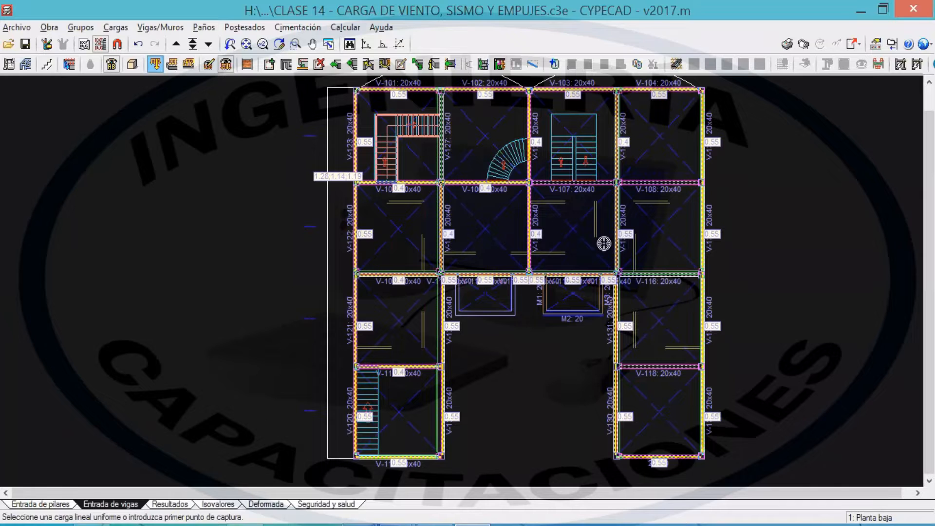
scroll(599, 242, "down", 1)
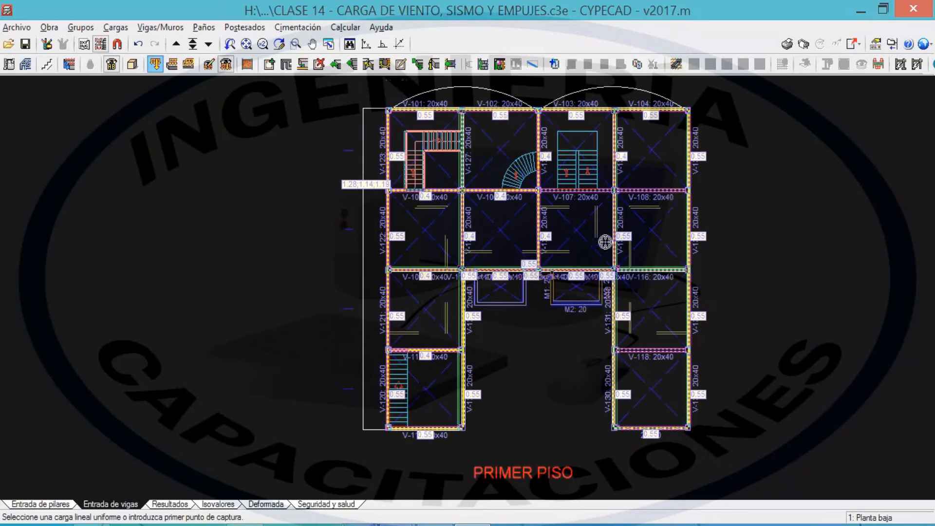
Assign only the value 0.40 t/m to the linear load of the interior beam between V-107 and V-108 in Planta baja.
right_click(250, 177)
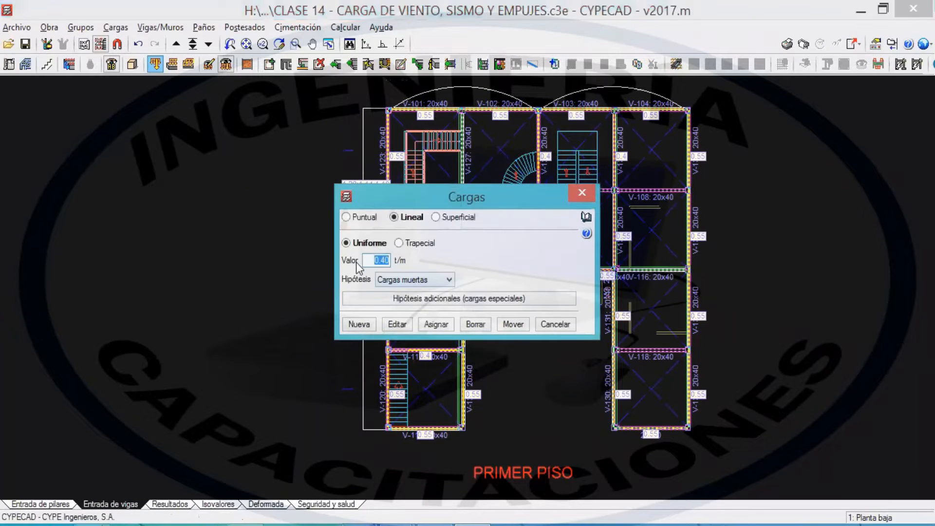
left_click_drag(435, 199, 711, 181)
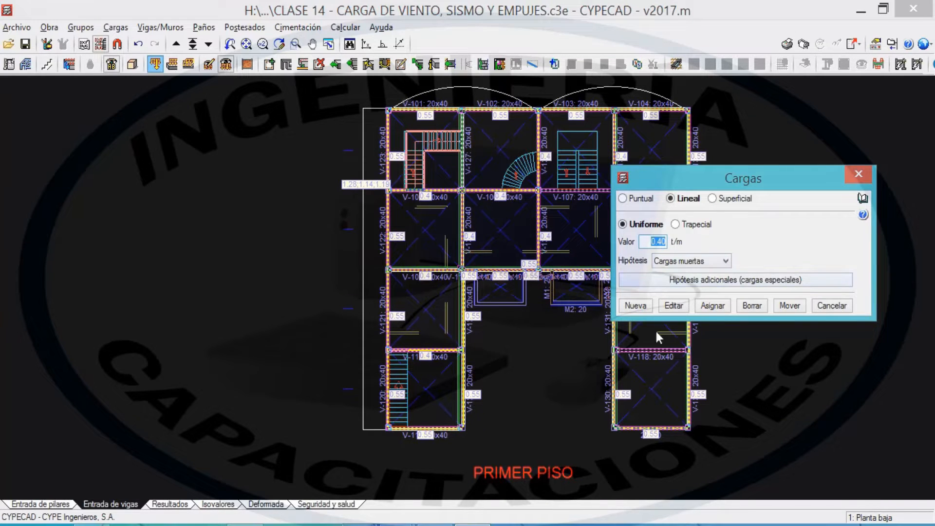
left_click(711, 305)
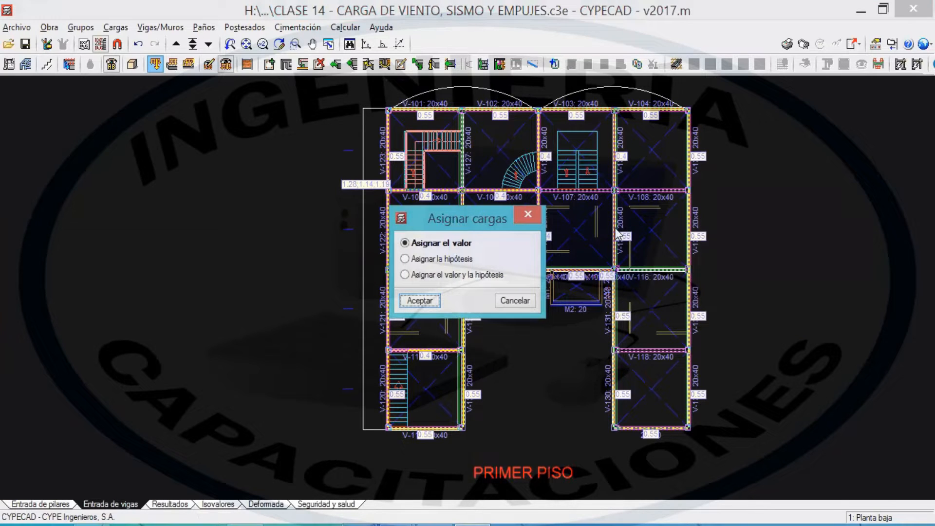
key("Return")
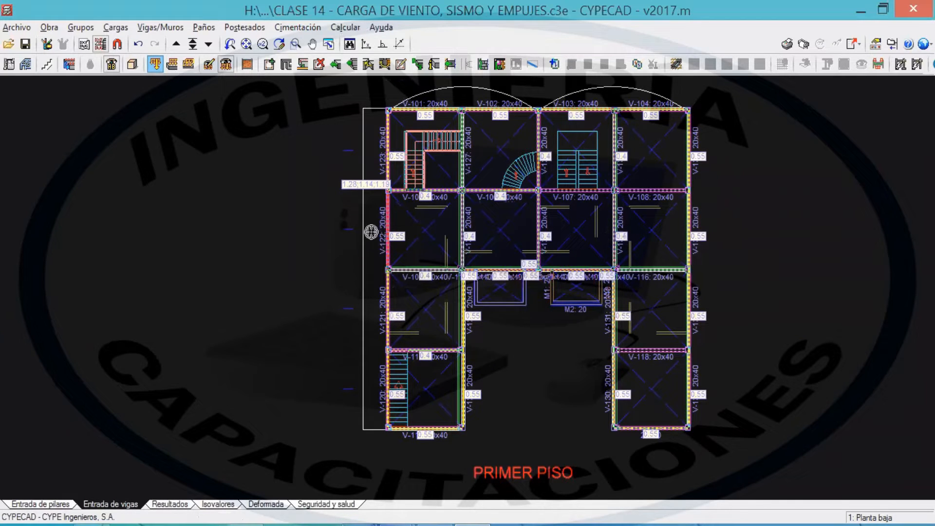
scroll(385, 227, "up", 3)
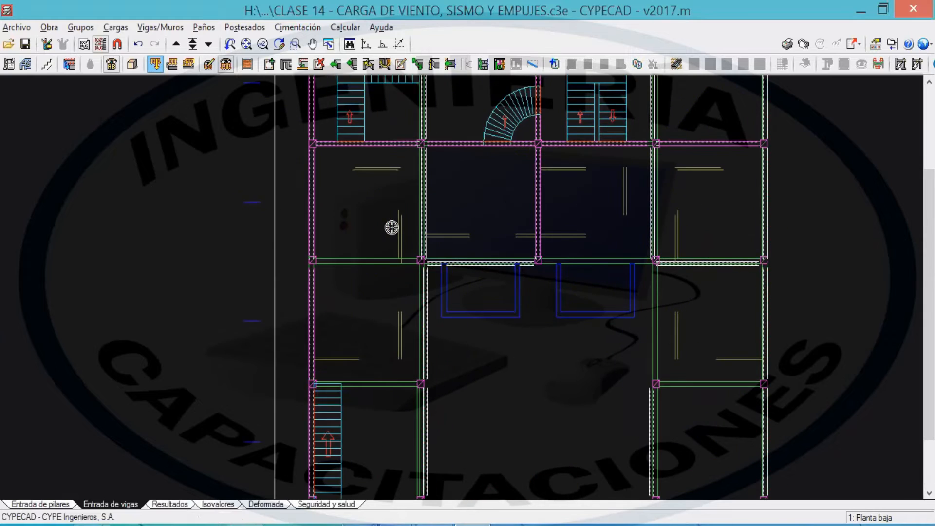
scroll(392, 227, "up", 1)
scroll(391, 228, "down", 2)
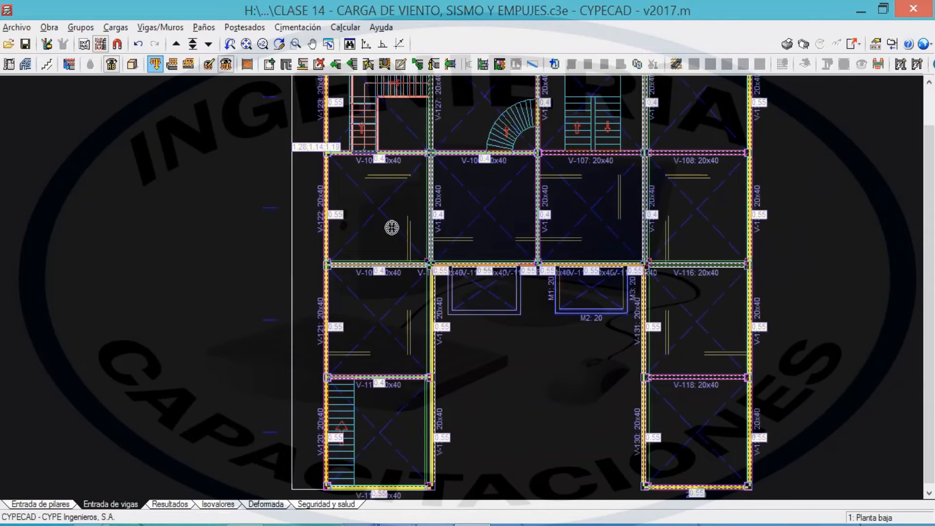
scroll(392, 228, "down", 3)
scroll(463, 261, "up", 3)
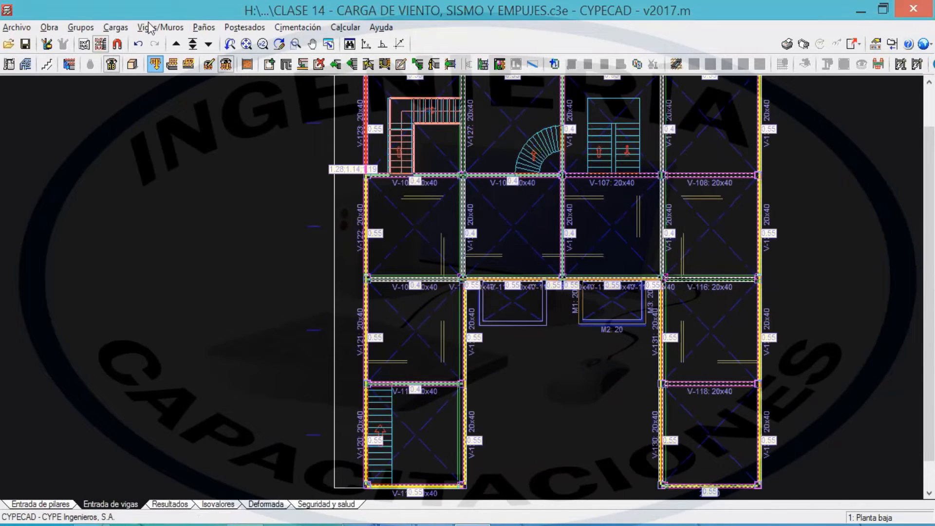
left_click(150, 29)
mouse_move(116, 27)
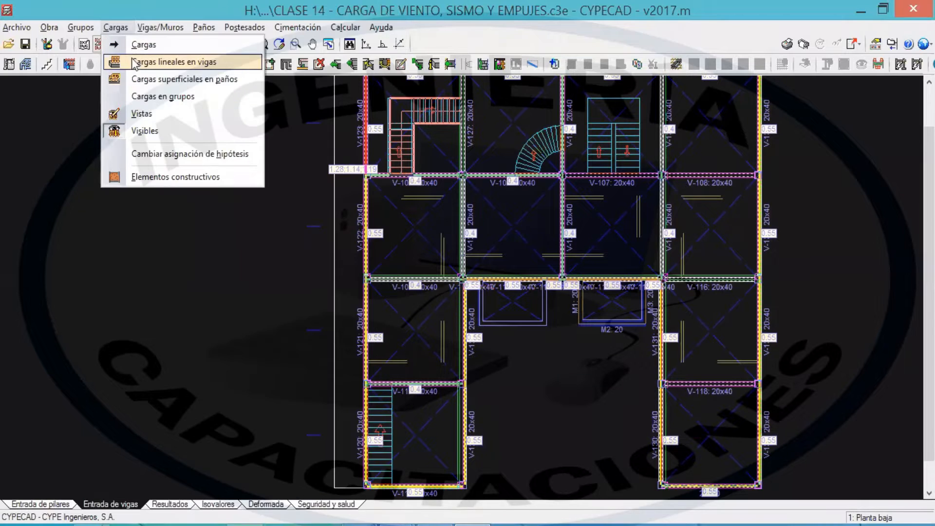
left_click(161, 62)
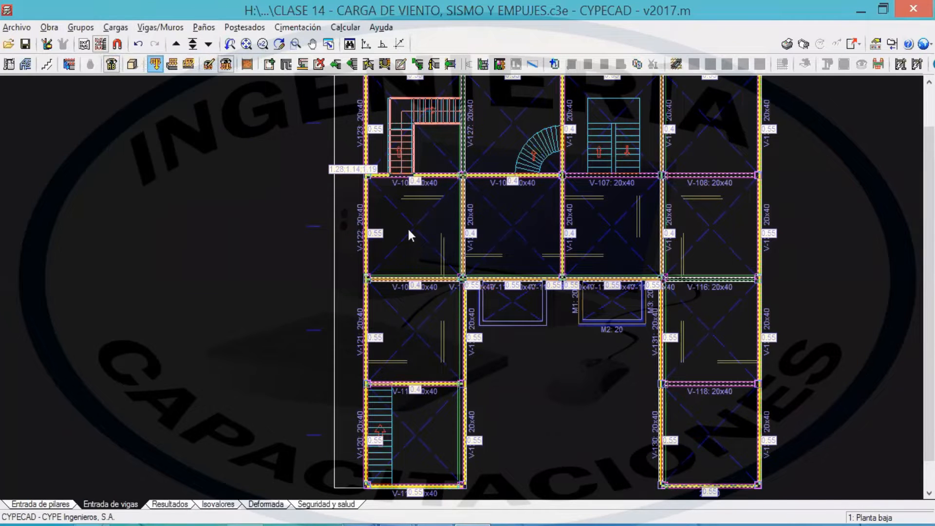
left_click(525, 303)
Delete the linear loads from beams V-111 and V-114 beside the walled shafts and finish the deletion.
left_click(117, 27)
left_click(137, 48)
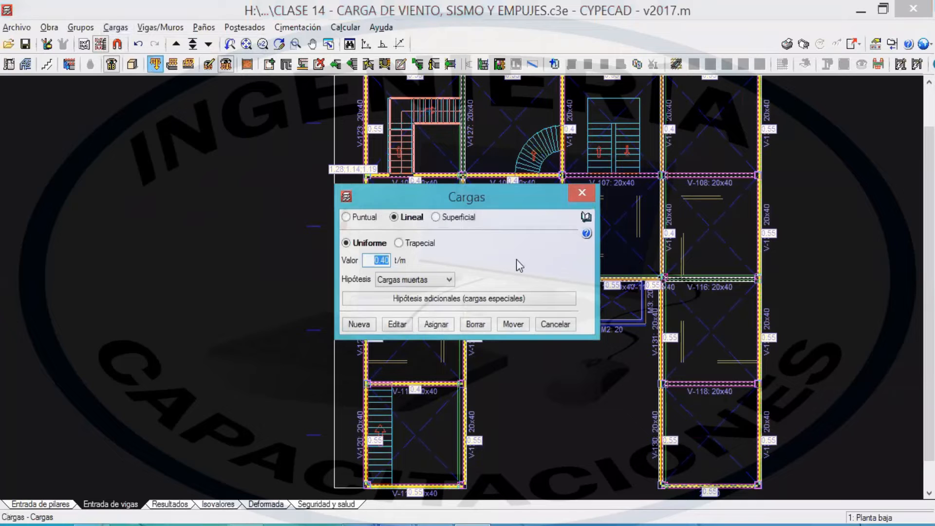
right_click(516, 259)
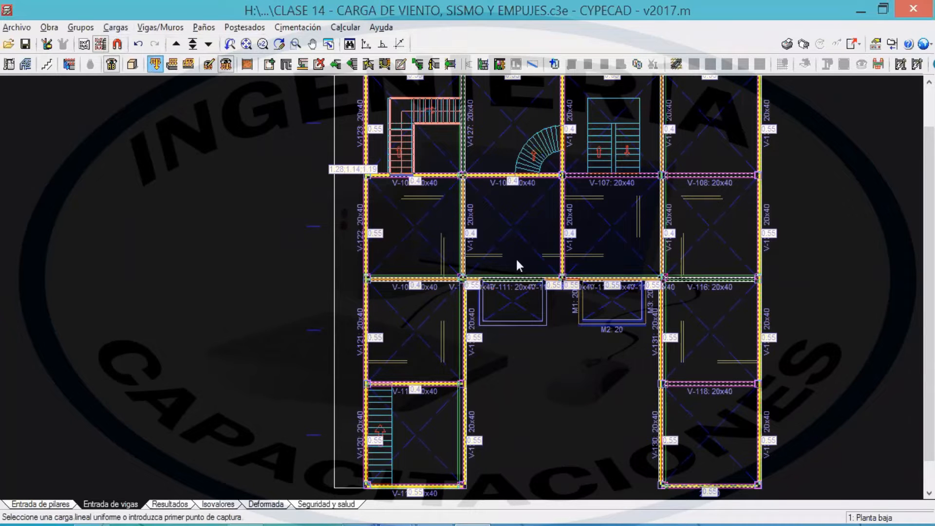
scroll(516, 259, "up", 2)
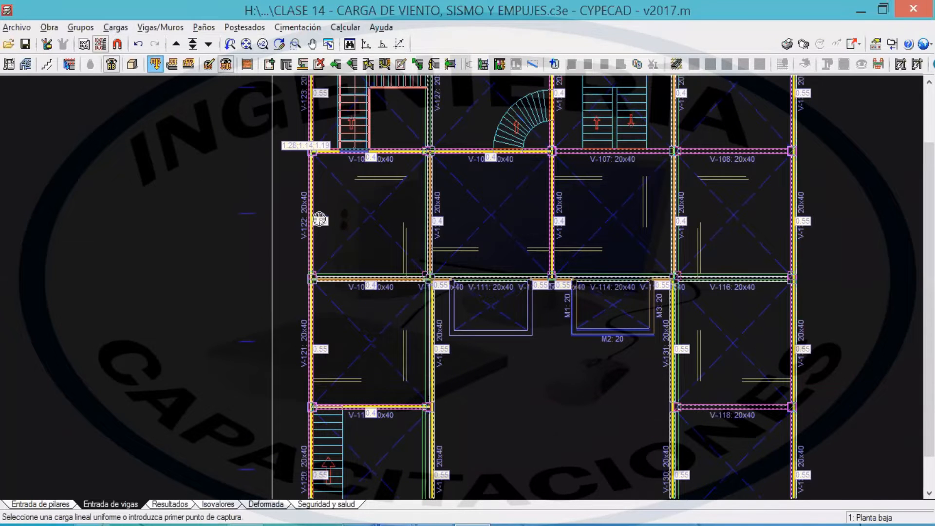
scroll(319, 220, "down", 2)
right_click(153, 174)
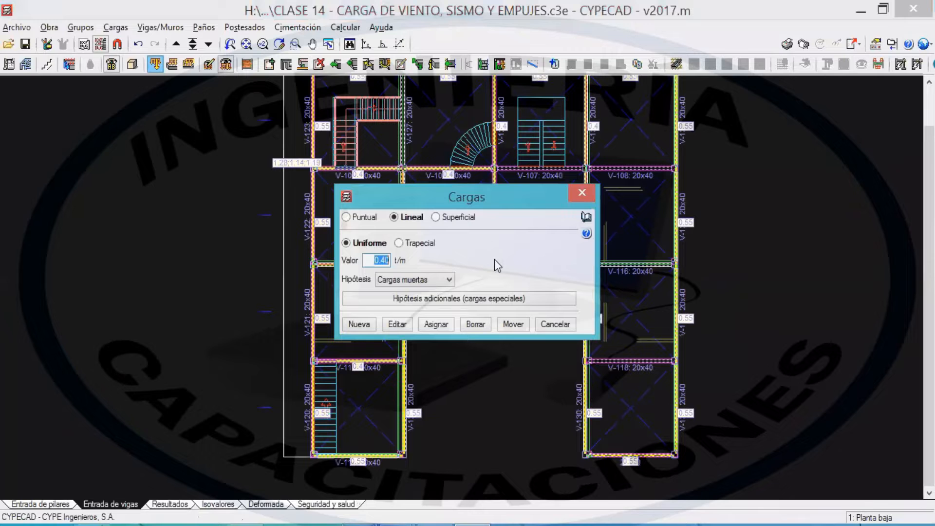
key("Escape")
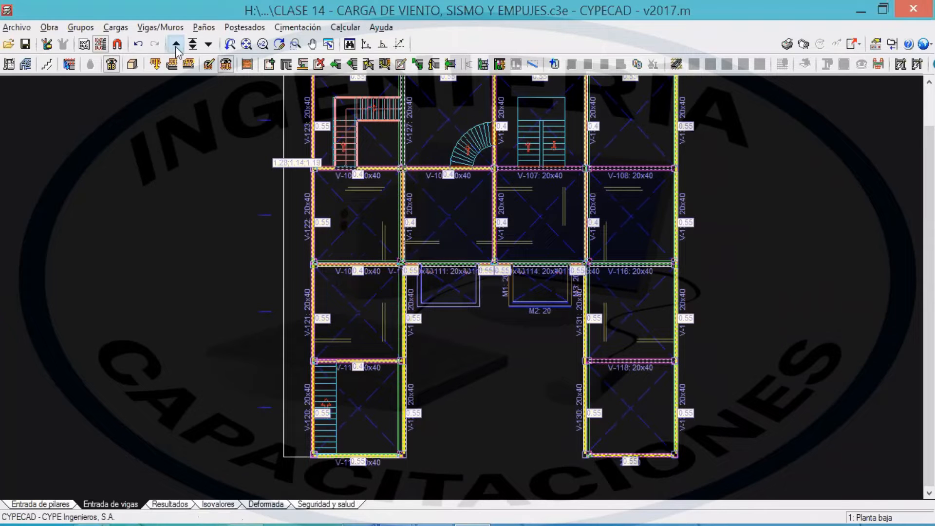
Move up through the floor groups to group 4, Primer piso.
left_click(176, 45)
left_click(176, 45)
left_click(176, 45)
scroll(479, 216, "down", 1)
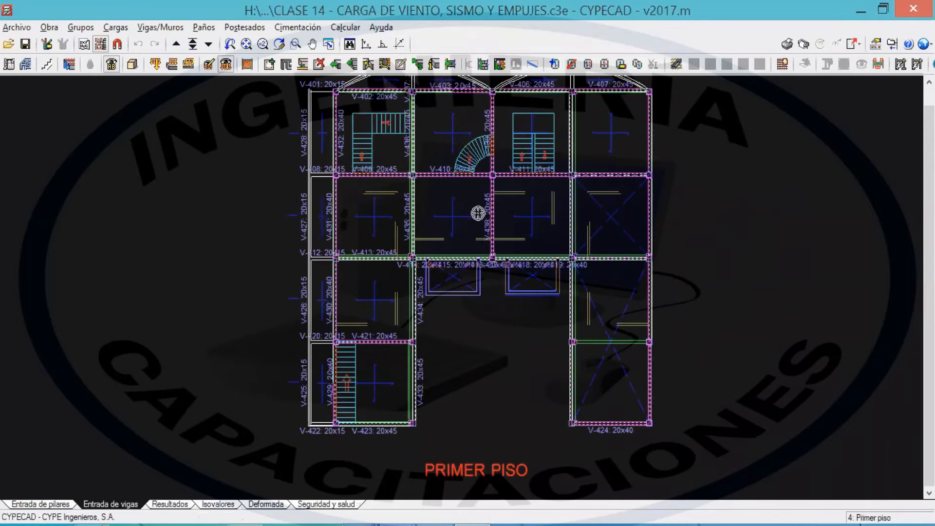
left_click_drag(479, 212, 613, 236)
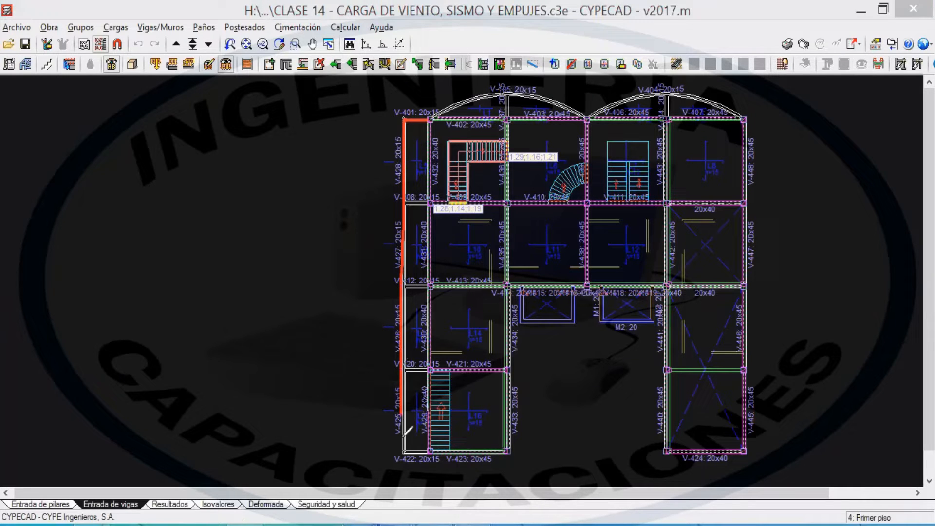
mouse_move(435, 109)
left_mouse_down()
mouse_move(585, 119)
mouse_move(614, 105)
mouse_move(721, 108)
left_mouse_up()
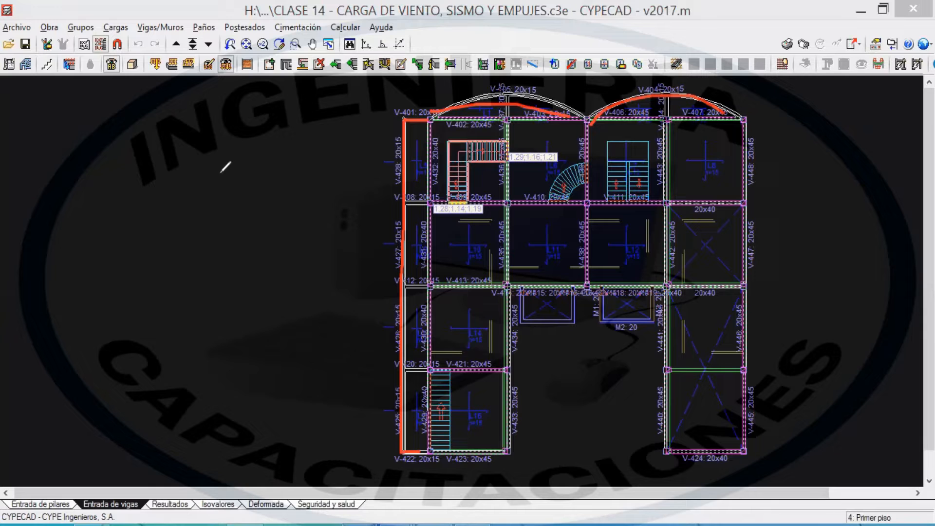
mouse_move(348, 119)
left_mouse_down()
mouse_move(385, 139)
mouse_move(376, 146)
left_mouse_up()
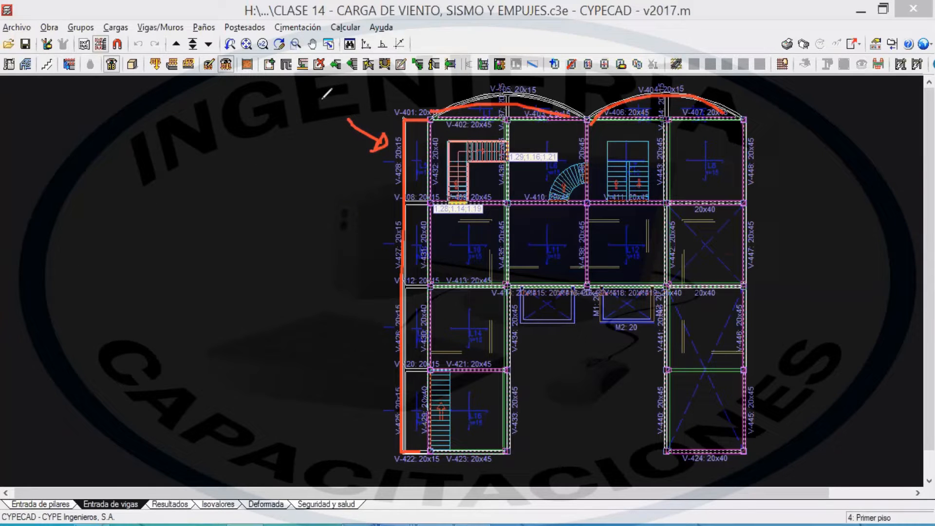
mouse_move(109, 196)
left_mouse_down()
mouse_move(123, 222)
mouse_move(110, 219)
mouse_move(122, 222)
left_mouse_up()
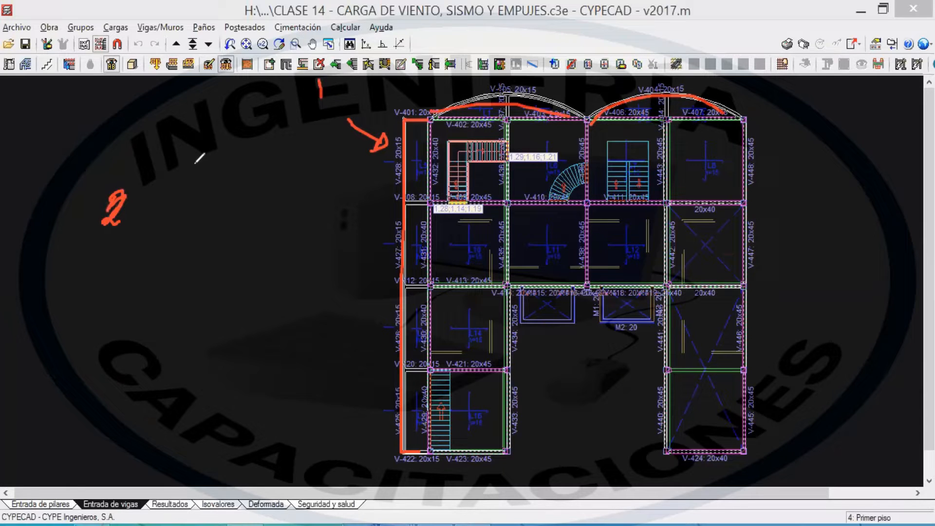
left_click(203, 191)
mouse_move(200, 173)
left_mouse_down()
mouse_move(195, 196)
mouse_move(243, 187)
mouse_move(231, 197)
mouse_move(302, 196)
mouse_move(330, 207)
mouse_move(337, 189)
left_mouse_up()
mouse_move(194, 207)
left_mouse_down()
mouse_move(284, 228)
mouse_move(342, 206)
left_mouse_up()
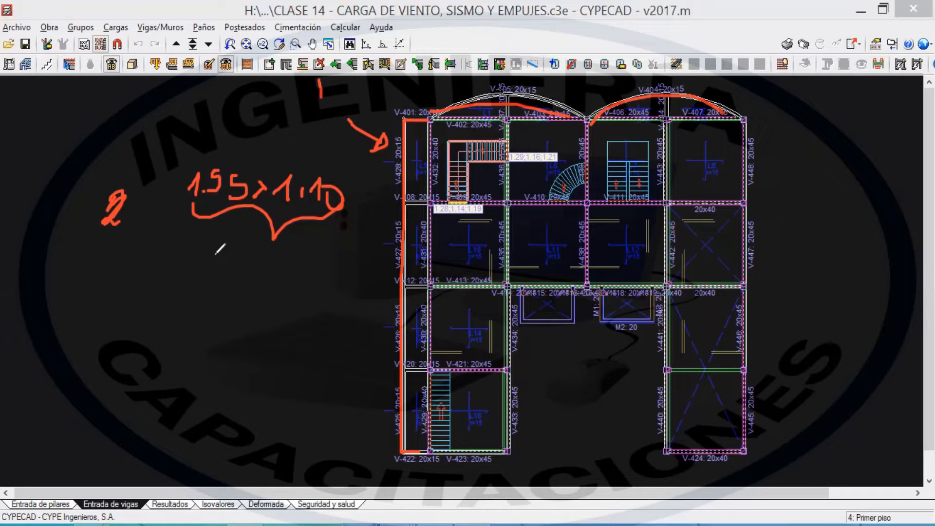
left_click_drag(170, 266, 200, 294)
mouse_move(219, 262)
left_mouse_down()
mouse_move(217, 276)
mouse_move(239, 279)
mouse_move(246, 263)
mouse_move(266, 286)
mouse_move(301, 256)
mouse_move(291, 288)
left_mouse_up()
mouse_move(311, 268)
left_mouse_down()
mouse_move(299, 300)
mouse_move(328, 297)
left_mouse_up()
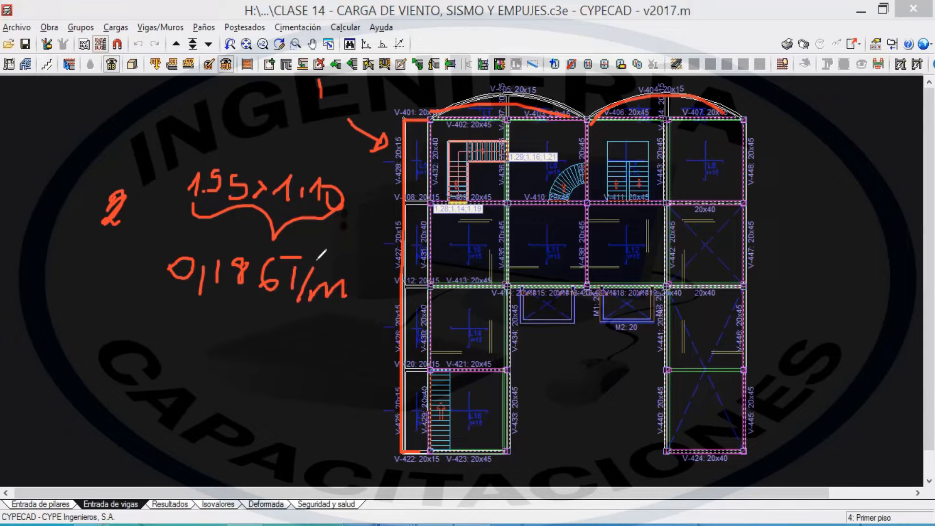
mouse_move(161, 258)
left_mouse_down()
mouse_move(172, 400)
mouse_move(192, 429)
left_mouse_up()
mouse_move(211, 392)
left_mouse_down()
mouse_move(214, 421)
mouse_move(215, 413)
left_mouse_up()
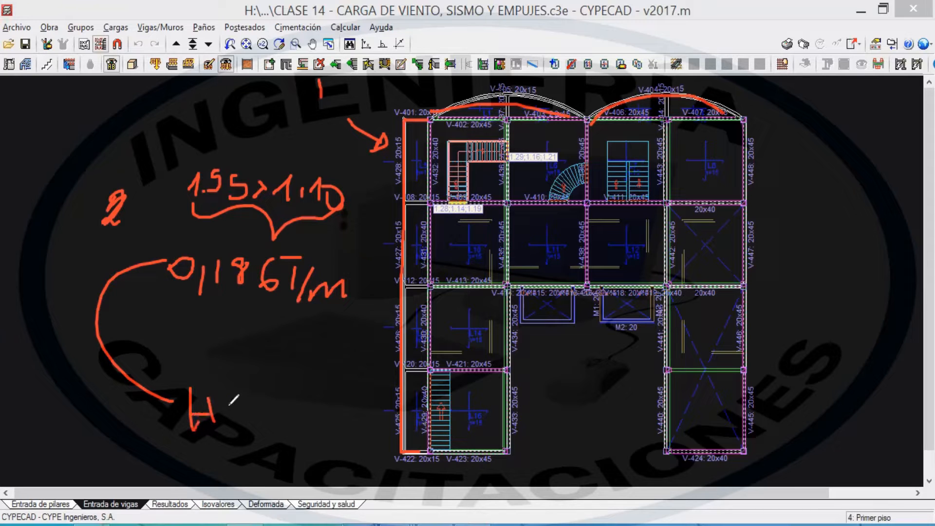
left_click_drag(266, 397, 267, 410)
mouse_move(269, 414)
left_mouse_down()
mouse_move(267, 428)
mouse_move(295, 408)
mouse_move(295, 420)
mouse_move(306, 397)
left_mouse_up()
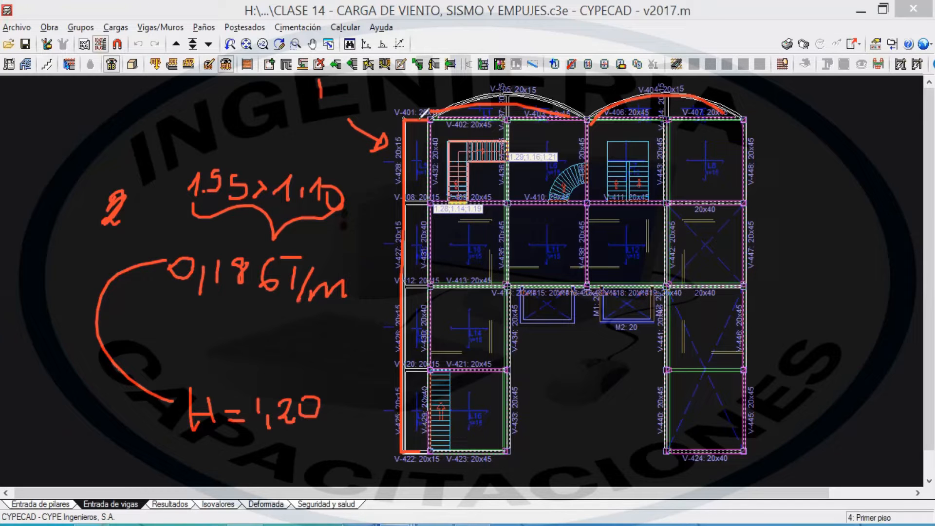
key("e")
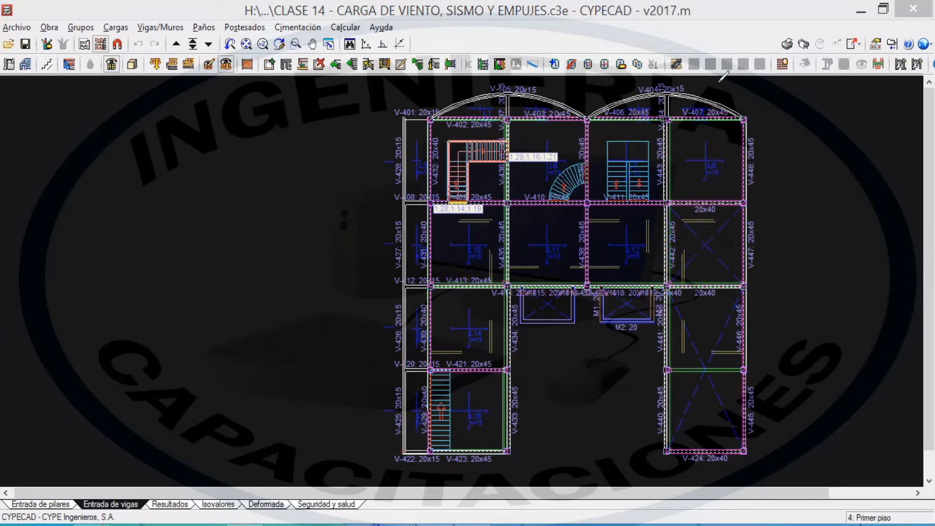
Start adding linear loads on beams with a value of 0.186 t/m under the Cargas muertas hypothesis.
left_click(160, 27)
mouse_move(125, 30)
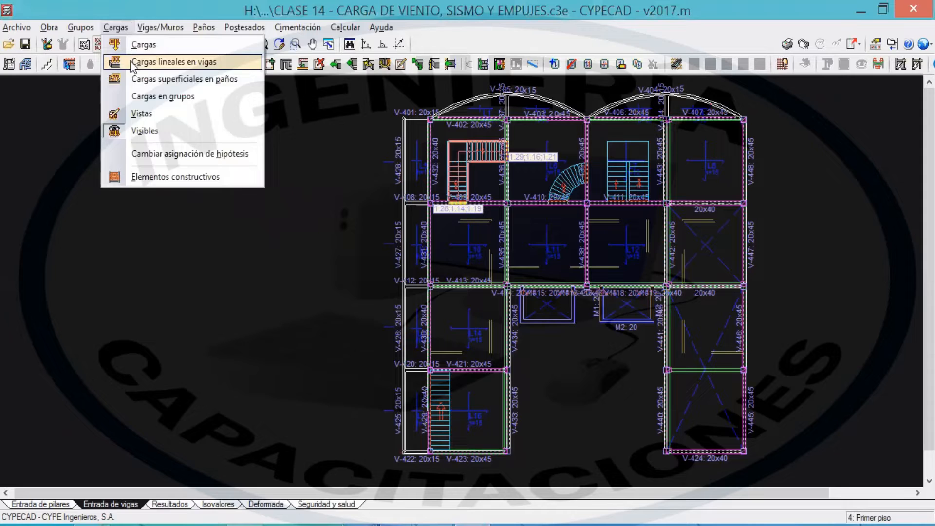
left_click(174, 62)
left_click_drag(299, 171, 122, 134)
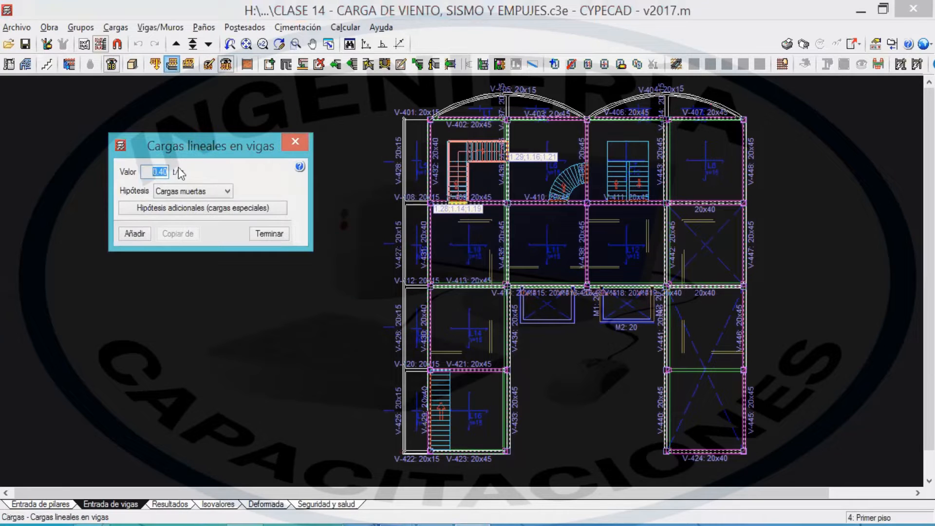
type("0")
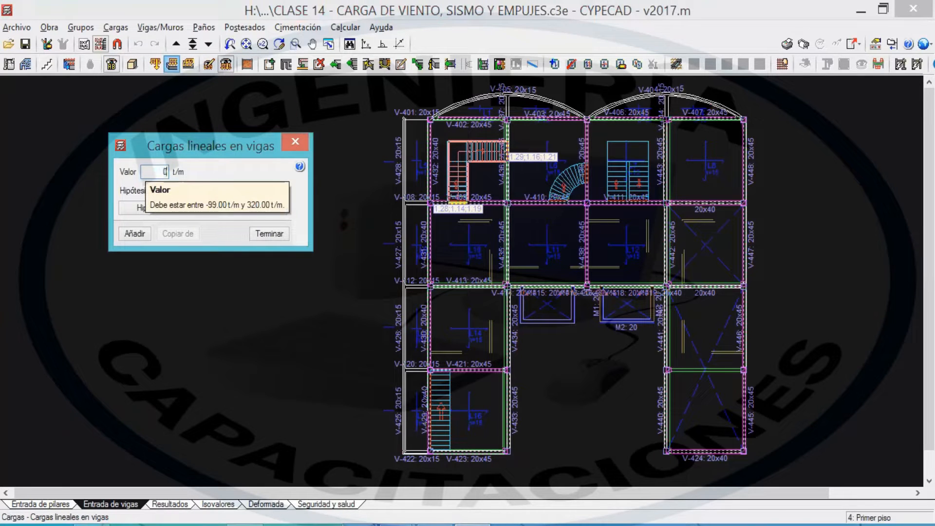
type(".186")
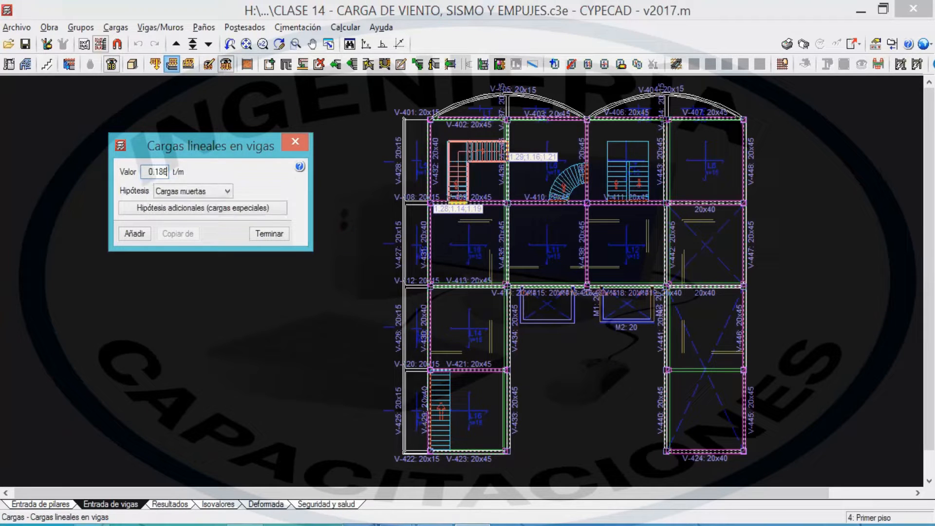
left_click(138, 233)
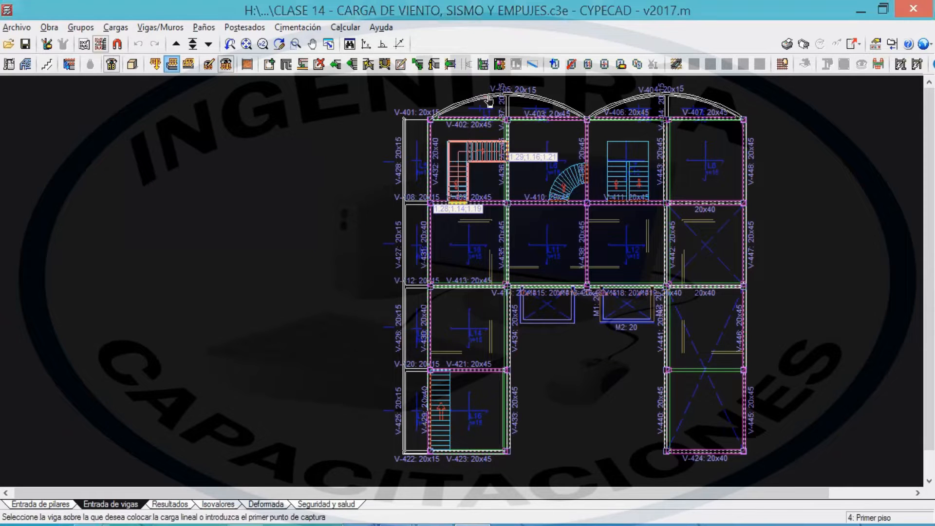
Place the 0.186 t/m load on the cantilever edge beams V-428, V-427, V-401, V-426, V-425 and V-422.
scroll(400, 161, "up", 3)
left_click(402, 169)
left_click(401, 239)
left_click(423, 115)
left_click_drag(445, 257, 507, 222)
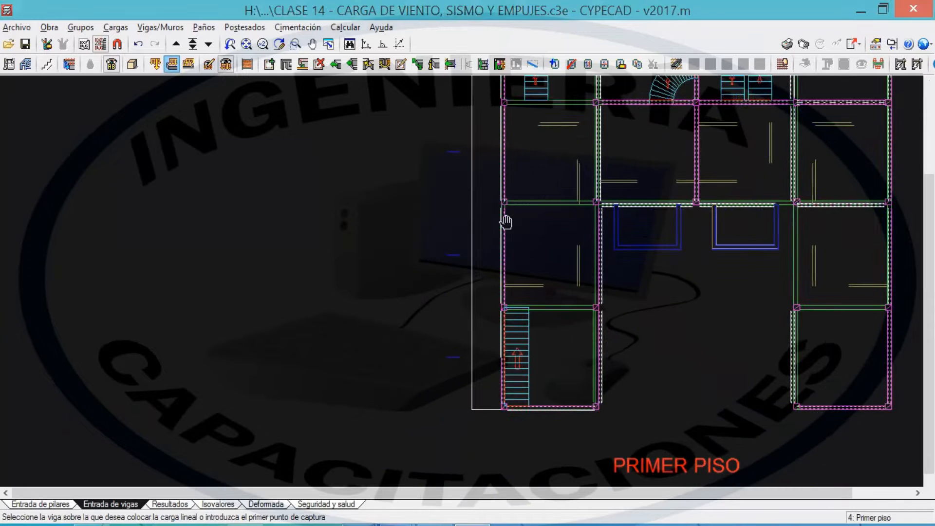
left_click(471, 256)
left_click(476, 370)
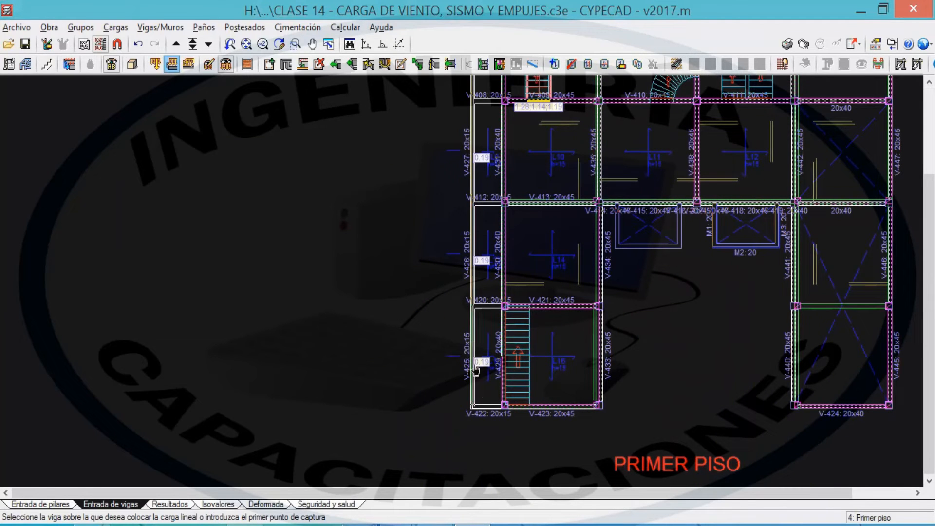
left_click(491, 411)
Place the 0.186 t/m load on every segment of curved beam V-405.
left_click_drag(467, 263, 395, 414)
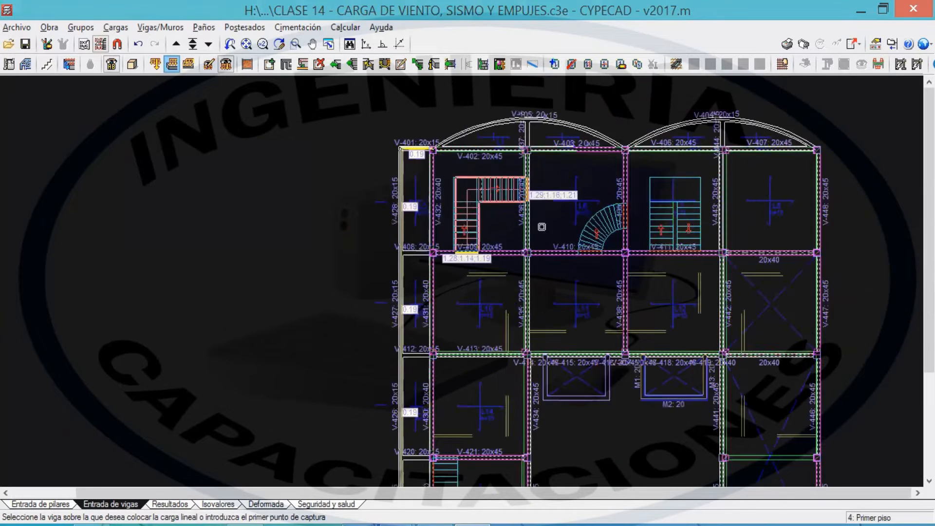
scroll(478, 162, "up", 3)
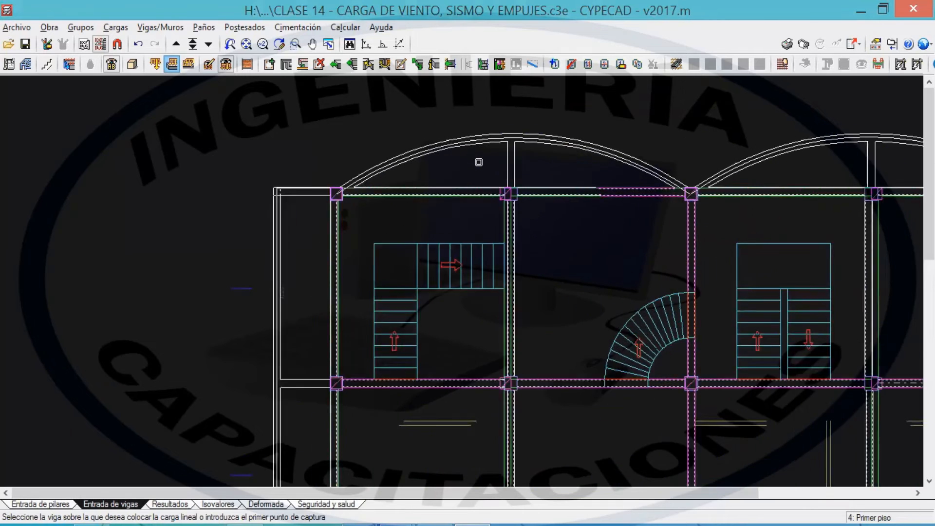
scroll(442, 157, "up", 2)
left_click(331, 186)
left_click(359, 172)
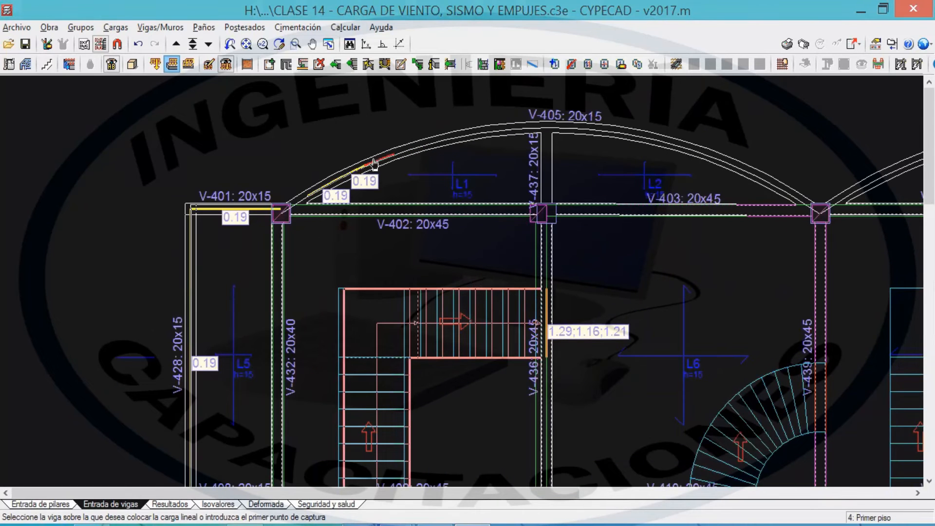
left_click(390, 157)
left_click(420, 146)
left_click(450, 137)
left_click(482, 131)
left_click(513, 131)
left_click(541, 129)
left_click(575, 130)
left_click(602, 130)
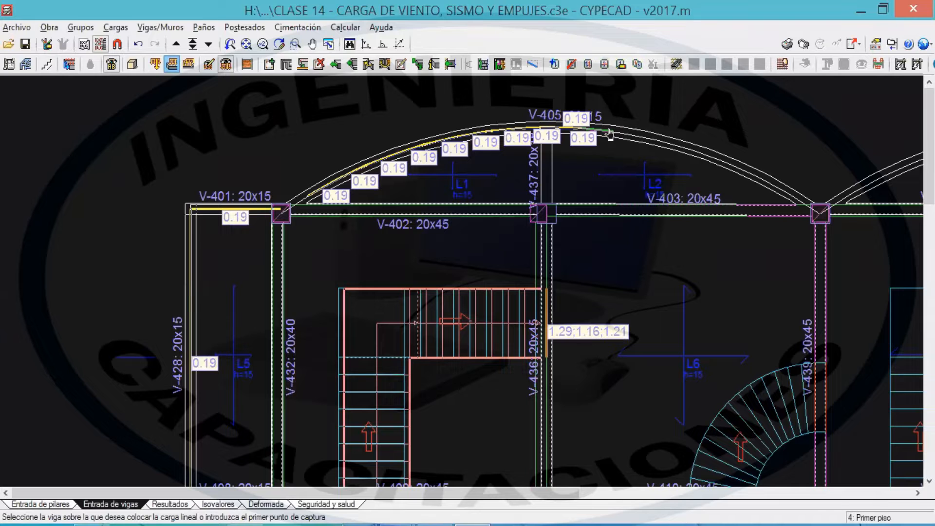
left_click(632, 133)
left_click(663, 140)
left_click(694, 148)
left_click(722, 160)
left_click(779, 192)
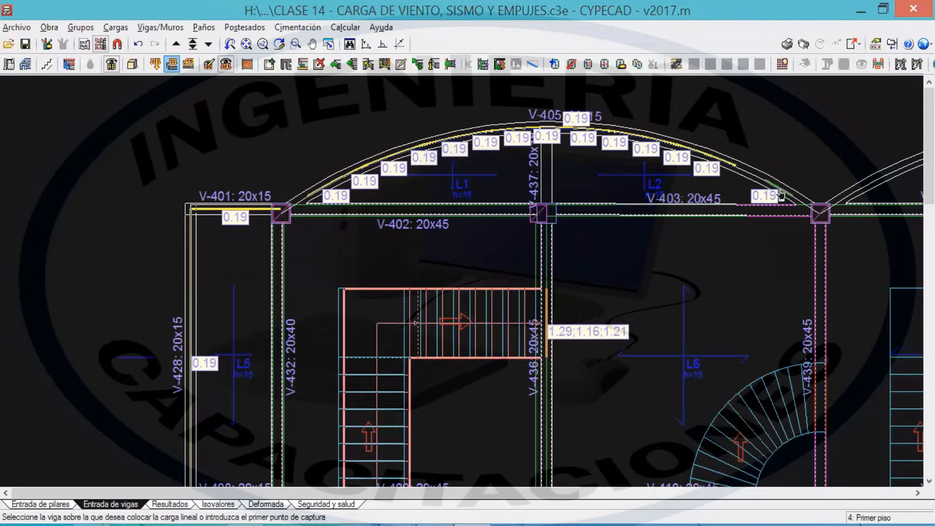
left_click(745, 174)
left_click(786, 202)
Place the 0.186 t/m load on every segment of curved beam V-404.
mouse_move(698, 219)
left_mouse_down()
mouse_move(574, 251)
mouse_move(139, 278)
left_mouse_up()
left_click(294, 252)
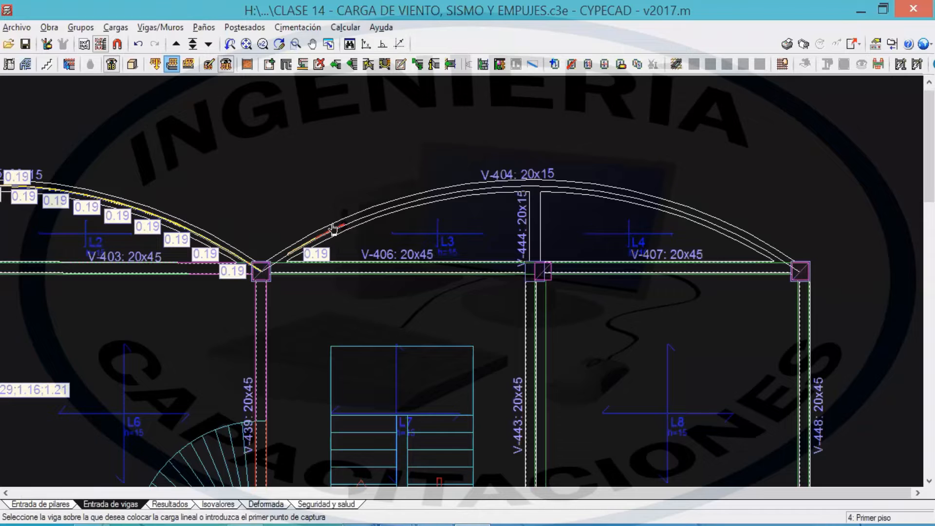
left_click(334, 229)
left_click(368, 216)
left_click(419, 198)
left_click(458, 191)
left_click(492, 187)
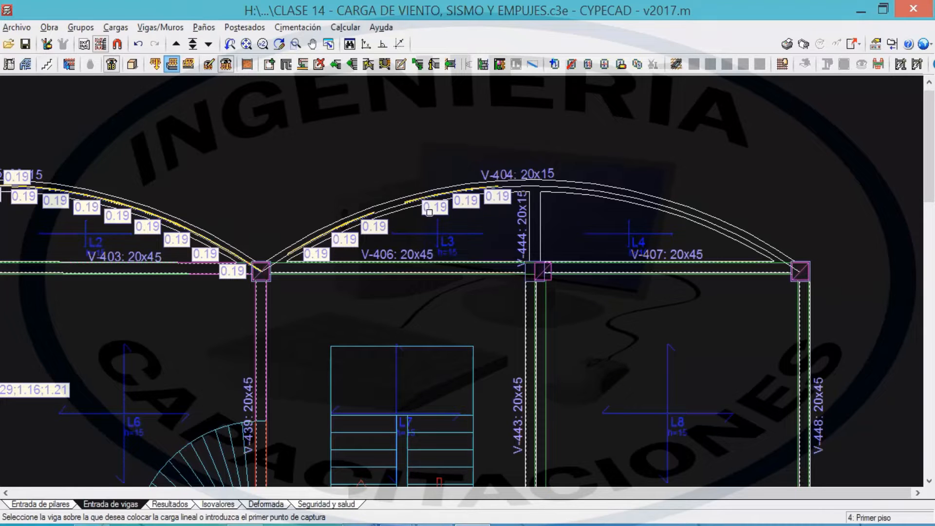
left_click(398, 217)
left_click(519, 186)
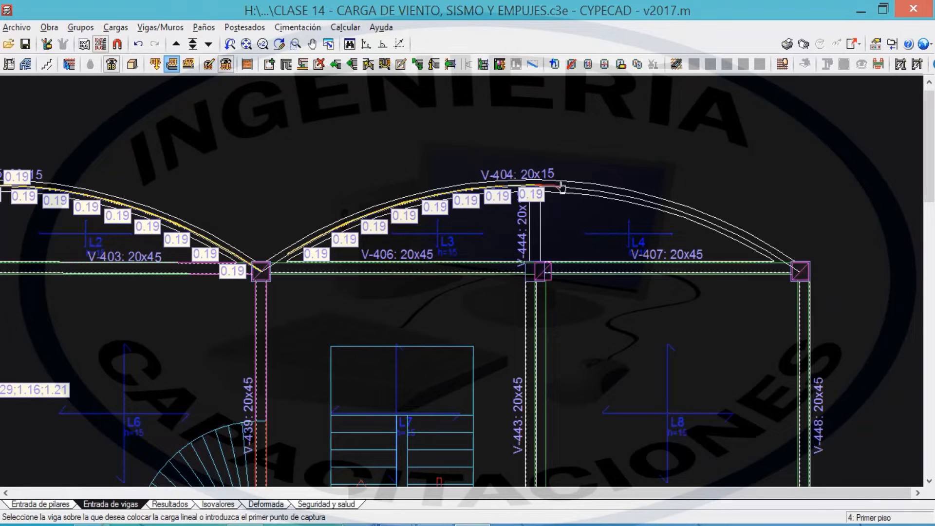
left_click(562, 187)
left_click(582, 189)
left_click(611, 194)
left_click(640, 200)
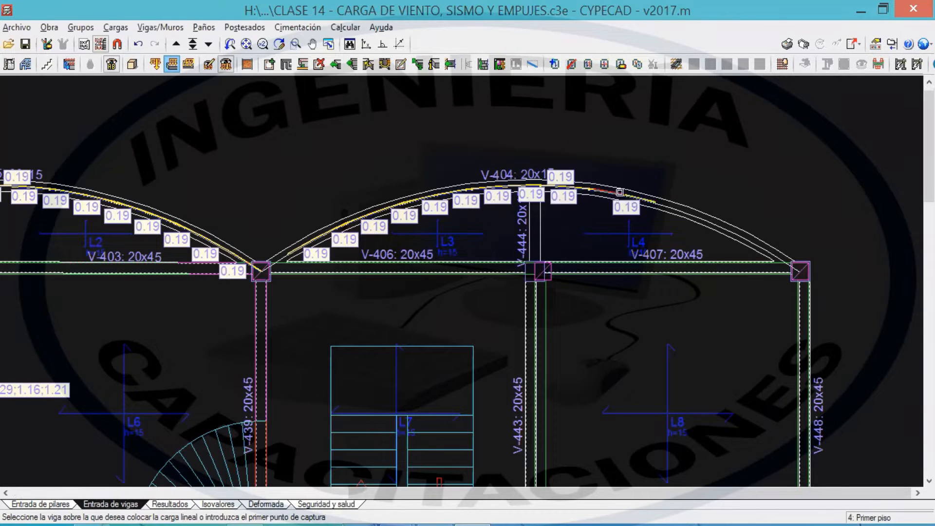
left_click(670, 209)
left_click(702, 220)
left_click(730, 232)
left_click(759, 246)
left_click(778, 259)
Examine the Primer piso plan for beams that still lack a linear load.
scroll(706, 258, "down", 4)
left_click_drag(342, 254, 427, 131)
left_click_drag(341, 173, 341, 125)
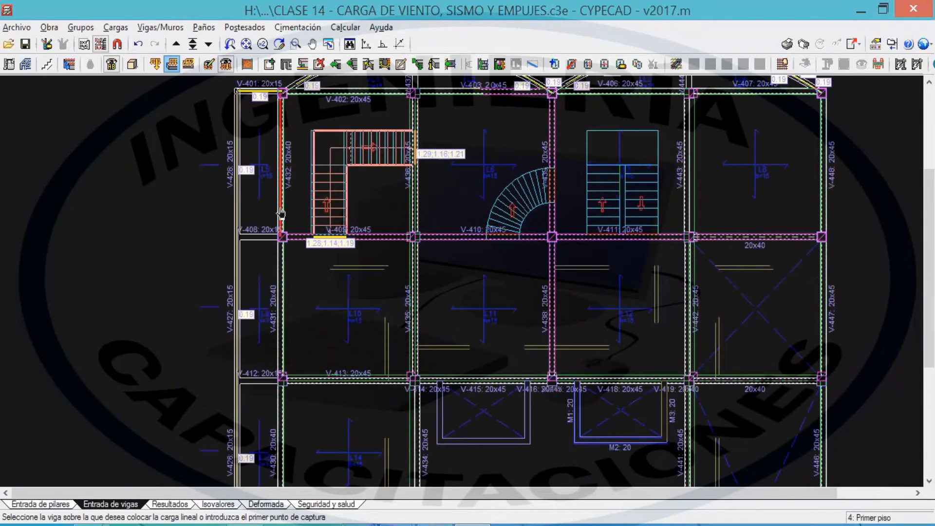
scroll(391, 226, "down", 2)
left_click_drag(376, 243, 387, 212)
scroll(460, 266, "down", 1)
left_click_drag(496, 253, 559, 184)
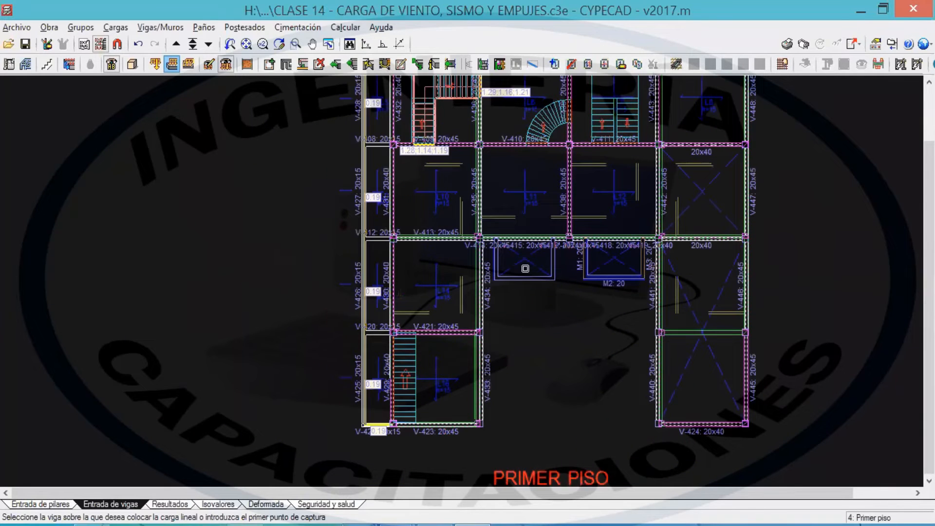
left_click_drag(543, 259, 514, 338)
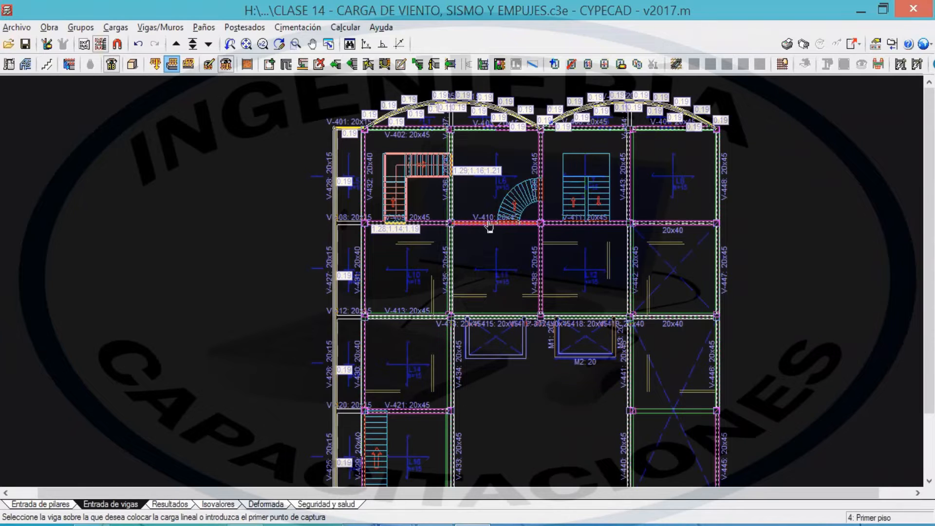
Set the linear beam load to 0.4 t/m under Cargas muertas and place it on beams V-448, V-438, V-411, V-410 and V-439.
right_click(162, 128)
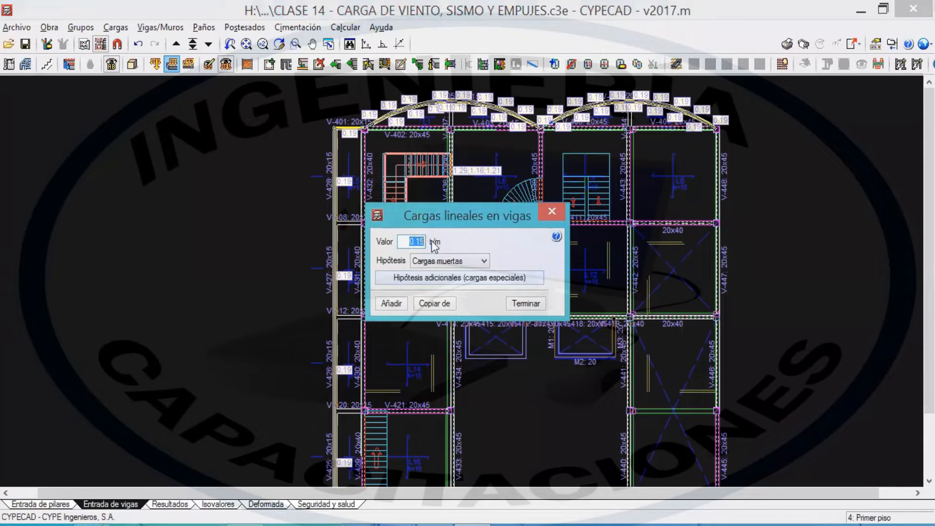
type("0.4")
key("Return")
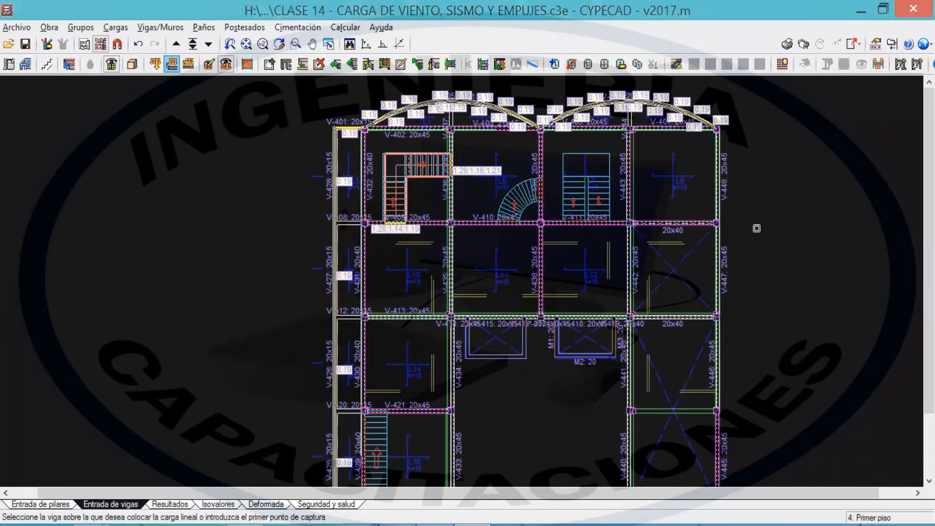
left_click(716, 192)
left_click(540, 262)
left_click(582, 225)
left_click(515, 224)
left_click(540, 190)
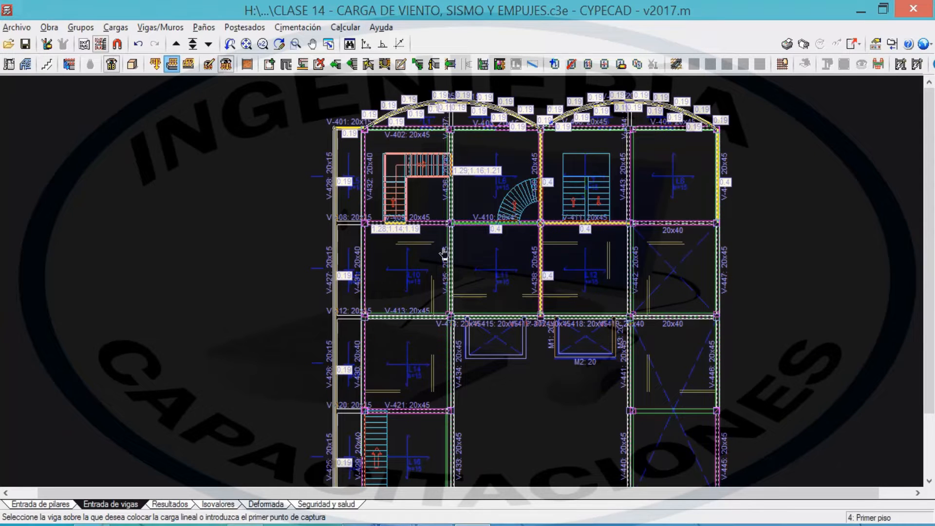
Place the 0.4 t/m load on beams V-435, V-409, V-413 and V-421.
left_click(449, 258)
left_click(420, 224)
left_click(429, 316)
left_click_drag(537, 208, 619, 101)
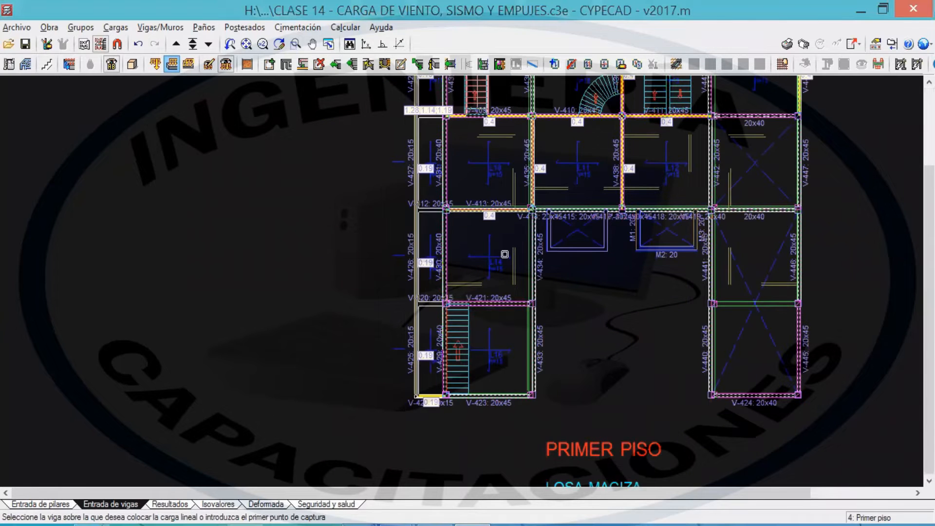
left_click(496, 303)
Place the 0.4 t/m load on the four short beams V-414, V-416, V-417 and V-419 beside the shafts.
left_click_drag(505, 205, 483, 269)
left_click_drag(490, 220, 474, 259)
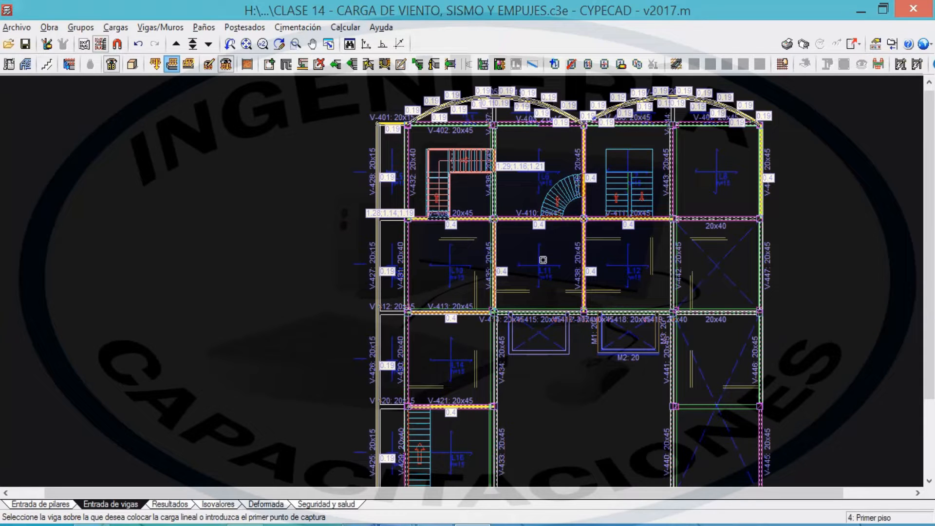
left_click(575, 314)
left_click(592, 313)
left_click(662, 315)
left_click(502, 314)
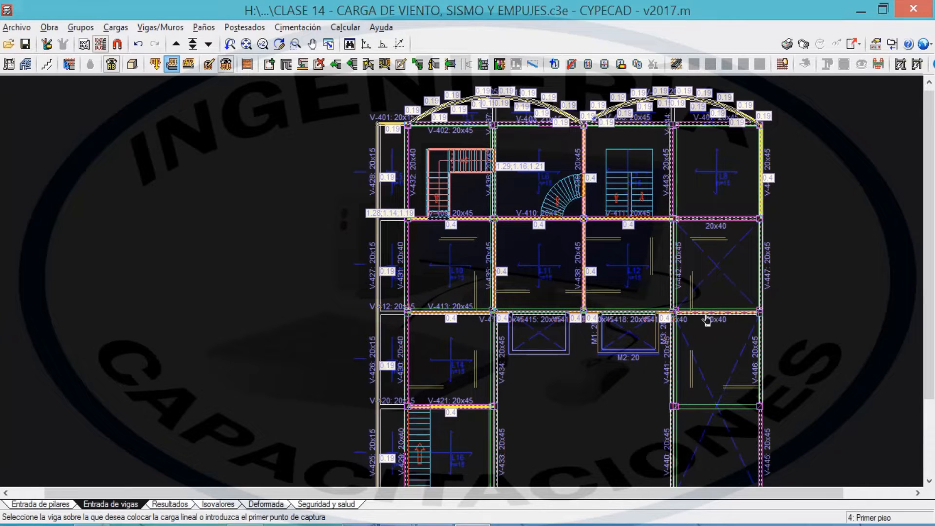
Set the linear beam load to 0.55 t/m under Cargas muertas and place it on beams V-447, V-407, V-406, V-403, V-402 and V-432.
right_click(279, 190)
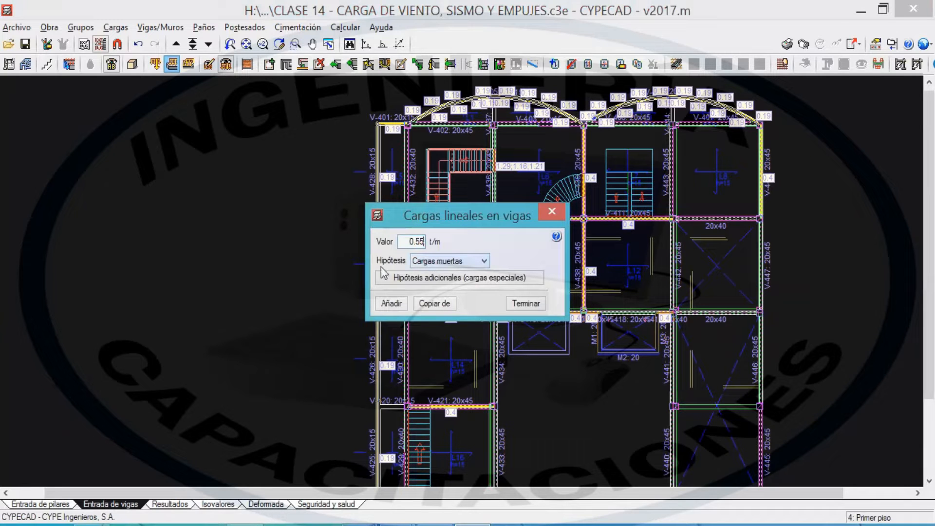
left_click(391, 302)
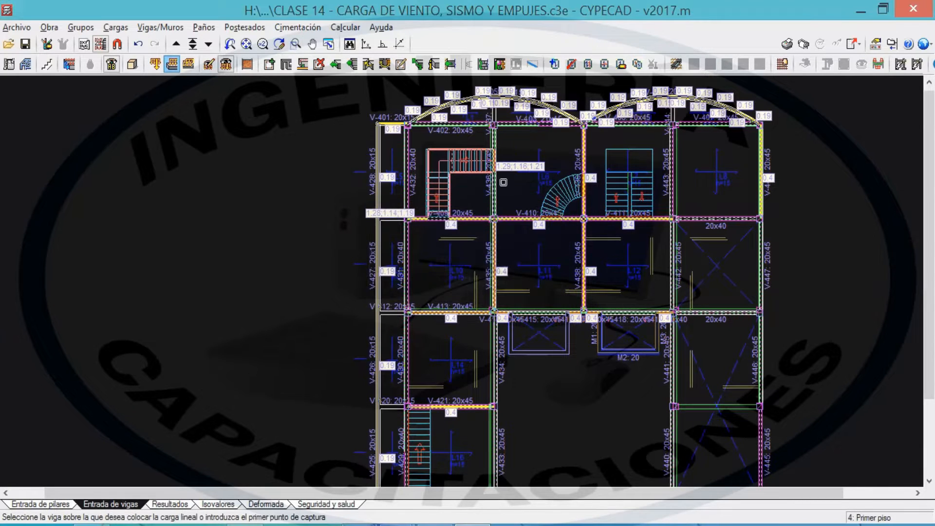
left_click(761, 279)
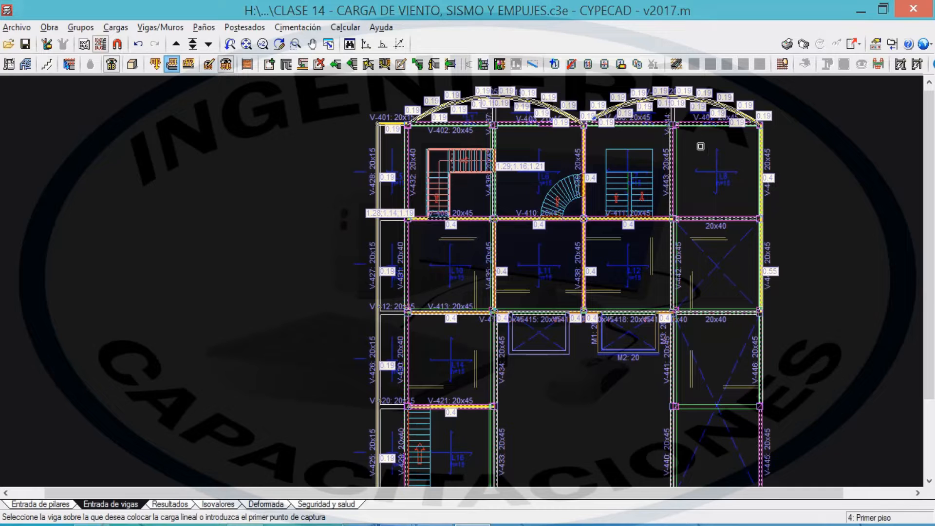
left_click(704, 126)
left_click(555, 124)
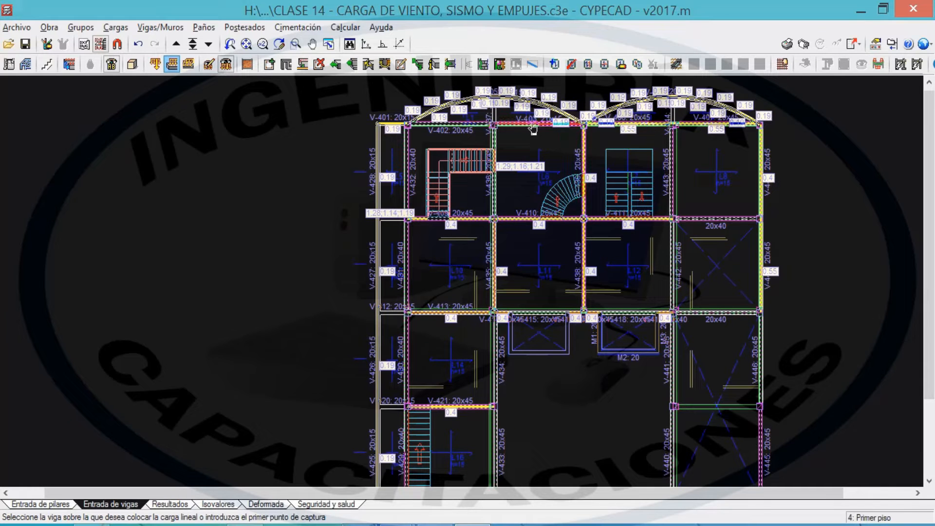
left_click(453, 124)
left_click(407, 197)
Place the 0.55 t/m load on beams V-431, V-430, V-429, V-423, V-433 and V-434.
left_click_drag(511, 161, 545, 71)
left_click(440, 189)
left_click(442, 266)
left_click(447, 364)
left_click(509, 408)
left_click(532, 363)
left_click(530, 293)
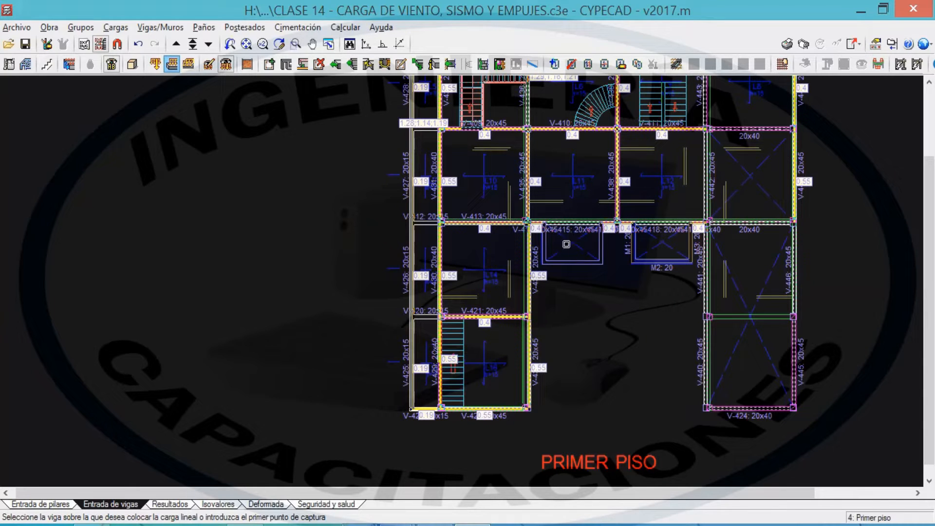
Place the 0.55 t/m load on beams V-441, V-440, V-424, V-445 and V-446 around the two end bays.
left_click(705, 253)
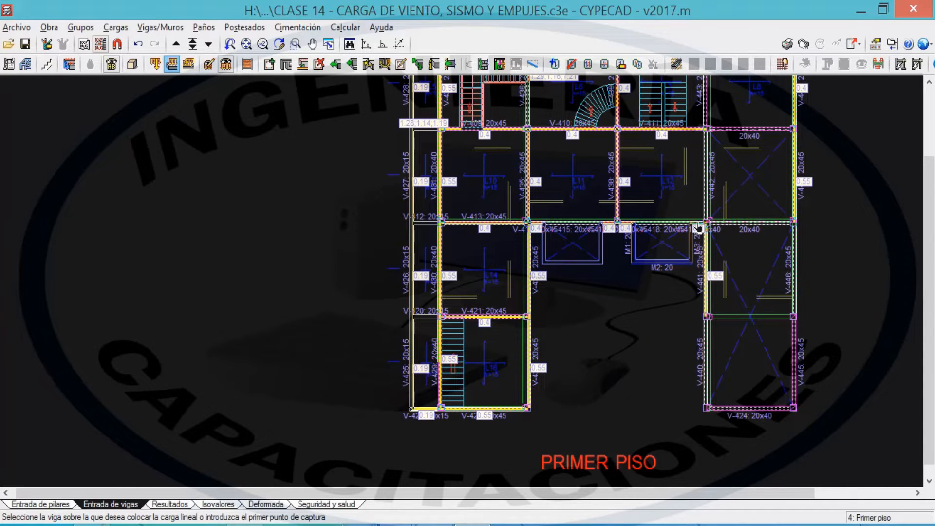
left_click(705, 350)
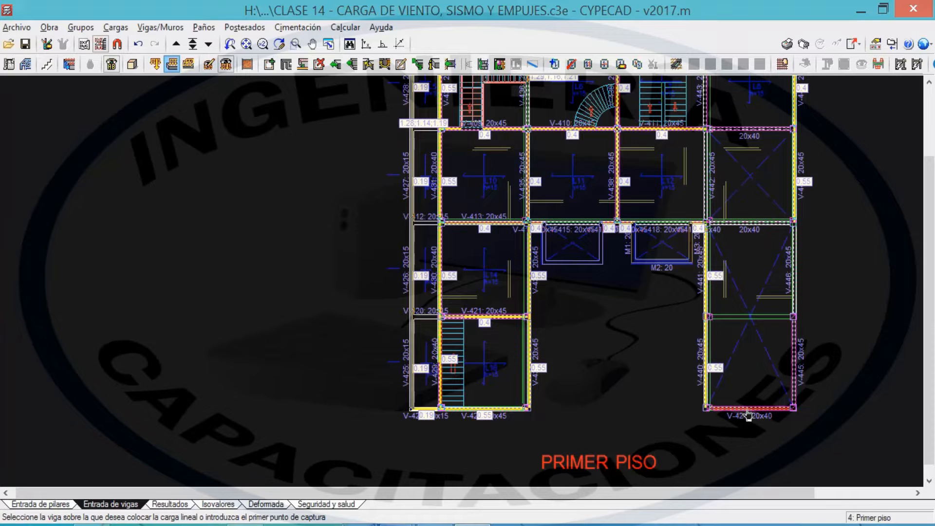
left_click(748, 415)
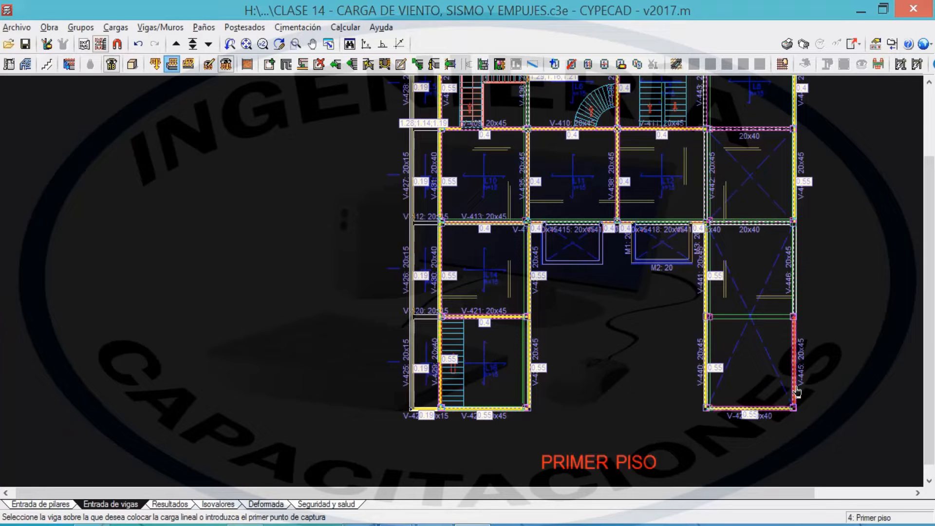
left_click(793, 392)
left_click(794, 270)
left_click_drag(754, 186, 753, 269)
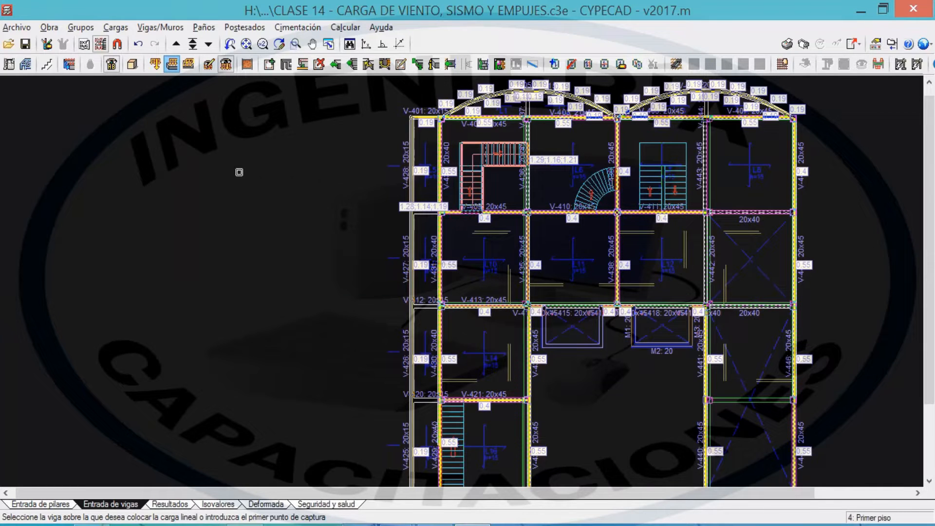
scroll(724, 241, "down", 1)
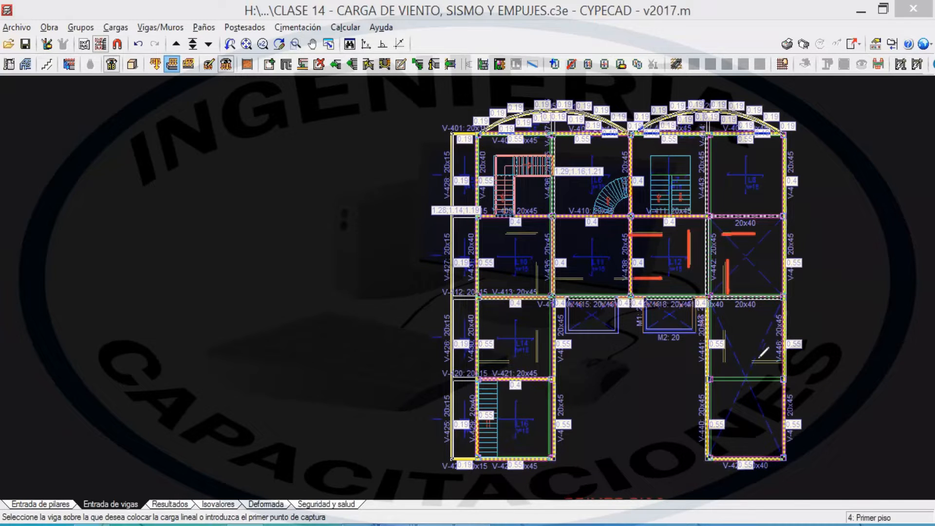
mouse_move(760, 241)
left_mouse_down()
mouse_move(735, 273)
mouse_move(759, 273)
left_mouse_up()
left_click_drag(750, 353, 755, 359)
left_click_drag(733, 346, 749, 347)
left_click_drag(756, 387, 736, 423)
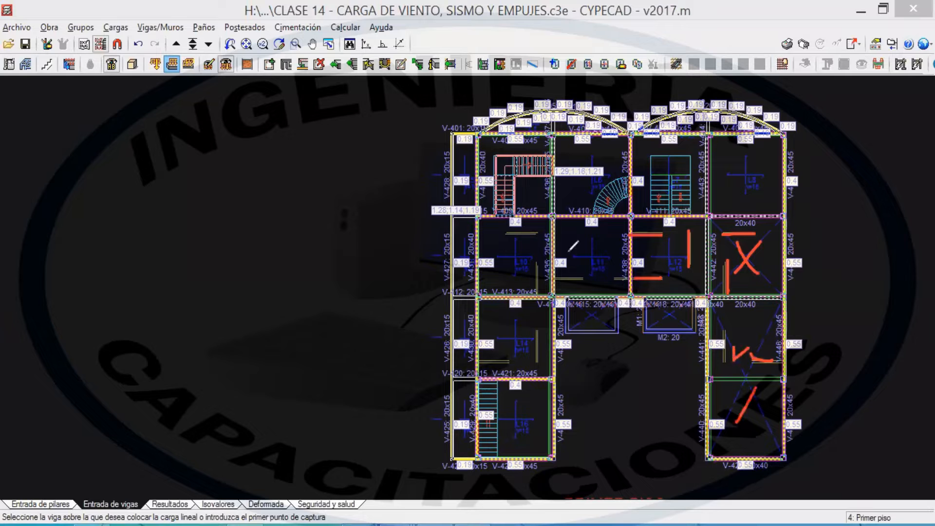
key("Escape")
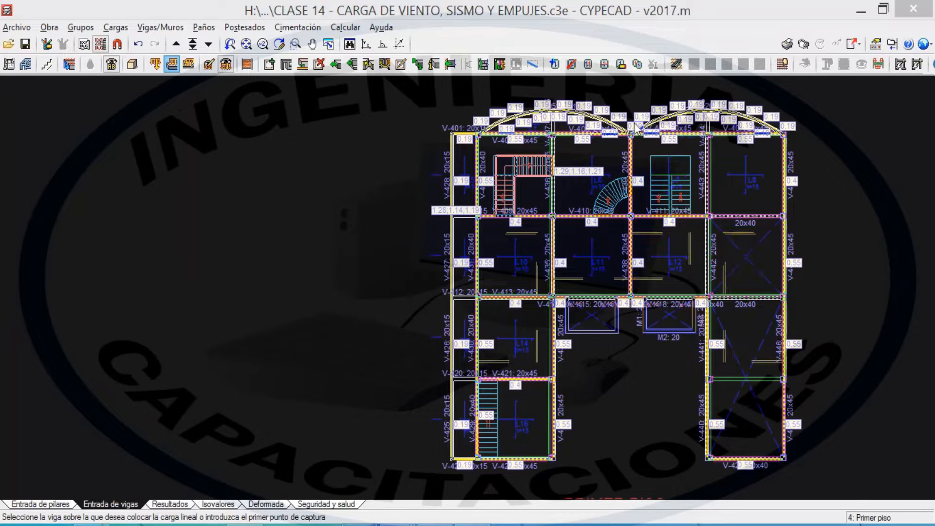
Start a new uniform linear load of 0.4 t/m under the Cargas muertas hypothesis for the partition walls on the slabs.
left_click(152, 30)
mouse_move(115, 28)
left_click(139, 43)
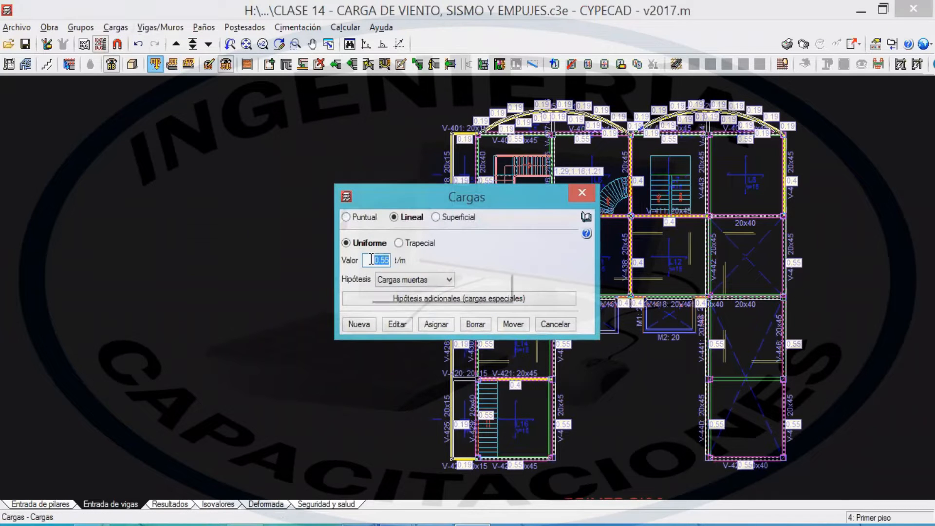
type("0")
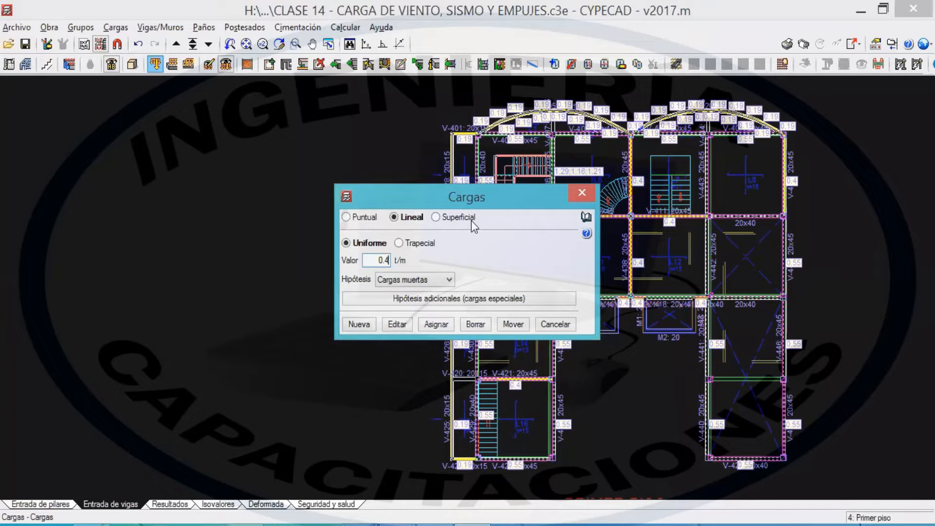
left_click_drag(465, 199, 313, 128)
left_click(207, 255)
Place the 0.4 t/m linear load along the two partition walls in slab L10, with orthogonal drawing enabled.
scroll(515, 265, "up", 3)
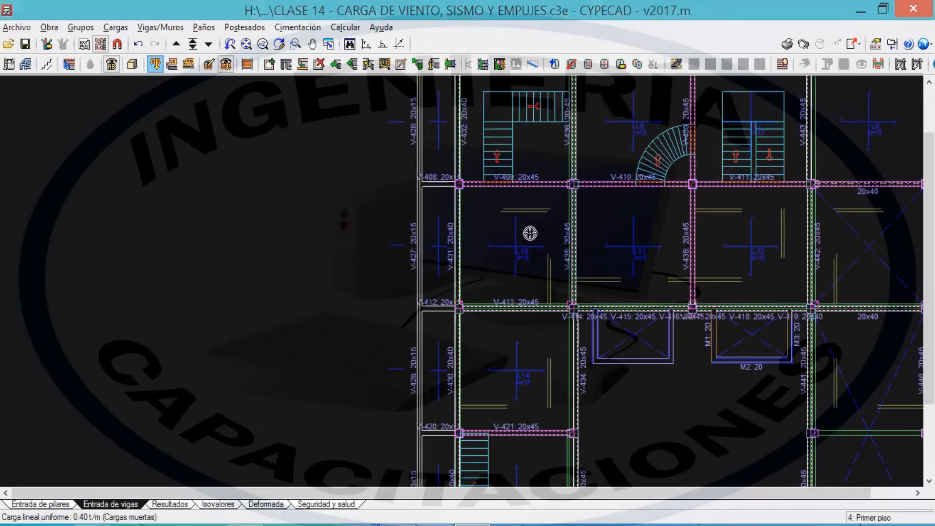
scroll(524, 219, "up", 2)
left_click(488, 204)
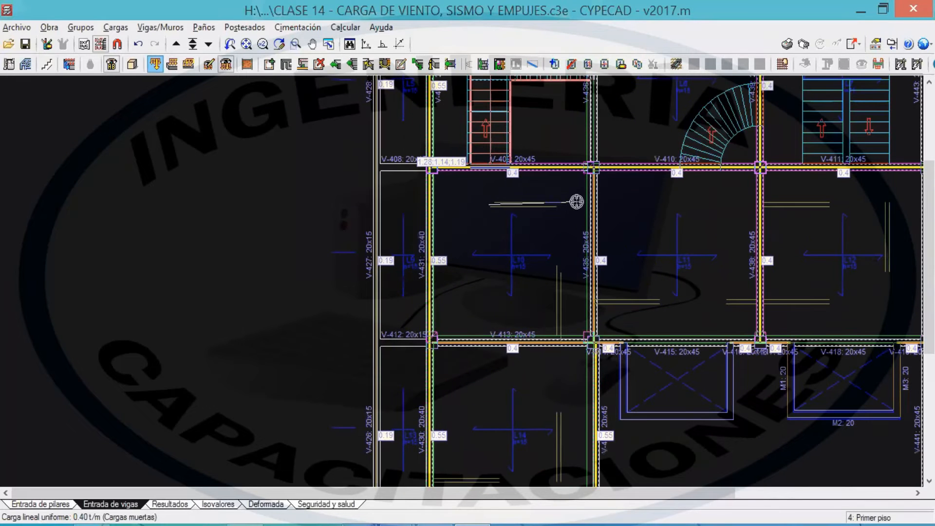
left_click(382, 44)
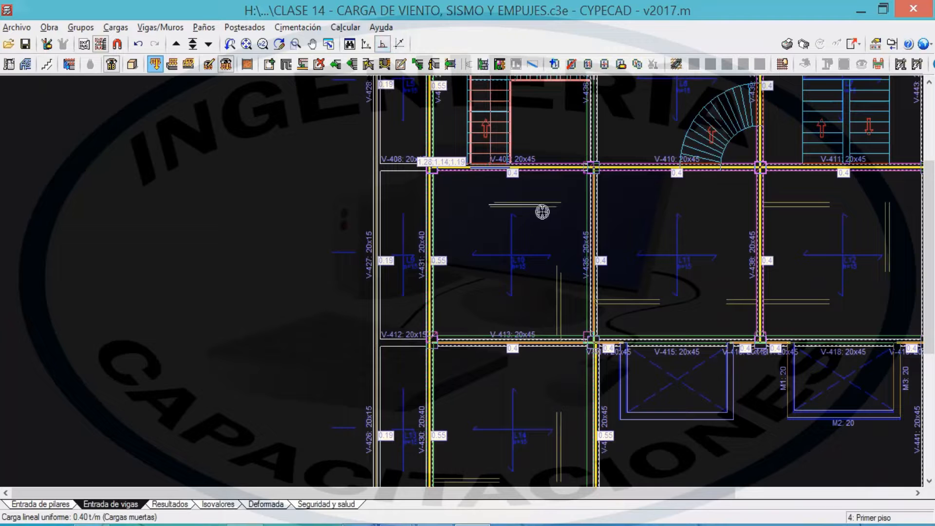
left_click(565, 204)
left_click(559, 267)
left_click(559, 335)
Place the 0.4 t/m load along the lower horizontal partition walls of slabs L11 and L12, on both sides of beam V-438.
left_click(601, 302)
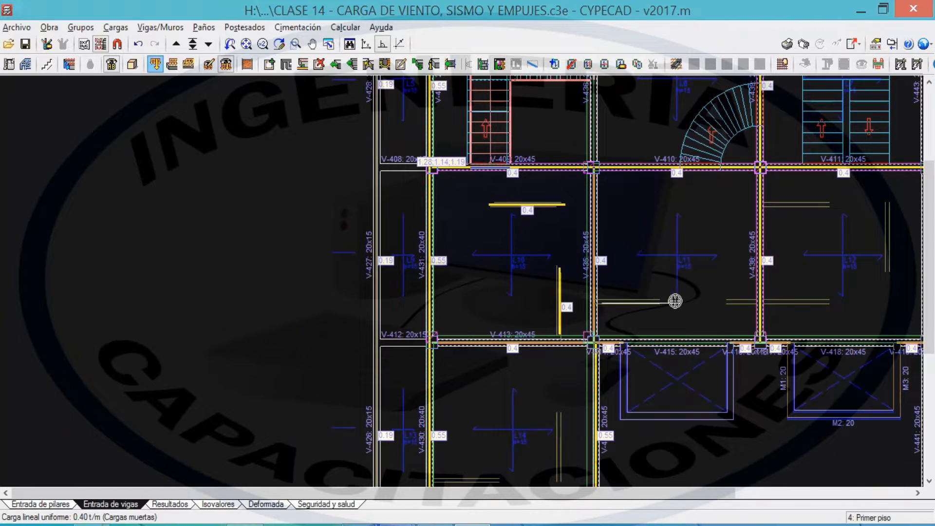
left_click(658, 302)
left_click(756, 301)
left_click(766, 301)
left_click(828, 301)
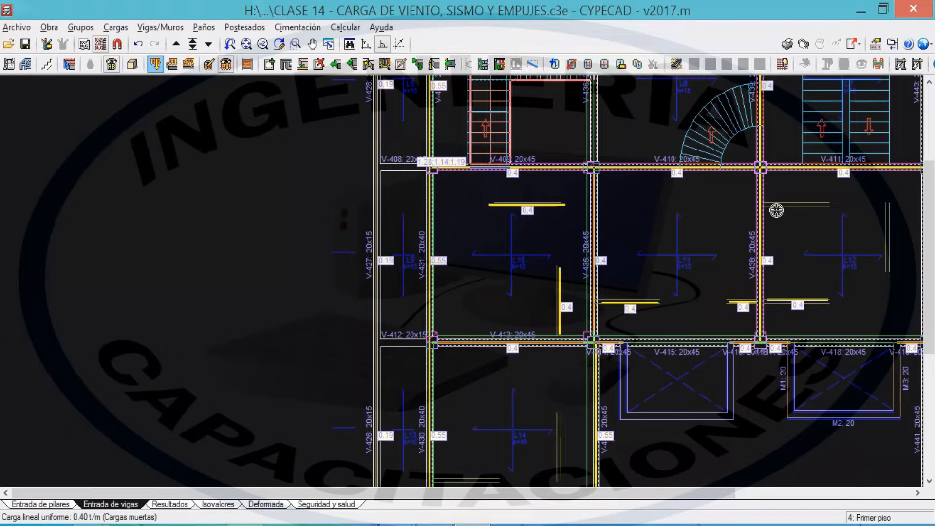
Place the 0.4 t/m load along the upper horizontal partition and the vertical partition in slab L12.
left_click(770, 205)
left_click(824, 204)
mouse_move(759, 190)
left_mouse_down()
mouse_move(619, 190)
mouse_move(559, 177)
left_mouse_up()
left_click(686, 190)
left_click(687, 260)
scroll(715, 209, "down", 1)
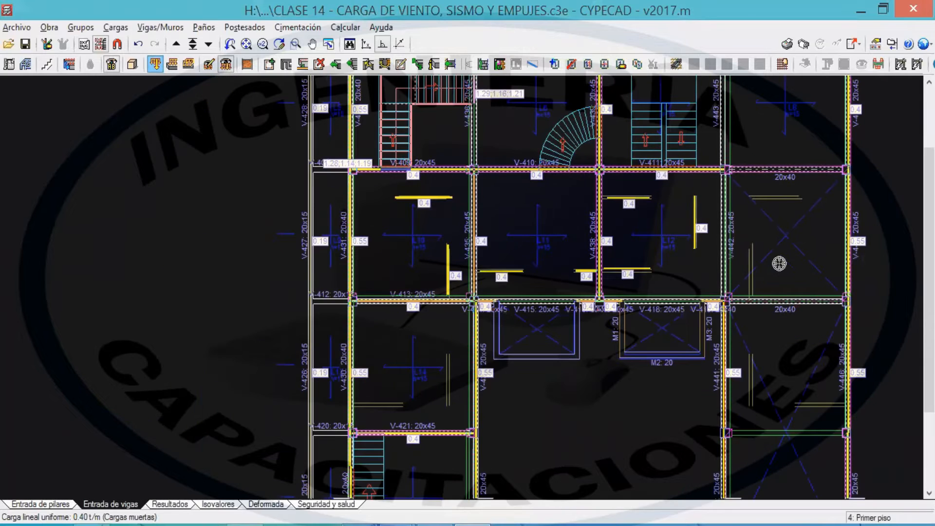
Place the 0.4 t/m load along the horizontal and vertical partition walls in slab L14.
left_click_drag(559, 220, 576, 261)
left_click_drag(637, 299, 608, 197)
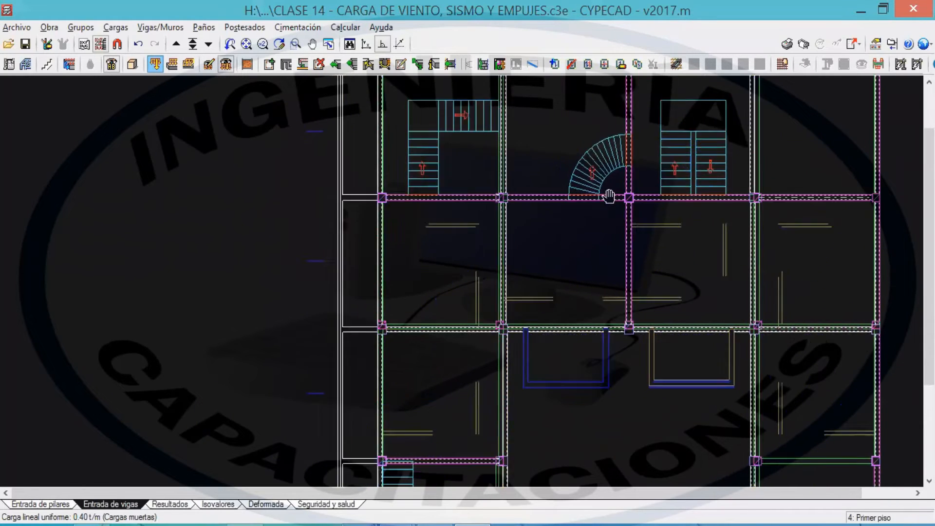
scroll(575, 258, "up", 2)
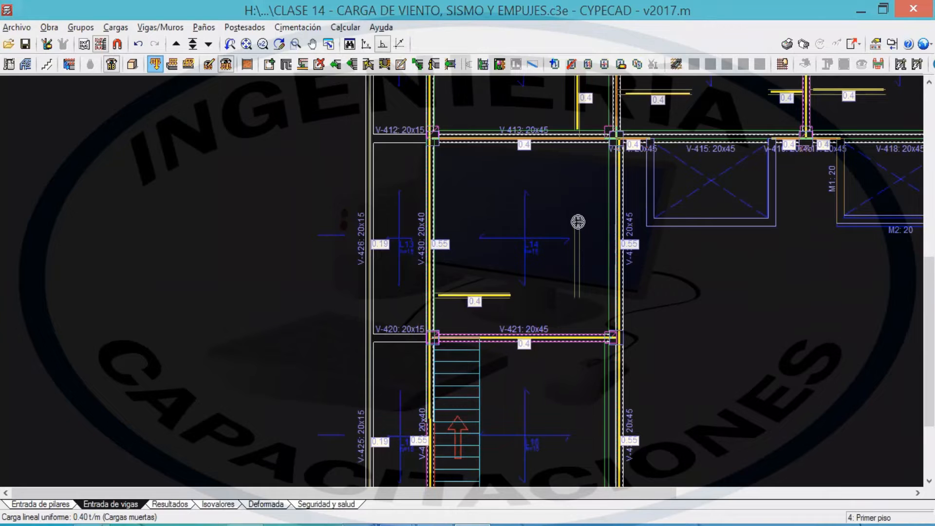
scroll(575, 262, "down", 2)
left_click_drag(575, 262, 443, 354)
left_click_drag(606, 282, 681, 307)
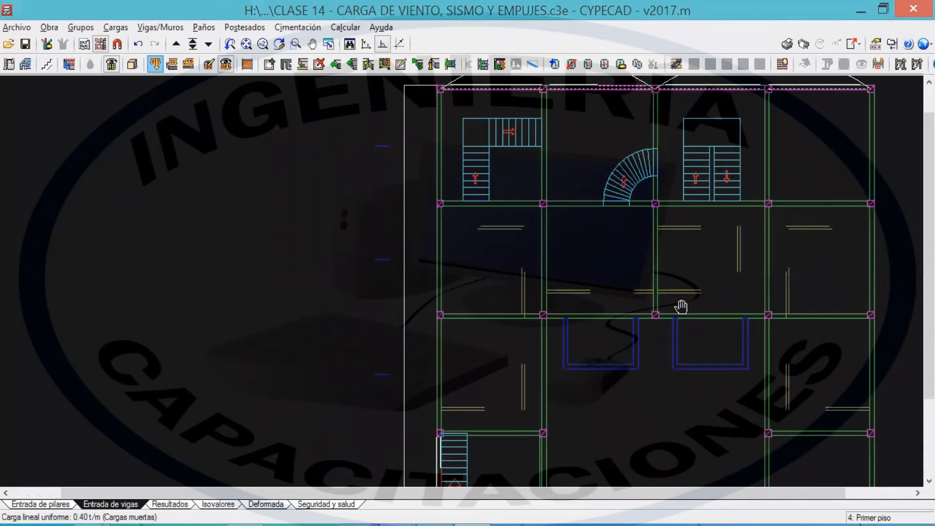
scroll(681, 307, "down", 3)
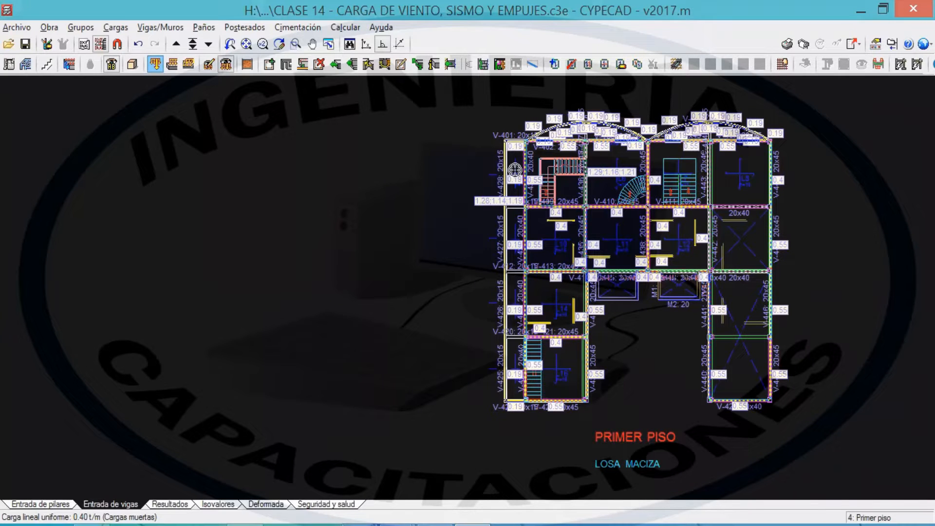
left_click(96, 31)
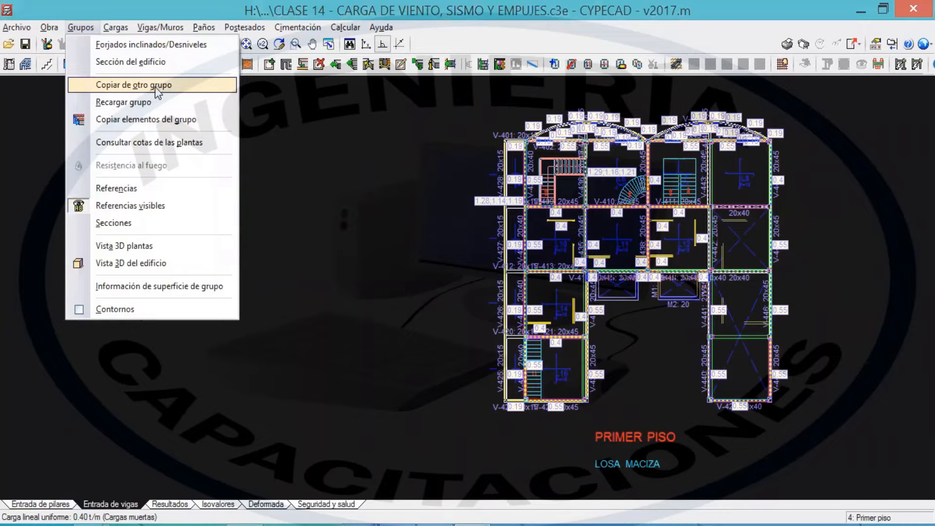
left_click(155, 117)
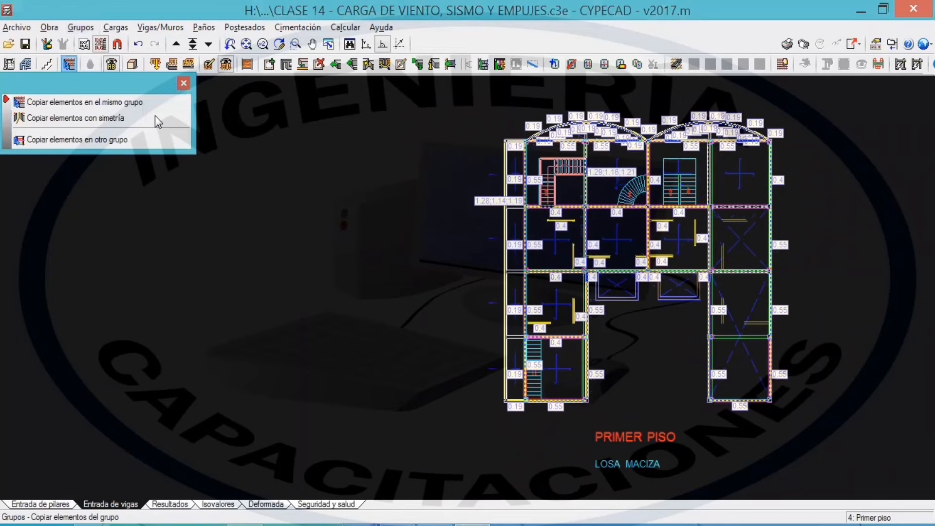
left_click(66, 140)
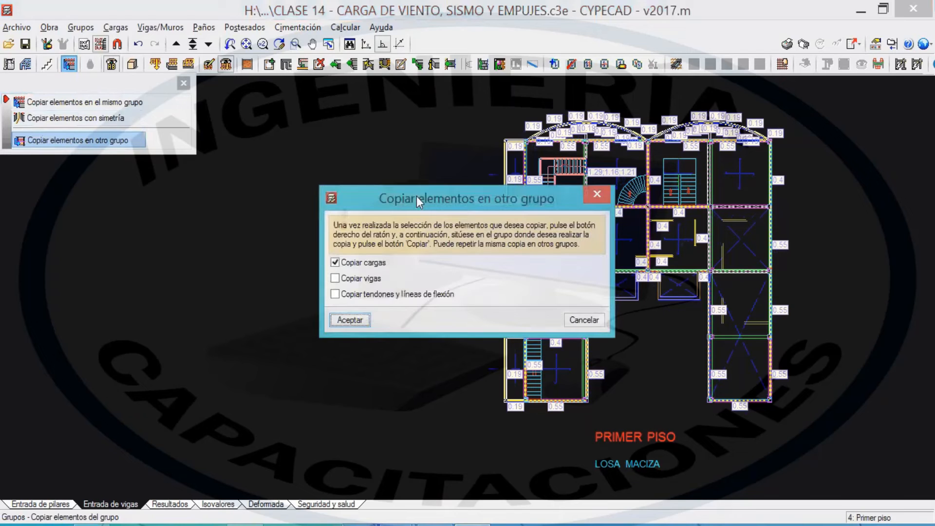
left_click_drag(417, 196, 377, 78)
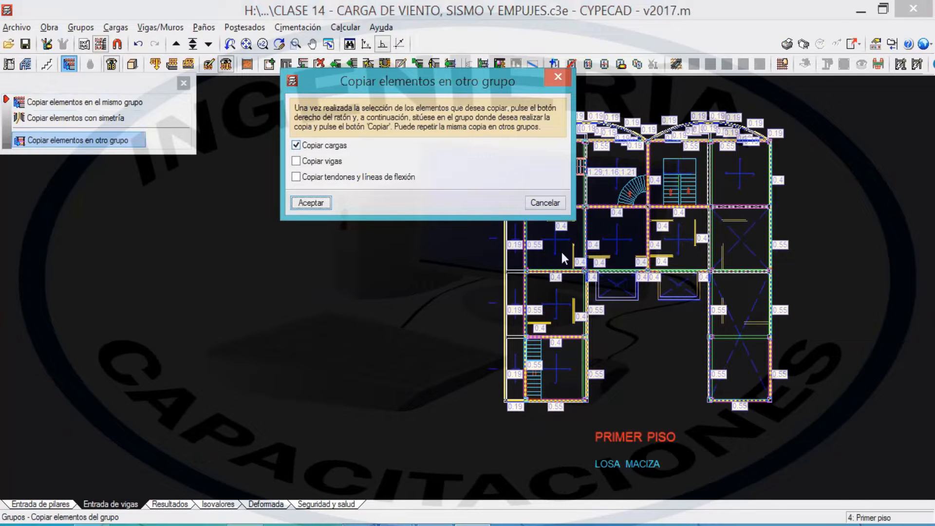
left_click(433, 523)
left_click(795, 35)
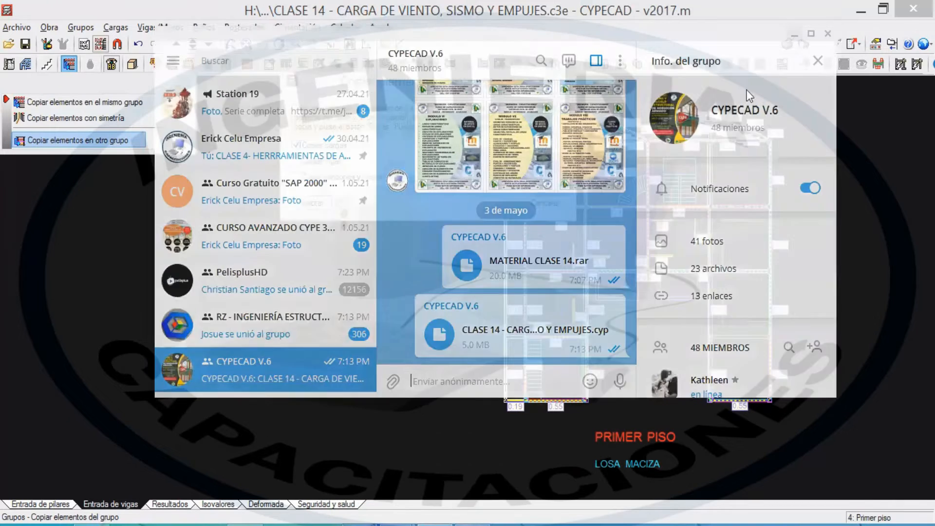
mouse_move(412, 521)
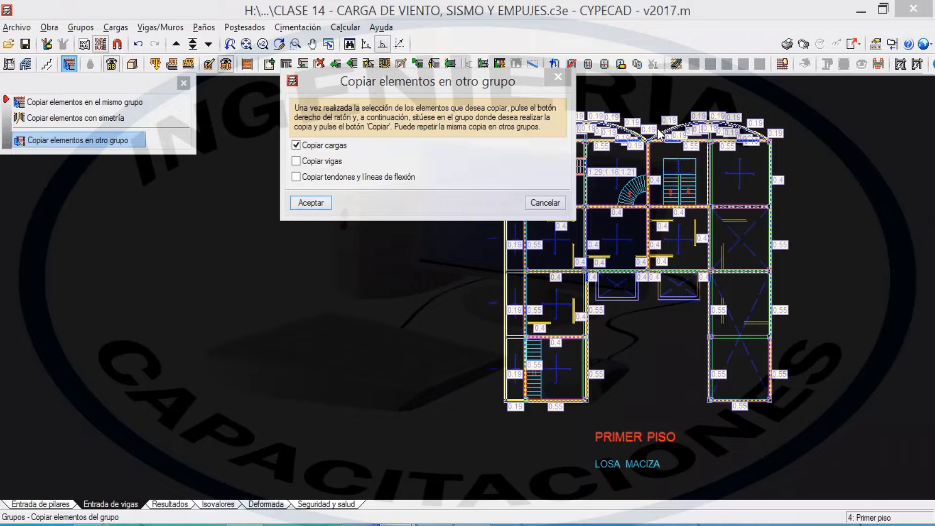
left_click_drag(498, 79, 467, 38)
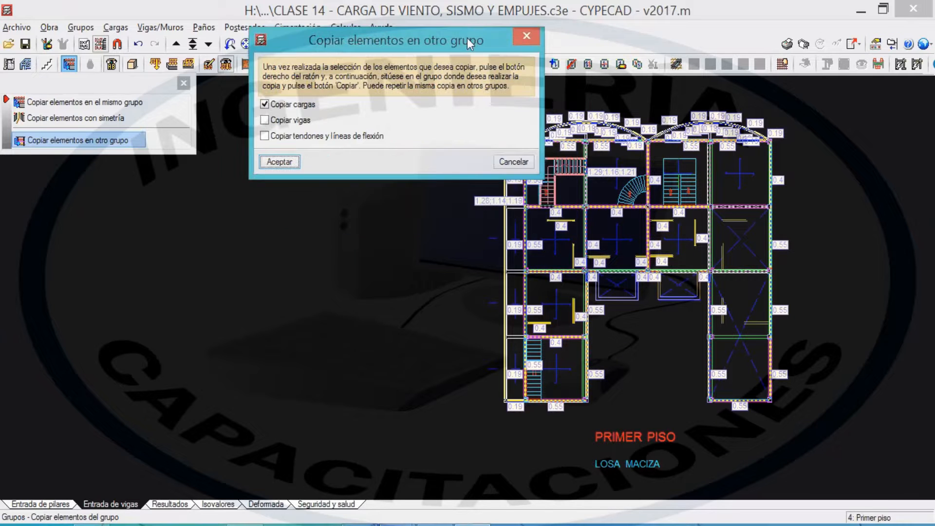
left_click(526, 36)
left_click(184, 83)
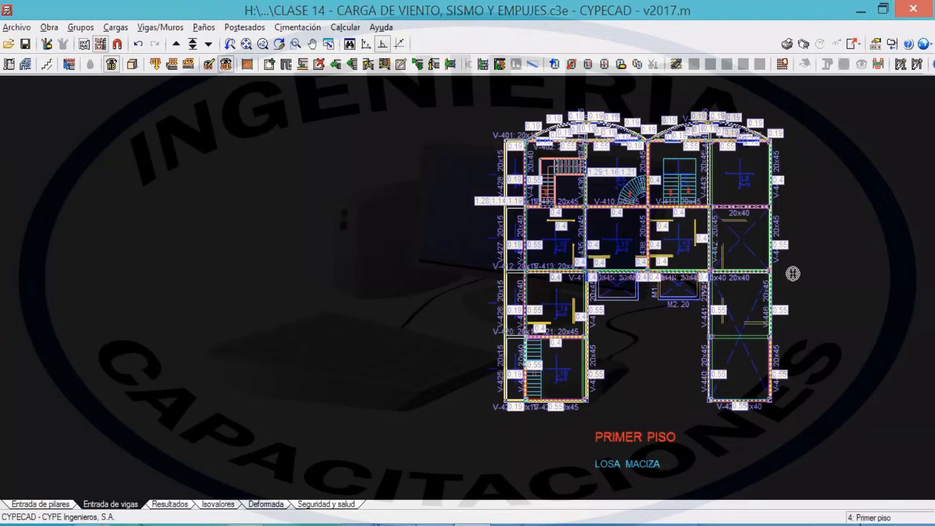
Start copying elements of Primer piso to another group with only Copiar cargas enabled.
left_click(84, 30)
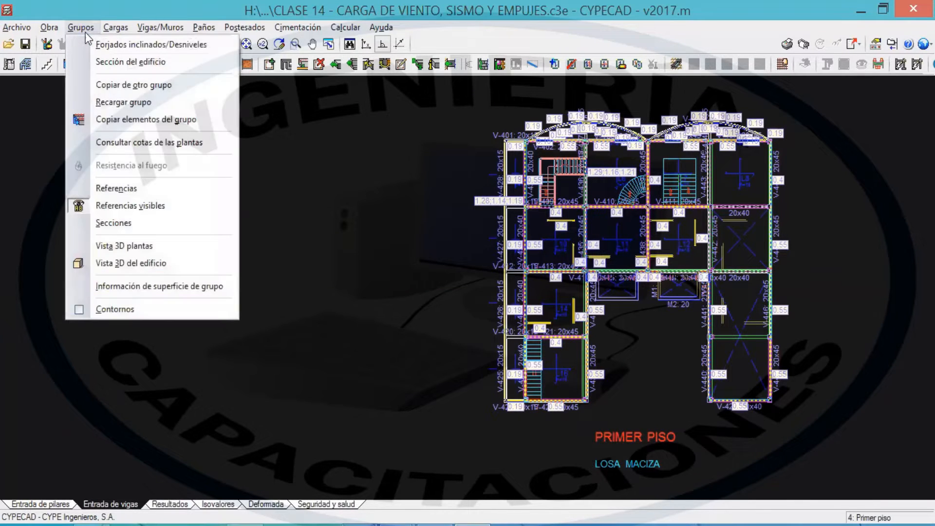
left_click(157, 119)
left_click_drag(145, 83, 179, 79)
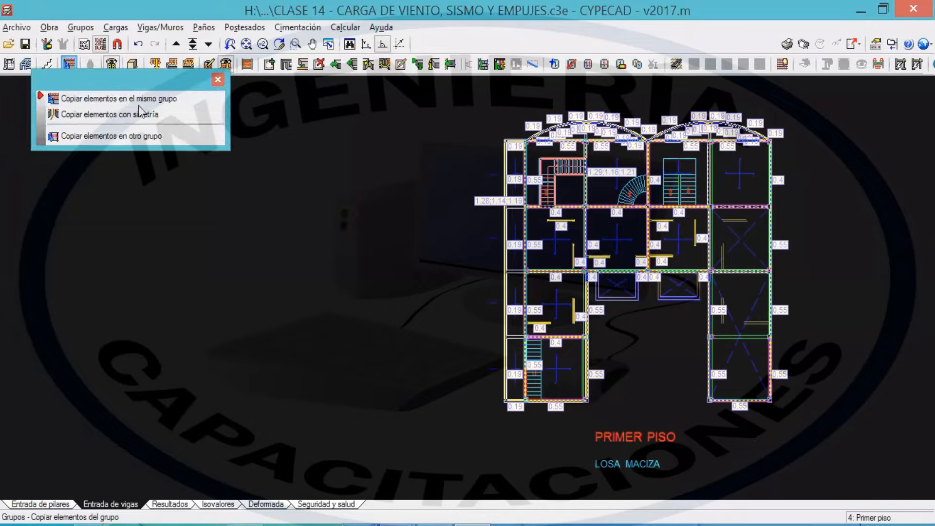
left_click(101, 135)
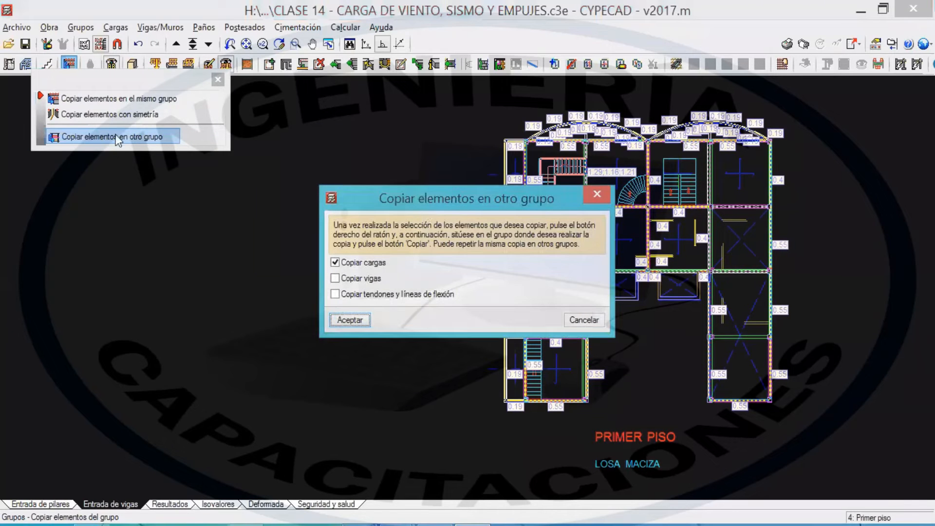
left_click_drag(416, 200, 339, 36)
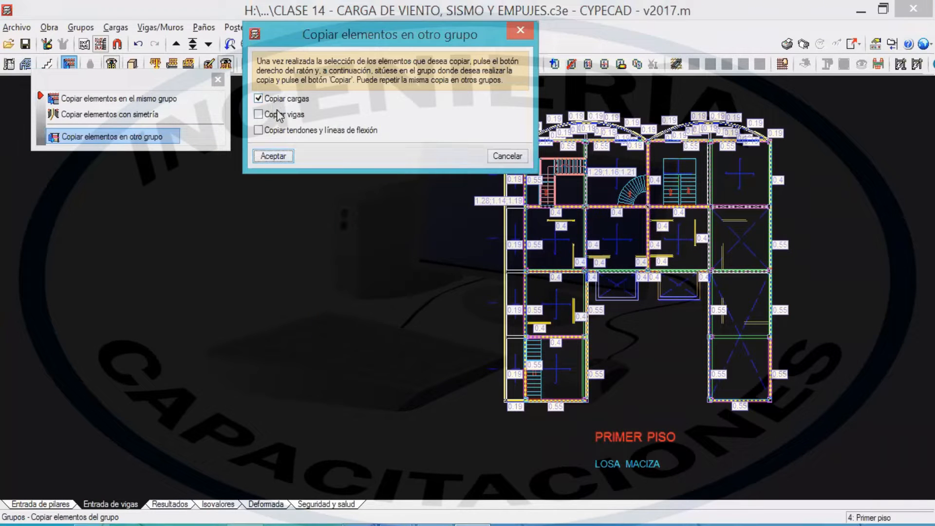
left_click(273, 156)
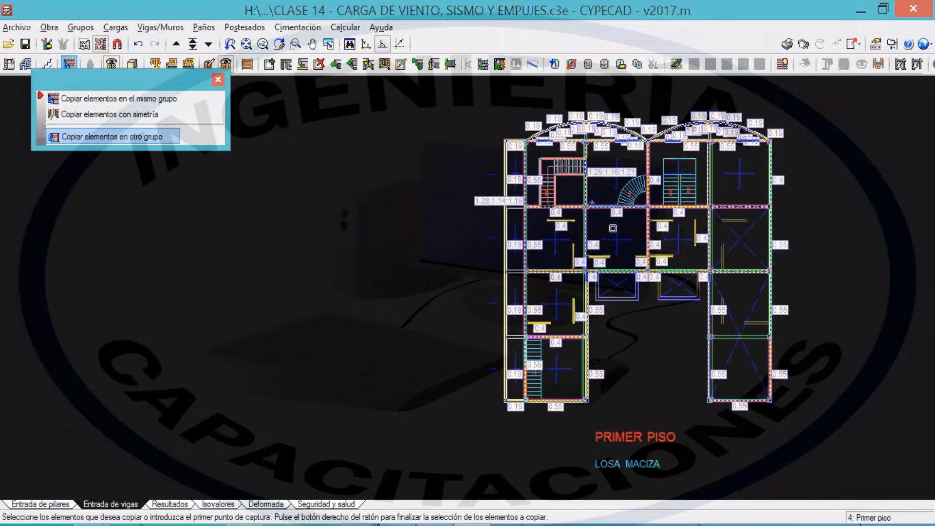
Select all the loads on the Primer piso plan with a window around the whole floor and finish the selection.
left_click(813, 431)
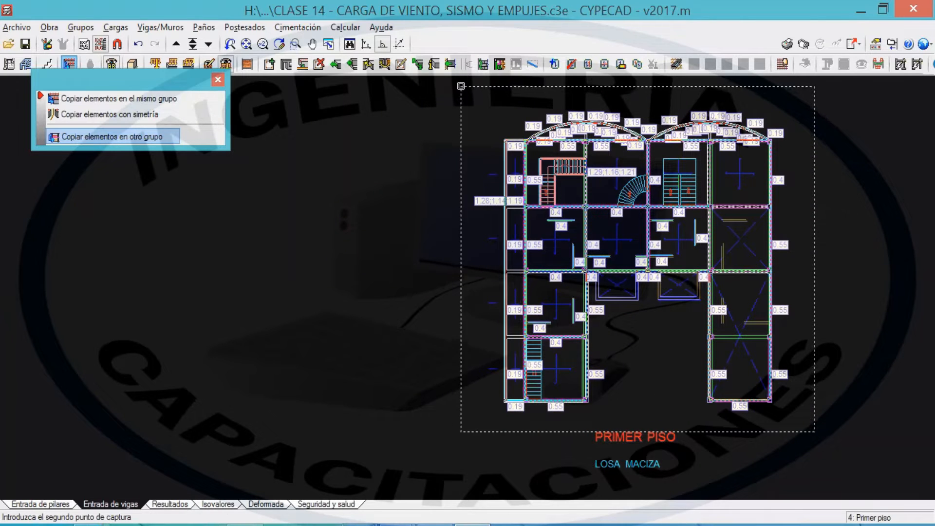
left_click(449, 86)
left_click(797, 428)
left_click(487, 96)
scroll(537, 138, "up", 1)
scroll(537, 138, "up", 5)
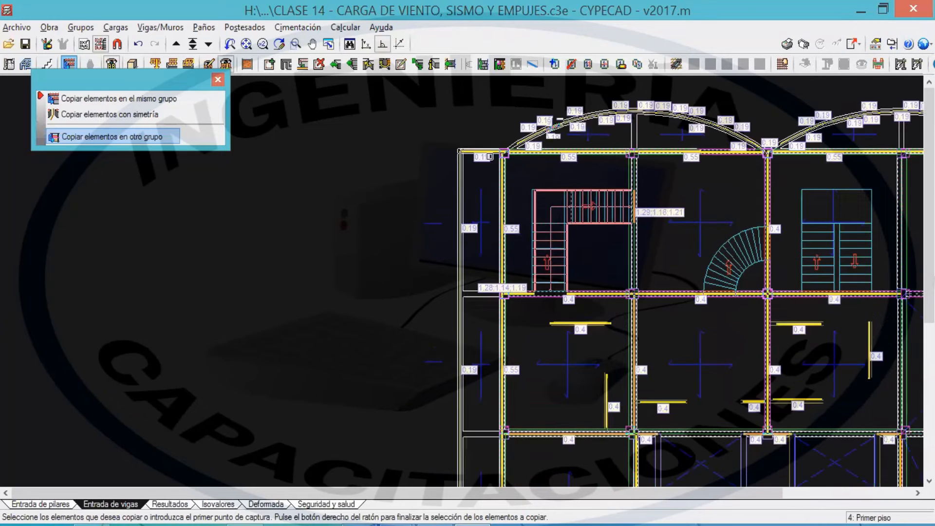
scroll(494, 139, "down", 3)
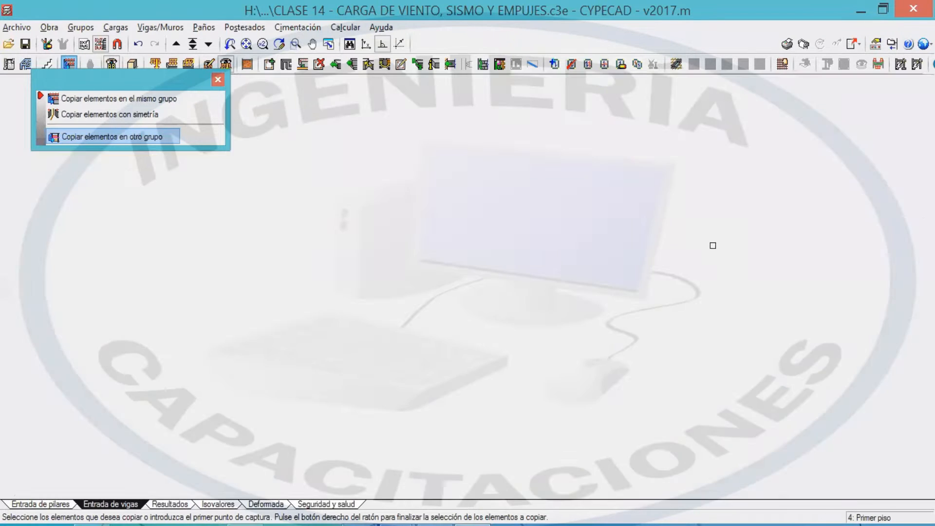
left_click(781, 376)
left_click(452, 99)
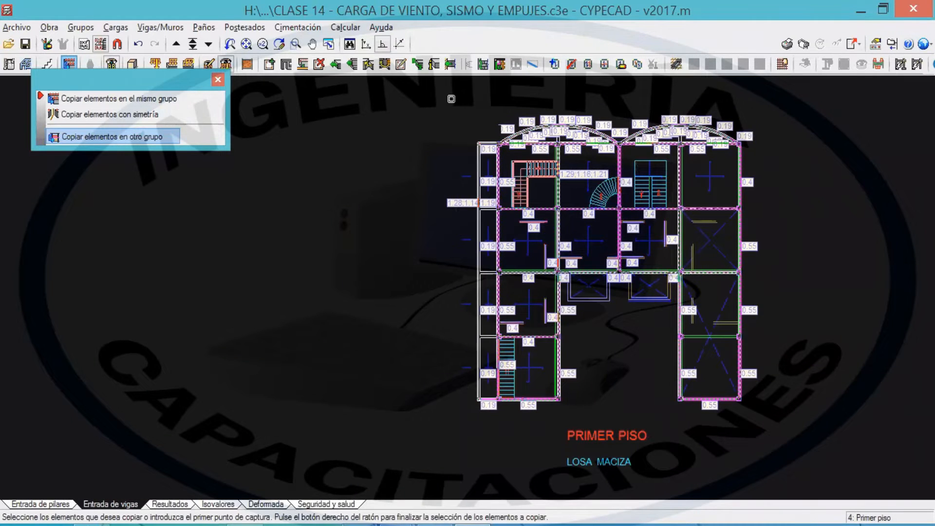
right_click(451, 99)
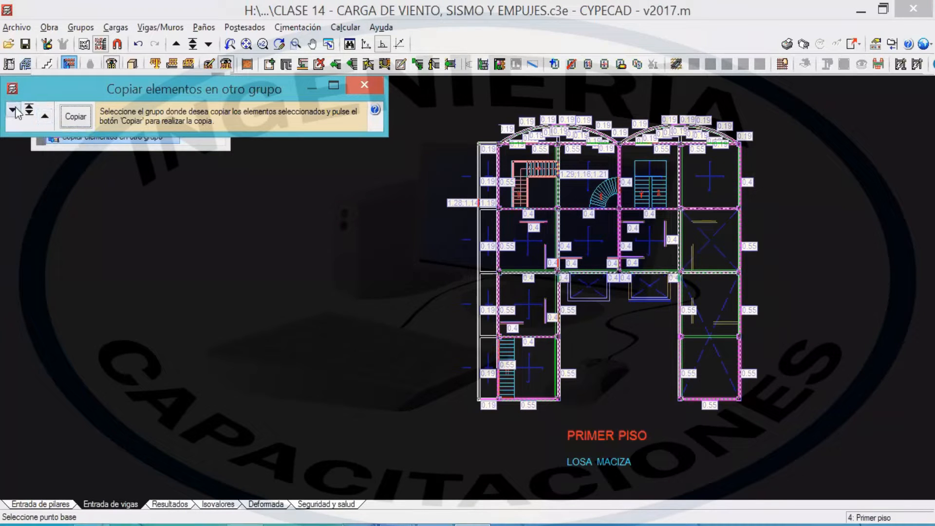
Copy the selected loads to the Segundo piso group and close the copy tool.
left_click(44, 117)
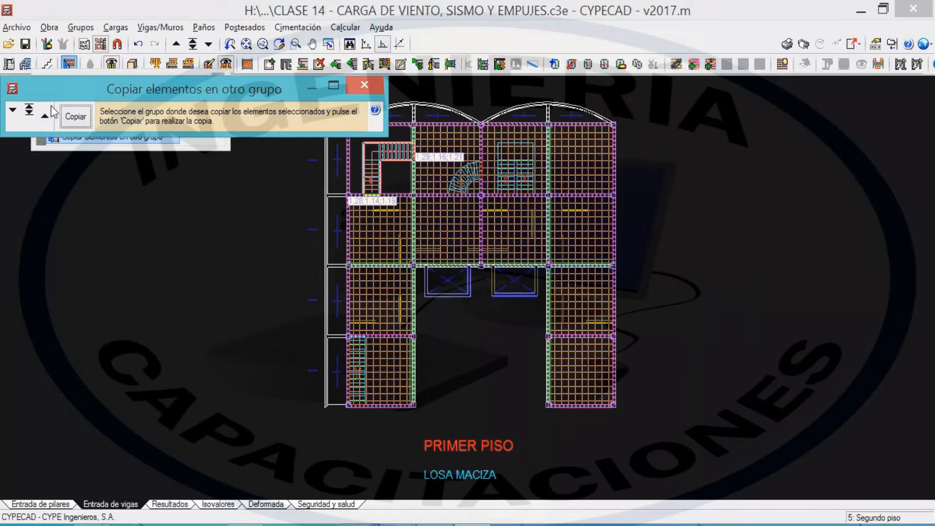
left_click(79, 118)
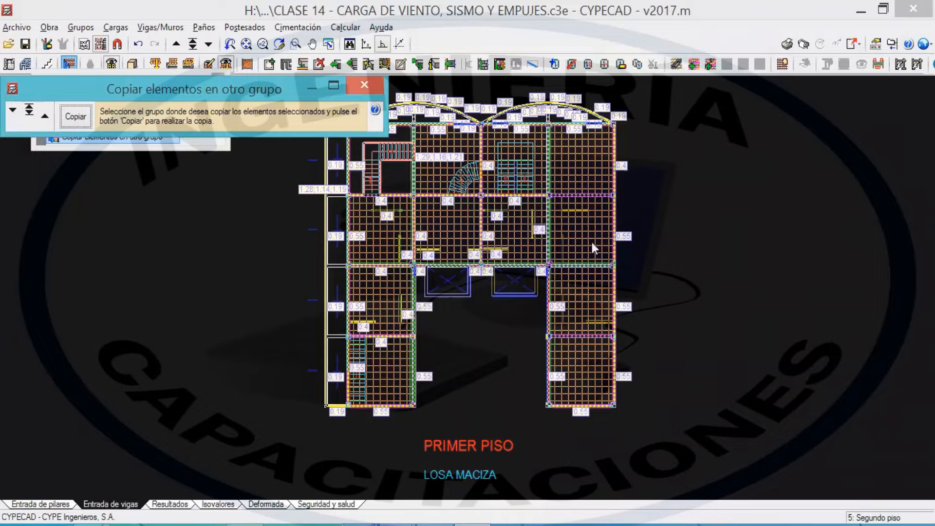
left_click(365, 86)
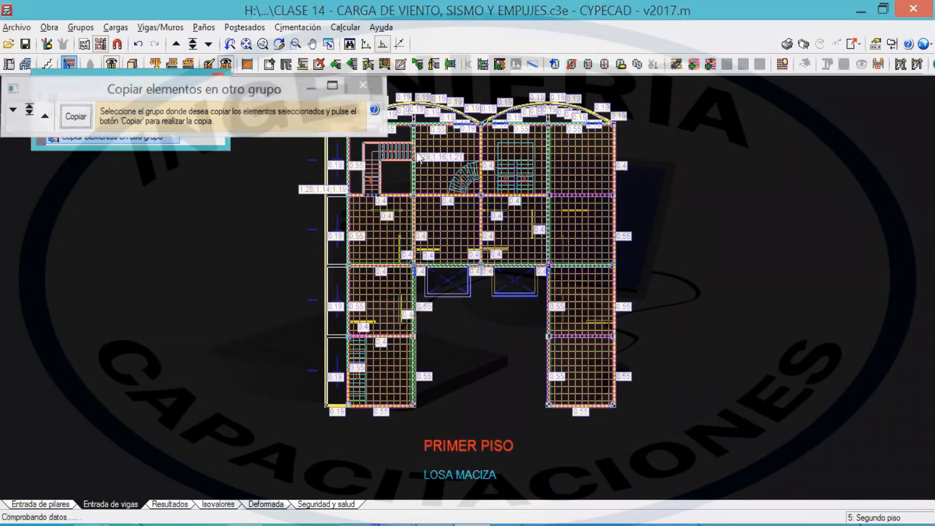
scroll(579, 244, "up", 4)
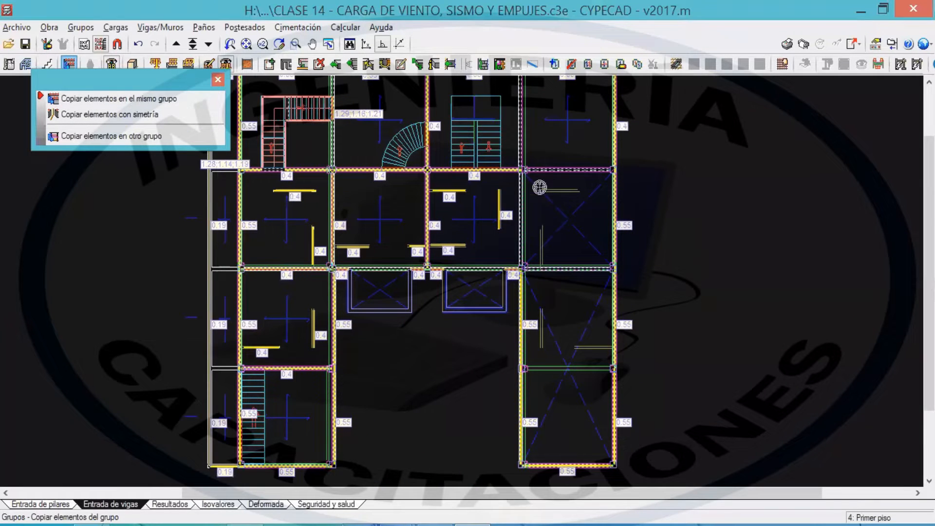
left_click(218, 81)
On Segundo piso, place a new uniform linear dead load of 0.40 t/m along both partition walls of the rightmost second-row slab.
left_click(175, 44)
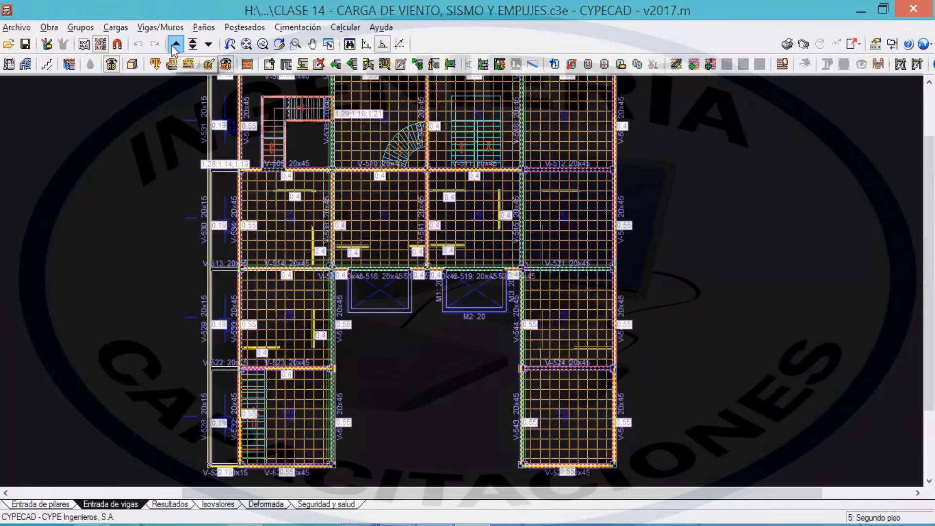
scroll(581, 191, "up", 1)
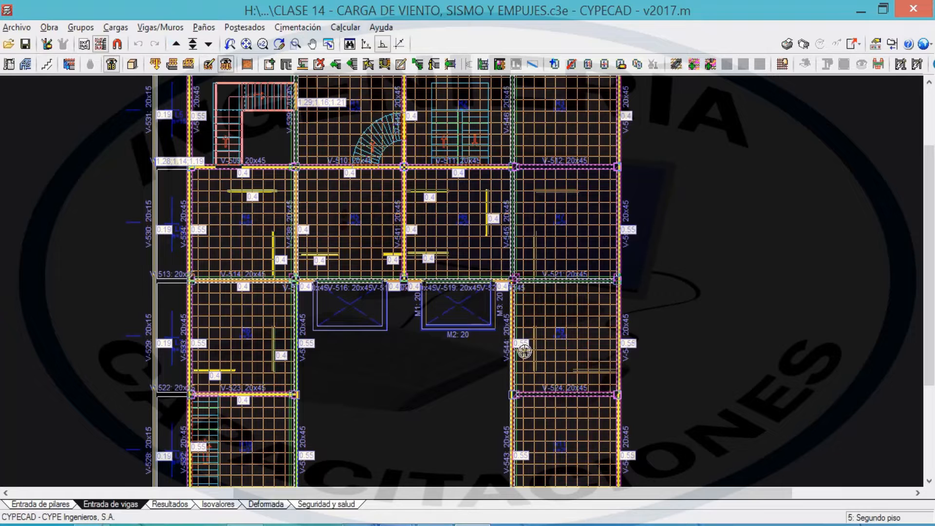
left_click(116, 27)
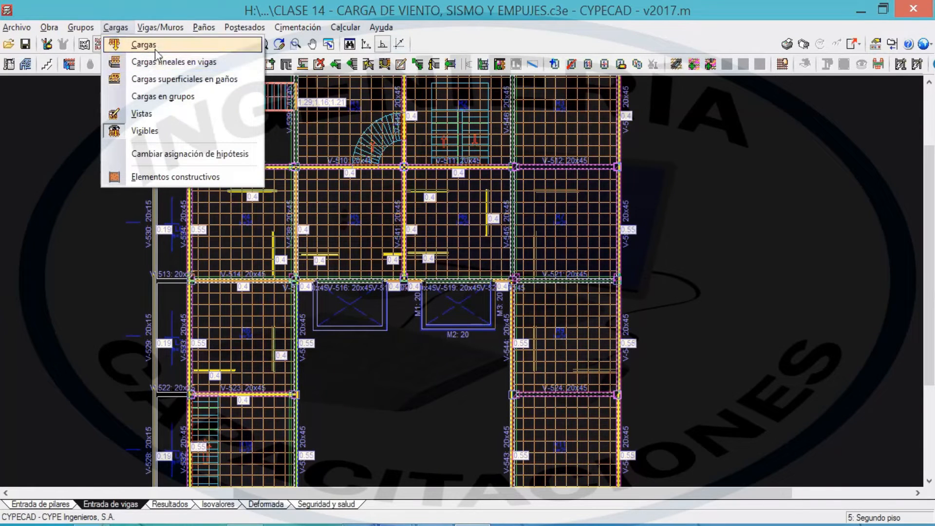
left_click(146, 46)
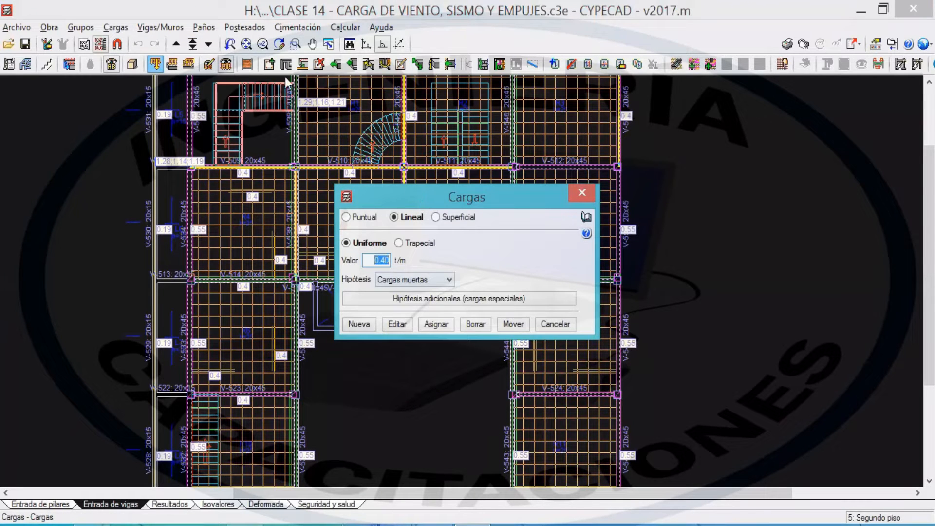
left_click(229, 198)
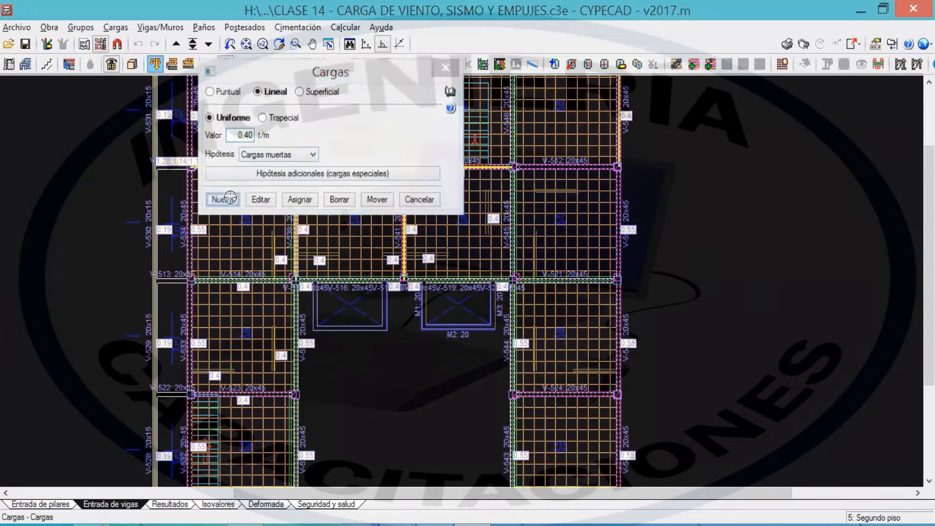
left_click(538, 191)
left_click(576, 192)
left_click(537, 233)
Place the 0.40 t/m dead load along the vertical and horizontal partition walls in the rightmost third-row slab of Segundo piso.
left_click(535, 329)
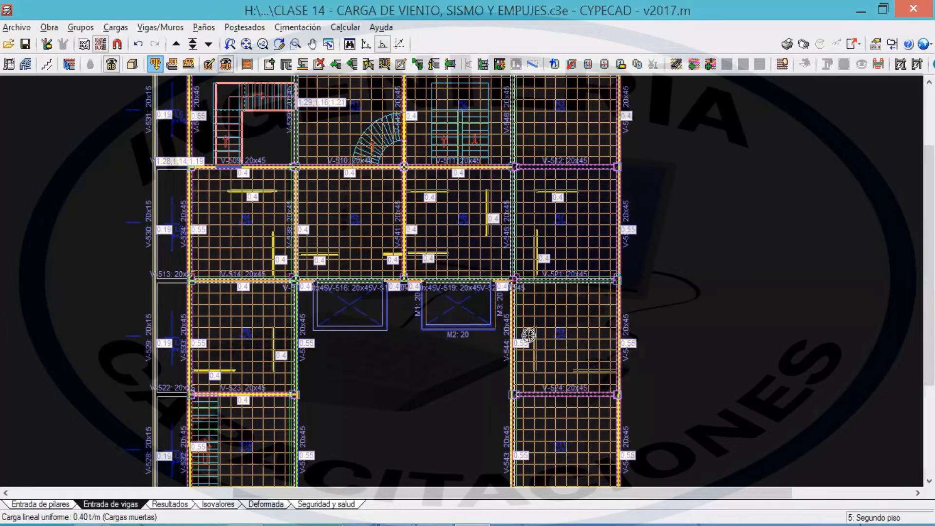
left_click(536, 372)
left_click(577, 370)
left_click(614, 366)
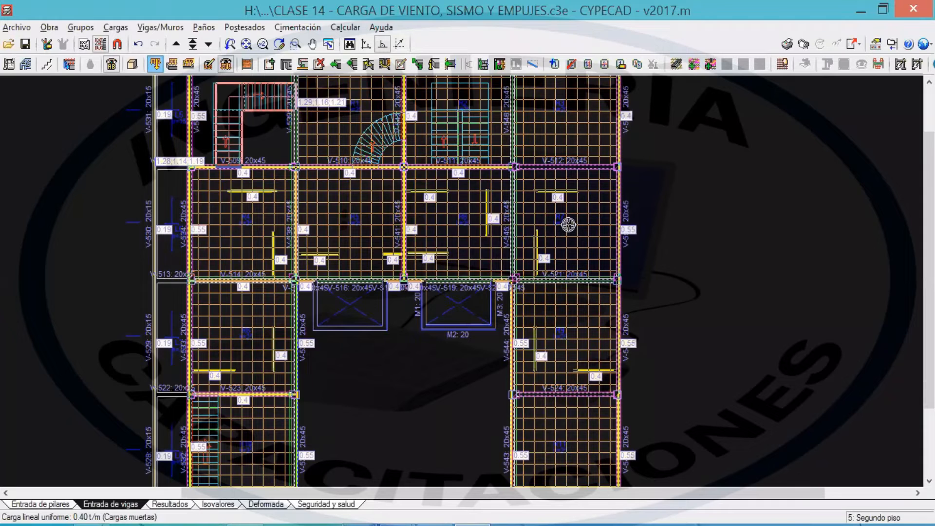
scroll(563, 225, "down", 1)
scroll(572, 222, "down", 2)
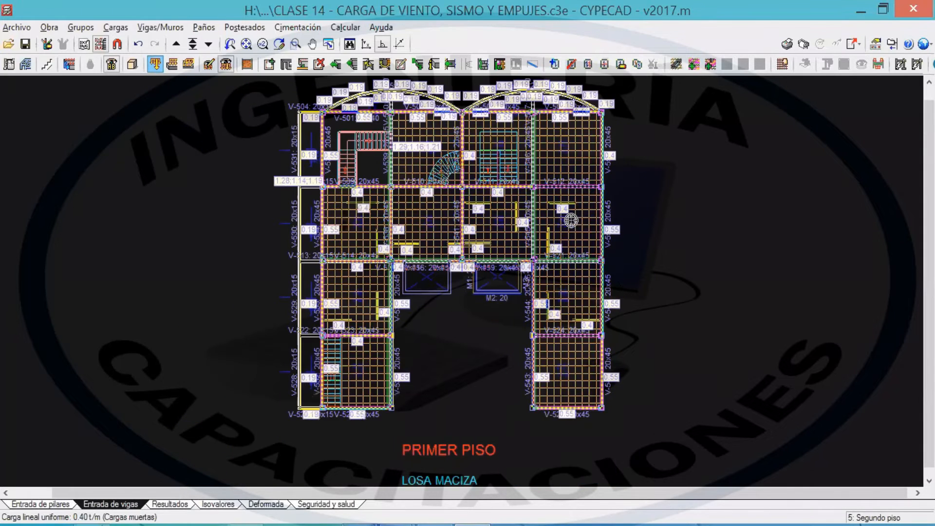
left_click(179, 49)
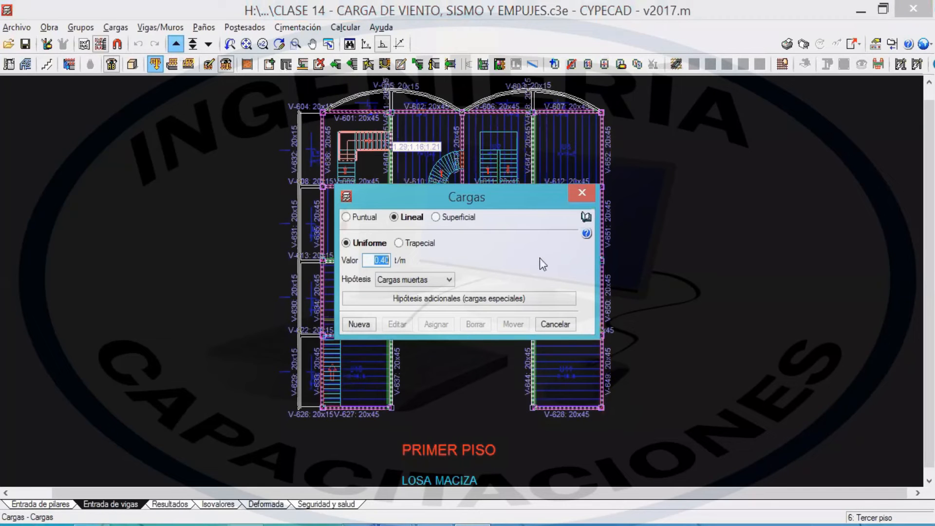
left_click(555, 324)
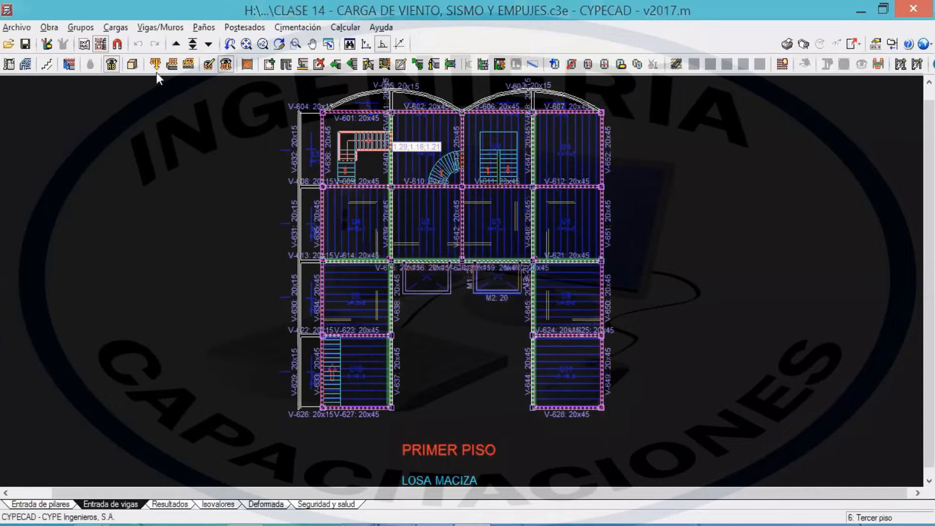
left_click(208, 45)
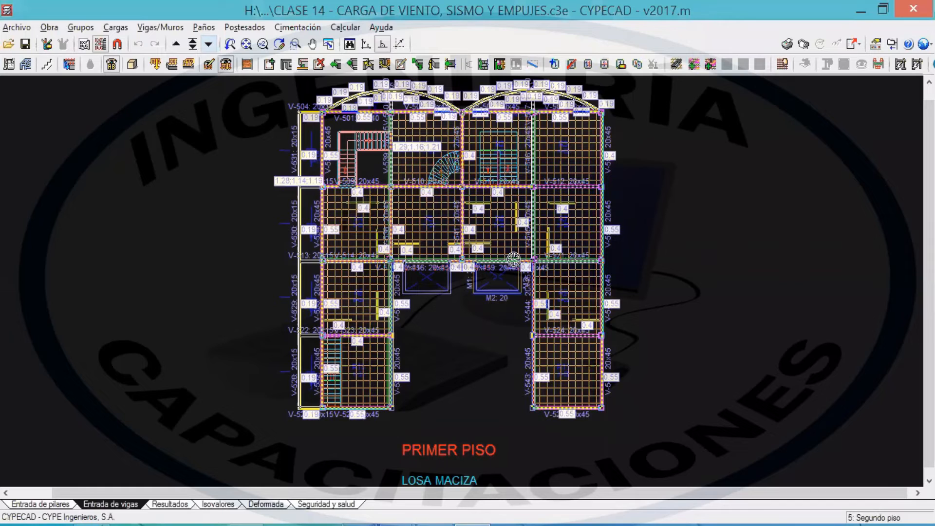
Start copying elements of Segundo piso to another group with only Copiar cargas enabled.
left_click(78, 27)
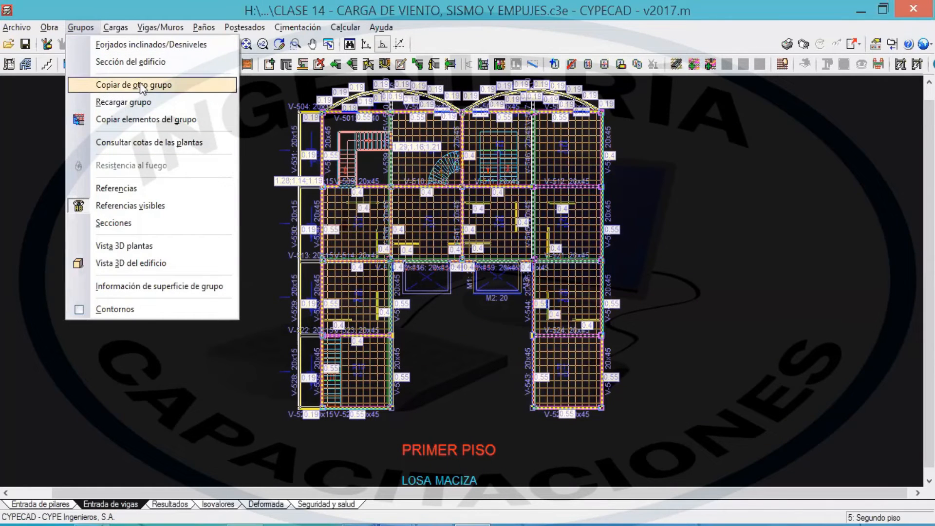
left_click(139, 120)
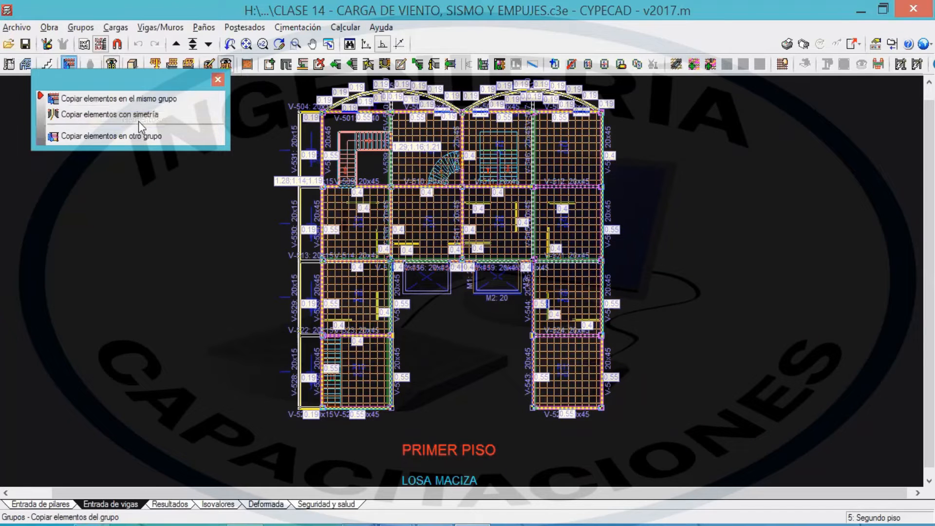
left_click(84, 138)
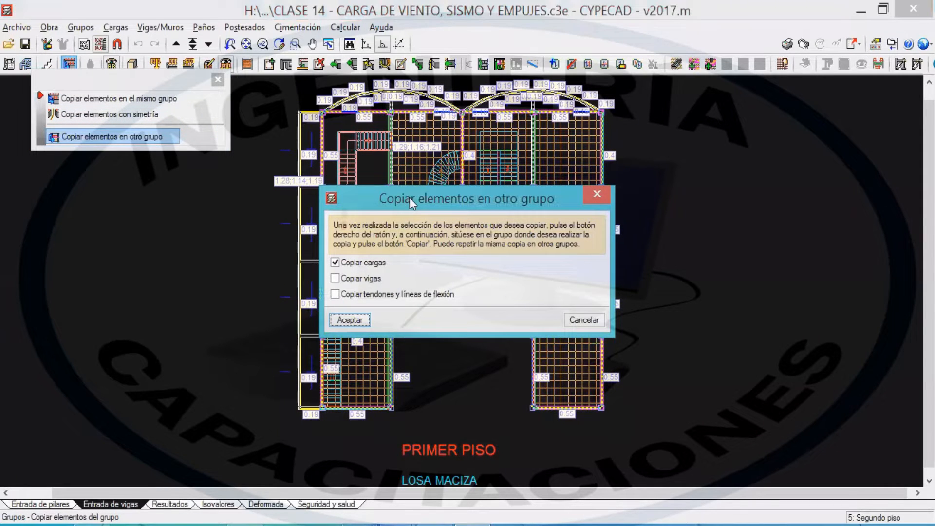
left_click_drag(410, 198, 627, 146)
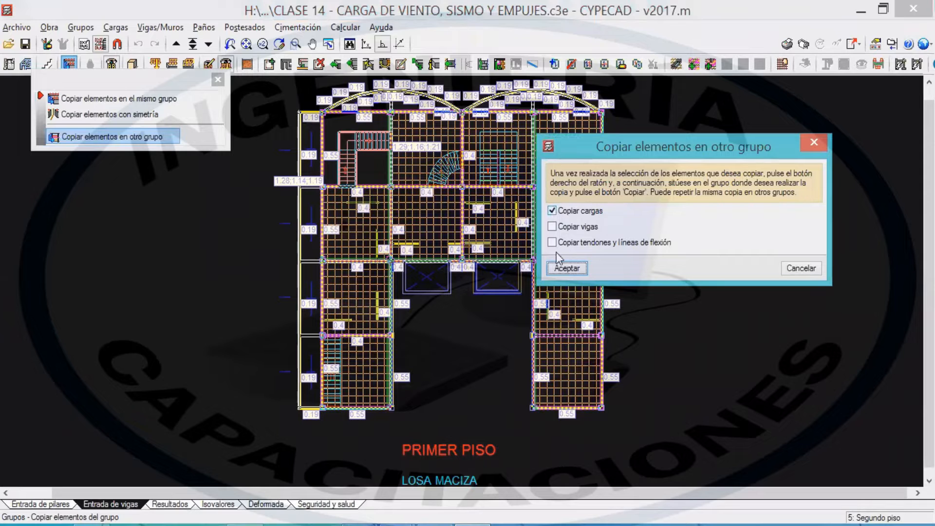
left_click(558, 268)
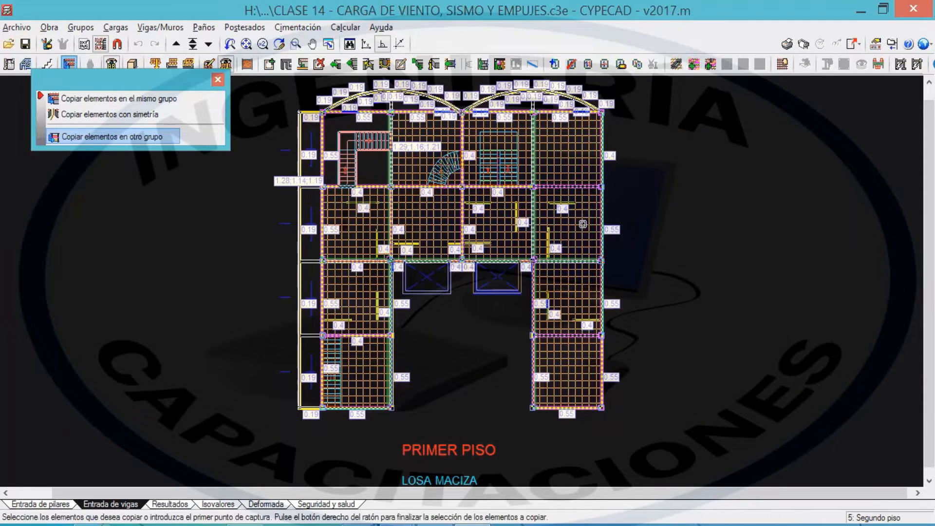
Select all the loads on the Segundo piso plan with a window around the whole floor and finish the selection.
left_click(658, 437)
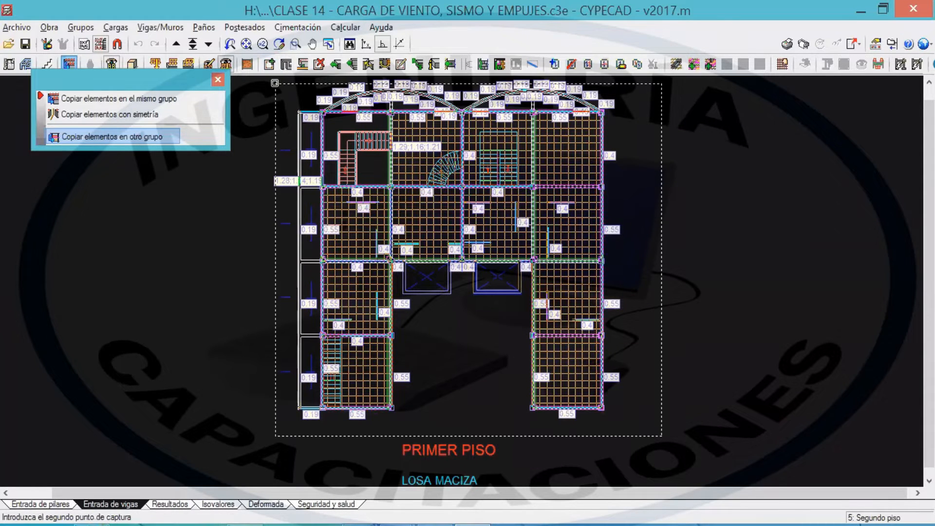
left_click(270, 82)
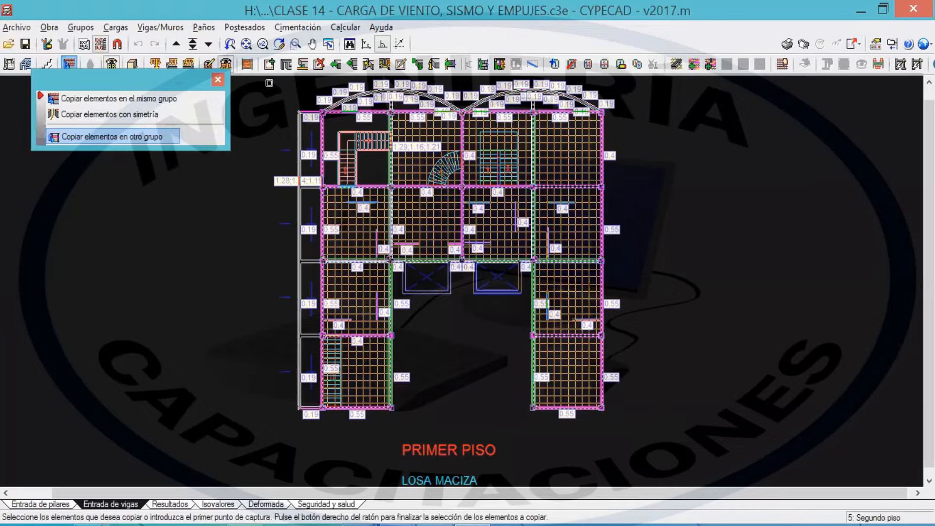
right_click(271, 89)
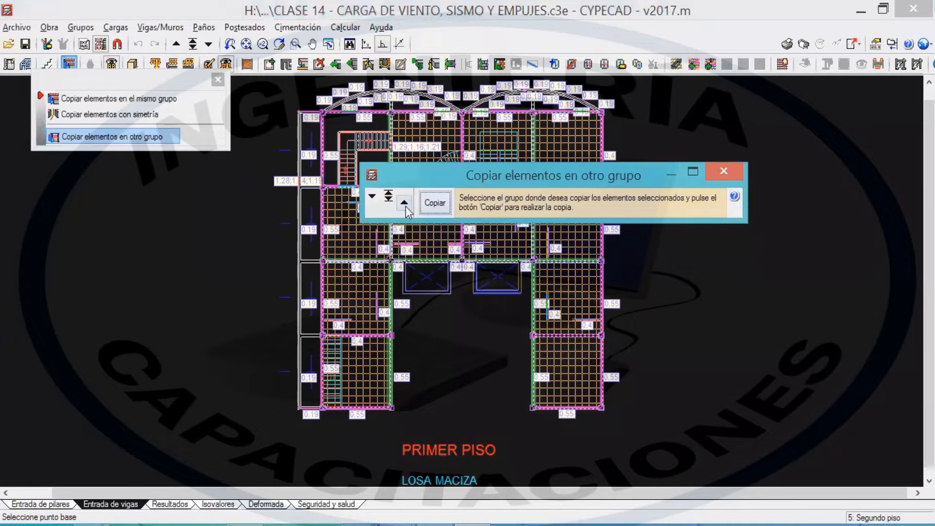
Copy the selected loads to the Tercer piso group and end the copy.
left_click(405, 204)
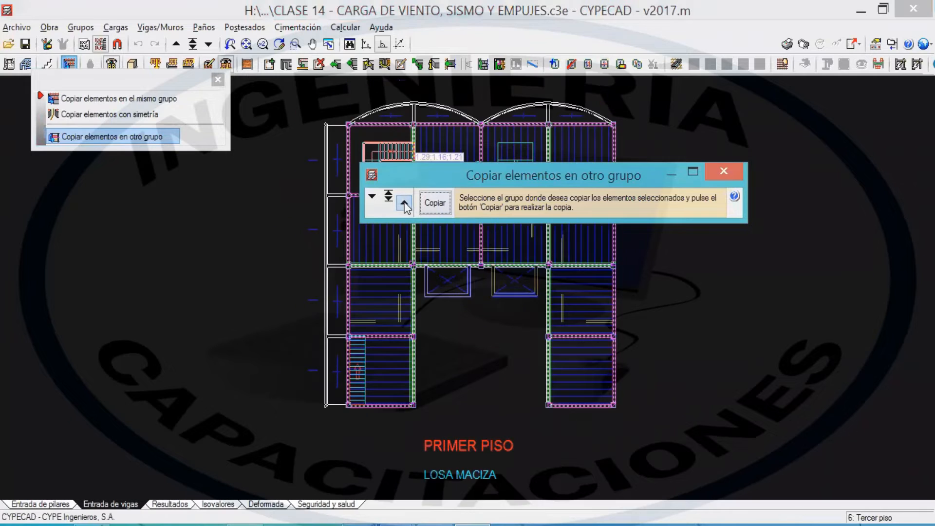
left_click(430, 204)
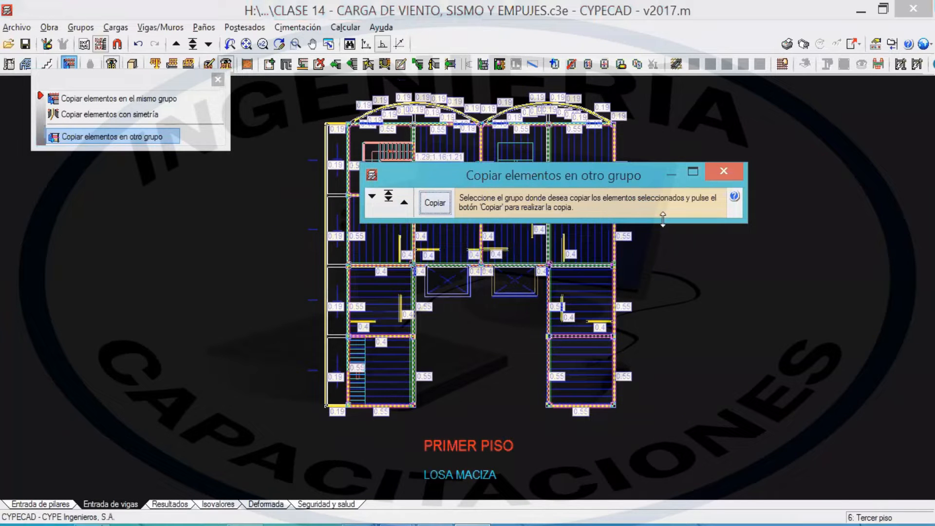
left_click(725, 170)
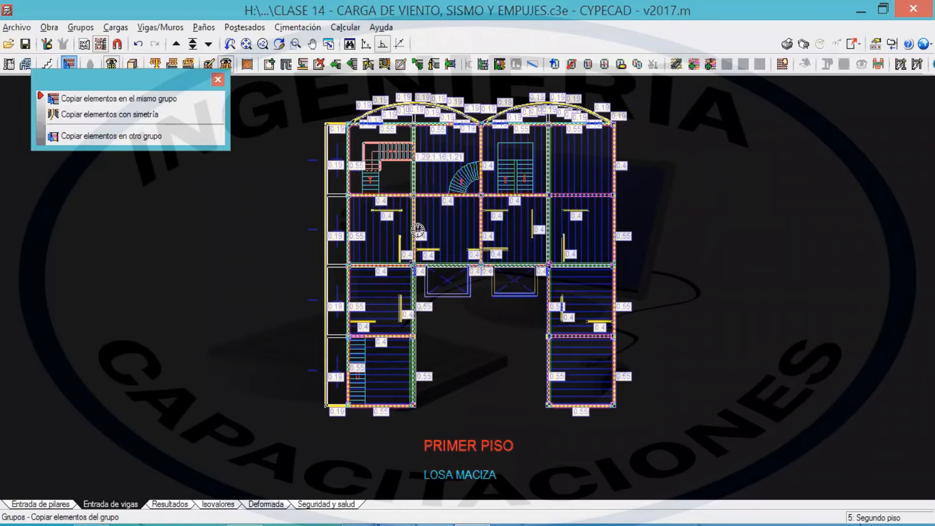
Go up to the Cubierta group and close the element copying tools.
left_click(176, 45)
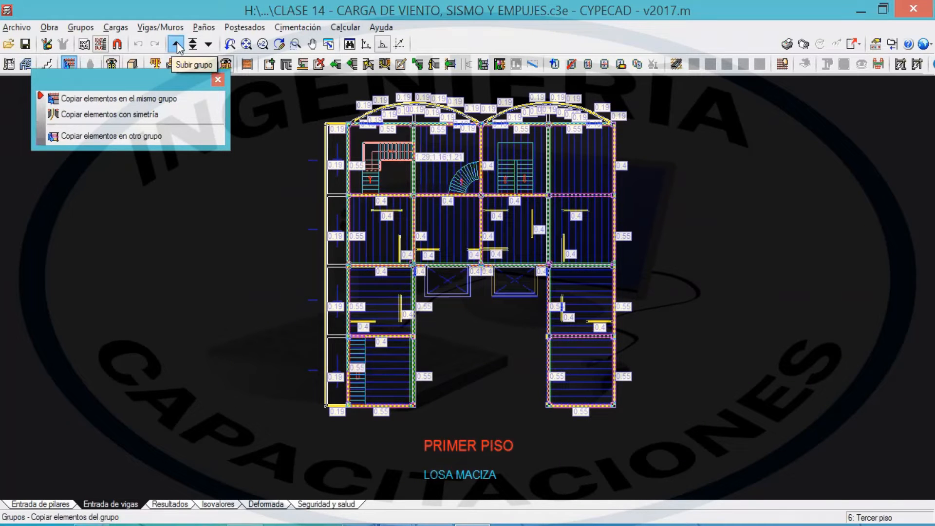
left_click(177, 45)
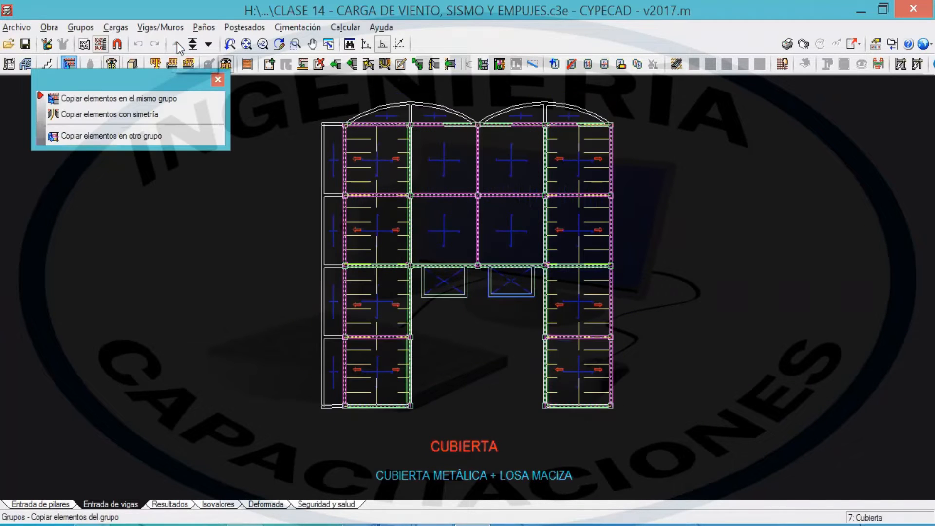
mouse_move(526, 178)
left_mouse_down()
mouse_move(546, 168)
mouse_move(524, 183)
left_mouse_up()
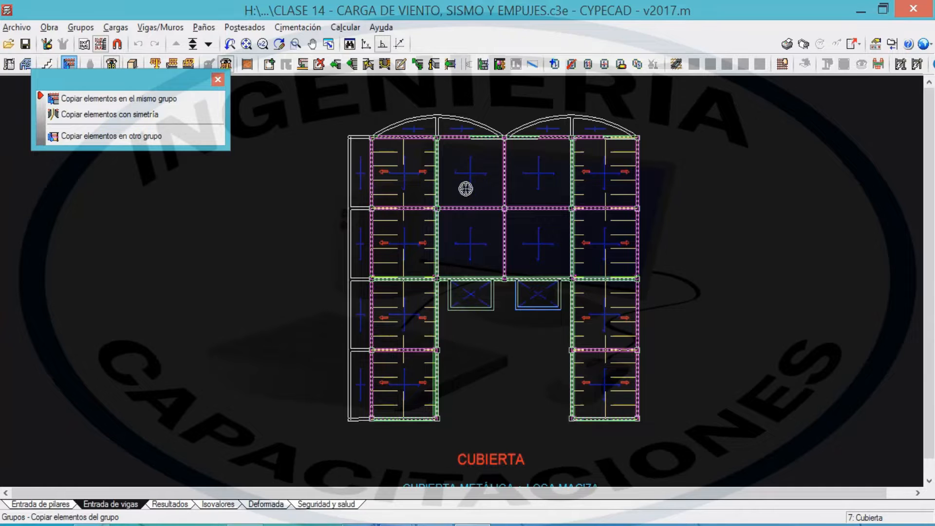
scroll(460, 186, "up", 1)
left_click_drag(457, 171, 489, 153)
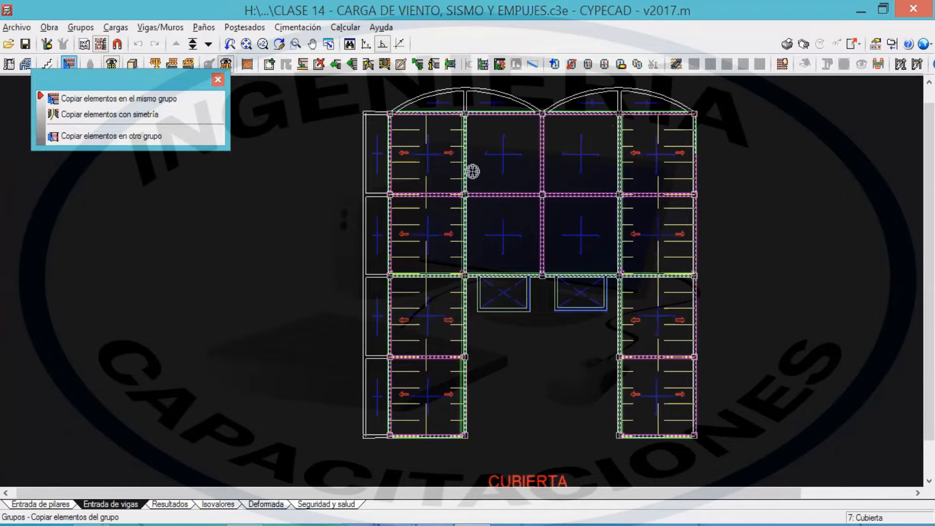
scroll(472, 172, "down", 1)
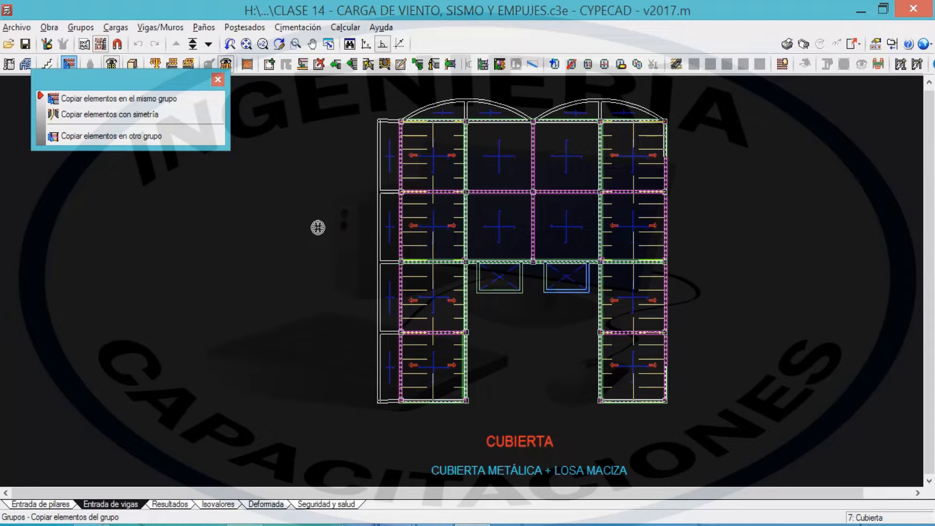
left_click(217, 80)
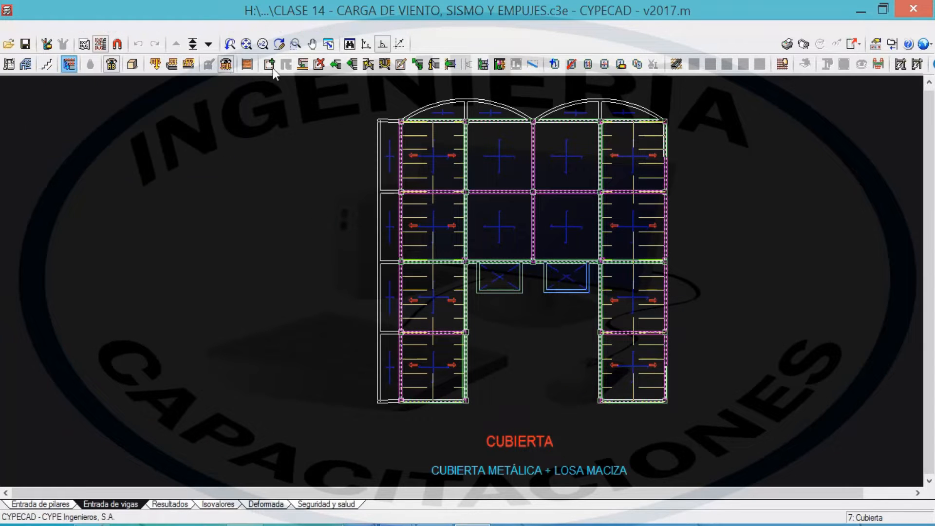
Delete the 20x15 overhang beams of Cubierta along the curved upper edge and the left side of the plan.
left_click(319, 64)
left_click(669, 105)
left_click(376, 84)
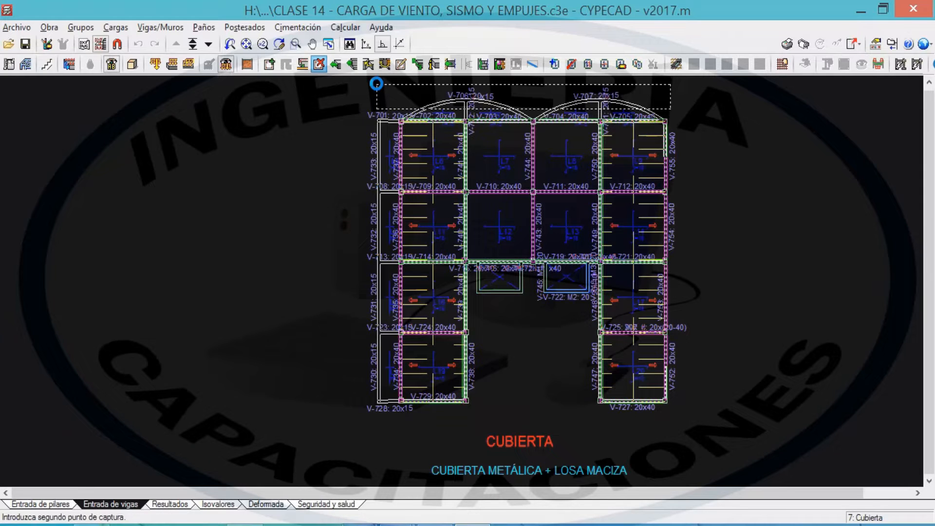
left_click(388, 426)
left_click(318, 98)
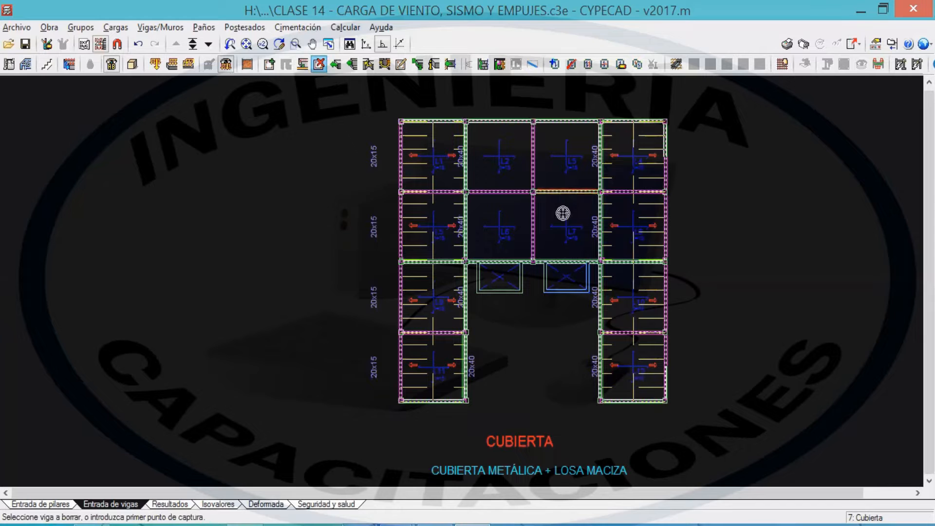
Delete the four slab panels in each outer column of Cubierta, turning them into openings, and close the slab management tools.
scroll(553, 254, "up", 2)
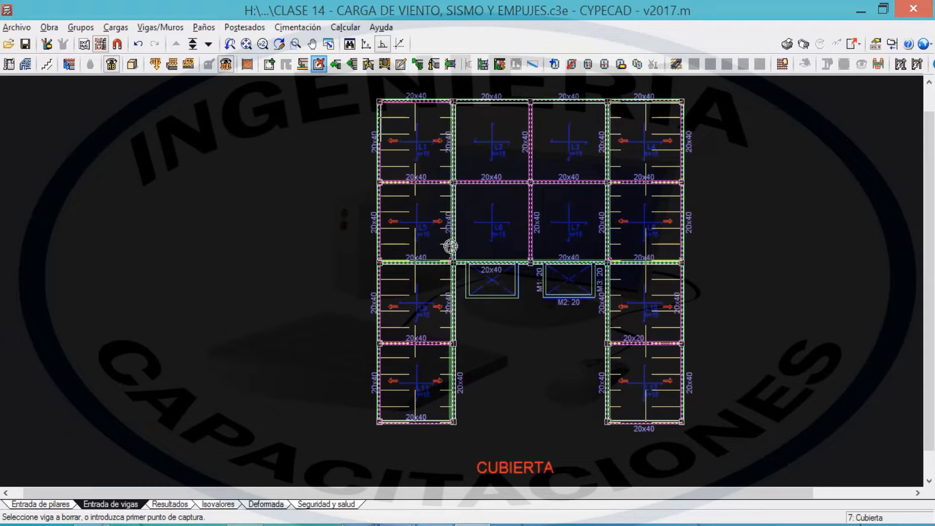
left_click(213, 31)
left_click(222, 42)
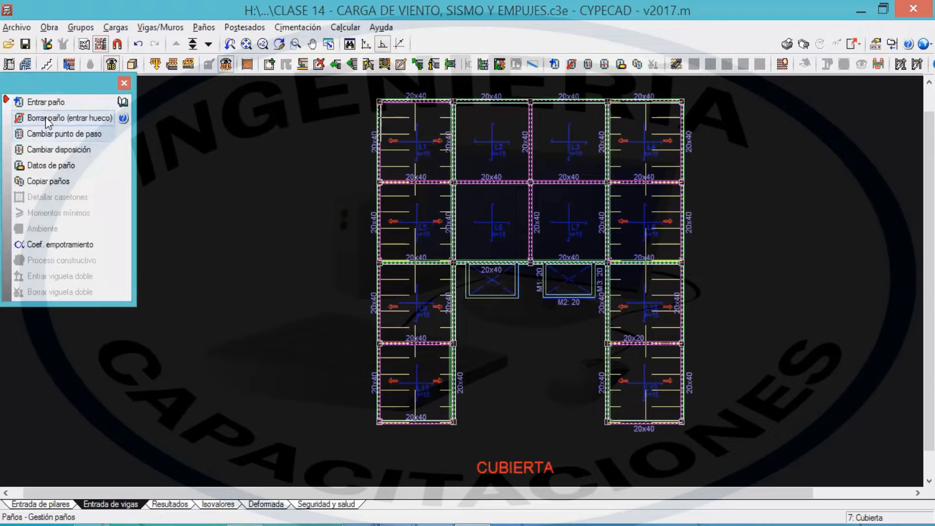
left_click(47, 122)
left_click(428, 167)
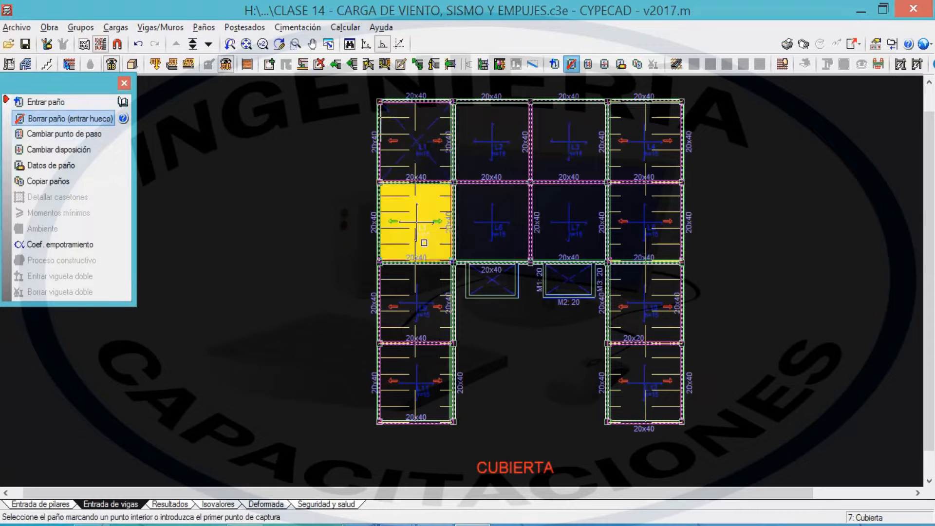
left_click(424, 243)
left_click(419, 302)
left_click(651, 163)
left_click(645, 229)
left_click(642, 312)
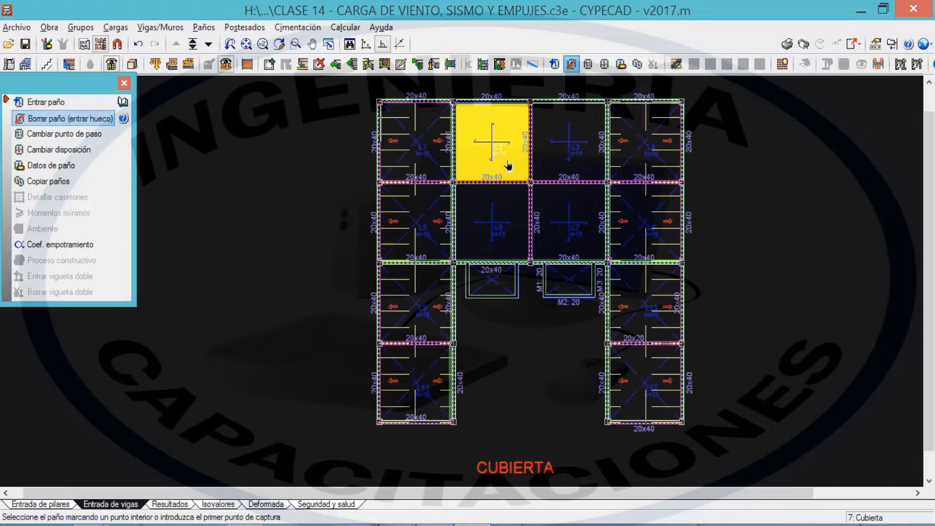
left_click(124, 81)
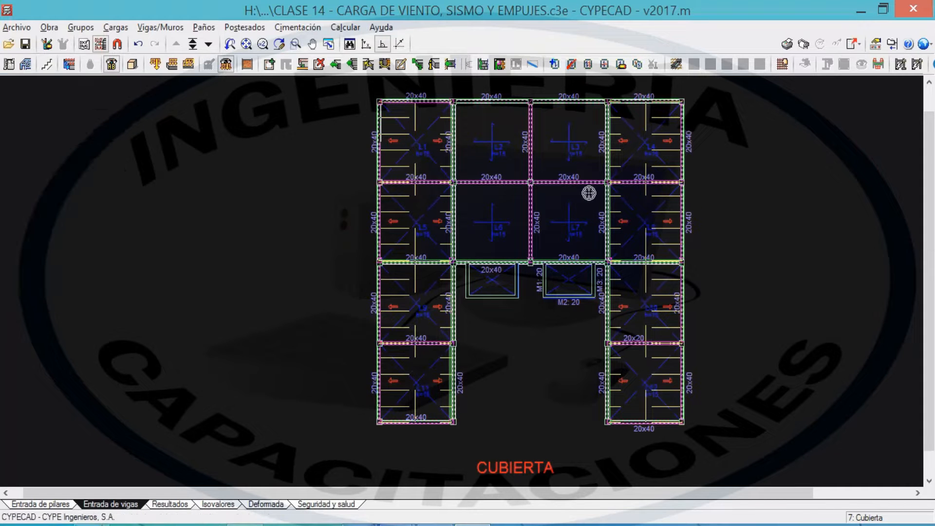
Add 0.186 t/m dead line loads to Cubierta's two upper middle beams and the two beams along the right edge of the central slabs.
scroll(516, 166, "up", 2)
left_click_drag(530, 148, 564, 152)
scroll(499, 179, "up", 1)
scroll(643, 176, "down", 3)
scroll(564, 153, "up", 1)
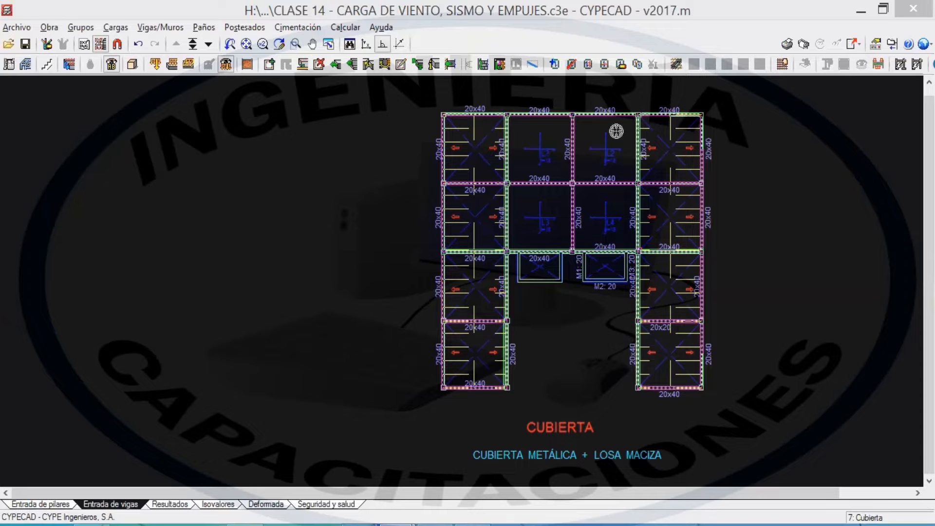
left_click(116, 29)
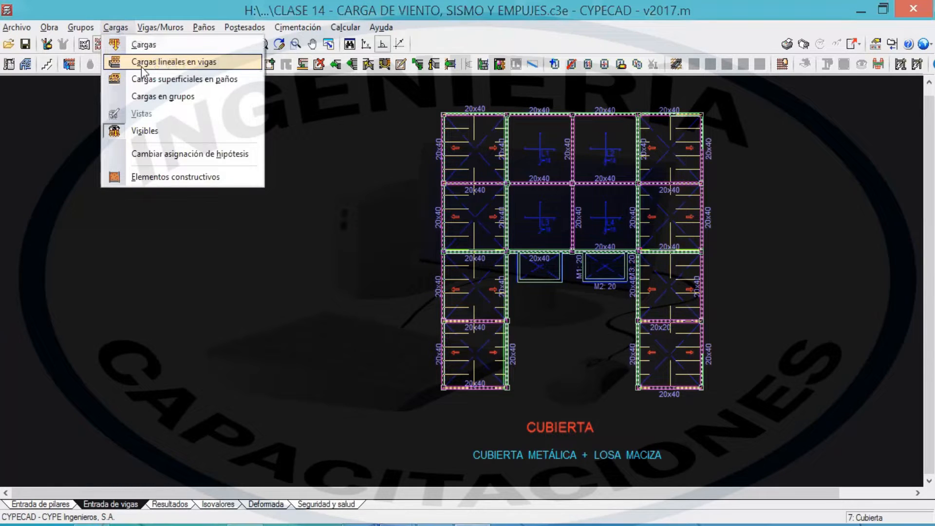
left_click(141, 68)
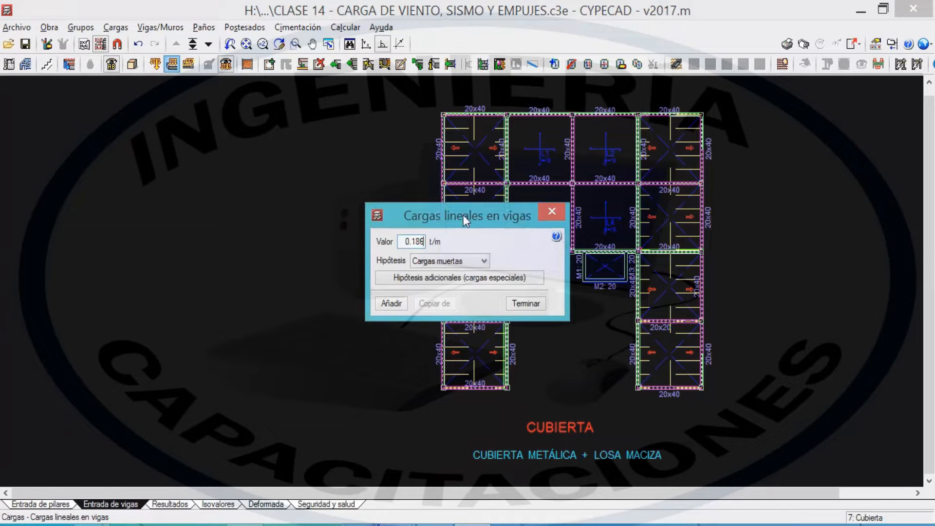
left_click_drag(463, 214, 213, 126)
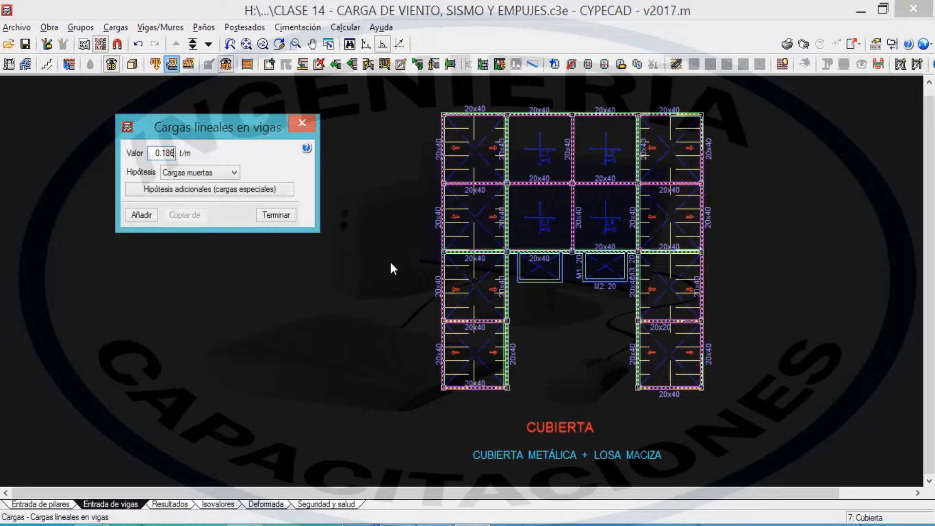
left_click(137, 216)
left_click(549, 119)
left_click(603, 116)
left_click(638, 146)
left_click(639, 215)
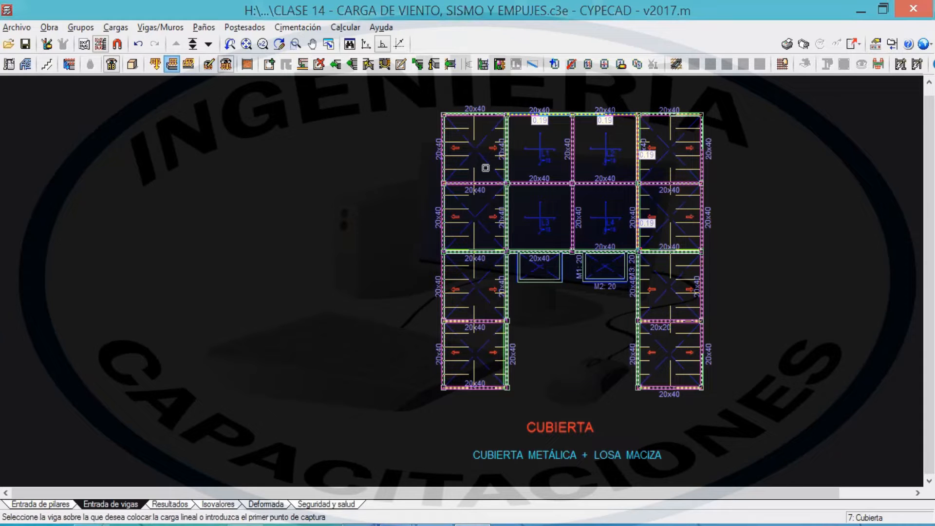
left_click(319, 64)
left_click(539, 115)
left_click(597, 114)
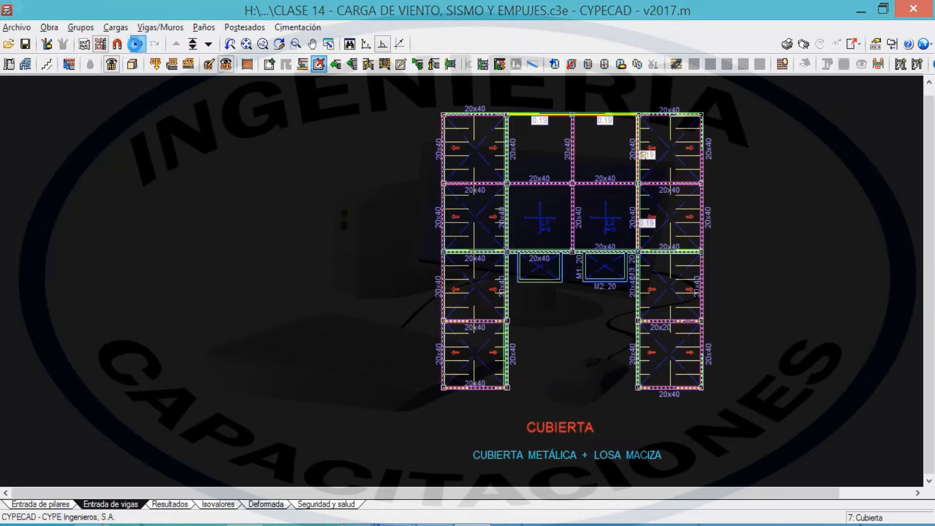
left_click(137, 44)
left_click(137, 45)
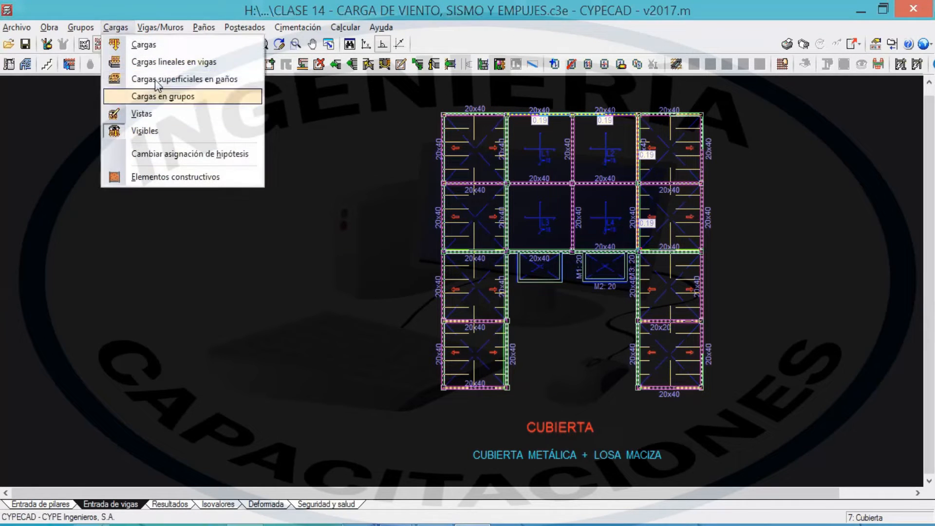
Delete the four dead line loads from the Cubierta beams and close the loads tool.
left_click(161, 48)
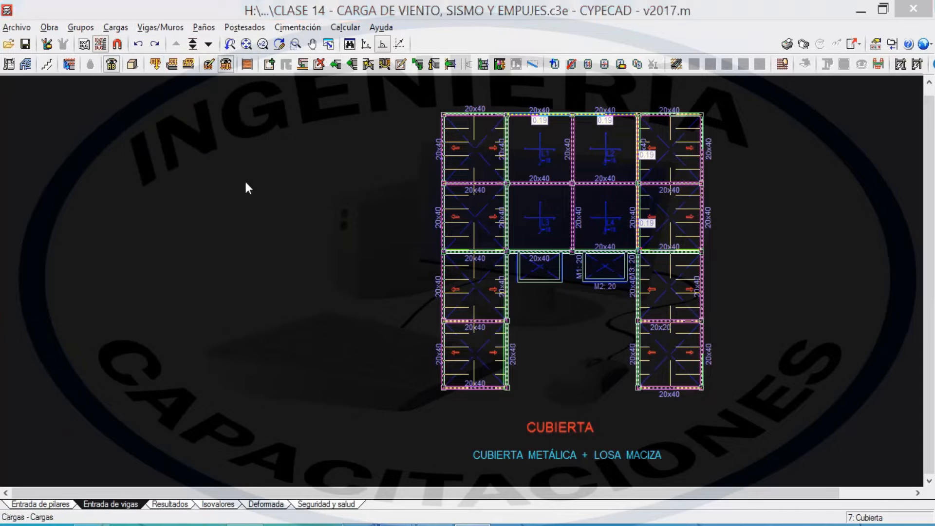
left_click_drag(429, 191, 271, 119)
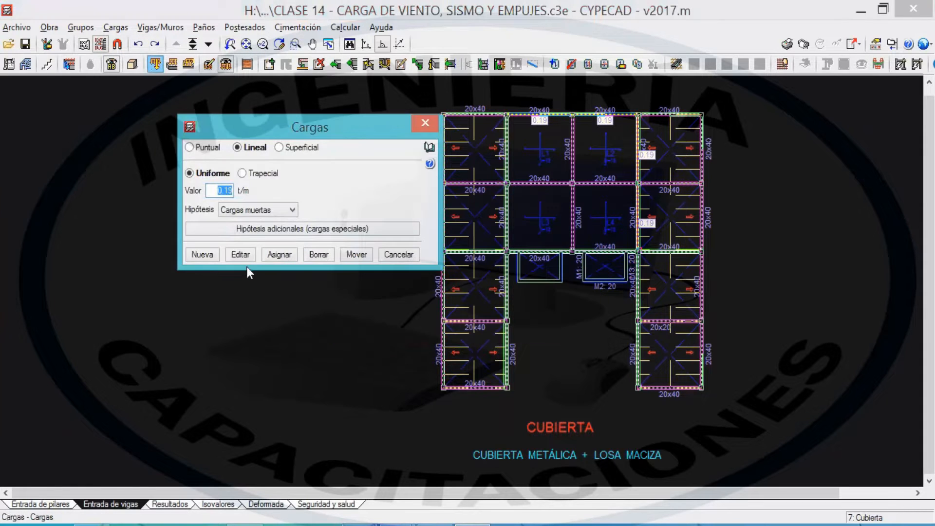
left_click(318, 253)
left_click(548, 115)
left_click(612, 115)
left_click(647, 155)
left_click(646, 223)
right_click(650, 216)
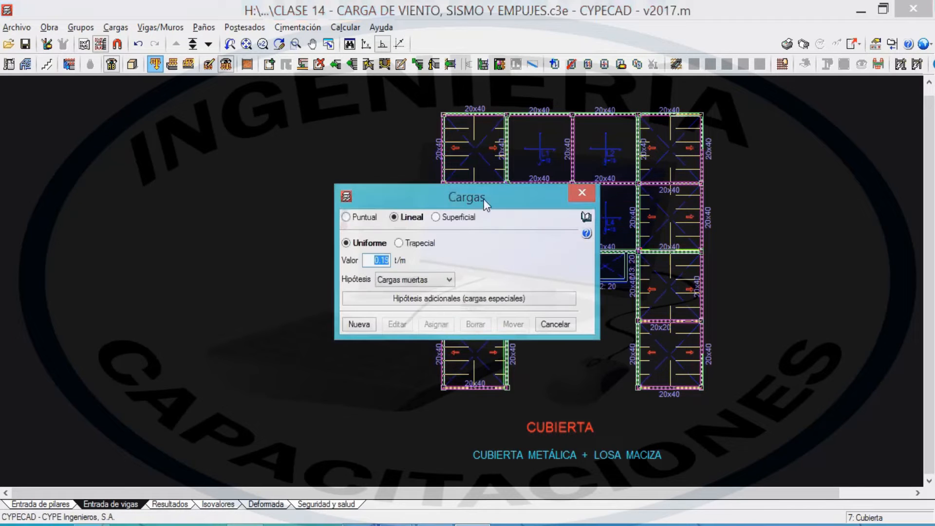
left_click_drag(484, 198, 204, 135)
left_click(305, 130)
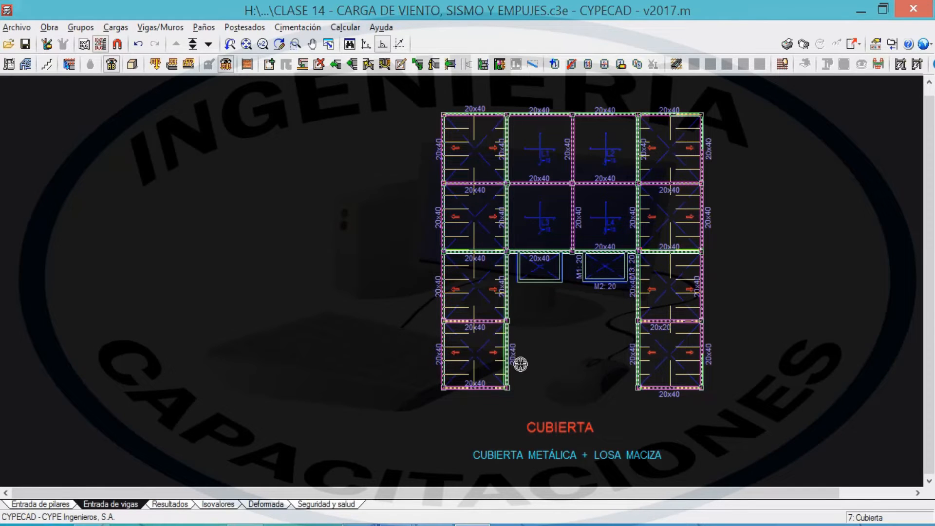
Go to the Planta baja group around the two shafts below the central slabs.
key("alt+Tab")
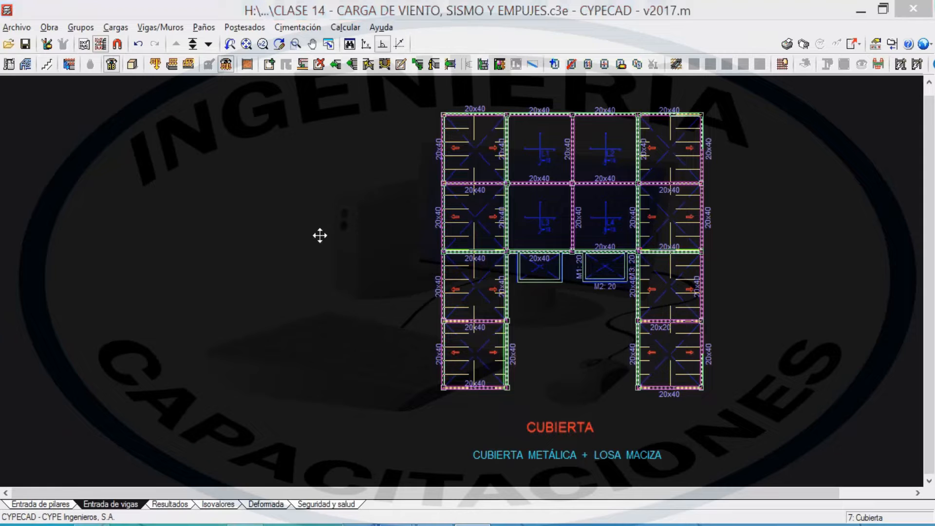
left_click(199, 48)
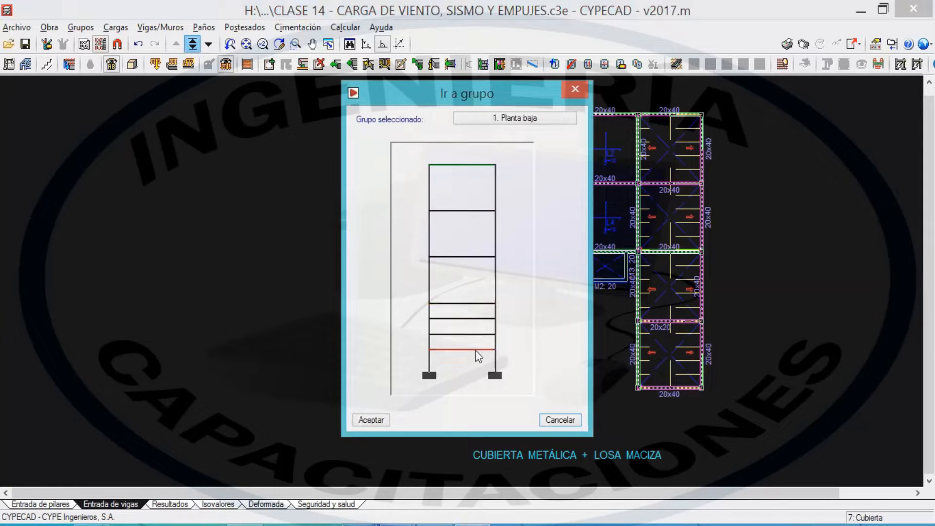
left_click(452, 349)
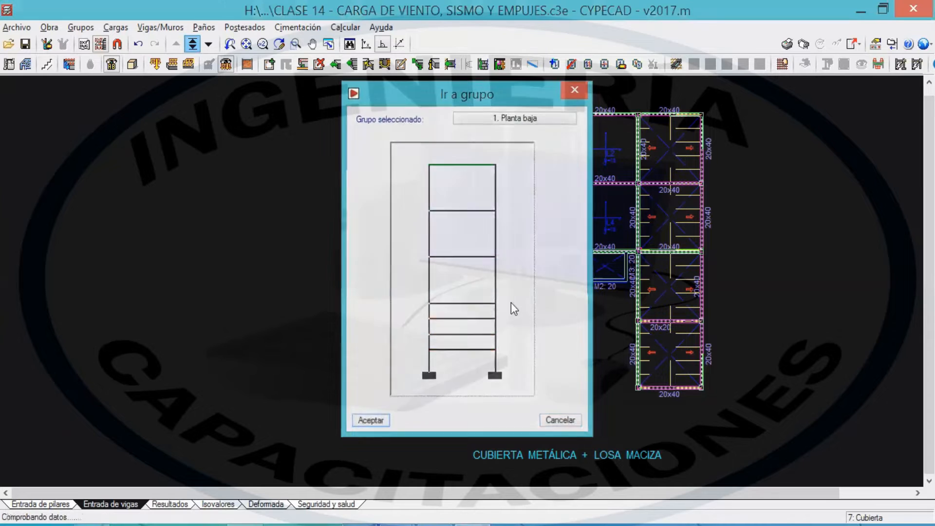
scroll(533, 198, "up", 2)
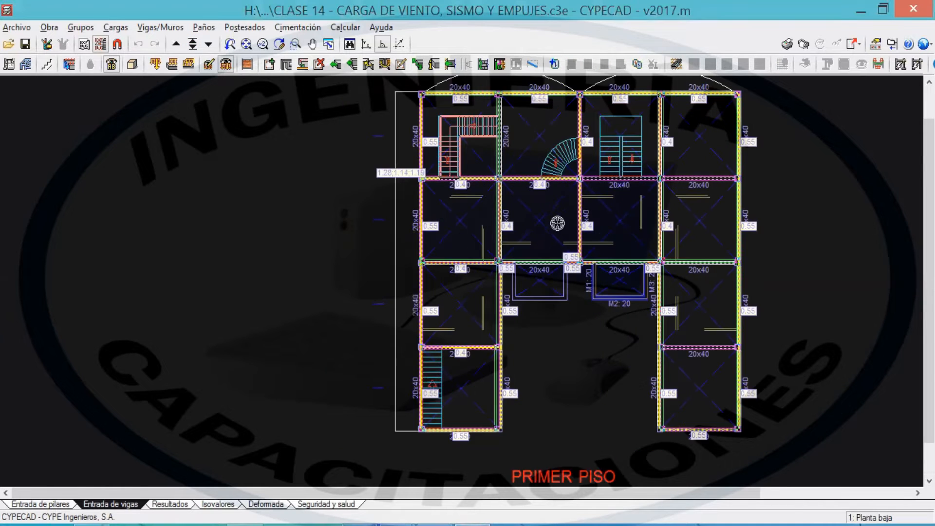
left_click_drag(500, 180, 464, 143)
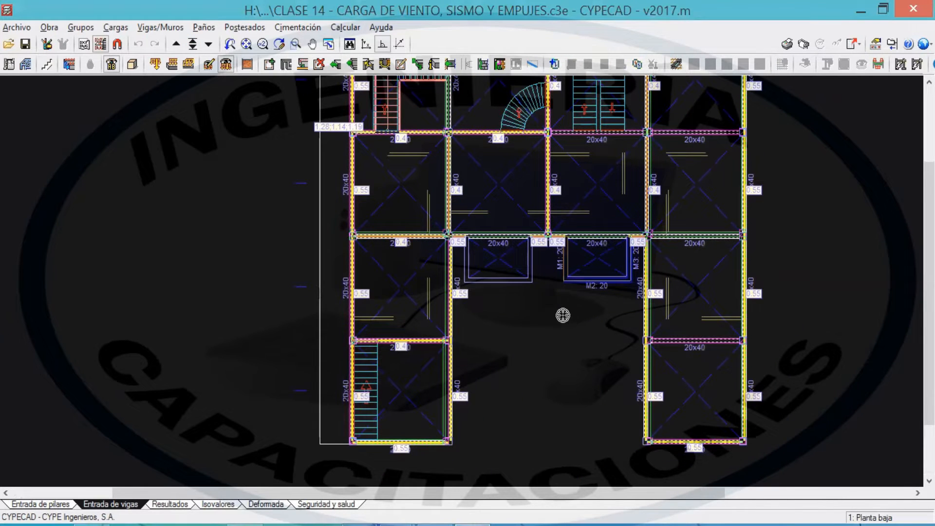
scroll(550, 298, "up", 1)
scroll(551, 298, "up", 1)
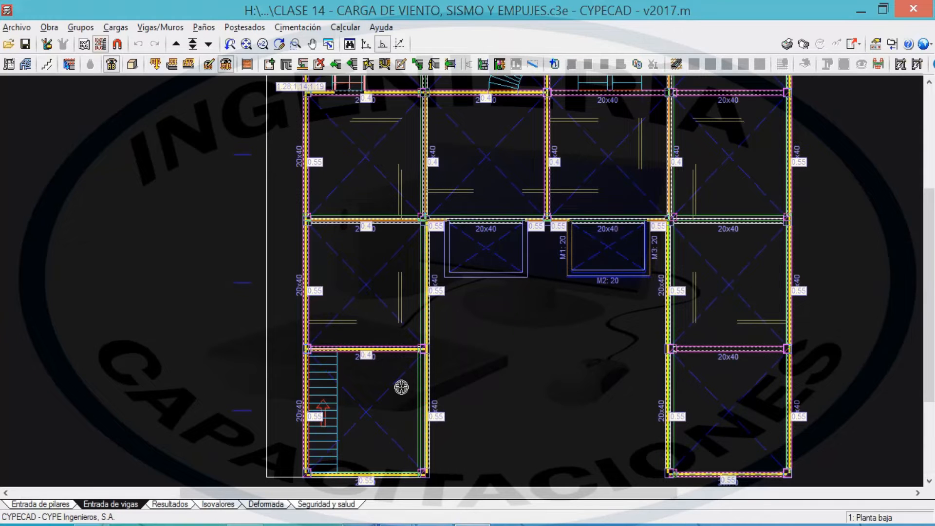
key("ctrl+shift+d")
mouse_move(571, 356)
left_mouse_down()
mouse_move(600, 306)
mouse_move(606, 315)
left_mouse_up()
left_click_drag(554, 279, 655, 280)
left_click_drag(428, 290, 531, 280)
mouse_move(441, 341)
left_mouse_down()
mouse_move(472, 369)
mouse_move(503, 367)
left_mouse_up()
left_click_drag(366, 430, 472, 370)
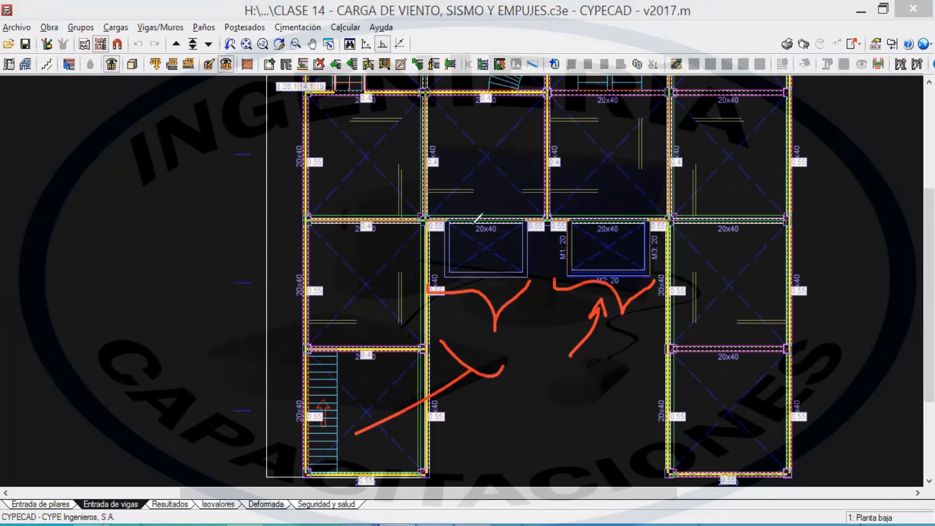
left_click_drag(507, 335, 441, 391)
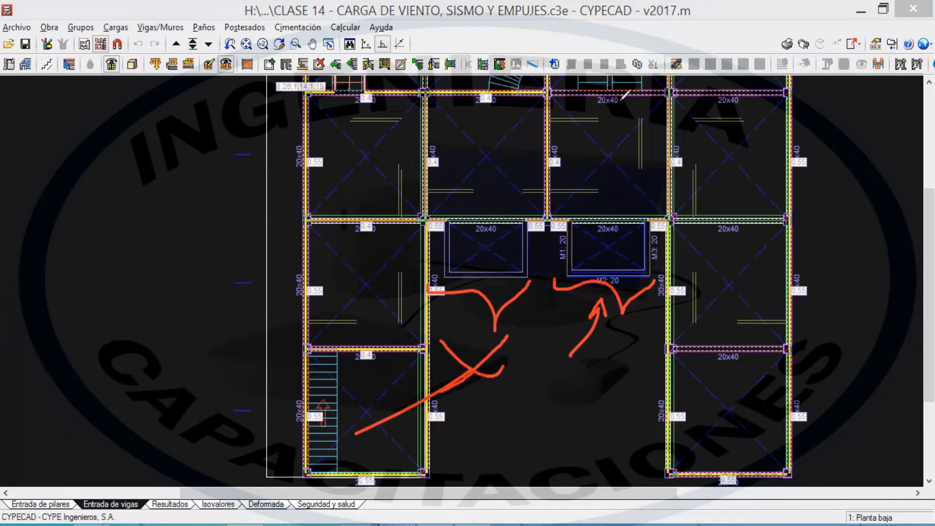
key("e")
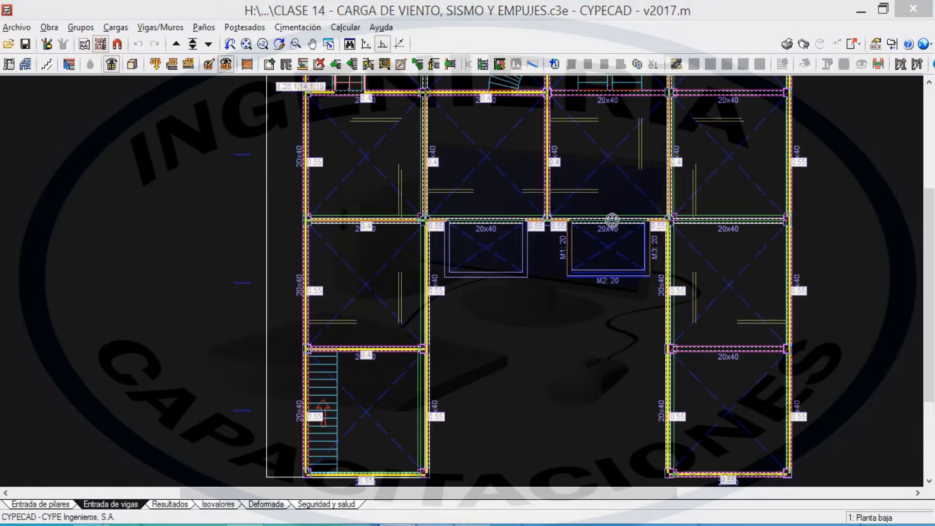
Edit concrete wall M1 of the right-hand shaft and open its earth pressure definition.
left_click(160, 28)
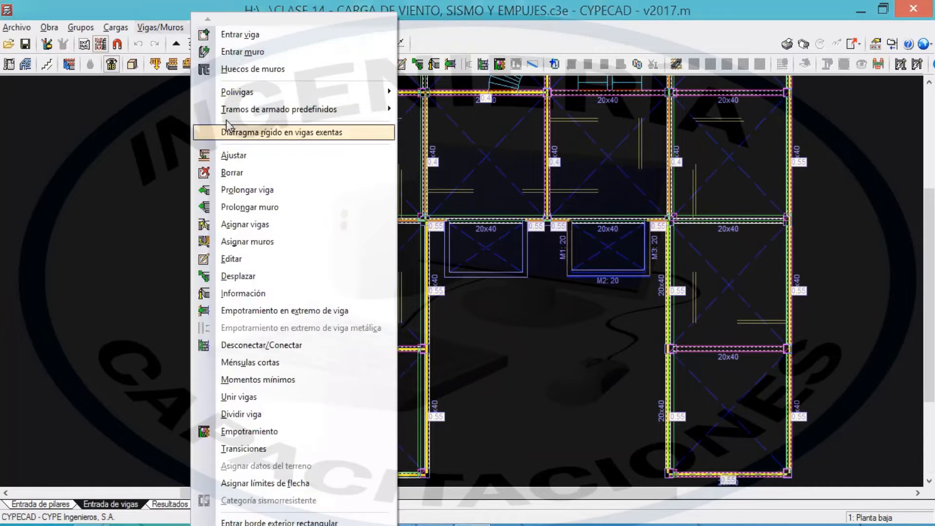
left_click(245, 259)
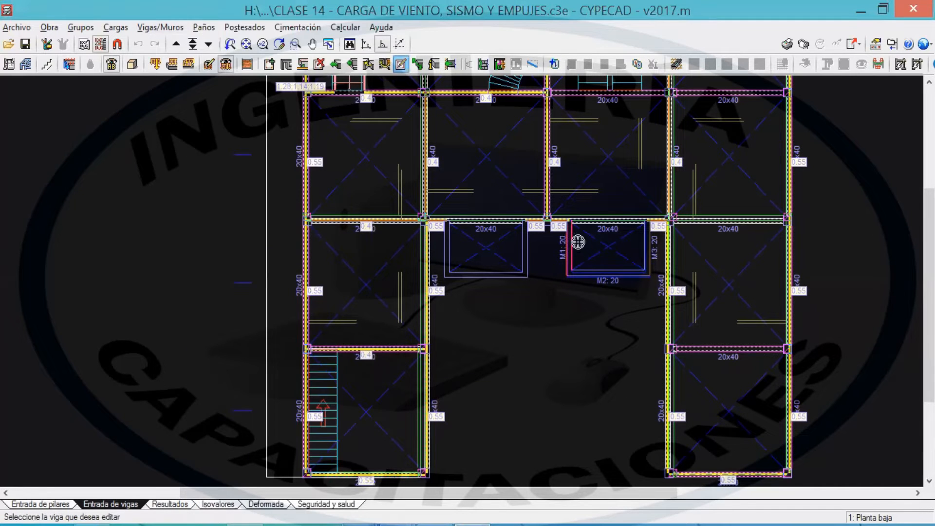
scroll(578, 242, "up", 5)
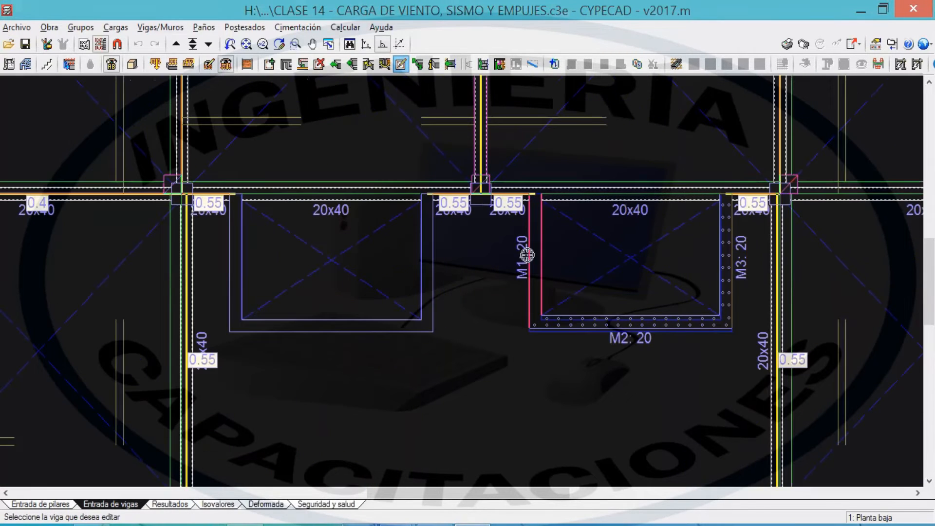
left_click(531, 240)
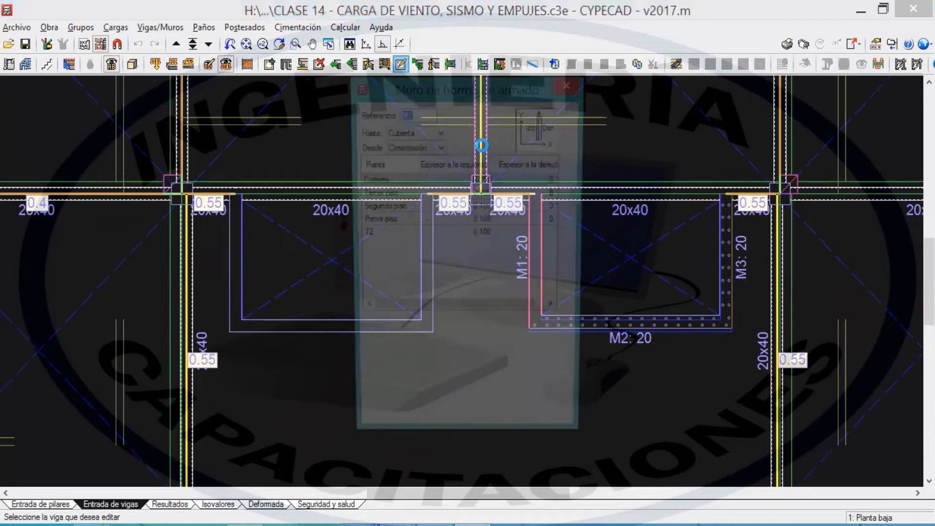
left_click_drag(478, 86, 563, 37)
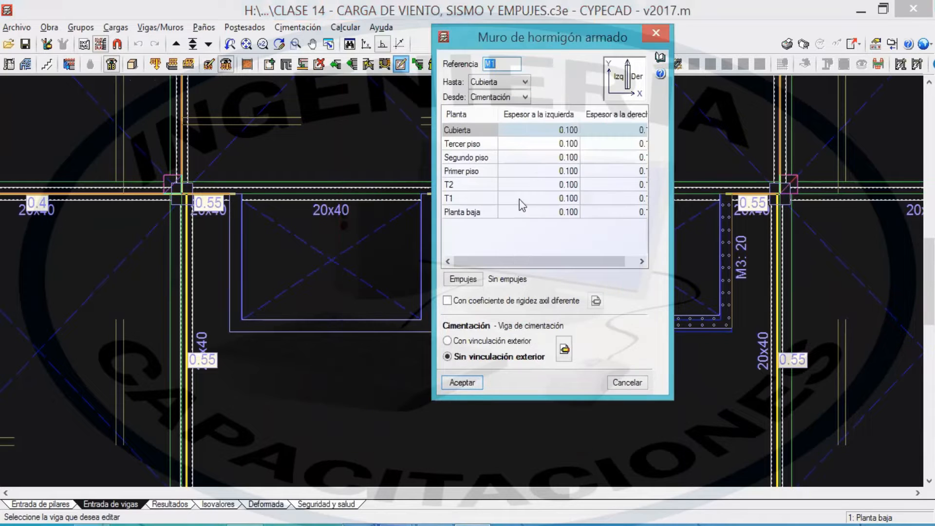
left_click(468, 283)
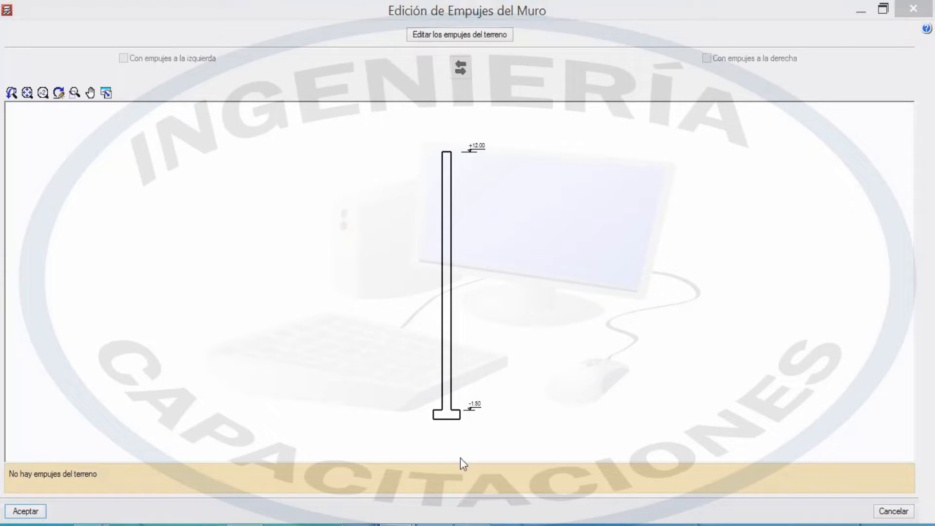
Examine the elevation of wall M1 and the level marks at its base and top.
scroll(480, 416, "up", 3)
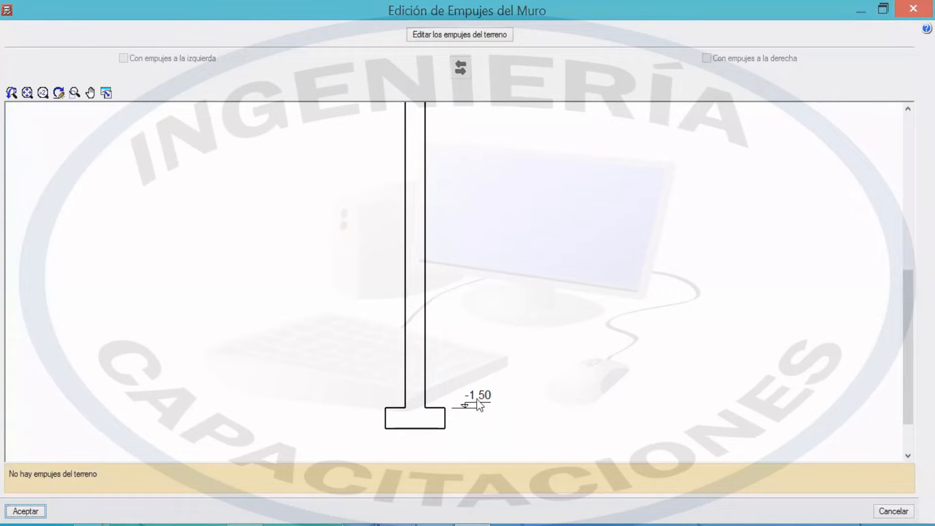
scroll(475, 370, "down", 2)
scroll(474, 117, "up", 1)
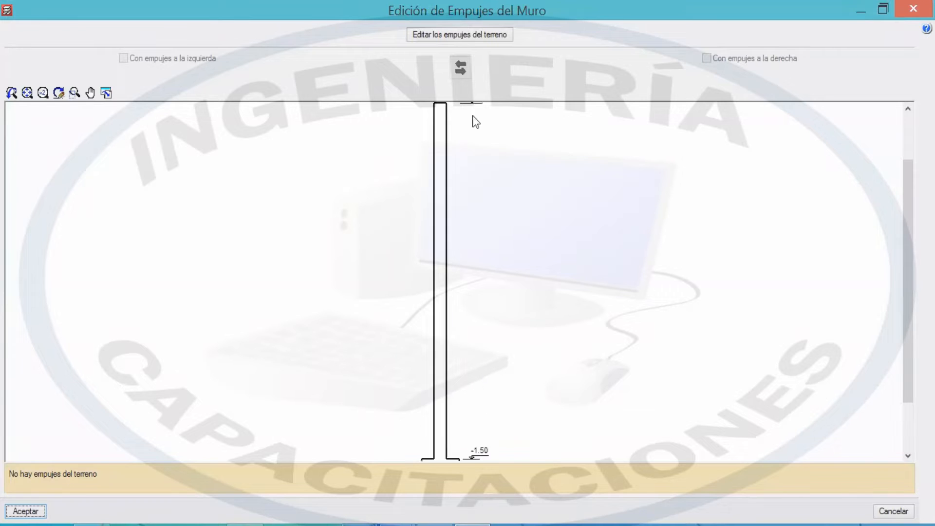
scroll(475, 104, "up", 1)
scroll(474, 101, "up", 2)
mouse_move(907, 203)
left_mouse_down()
mouse_move(907, 164)
mouse_move(906, 344)
mouse_move(907, 317)
left_mouse_up()
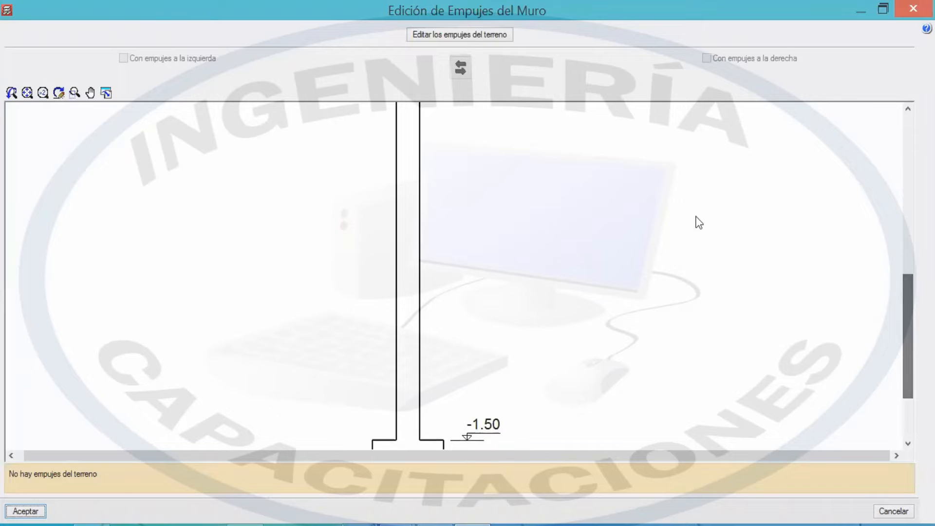
scroll(699, 213, "down", 2)
left_click_drag(645, 189, 619, 296)
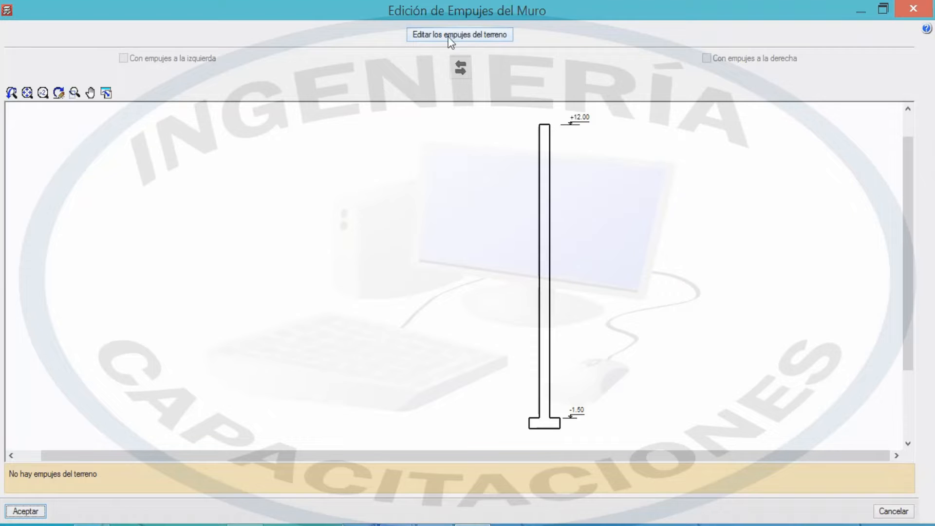
Open the additional earth pressure hypotheses from the wall's earth pressure editor.
left_click(482, 34)
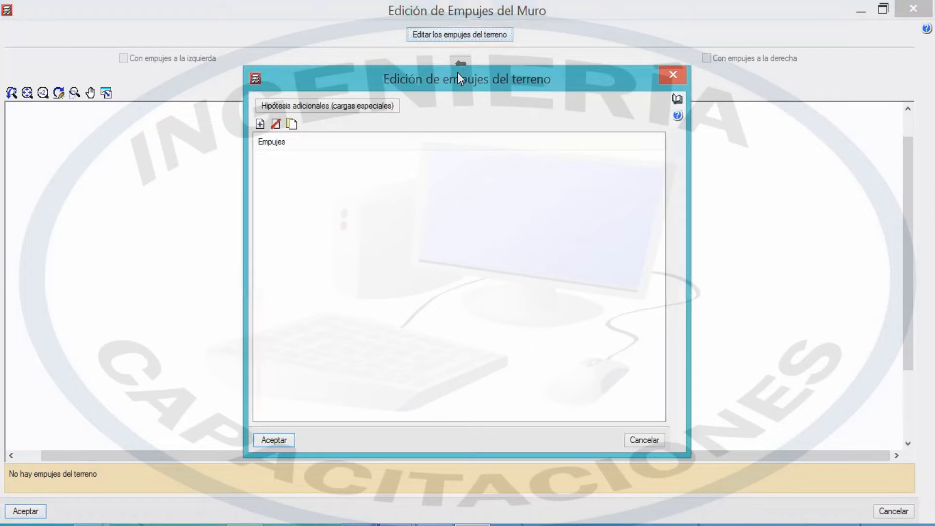
left_click_drag(458, 73, 630, 44)
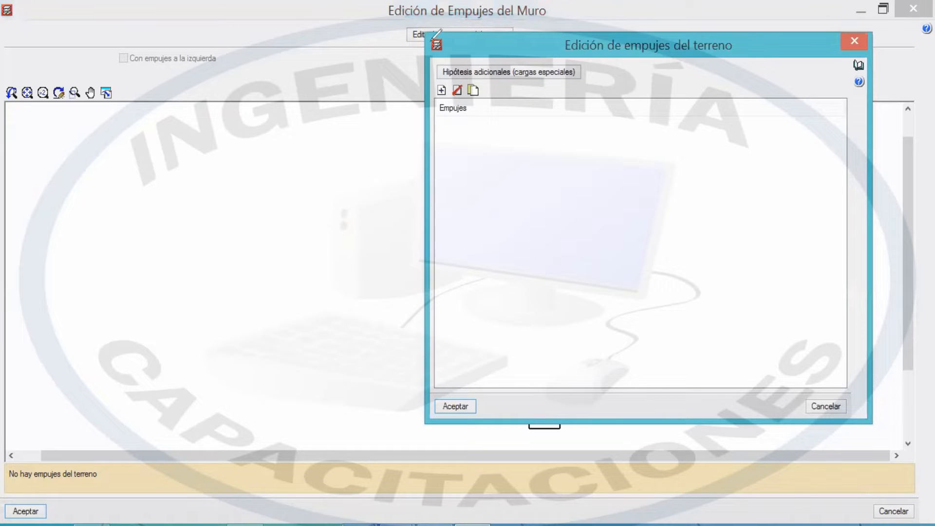
mouse_move(611, 60)
left_mouse_down()
mouse_move(477, 59)
mouse_move(463, 84)
mouse_move(590, 53)
mouse_move(579, 61)
left_mouse_up()
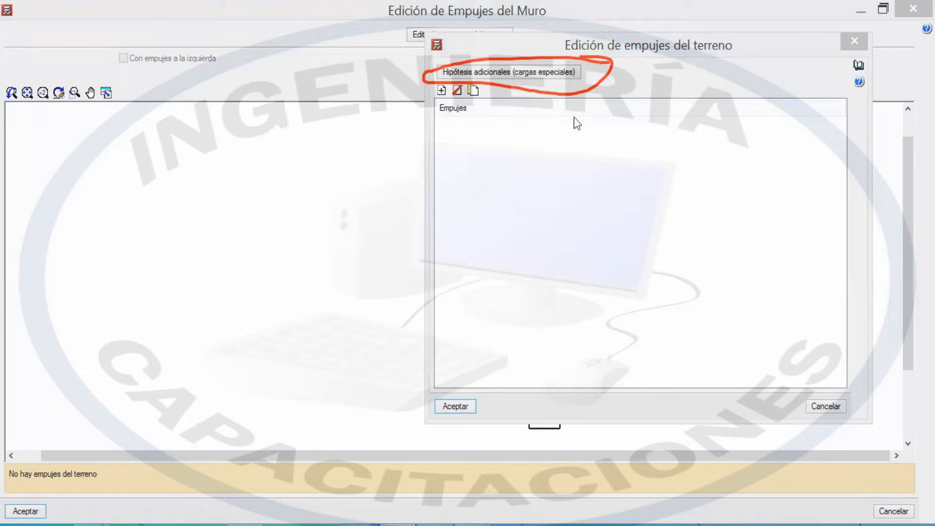
mouse_move(560, 193)
left_mouse_down()
mouse_move(543, 90)
mouse_move(554, 85)
left_mouse_up()
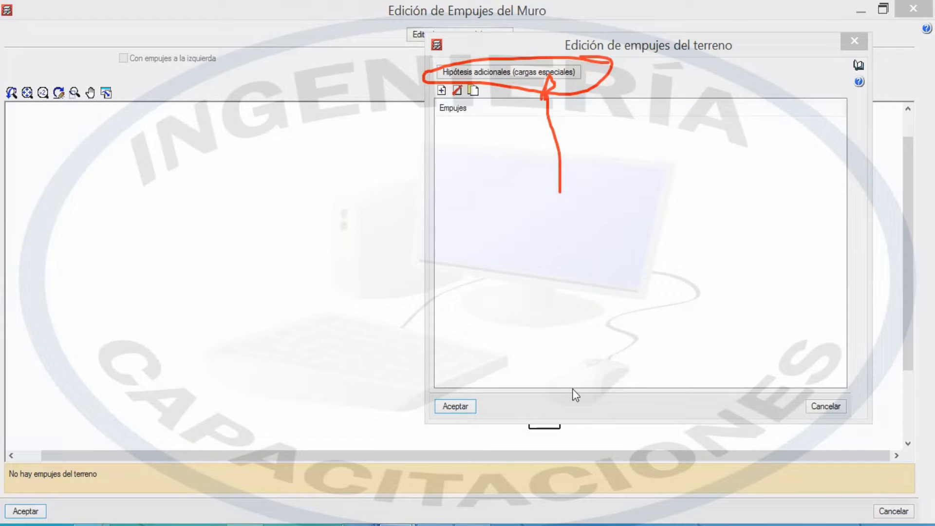
left_click(523, 77)
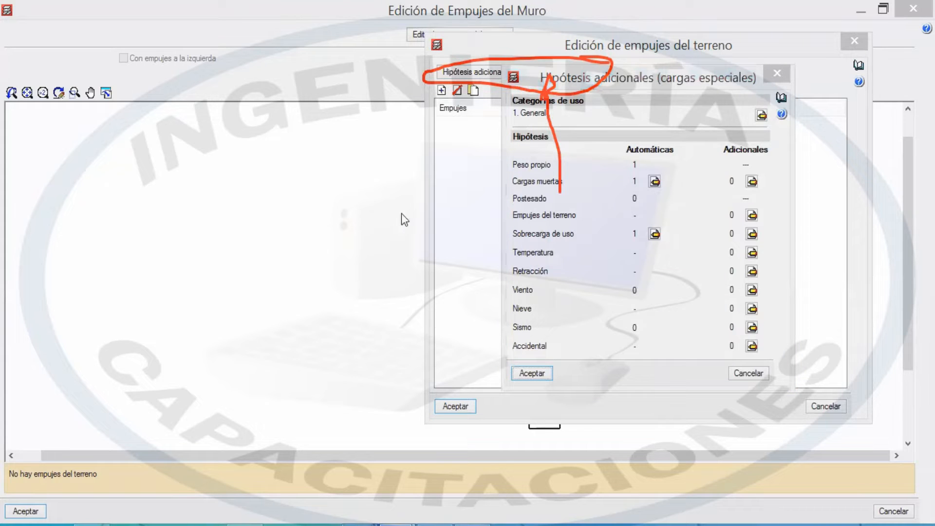
key("Escape")
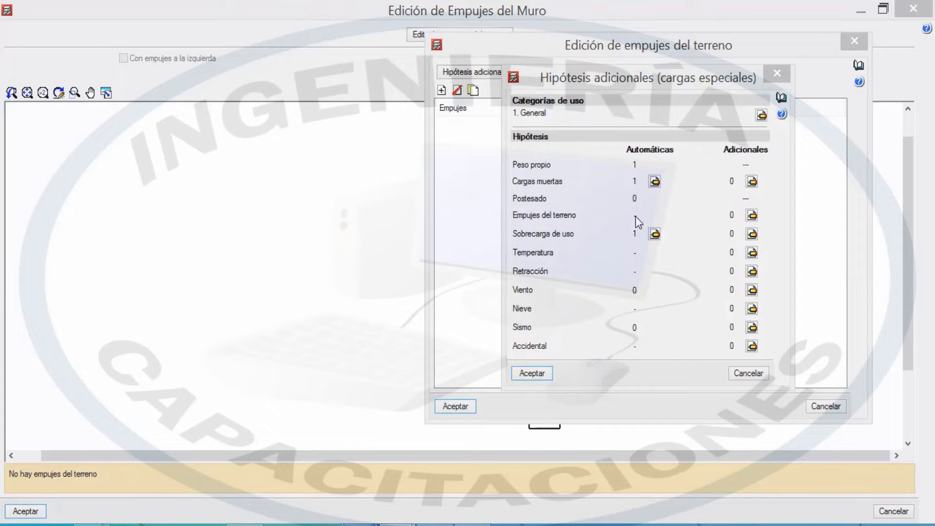
left_click(752, 216)
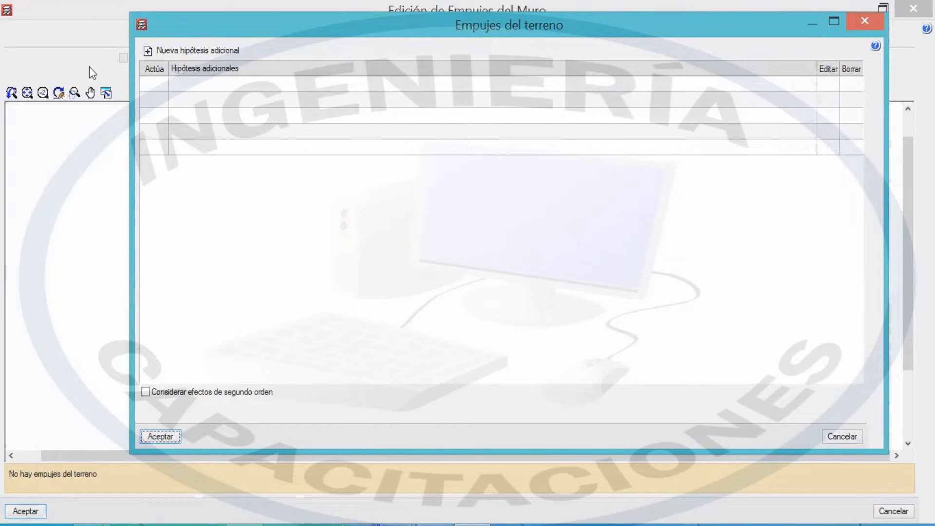
Start a new additional earth pressure hypothesis with the reference EMPUJE DE SUELO.
left_click(160, 52)
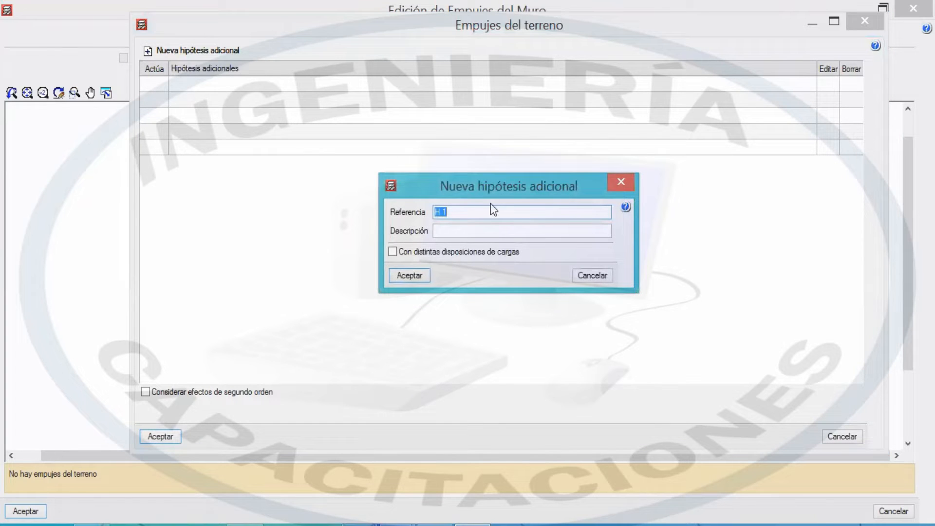
left_click_drag(502, 187, 565, 126)
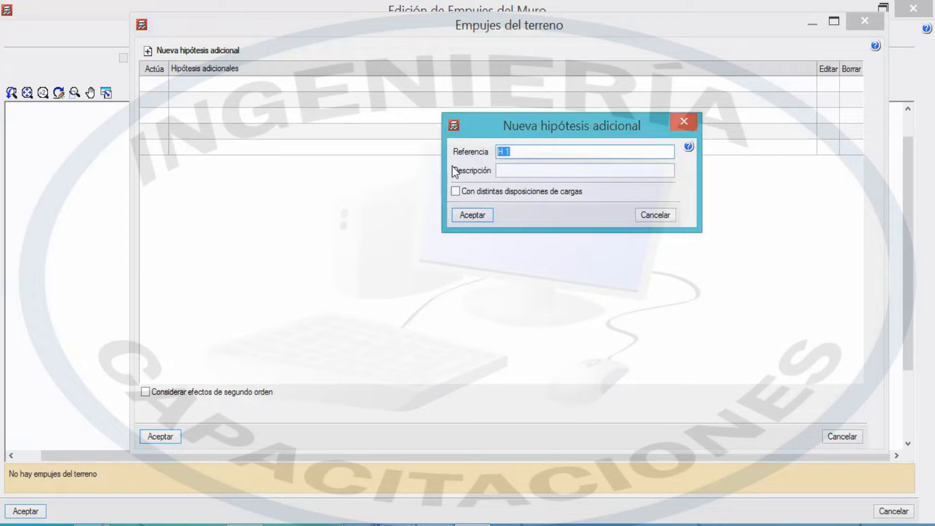
type("EMPUJE DE SUELO")
left_click_drag(516, 127, 369, 164)
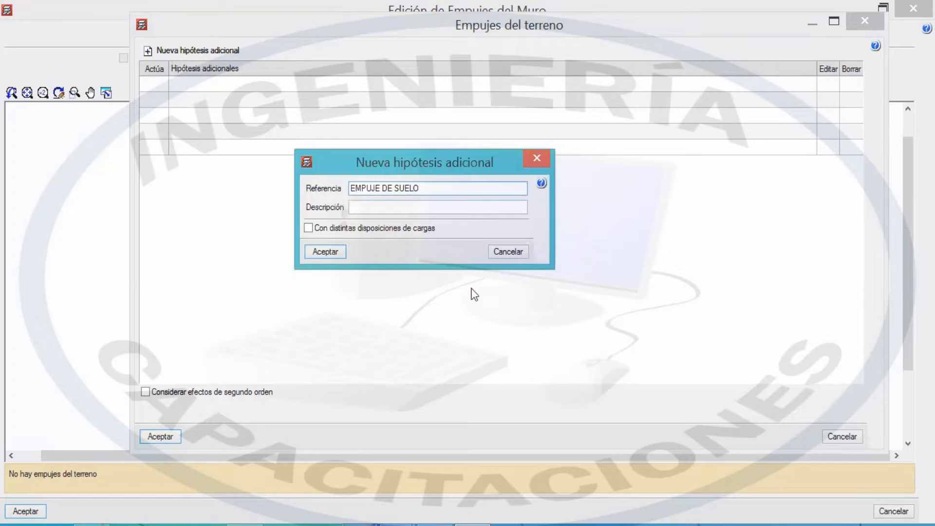
left_click(428, 388)
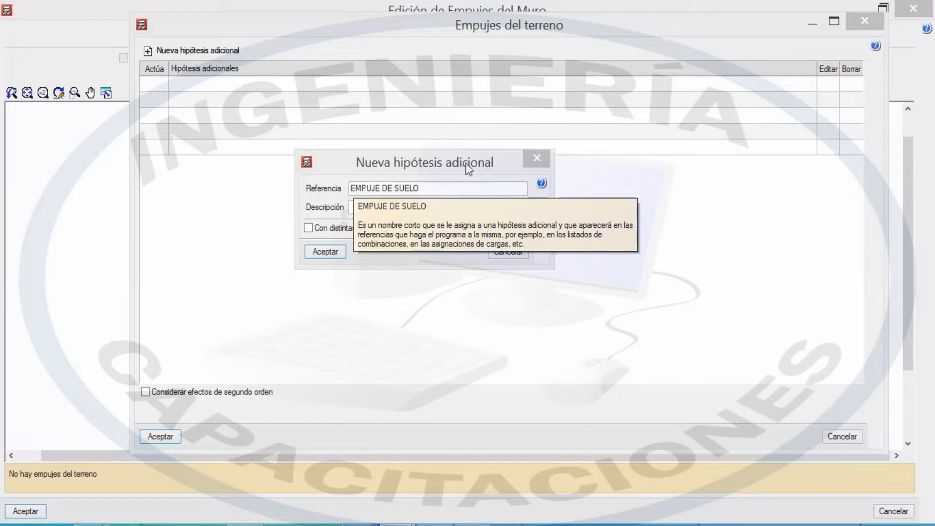
left_click(435, 188)
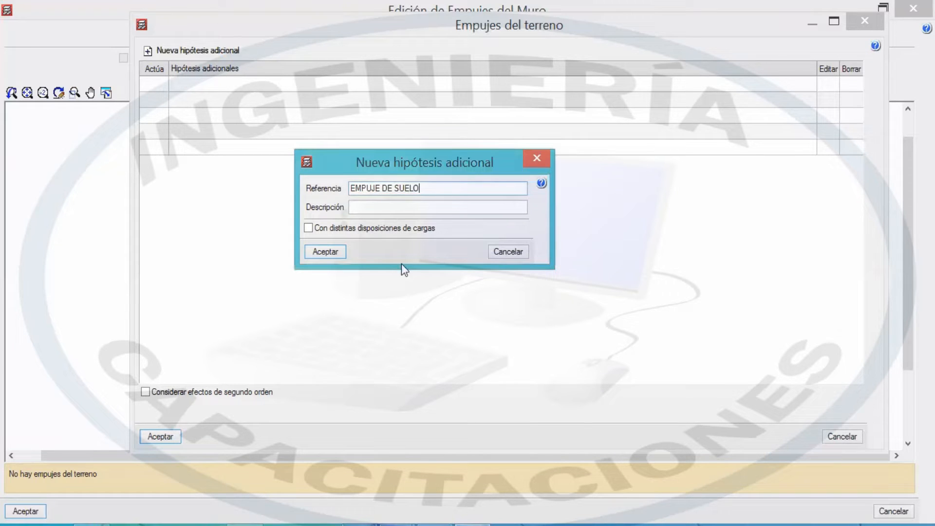
Enter H=1.5 m as the description of the new hypothesis.
left_click(388, 205)
type("H")
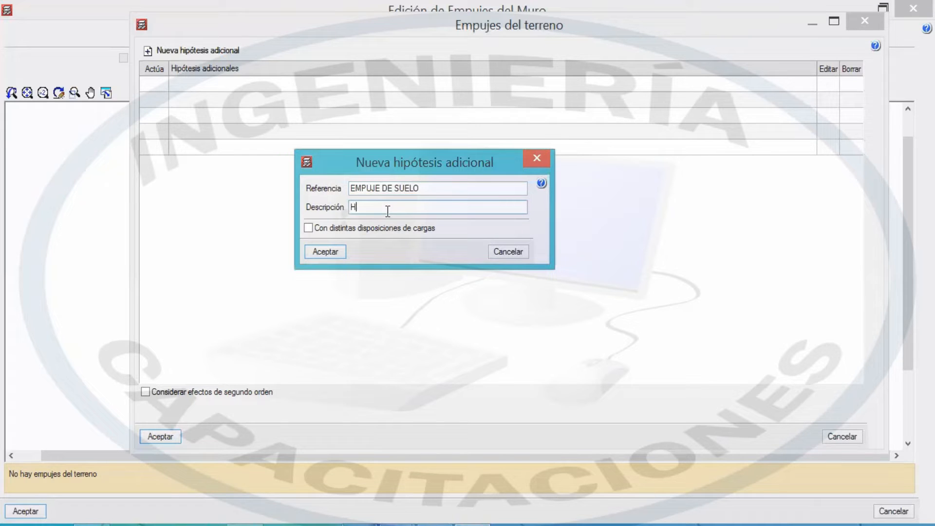
type("0")
type("=")
type("1.5 m")
key("ctrl+shift+d")
mouse_move(650, 350)
left_mouse_down()
mouse_move(705, 350)
mouse_move(713, 266)
left_mouse_up()
left_click_drag(632, 269, 719, 270)
mouse_move(659, 276)
left_mouse_down()
mouse_move(667, 289)
mouse_move(683, 287)
left_mouse_up()
mouse_move(739, 264)
left_mouse_down()
mouse_move(755, 265)
mouse_move(749, 354)
mouse_move(764, 344)
left_mouse_up()
left_click_drag(742, 271, 756, 259)
left_click_drag(790, 335, 796, 316)
left_click_drag(818, 319, 811, 336)
key("Escape")
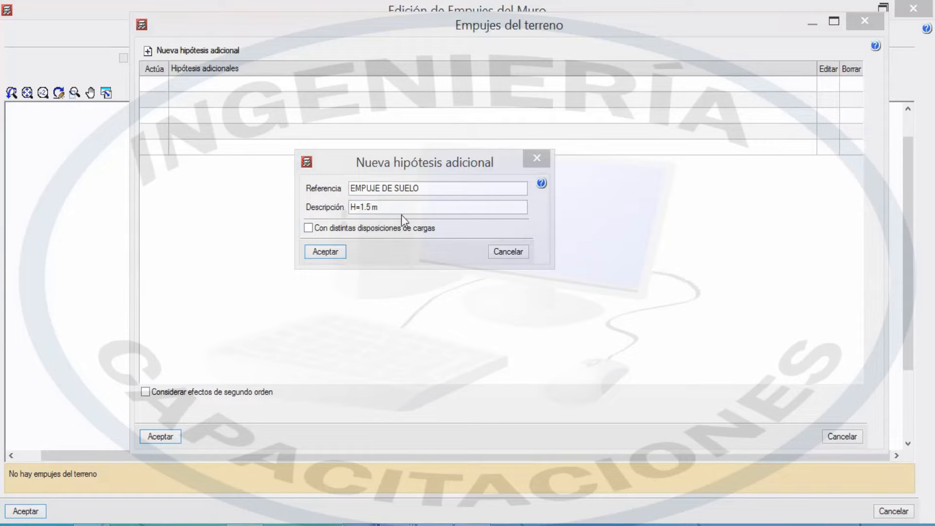
Enable different load arrangements for the EMPUJE DE SUELO hypothesis.
left_click(394, 205)
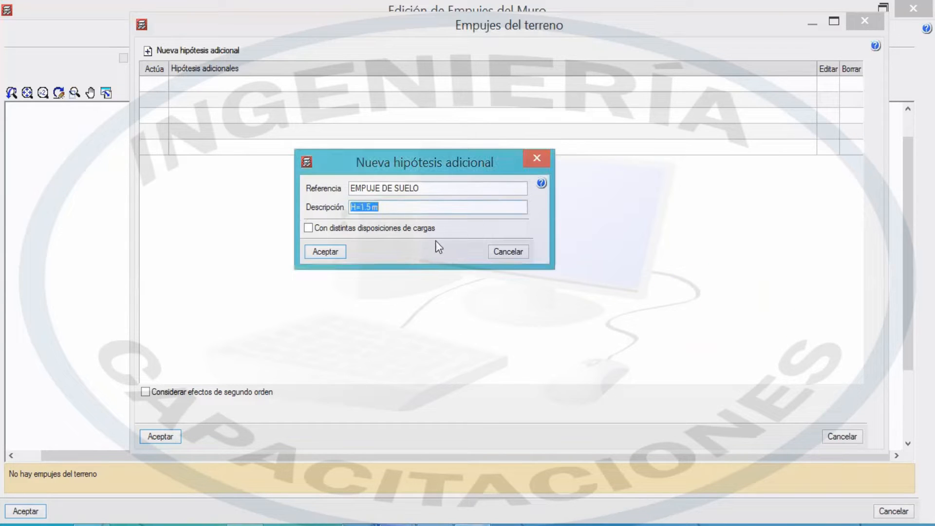
left_click_drag(480, 164, 419, 187)
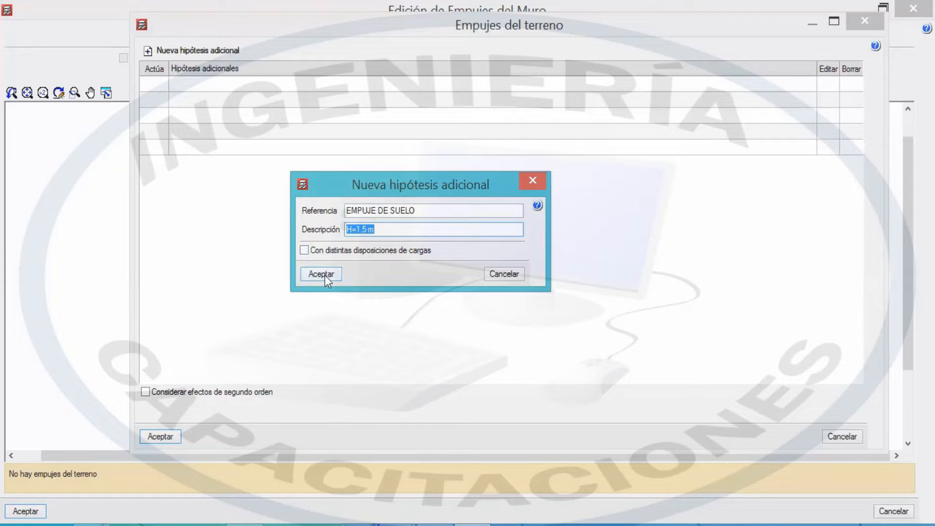
left_click_drag(346, 181, 325, 144)
left_click(263, 237)
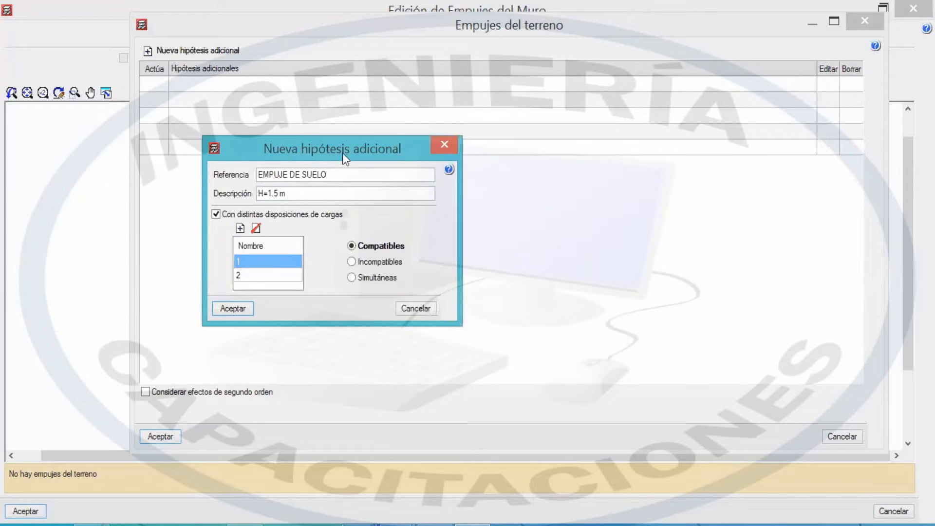
key("ctrl+shift+d")
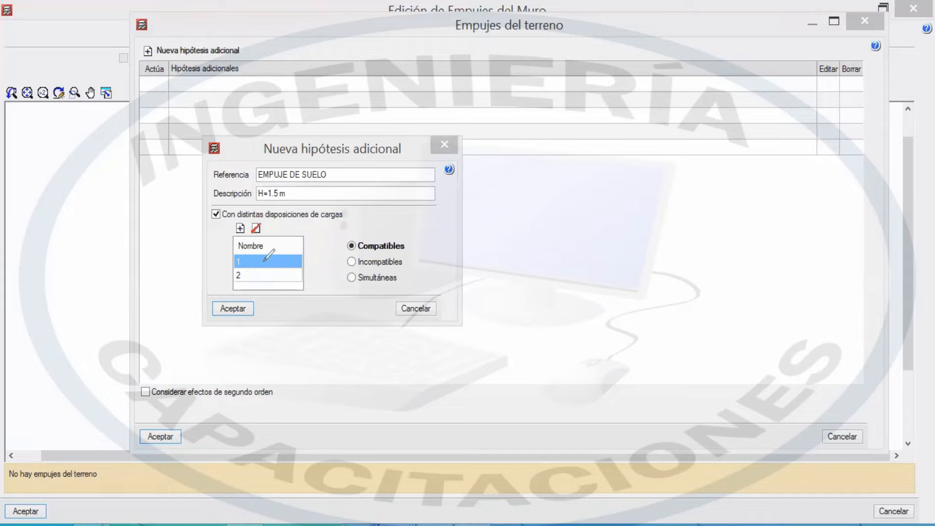
mouse_move(255, 265)
left_mouse_down()
mouse_move(267, 253)
mouse_move(268, 269)
left_mouse_up()
left_click_drag(251, 262, 264, 255)
mouse_move(304, 225)
left_mouse_down()
mouse_move(315, 265)
mouse_move(309, 287)
left_mouse_up()
mouse_move(268, 32)
left_mouse_down()
mouse_move(236, 32)
mouse_move(280, 65)
mouse_move(271, 43)
left_mouse_up()
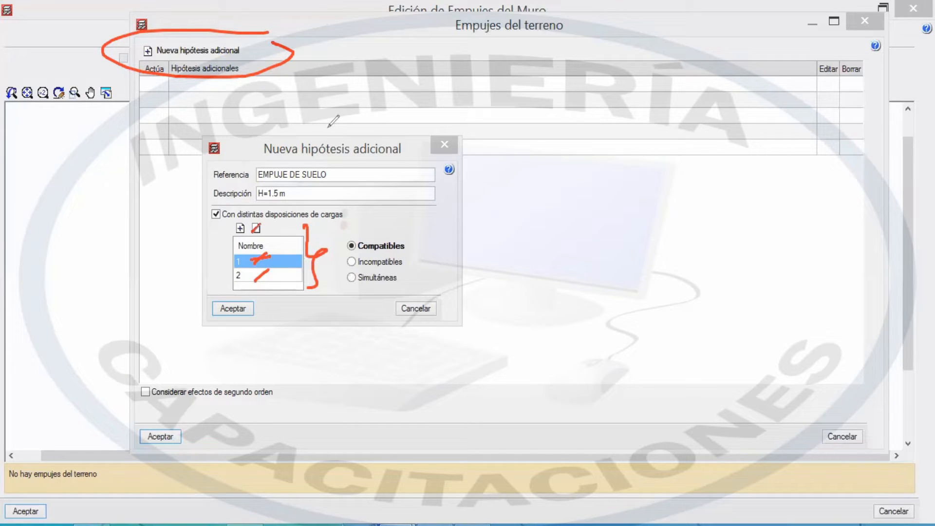
mouse_move(540, 200)
left_mouse_down()
mouse_move(648, 304)
mouse_move(821, 355)
left_mouse_up()
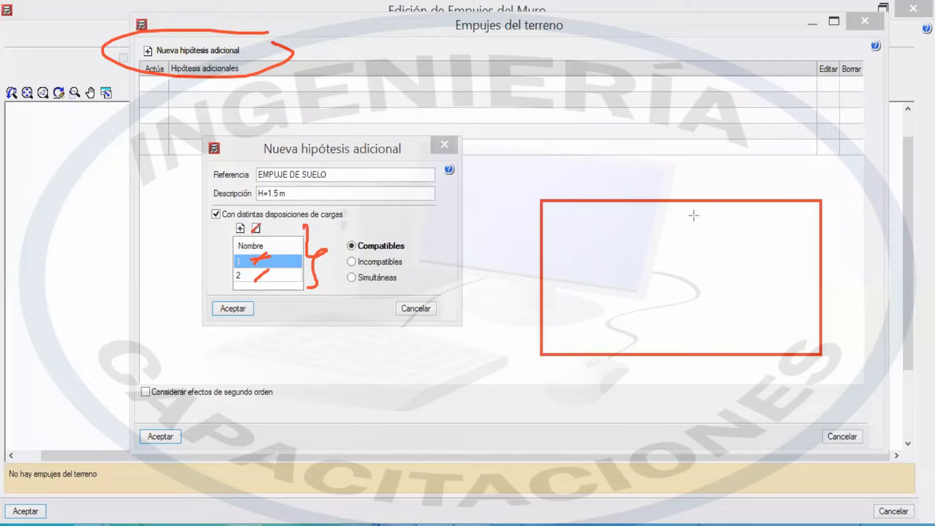
left_click_drag(677, 201, 677, 356)
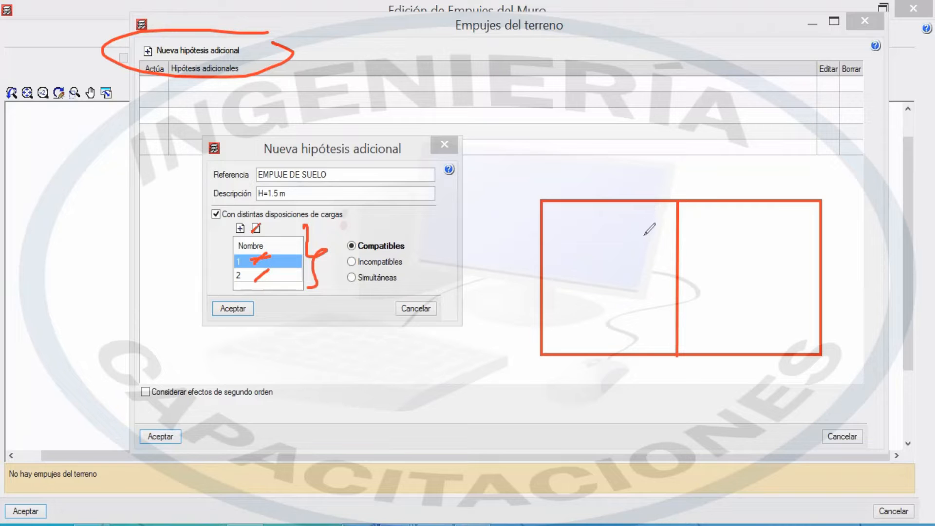
left_click_drag(652, 218, 671, 214)
left_click_drag(648, 243, 669, 250)
mouse_move(652, 286)
left_mouse_down()
mouse_move(670, 285)
mouse_move(666, 296)
mouse_move(672, 282)
left_mouse_up()
left_click_drag(579, 177, 590, 177)
mouse_move(582, 178)
left_mouse_down()
mouse_move(583, 191)
mouse_move(606, 174)
mouse_move(597, 192)
mouse_move(607, 193)
left_mouse_up()
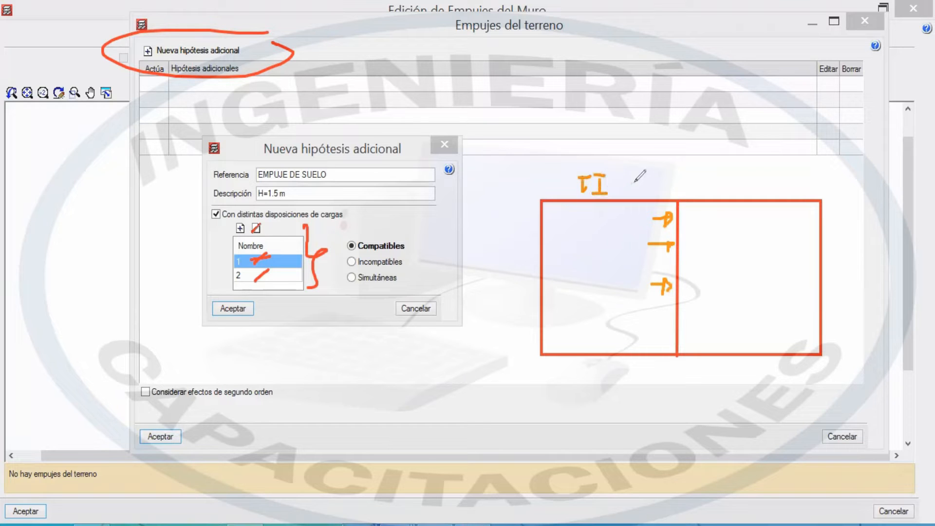
left_click_drag(701, 175, 728, 174)
mouse_move(720, 174)
left_mouse_down()
mouse_move(716, 187)
mouse_move(745, 181)
left_mouse_up()
left_click_drag(680, 305, 692, 307)
mouse_move(685, 265)
left_mouse_down()
mouse_move(700, 262)
mouse_move(677, 270)
left_mouse_up()
mouse_move(686, 231)
left_mouse_down()
mouse_move(706, 230)
mouse_move(688, 237)
left_mouse_up()
mouse_move(681, 332)
left_mouse_down()
mouse_move(698, 329)
mouse_move(667, 334)
left_mouse_up()
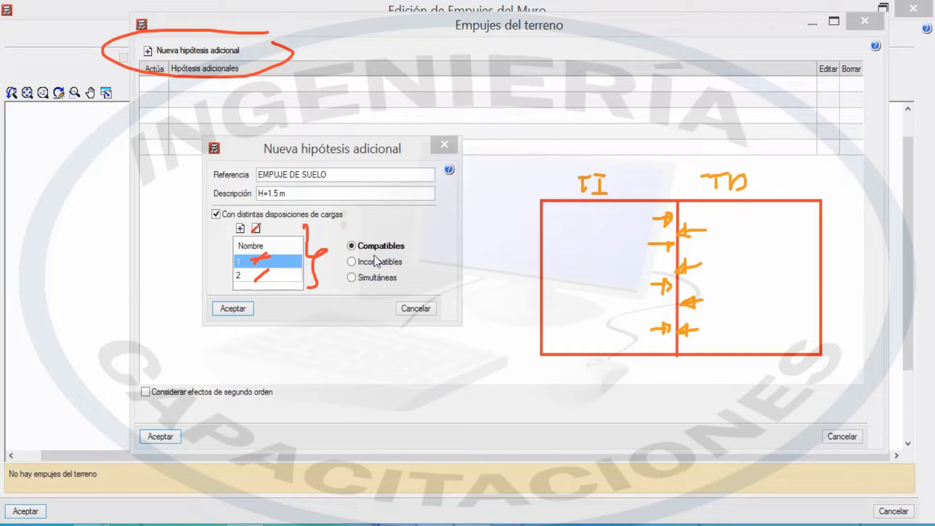
mouse_move(679, 205)
left_mouse_down()
mouse_move(672, 350)
mouse_move(687, 207)
mouse_move(679, 204)
left_mouse_up()
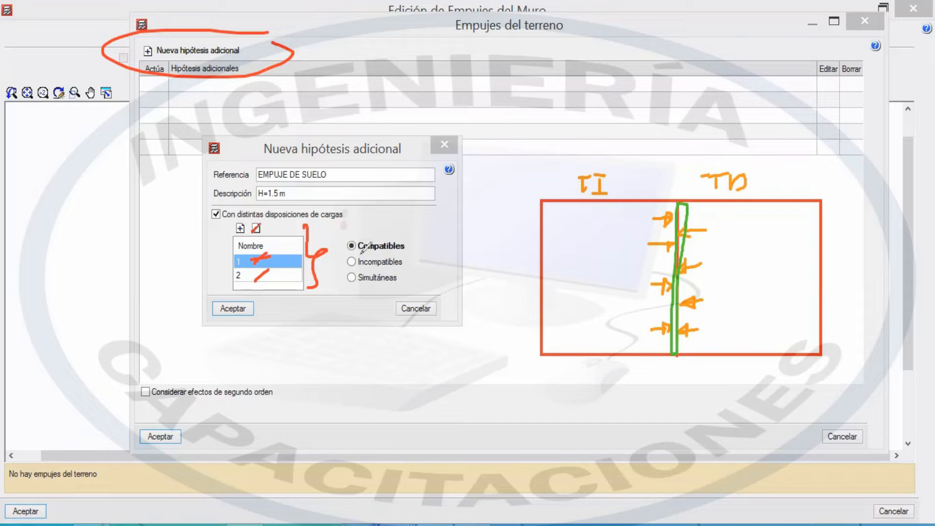
left_click_drag(351, 251, 404, 250)
left_click_drag(349, 269, 405, 267)
left_click_drag(343, 284, 427, 278)
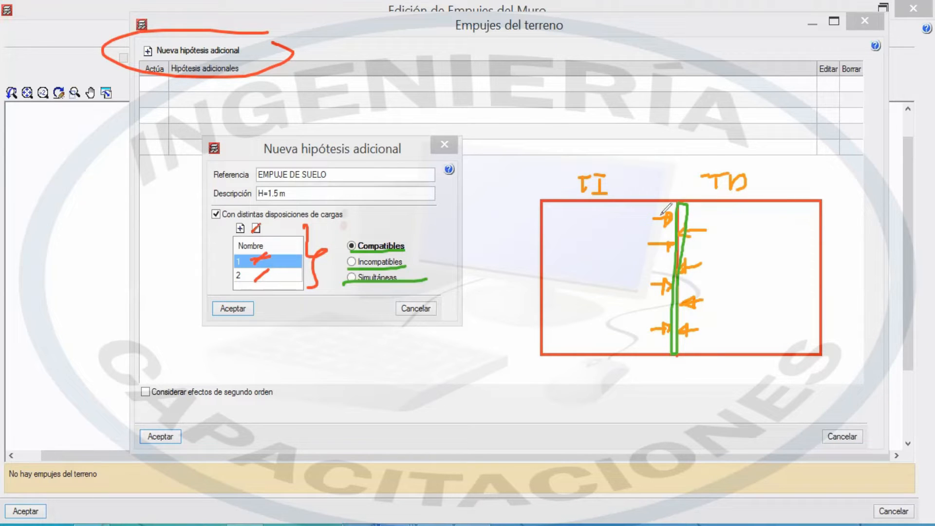
mouse_move(644, 222)
left_mouse_down()
mouse_move(668, 222)
mouse_move(665, 249)
left_mouse_up()
left_click_drag(649, 200, 652, 125)
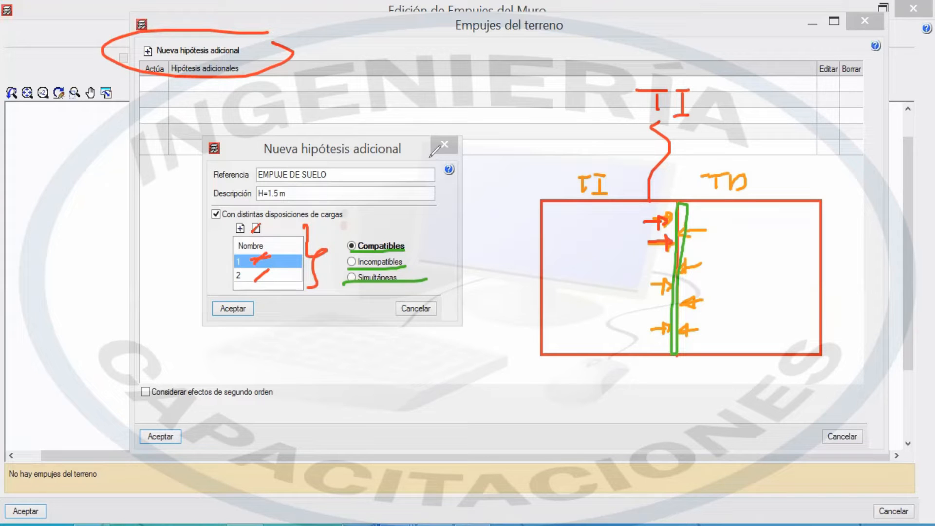
mouse_move(691, 287)
left_mouse_down()
mouse_move(784, 181)
mouse_move(797, 145)
left_mouse_up()
mouse_move(793, 161)
left_mouse_down()
mouse_move(789, 168)
mouse_move(803, 153)
mouse_move(803, 166)
left_mouse_up()
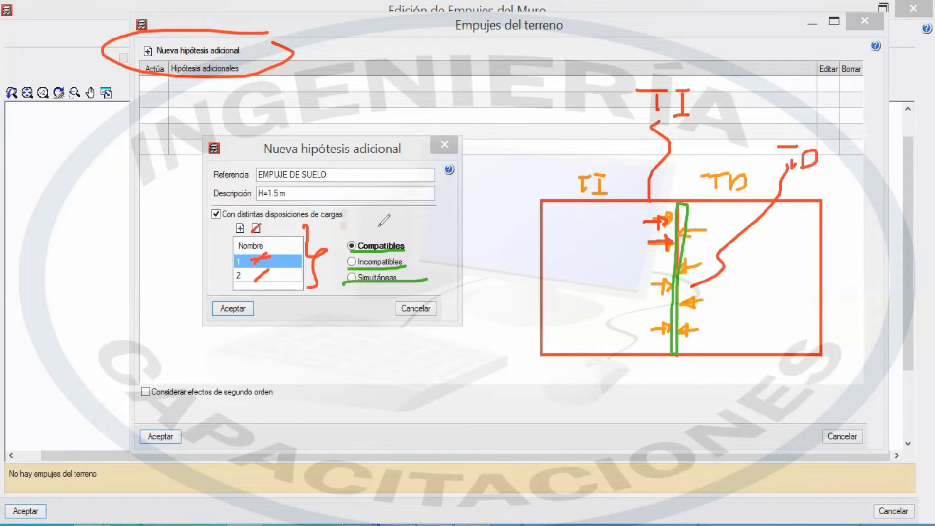
left_click_drag(350, 252, 405, 253)
mouse_move(385, 338)
left_mouse_down()
mouse_move(406, 337)
mouse_move(392, 361)
mouse_move(427, 336)
mouse_move(419, 361)
mouse_move(430, 361)
left_mouse_up()
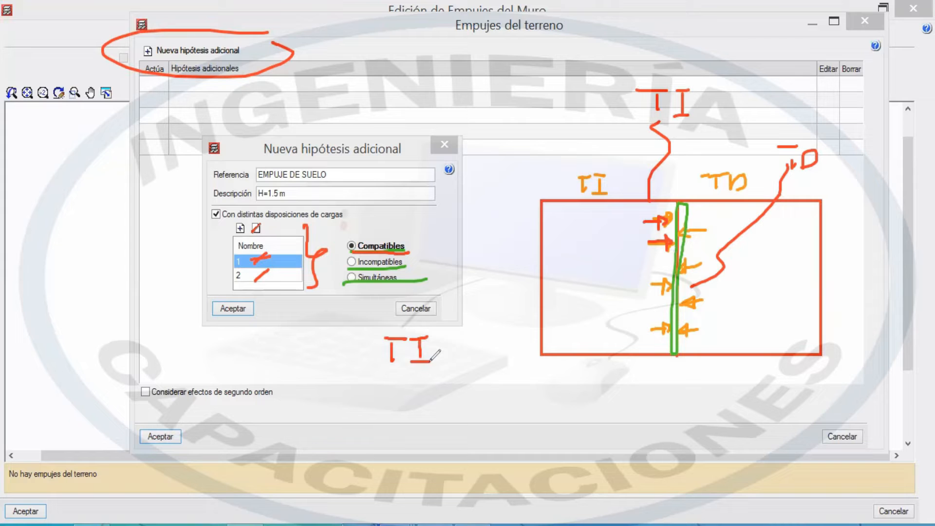
mouse_move(362, 335)
left_mouse_down()
mouse_move(351, 384)
mouse_move(357, 437)
mouse_move(366, 440)
left_mouse_up()
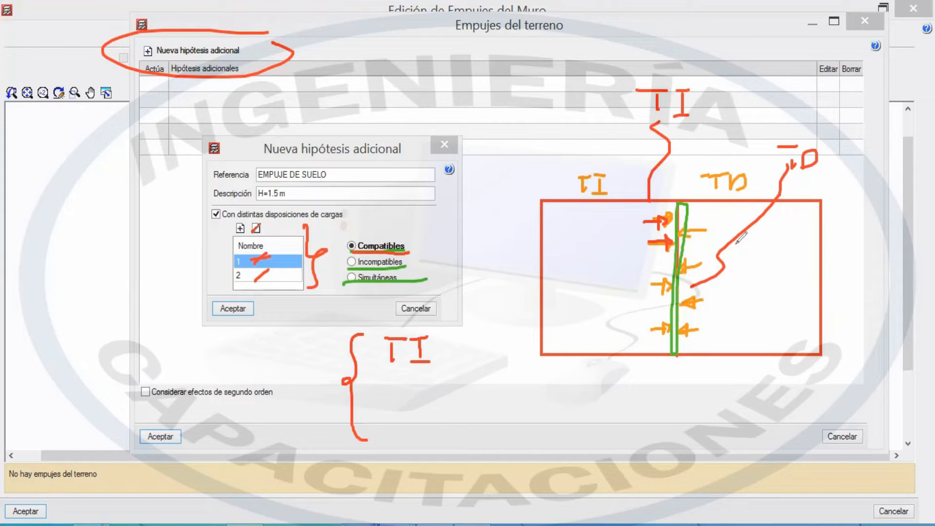
mouse_move(388, 375)
left_mouse_down()
mouse_move(406, 374)
mouse_move(400, 387)
mouse_move(421, 392)
mouse_move(433, 373)
mouse_move(422, 393)
left_mouse_up()
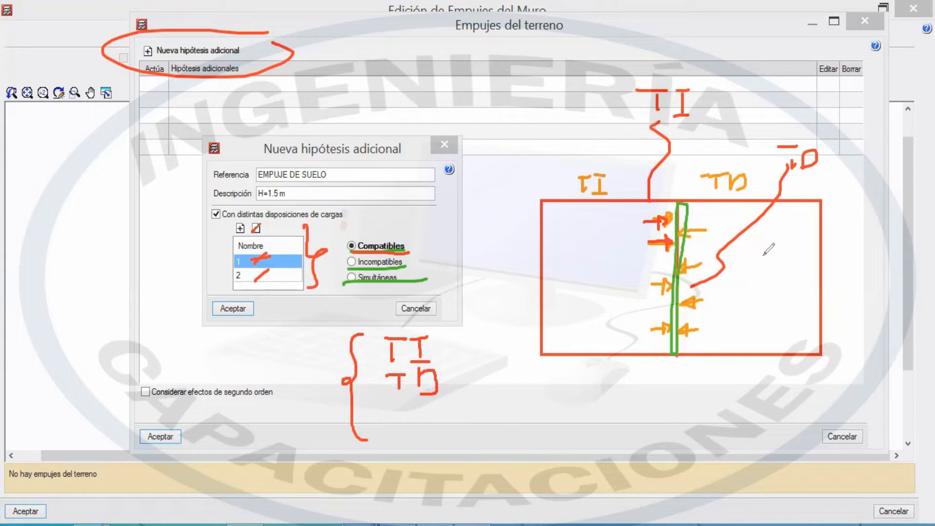
left_click_drag(384, 407, 414, 406)
left_click_drag(399, 408, 400, 429)
mouse_move(423, 405)
left_mouse_down()
mouse_move(422, 427)
mouse_move(444, 420)
left_mouse_up()
left_click_drag(437, 414, 472, 399)
mouse_move(467, 400)
left_mouse_down()
mouse_move(468, 429)
mouse_move(489, 410)
mouse_move(478, 428)
left_mouse_up()
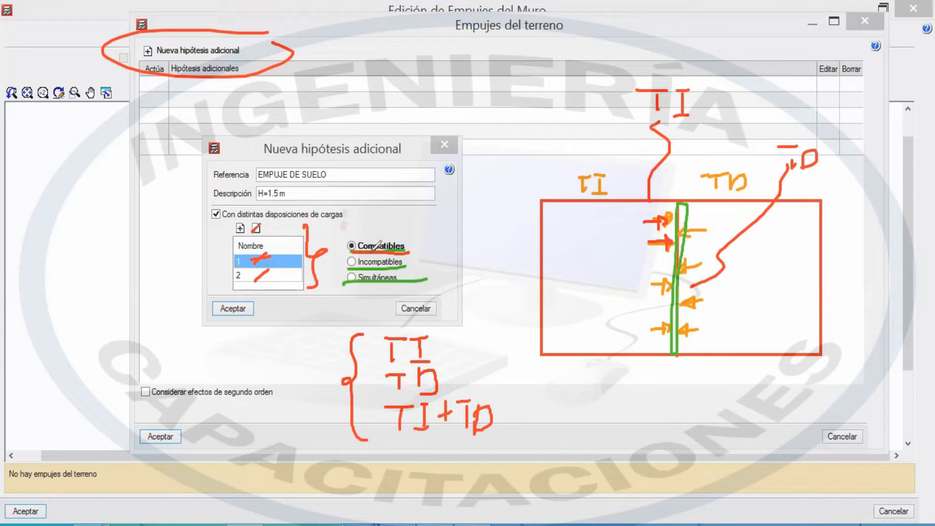
mouse_move(425, 230)
left_mouse_down()
mouse_move(408, 246)
mouse_move(417, 263)
left_mouse_up()
left_click_drag(348, 267, 405, 267)
mouse_move(369, 262)
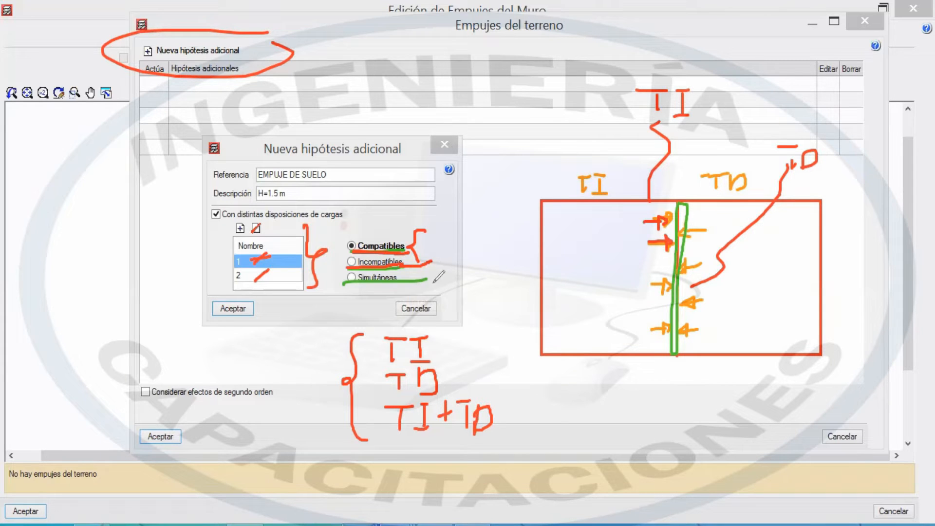
Annotate the Incompatibles option with a curve leading to a bracketed handwritten list of TI and TD.
mouse_move(411, 261)
left_mouse_down()
mouse_move(608, 400)
mouse_move(642, 372)
mouse_move(631, 393)
mouse_move(652, 398)
left_mouse_up()
left_click_drag(608, 361, 623, 452)
mouse_move(634, 418)
left_mouse_down()
mouse_move(647, 417)
mouse_move(639, 434)
mouse_move(656, 444)
left_mouse_up()
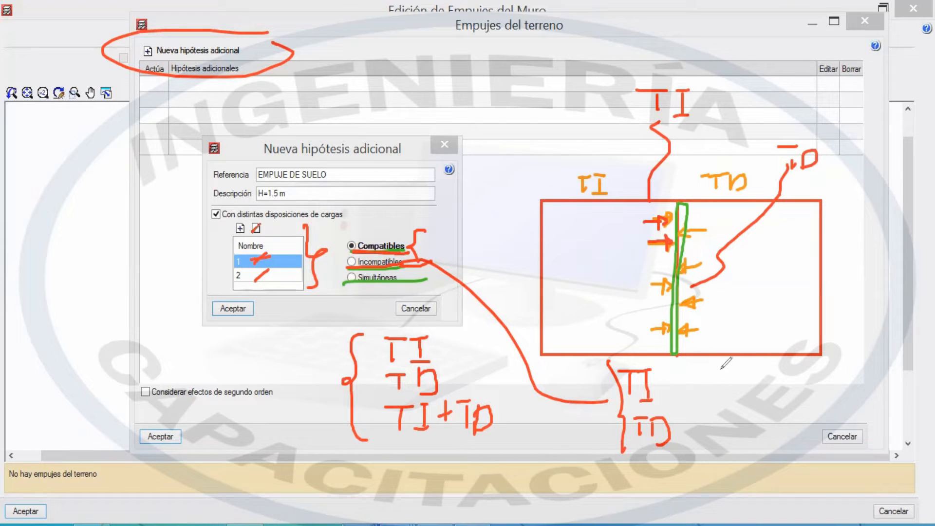
left_click(682, 370)
Underline the Simultáneas option and link it with a curve to a handwritten TI+TD note, adding a stroke beneath.
left_click_drag(346, 281, 407, 280)
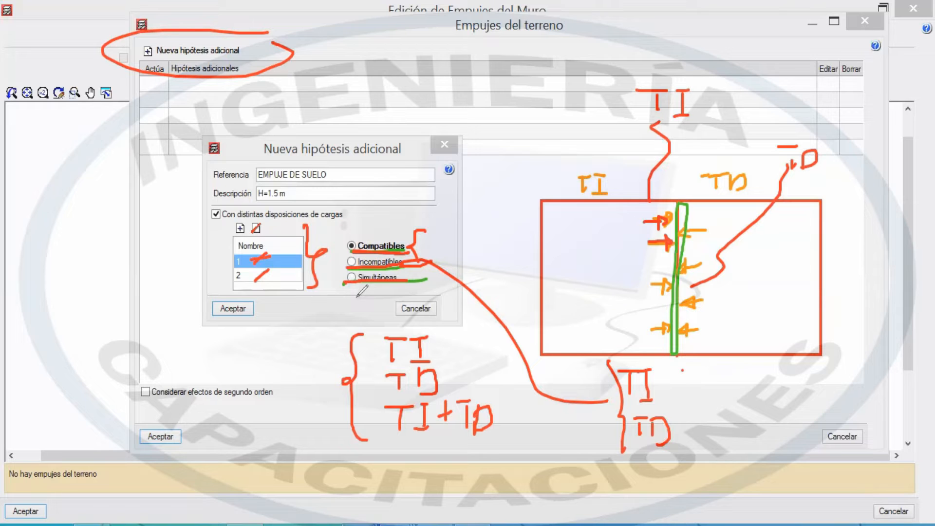
left_click_drag(345, 281, 317, 314)
left_click_drag(198, 353, 191, 365)
mouse_move(87, 363)
left_mouse_down()
mouse_move(122, 363)
mouse_move(107, 402)
left_mouse_up()
mouse_move(126, 365)
left_mouse_down()
mouse_move(146, 364)
mouse_move(138, 400)
mouse_move(162, 401)
left_mouse_up()
mouse_move(178, 360)
left_mouse_down()
mouse_move(177, 395)
mouse_move(222, 369)
mouse_move(210, 398)
left_mouse_up()
left_click_drag(224, 375, 225, 398)
mouse_move(227, 369)
left_mouse_down()
mouse_move(254, 373)
mouse_move(230, 404)
left_mouse_up()
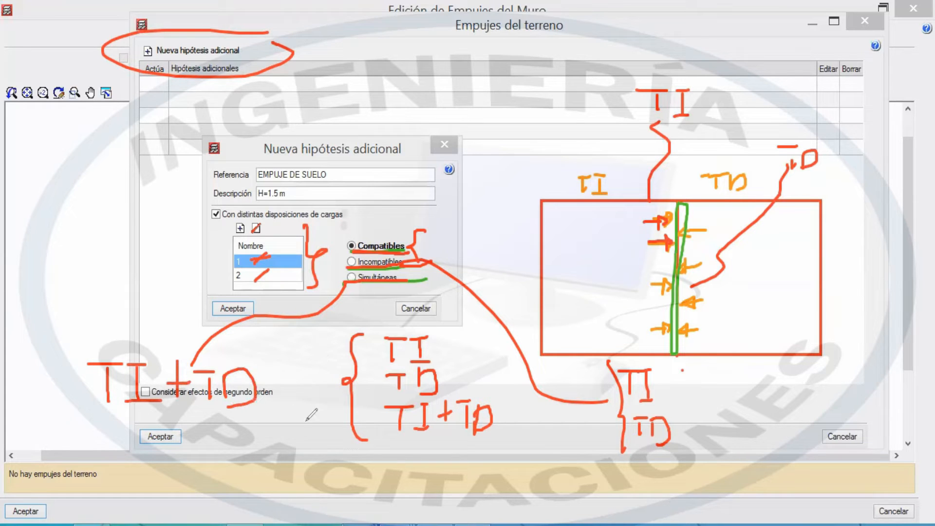
left_click_drag(214, 405, 146, 450)
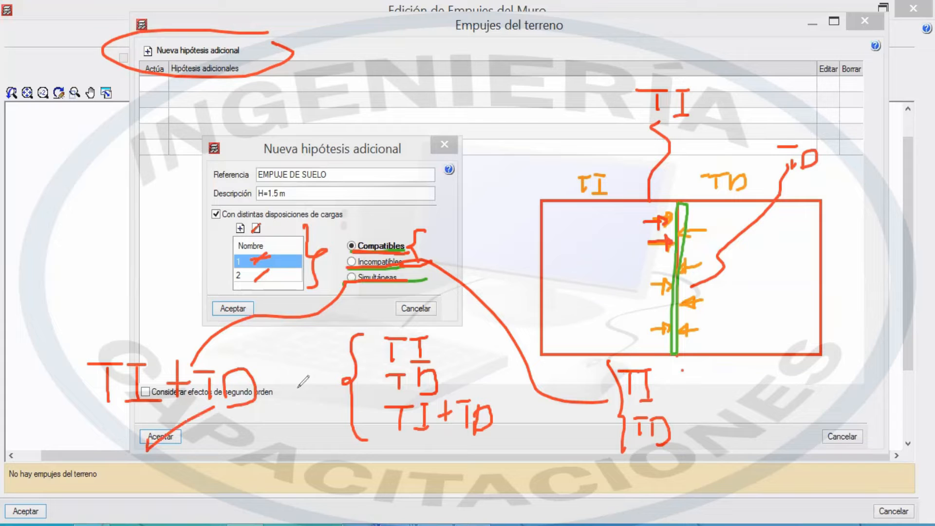
Mark the Compatibles and Incompatibles combination lists with diagonal strokes and clear all annotations from the screen.
left_click_drag(429, 497, 501, 442)
left_click_drag(700, 497, 749, 445)
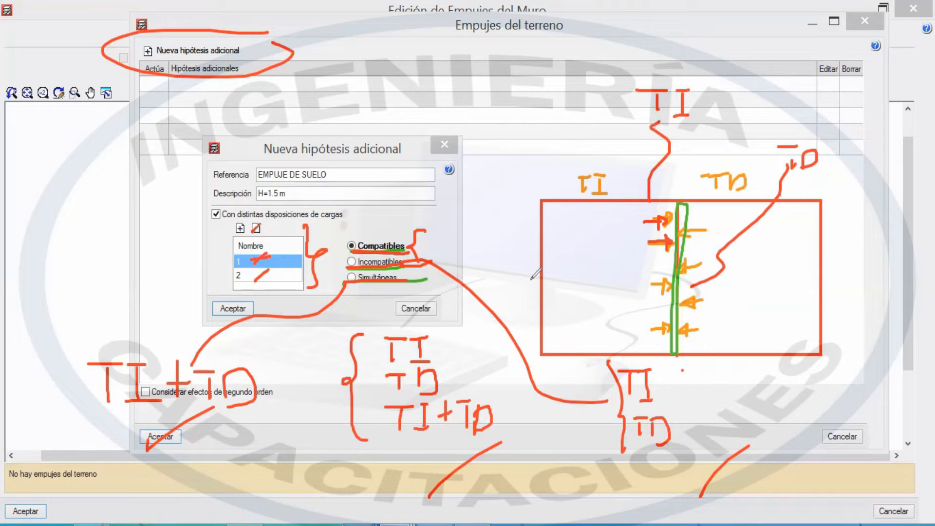
left_click_drag(416, 244, 451, 215)
left_click(386, 36)
Underline the Incompatibles option and read its contextual help in the new additional hypothesis dialog.
left_click_drag(349, 267, 409, 258)
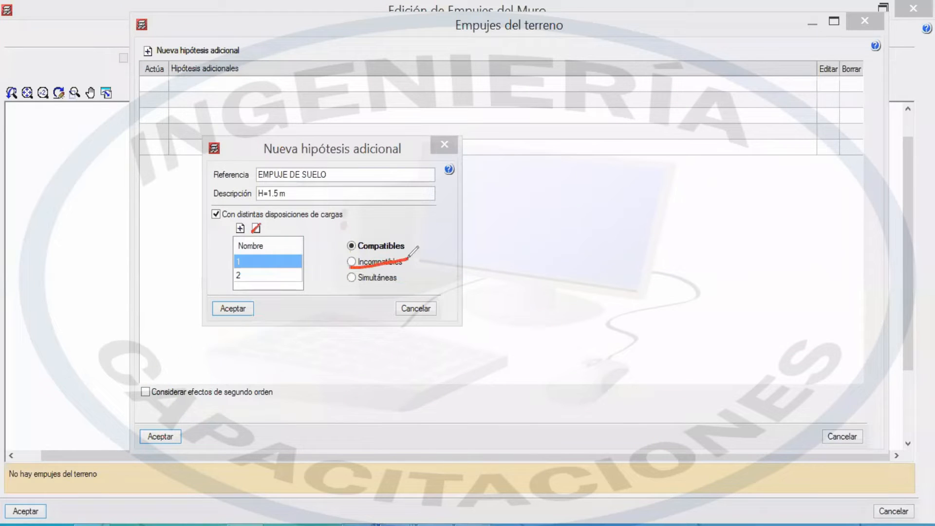
left_click(449, 169)
mouse_move(407, 265)
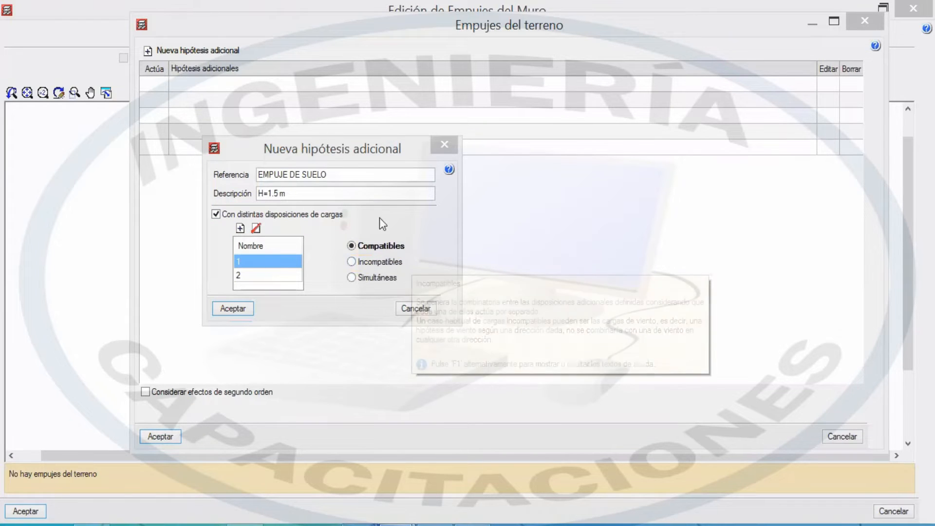
left_click_drag(360, 150, 377, 149)
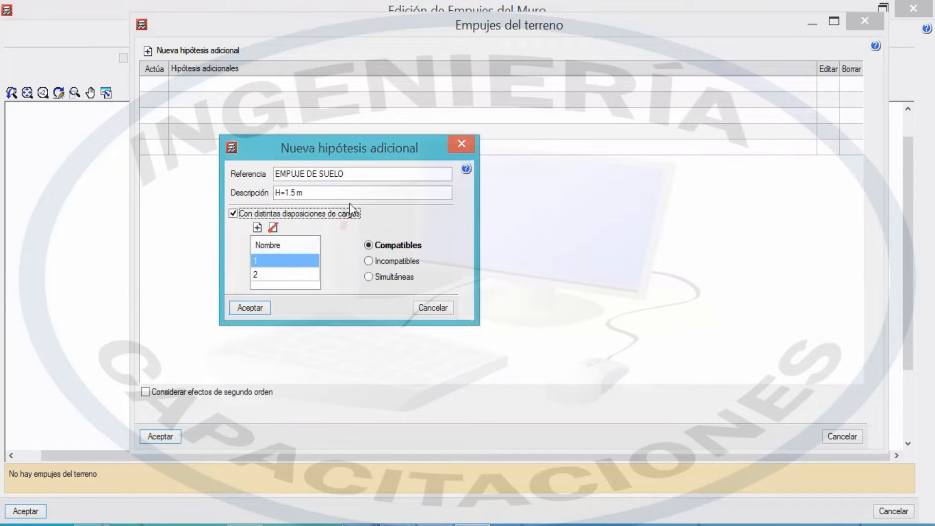
key("ctrl+2")
mouse_move(615, 228)
left_mouse_down()
mouse_move(615, 311)
mouse_move(729, 309)
mouse_move(726, 219)
left_mouse_up()
mouse_move(574, 274)
left_mouse_down()
mouse_move(603, 273)
mouse_move(598, 281)
mouse_move(605, 273)
mouse_move(609, 302)
mouse_move(596, 313)
mouse_move(613, 306)
left_mouse_up()
mouse_move(571, 241)
left_mouse_down()
mouse_move(603, 241)
mouse_move(598, 258)
left_mouse_up()
key("e")
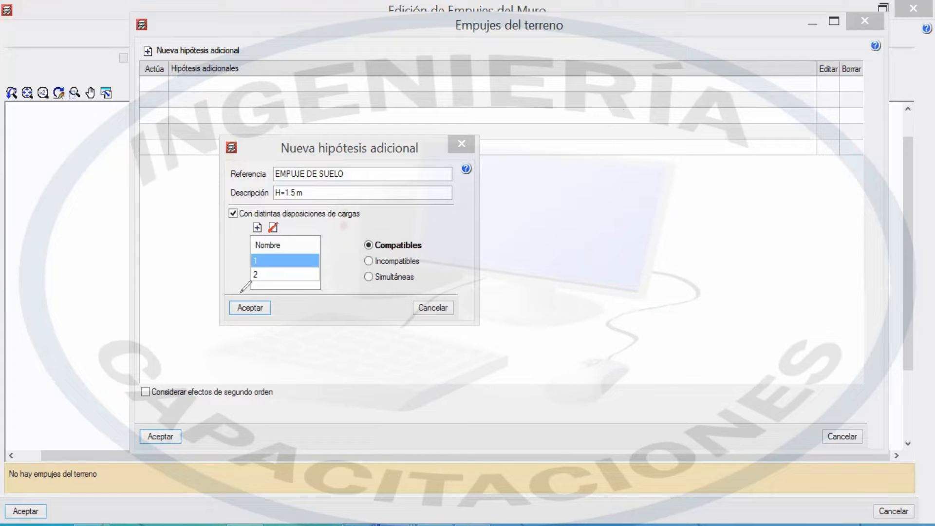
Turn off distinct load arrangements for the EMPUJE DE SUELO hypothesis and accept it as an additional earth pressure hypothesis.
left_click_drag(246, 227, 368, 227)
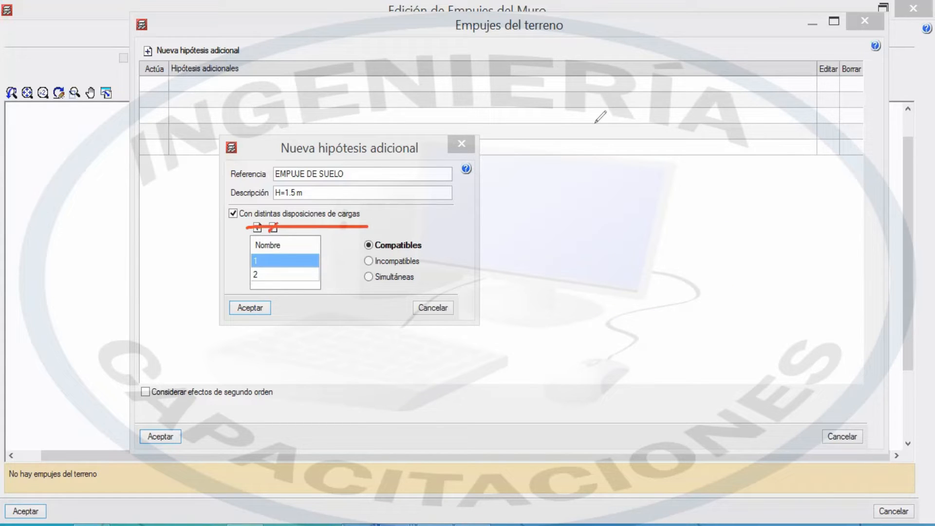
left_click(234, 214)
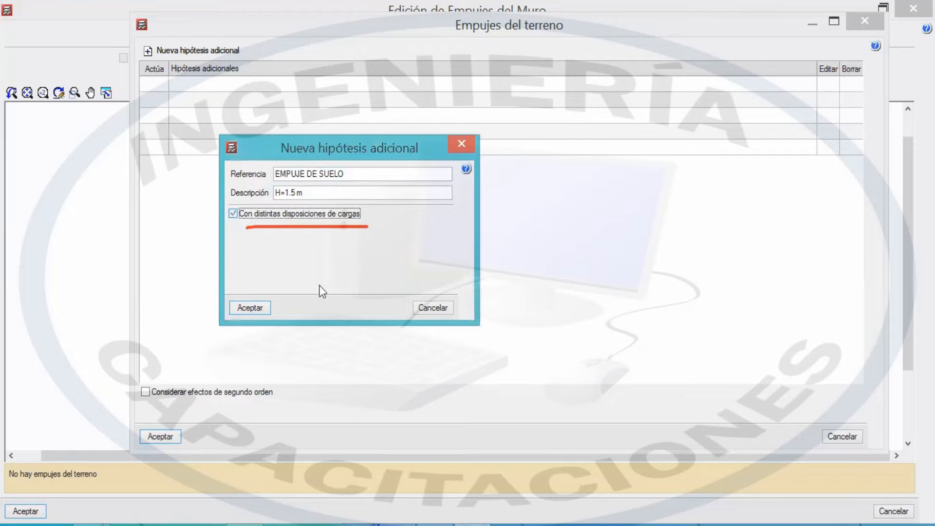
left_click(260, 305)
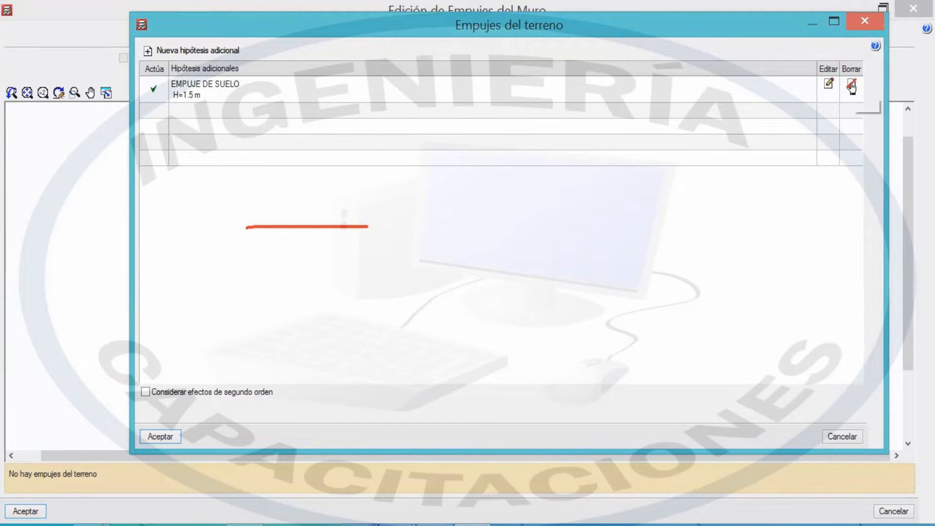
left_click(151, 434)
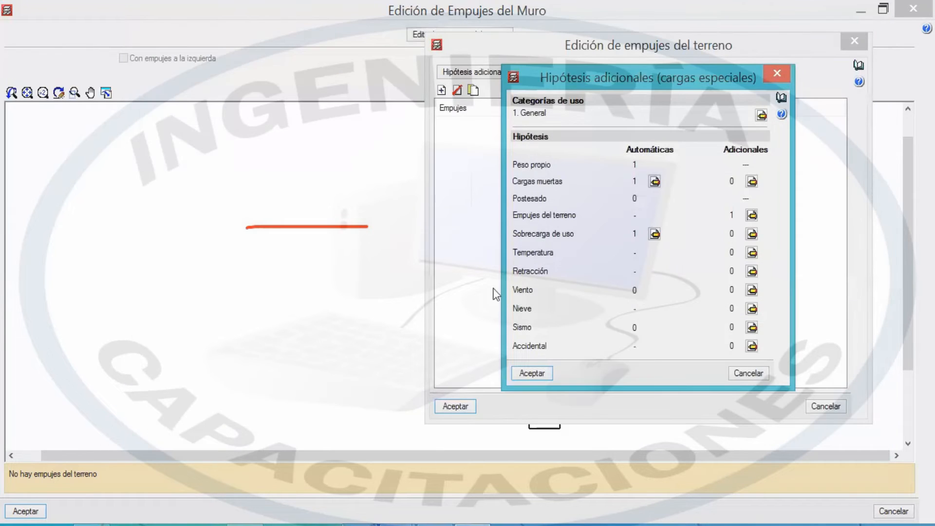
Circle the additional count for Empujes del terreno, clear the annotation, and accept the additional hypotheses.
left_click(474, 126)
mouse_move(743, 203)
left_mouse_down()
mouse_move(724, 209)
mouse_move(738, 220)
mouse_move(745, 206)
left_mouse_up()
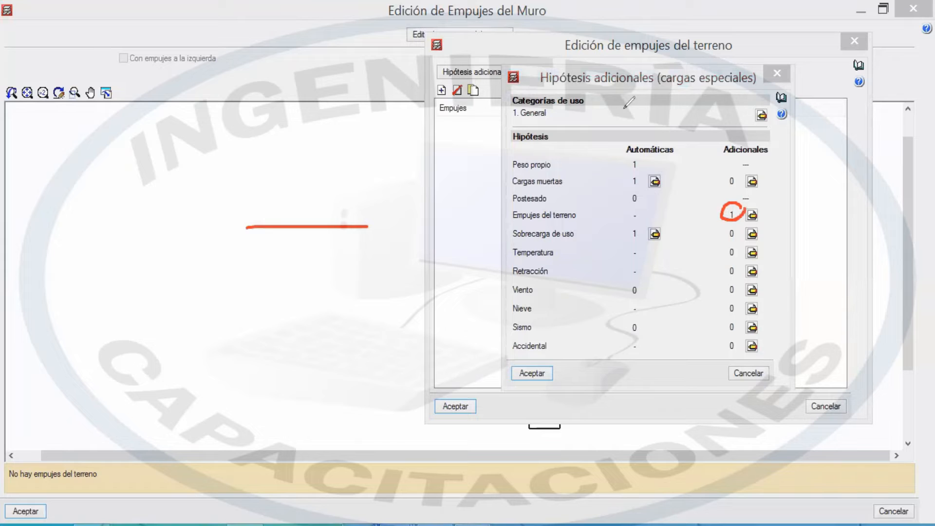
key("Escape")
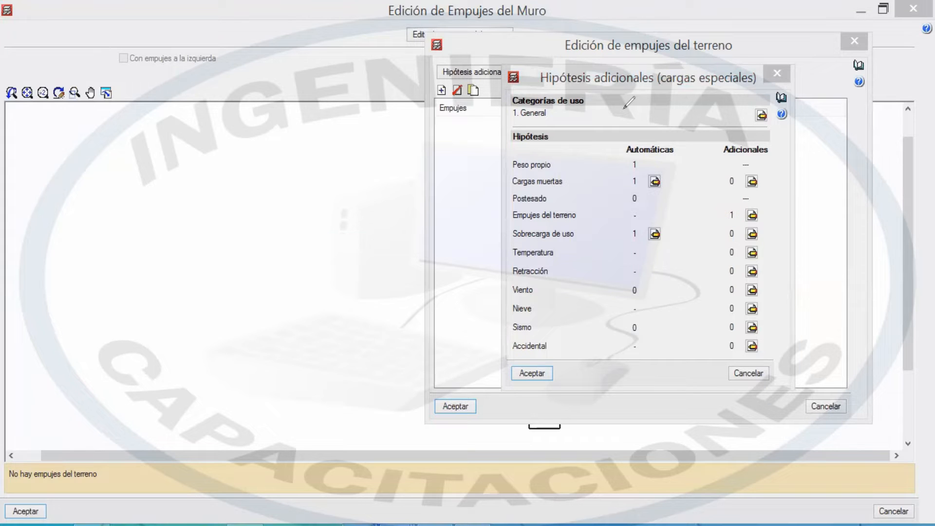
left_click(543, 381)
left_click(536, 374)
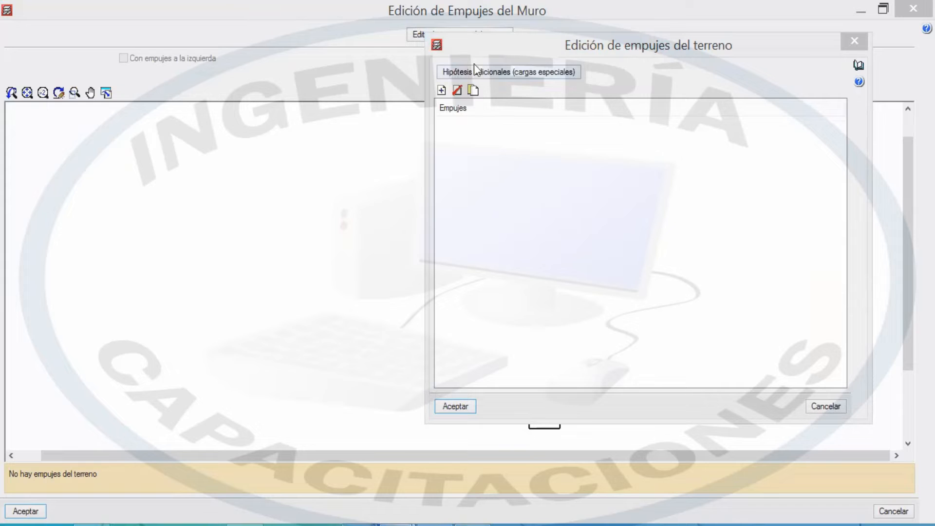
Add a new earth pressure and underline its entry and the Empujes heading.
left_click_drag(485, 51, 507, 50)
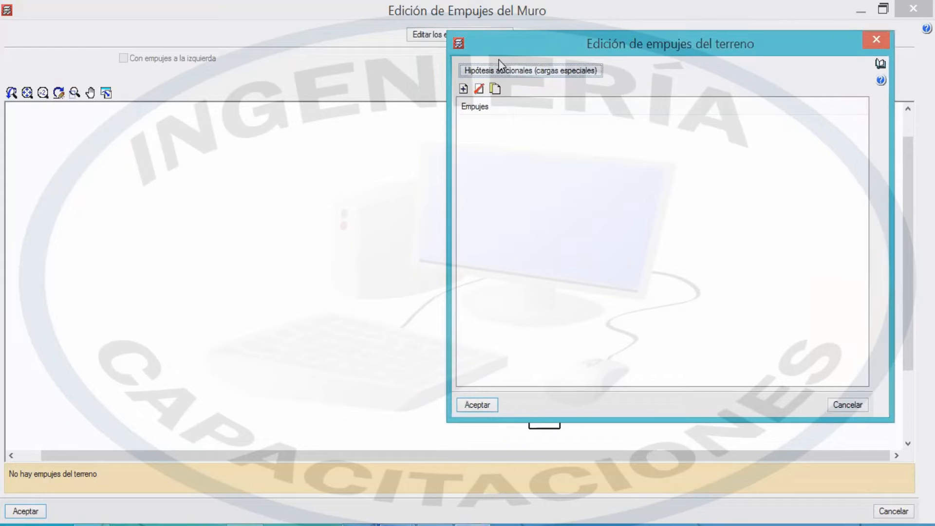
left_click(463, 90)
left_click(381, 226)
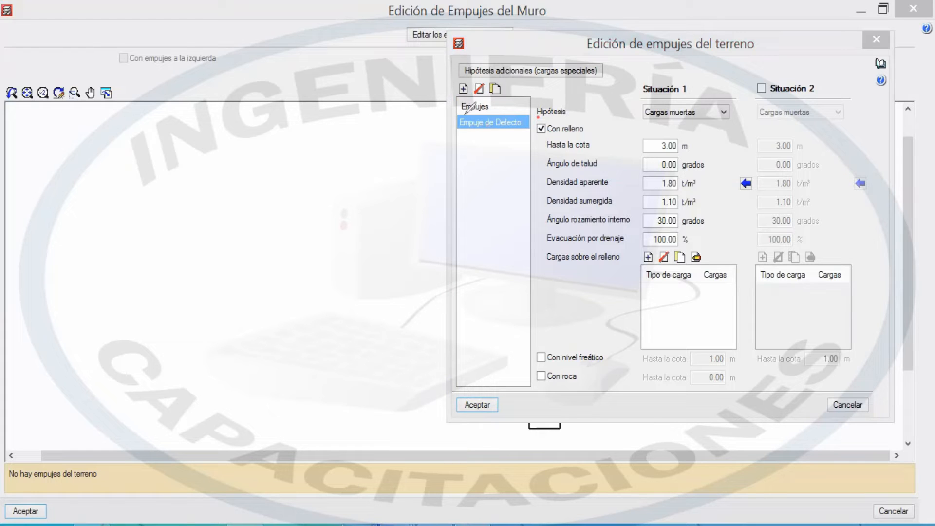
mouse_move(458, 113)
left_mouse_down()
mouse_move(512, 113)
mouse_move(515, 127)
left_mouse_up()
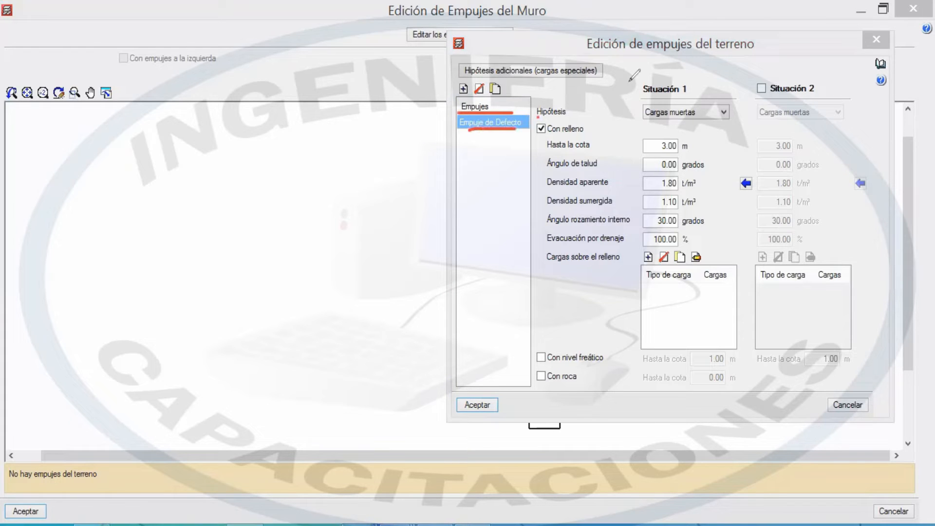
Rename the new earth pressure entry as Empuje 1.
left_click(516, 123)
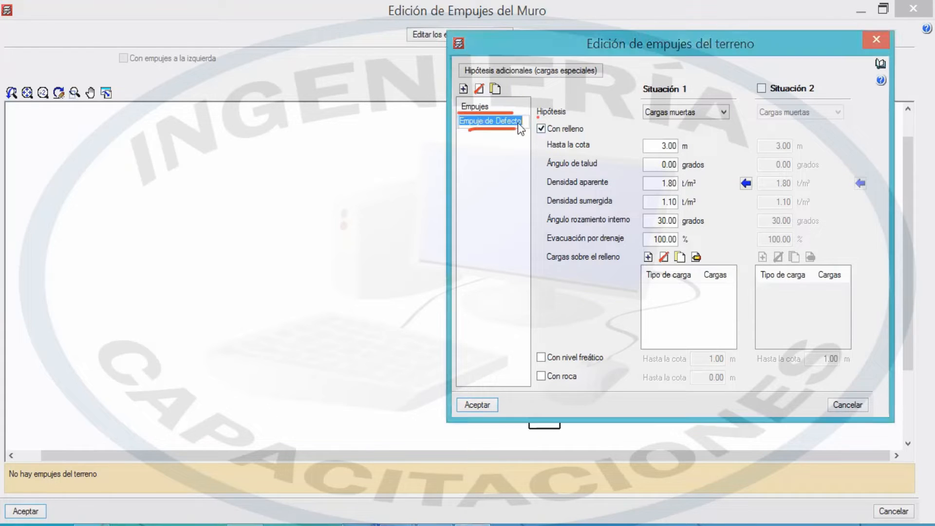
left_click(519, 121)
left_click_drag(523, 120, 487, 123)
type("1")
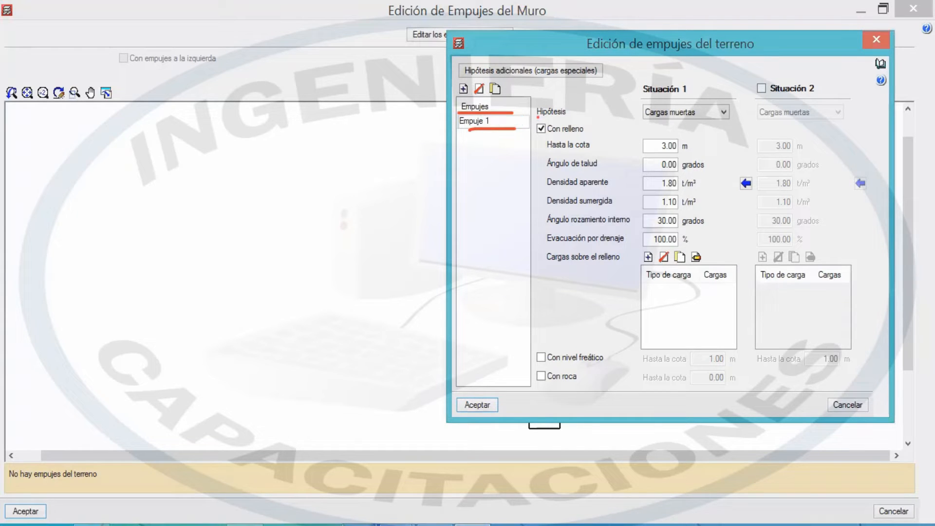
left_click(397, 246)
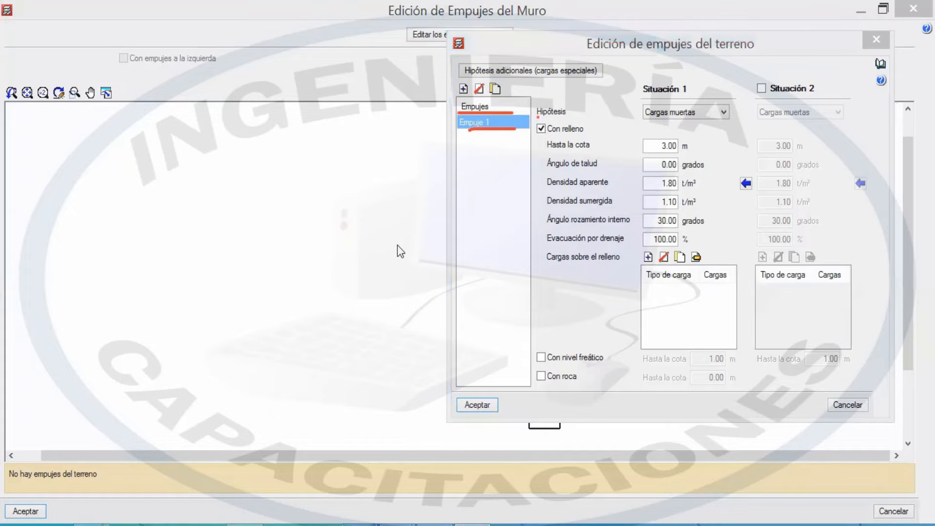
Assign the EMPUJE DE SUELO hypothesis to Situación 1 of Empuje 1.
left_click(513, 160)
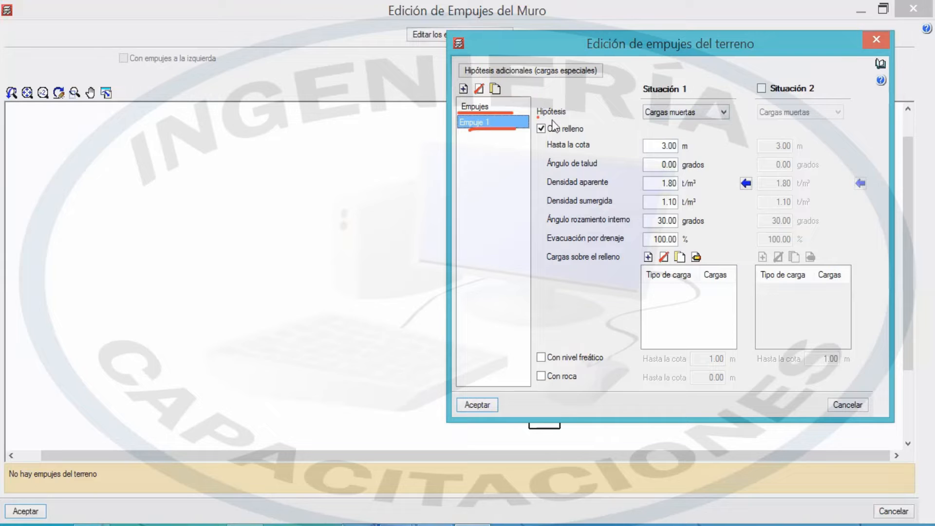
left_click(678, 115)
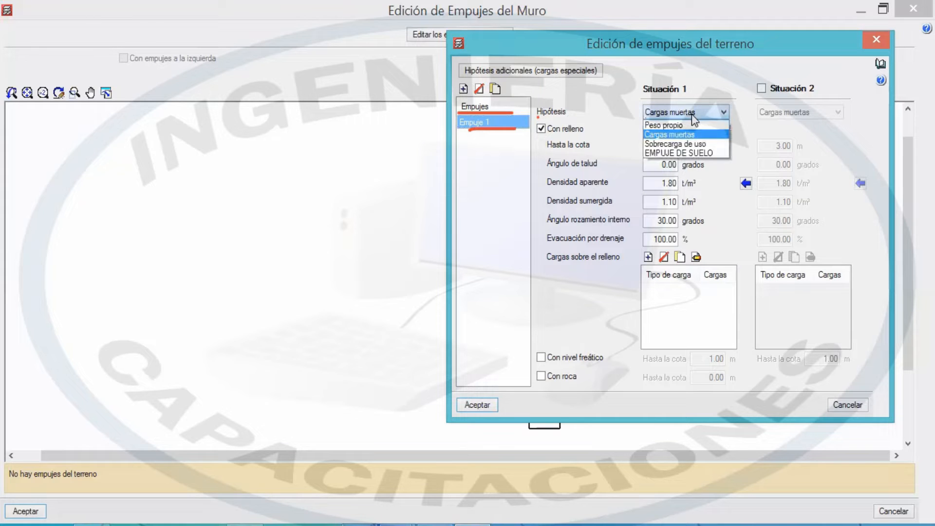
left_click(681, 153)
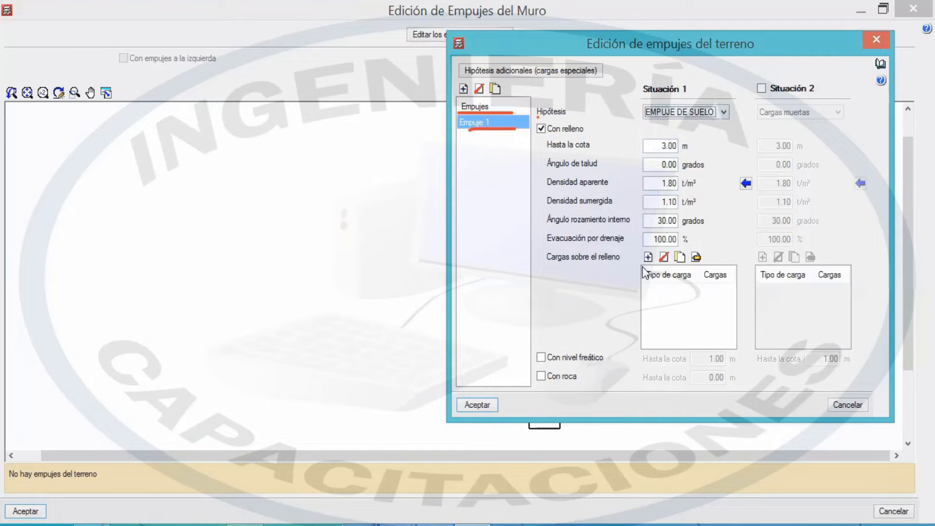
Bracket the fill parameters from Hasta la cota to Cargas sobre el relleno and clear the annotations.
mouse_move(540, 142)
left_mouse_down()
mouse_move(526, 147)
mouse_move(509, 198)
mouse_move(525, 270)
mouse_move(547, 264)
left_mouse_up()
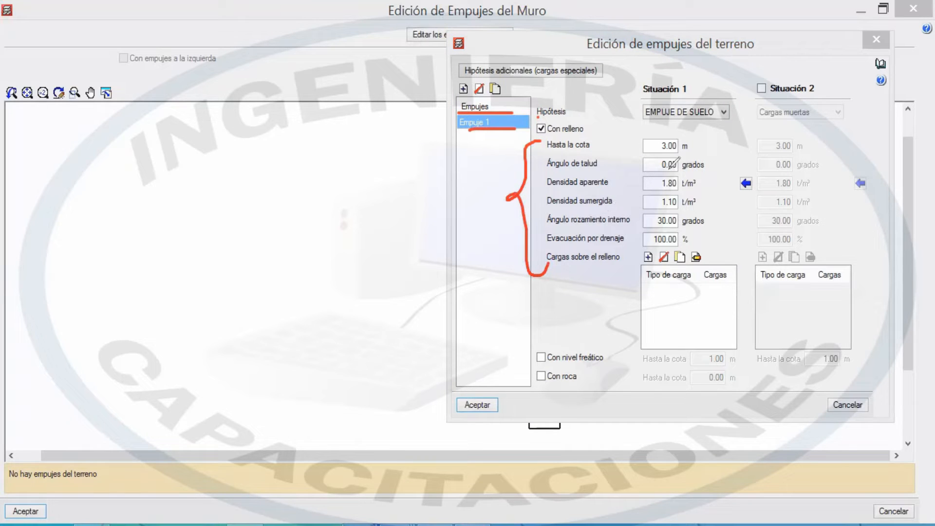
left_click_drag(538, 125, 563, 116)
key("e")
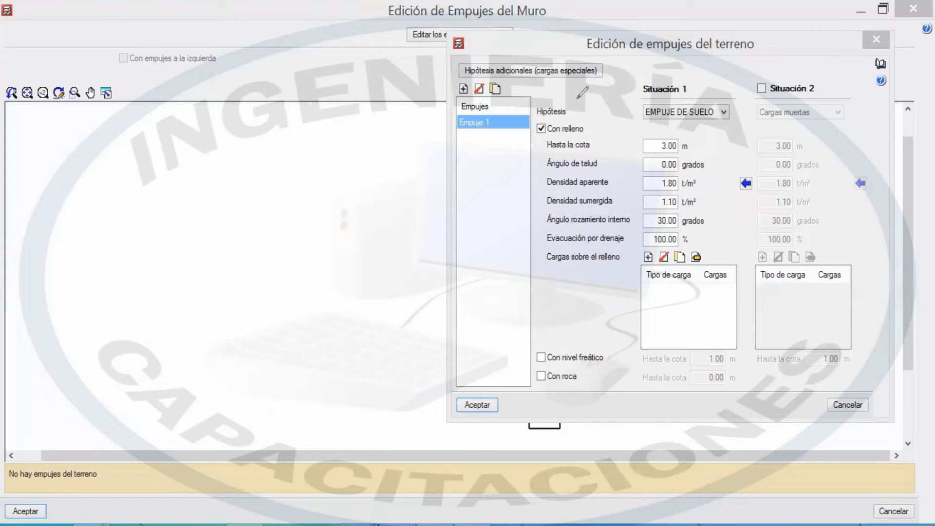
Try Empuje 1 without fill and with a water table, and restore the fill-only configuration.
left_click(542, 128)
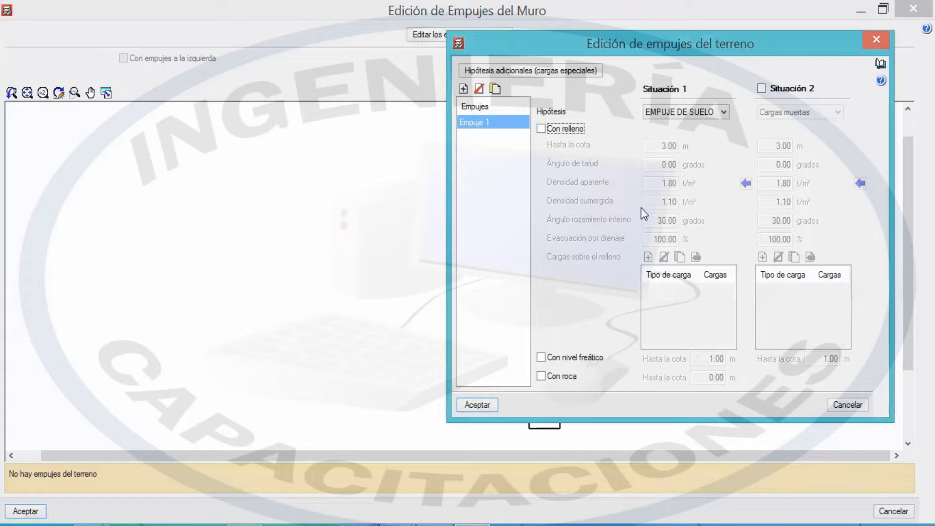
left_click(542, 358)
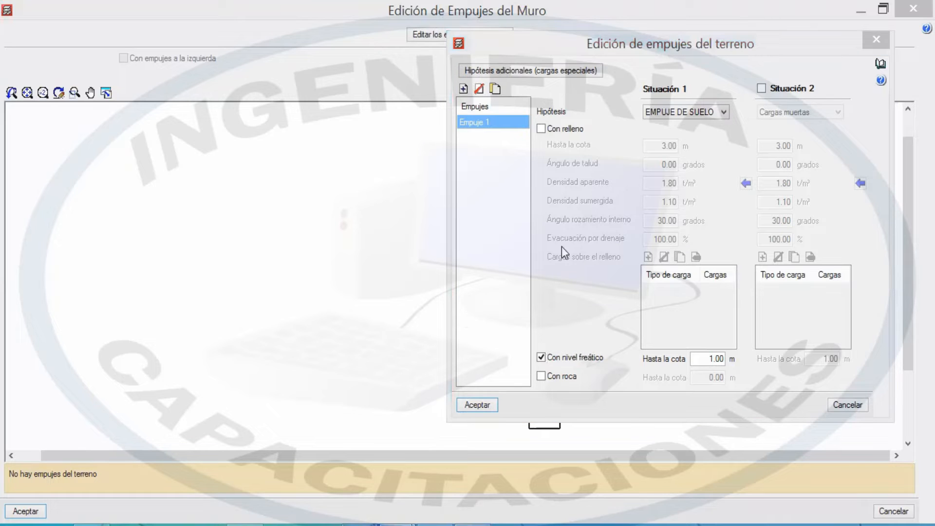
left_click(541, 359)
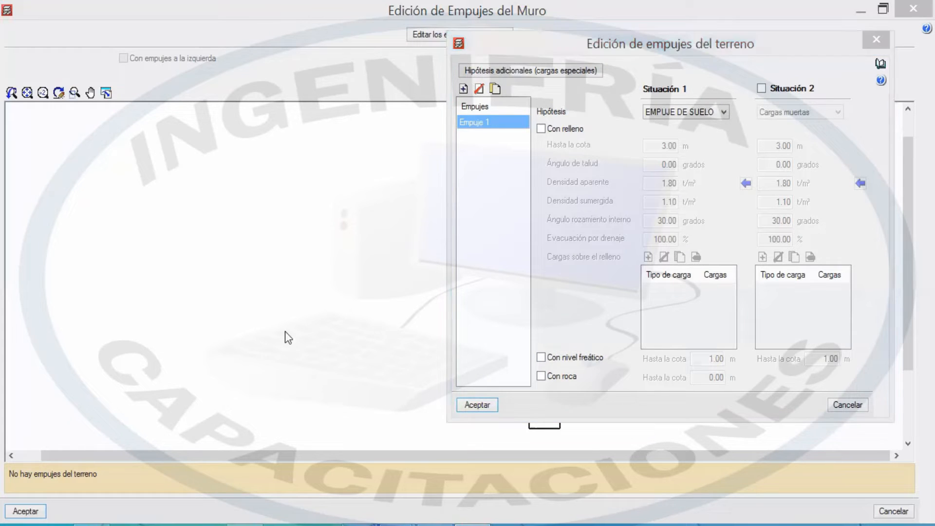
left_click(540, 129)
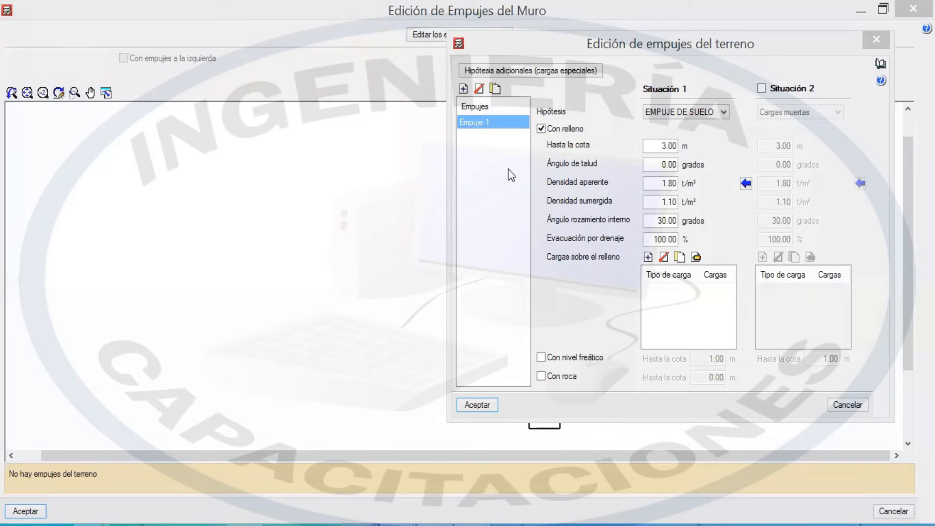
Circle the fill's Hasta la cota value and sketch a wall on its footing with a 0,00 ground line and pressure triangle.
mouse_move(702, 135)
left_mouse_down()
mouse_move(632, 146)
mouse_move(694, 148)
mouse_move(711, 137)
left_mouse_up()
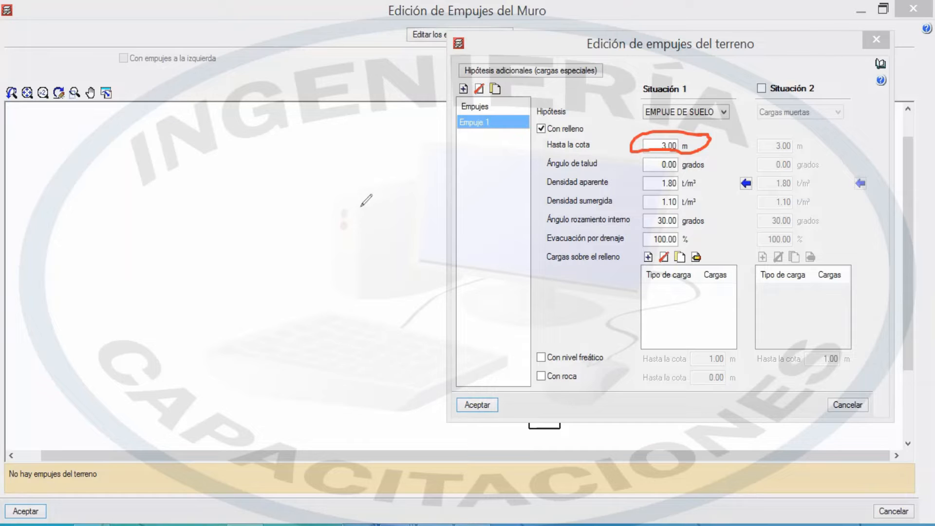
left_click_drag(359, 149, 359, 191)
mouse_move(360, 228)
left_mouse_down()
mouse_move(355, 347)
mouse_move(393, 345)
left_mouse_up()
left_click_drag(273, 290, 446, 277)
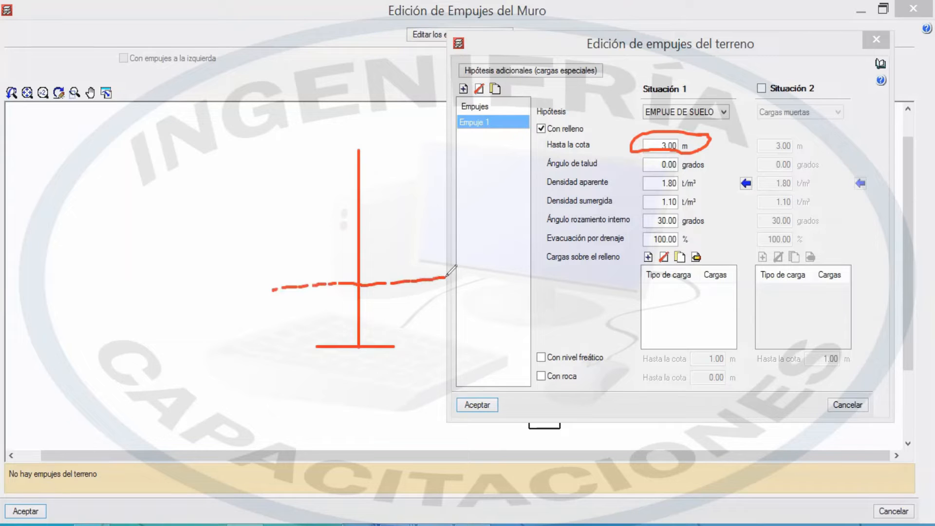
left_click_drag(230, 259, 269, 280)
mouse_move(286, 243)
left_mouse_down()
mouse_move(278, 252)
mouse_move(287, 244)
mouse_move(297, 257)
mouse_move(333, 252)
left_mouse_up()
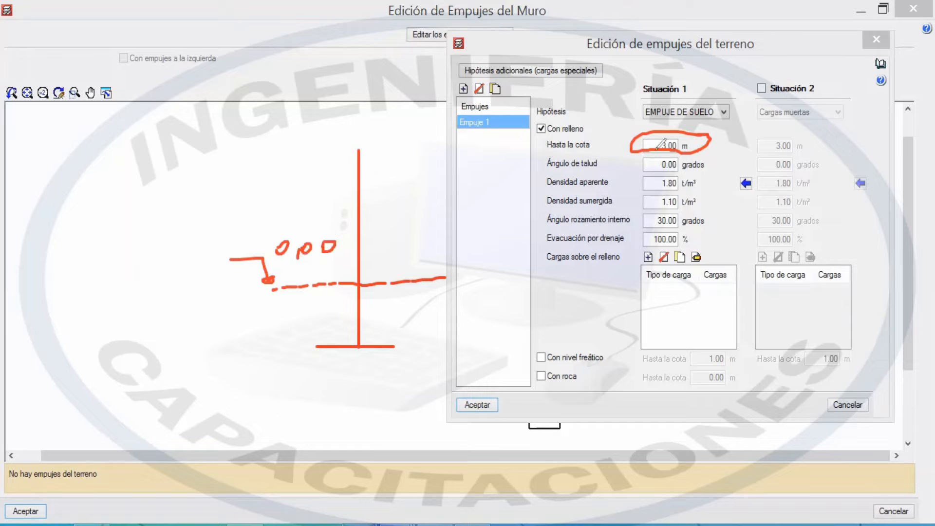
left_click(665, 145)
mouse_move(357, 284)
left_mouse_down()
mouse_move(315, 342)
mouse_move(338, 343)
left_mouse_up()
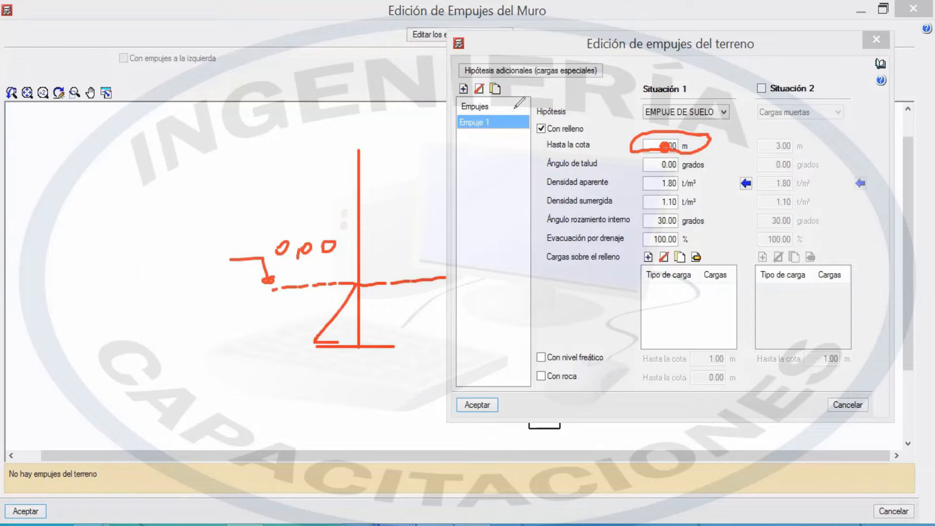
Clear the annotations and set the Hasta la cota level of Empuje 1's fill to 0.00 m.
key("Escape")
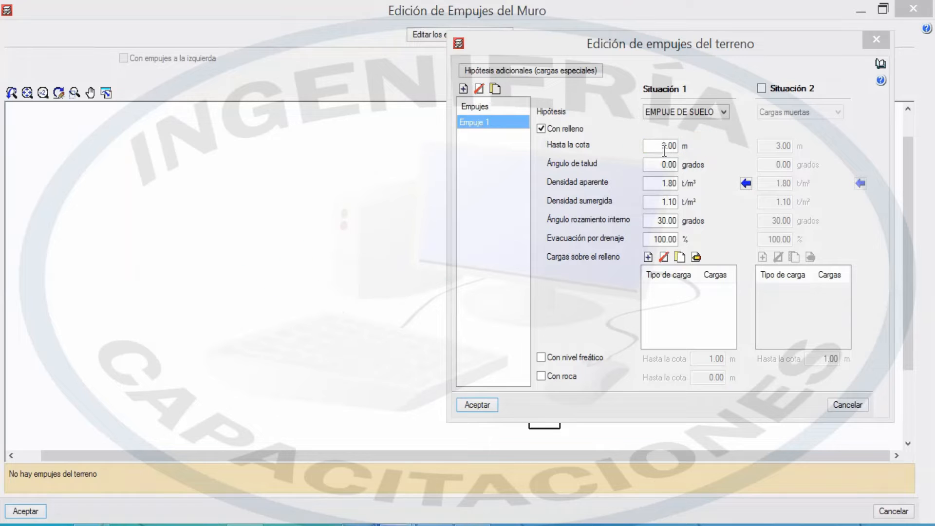
left_click(714, 142)
type("0")
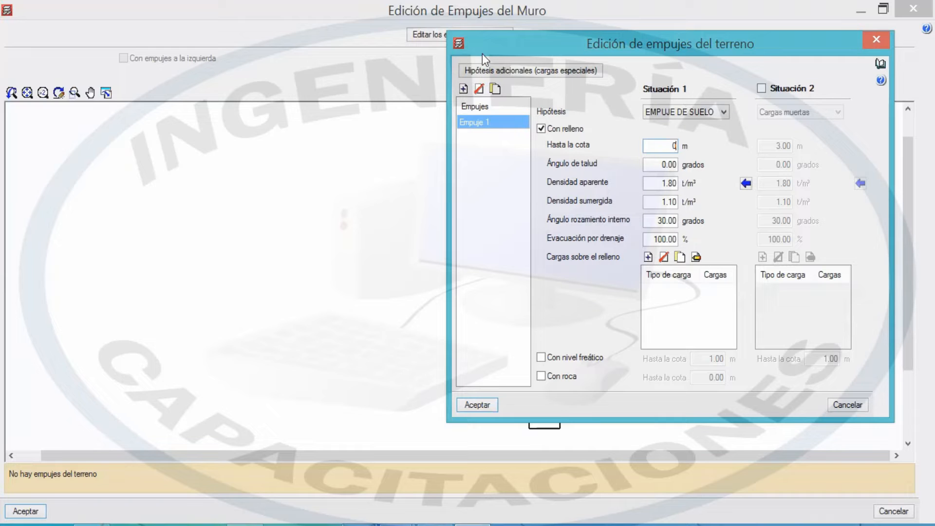
left_click_drag(534, 163, 535, 259)
left_click(630, 118)
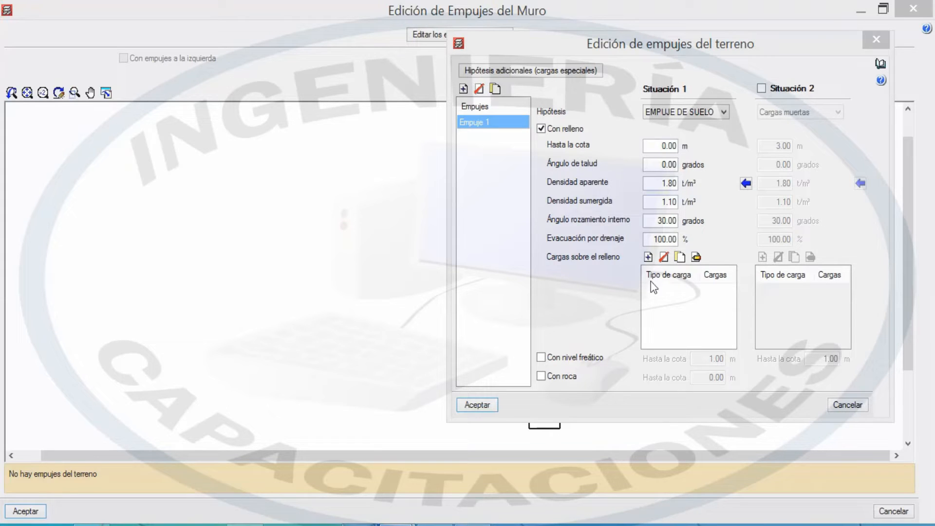
Examine the guidance on typical values for the fill's Ángulo rozamiento interno.
left_click_drag(654, 221, 676, 223)
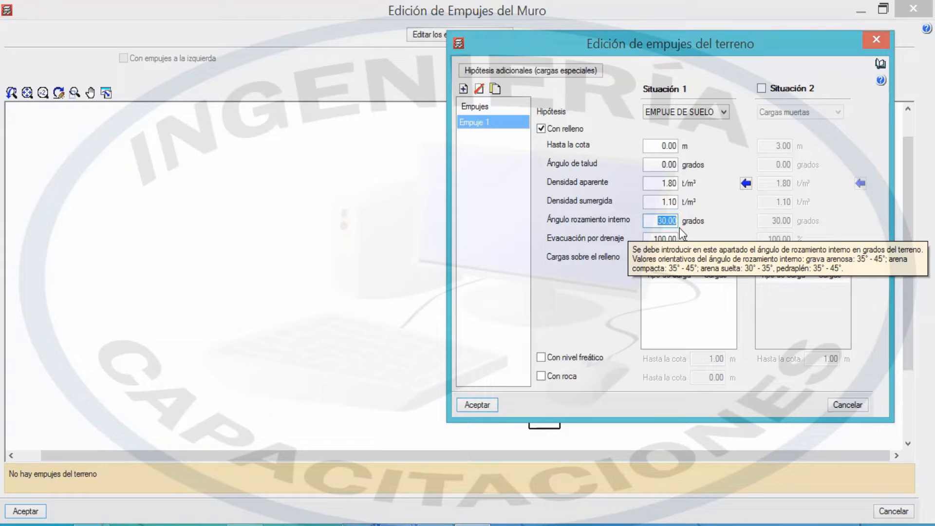
left_click(665, 221)
double_click(655, 221)
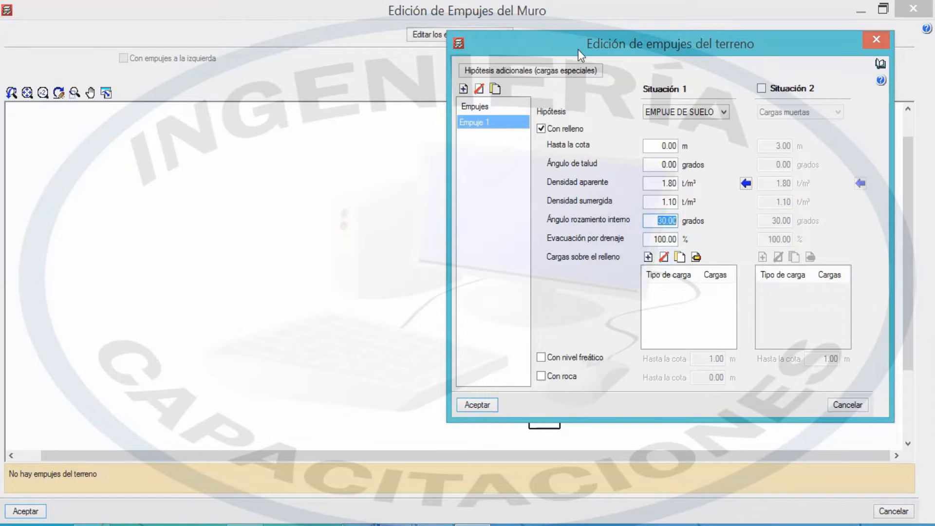
Uncover the drawing area, sketch a square building beside a lane marked by an arrow and parallel lines, and clear the sketch.
left_click_drag(578, 48, 574, 43)
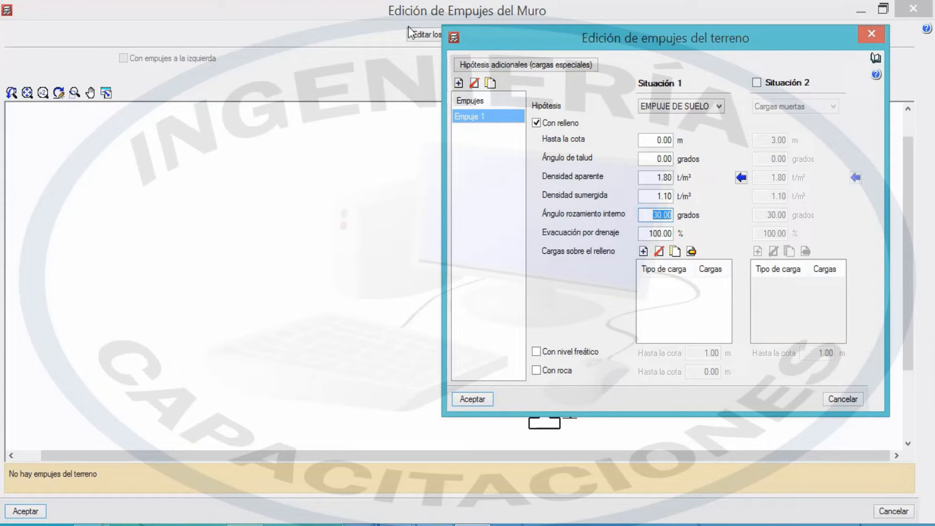
mouse_move(245, 168)
left_mouse_down()
mouse_move(348, 237)
mouse_move(266, 258)
mouse_move(239, 219)
left_mouse_up()
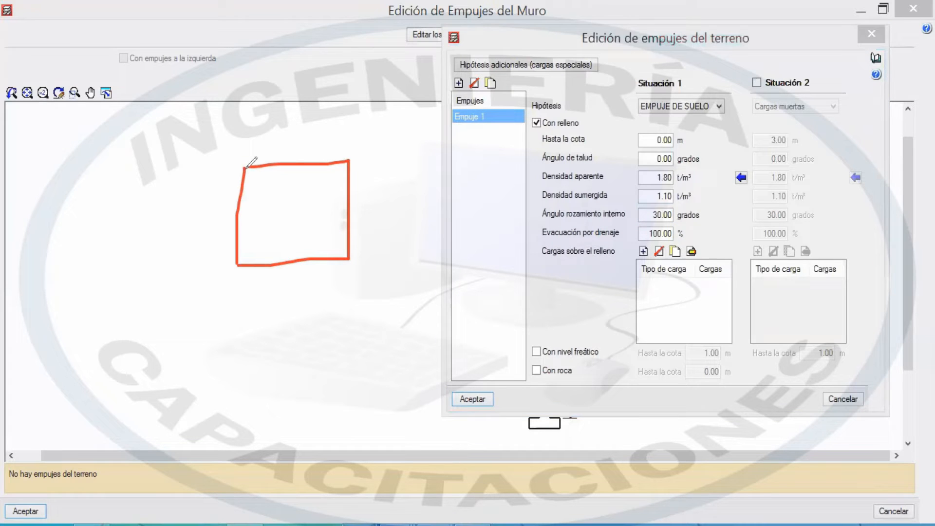
left_click_drag(249, 168, 239, 263)
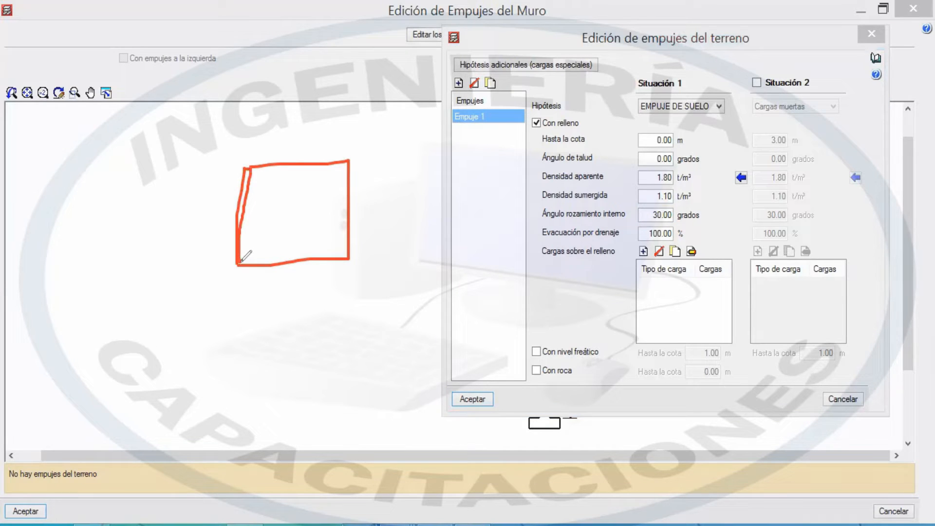
left_click_drag(193, 139, 183, 344)
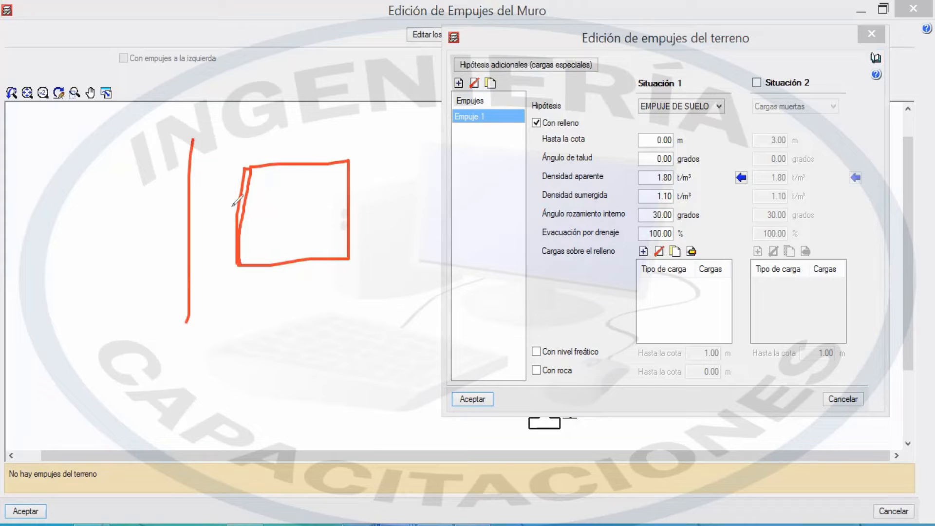
left_click_drag(246, 132, 241, 281)
left_click_drag(245, 315, 246, 344)
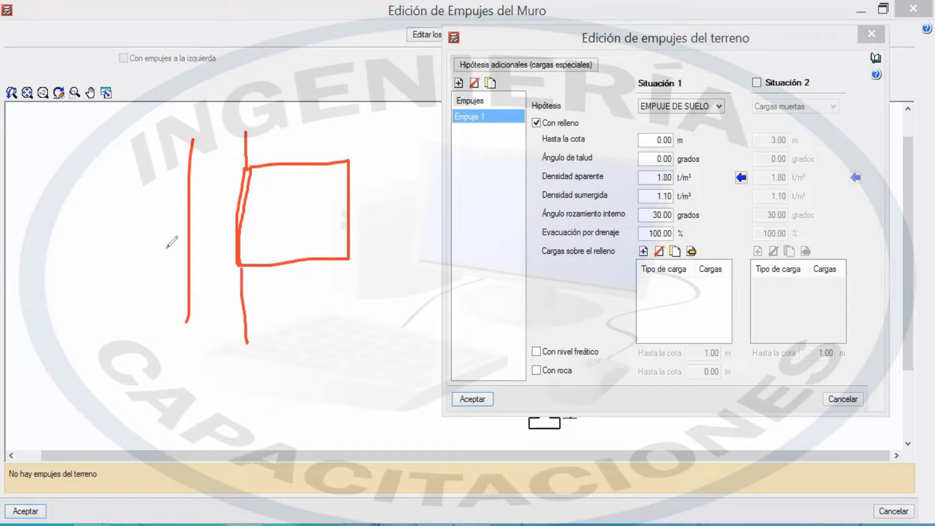
left_click_drag(219, 115, 222, 146)
mouse_move(223, 179)
left_mouse_down()
mouse_move(224, 312)
mouse_move(210, 312)
left_mouse_up()
left_click_drag(200, 191, 204, 312)
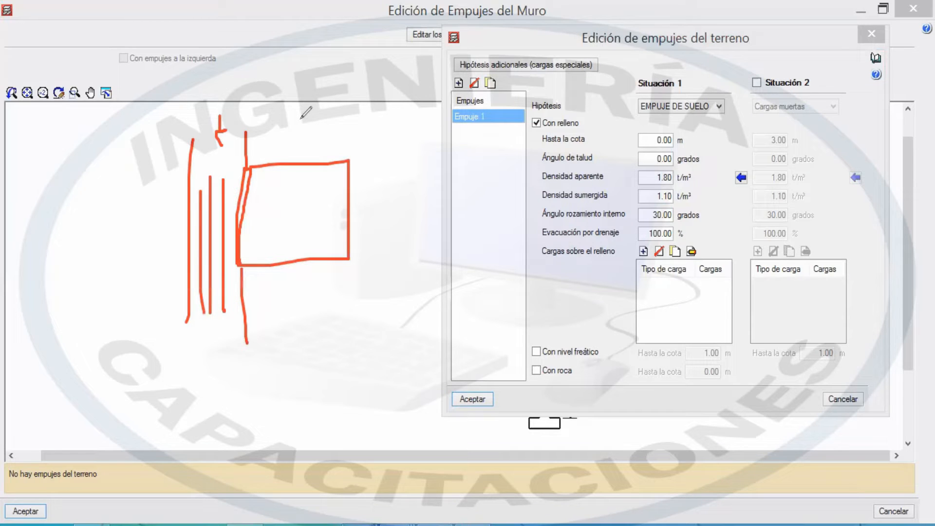
key("Escape")
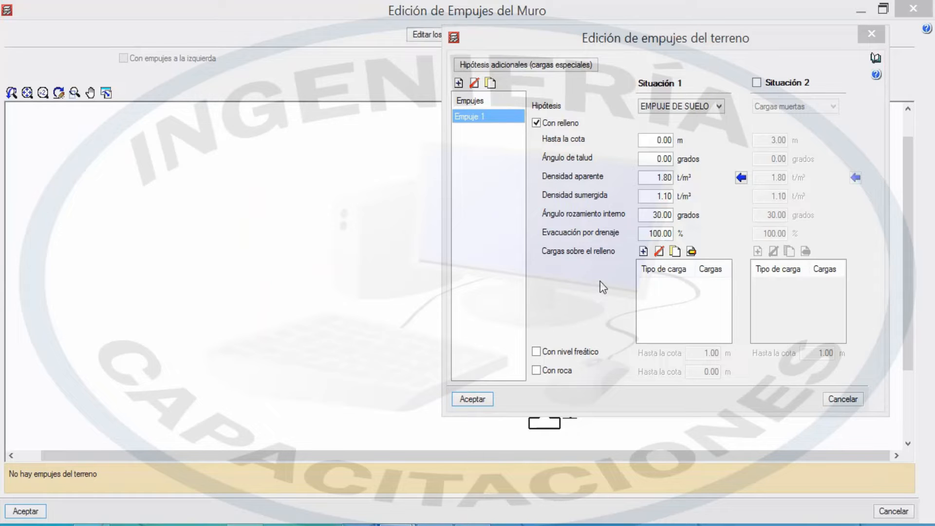
Add a Uniforme load to Cargas sobre el relleno in Situación 1 and open its settings beside the soil pressure dialog.
left_click(643, 251)
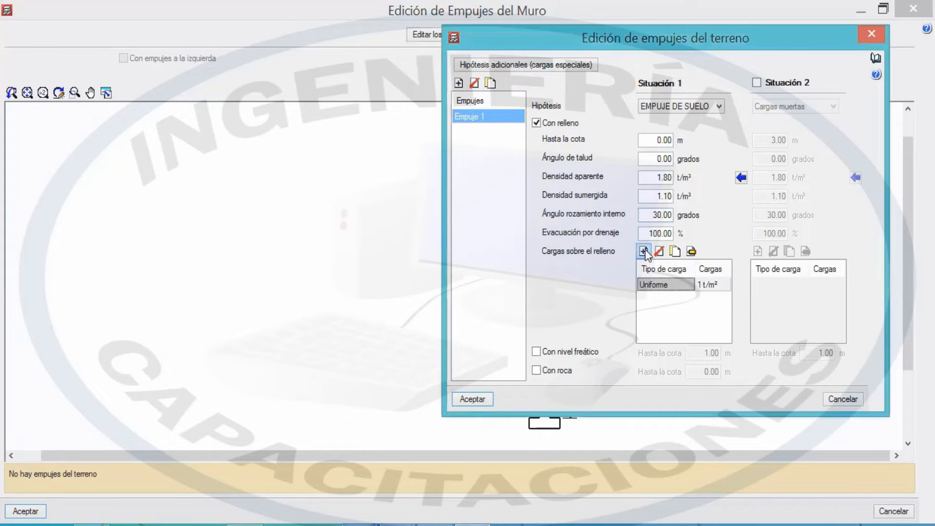
double_click(676, 284)
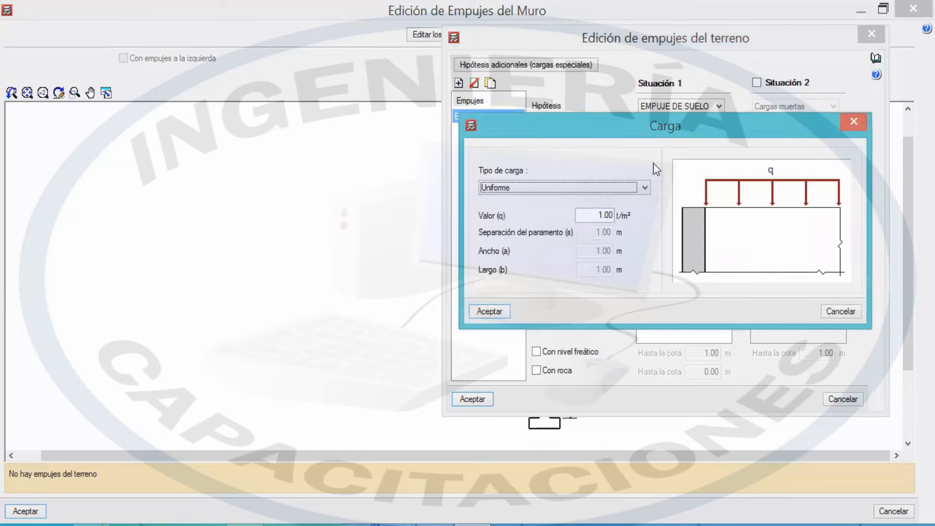
left_click_drag(655, 128, 231, 190)
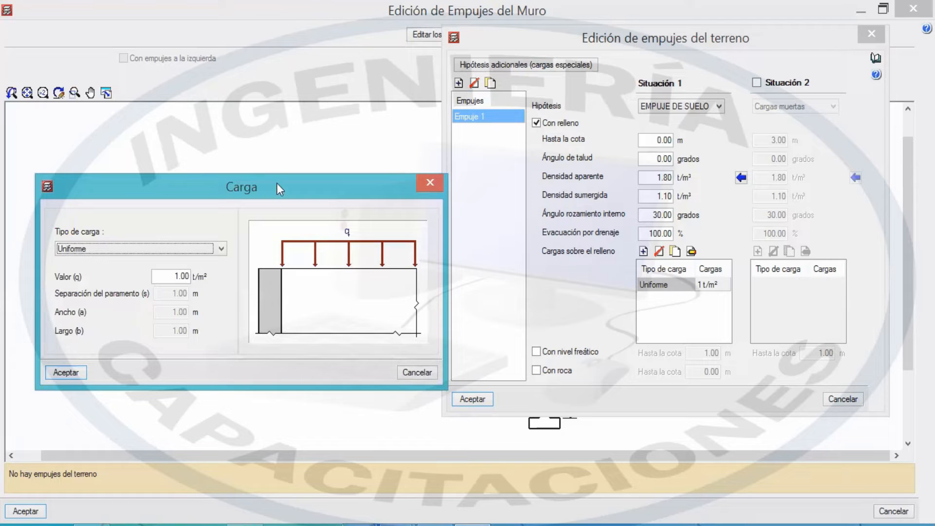
left_click_drag(277, 183, 309, 109)
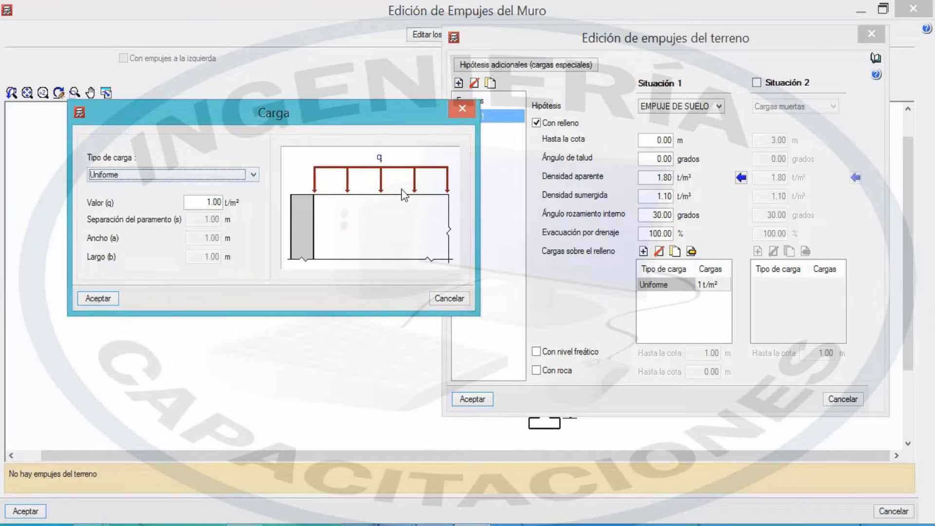
Try the En banda and En línea load types for the load on the fill.
left_click(174, 175)
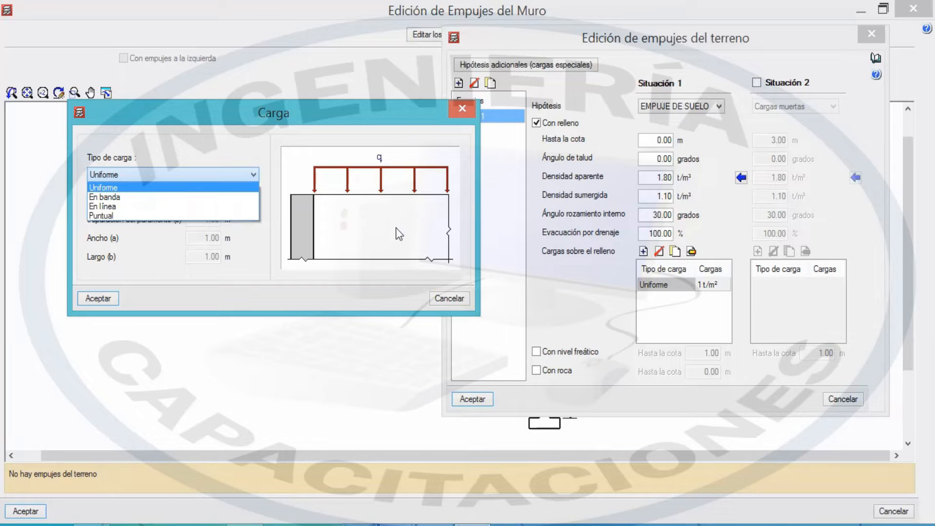
left_click(162, 202)
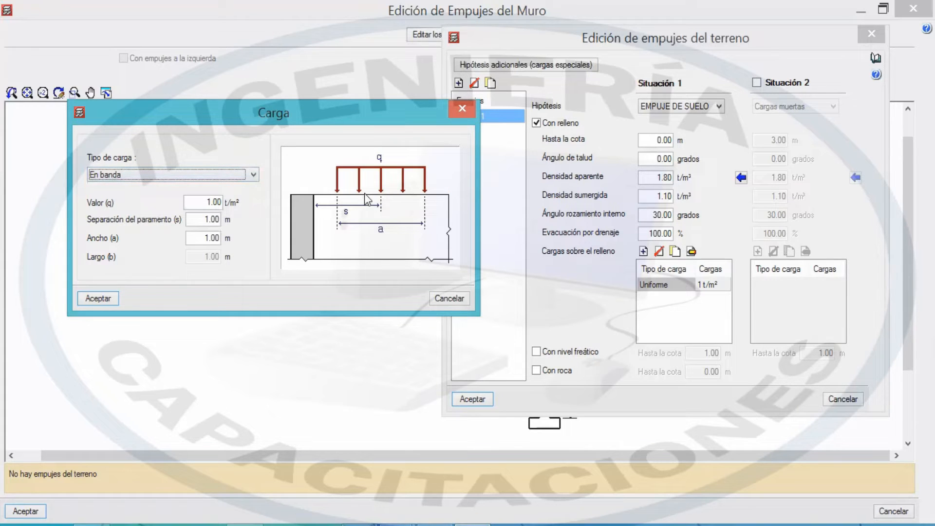
left_click(181, 174)
left_click(179, 174)
left_click(219, 176)
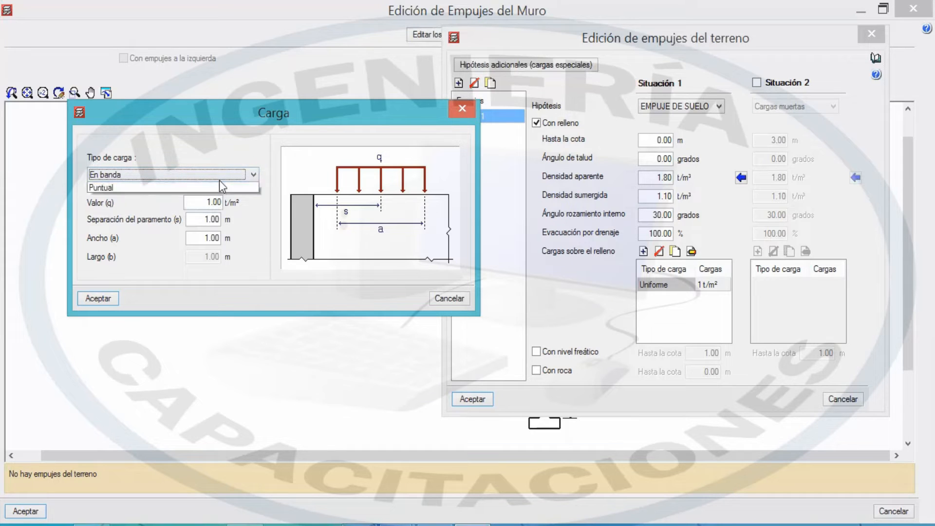
left_click(216, 197)
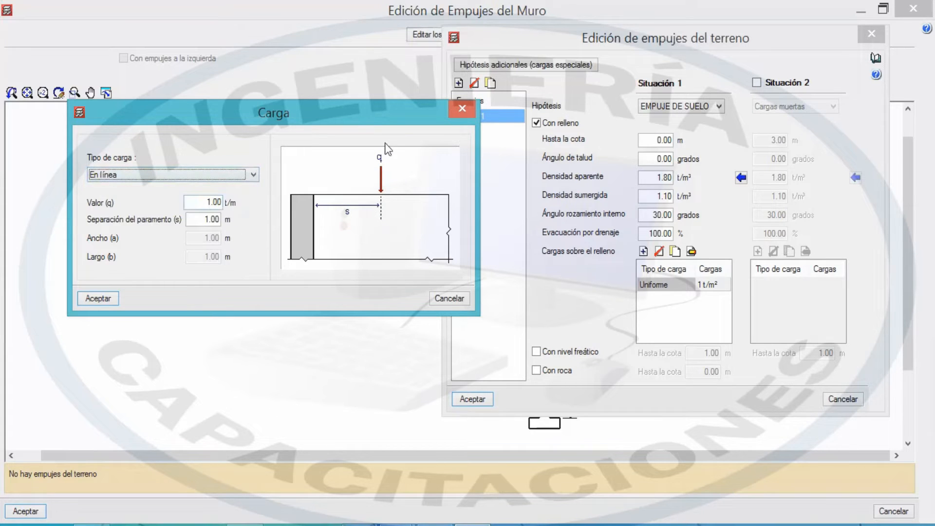
Try a Puntual load of 1.00 t on the fill and delete it from the load list.
left_click(140, 172)
left_click(175, 176)
left_click(176, 176)
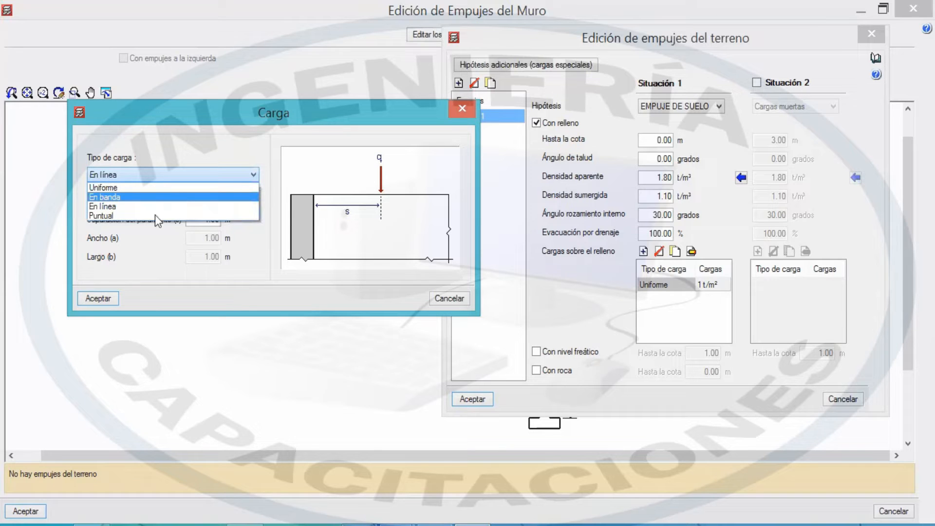
left_click(155, 215)
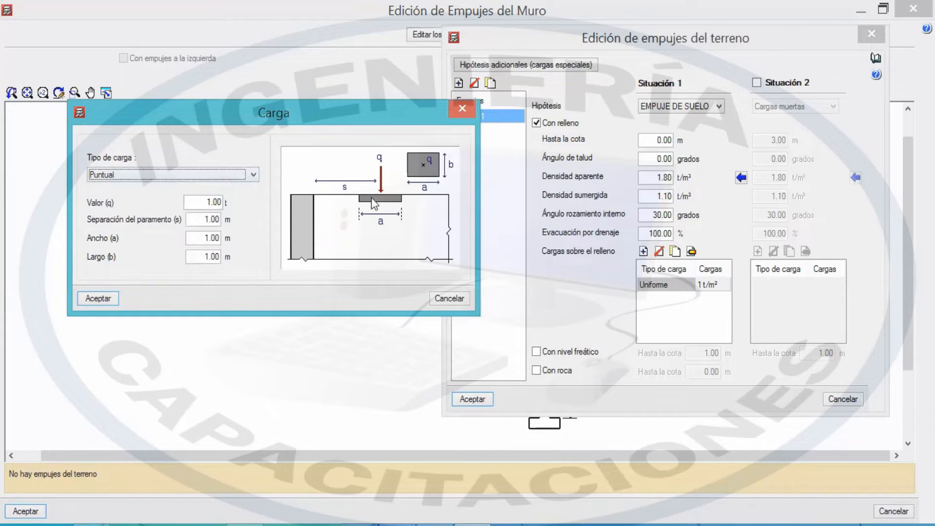
key("Tab")
key("Tab")
key("Tab")
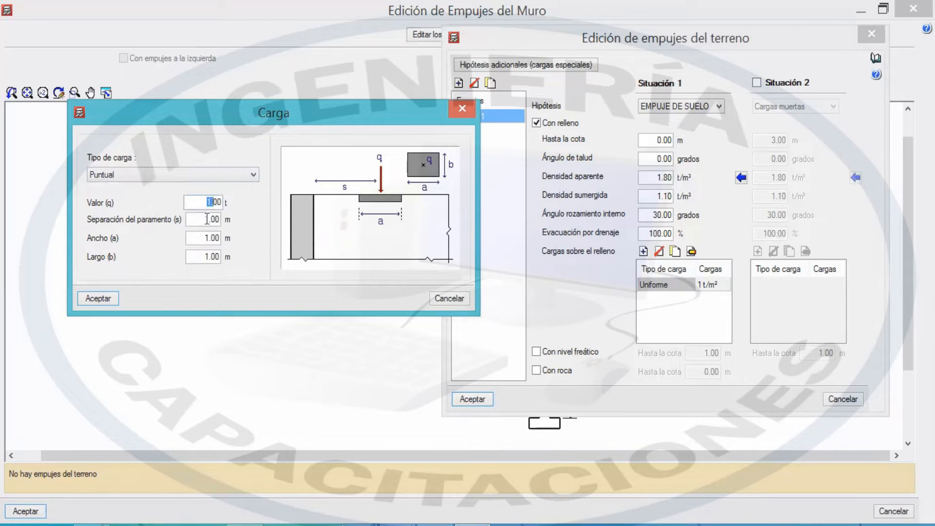
left_click_drag(215, 256, 198, 279)
left_click(111, 298)
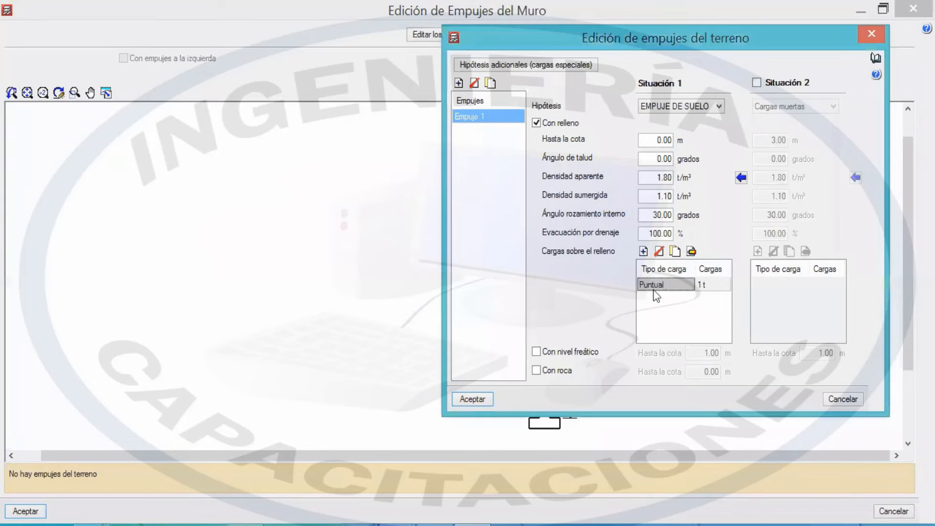
left_click(656, 254)
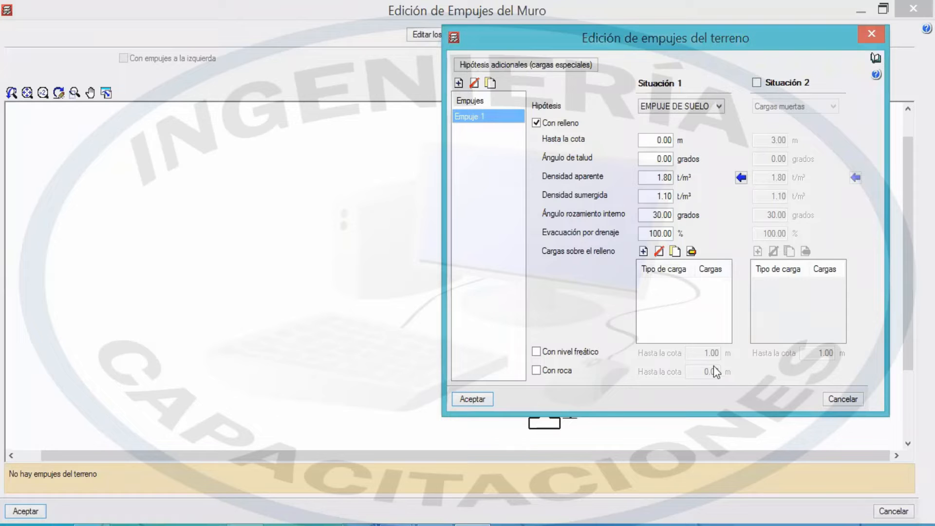
Accept the soil pressure definition and apply Empuje 1 to the wall's left side.
left_click(472, 400)
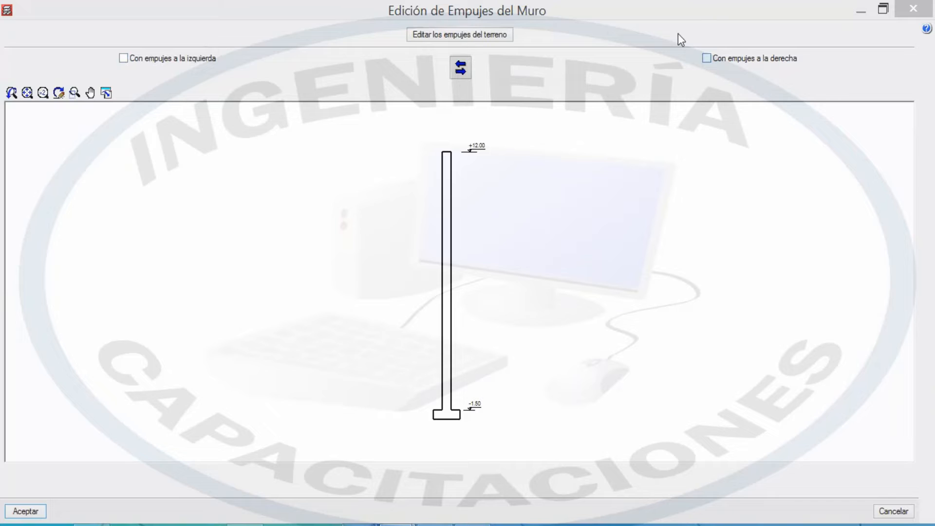
left_click(162, 58)
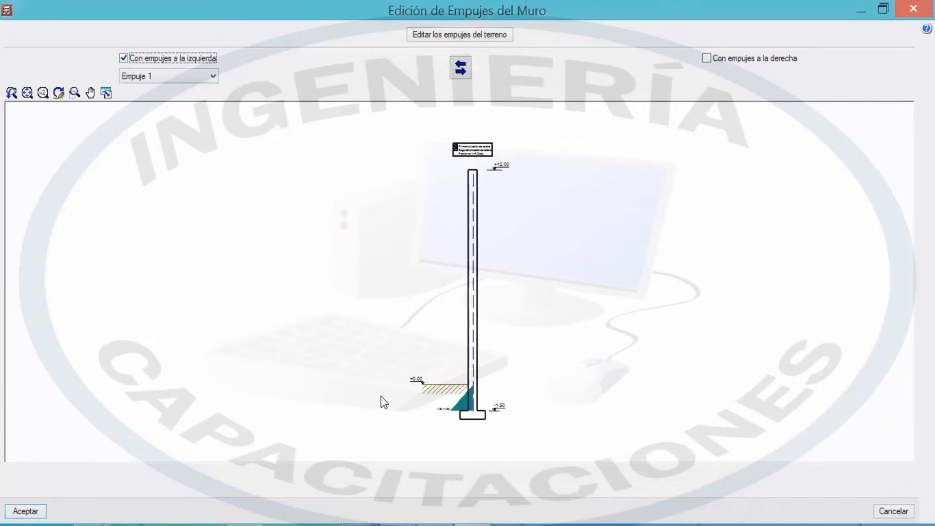
Examine the pressure triangle and the fill level at the base of the wall's left side.
scroll(381, 396, "up", 1)
scroll(480, 374, "up", 3)
mouse_move(487, 361)
left_mouse_down()
mouse_move(480, 330)
mouse_move(492, 263)
left_mouse_up()
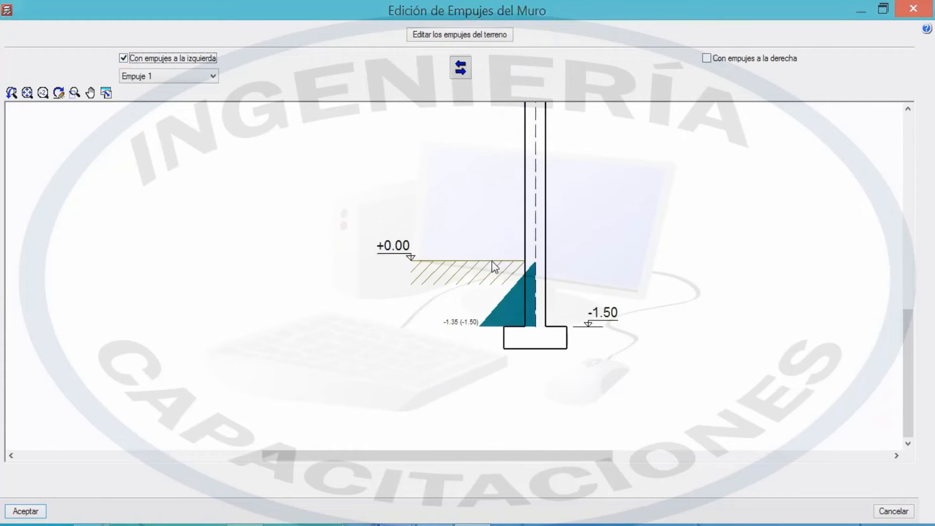
scroll(491, 263, "up", 1)
scroll(493, 267, "up", 1)
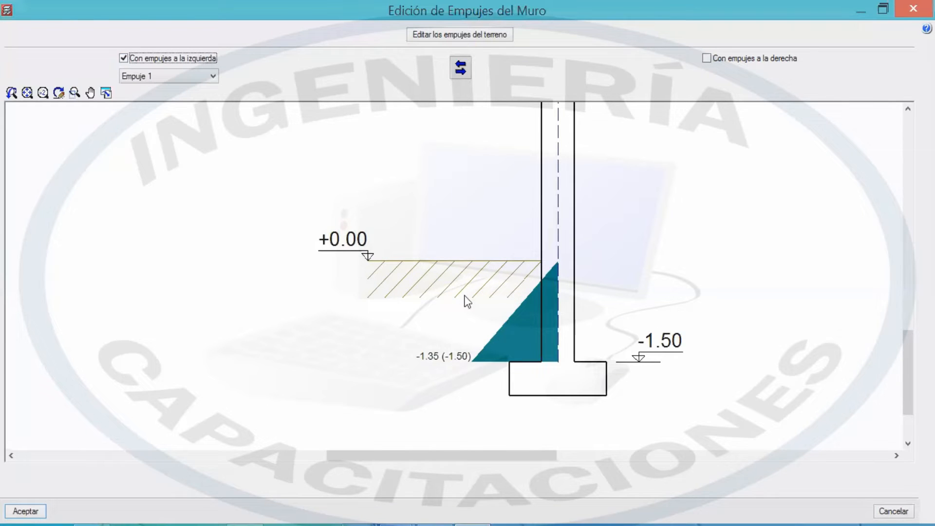
scroll(508, 304, "up", 1)
scroll(508, 304, "up", 1)
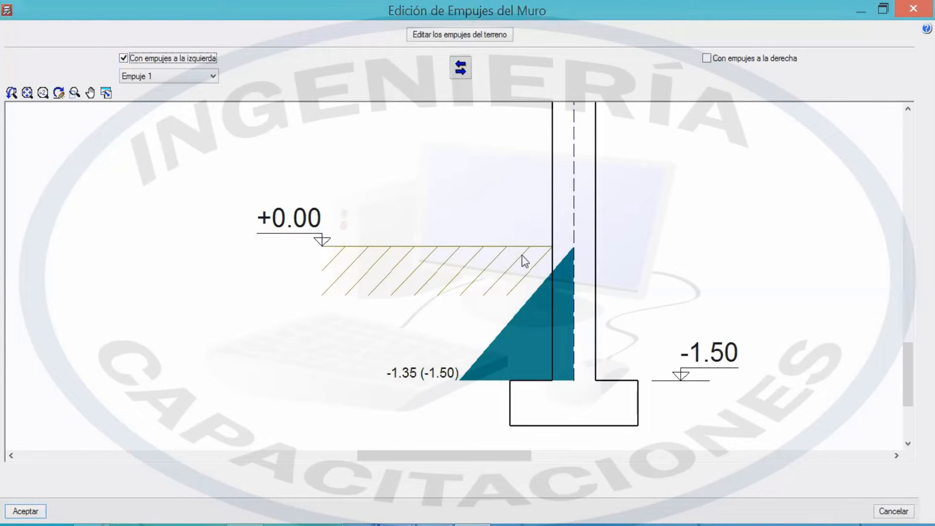
scroll(528, 350, "down", 2)
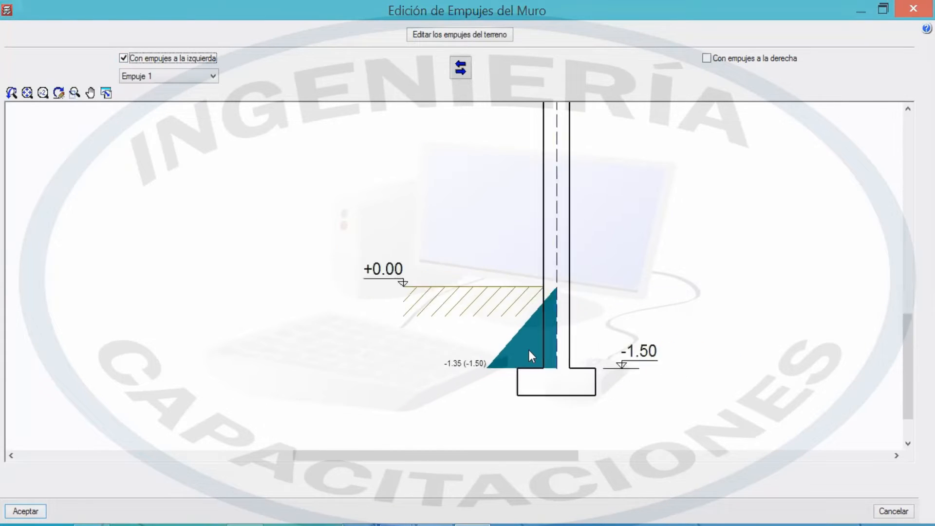
scroll(545, 334, "down", 3)
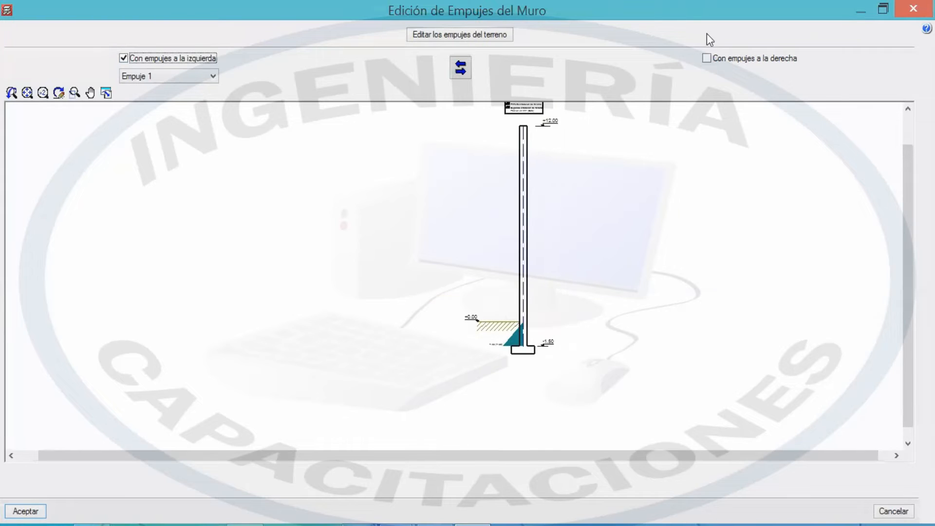
Try Empuje 1 on the wall's right side as well and restore the left-only pressure.
left_click(706, 58)
scroll(408, 408, "up", 3)
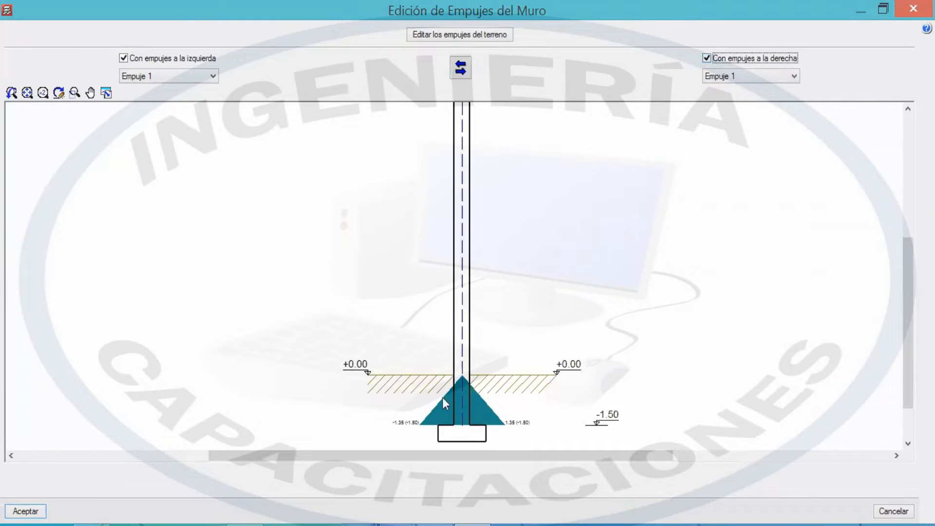
left_click(732, 60)
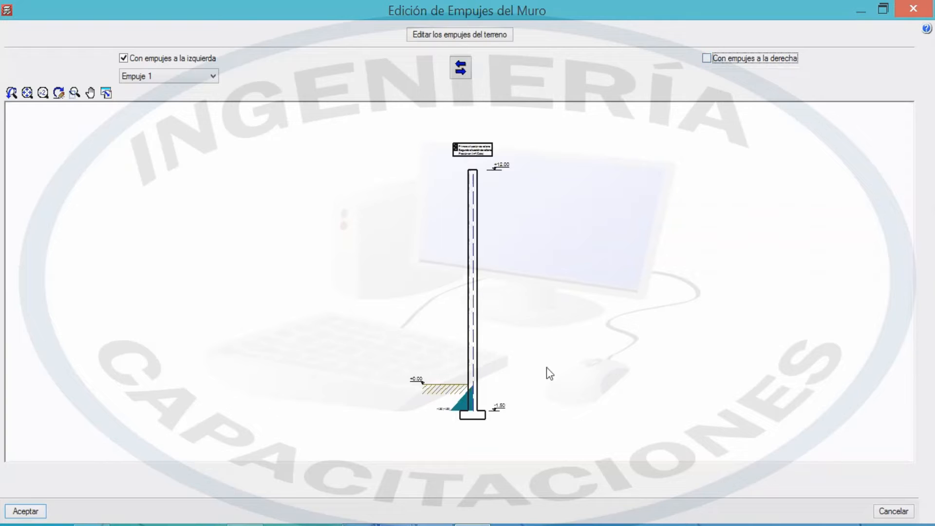
scroll(459, 423, "up", 3)
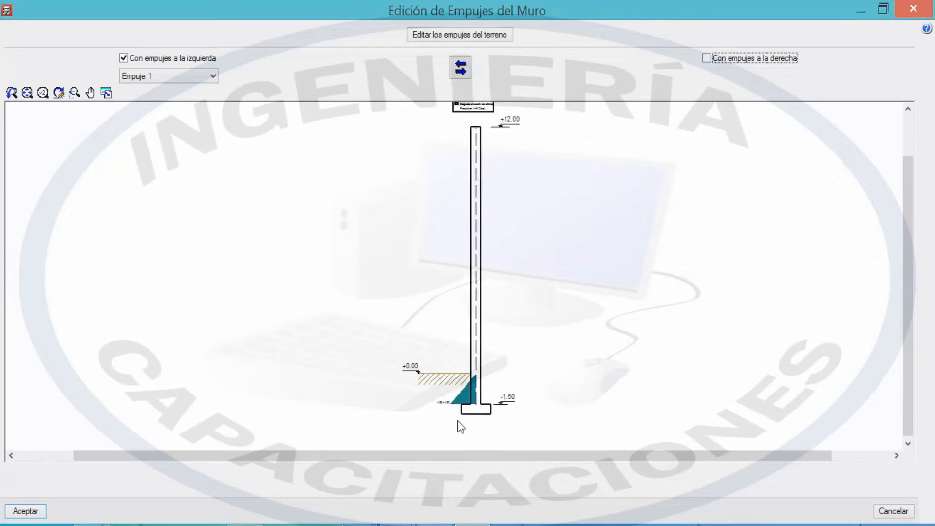
scroll(461, 375, "up", 1)
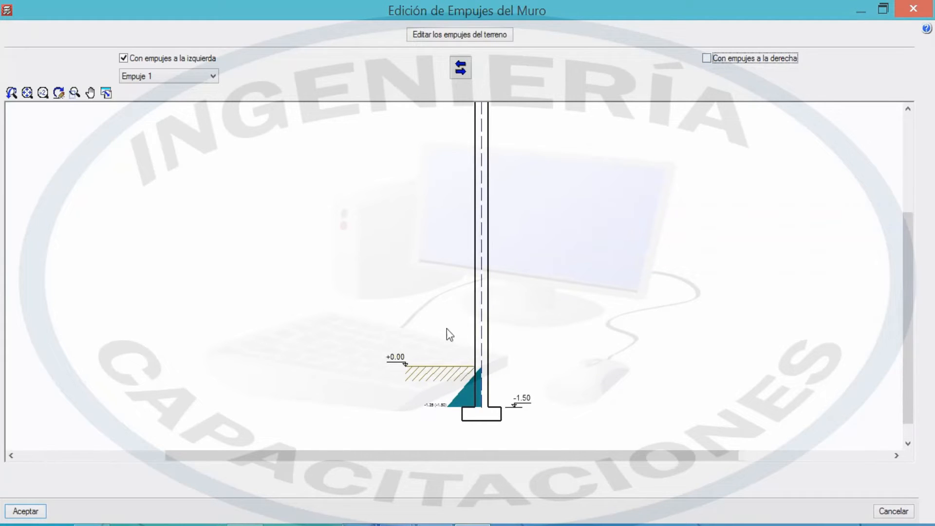
left_click(463, 36)
left_click_drag(643, 235, 774, 220)
mouse_move(649, 234)
left_mouse_down()
mouse_move(704, 315)
mouse_move(763, 298)
mouse_move(763, 232)
left_mouse_up()
mouse_move(598, 276)
left_mouse_down()
mouse_move(619, 275)
mouse_move(614, 287)
left_mouse_up()
mouse_move(685, 368)
left_mouse_down()
mouse_move(685, 341)
mouse_move(693, 351)
left_mouse_up()
mouse_move(783, 287)
left_mouse_down()
mouse_move(815, 287)
mouse_move(779, 287)
left_mouse_up()
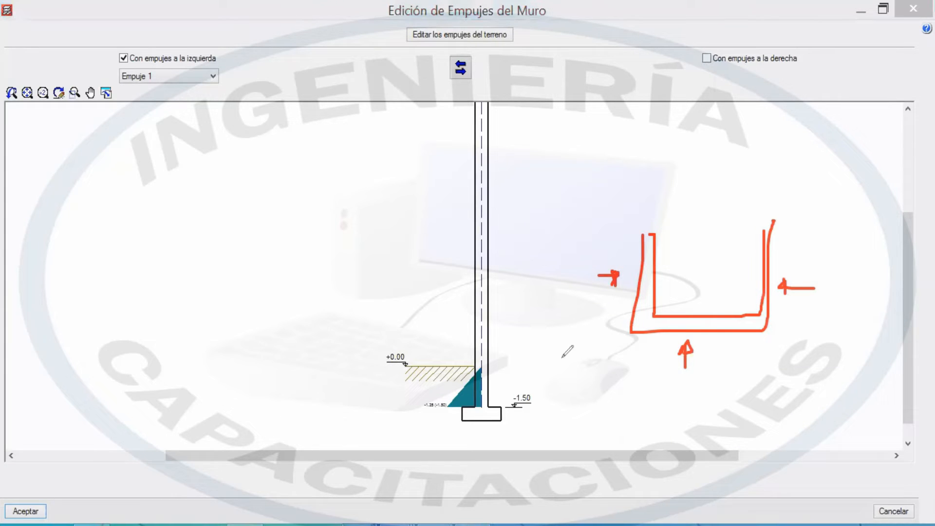
left_click(397, 140)
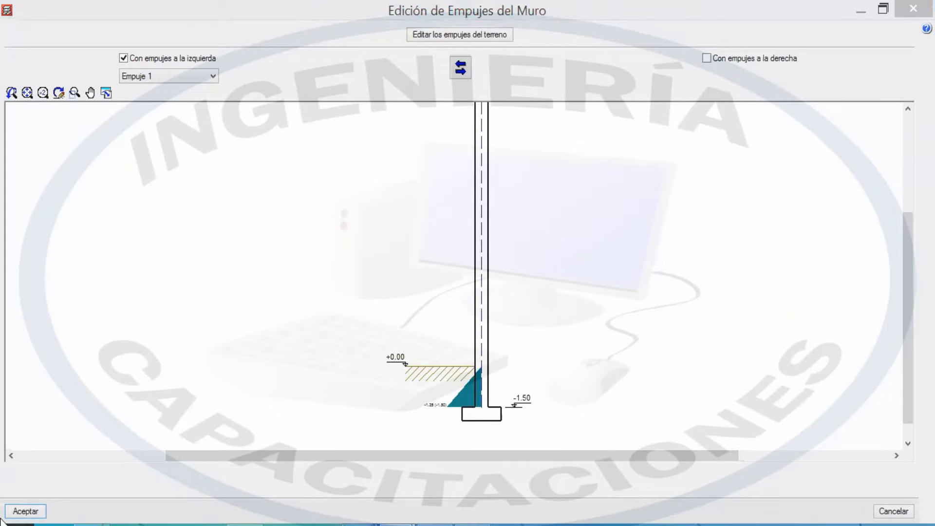
Accept the left-side soil pressure and the edited properties of wall M1.
left_click(28, 511)
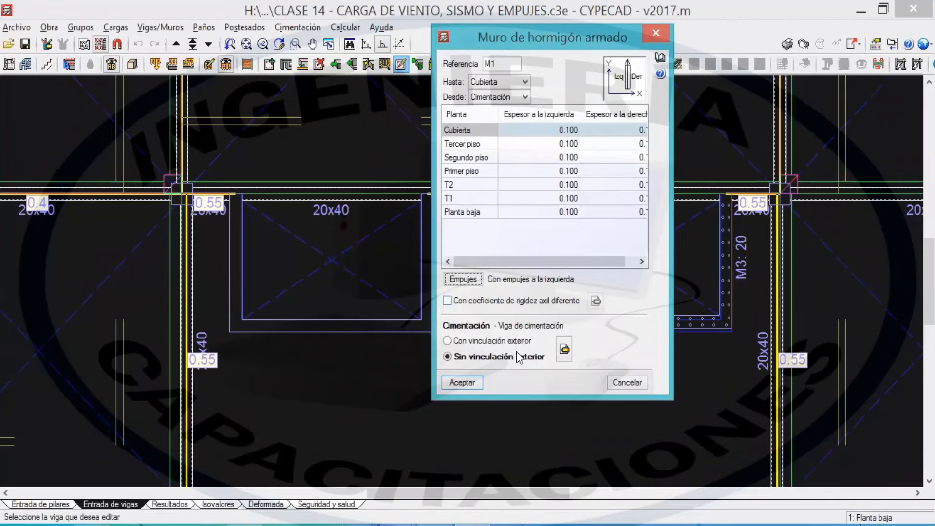
left_click(461, 383)
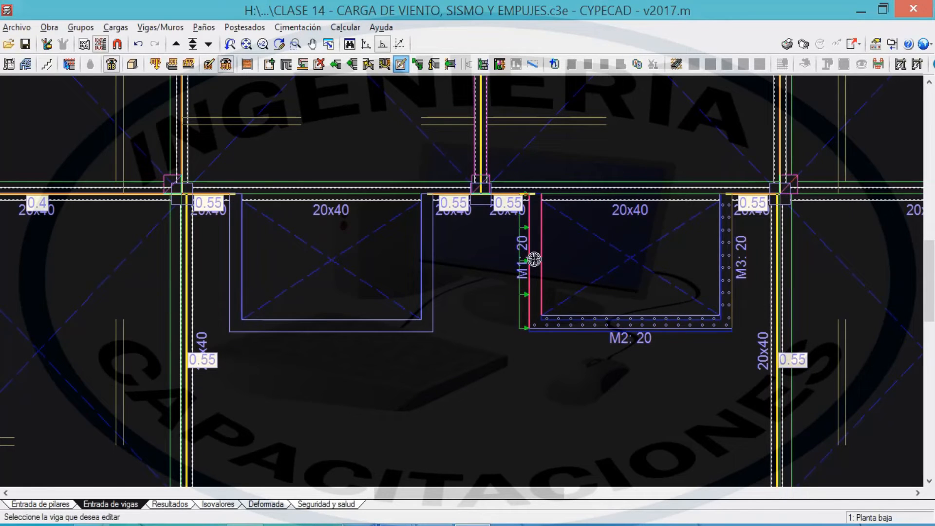
Edit wall M2 and apply the soil pressure Empuje 1 to its right side.
scroll(534, 249, "up", 1)
scroll(534, 249, "up", 4)
left_click_drag(601, 236, 469, 198)
scroll(467, 190, "down", 1)
scroll(486, 203, "down", 2)
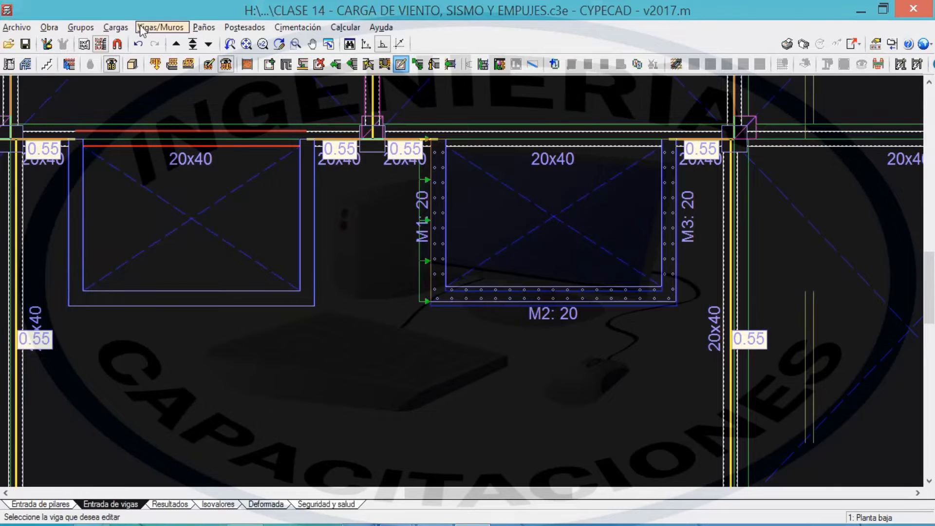
left_click(160, 27)
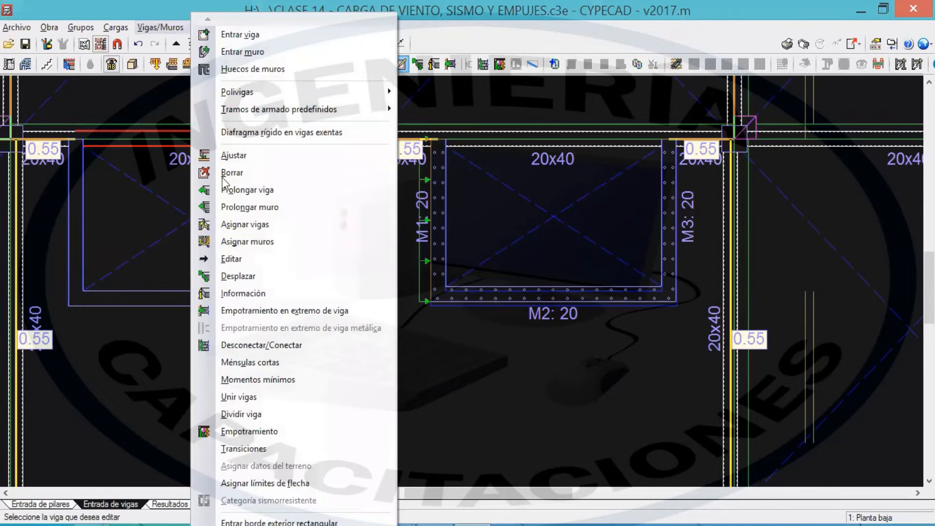
left_click(246, 264)
left_click(570, 268)
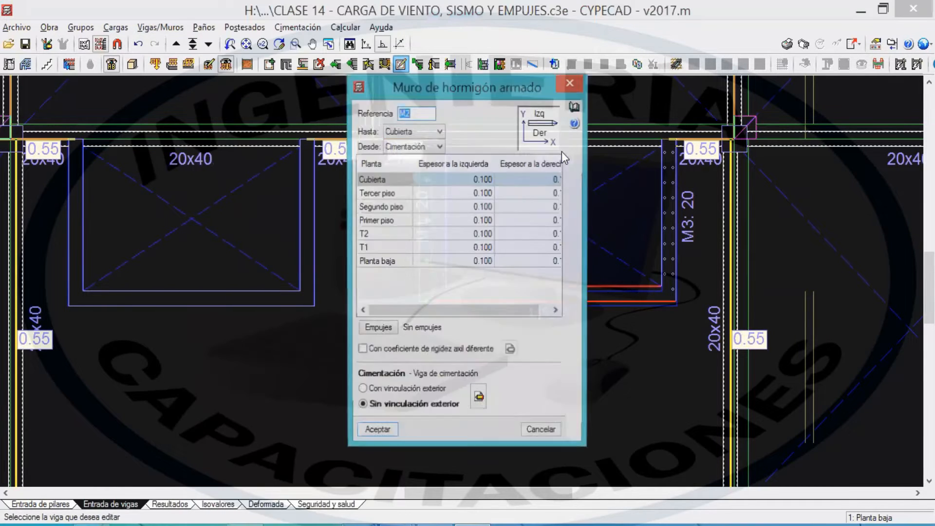
left_click(378, 329)
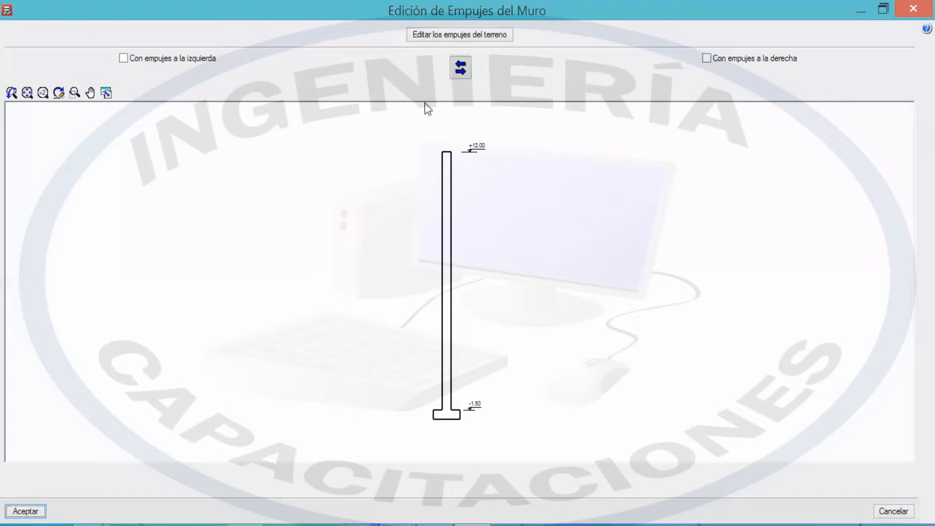
left_click(706, 58)
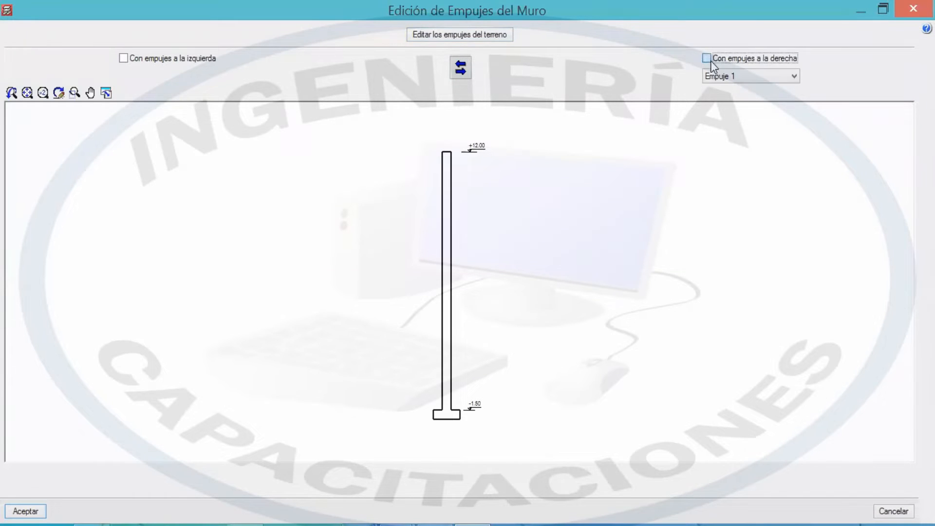
left_click(25, 511)
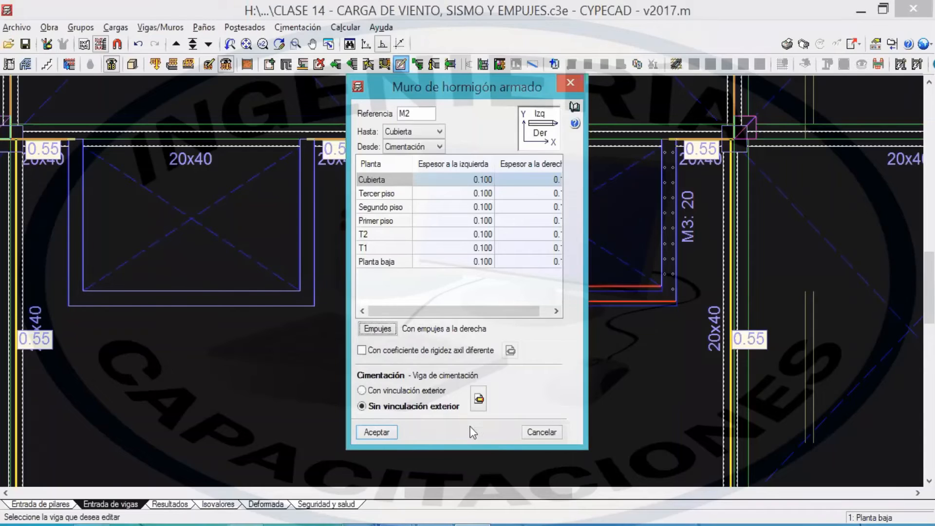
left_click(384, 436)
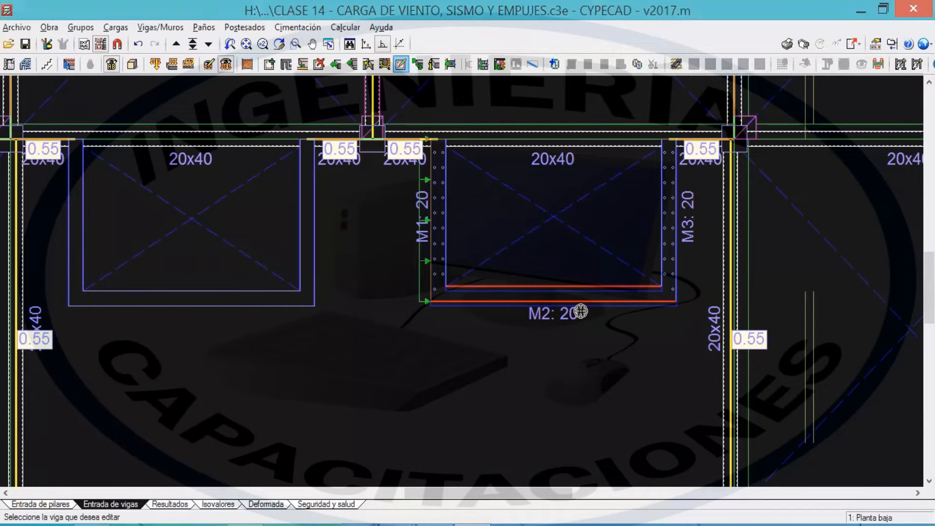
Apply the soil pressure Empuje 1 to the right side of wall M3.
left_click(516, 364)
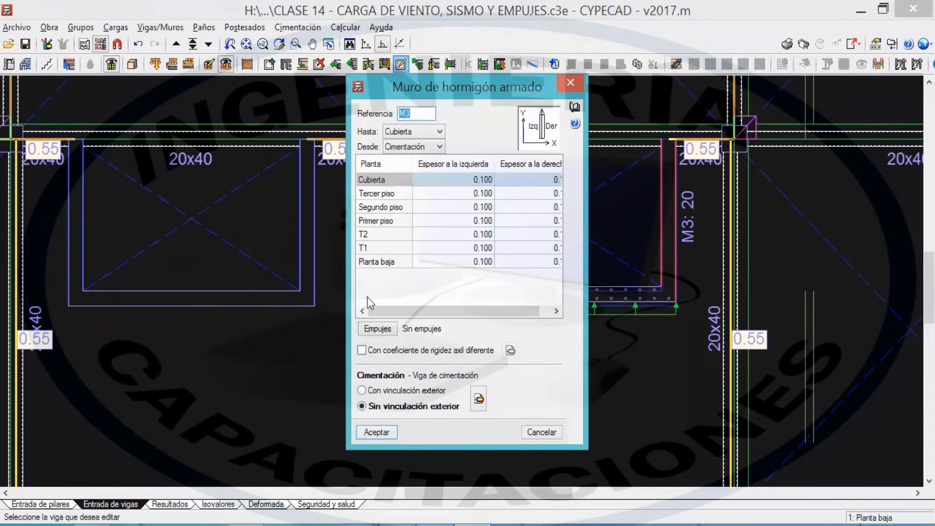
left_click(386, 330)
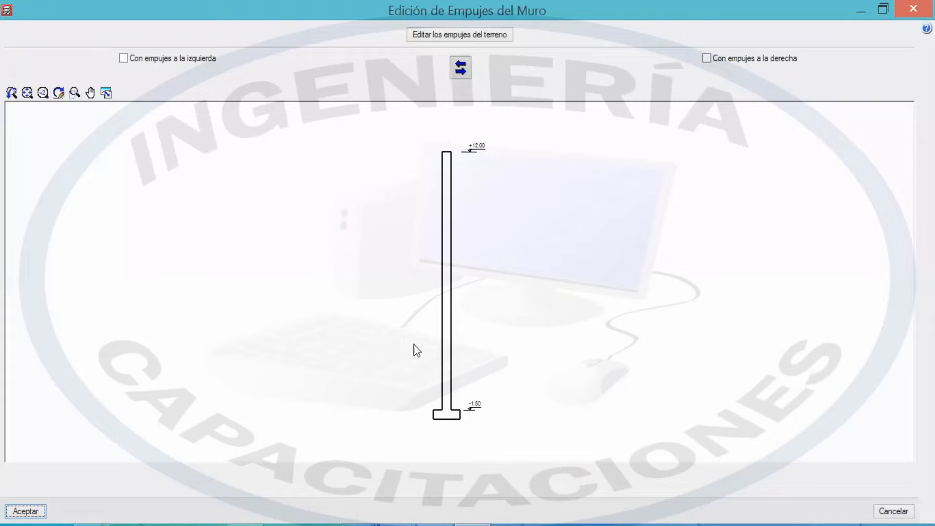
left_click(706, 59)
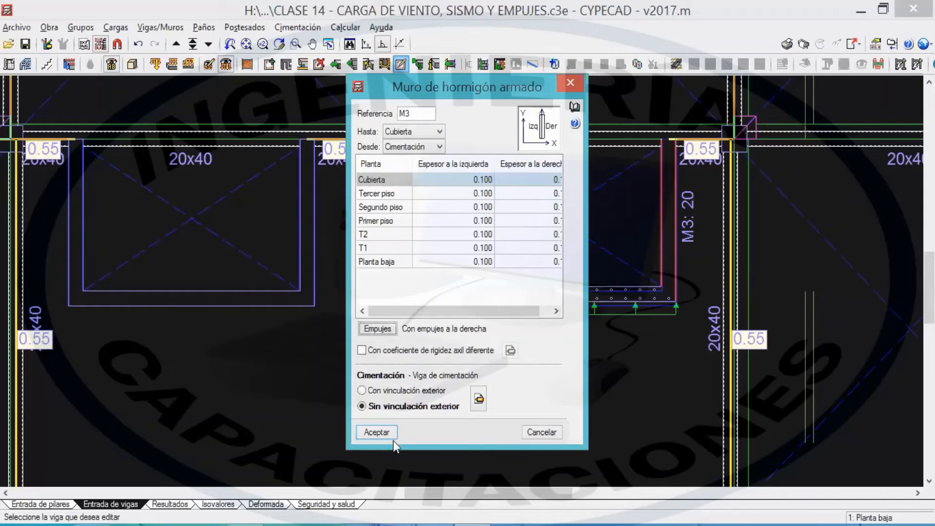
left_click(383, 434)
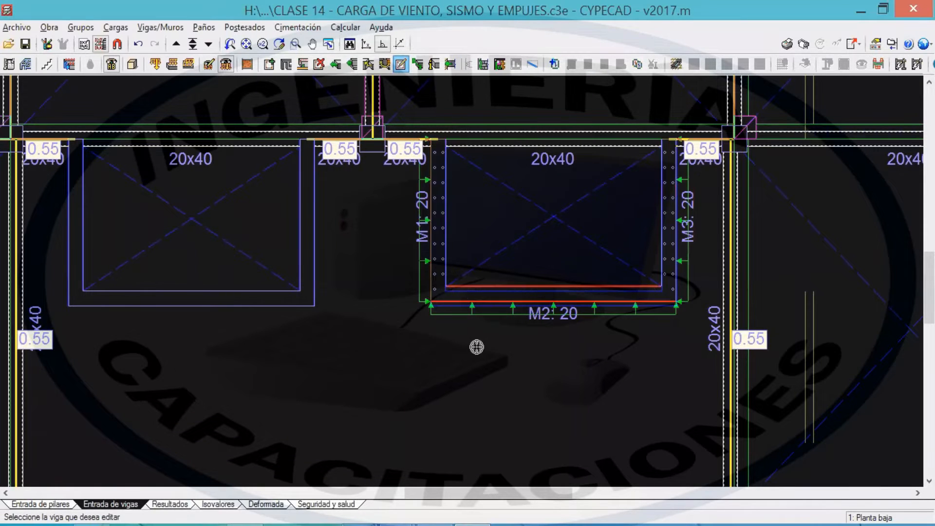
scroll(473, 347, "down", 2)
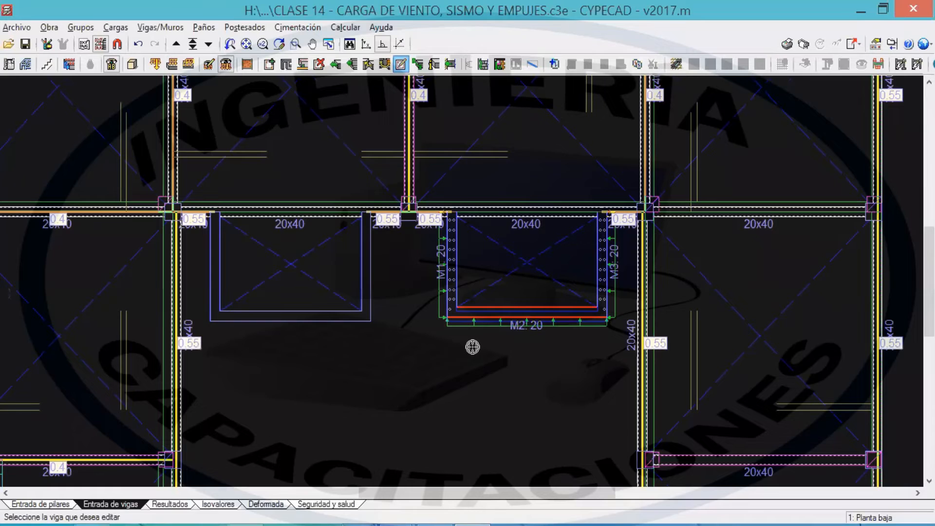
scroll(472, 347, "down", 3)
scroll(487, 338, "up", 3)
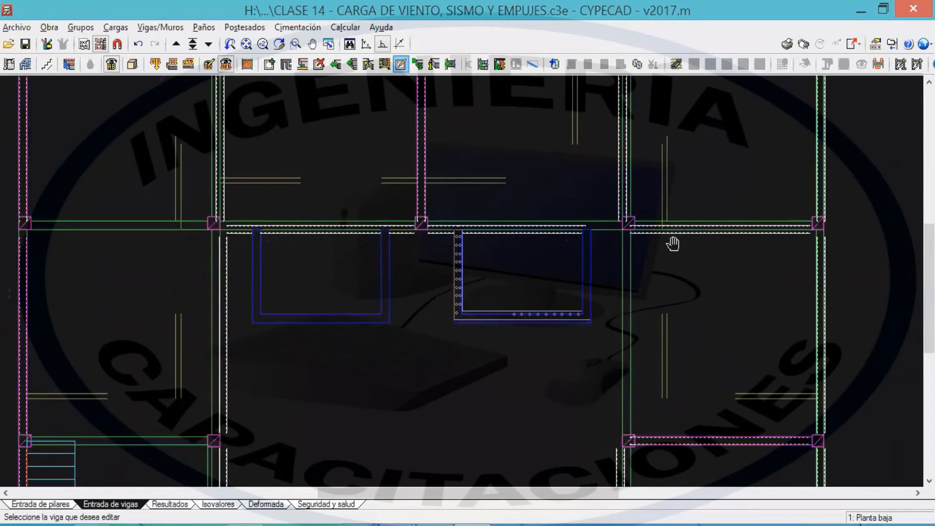
scroll(634, 292, "down", 4)
scroll(586, 298, "up", 3)
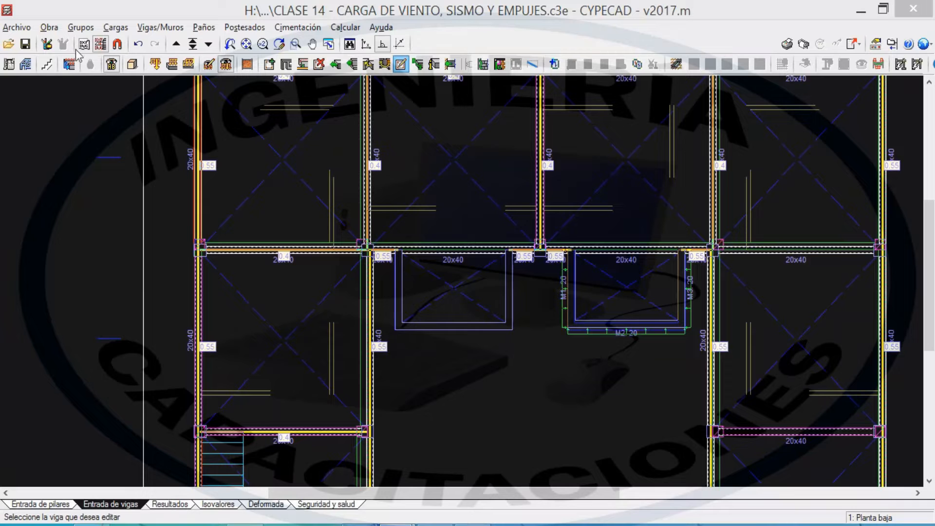
Enable the wind action in the project's general data and bring up its design standard settings.
left_click(54, 31)
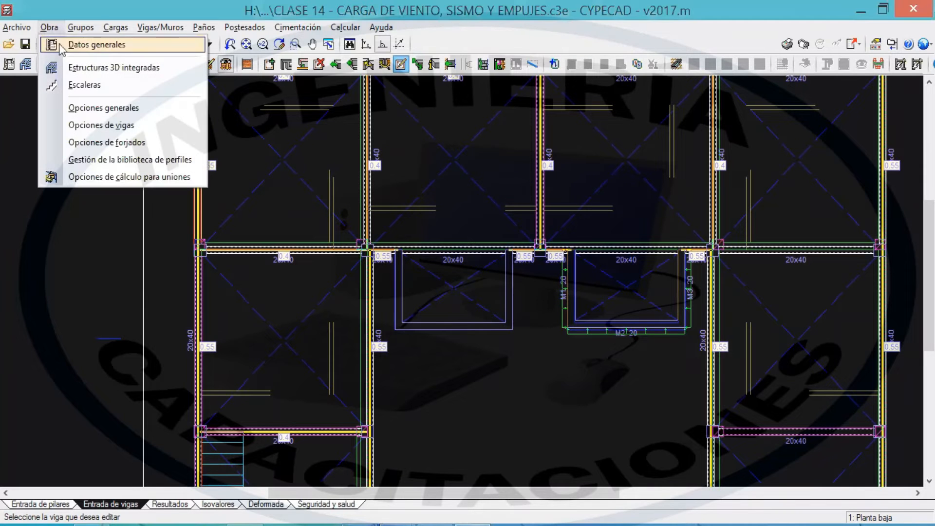
left_click(83, 46)
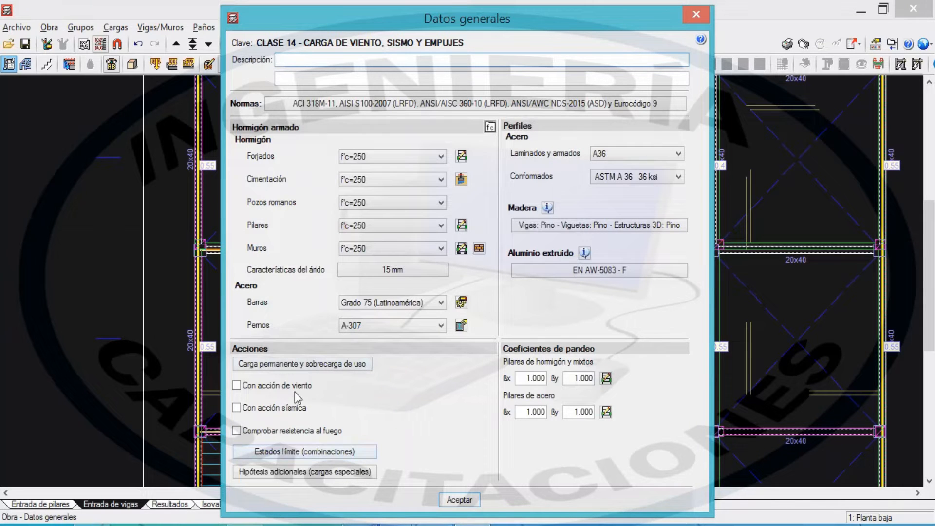
left_click(241, 385)
left_click(239, 386)
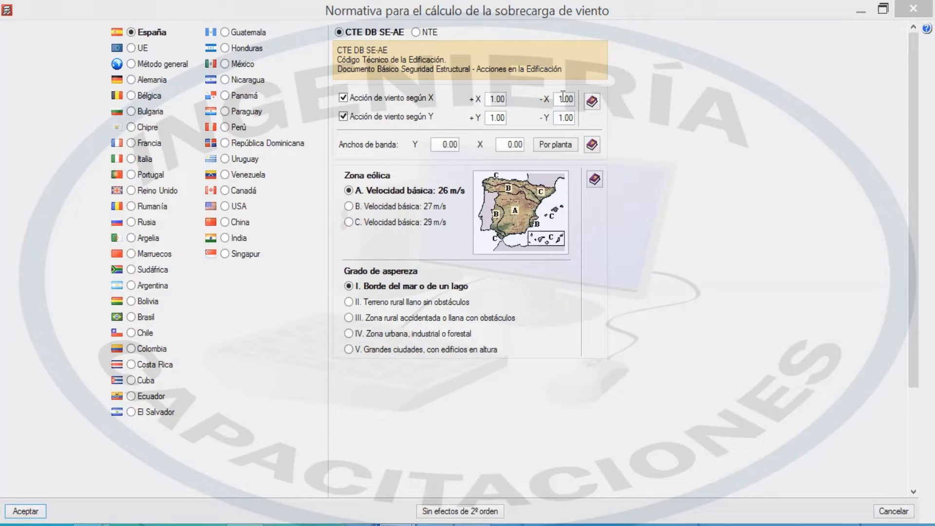
mouse_move(622, 55)
left_mouse_down()
mouse_move(541, 10)
mouse_move(344, 9)
mouse_move(294, 48)
mouse_move(322, 127)
mouse_move(524, 130)
mouse_move(642, 85)
mouse_move(614, 25)
left_mouse_up()
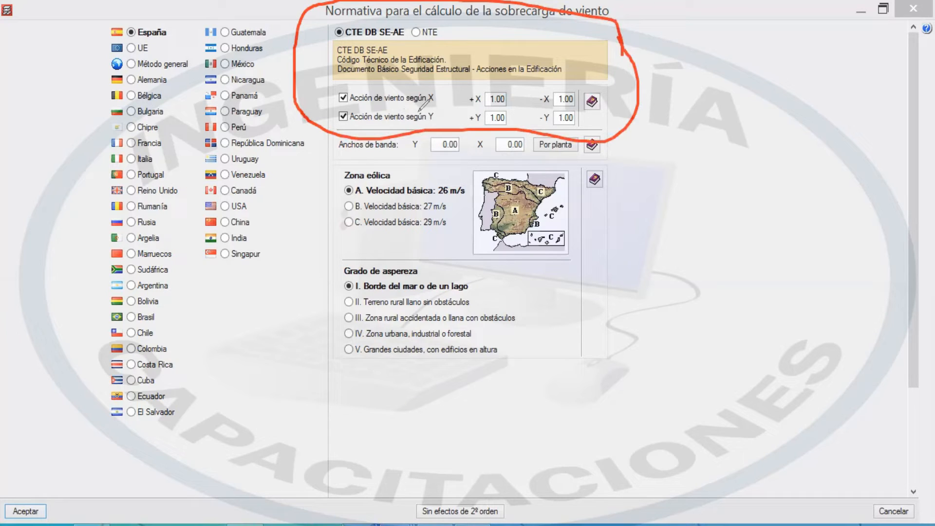
mouse_move(468, 86)
left_mouse_down()
mouse_move(443, 109)
mouse_move(534, 90)
mouse_move(530, 108)
mouse_move(584, 86)
left_mouse_up()
left_click_drag(567, 121, 586, 108)
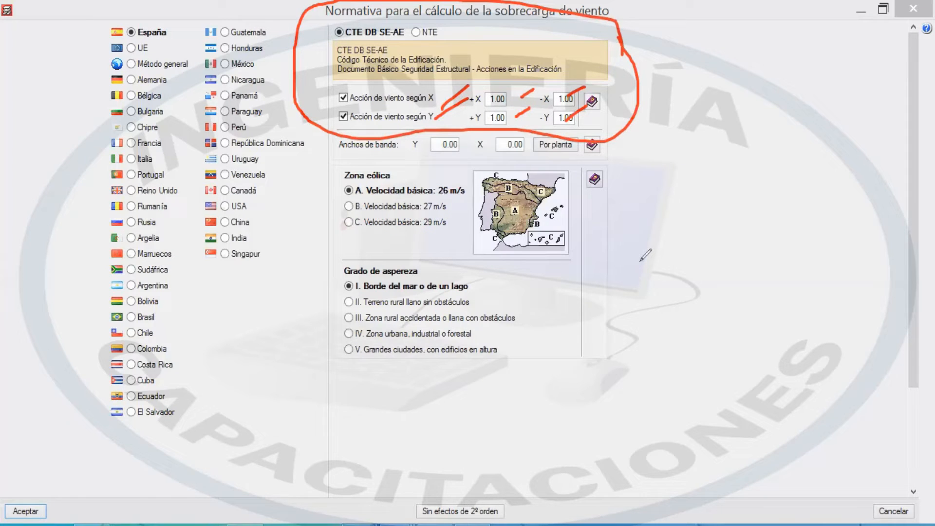
mouse_move(336, 156)
left_mouse_down()
mouse_move(563, 159)
mouse_move(604, 143)
left_mouse_up()
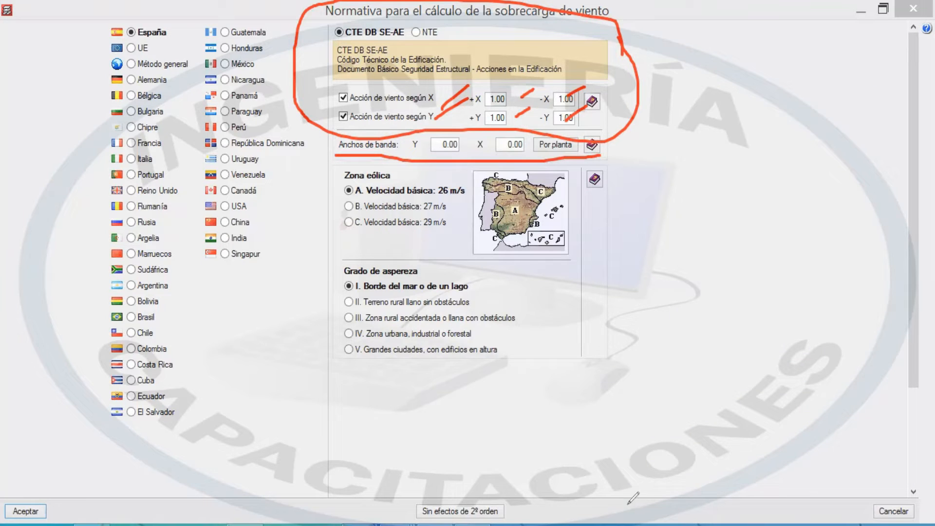
key("e")
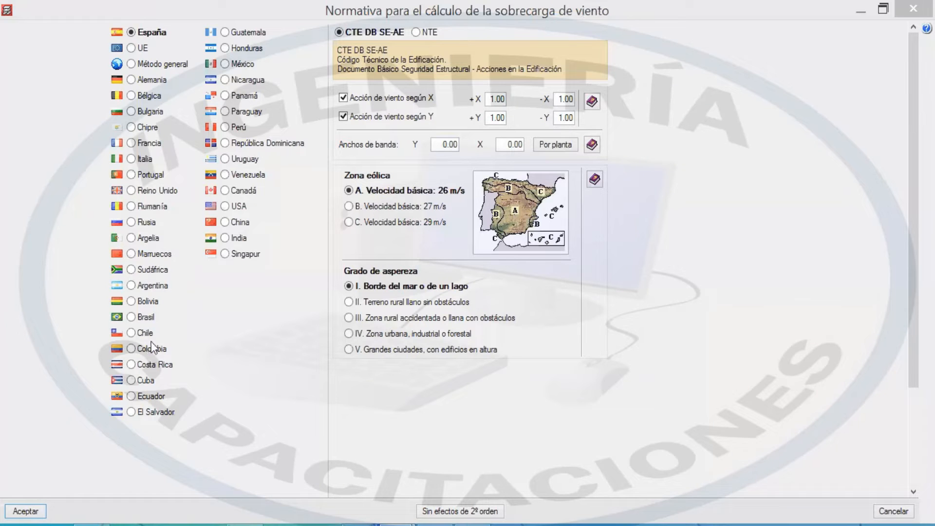
Try Perú's Norma Técnica E.020 as the wind load standard and review its X and Y wind actions.
left_click(228, 127)
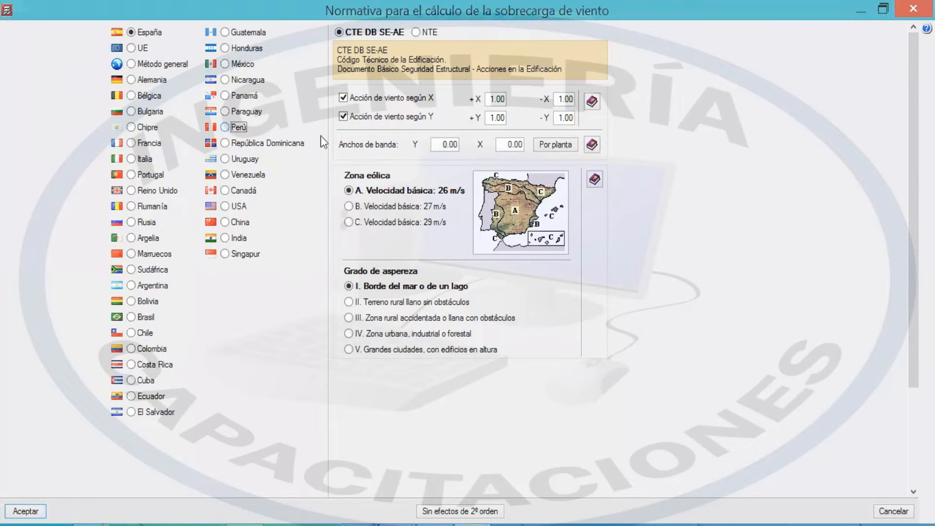
left_click(236, 128)
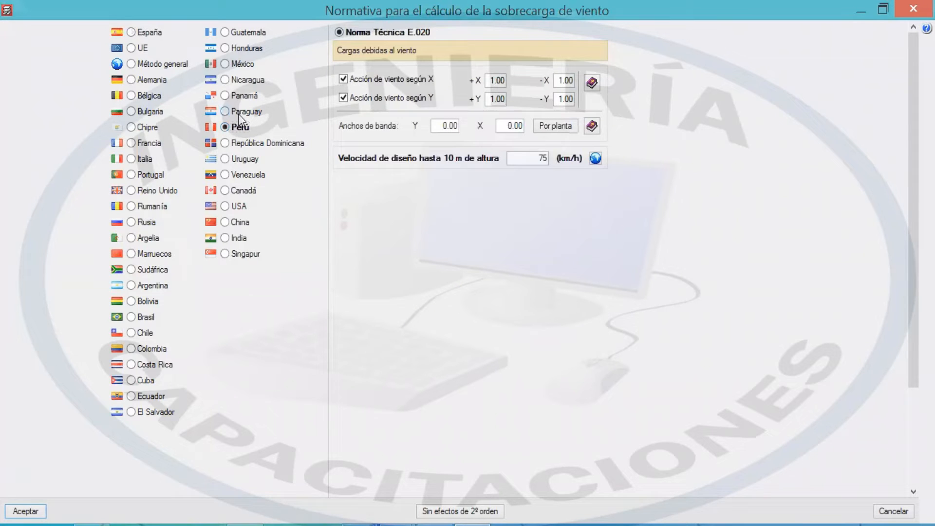
key("ctrl+shift+d")
left_click_drag(434, 79, 451, 67)
left_click_drag(433, 102, 466, 79)
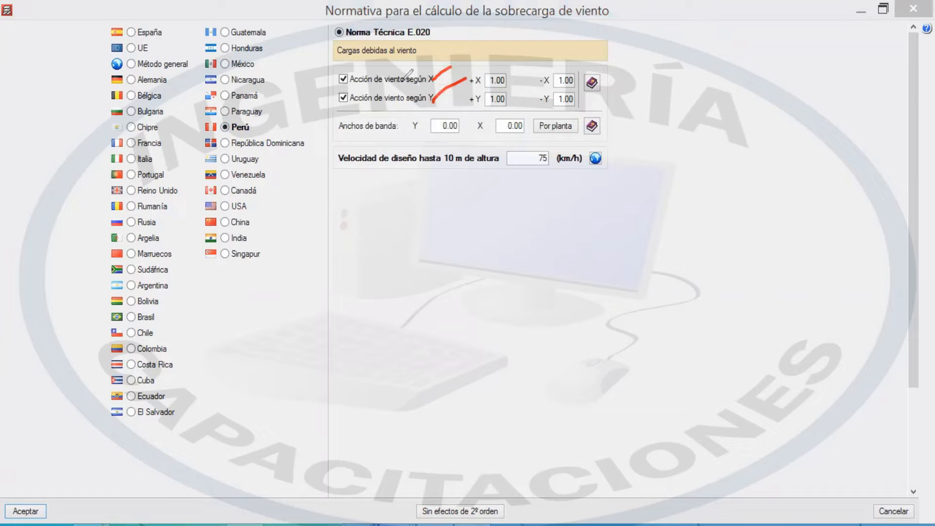
left_click_drag(360, 82, 406, 74)
left_click_drag(511, 109, 555, 85)
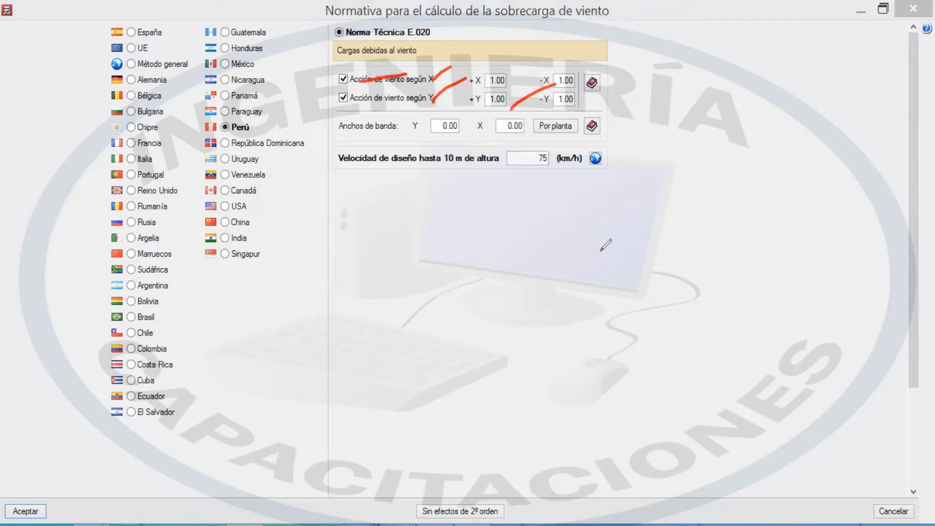
key("Escape")
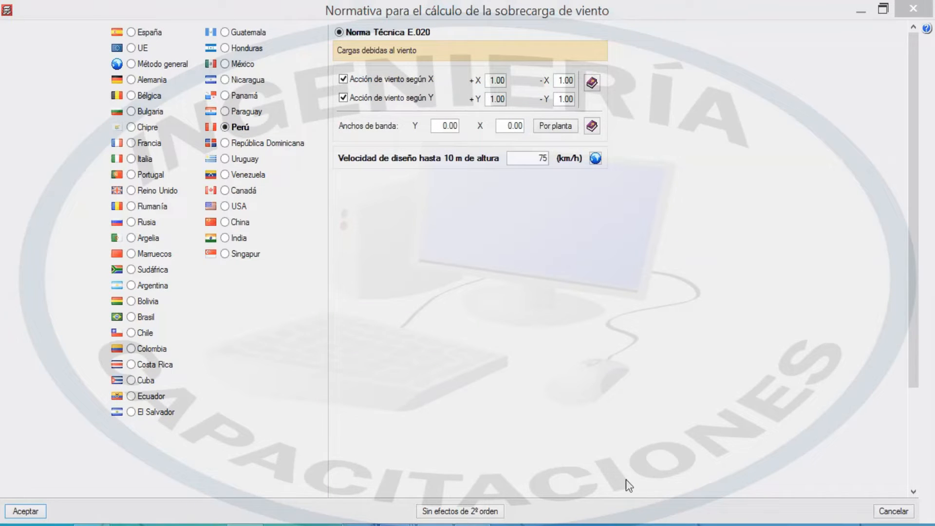
Choose Argentina's CIRSOC 102-1984 as the wind load standard and review its wind action and site settings.
left_click(151, 286)
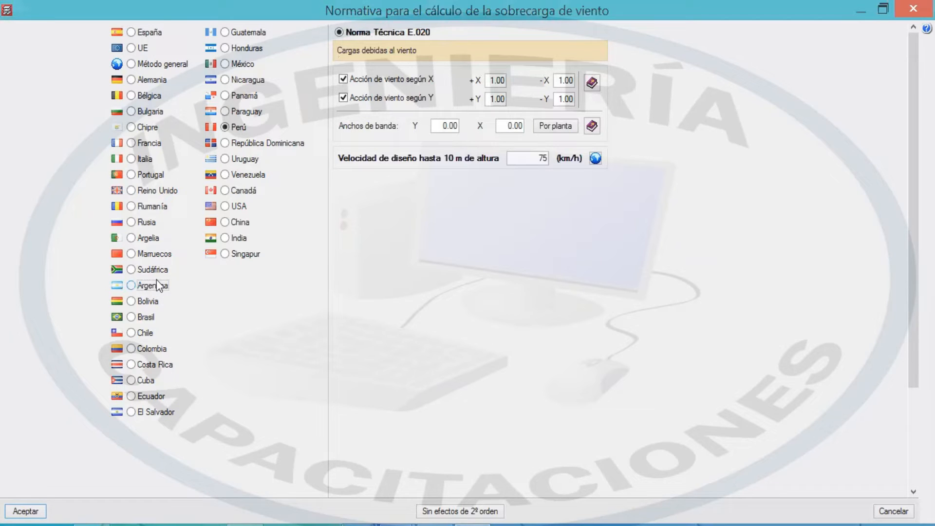
left_click(157, 281)
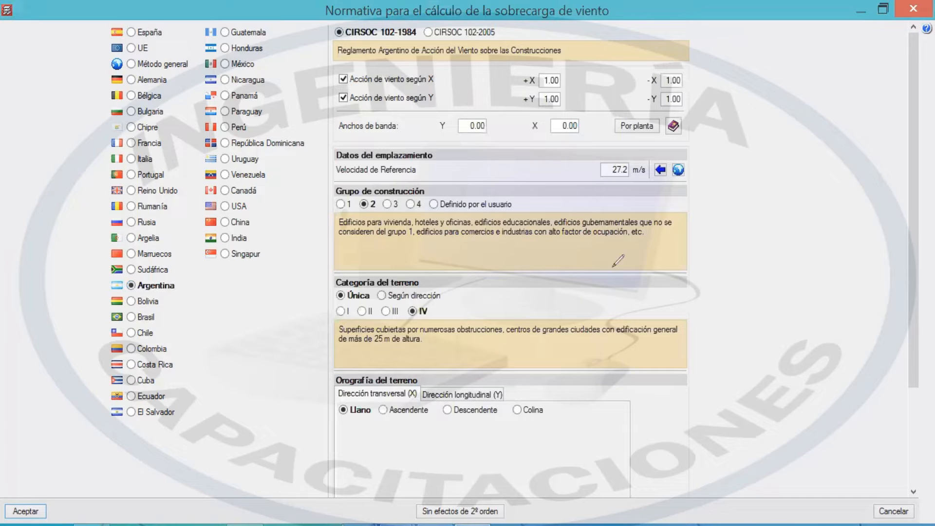
mouse_move(325, 22)
left_mouse_down()
mouse_move(730, 54)
mouse_move(687, 181)
mouse_move(357, 138)
left_mouse_up()
left_click_drag(332, 106, 312, 48)
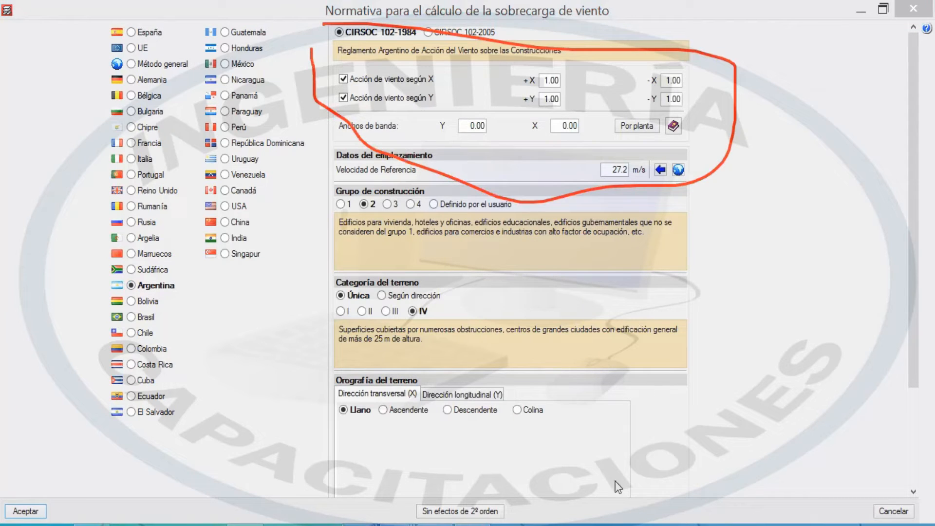
left_click(615, 481)
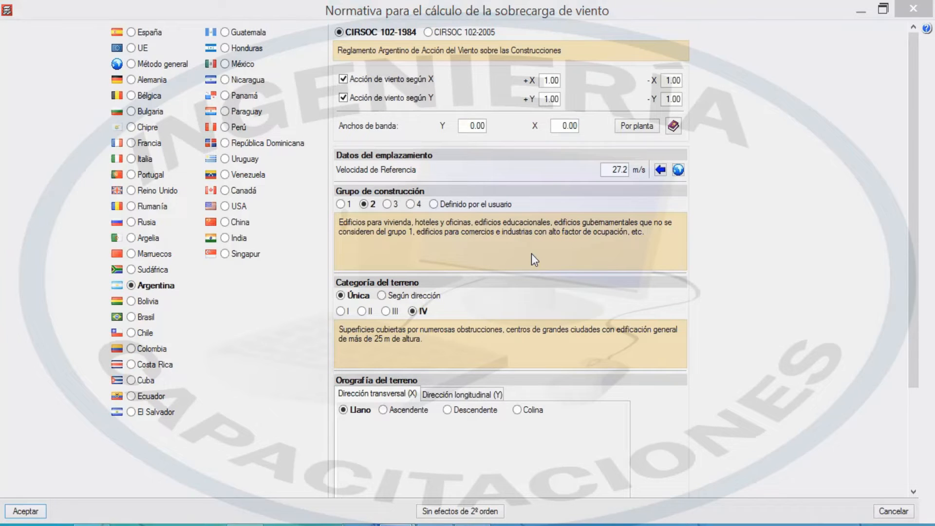
left_click_drag(341, 39, 506, 39)
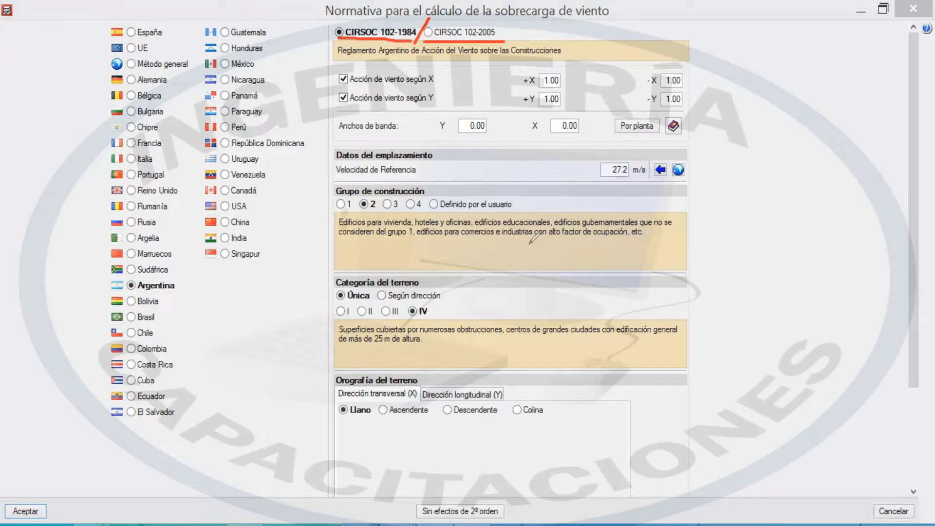
key("e")
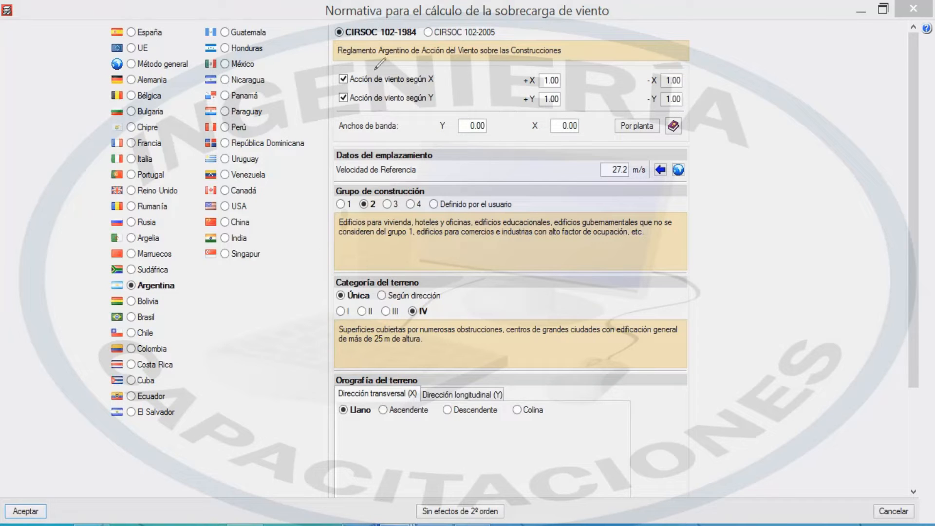
left_click_drag(345, 40, 502, 42)
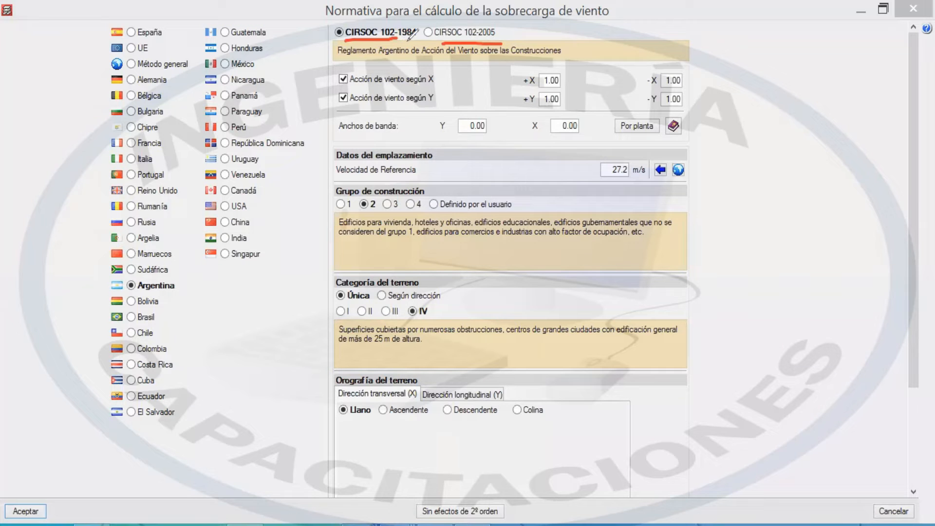
mouse_move(539, 8)
left_mouse_down()
mouse_move(516, 22)
mouse_move(530, 22)
left_mouse_up()
Try Colombia's NSR-10 Capítulo B.6 and Bolivia's NB 1225003-1 as the wind load standard, switching Bolivia's Y wind action off and on.
left_click(129, 351)
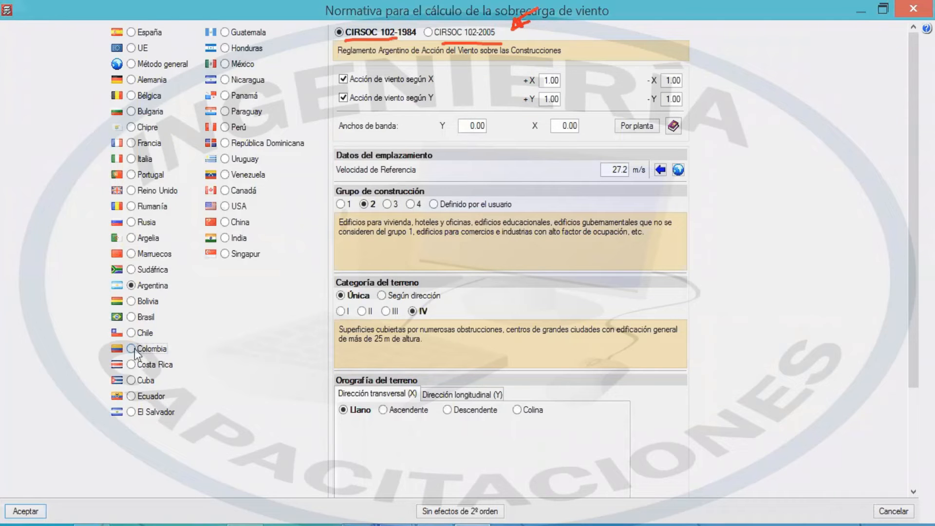
left_click(135, 348)
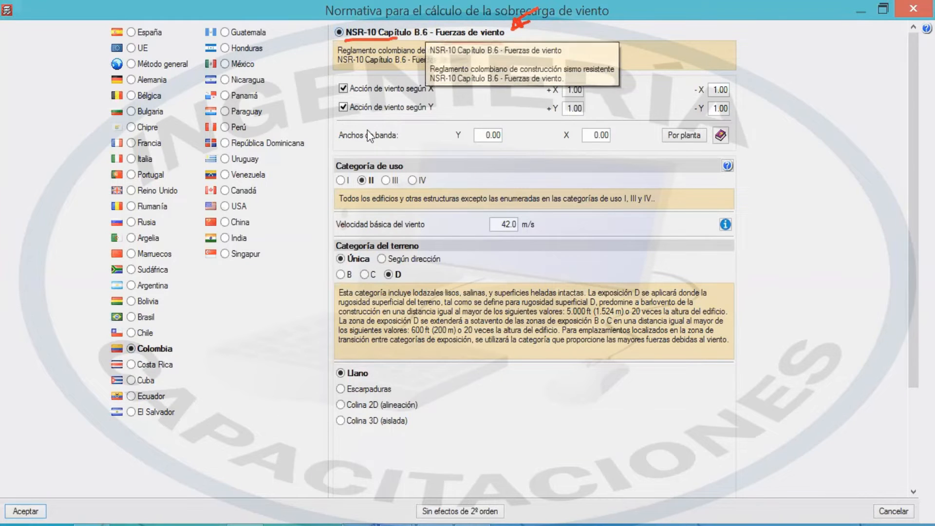
left_click(142, 302)
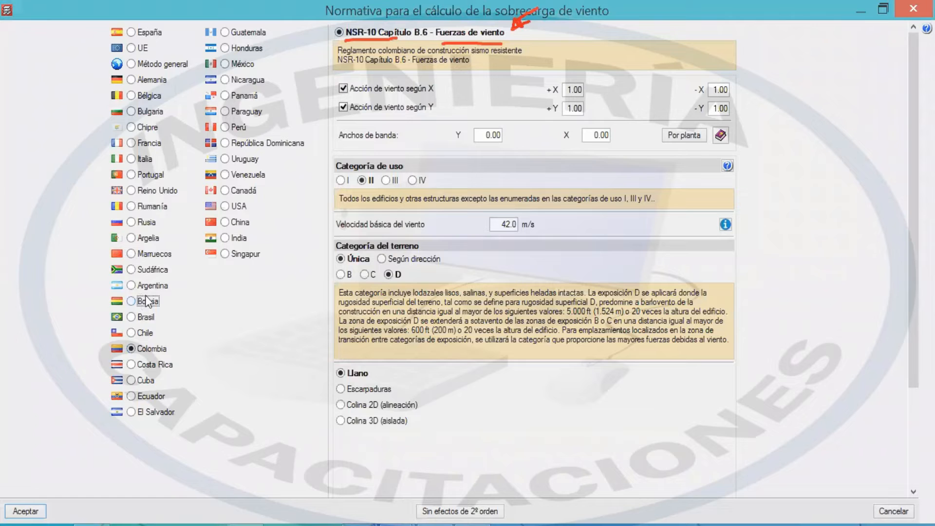
left_click(146, 302)
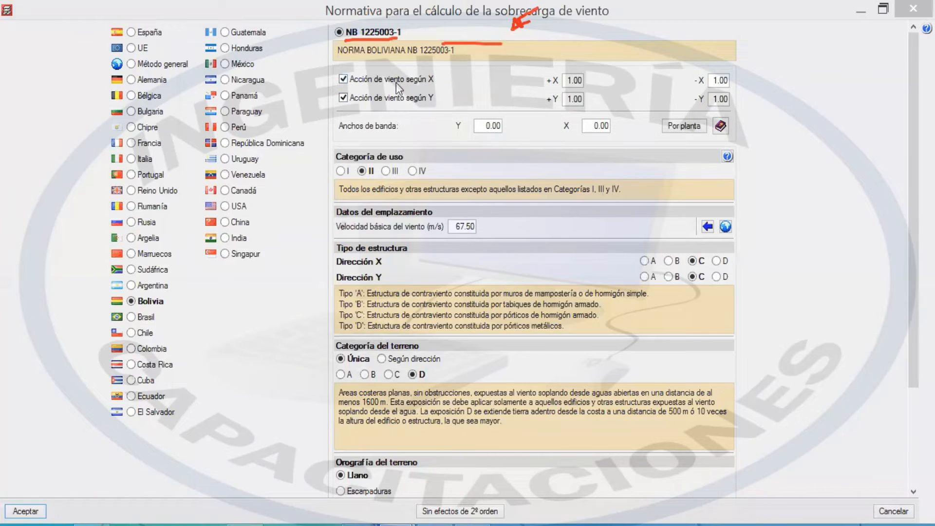
left_click(351, 99)
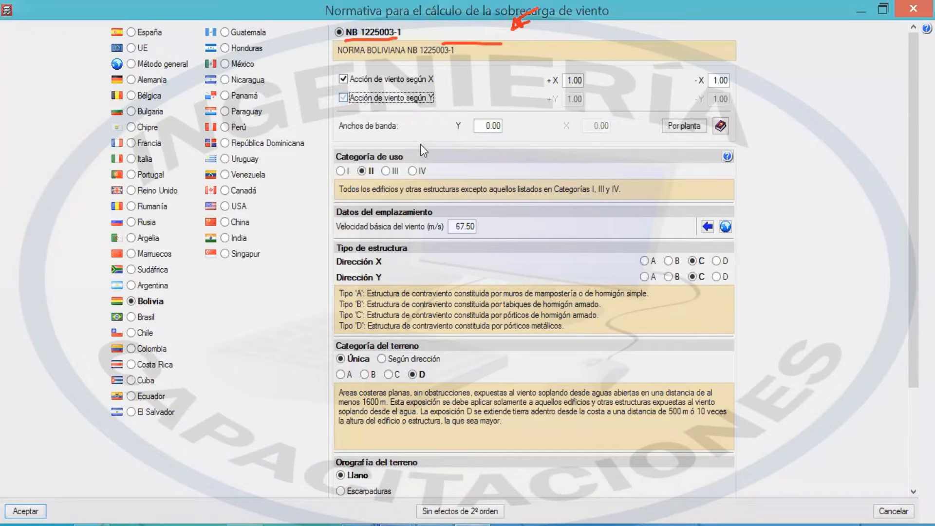
left_click(343, 100)
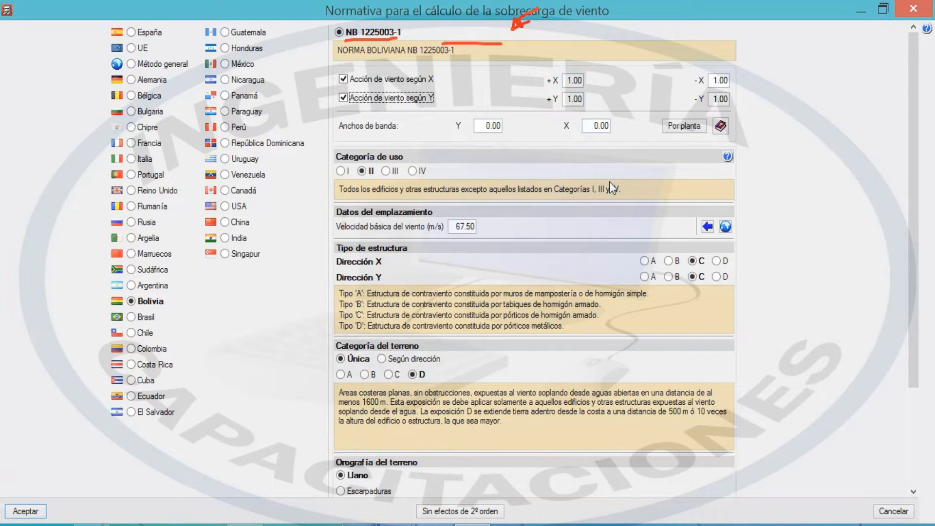
key("ctrl+shift+3")
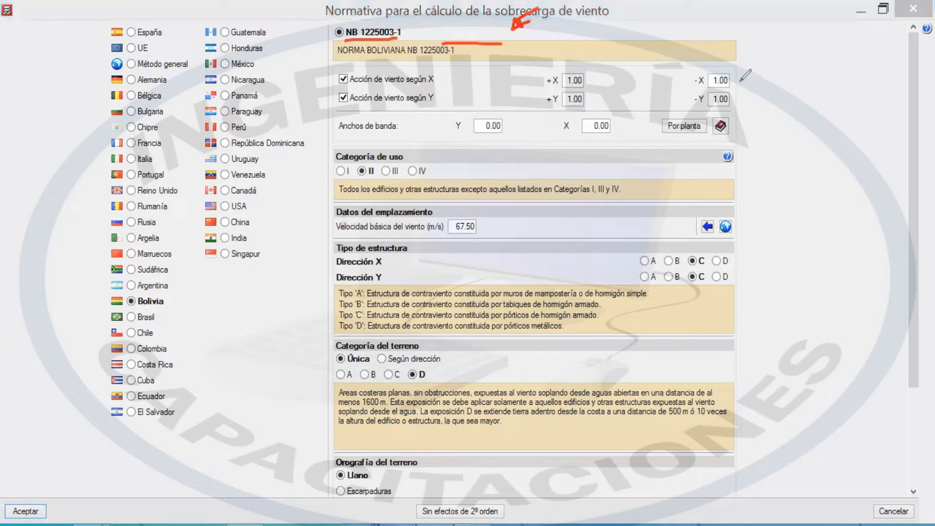
left_click_drag(736, 80, 765, 68)
mouse_move(584, 69)
left_mouse_down()
mouse_move(570, 105)
mouse_move(604, 78)
mouse_move(595, 66)
left_mouse_up()
mouse_move(707, 72)
left_mouse_down()
mouse_move(687, 87)
mouse_move(750, 100)
mouse_move(742, 72)
left_mouse_up()
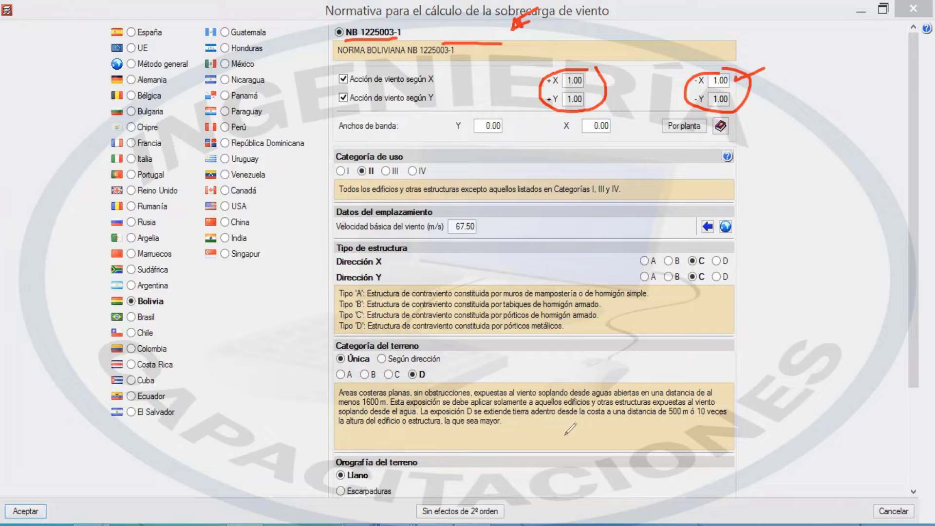
key("e")
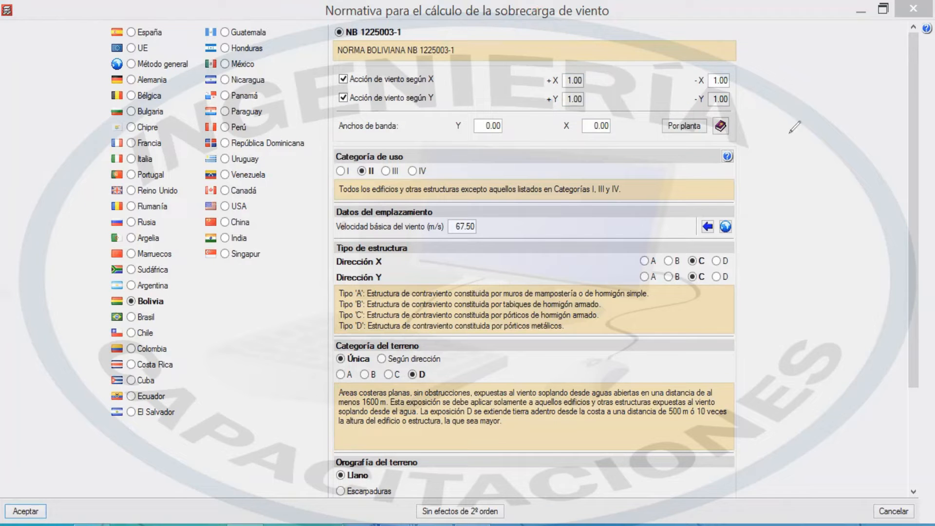
mouse_move(791, 179)
left_mouse_down()
mouse_move(797, 111)
mouse_move(821, 107)
mouse_move(820, 172)
mouse_move(776, 192)
mouse_move(828, 176)
left_mouse_up()
left_click_drag(822, 180, 825, 189)
left_click_drag(736, 69, 739, 86)
left_click_drag(615, 73, 525, 71)
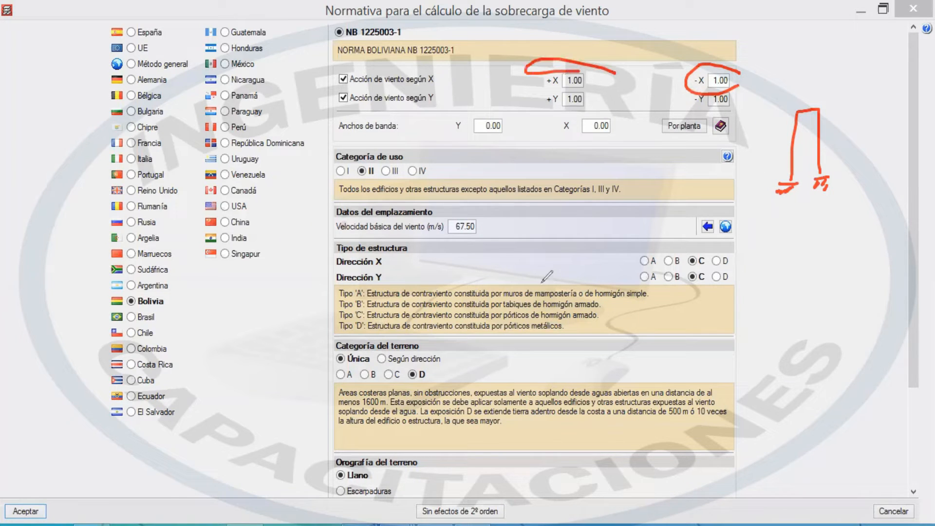
key("e")
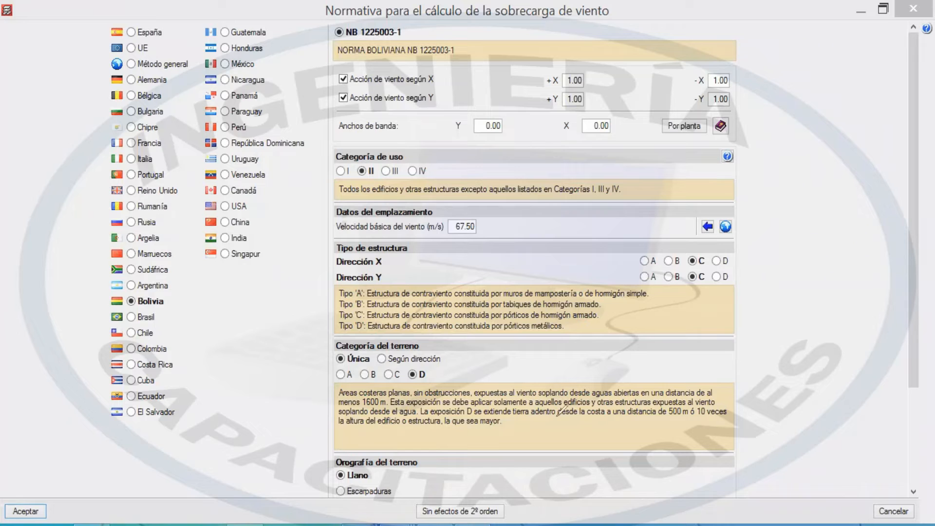
left_click_drag(810, 260, 812, 360)
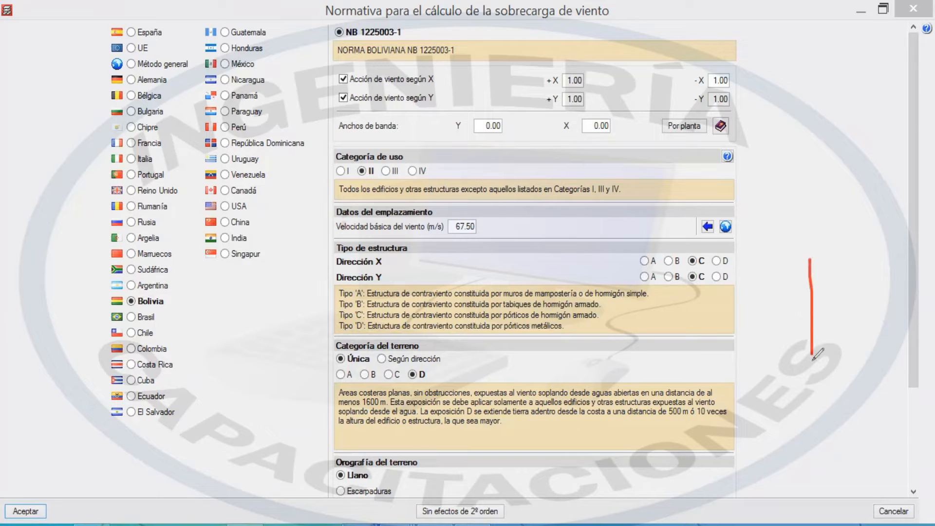
mouse_move(810, 256)
left_mouse_down()
mouse_move(839, 256)
mouse_move(844, 357)
left_mouse_up()
mouse_move(812, 256)
left_mouse_down()
mouse_move(857, 230)
mouse_move(841, 255)
mouse_move(859, 268)
mouse_move(860, 349)
left_mouse_up()
mouse_move(812, 255)
left_mouse_down()
mouse_move(780, 260)
mouse_move(842, 227)
left_mouse_up()
left_click_drag(782, 263, 782, 359)
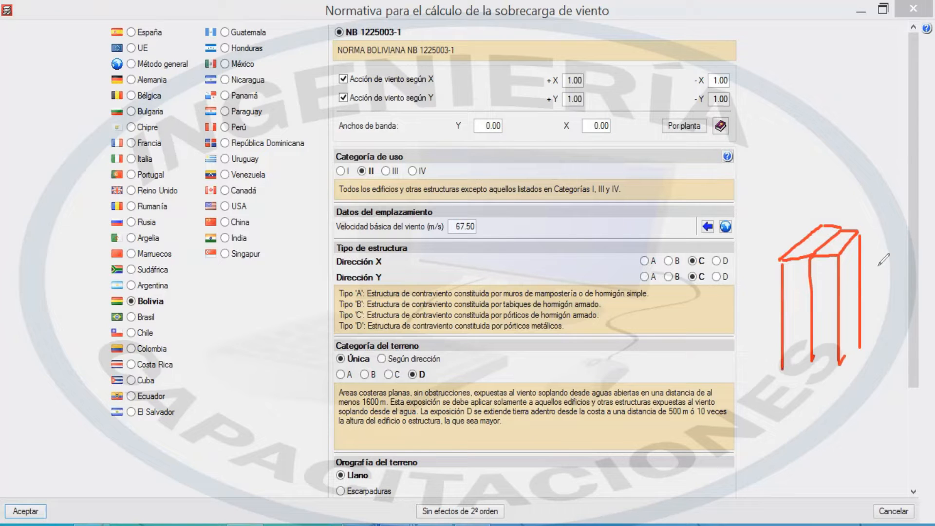
mouse_move(822, 225)
left_mouse_down()
mouse_move(856, 197)
mouse_move(874, 202)
mouse_move(842, 218)
mouse_move(890, 201)
mouse_move(861, 229)
mouse_move(892, 275)
mouse_move(889, 327)
left_mouse_up()
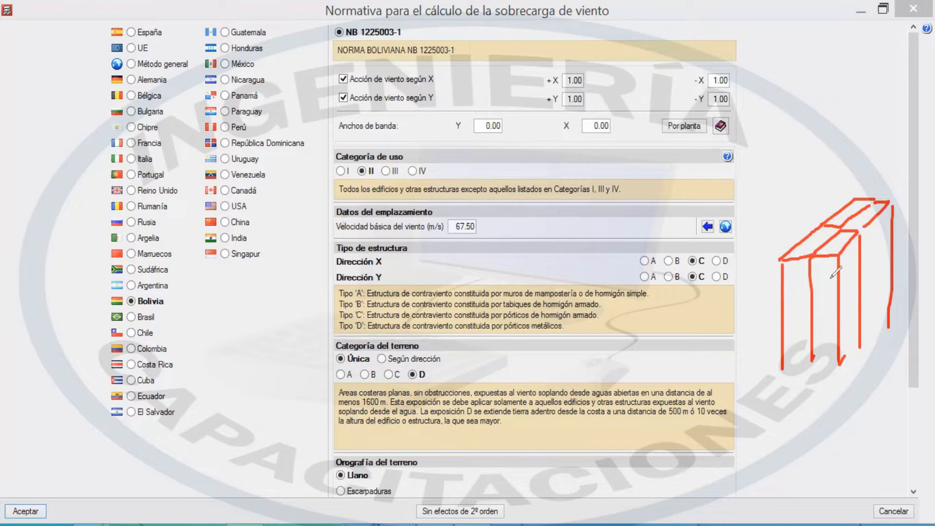
mouse_move(814, 256)
left_mouse_down()
mouse_move(839, 256)
mouse_move(816, 301)
mouse_move(813, 360)
left_mouse_up()
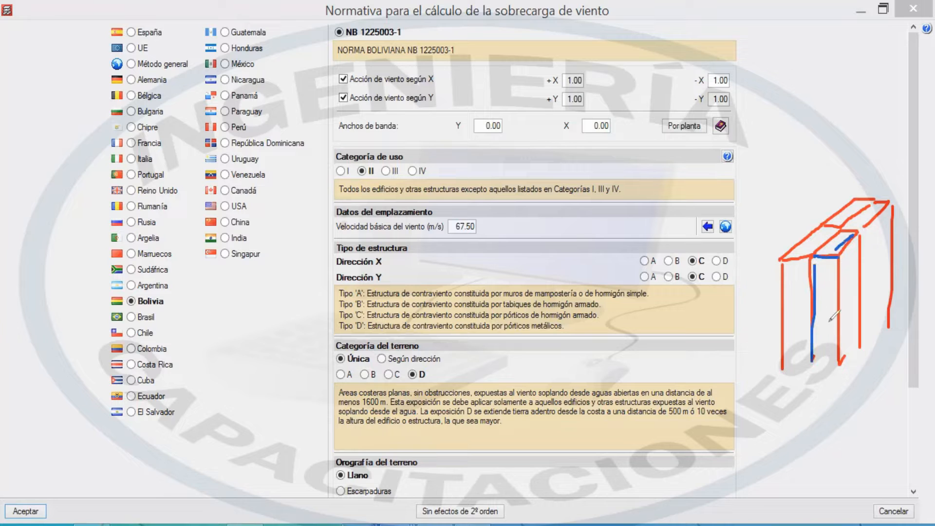
left_click_drag(845, 258, 841, 361)
mouse_move(701, 249)
left_mouse_down()
mouse_move(756, 258)
mouse_move(771, 250)
mouse_move(765, 263)
left_mouse_up()
mouse_move(751, 197)
left_mouse_down()
mouse_move(745, 220)
mouse_move(767, 210)
mouse_move(753, 213)
left_mouse_up()
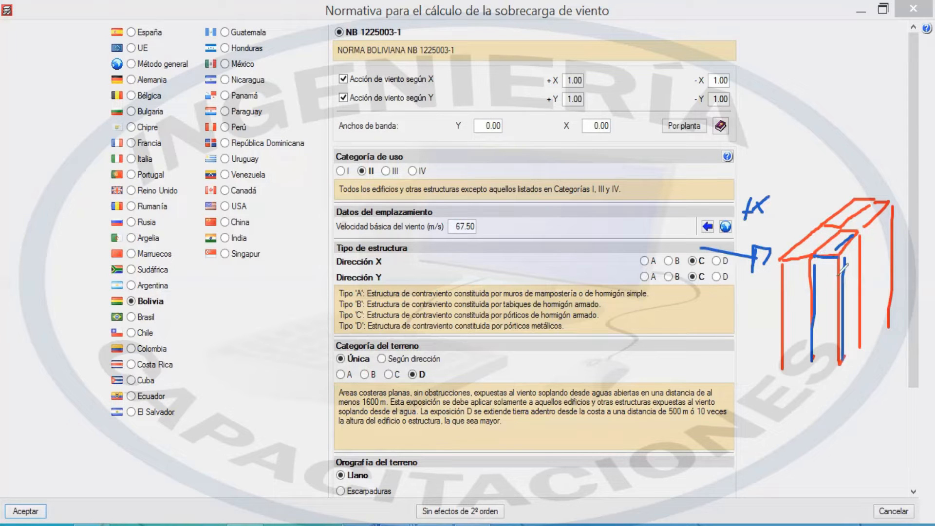
left_click_drag(834, 251, 853, 235)
left_click_drag(838, 235, 813, 254)
left_click_drag(856, 281, 871, 288)
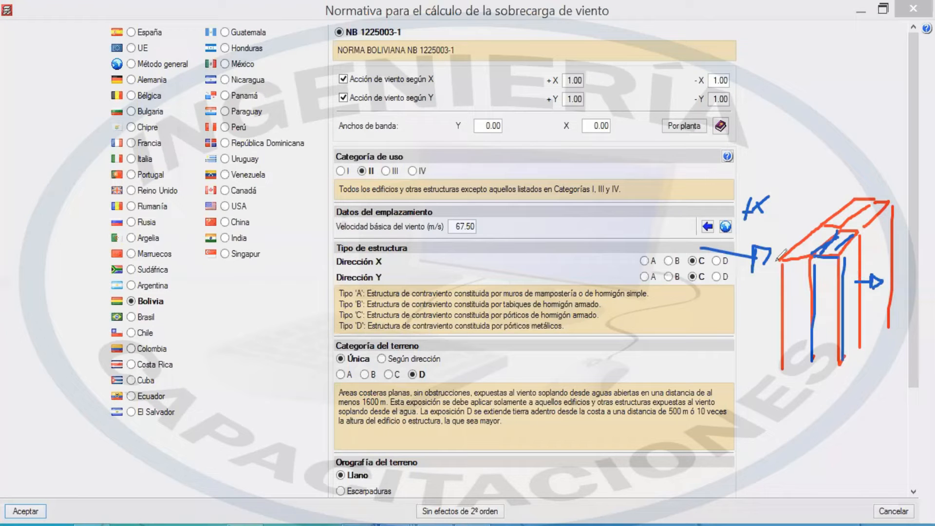
mouse_move(577, 68)
left_mouse_down()
mouse_move(596, 112)
mouse_move(595, 74)
left_mouse_up()
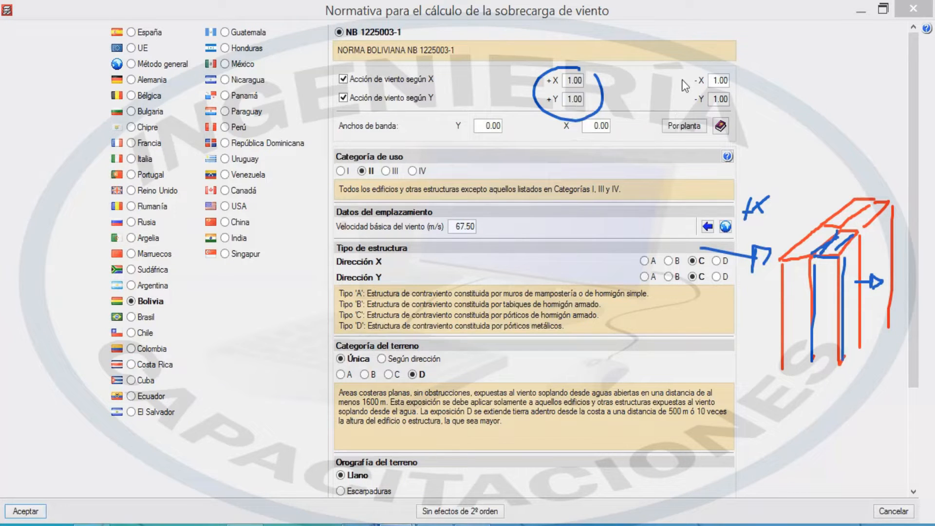
Consult the contextual help on the X and Y wind load coefficients of Bolivia's NB 1225003-1.
left_click(927, 27)
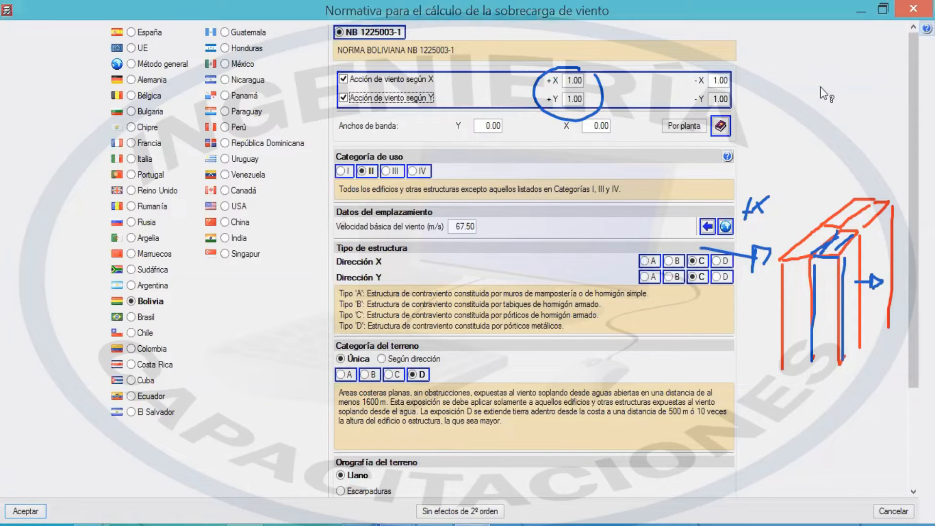
left_click(719, 101)
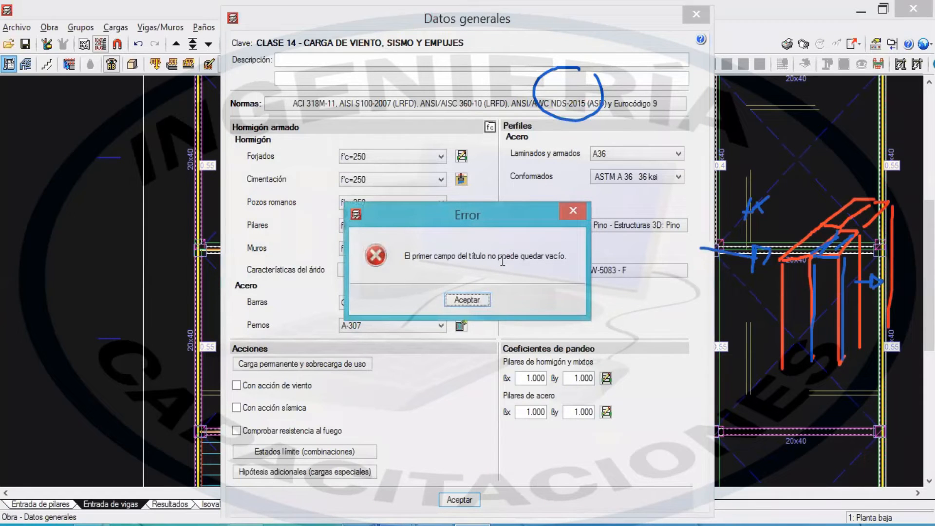
Dismiss the empty-title error and enable the wind action again in the project's general data.
left_click(458, 303)
left_click(238, 385)
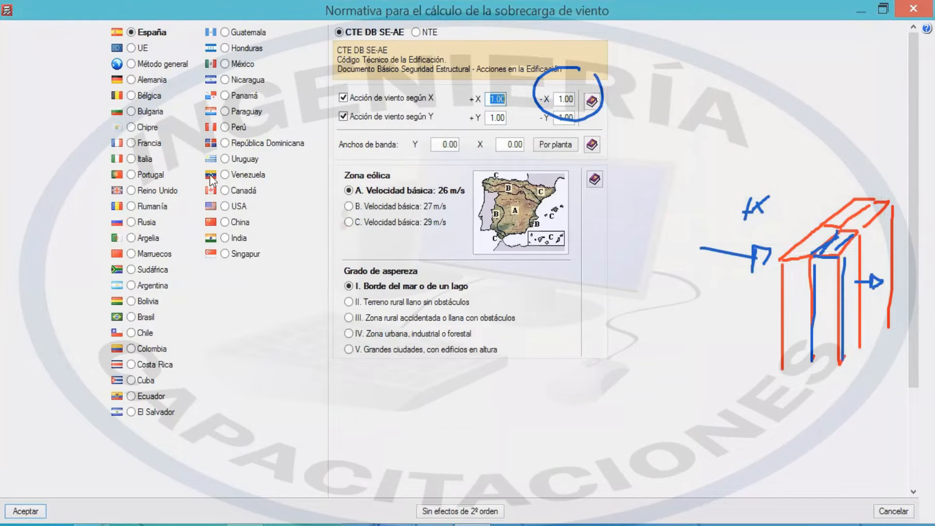
Select Perú's Norma Técnica E.020 and consult the contextual help on its -X load coefficient.
left_click(232, 129)
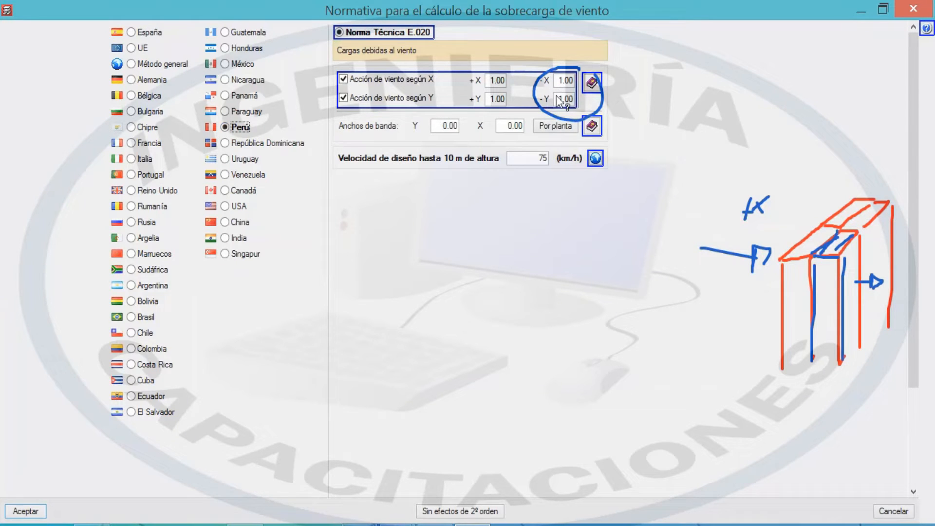
left_click(567, 83)
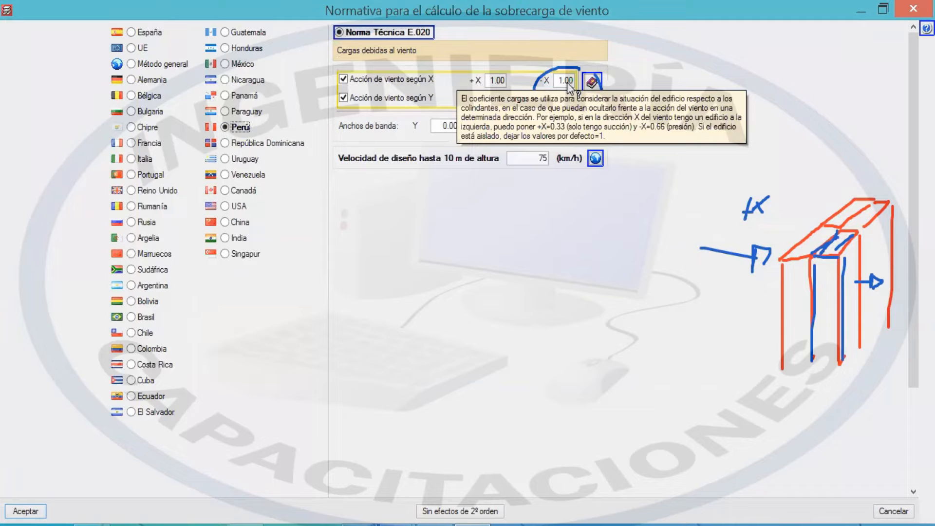
key("Escape")
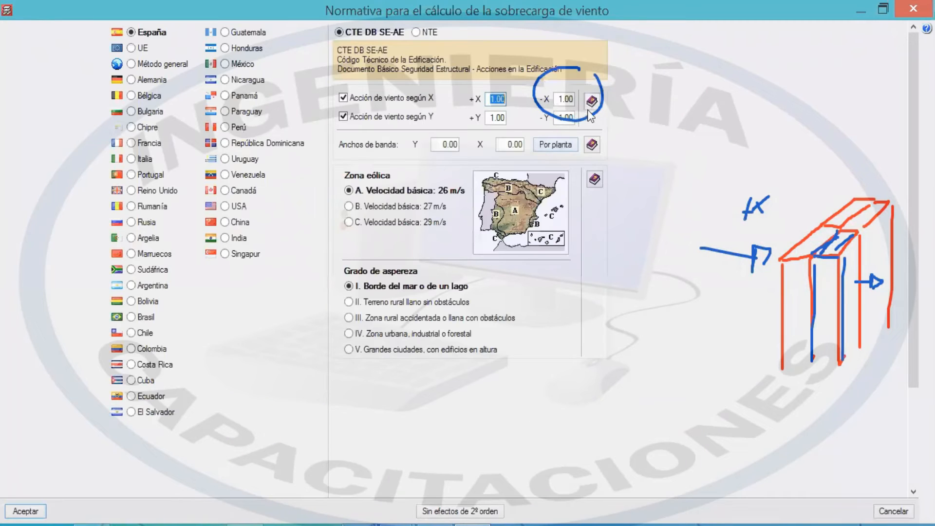
Consult the wind action help of España's CTE DB SE-AE, including the +X and -X coefficient example, and close it.
left_click(593, 101)
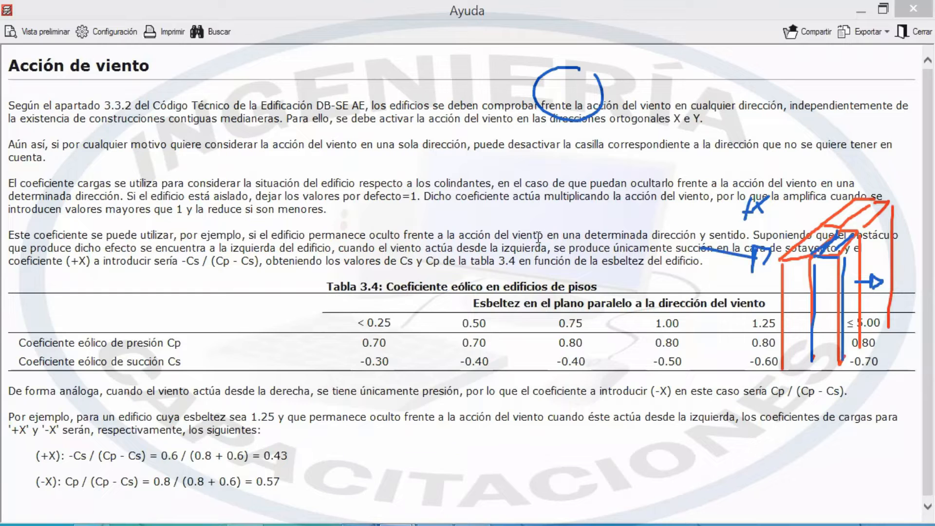
left_click_drag(307, 433, 319, 461)
left_click(312, 475)
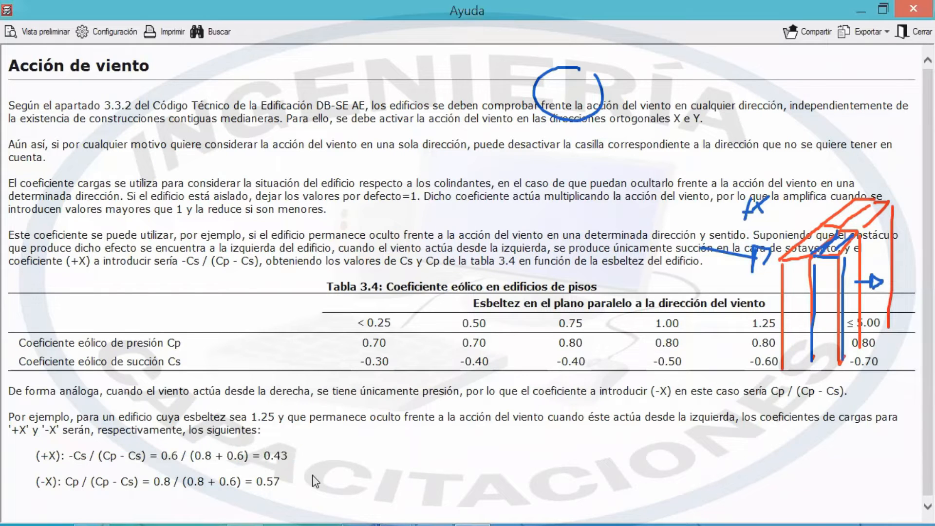
key("alt+Tab")
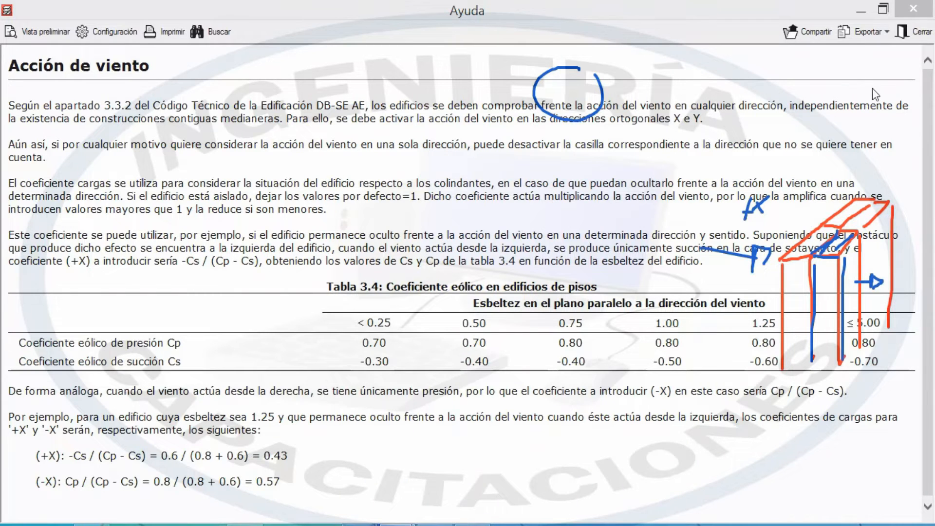
left_click(914, 31)
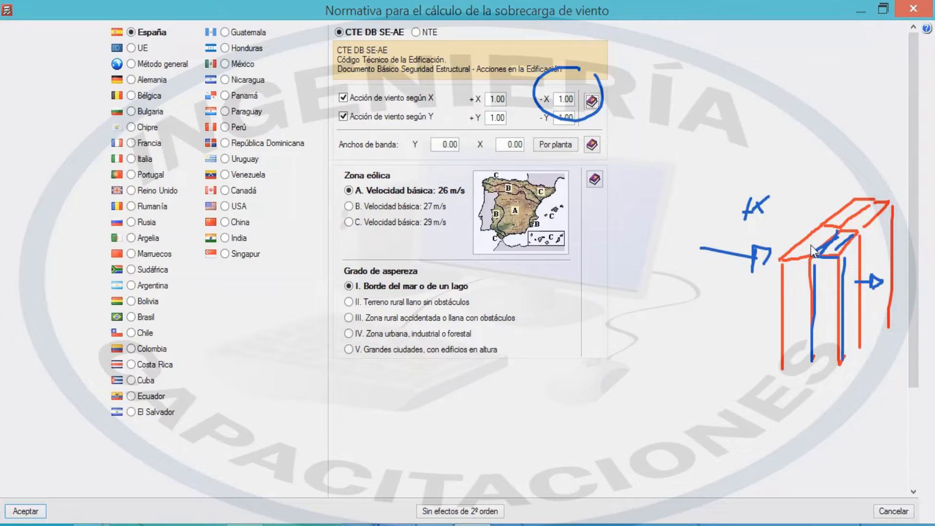
left_click_drag(846, 235, 837, 247)
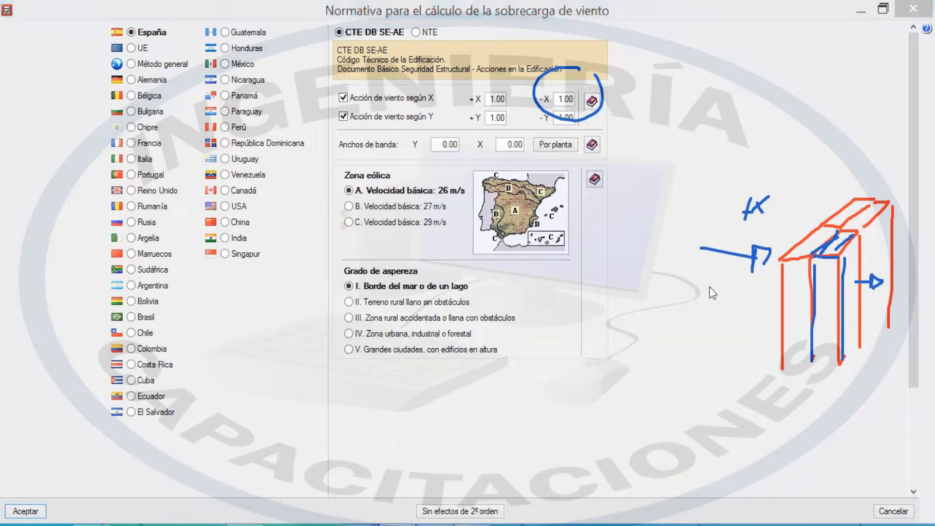
mouse_move(772, 388)
left_mouse_down()
mouse_move(818, 325)
mouse_move(828, 330)
mouse_move(786, 316)
mouse_move(795, 312)
left_mouse_up()
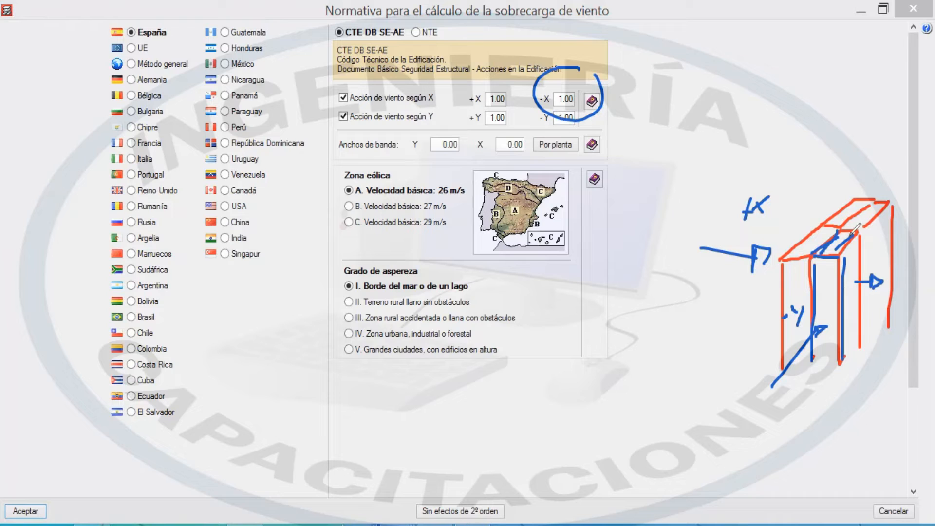
mouse_move(908, 146)
left_mouse_down()
mouse_move(884, 195)
mouse_move(900, 181)
left_mouse_up()
mouse_move(864, 140)
left_mouse_down()
mouse_move(862, 160)
mouse_move(870, 151)
mouse_move(874, 168)
left_mouse_up()
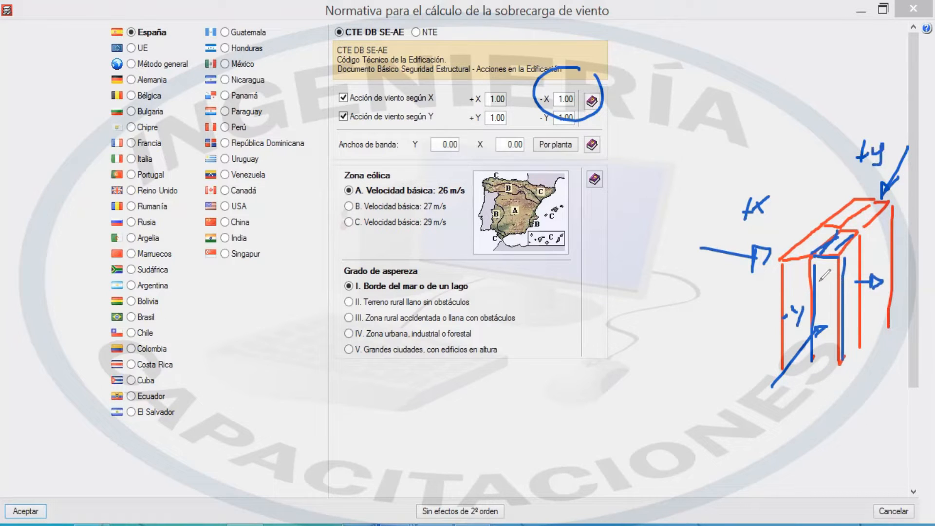
left_click_drag(827, 285, 810, 311)
mouse_move(927, 136)
left_mouse_down()
mouse_move(896, 193)
mouse_move(922, 171)
left_mouse_up()
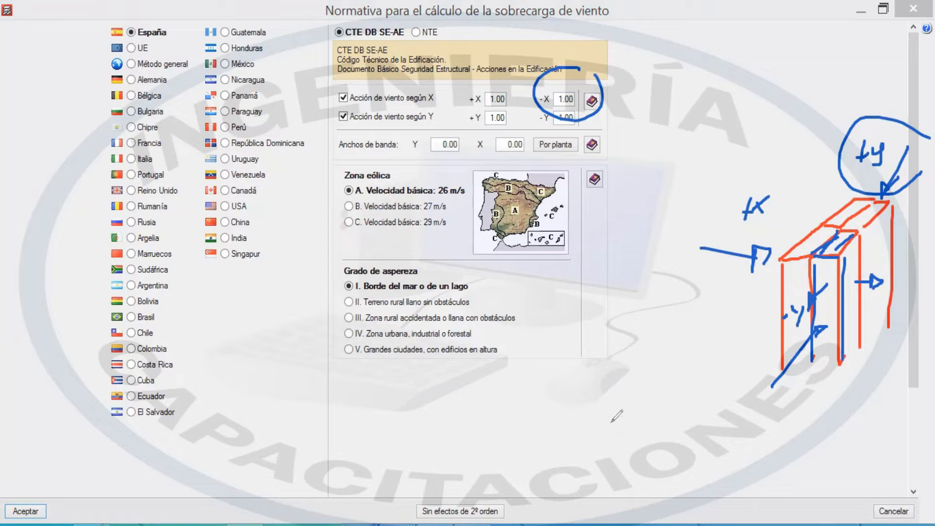
key("e")
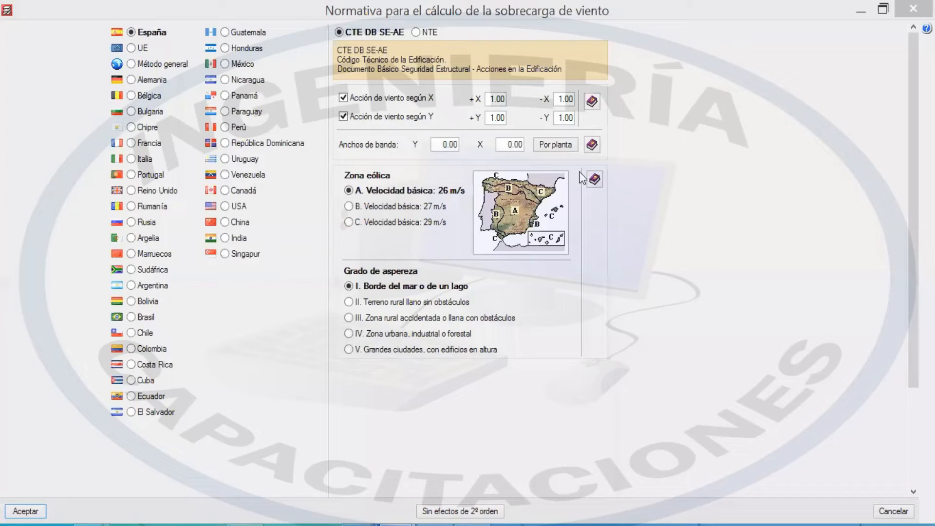
left_click(432, 144)
left_click(512, 145)
mouse_move(714, 262)
left_mouse_down()
mouse_move(724, 108)
mouse_move(774, 172)
mouse_move(774, 262)
left_mouse_up()
left_click_drag(661, 224, 692, 223)
mouse_move(663, 183)
left_mouse_down()
mouse_move(712, 182)
mouse_move(701, 187)
left_mouse_up()
mouse_move(652, 142)
left_mouse_down()
mouse_move(702, 142)
mouse_move(702, 151)
left_mouse_up()
mouse_move(664, 115)
left_mouse_down()
mouse_move(714, 115)
mouse_move(715, 104)
mouse_move(724, 111)
mouse_move(715, 124)
left_mouse_up()
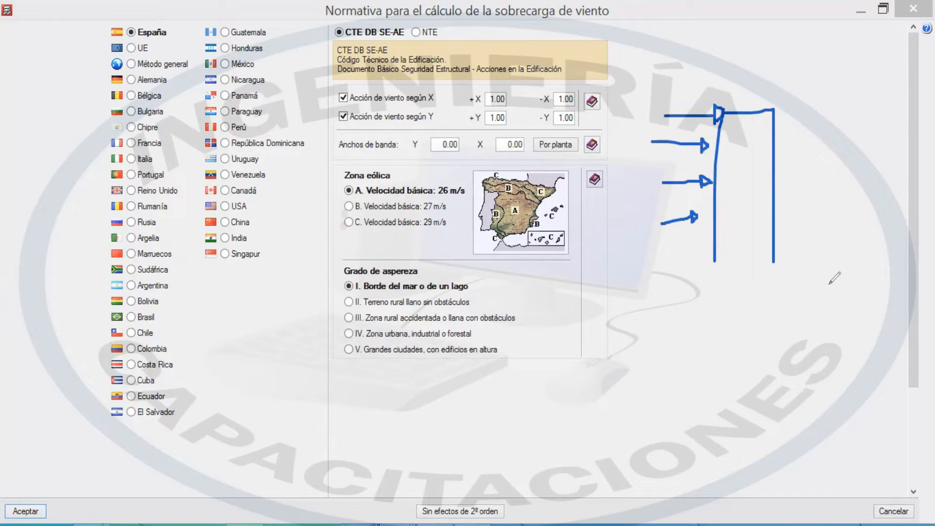
mouse_move(823, 298)
left_mouse_down()
mouse_move(787, 318)
mouse_move(852, 343)
left_mouse_up()
mouse_move(823, 298)
left_mouse_down()
mouse_move(914, 301)
mouse_move(856, 336)
left_mouse_up()
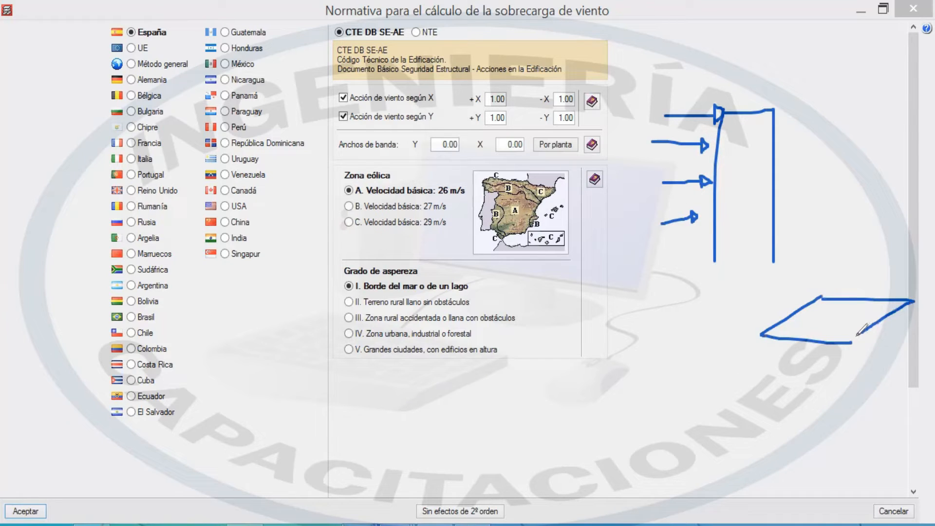
left_click_drag(761, 334, 756, 466)
left_click_drag(849, 342, 849, 459)
left_click_drag(913, 311, 912, 444)
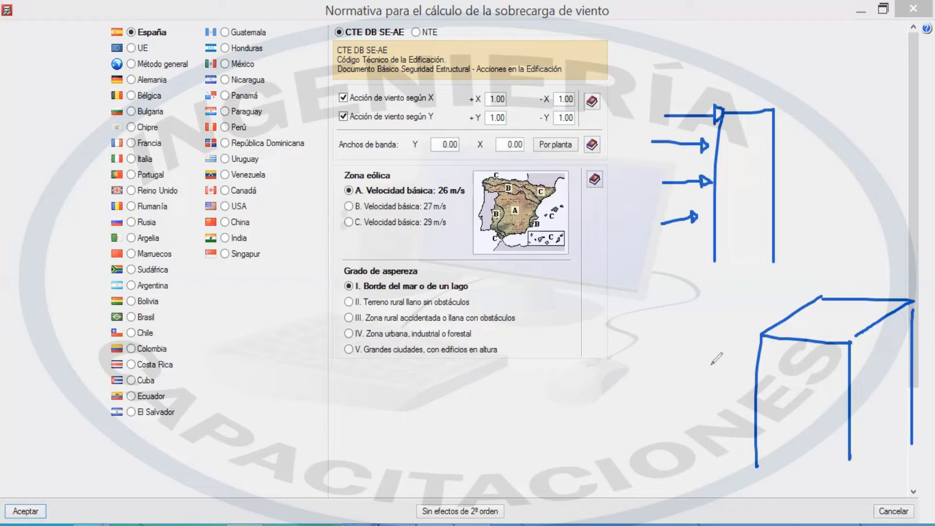
mouse_move(752, 388)
left_mouse_down()
mouse_move(685, 392)
mouse_move(758, 352)
left_mouse_up()
left_click_drag(686, 397, 686, 443)
left_click_drag(755, 389, 840, 388)
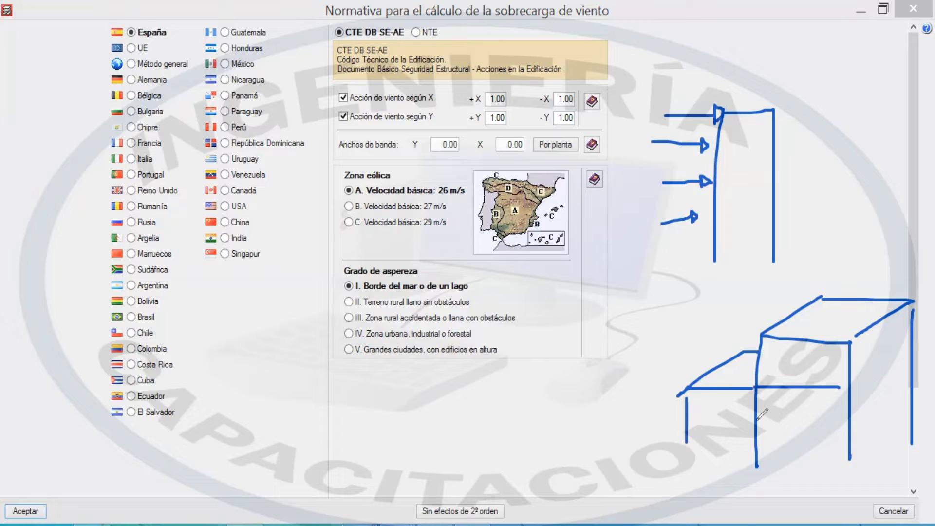
left_click_drag(691, 431, 845, 423)
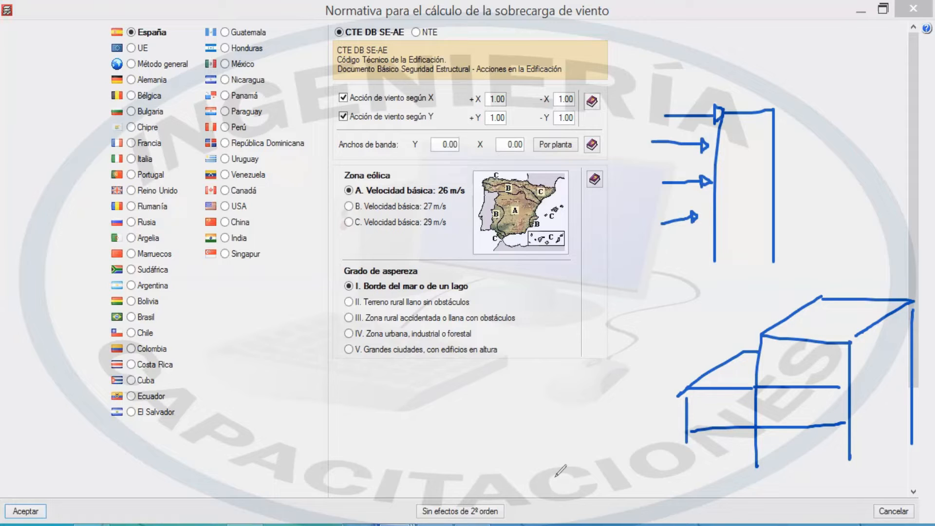
left_click_drag(686, 432, 686, 461)
left_click_drag(690, 411, 861, 409)
mouse_move(693, 447)
left_mouse_down()
mouse_move(850, 439)
mouse_move(710, 413)
mouse_move(738, 415)
left_mouse_up()
mouse_move(742, 438)
left_mouse_down()
mouse_move(753, 418)
mouse_move(849, 409)
left_mouse_up()
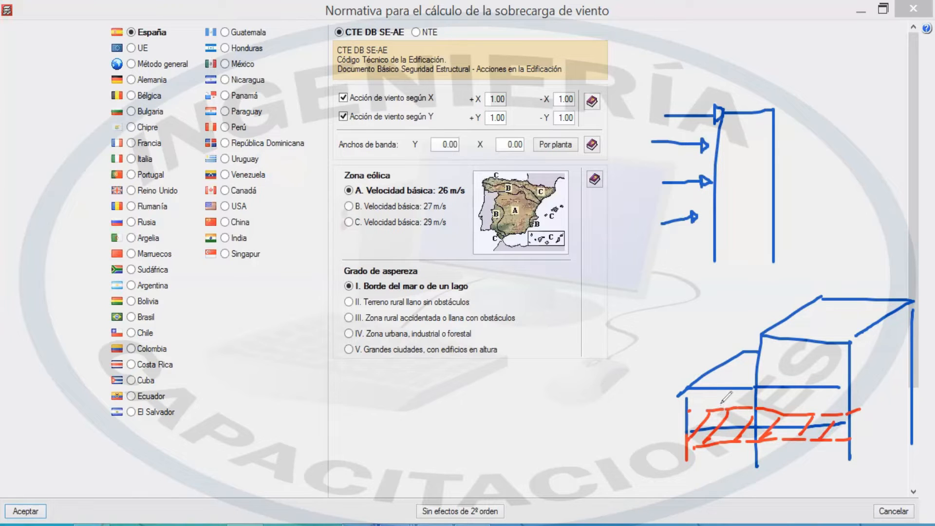
mouse_move(685, 459)
left_mouse_down()
mouse_move(685, 486)
mouse_move(799, 470)
mouse_move(850, 469)
mouse_move(848, 476)
left_mouse_up()
left_click_drag(691, 466, 681, 477)
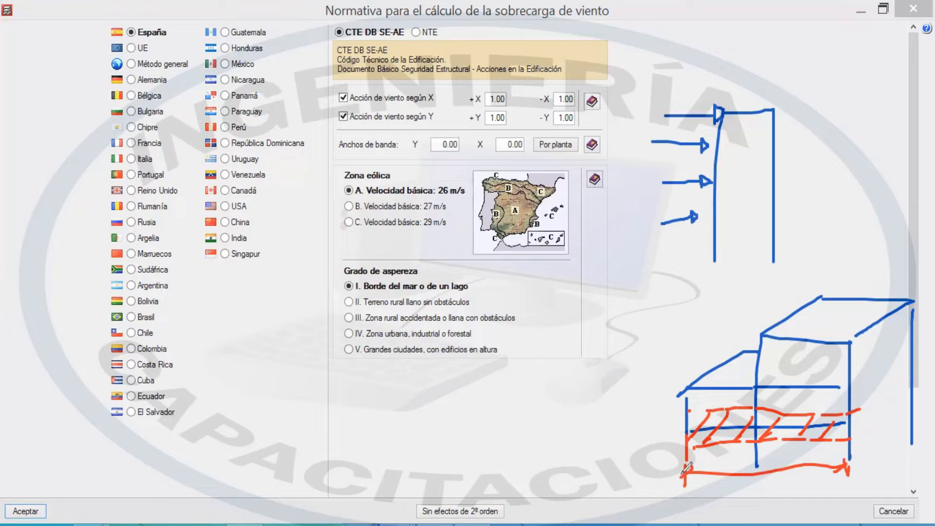
left_click_drag(417, 156, 528, 153)
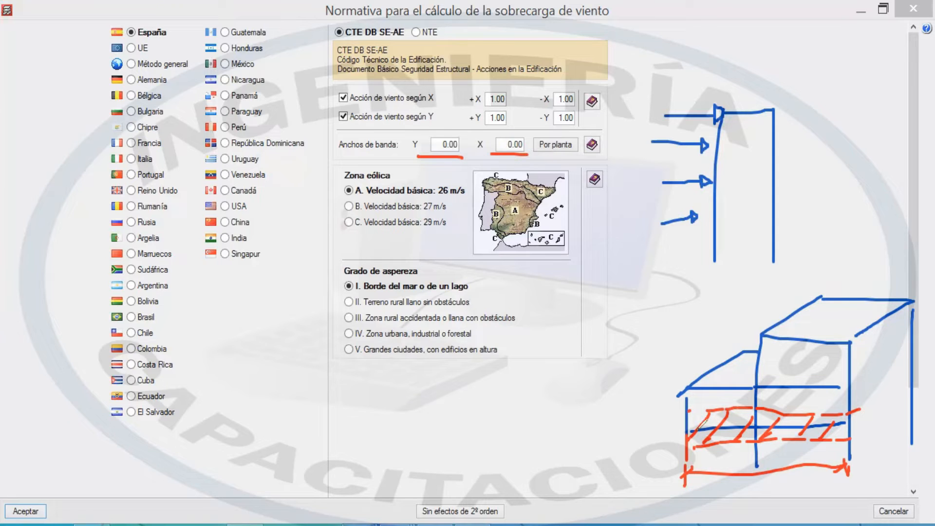
left_click_drag(691, 427, 847, 427)
mouse_move(759, 430)
left_mouse_down()
mouse_move(694, 428)
mouse_move(828, 426)
left_mouse_up()
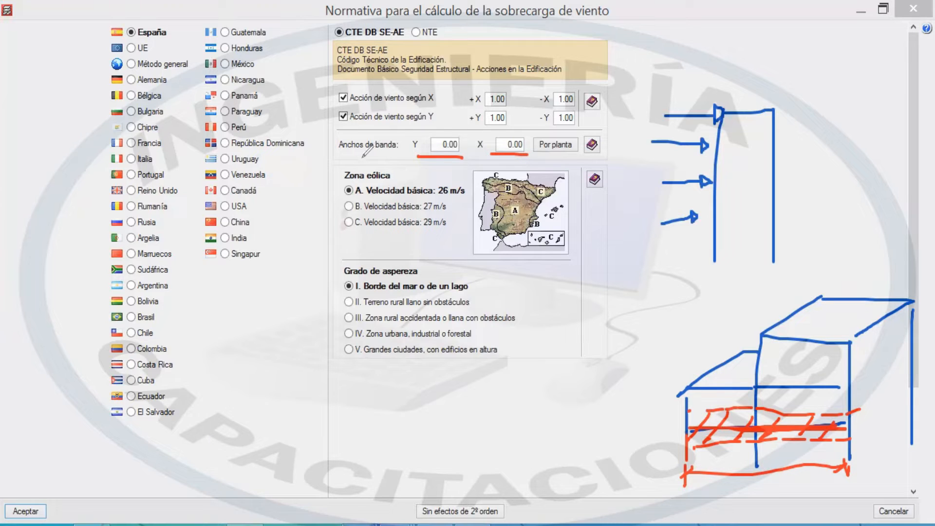
mouse_move(524, 130)
left_mouse_down()
mouse_move(358, 134)
mouse_move(390, 159)
mouse_move(528, 147)
mouse_move(523, 130)
left_mouse_up()
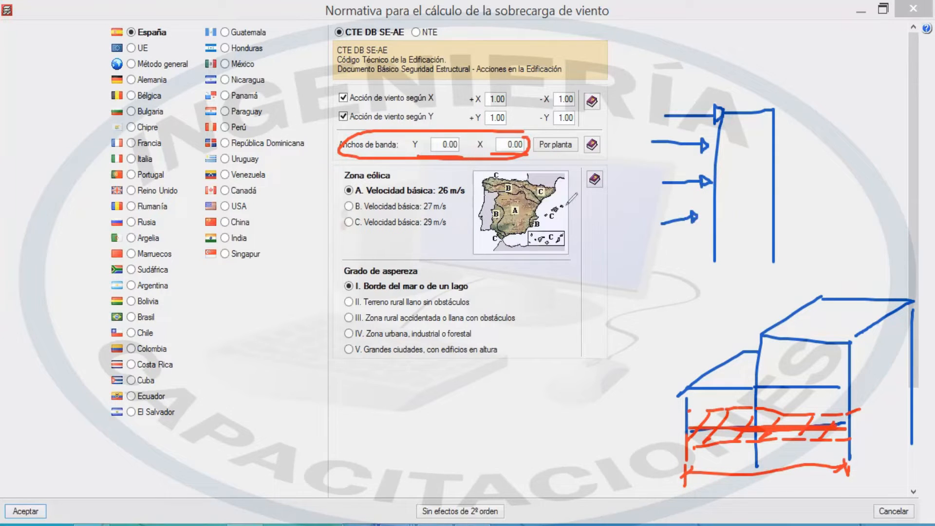
mouse_move(913, 157)
left_mouse_down()
mouse_move(866, 269)
mouse_move(886, 258)
left_mouse_up()
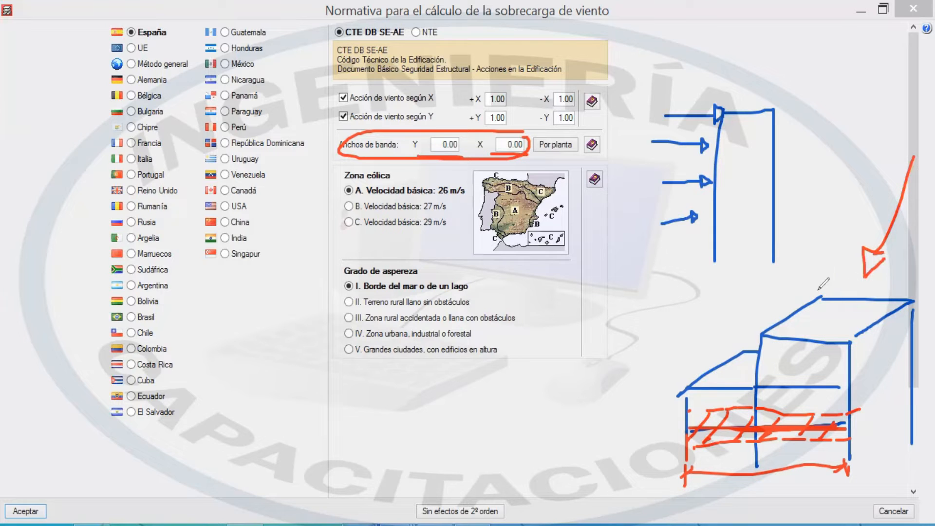
mouse_move(768, 334)
left_mouse_down()
mouse_move(860, 345)
mouse_move(811, 333)
mouse_move(834, 333)
left_mouse_up()
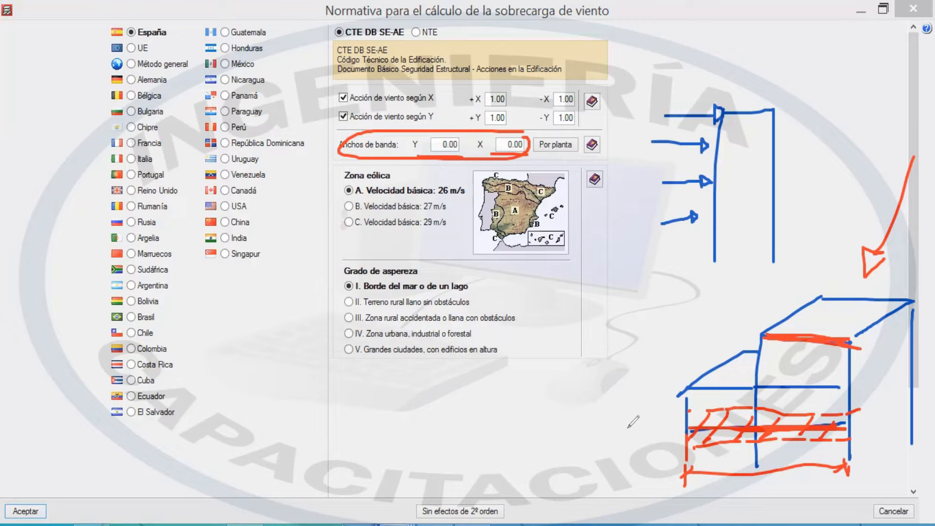
Examine the per-floor Y and X band widths of the wind action and cancel without changing them.
left_click(553, 146)
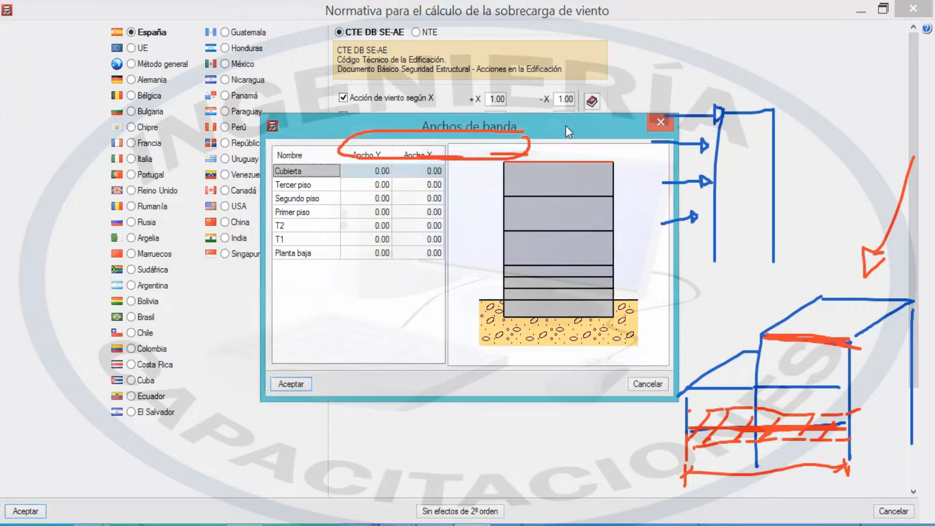
left_click_drag(565, 125, 527, 64)
key("ctrl+shift+3")
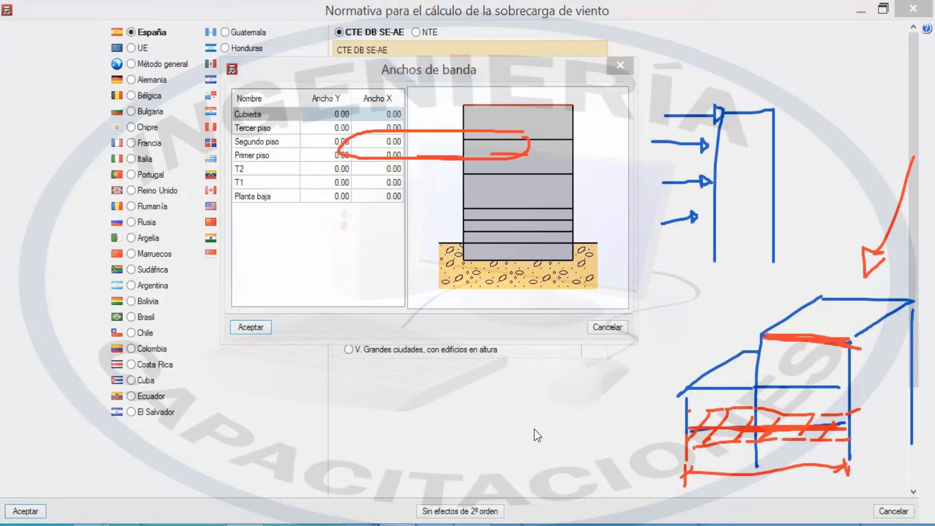
left_click(531, 461)
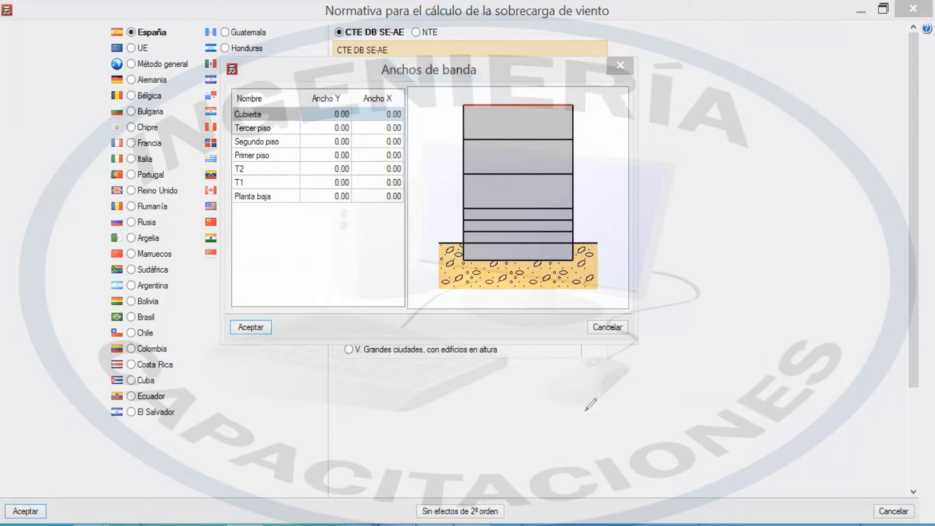
left_click(349, 126)
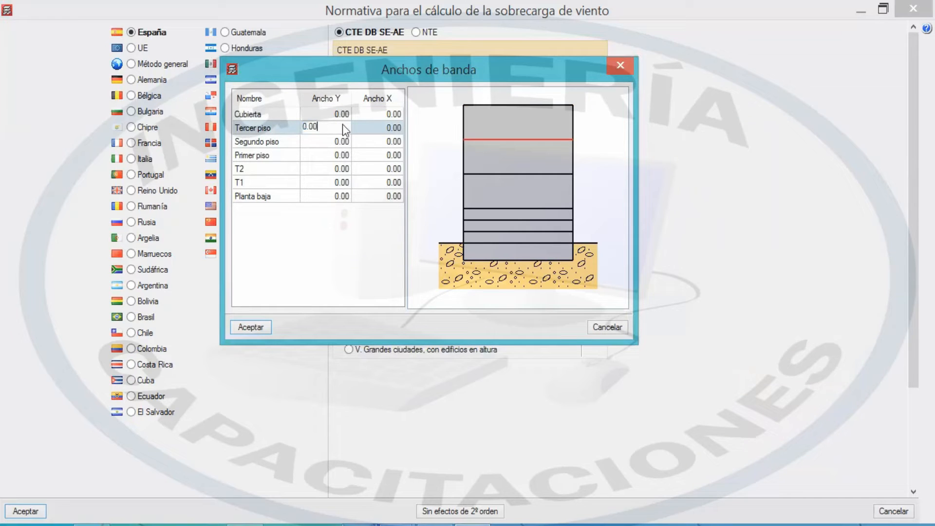
left_click(343, 116)
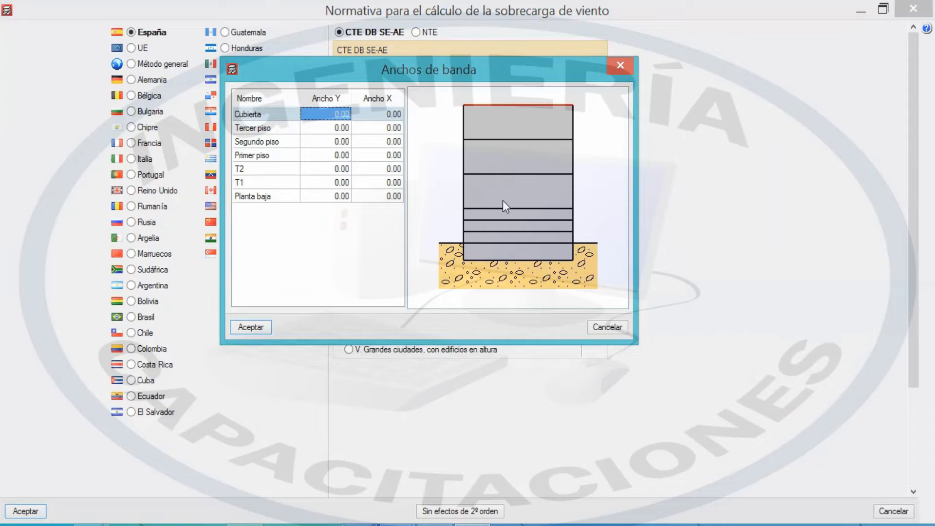
left_click(608, 327)
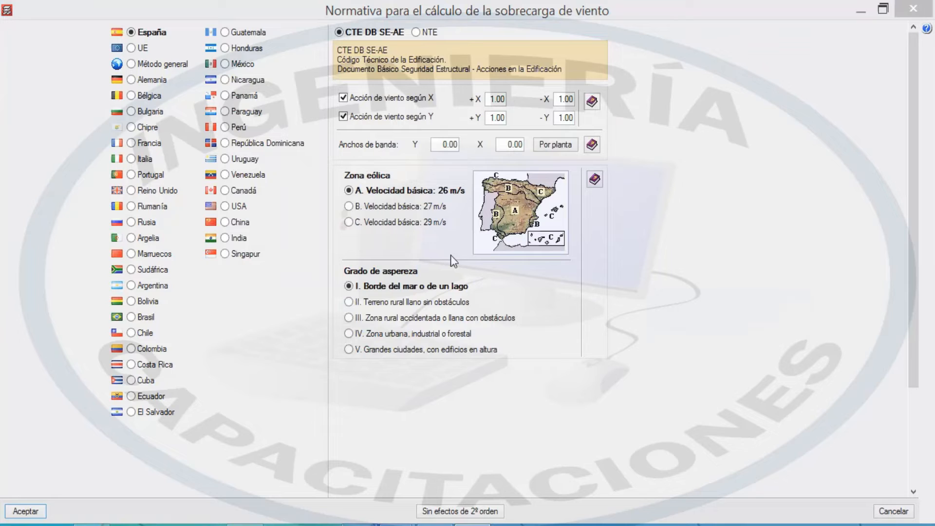
left_click(444, 143)
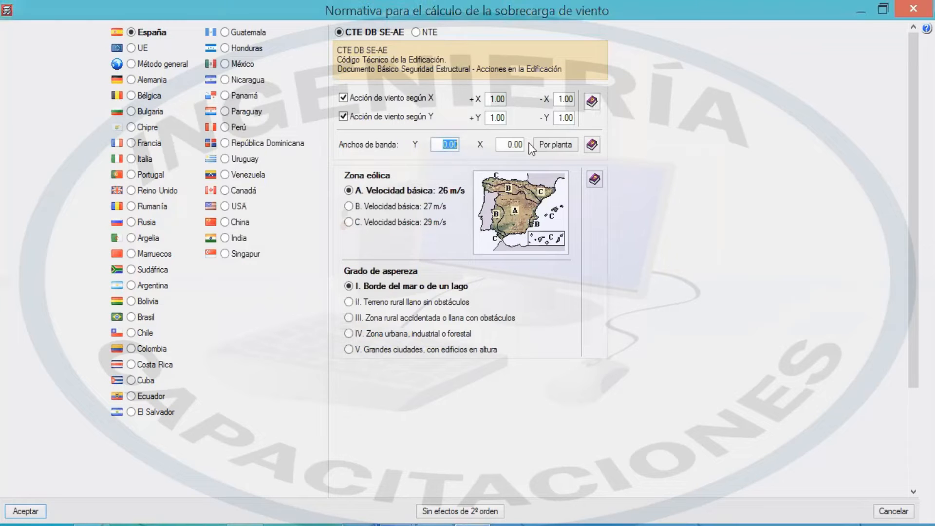
left_click(504, 145)
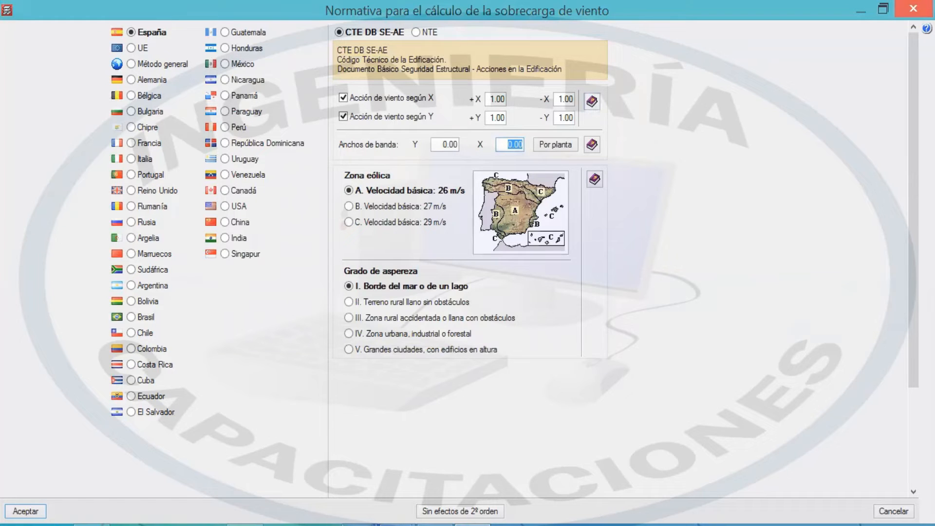
Close the wind standard window, enter "CLase 14" as the project description, and accept the general data and its P-delta notice.
left_click(913, 8)
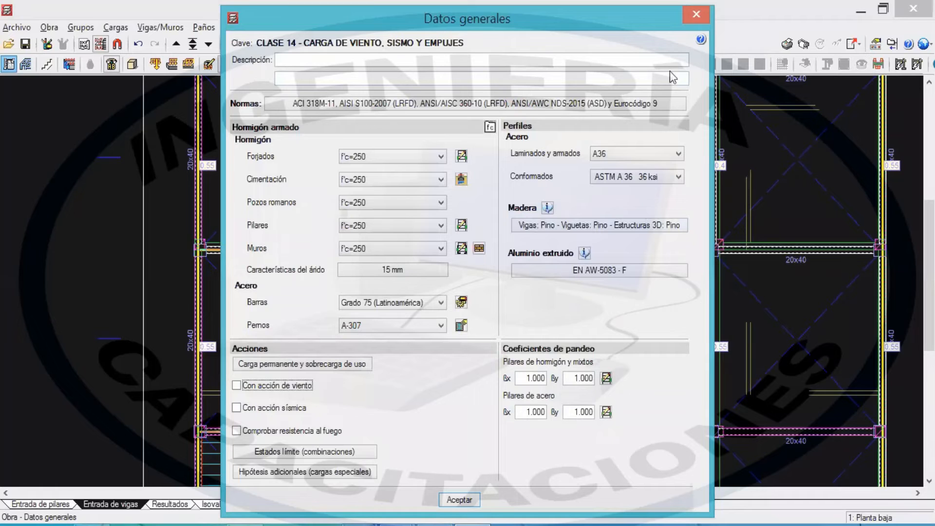
left_click(696, 15)
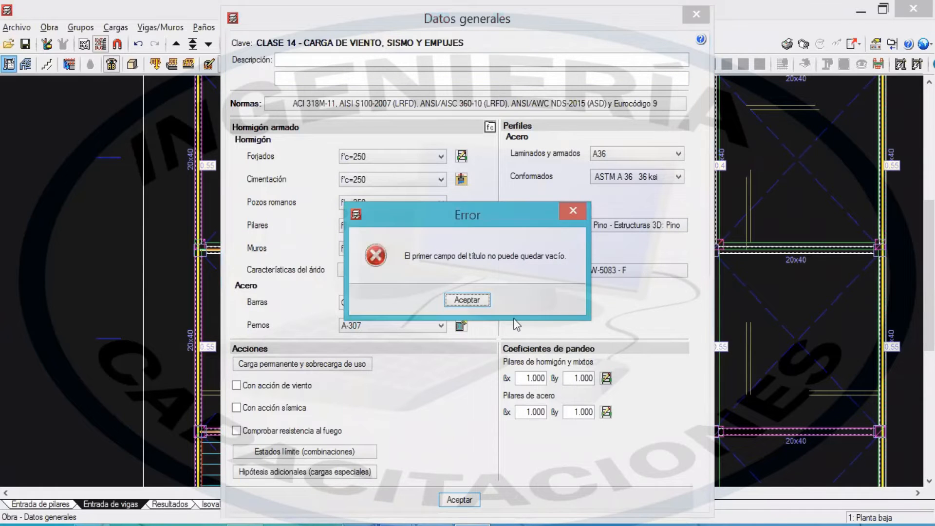
left_click(468, 300)
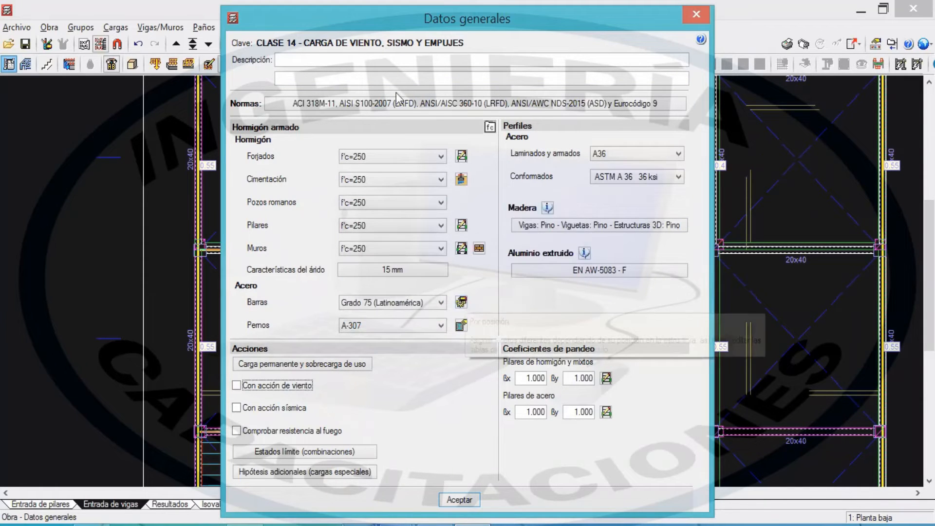
left_click(394, 59)
type("CLase 14")
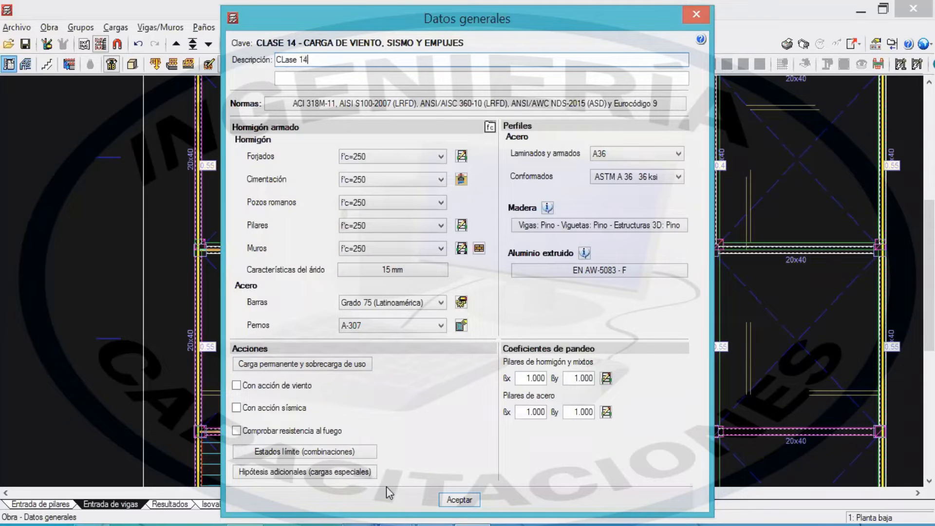
left_click(445, 498)
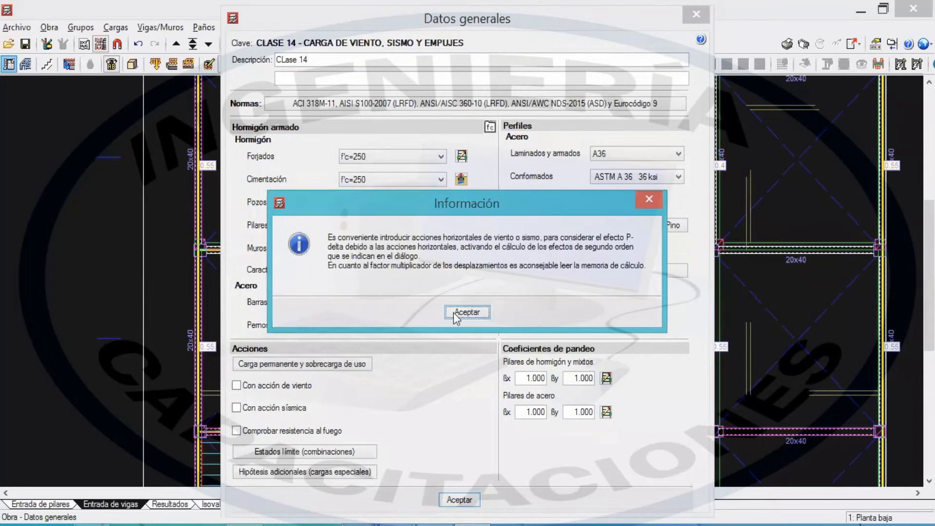
left_click(454, 313)
Examine the overall extent of the building's floor plan in the X and Y directions.
scroll(532, 297, "down", 4)
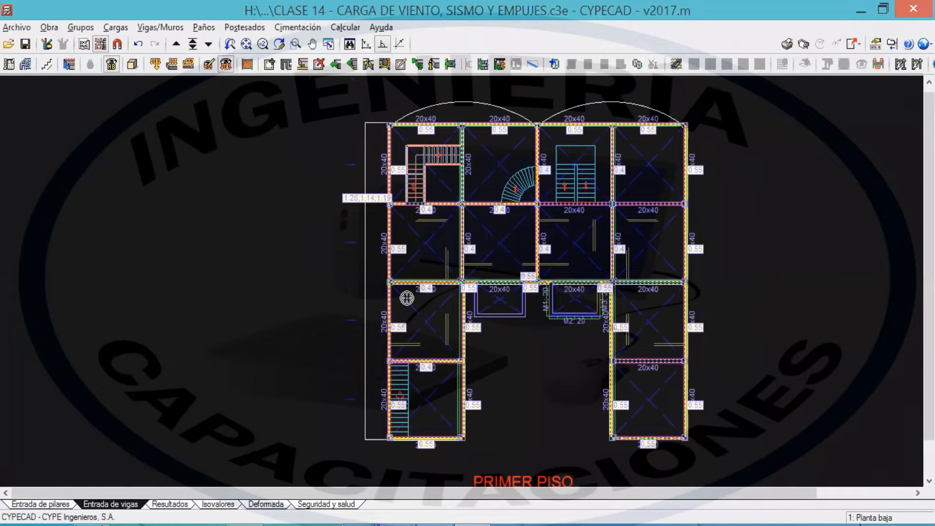
left_click_drag(393, 469, 686, 467)
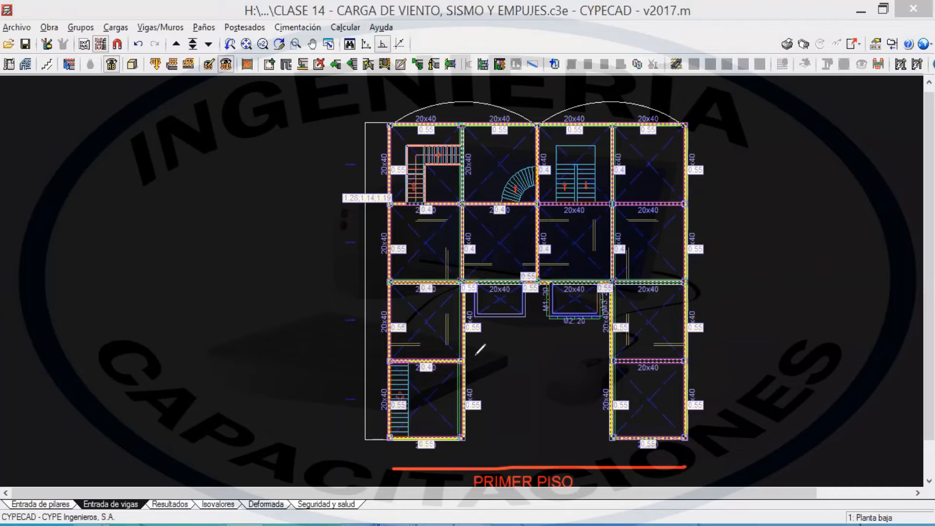
mouse_move(737, 439)
left_mouse_down()
mouse_move(753, 456)
mouse_move(767, 434)
mouse_move(801, 455)
left_mouse_up()
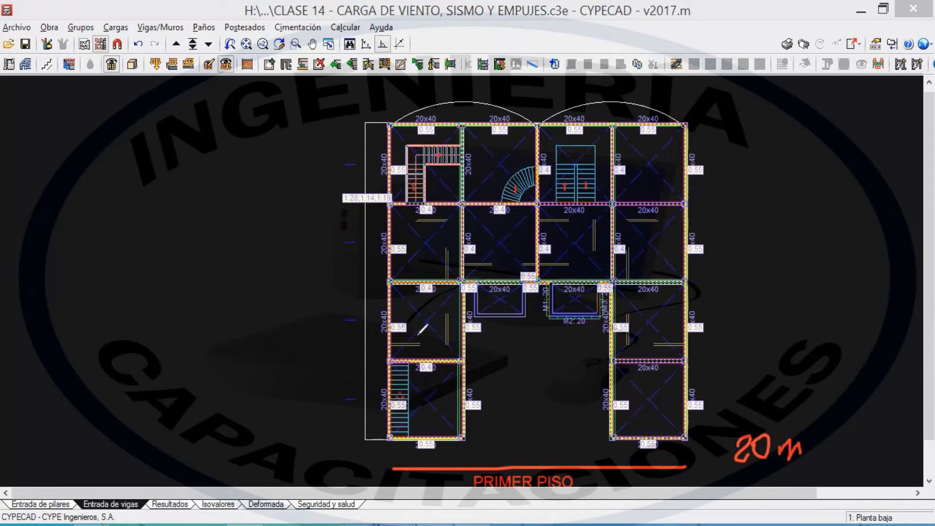
mouse_move(764, 272)
left_mouse_down()
mouse_move(781, 292)
mouse_move(801, 274)
mouse_move(841, 292)
left_mouse_up()
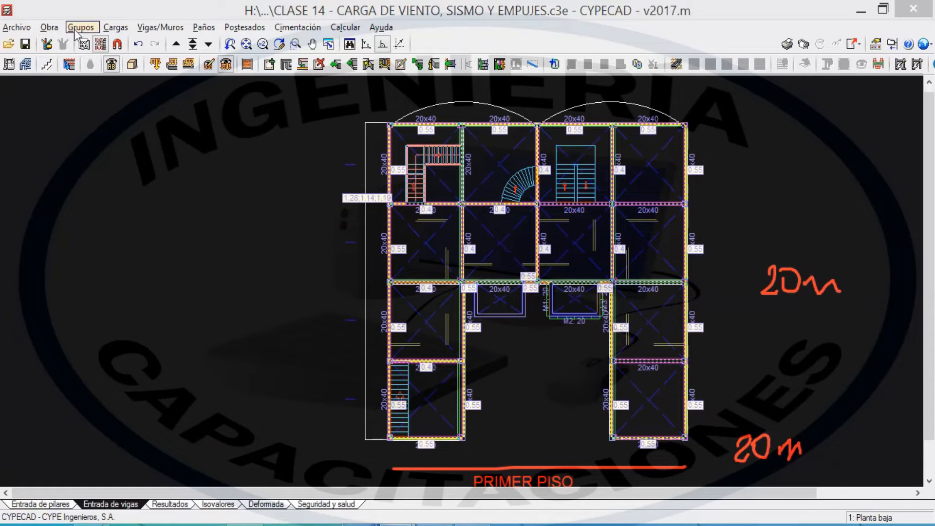
left_click(49, 27)
left_click(50, 44)
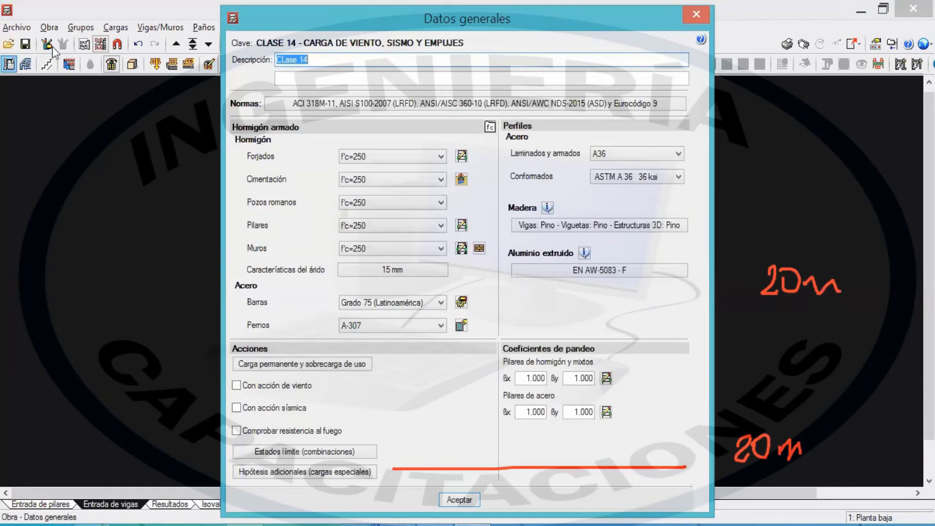
left_click(685, 15)
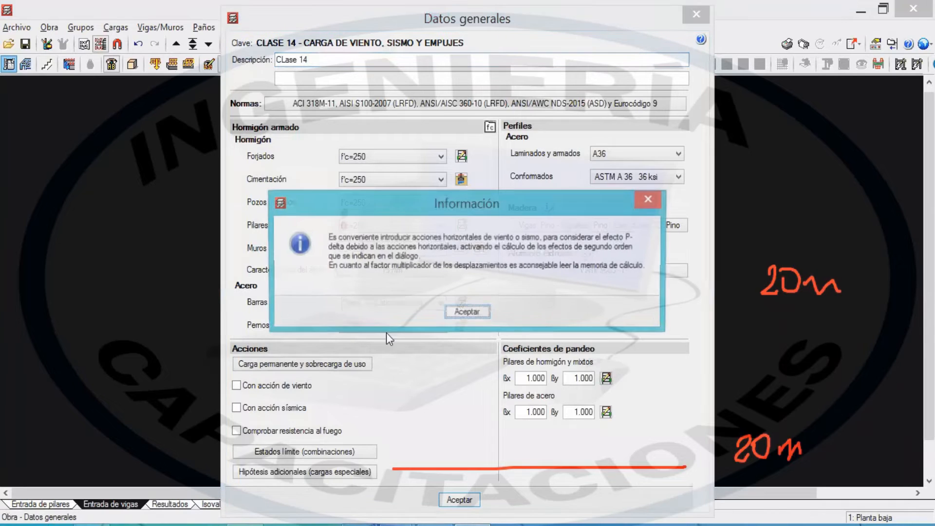
left_click(658, 200)
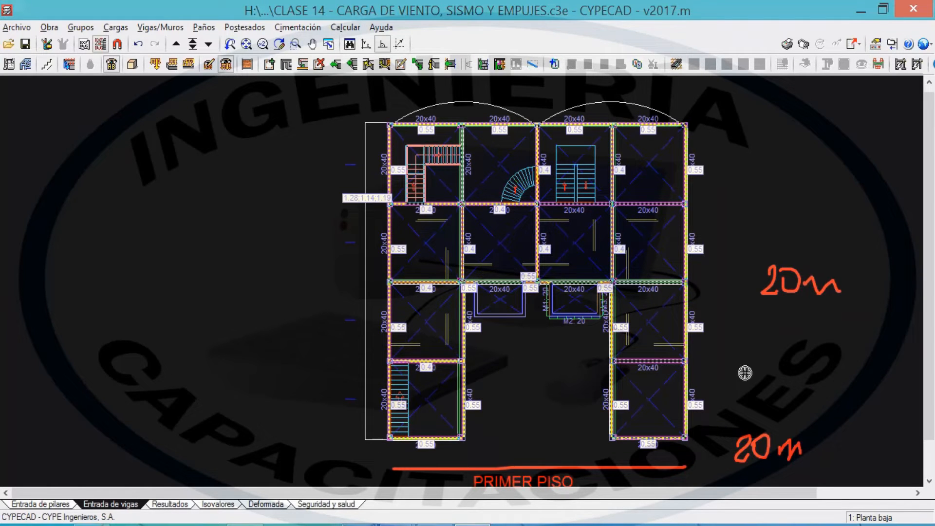
Open the project's general data and enable the wind action.
left_click(49, 28)
left_click(47, 42)
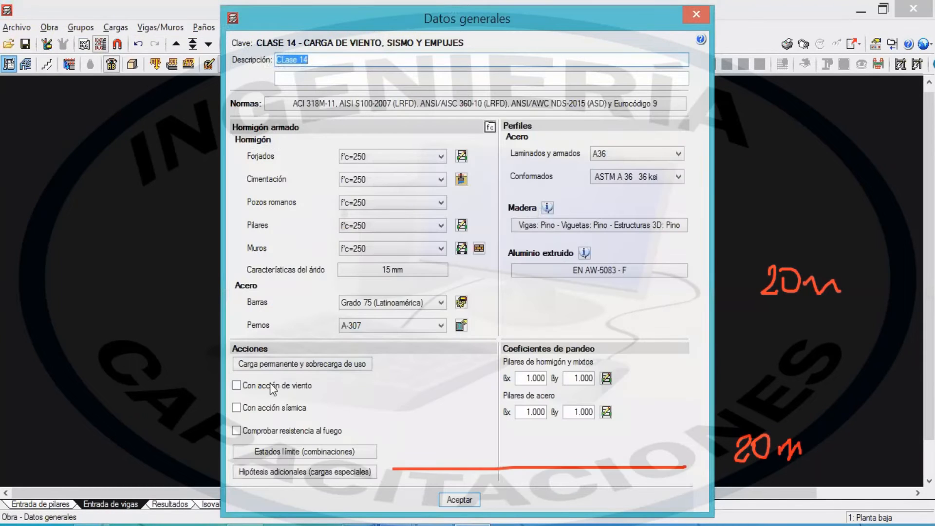
left_click(265, 386)
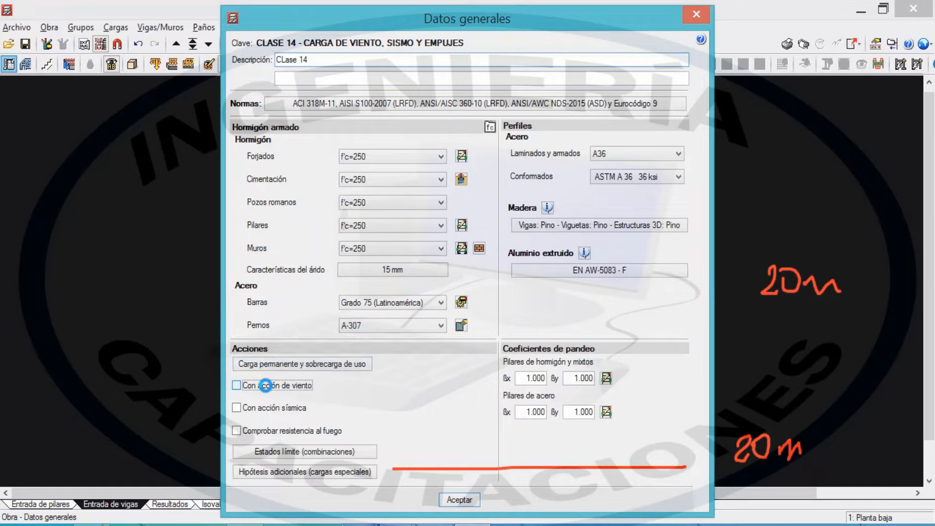
Enable the wind action and select Bolivia's NB 1225003-1 as the wind load standard.
left_click(266, 386)
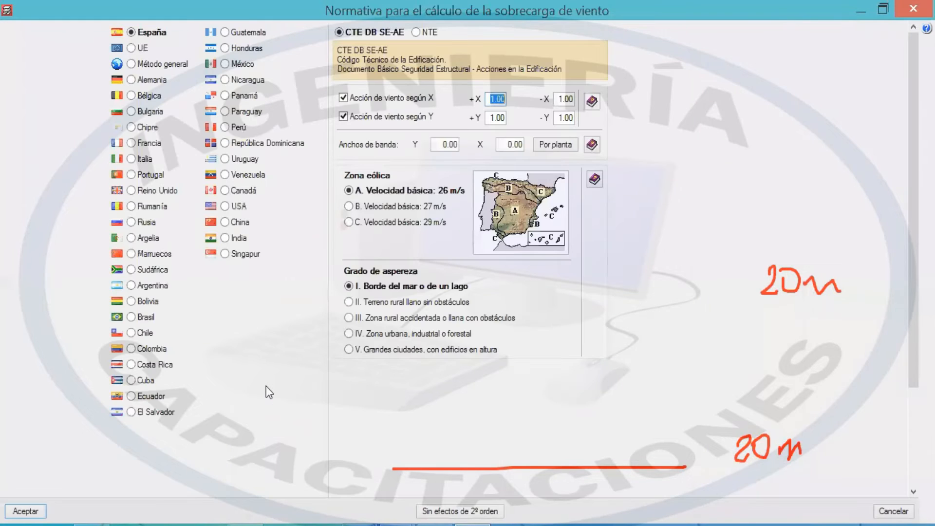
left_click(340, 257)
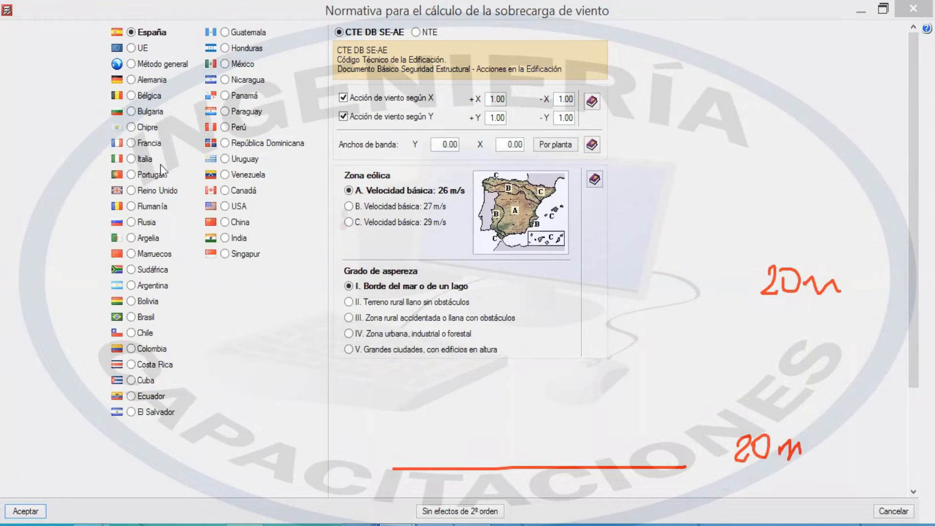
left_click(135, 301)
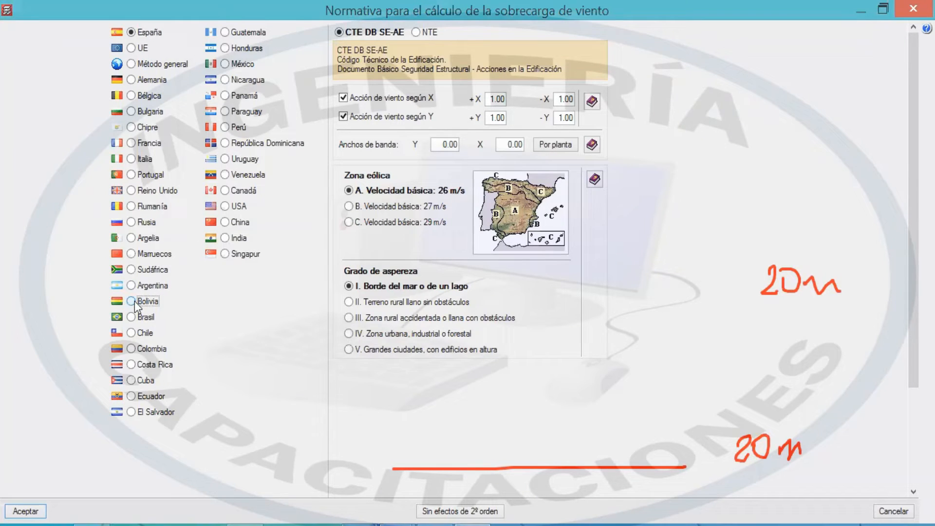
left_click(131, 301)
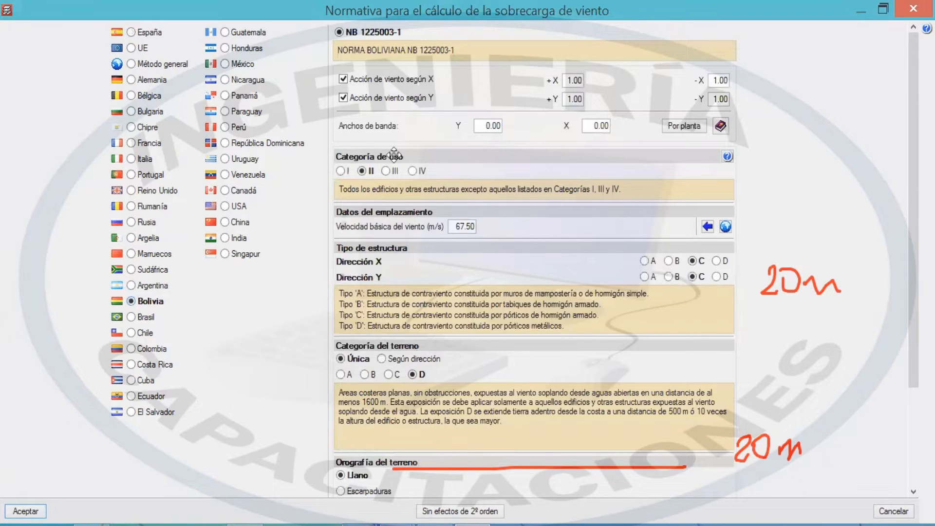
Set the wind band widths to 20 in Y and 21 in X.
left_click(487, 125)
type("20")
key("Tab")
key("alt+Tab")
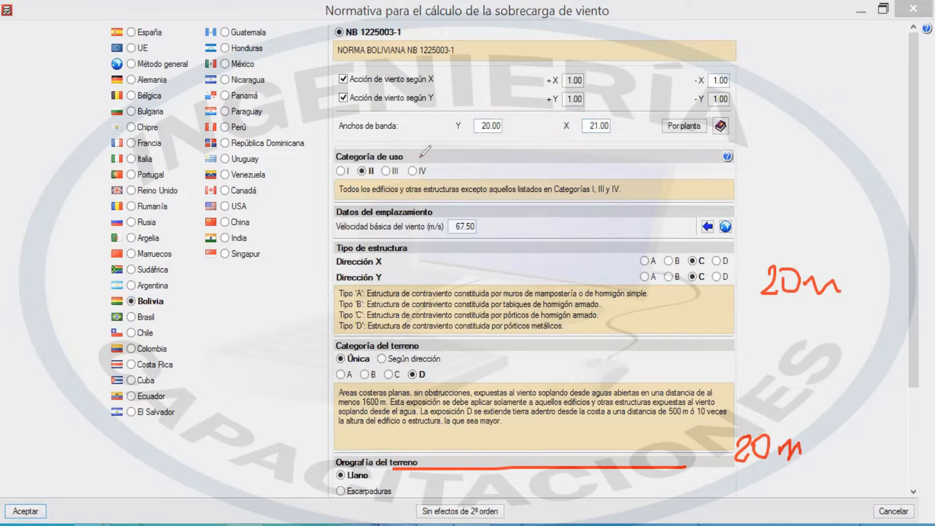
mouse_move(319, 157)
left_mouse_down()
mouse_move(298, 252)
mouse_move(293, 361)
left_mouse_up()
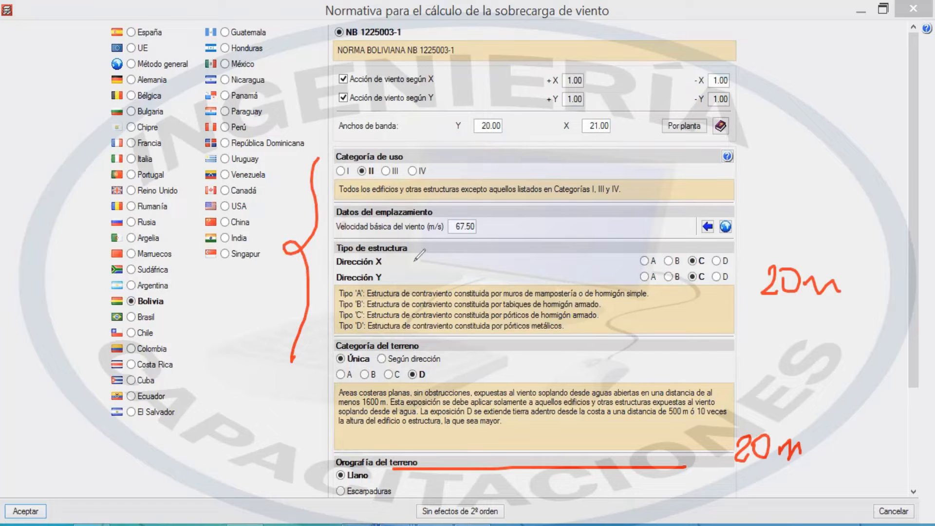
left_click_drag(484, 234, 534, 207)
left_click_drag(454, 190, 512, 156)
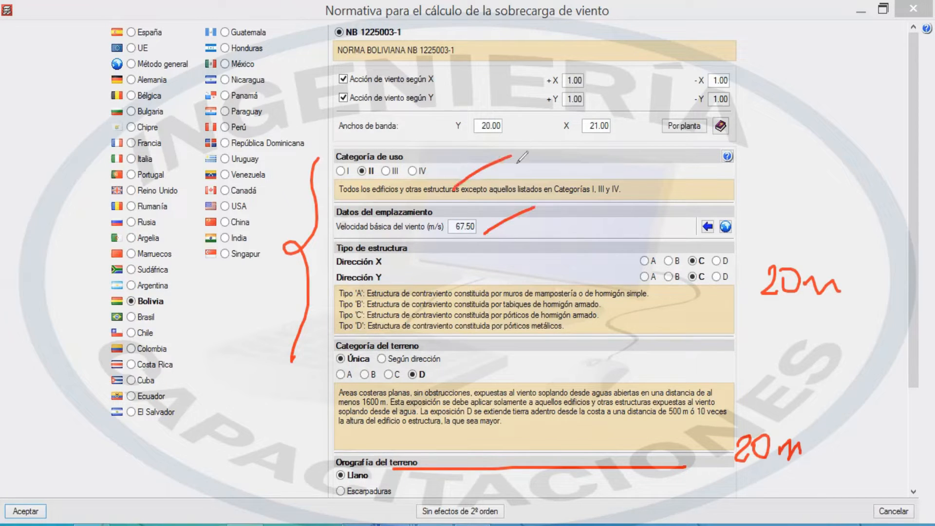
left_click_drag(445, 354, 506, 327)
key("Escape")
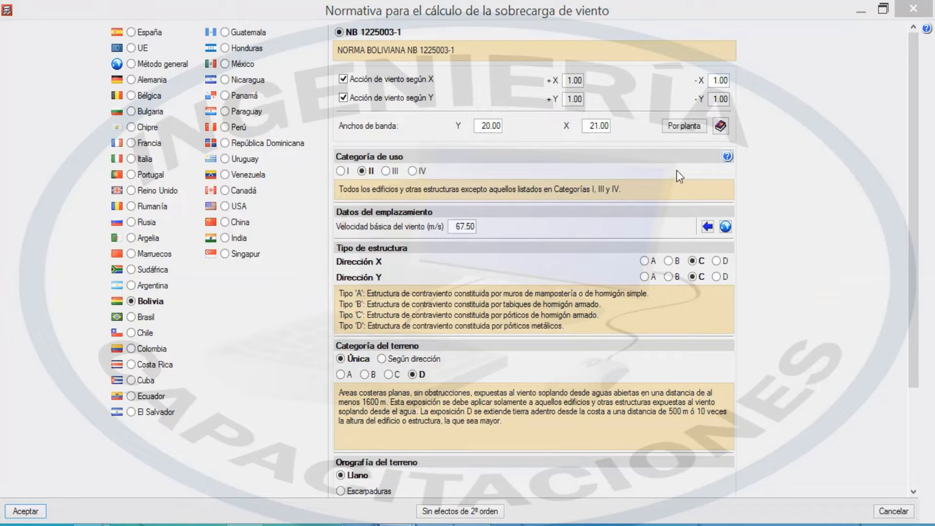
Examine the help descriptions of use categories I to IV, including occupancy limits and essential facilities, and close them.
left_click(727, 156)
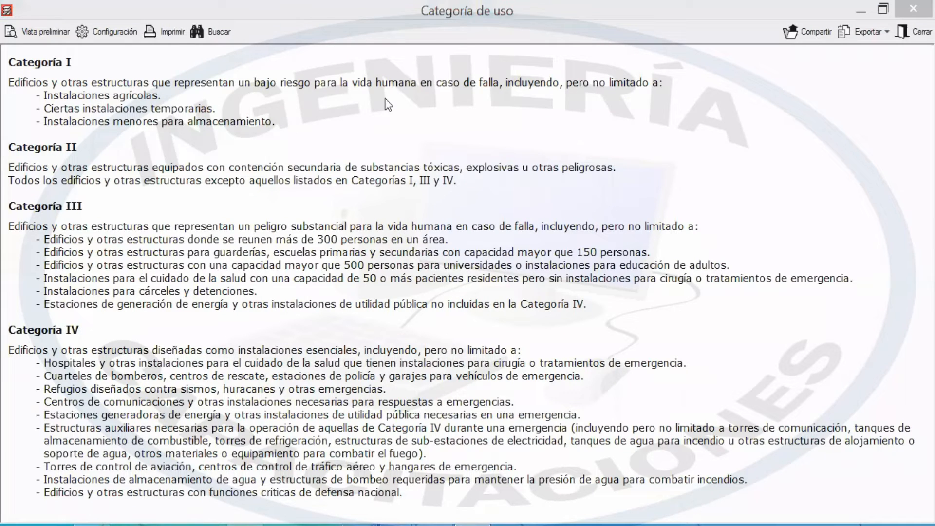
left_click_drag(222, 107, 103, 113)
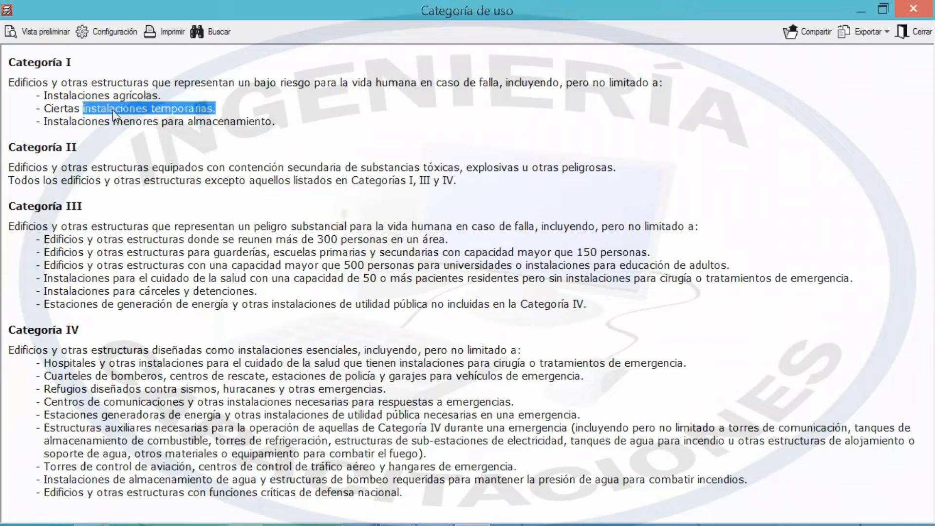
left_click(113, 110)
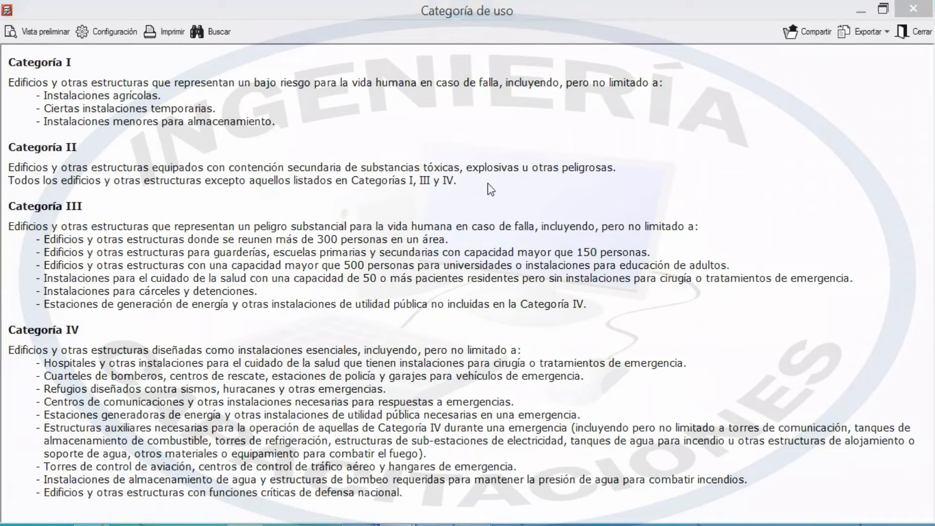
left_click_drag(353, 181, 443, 196)
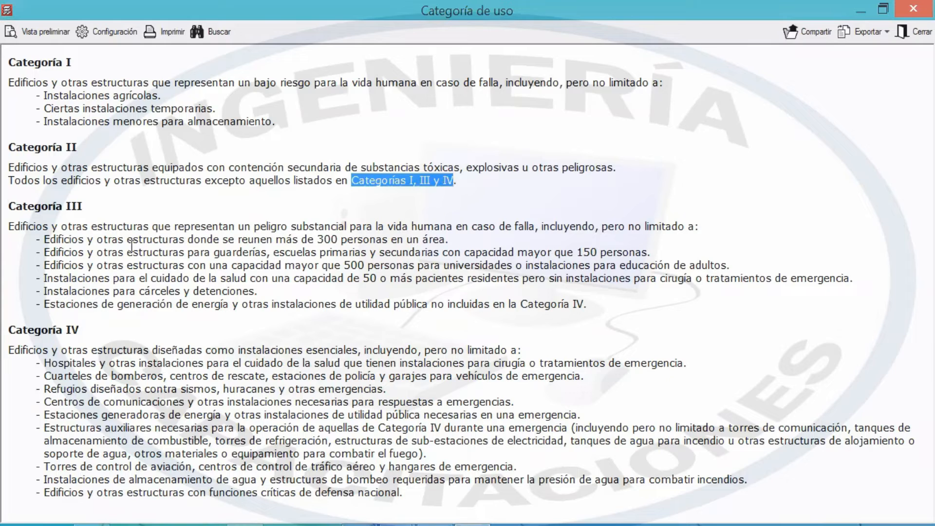
left_click(138, 220)
left_click_drag(111, 239, 265, 281)
left_click(286, 293)
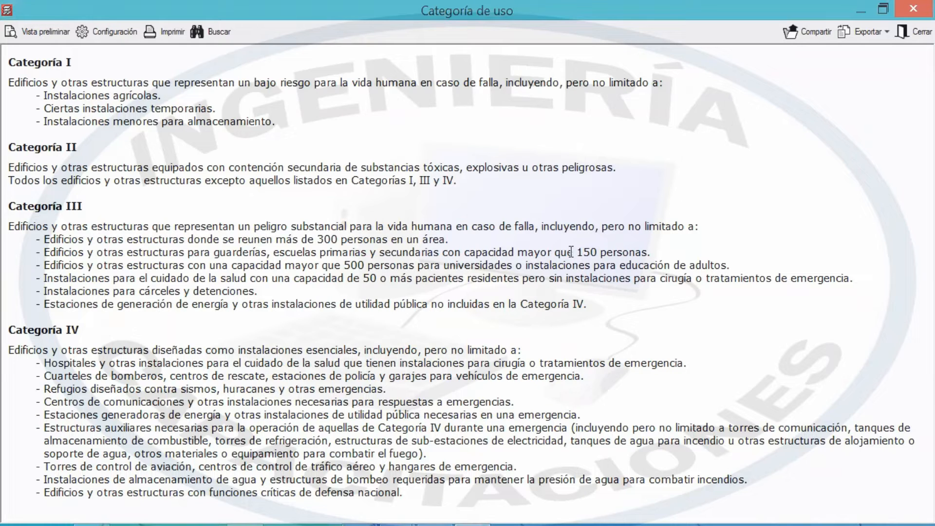
left_click_drag(599, 252, 515, 252)
left_click_drag(423, 239, 284, 265)
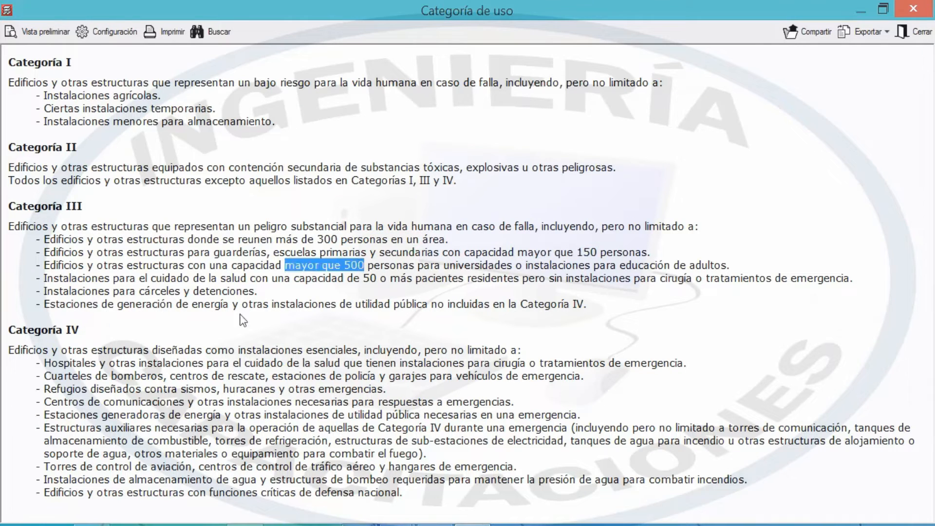
left_click_drag(78, 329, 118, 331)
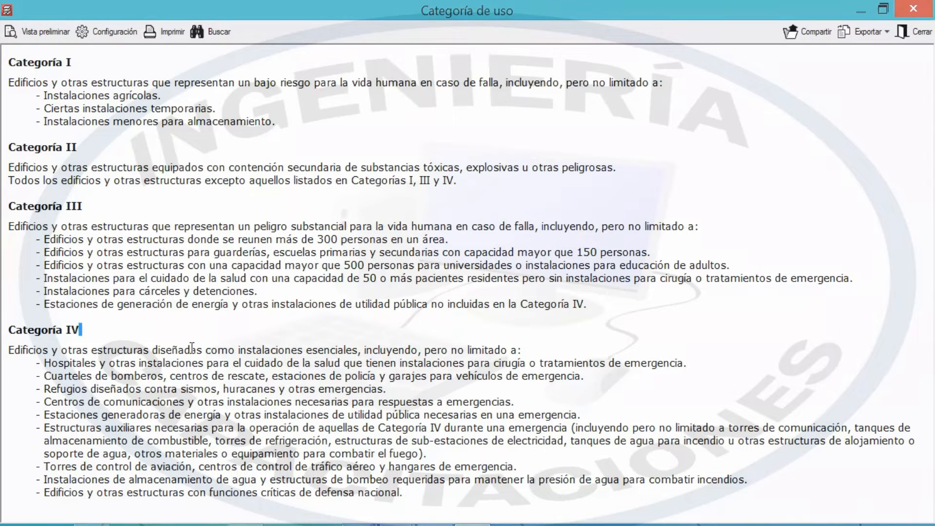
left_click_drag(189, 350, 358, 351)
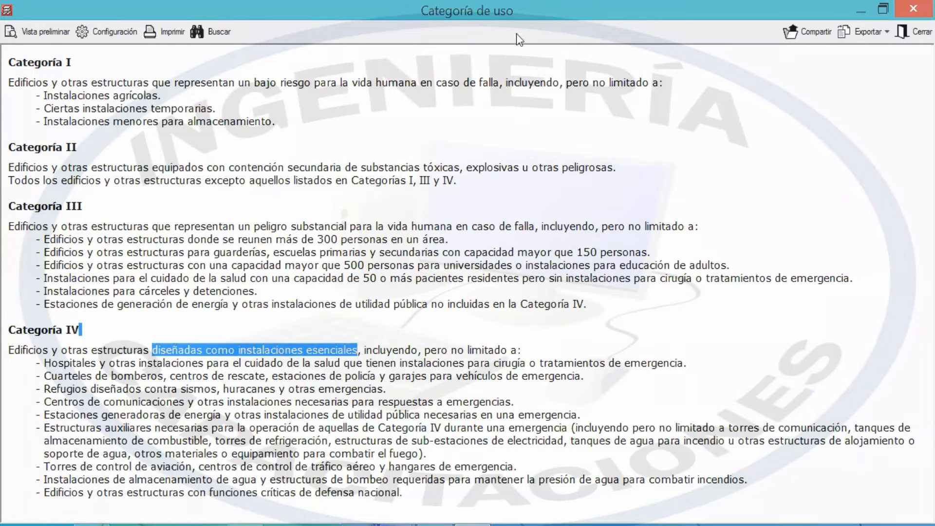
key("ctrl+shift+d")
mouse_move(79, 133)
left_mouse_down()
mouse_move(4, 121)
mouse_move(117, 141)
left_mouse_up()
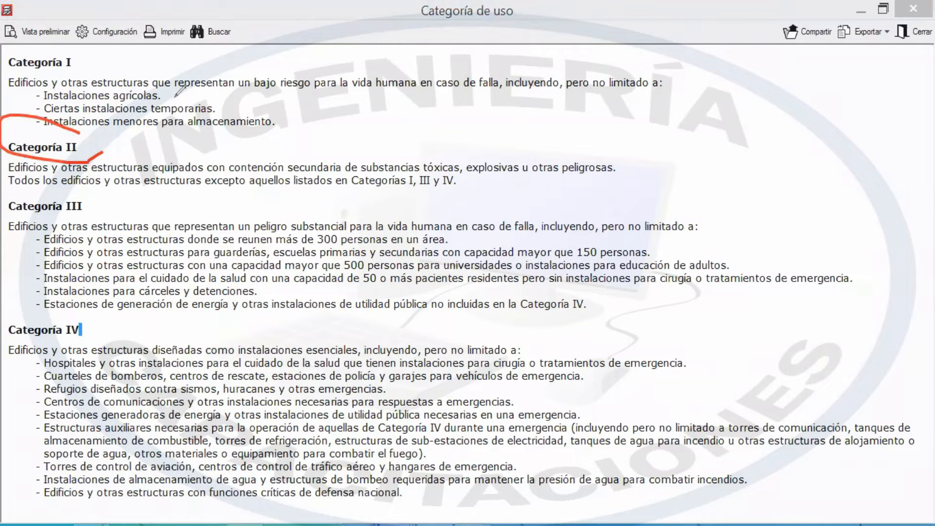
left_click_drag(176, 100, 253, 54)
left_click_drag(91, 250, 150, 205)
left_click_drag(45, 407, 254, 293)
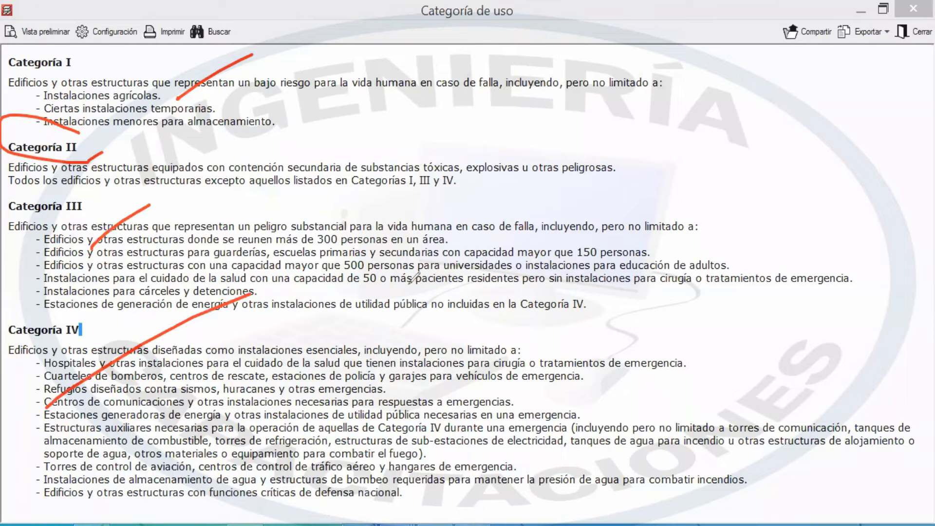
key("e")
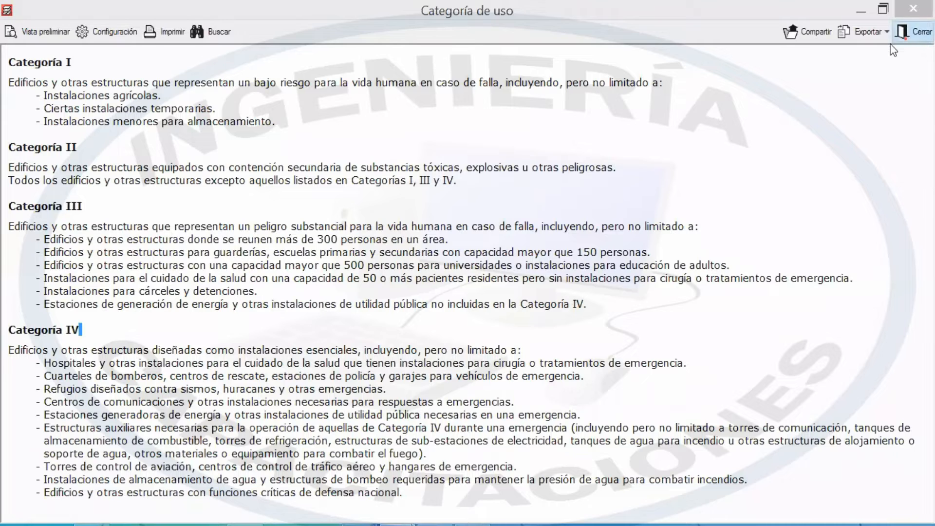
left_click(914, 32)
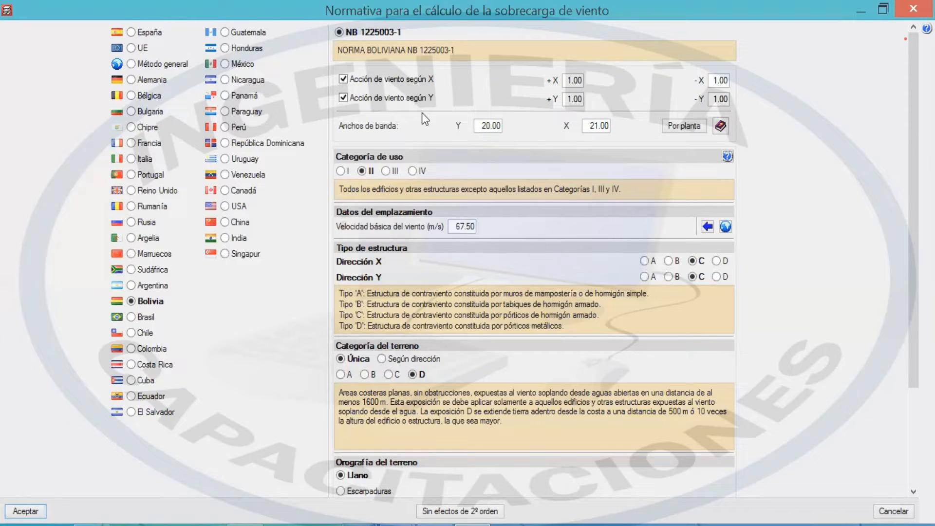
Examine the wind map of Bolivia for the basic wind speed and close it.
mouse_move(432, 199)
left_mouse_down()
mouse_move(404, 198)
mouse_move(395, 231)
mouse_move(482, 202)
mouse_move(424, 207)
left_mouse_up()
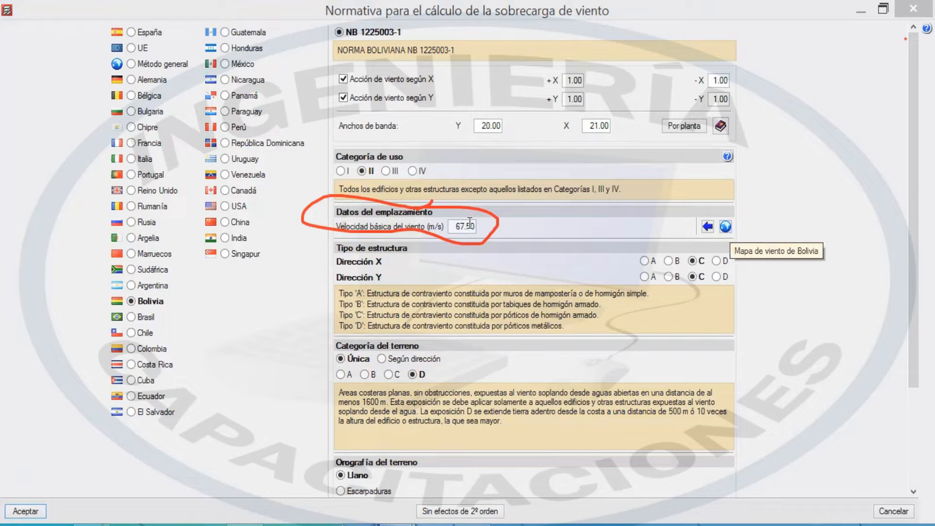
left_click(726, 227)
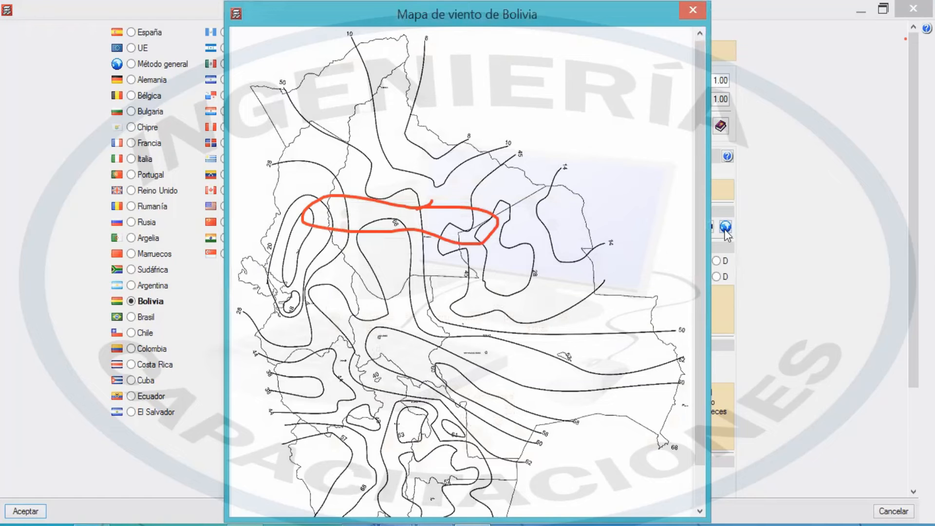
scroll(534, 194, "down", 3)
scroll(530, 179, "up", 3)
scroll(530, 180, "down", 3)
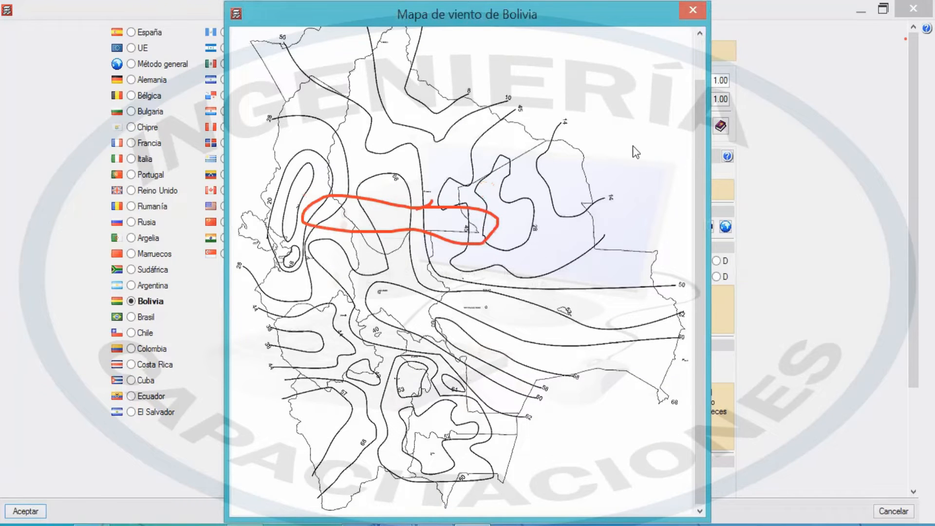
left_click(693, 10)
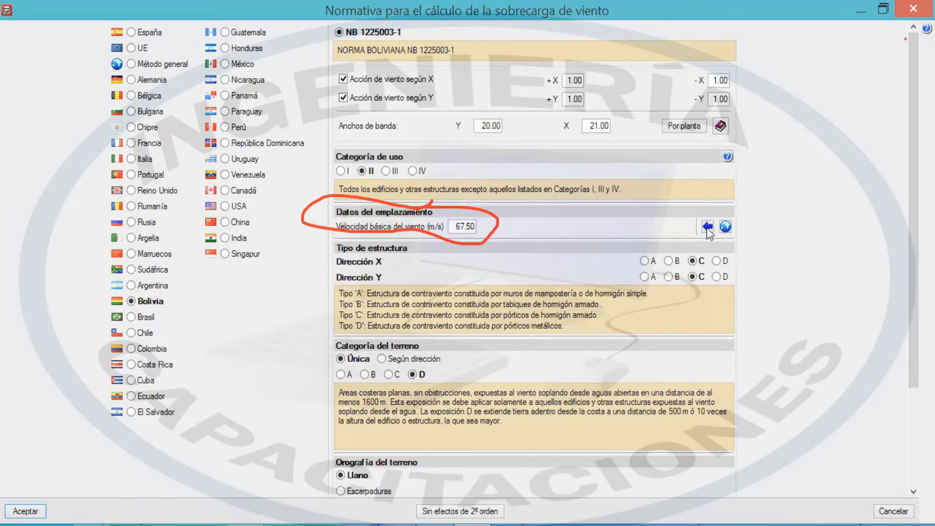
Open the stations by department for the basic wind speed and move their window clear of the site data.
left_click(705, 226)
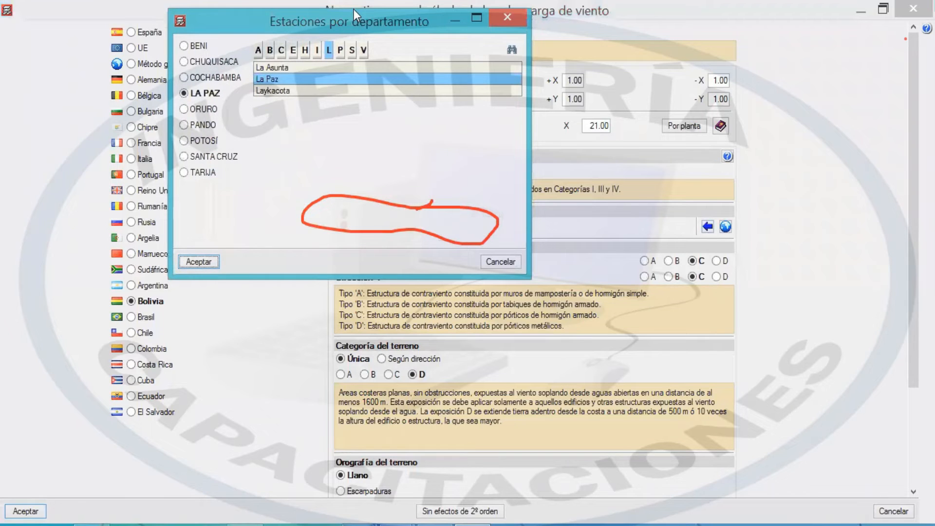
left_click_drag(353, 10, 699, 145)
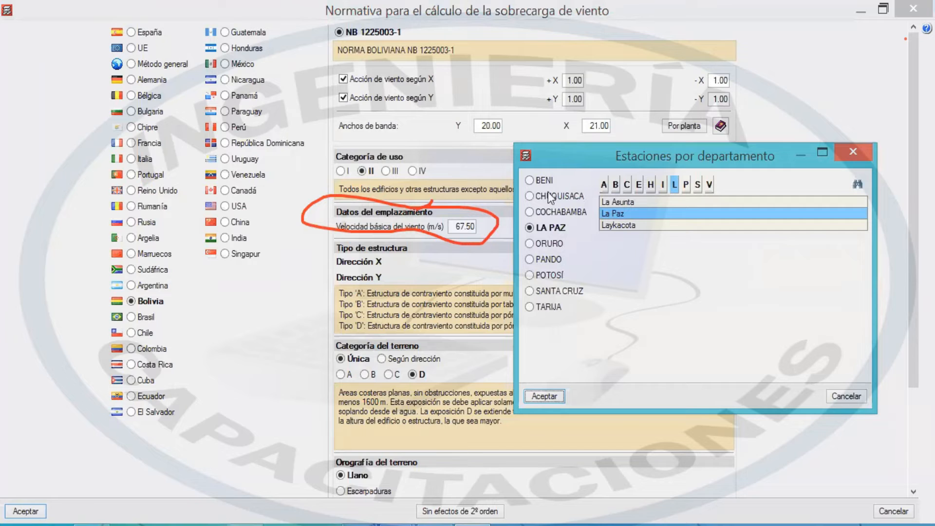
left_click(486, 120)
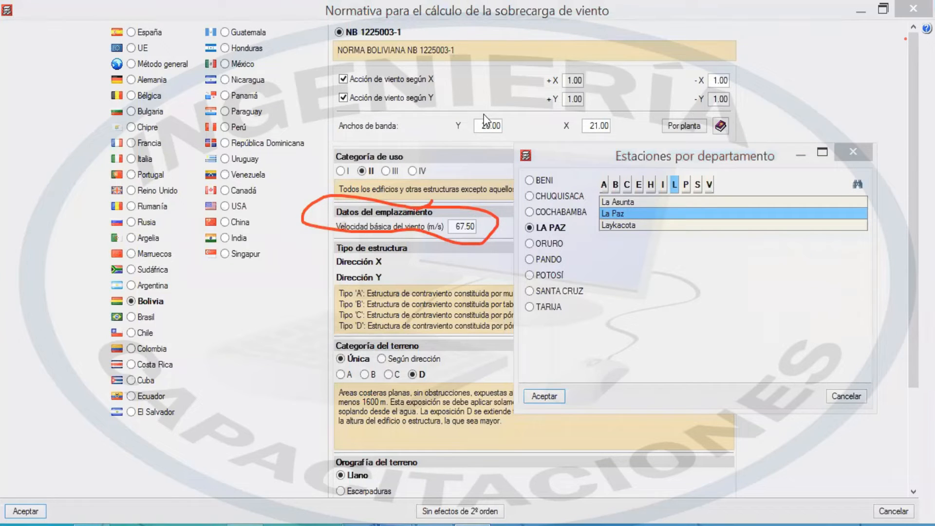
left_click_drag(600, 301, 628, 270)
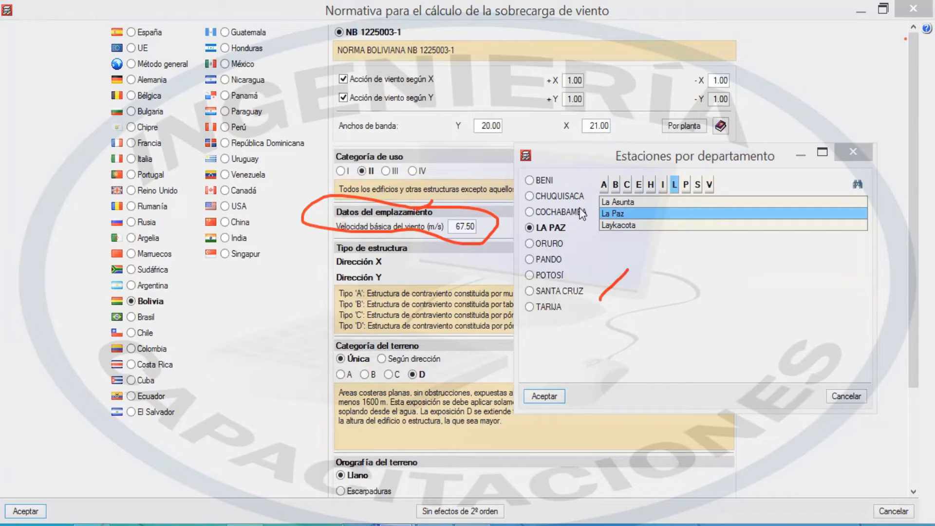
left_click_drag(562, 154, 564, 138)
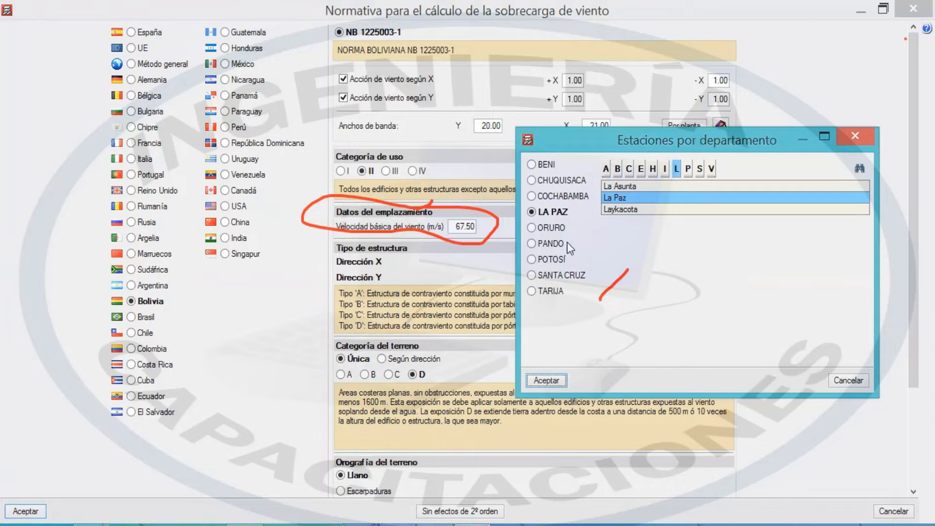
Browse the wind stations available for the Beni and Chuquisaca departments.
left_click(539, 162)
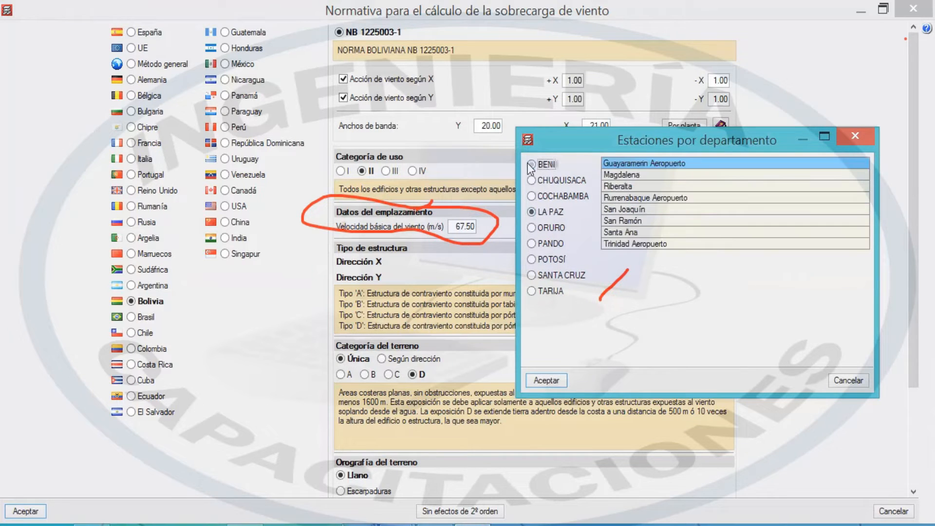
left_click(692, 176)
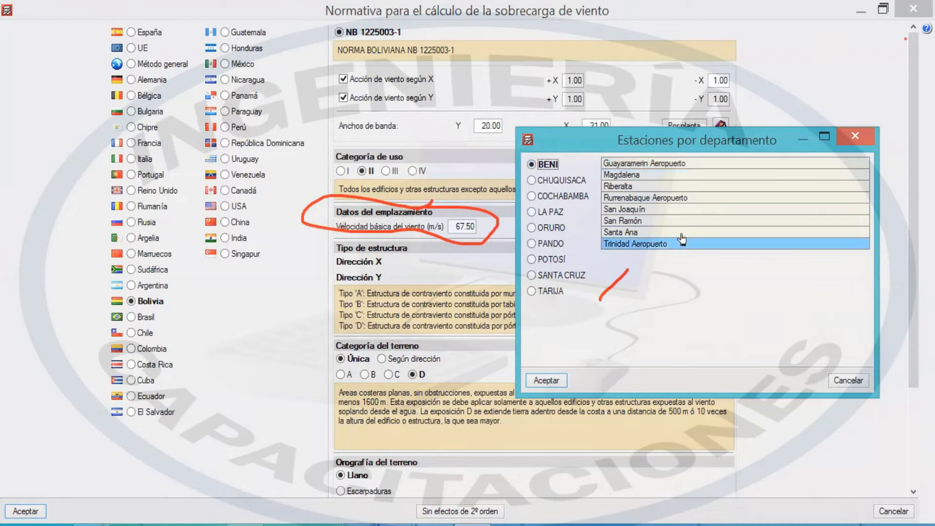
left_click(658, 222)
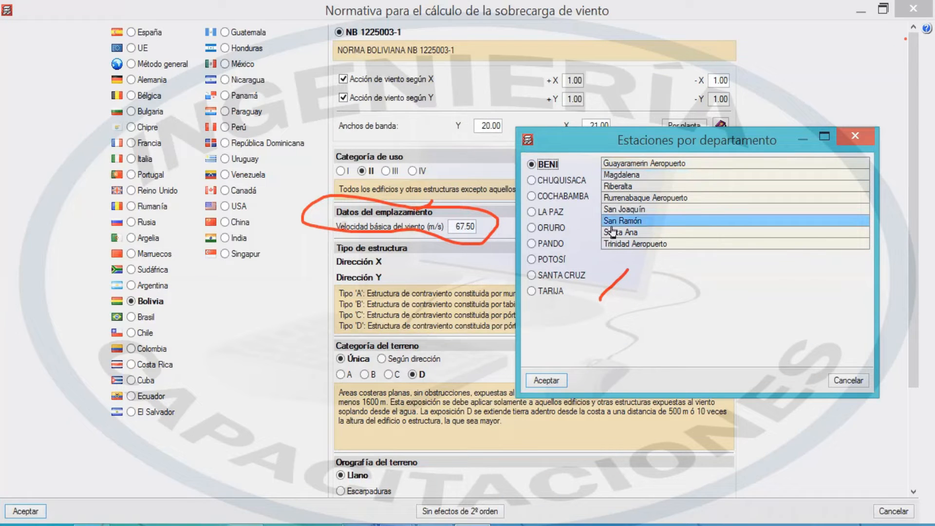
left_click(652, 164)
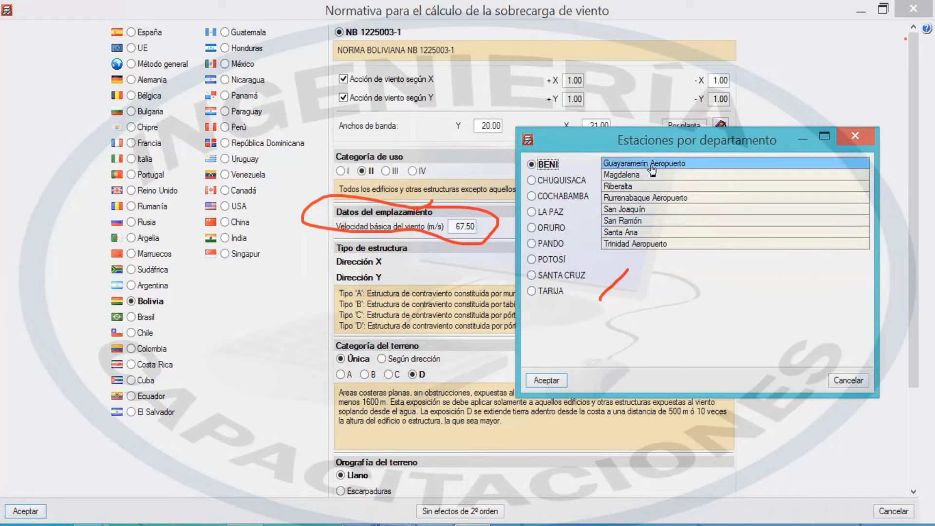
left_click(568, 177)
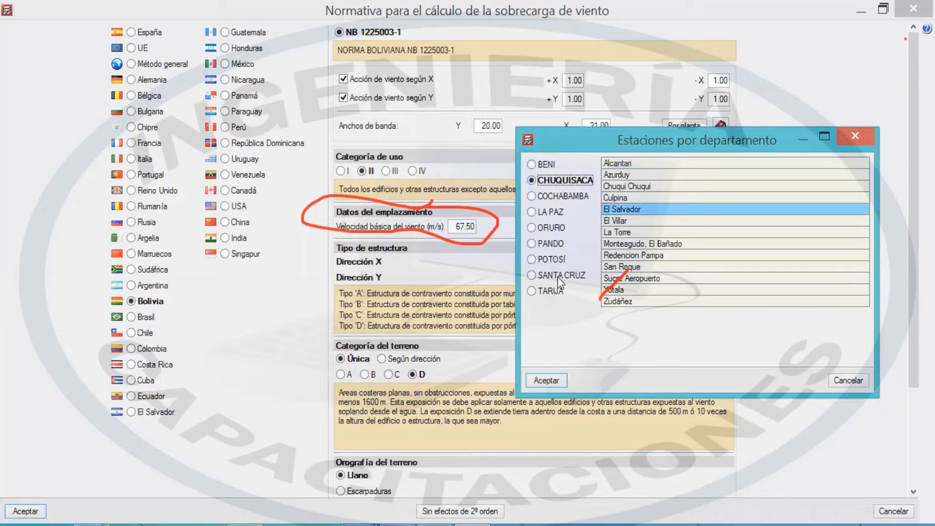
Choose the El Tejar Tarija station in the Tarija department and assume its basic wind speed.
left_click(550, 291)
left_click(638, 221)
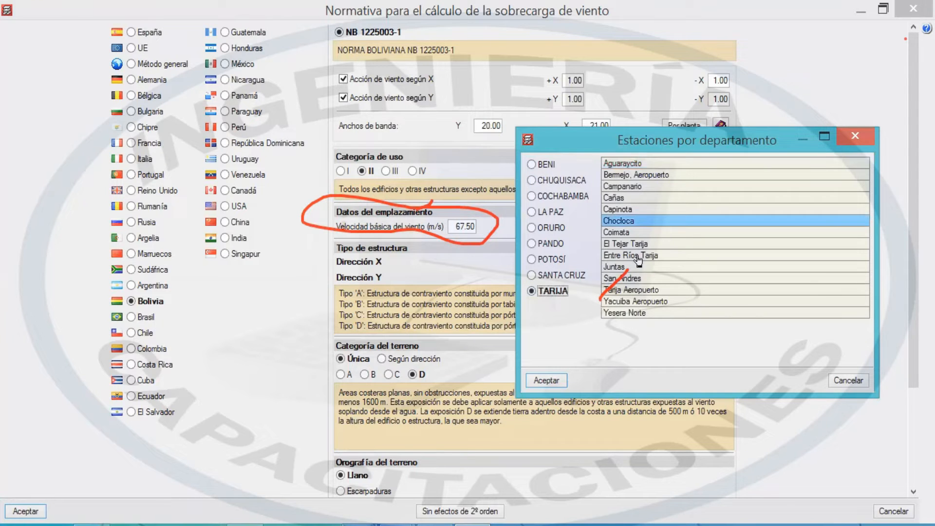
left_click(650, 244)
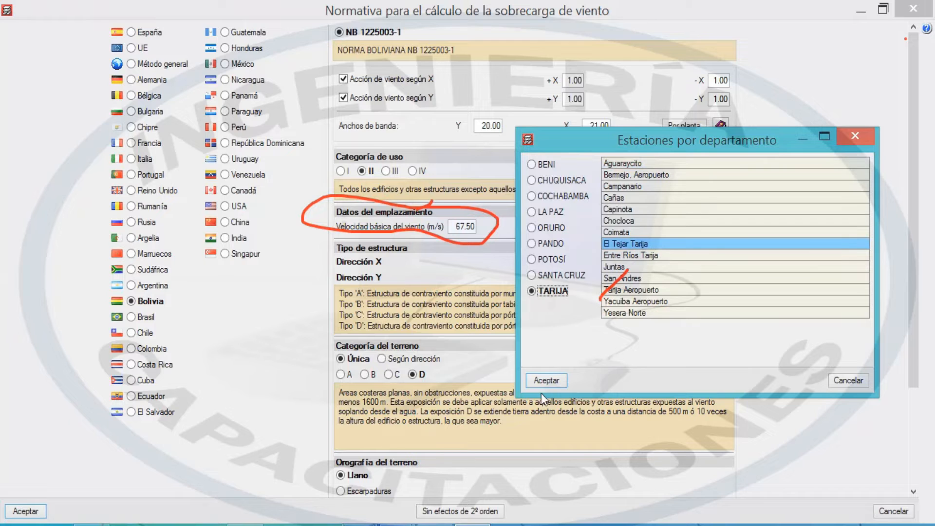
left_click(546, 381)
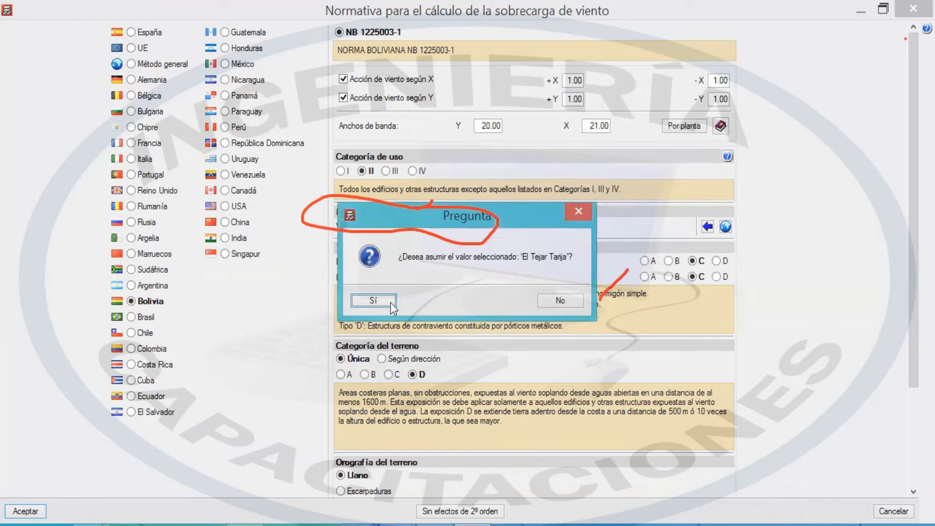
left_click(372, 300)
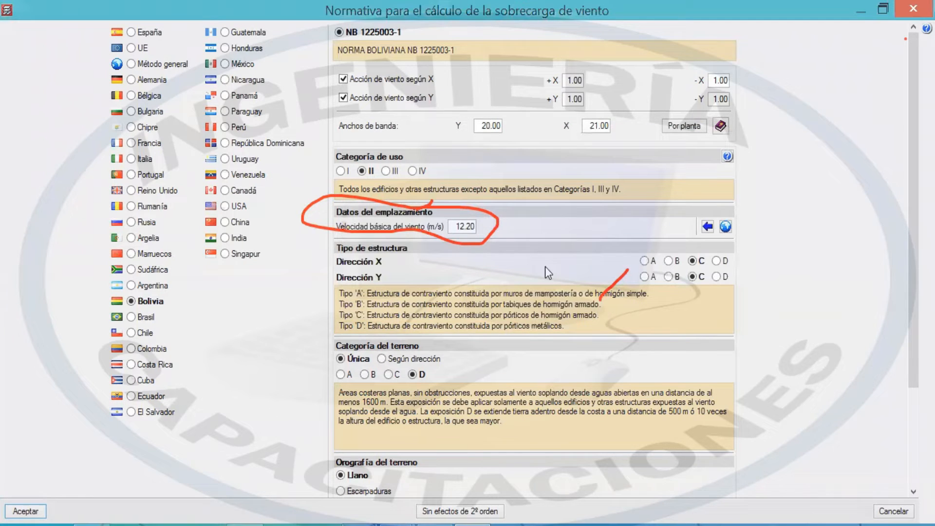
left_click_drag(461, 228, 489, 232)
left_click(387, 14)
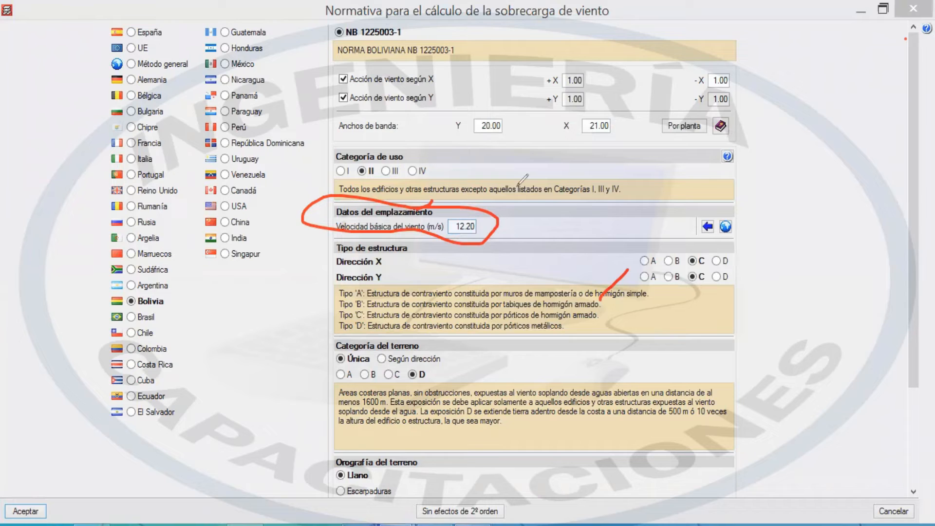
left_click_drag(515, 186, 483, 216)
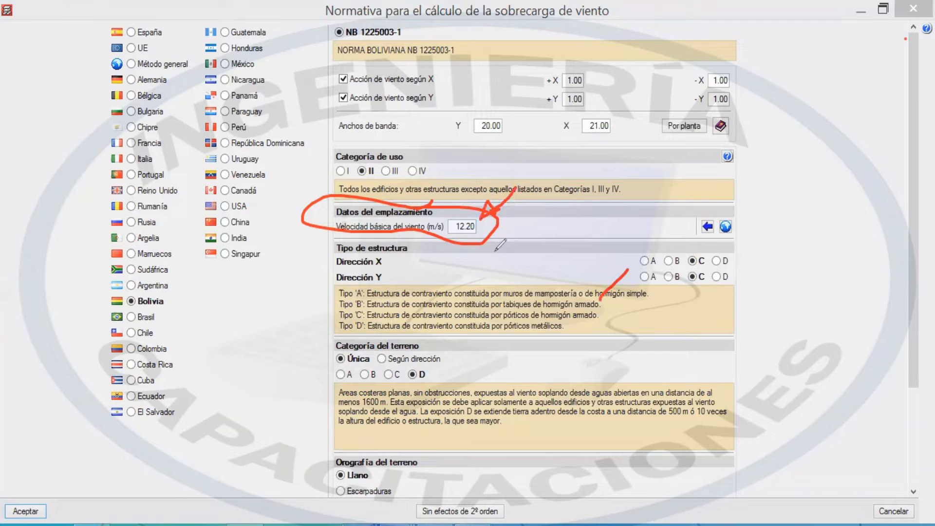
left_click(499, 342)
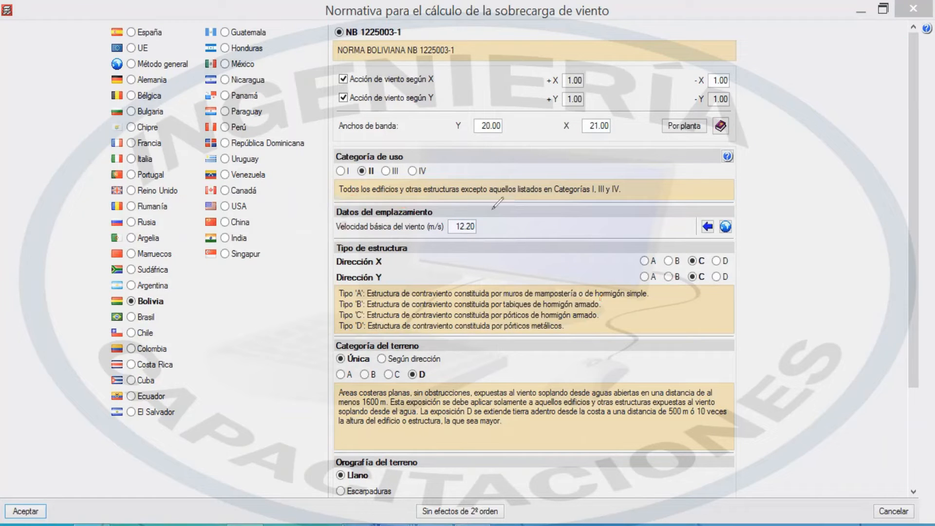
left_click_drag(481, 207, 495, 225)
left_click(490, 338)
mouse_move(510, 333)
left_mouse_down()
mouse_move(563, 333)
mouse_move(560, 319)
mouse_move(597, 316)
left_mouse_up()
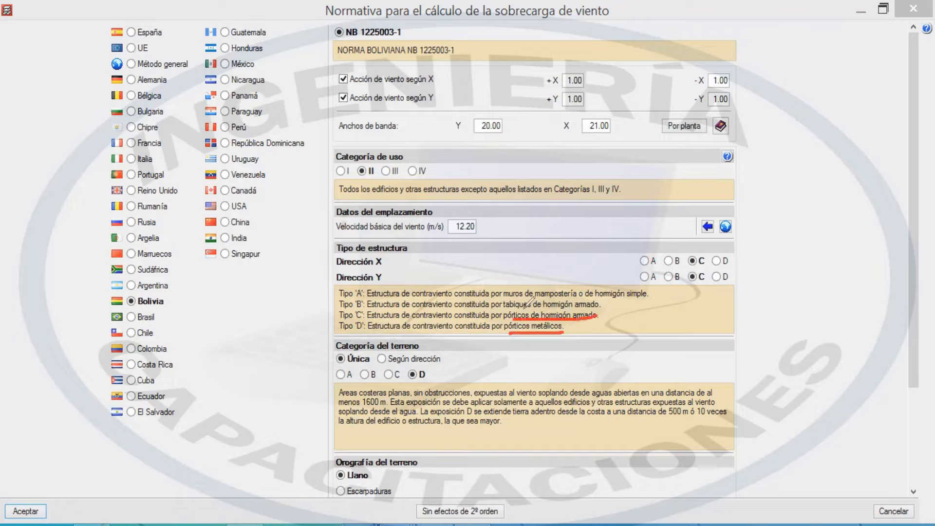
left_click_drag(502, 309, 620, 307)
left_click_drag(507, 297, 642, 286)
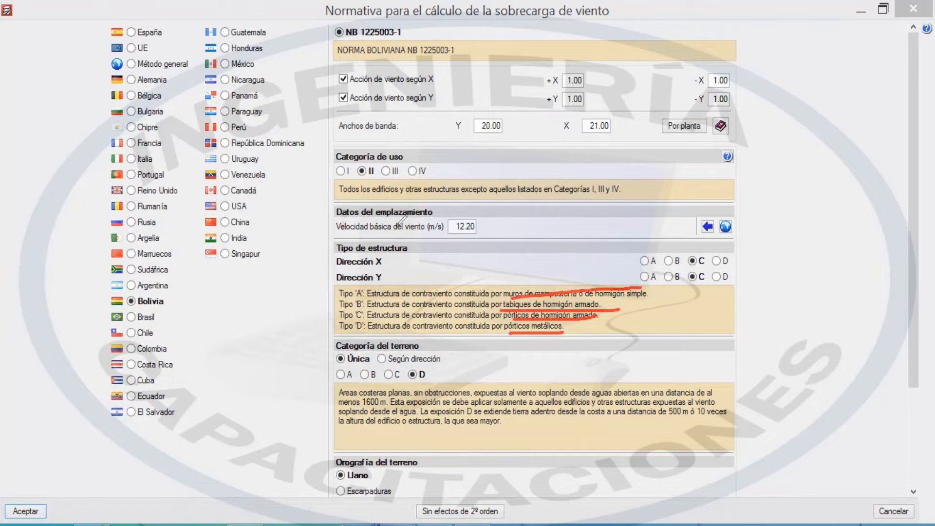
key("ctrl+shift+d")
key("ctrl+shift+d")
left_click_drag(347, 337, 557, 353)
key("ctrl+shift+d")
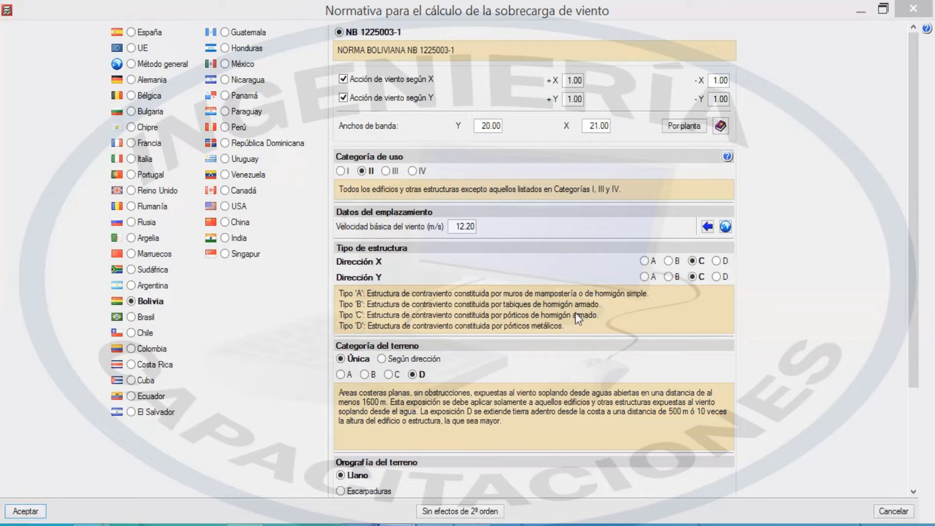
Select structure type C for direction Y and set the single terrain category to B.
left_click(692, 276)
left_click_drag(910, 253, 910, 349)
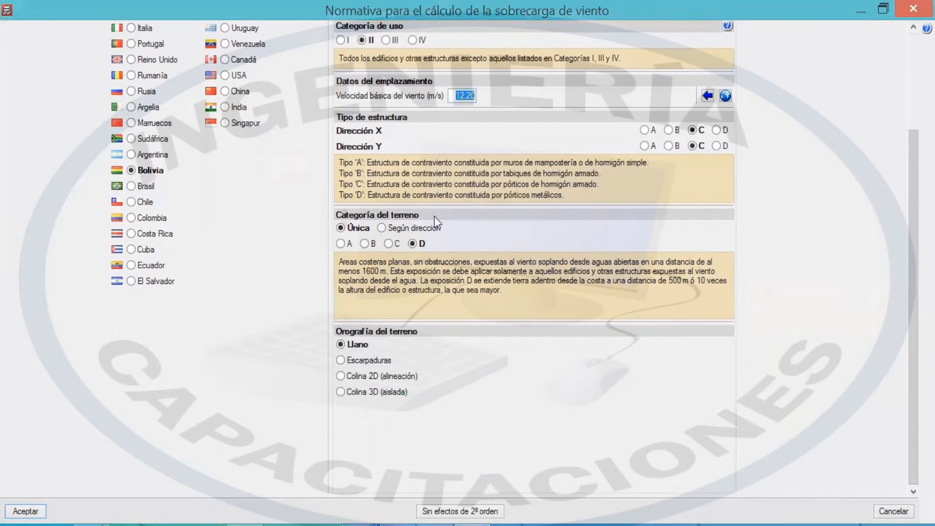
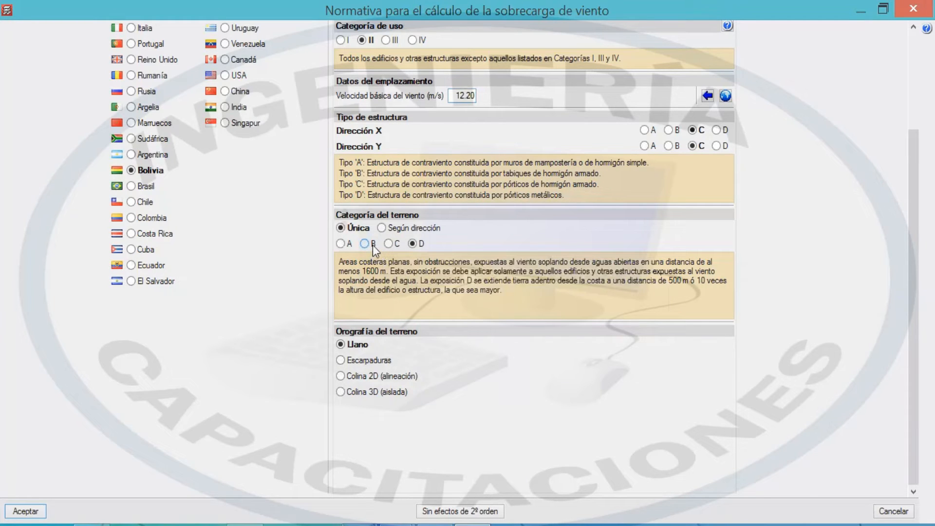
left_click(372, 247)
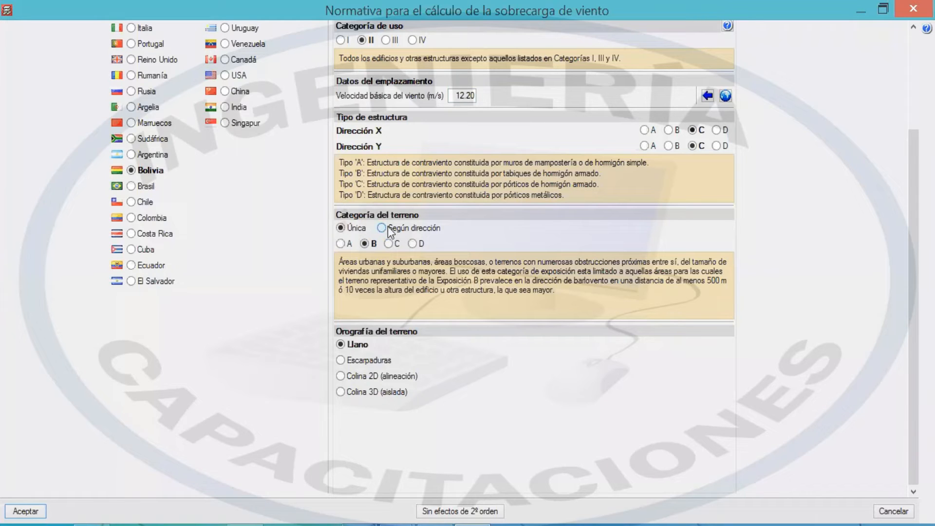
Examine the terrain categories by wind direction and the wind directions diagram, and return to the single terrain category.
left_click(388, 230)
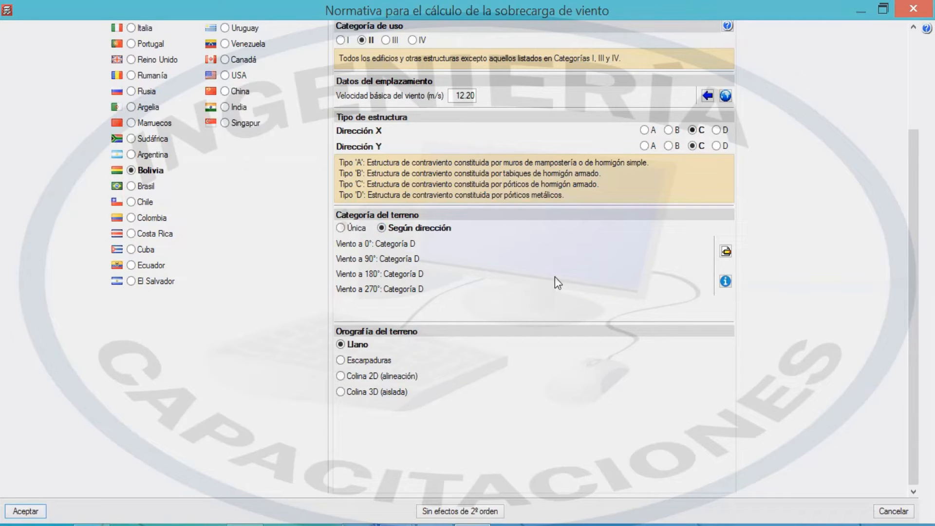
left_click(726, 252)
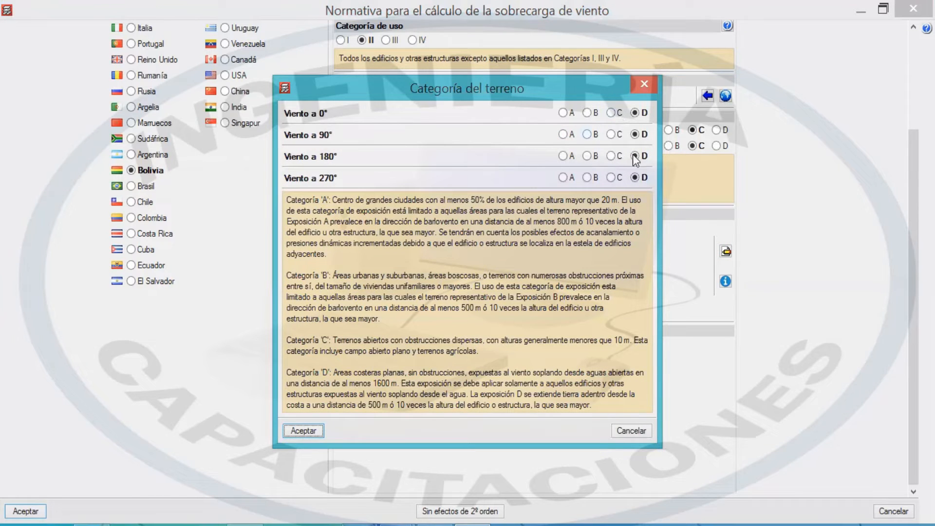
left_click(303, 430)
left_click(725, 281)
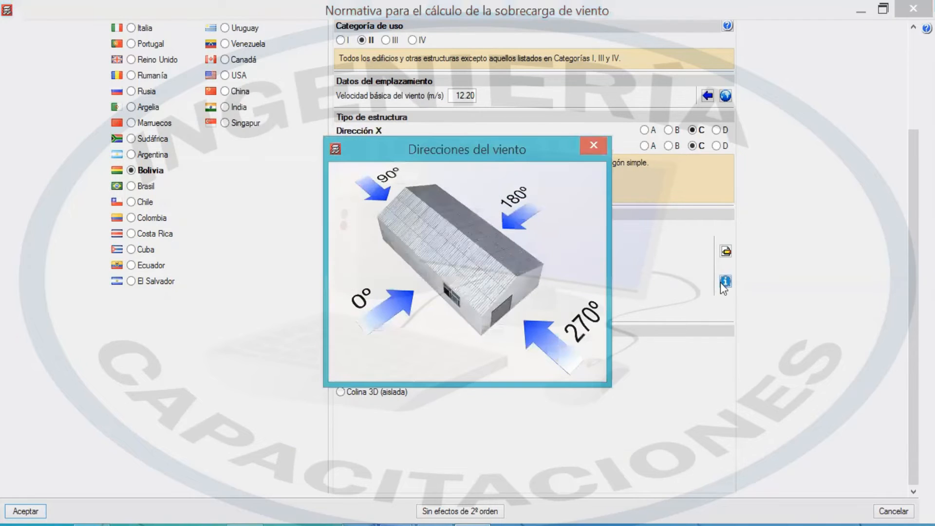
left_click_drag(516, 146, 625, 109)
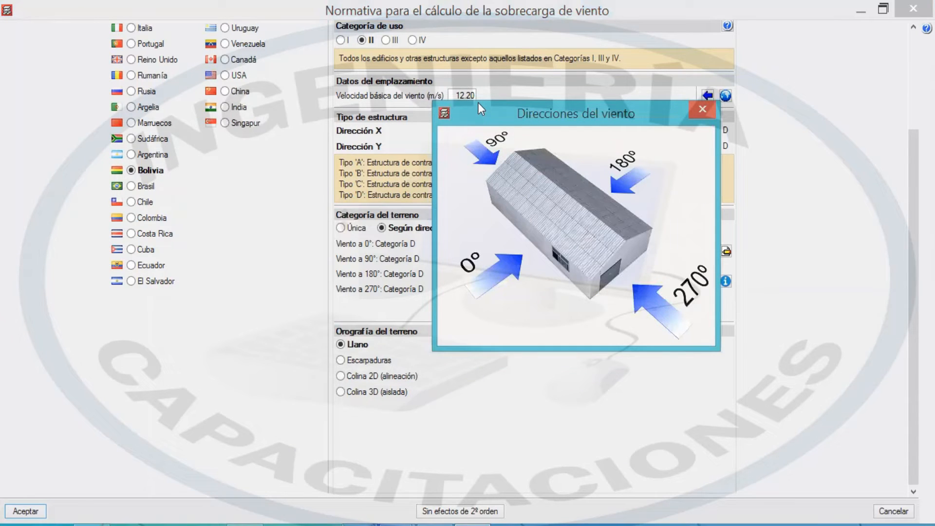
mouse_move(473, 287)
left_mouse_down()
mouse_move(510, 263)
mouse_move(495, 249)
left_mouse_up()
key("Escape")
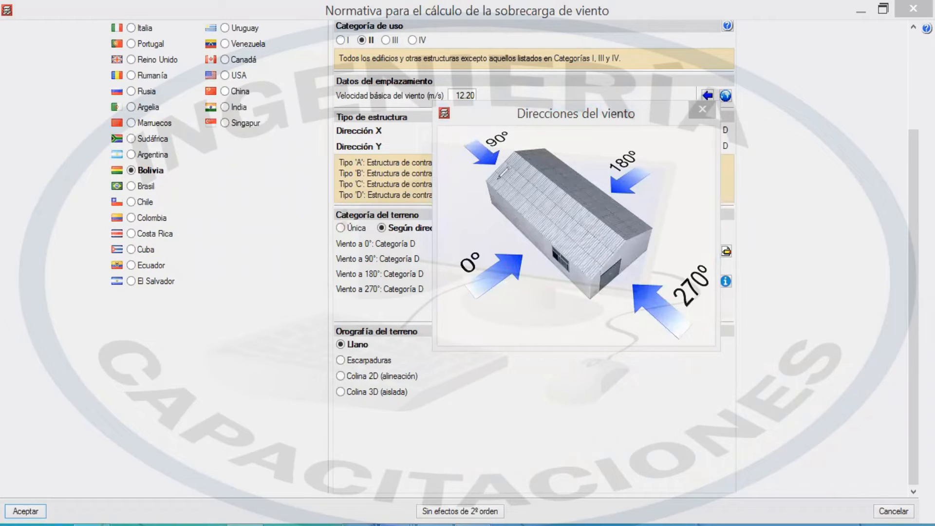
left_click(702, 109)
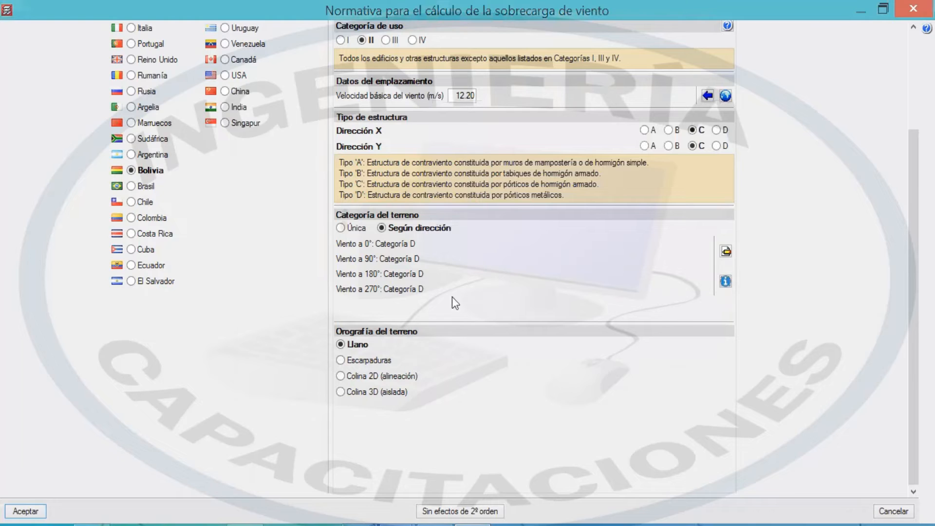
left_click(356, 230)
left_click(355, 230)
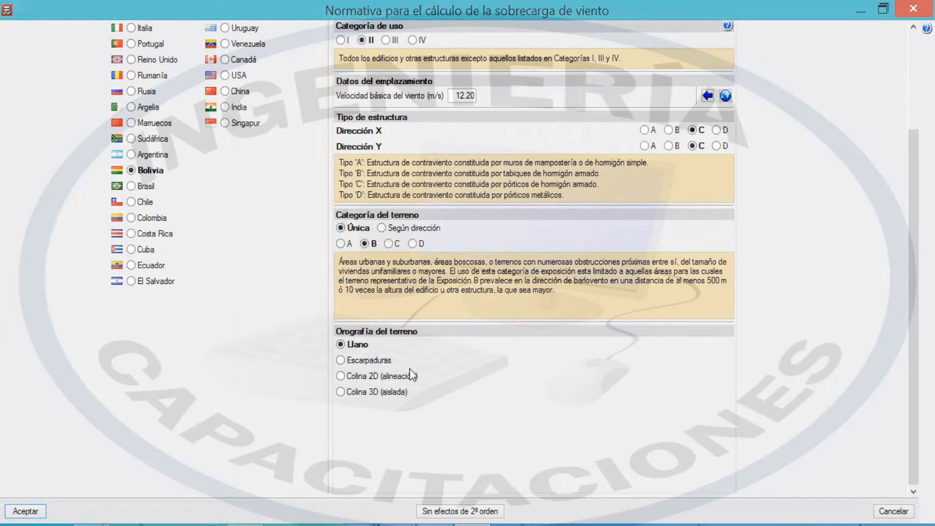
Examine the terrain orography options for escarpments in X and Y, 2D hills and isolated 3D hills.
left_click(343, 363)
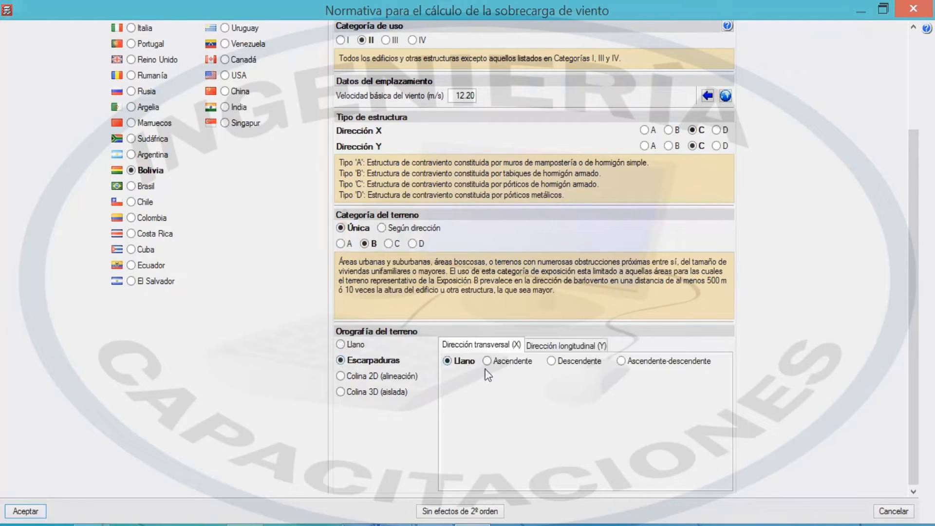
left_click(551, 347)
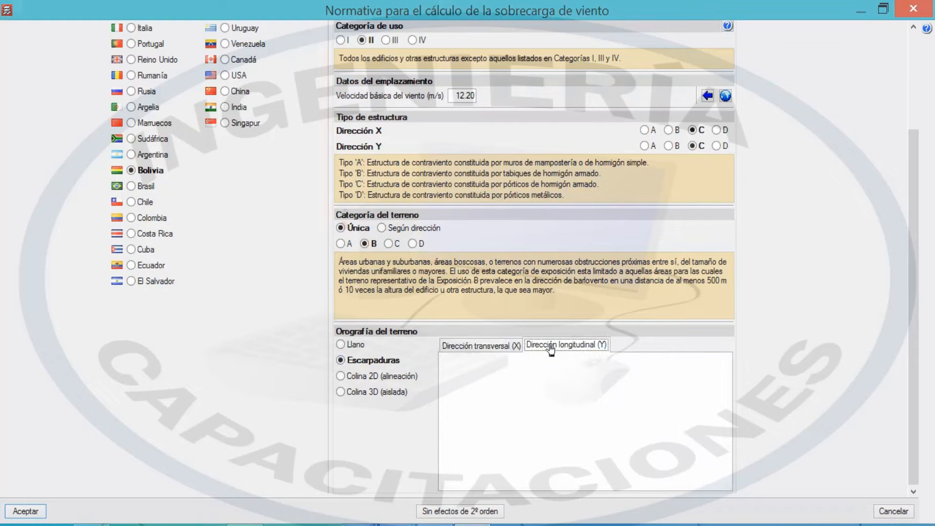
left_click(499, 346)
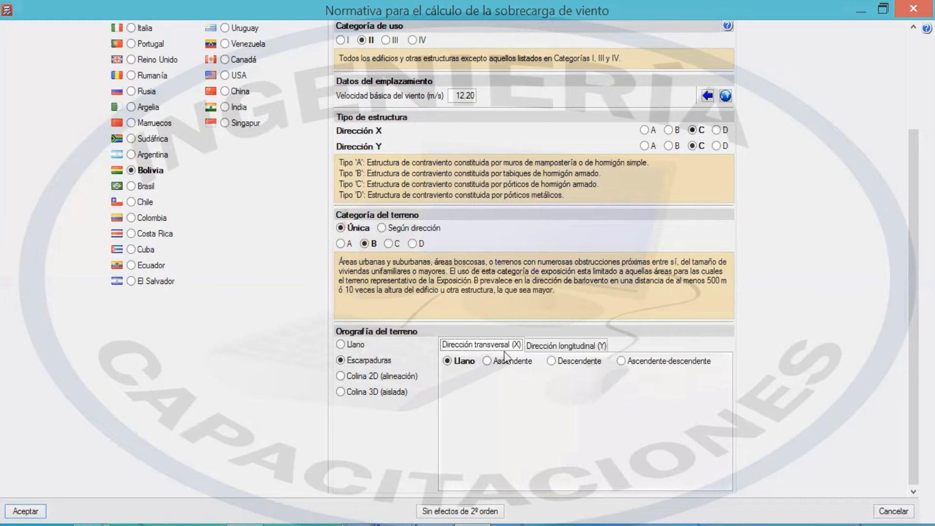
left_click(342, 376)
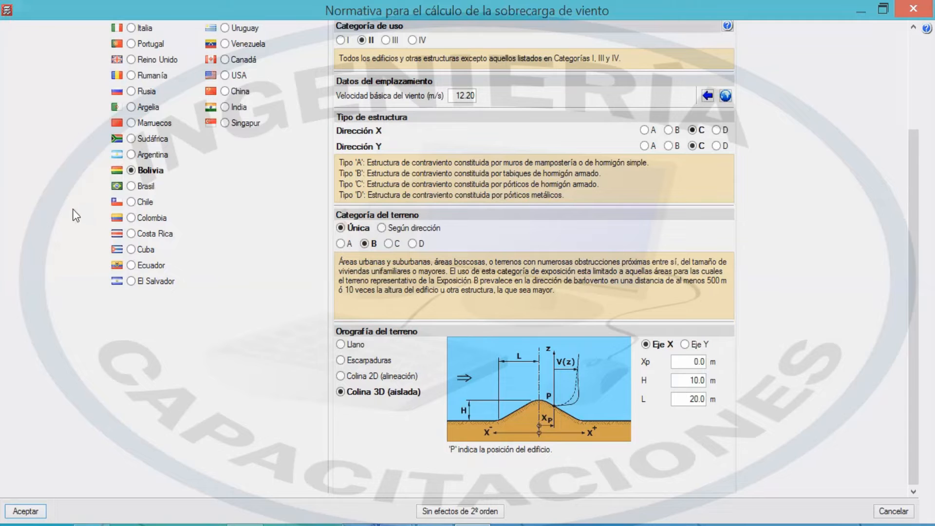
scroll(442, 193, "up", 3)
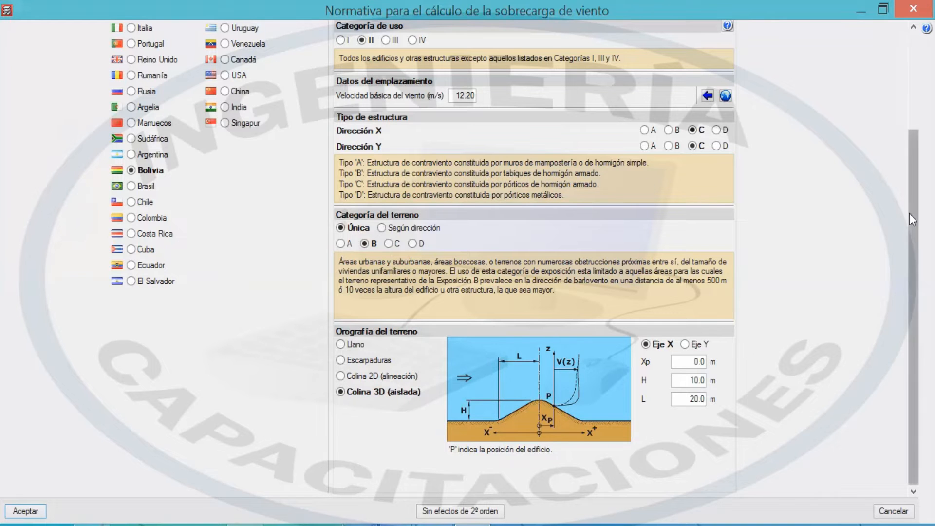
Switch the wind standard to Colombia's NSR-10 Capítulo B.6 and examine its band width, use category, wind speed and terrain settings.
left_click(142, 348)
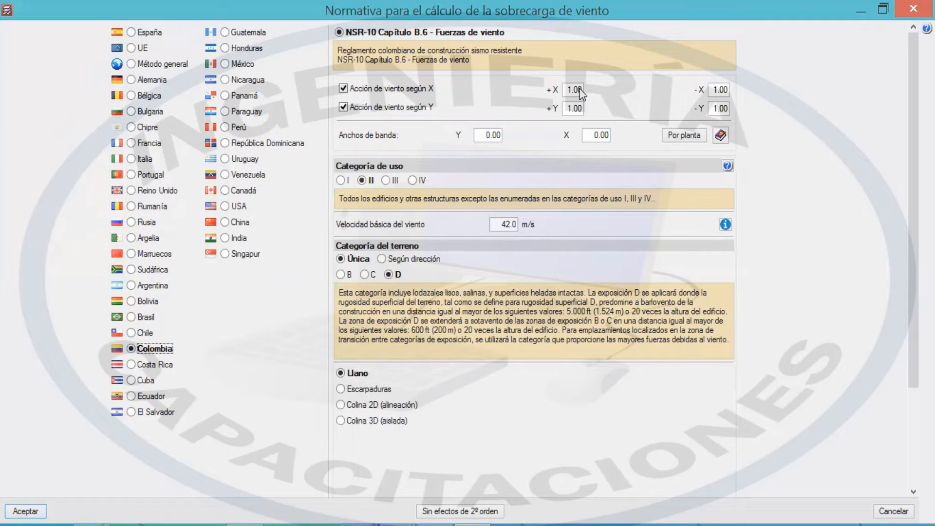
mouse_move(755, 46)
left_mouse_down()
mouse_move(776, 103)
mouse_move(754, 143)
left_mouse_up()
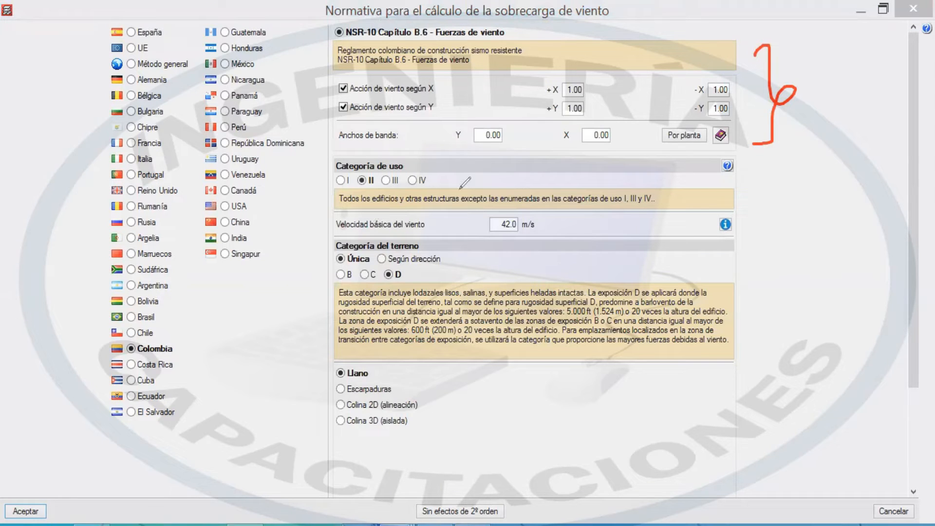
left_click_drag(451, 189, 483, 168)
mouse_move(548, 215)
left_mouse_down()
mouse_move(539, 238)
mouse_move(409, 287)
left_mouse_up()
left_click_drag(415, 373, 446, 354)
left_click_drag(447, 411, 475, 400)
left_click_drag(440, 435, 458, 442)
key("e")
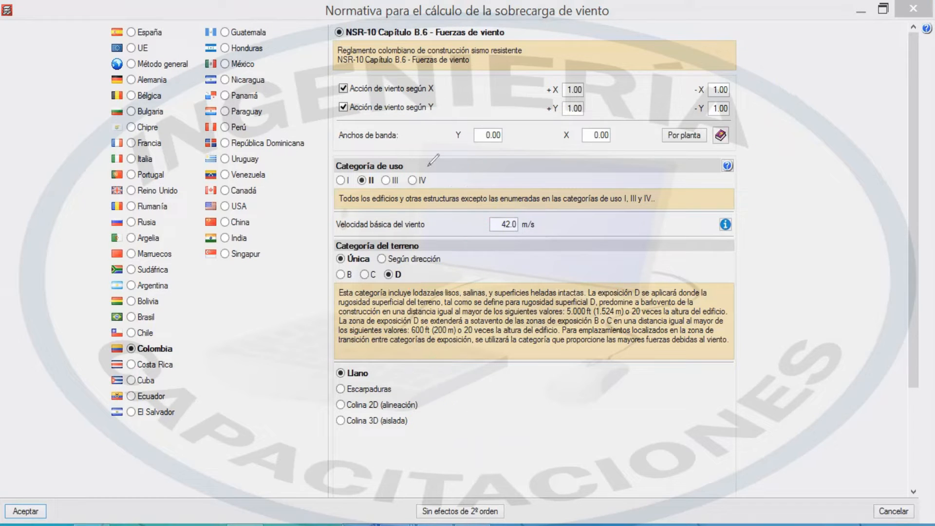
key("Escape")
Switch the wind standard to Ecuador's NEC-11 and examine the descriptions of its terrain categories.
left_click(140, 396)
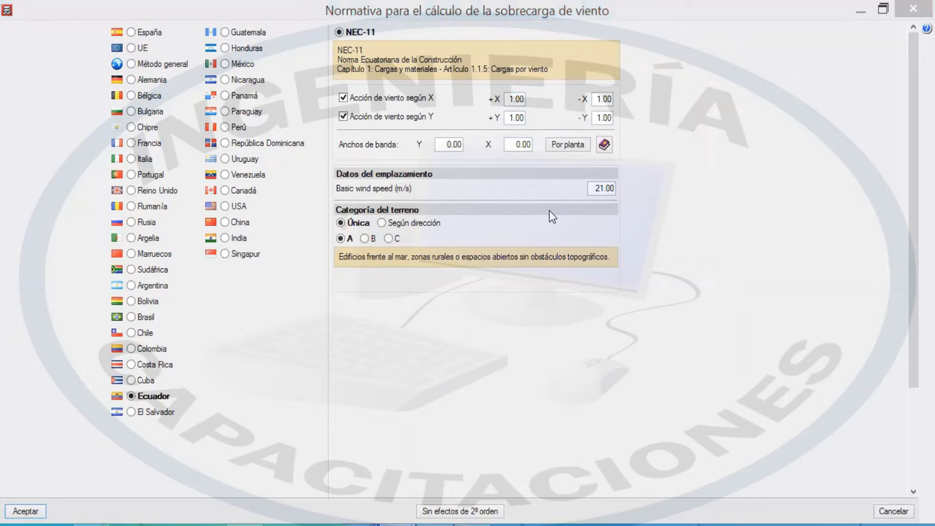
left_click(927, 28)
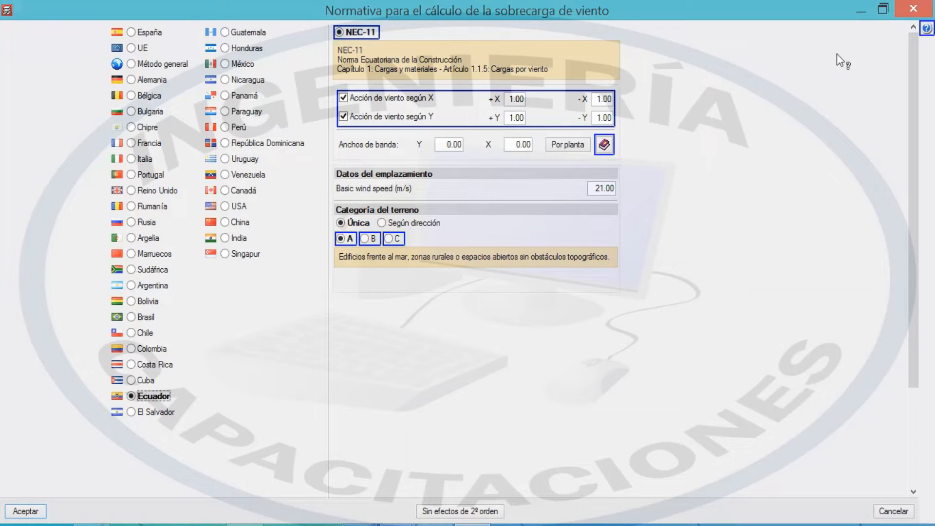
mouse_move(399, 236)
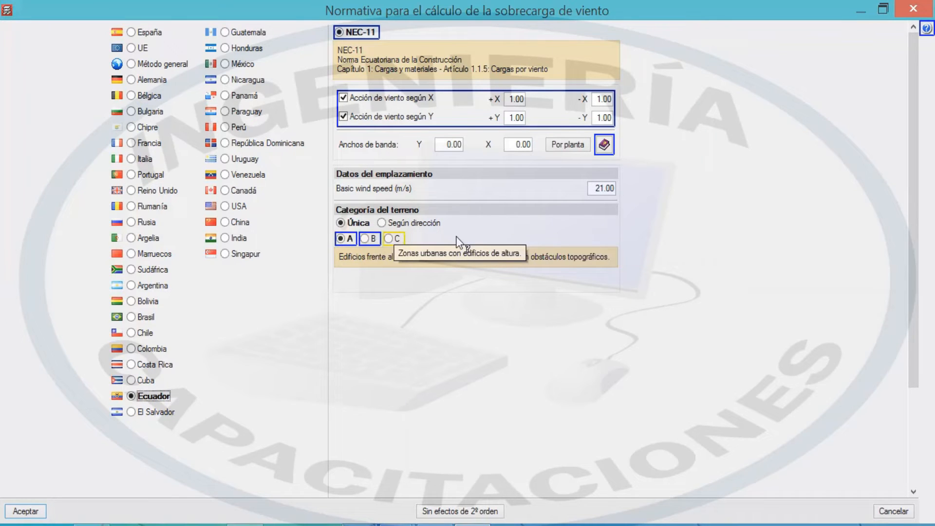
left_click(655, 241)
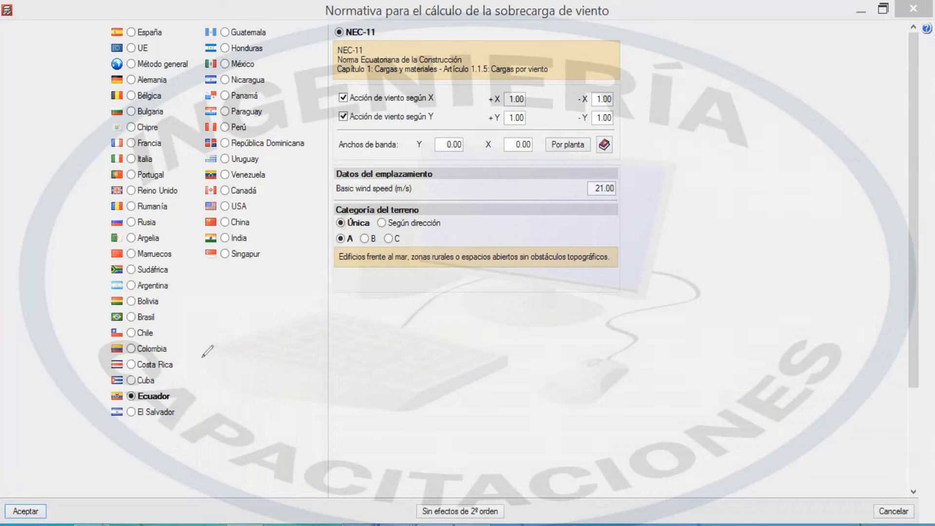
Switch the wind standard to the general method (Norma Genérica).
left_click_drag(219, 288, 246, 286)
key("Escape")
left_click(160, 66)
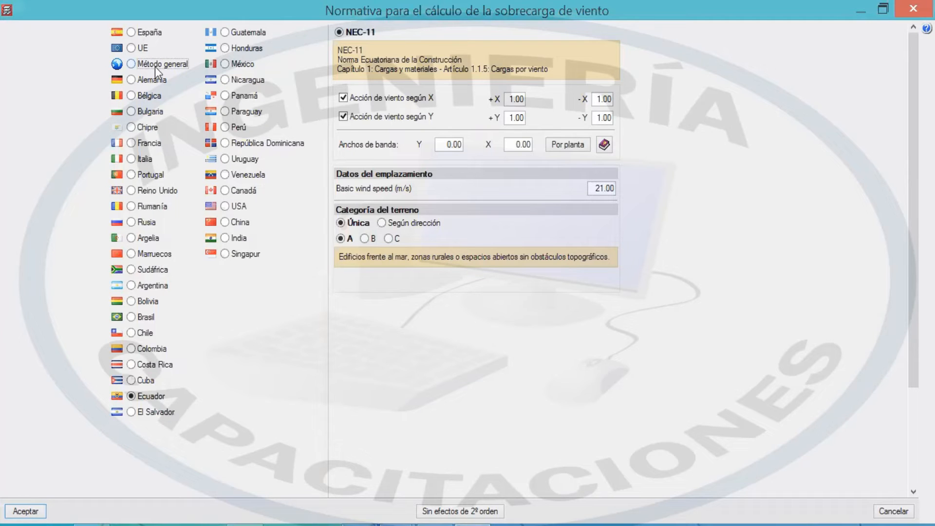
left_click(155, 66)
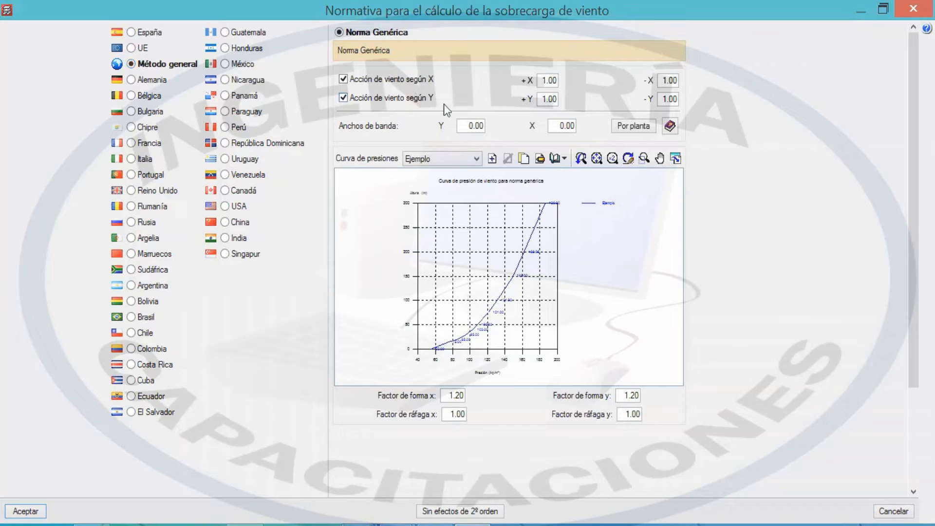
Review the generic standard's wind actions in X and Y, band widths and pressure curve setting.
key("ctrl+shift+d")
mouse_move(330, 45)
left_mouse_down()
mouse_move(504, 28)
mouse_move(516, 42)
left_mouse_up()
left_click_drag(513, 32, 537, 29)
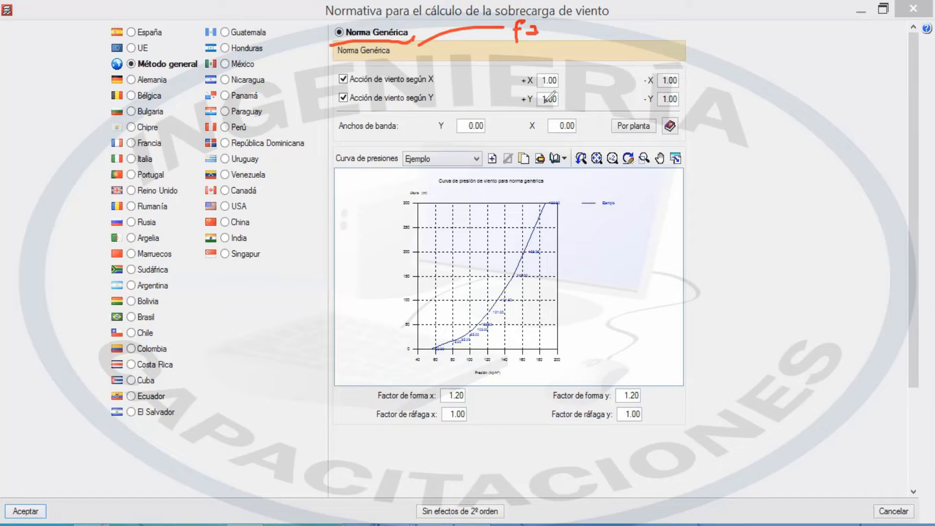
mouse_move(686, 41)
left_mouse_down()
mouse_move(725, 70)
mouse_move(686, 129)
left_mouse_up()
left_click_drag(577, 84, 603, 59)
left_click_drag(564, 100, 593, 72)
left_click_drag(574, 127, 593, 109)
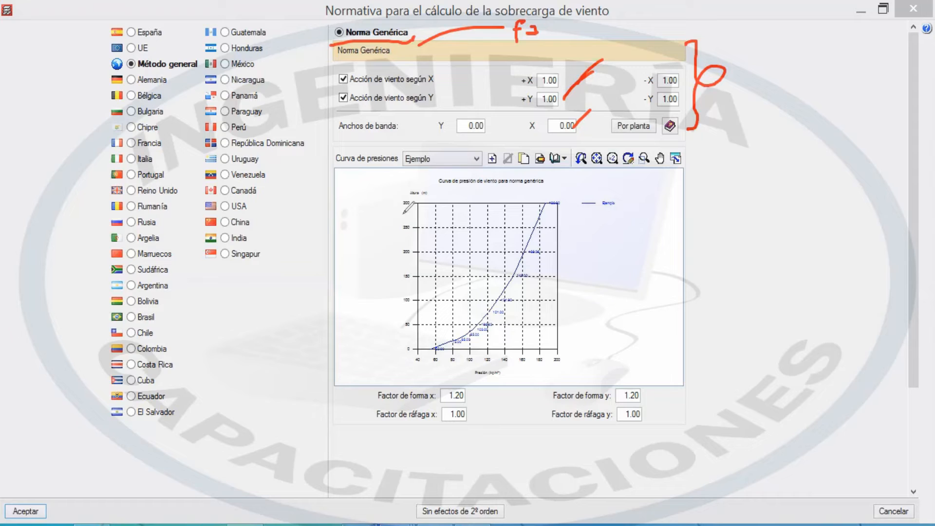
left_click_drag(338, 166, 396, 163)
key("e")
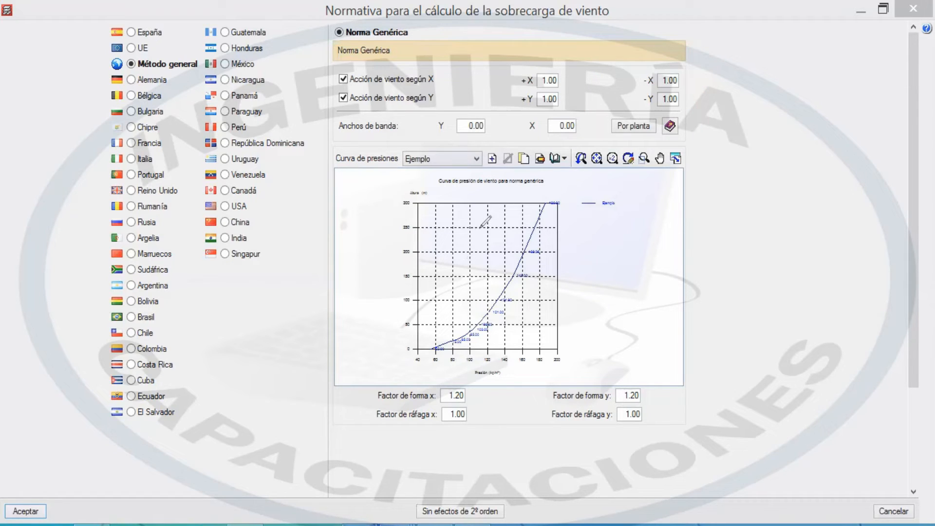
Examine how pressure varies with height on the Ejemplo curve, and check which pressure curves are available.
key("Escape")
scroll(445, 350, "up", 3)
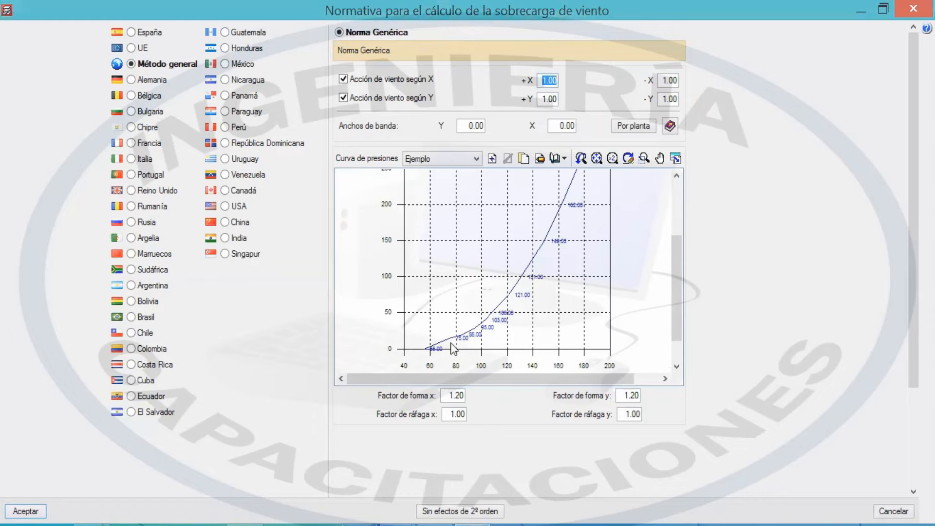
scroll(454, 340, "down", 4)
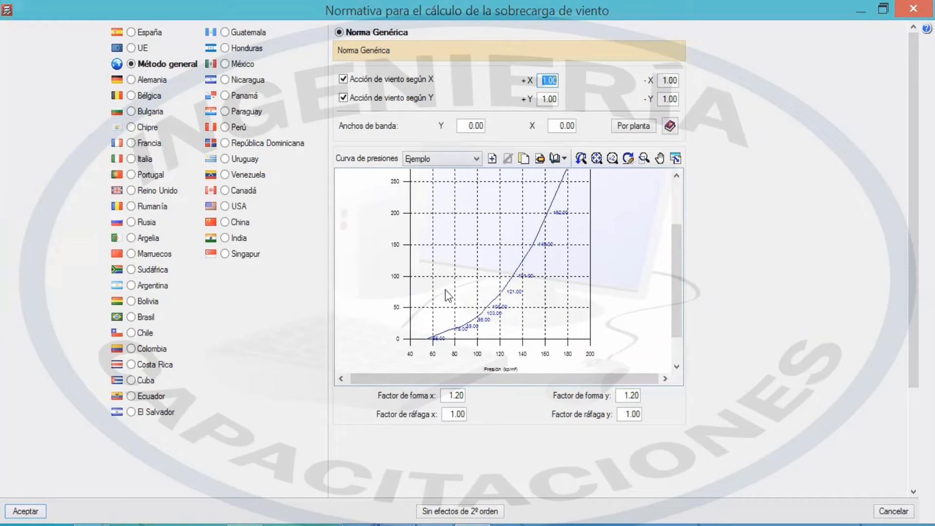
scroll(441, 291, "down", 1)
scroll(448, 275, "up", 2)
scroll(448, 280, "down", 1)
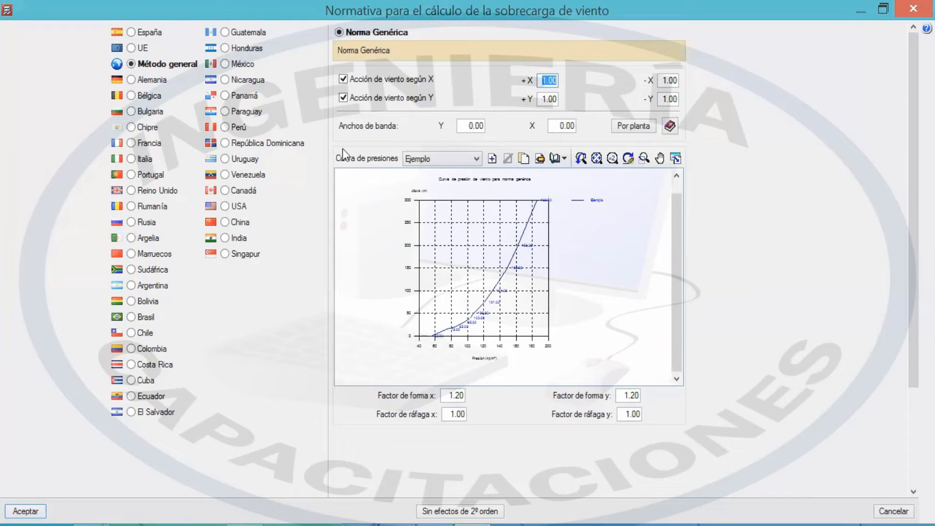
key("ctrl+shift+d")
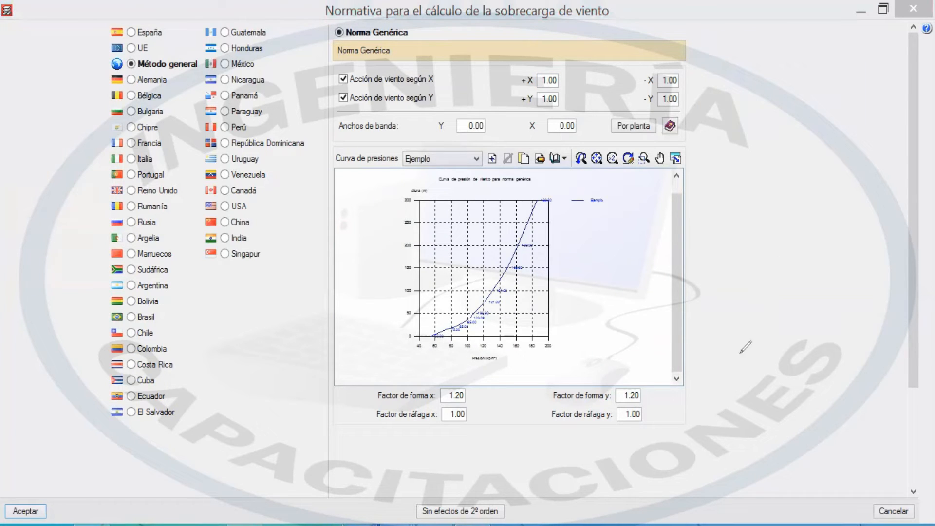
mouse_move(740, 334)
left_mouse_down()
mouse_move(740, 263)
mouse_move(765, 263)
mouse_move(765, 335)
left_mouse_up()
left_click_drag(783, 263, 788, 339)
mouse_move(783, 264)
left_mouse_down()
mouse_move(794, 258)
mouse_move(799, 301)
left_mouse_up()
left_click_drag(804, 285, 842, 297)
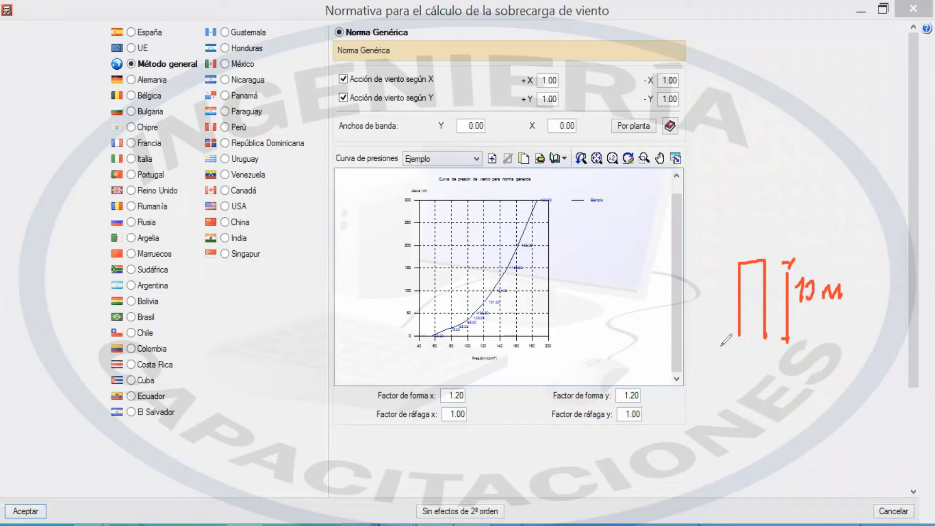
left_click_drag(709, 335, 710, 169)
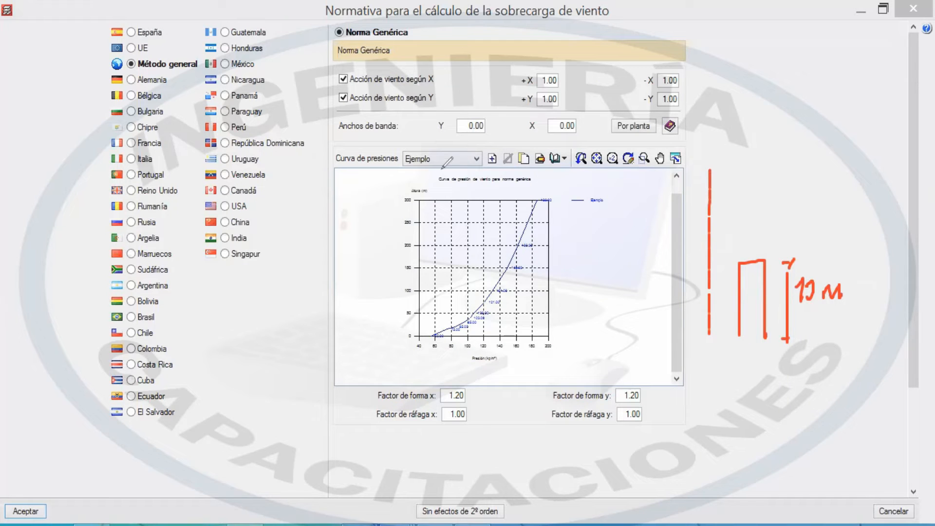
key("Escape")
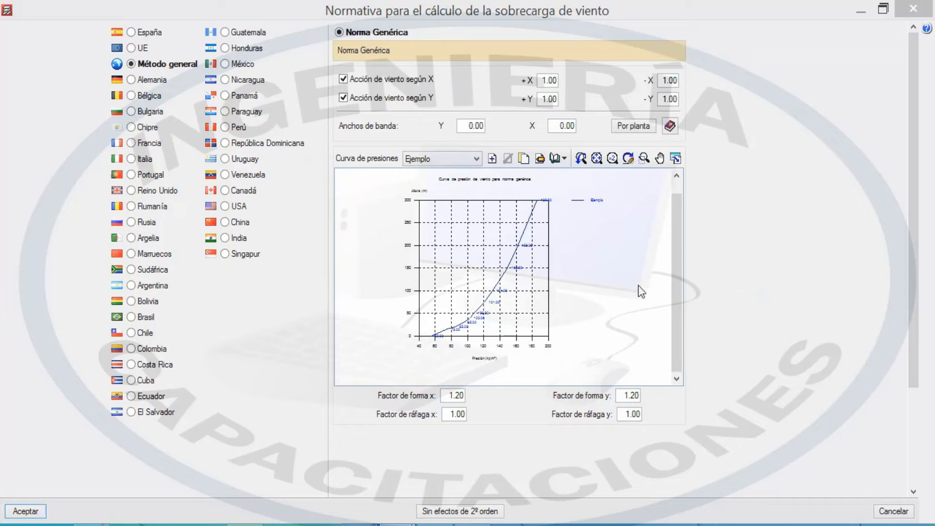
left_click_drag(673, 273, 451, 267)
scroll(452, 266, "up", 3)
scroll(487, 293, "down", 1)
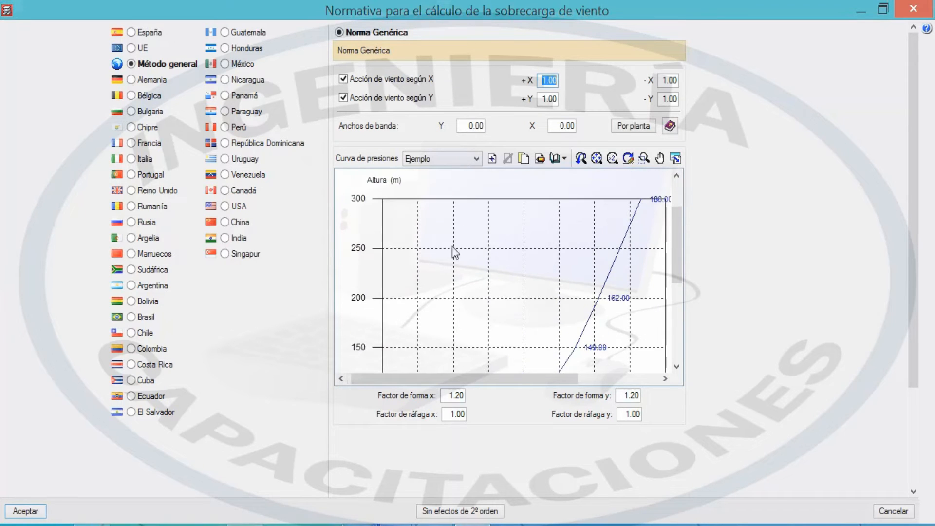
scroll(480, 298, "down", 1)
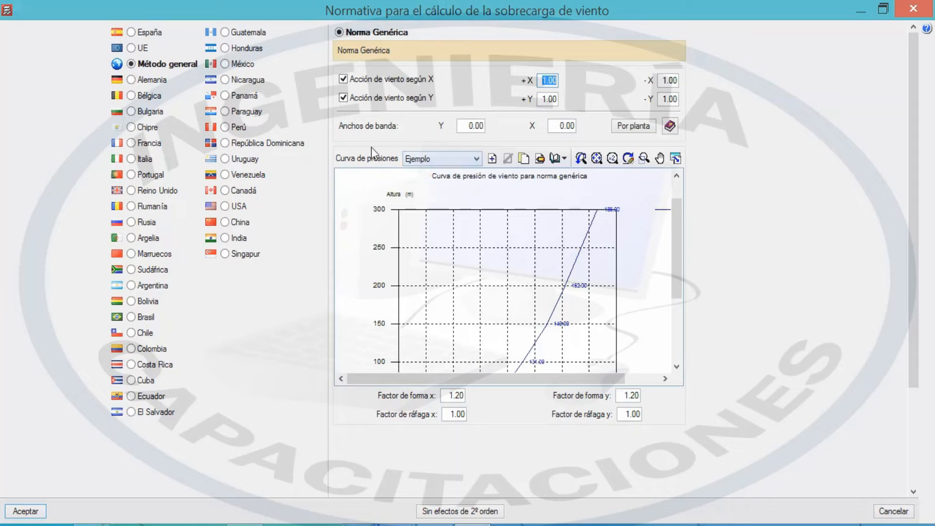
left_click(445, 160)
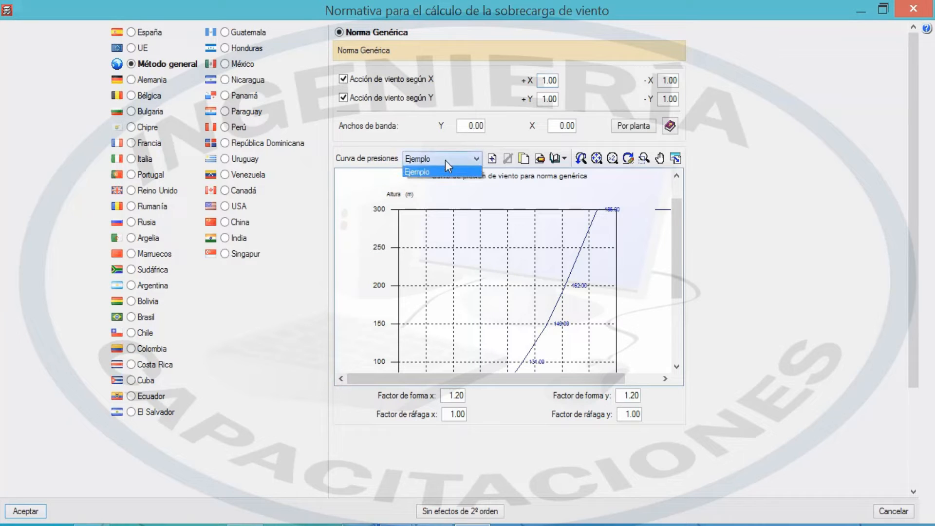
left_click(434, 171)
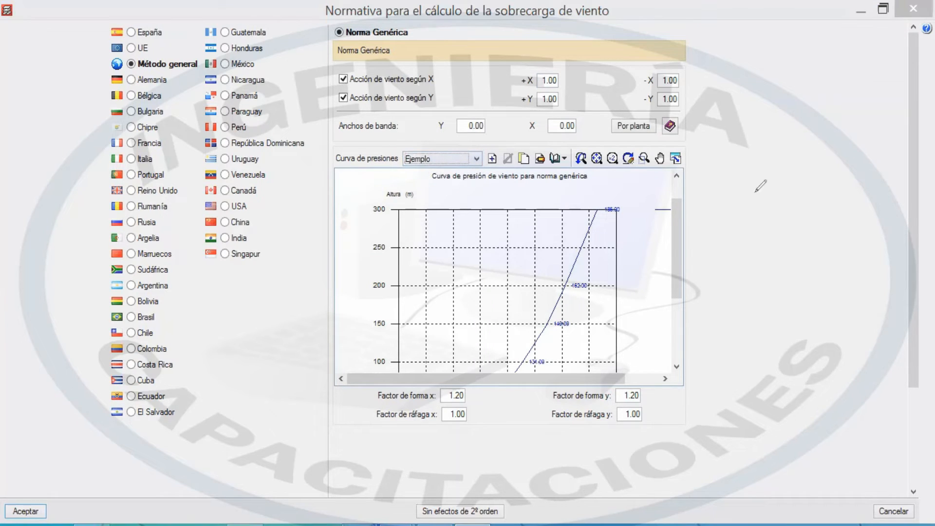
Start creating a new pressure curve and add seven more height and pressure rows to its table.
mouse_move(758, 161)
left_mouse_down()
mouse_move(648, 233)
mouse_move(661, 219)
left_mouse_up()
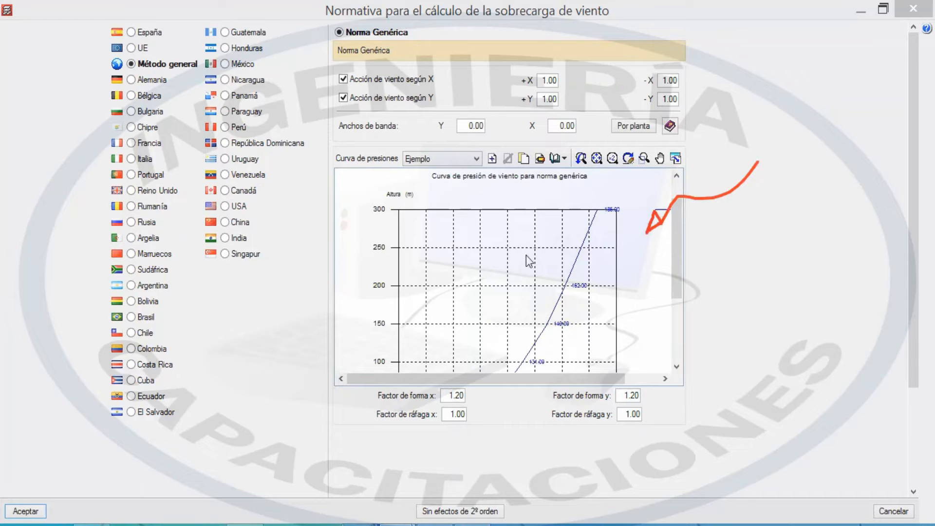
left_click(490, 161)
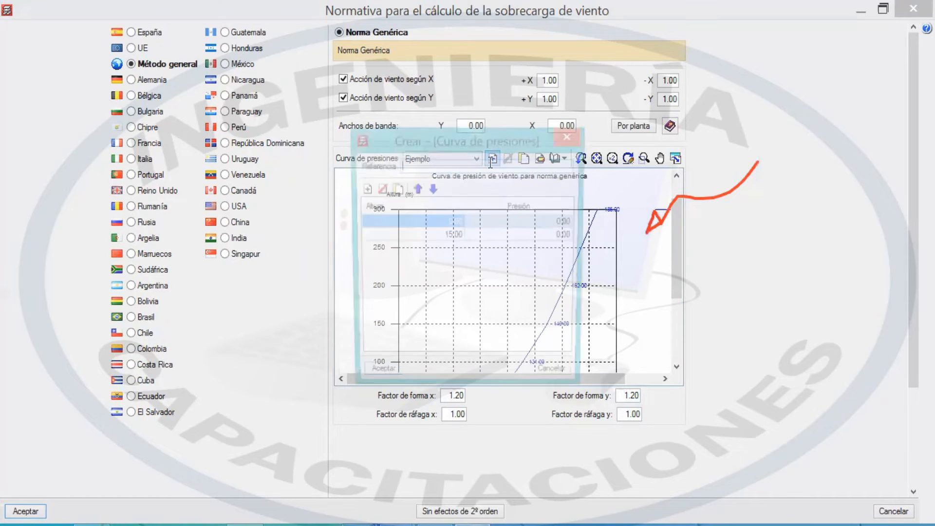
left_click_drag(495, 145, 669, 53)
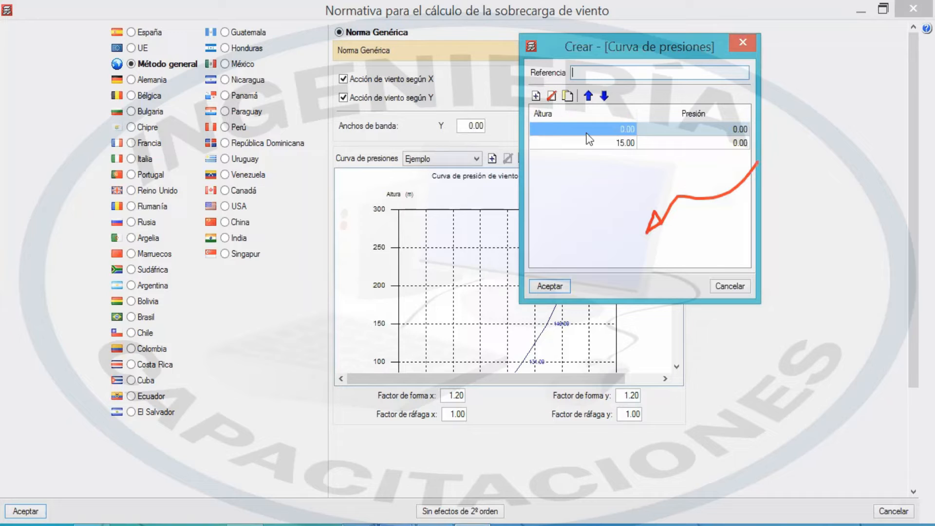
left_click(611, 142)
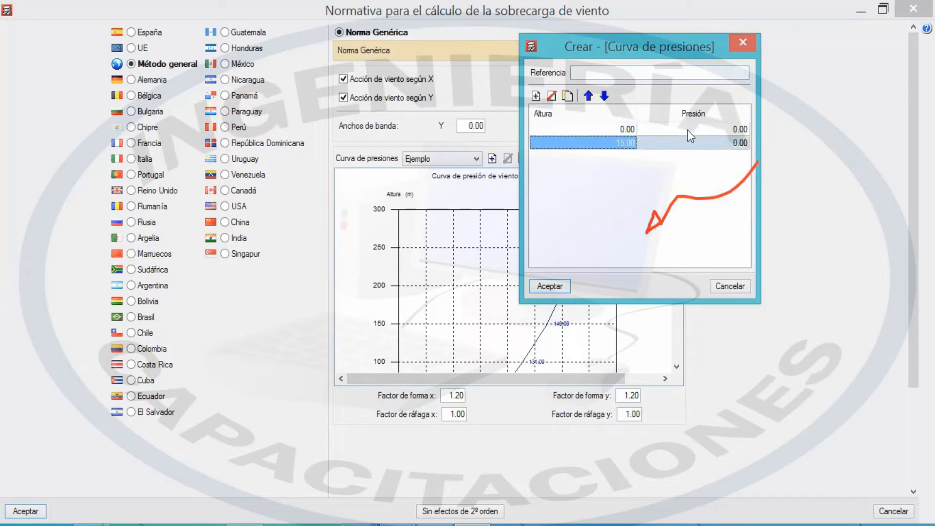
left_click(535, 95)
left_click(536, 95)
left_click(536, 96)
left_click(536, 96)
left_click(536, 96)
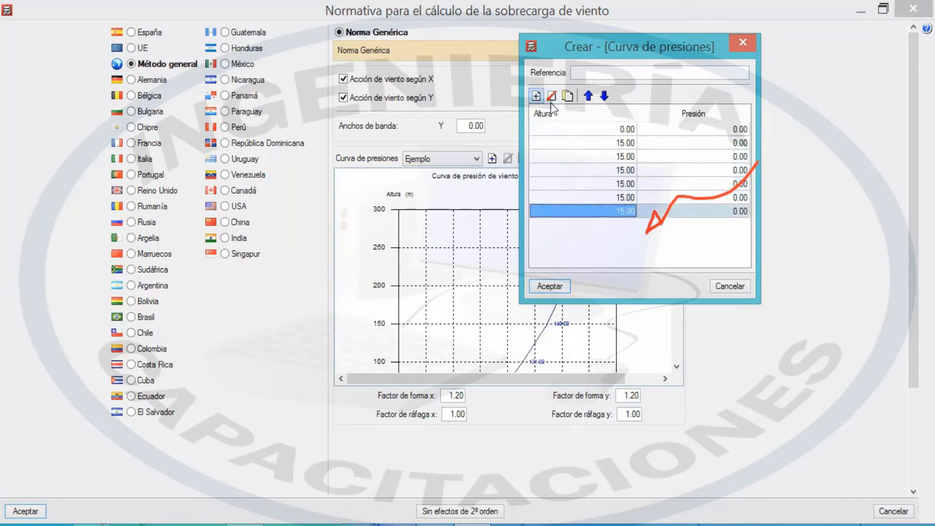
left_click(536, 96)
left_click(536, 96)
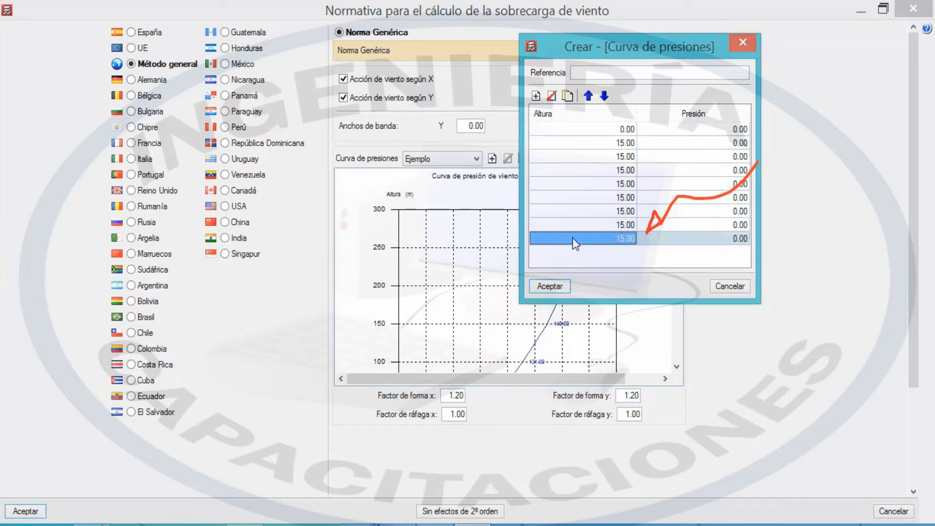
Try to save the new pressure curve with the reference perfil, and cancel its creation.
left_click(555, 293)
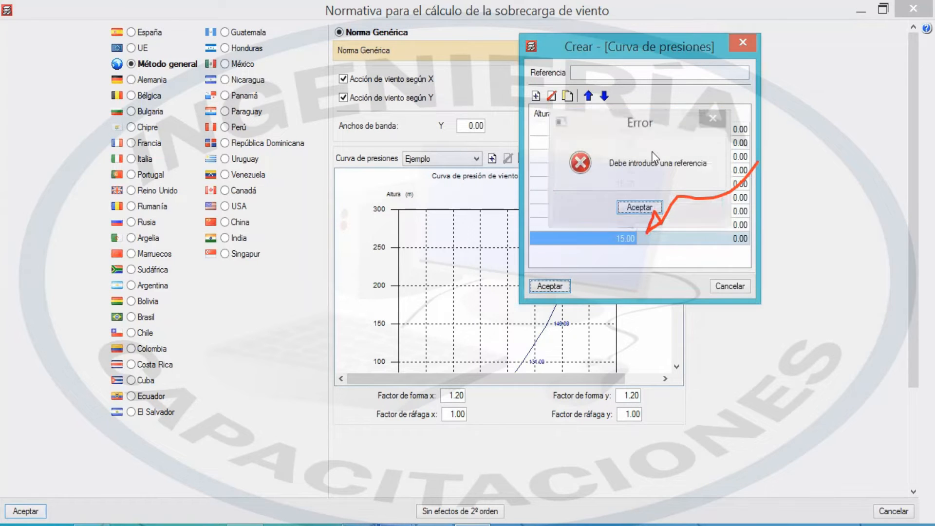
left_click(653, 201)
type("perfil")
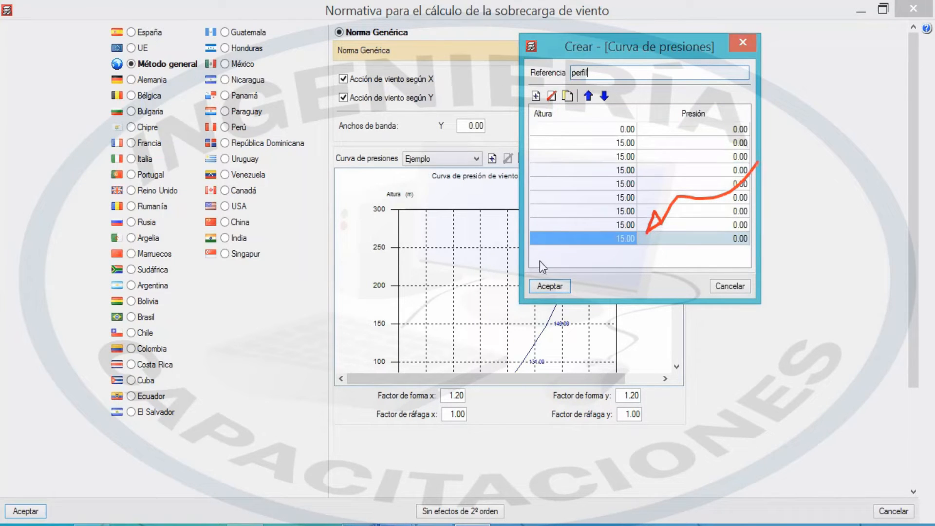
left_click(540, 290)
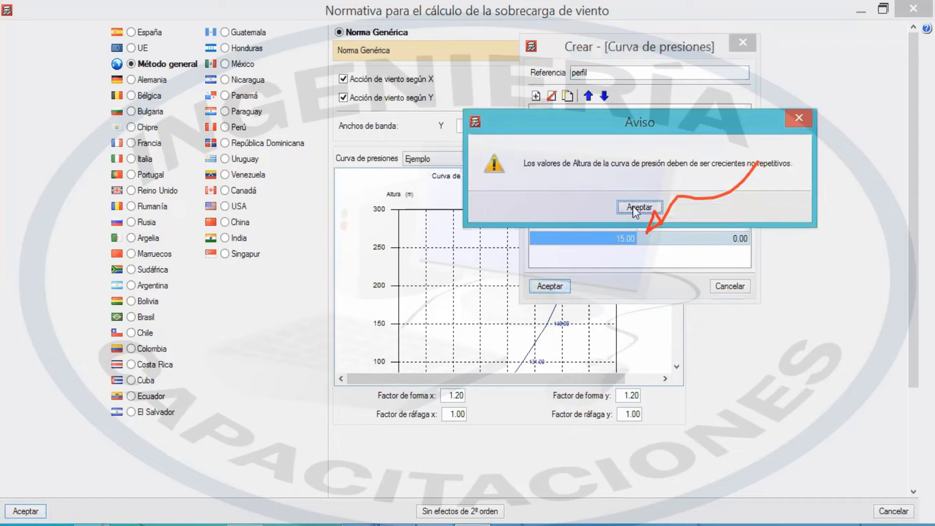
left_click_drag(648, 124, 263, 204)
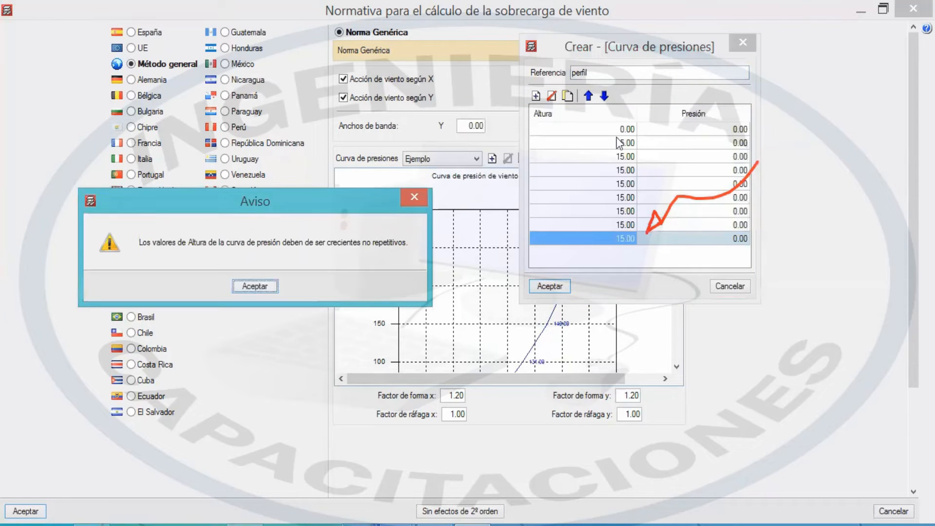
left_click(415, 197)
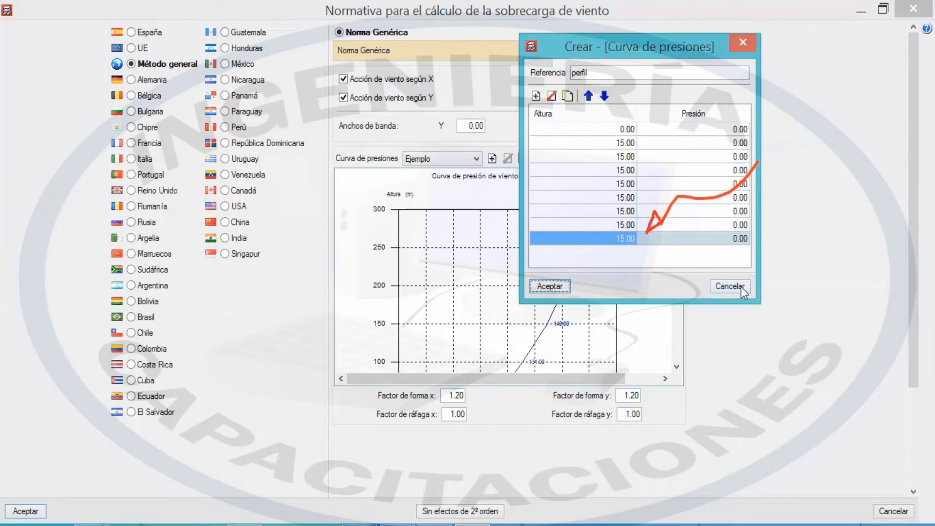
left_click(741, 287)
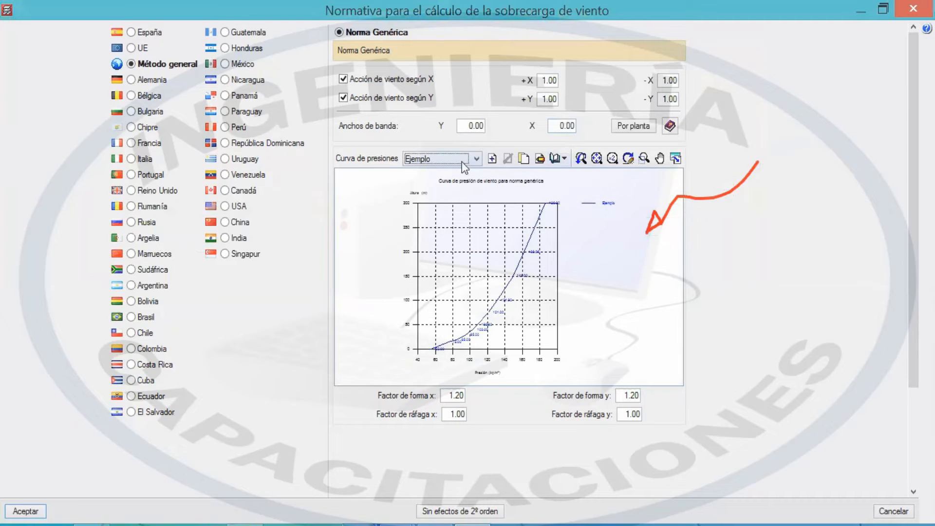
Examine the library import and export options for pressure curves and the Ejemplo curve.
left_click(560, 159)
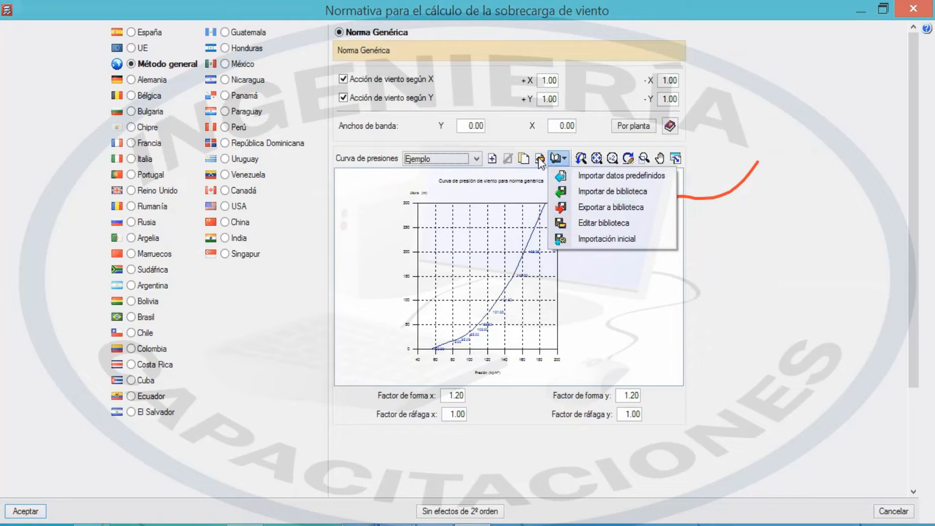
left_click(634, 288)
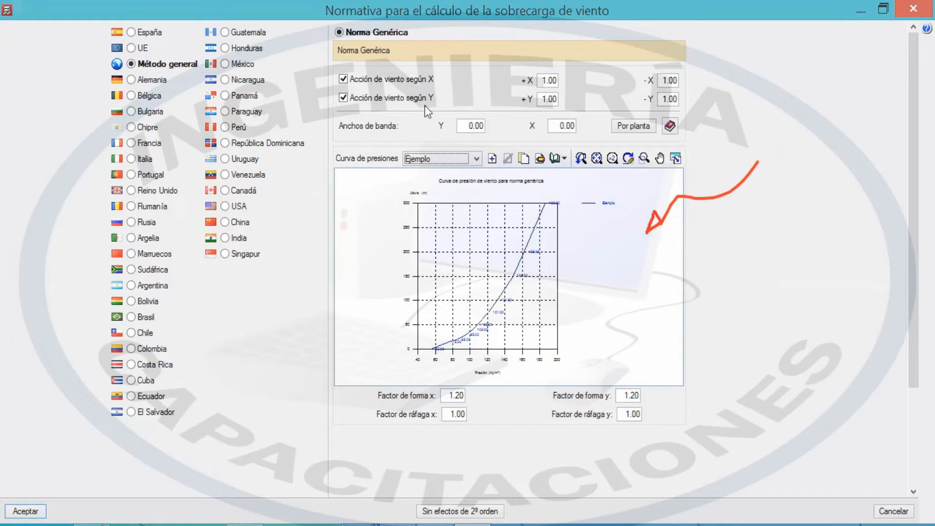
left_click(493, 159)
mouse_move(595, 184)
left_mouse_down()
mouse_move(614, 207)
mouse_move(617, 322)
mouse_move(599, 333)
left_mouse_up()
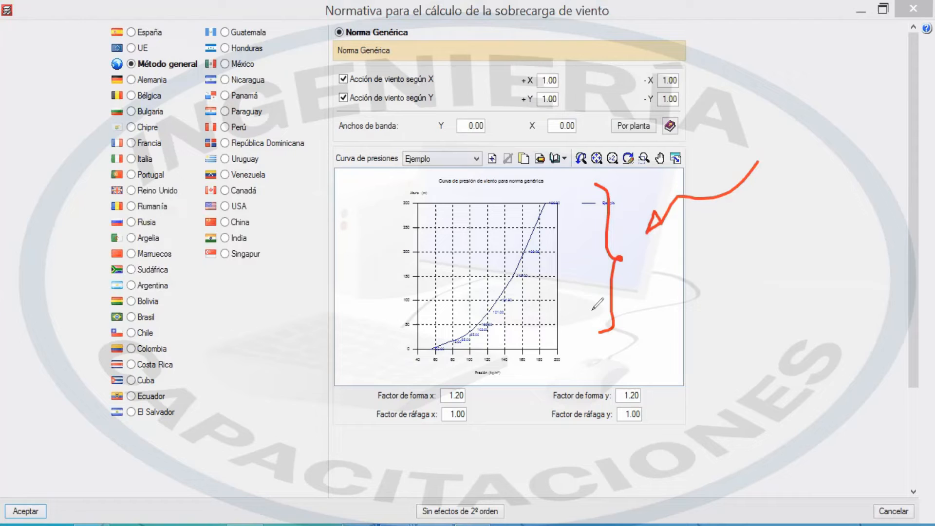
Examine the form and gust factors in x and y of the generic wind standard.
mouse_move(658, 376)
left_mouse_down()
mouse_move(663, 420)
mouse_move(648, 431)
left_mouse_up()
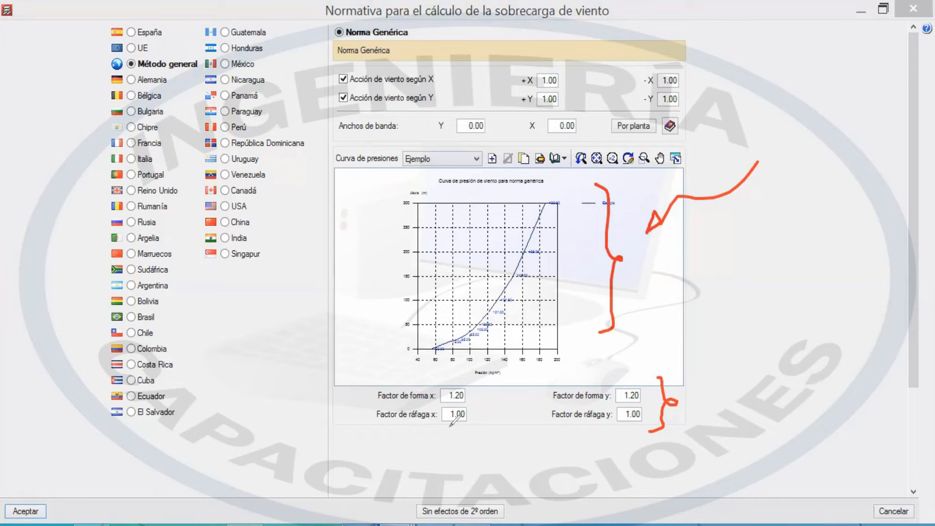
left_click_drag(474, 395, 498, 379)
left_click_drag(488, 419, 499, 408)
left_click_drag(371, 403, 429, 403)
left_click_drag(376, 424, 427, 422)
left_click(558, 393)
left_click_drag(546, 402, 598, 402)
left_click_drag(555, 424, 602, 423)
key("Escape")
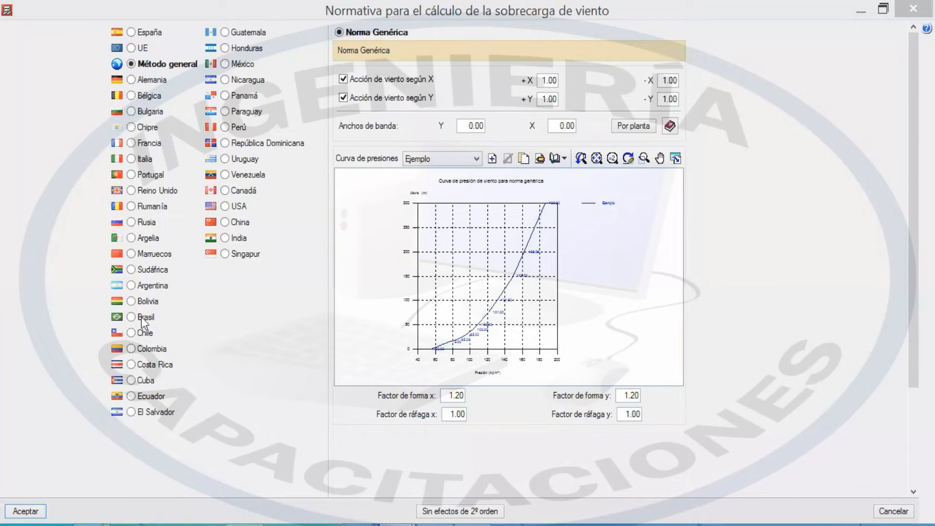
Select Bolivia's NB 1225003-1 as the wind load standard and accept the wind settings.
left_click(130, 301)
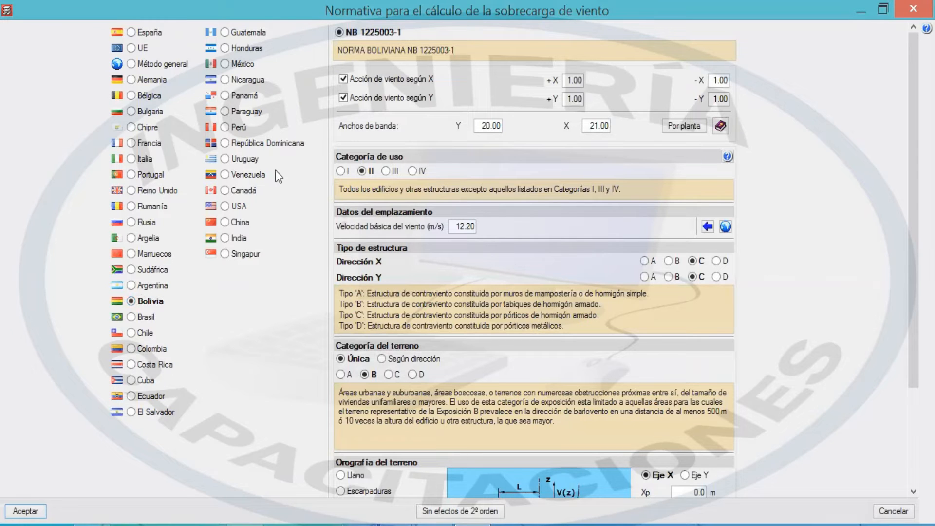
scroll(438, 470, "down", 3)
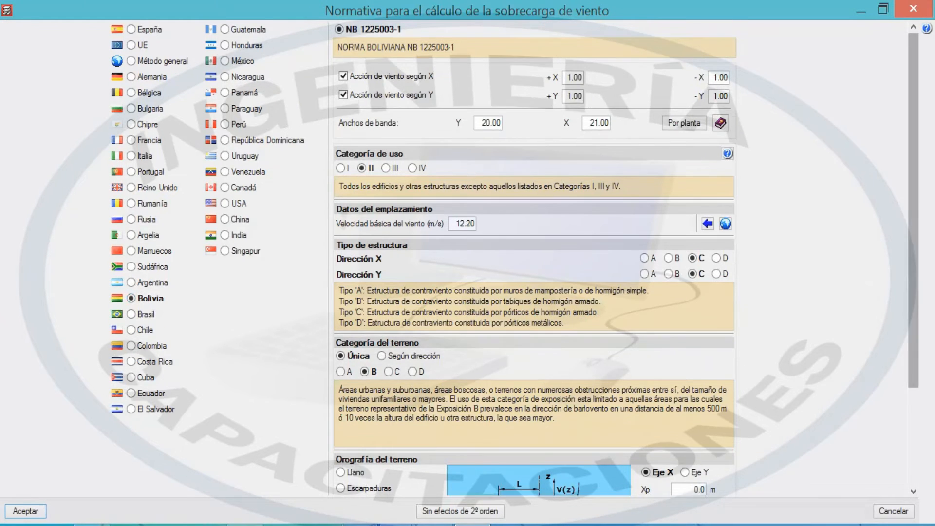
left_click(18, 509)
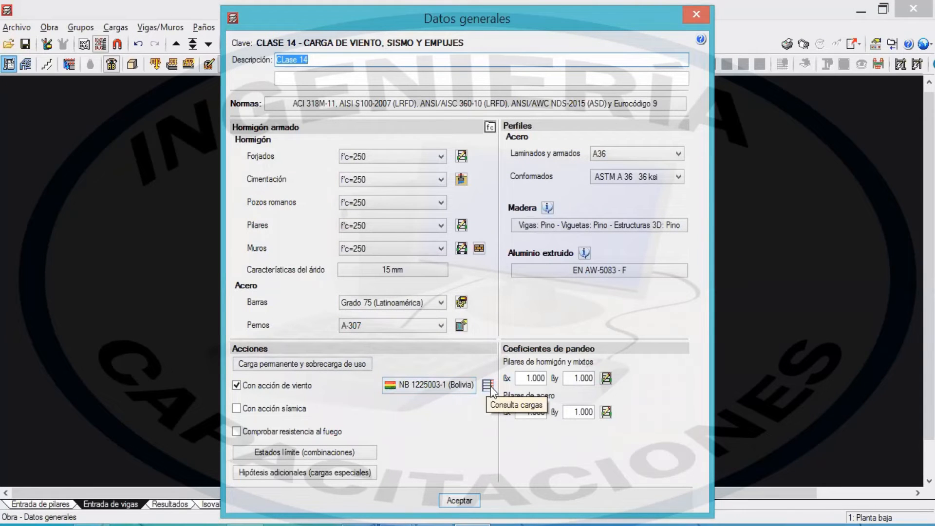
Open the table of wind loads per floor and enlarge its window to show every floor.
left_click(489, 387)
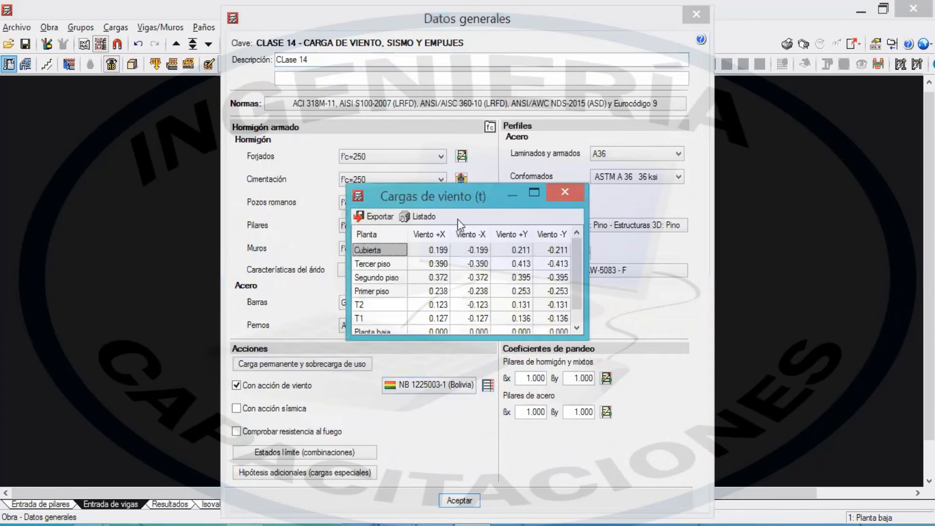
left_click_drag(490, 205, 496, 176)
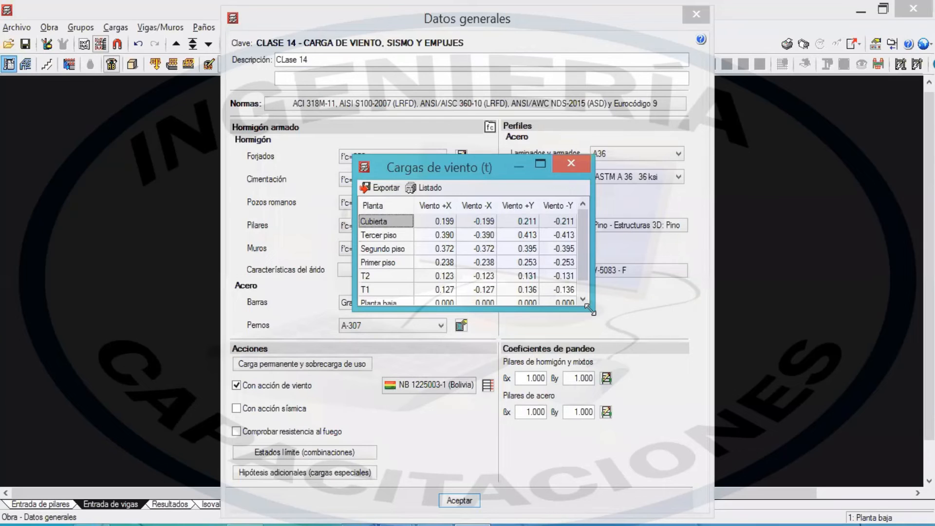
left_click_drag(592, 310, 850, 463)
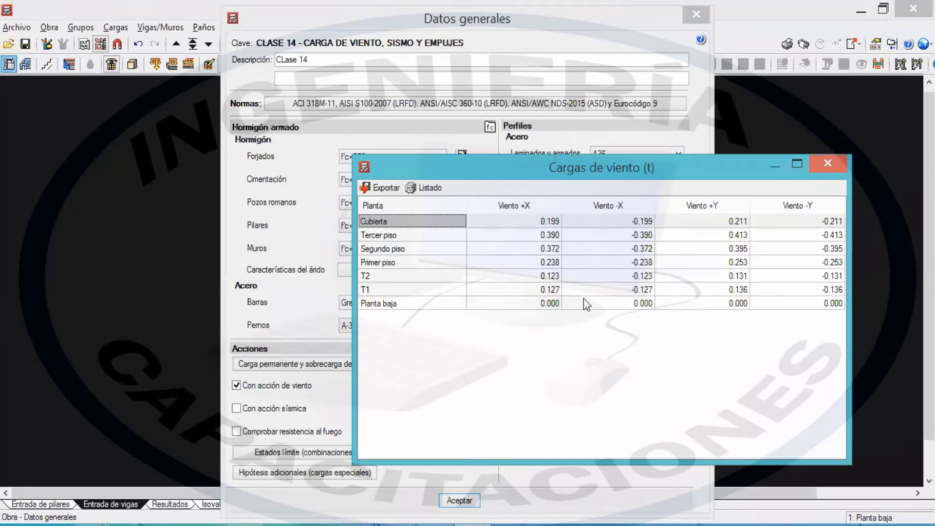
Examine the wind loads of each floor in the +X, -X, +Y and -Y directions.
left_click(572, 126)
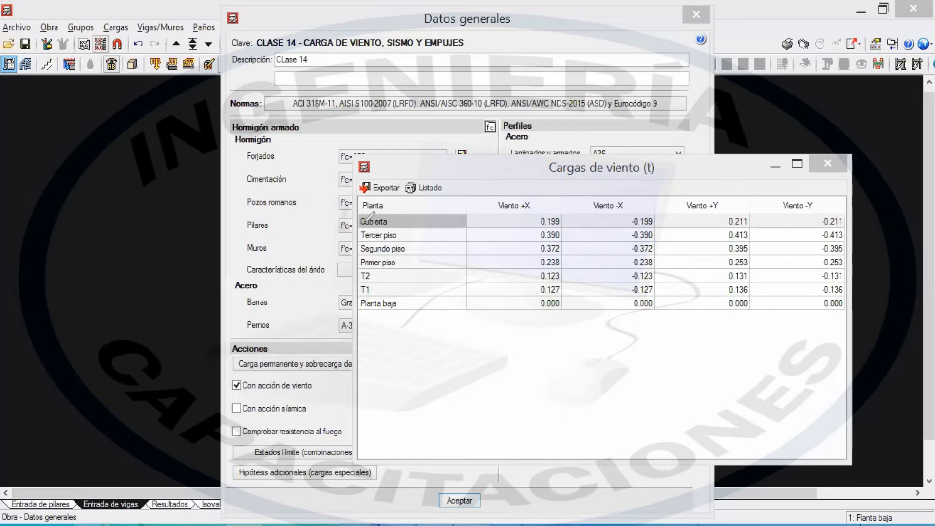
left_click_drag(517, 218, 538, 218)
left_click_drag(612, 218, 625, 219)
left_click_drag(692, 223, 715, 221)
left_click_drag(788, 222, 817, 222)
left_click_drag(567, 285, 620, 247)
left_click_drag(512, 289, 555, 263)
left_click_drag(707, 288, 742, 257)
left_click_drag(793, 277, 817, 260)
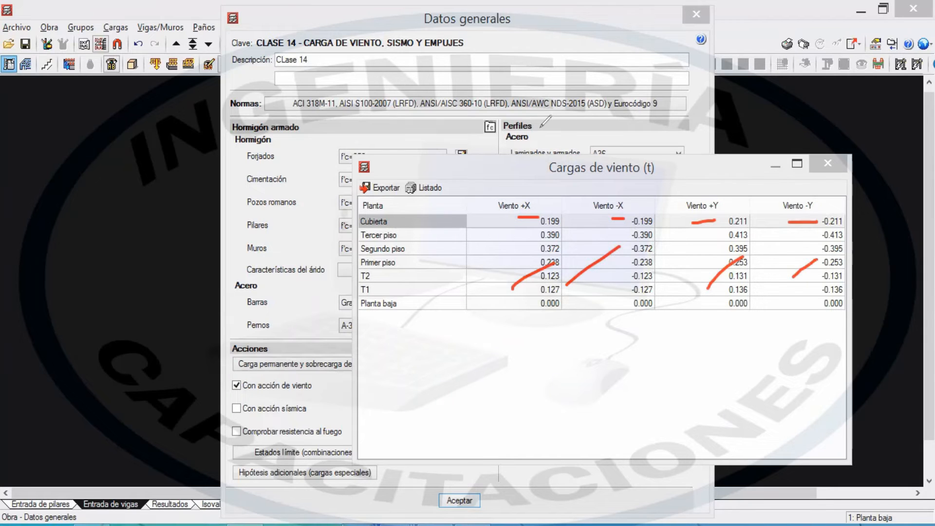
key("e")
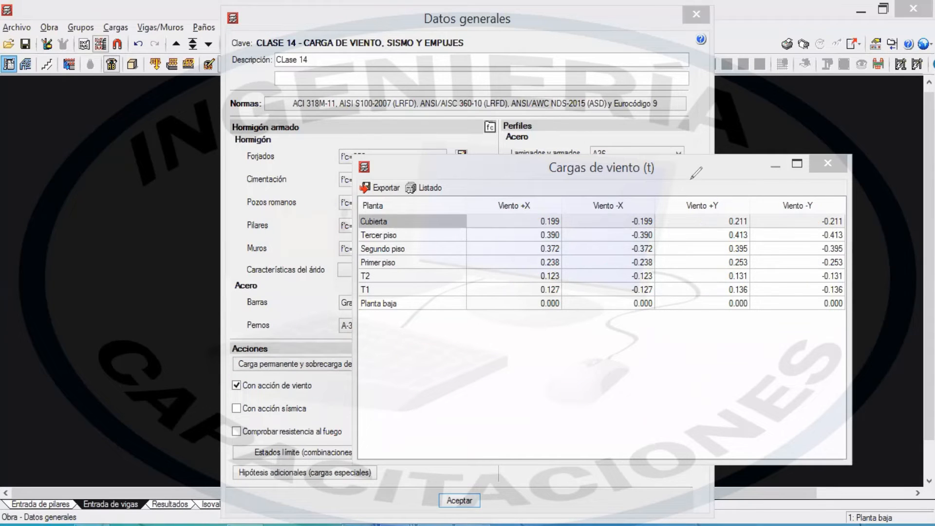
Check the export option and view the wind load listing, closing both the listing and the loads table.
left_click(730, 205)
left_click_drag(728, 192, 735, 189)
mouse_move(393, 174)
left_mouse_down()
mouse_move(376, 177)
mouse_move(390, 201)
left_mouse_up()
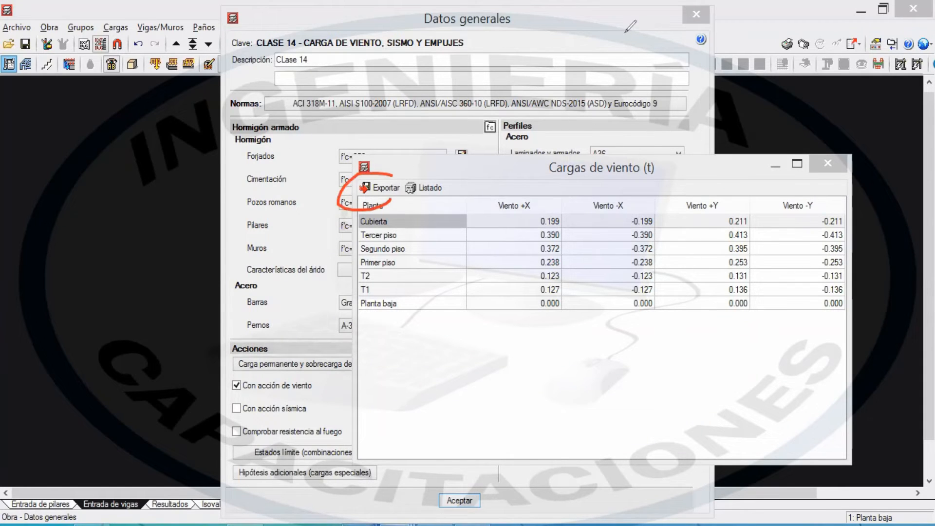
left_click(419, 193)
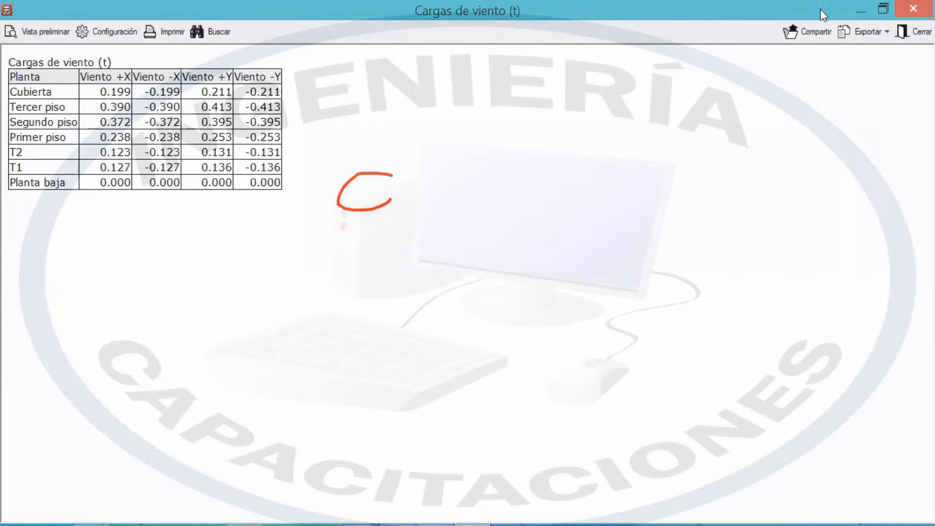
left_click(913, 31)
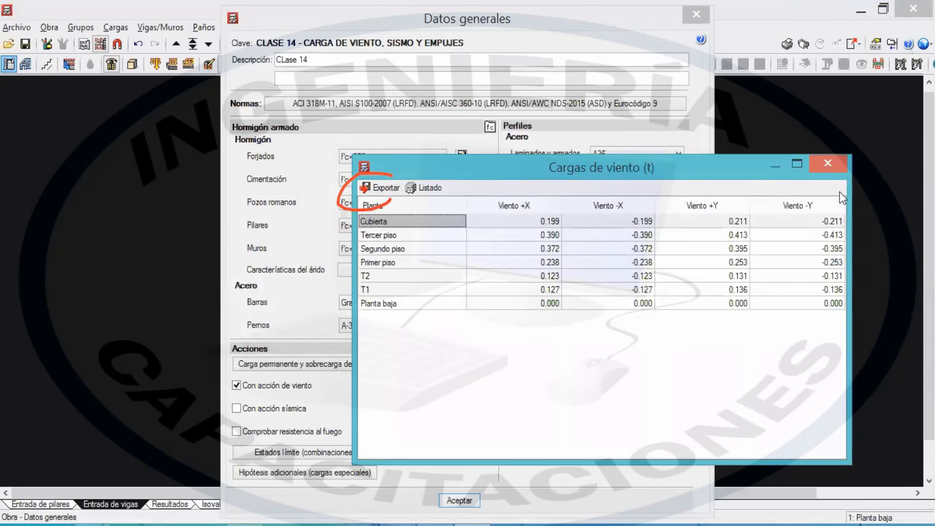
left_click(829, 164)
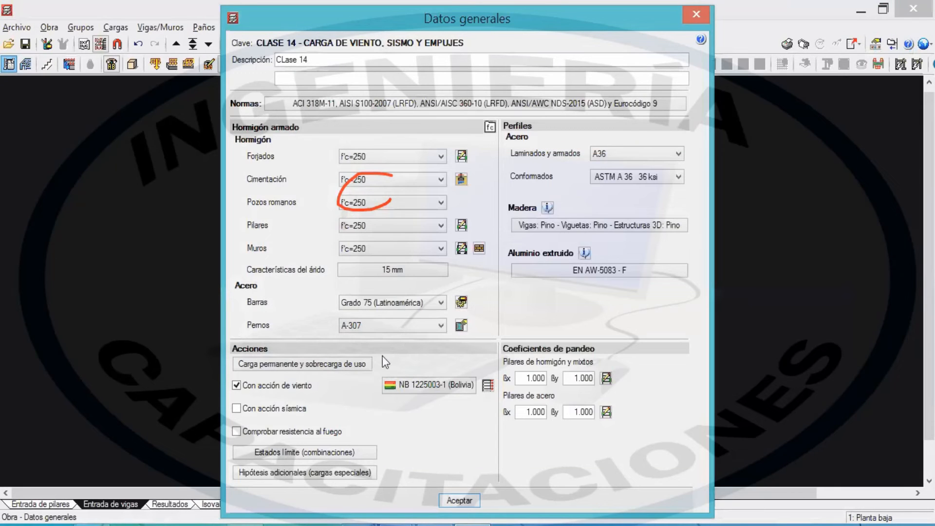
Review the NB 1225003-1 wind settings again and select the basic wind speed value.
left_click(415, 390)
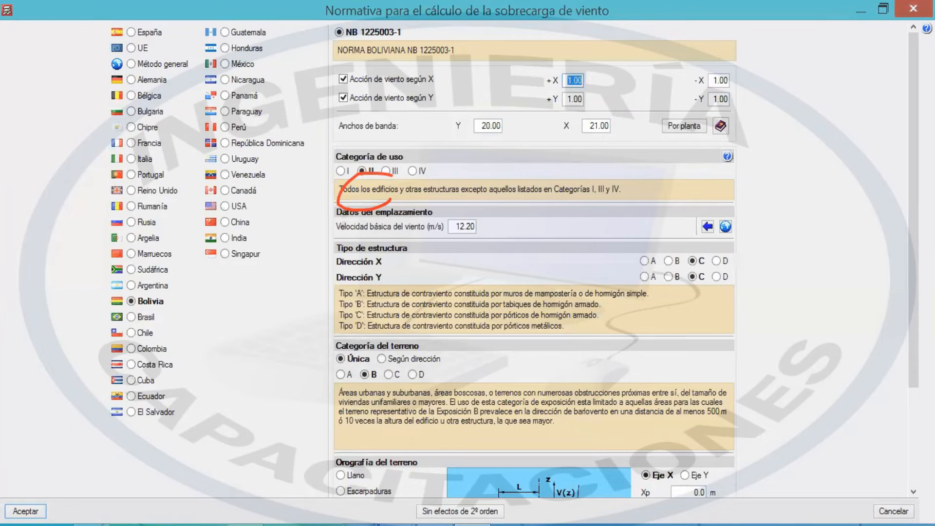
left_click(913, 8)
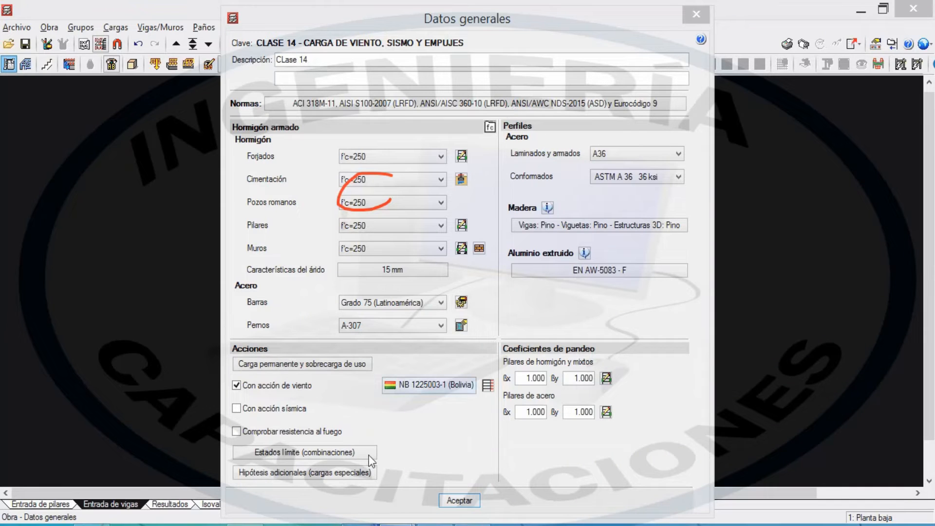
left_click(419, 384)
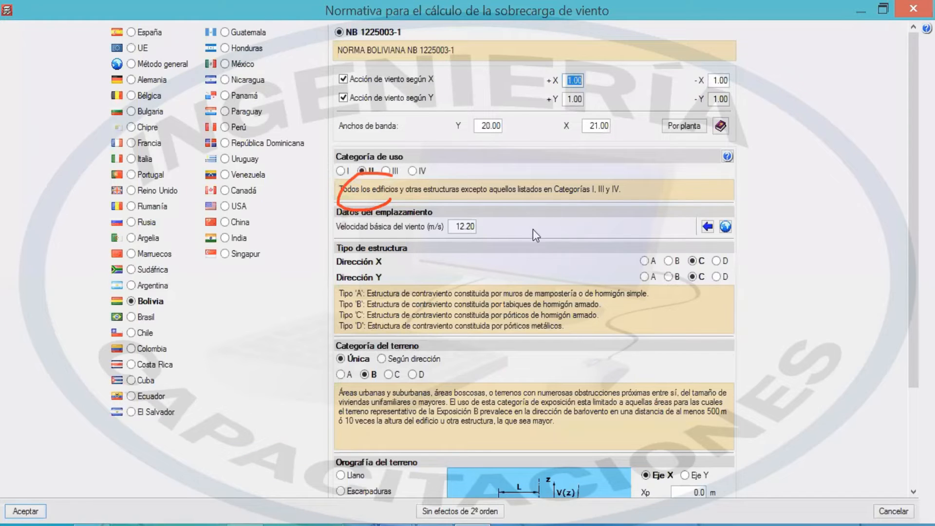
double_click(460, 227)
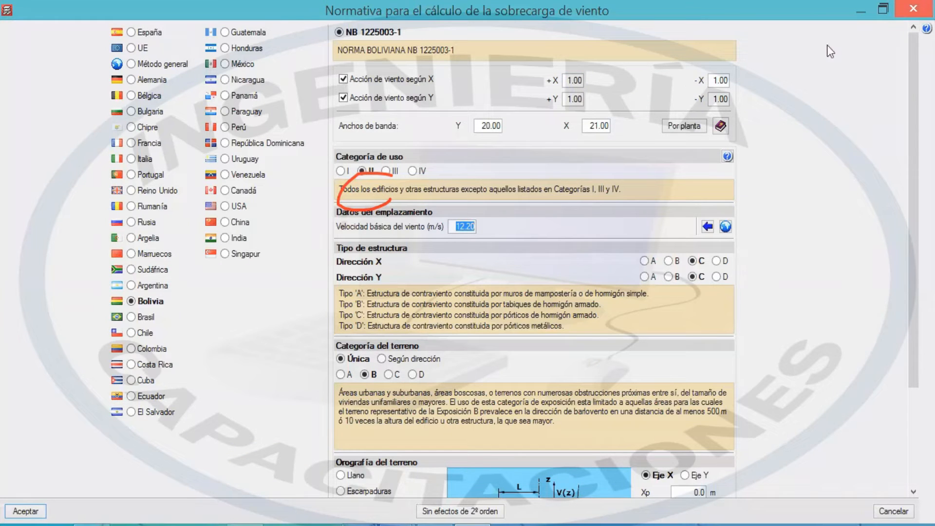
Leave the wind load settings, open the seismic action code settings and choose Peru's Norma Técnica E.030 2014.
left_click(904, 10)
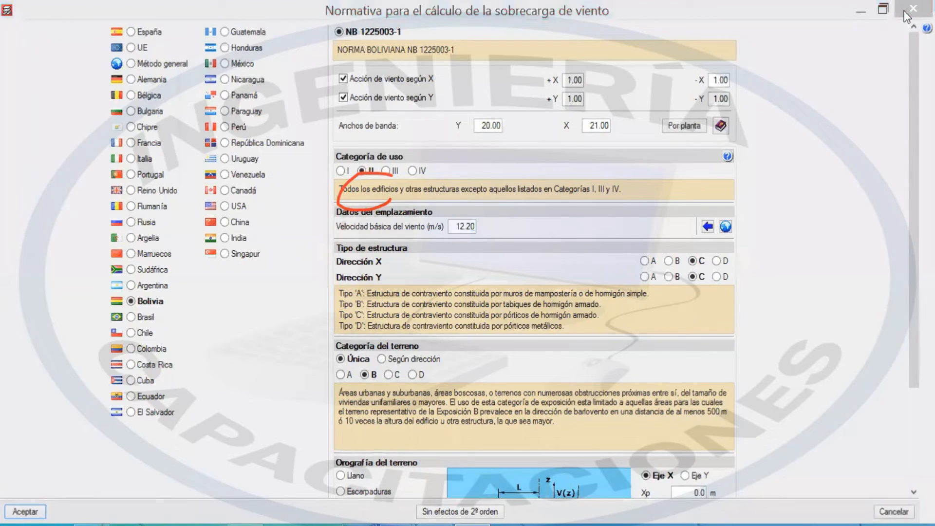
left_click(269, 410)
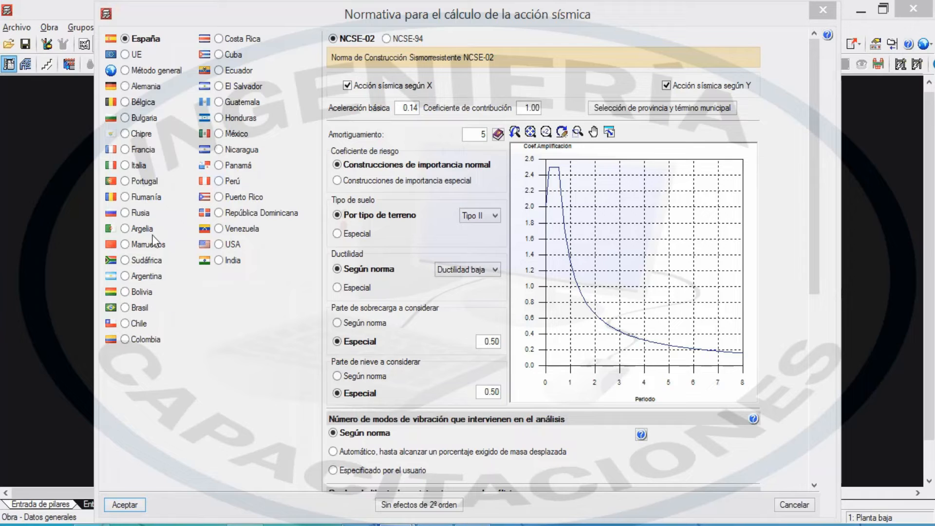
left_click(221, 186)
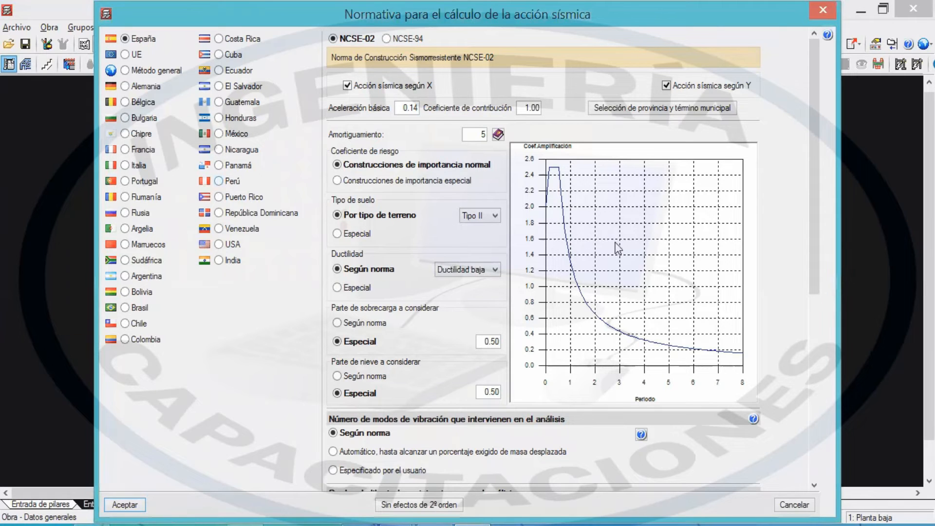
left_click(219, 180)
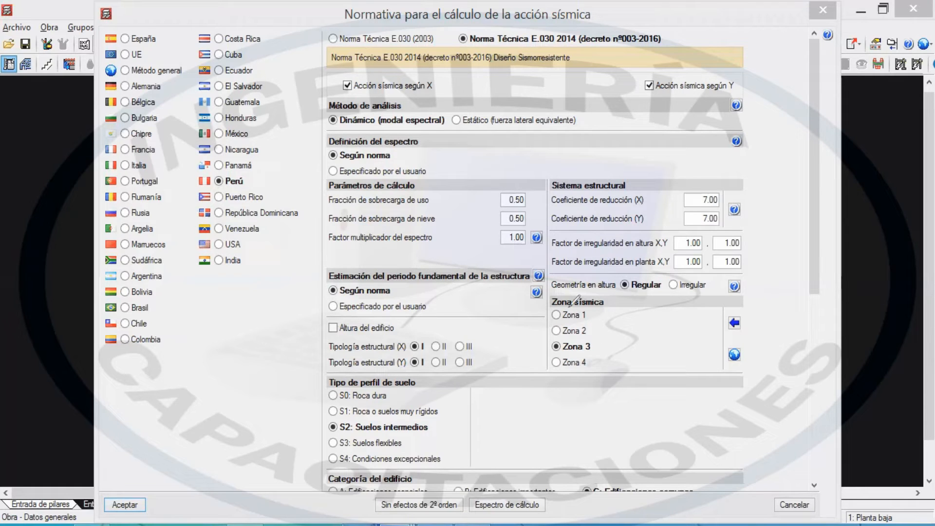
mouse_move(626, 357)
left_mouse_down()
mouse_move(587, 388)
mouse_move(590, 398)
mouse_move(607, 389)
left_mouse_up()
mouse_move(560, 427)
left_mouse_down()
mouse_move(537, 424)
mouse_move(594, 408)
mouse_move(592, 420)
left_mouse_up()
left_click(579, 422)
left_click_drag(578, 433, 595, 431)
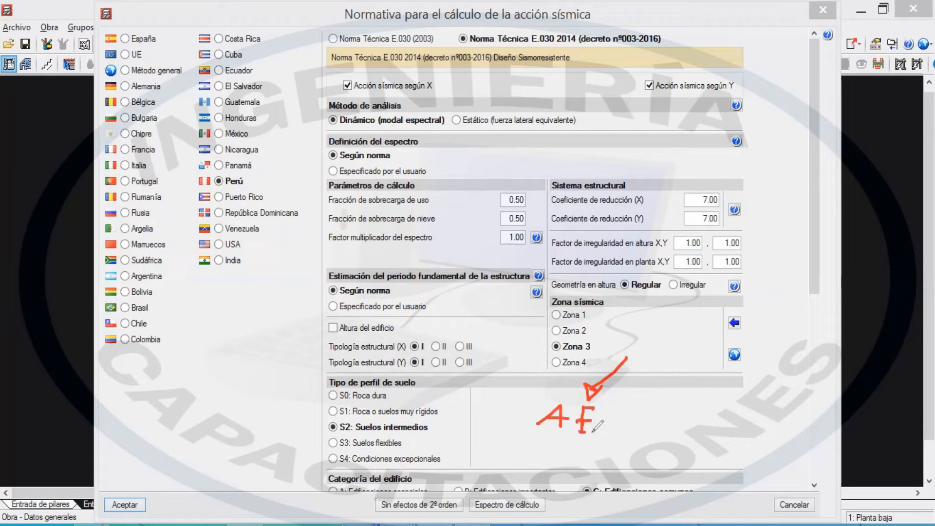
mouse_move(629, 358)
left_mouse_down()
mouse_move(668, 390)
mouse_move(654, 397)
mouse_move(666, 406)
mouse_move(673, 389)
left_mouse_up()
left_click_drag(647, 432, 659, 413)
mouse_move(660, 413)
left_mouse_down()
mouse_move(663, 429)
mouse_move(719, 432)
mouse_move(733, 419)
mouse_move(748, 437)
mouse_move(775, 440)
mouse_move(786, 416)
left_mouse_up()
left_click(774, 418)
left_click_drag(774, 428, 792, 440)
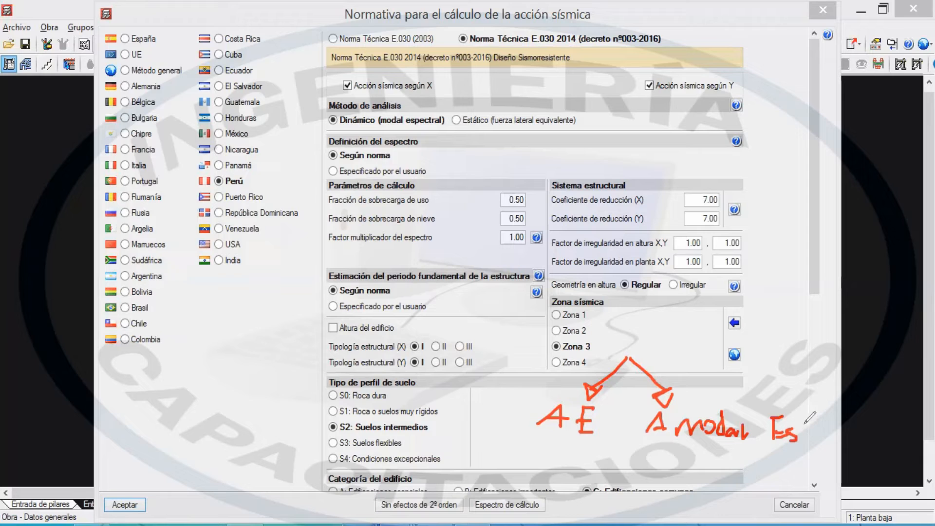
left_click_drag(533, 451, 616, 454)
left_click_drag(699, 454, 784, 457)
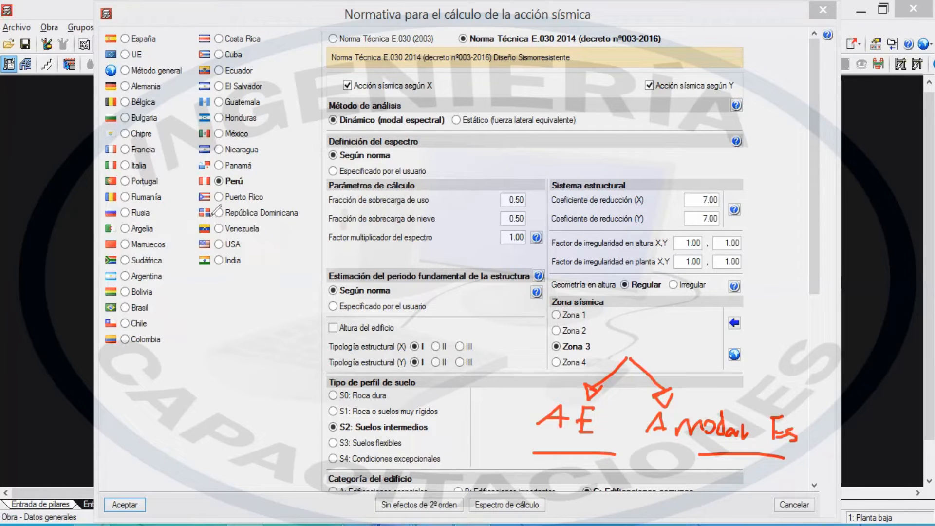
left_click_drag(203, 195, 269, 186)
left_click_drag(330, 113, 406, 111)
left_click_drag(341, 131, 576, 126)
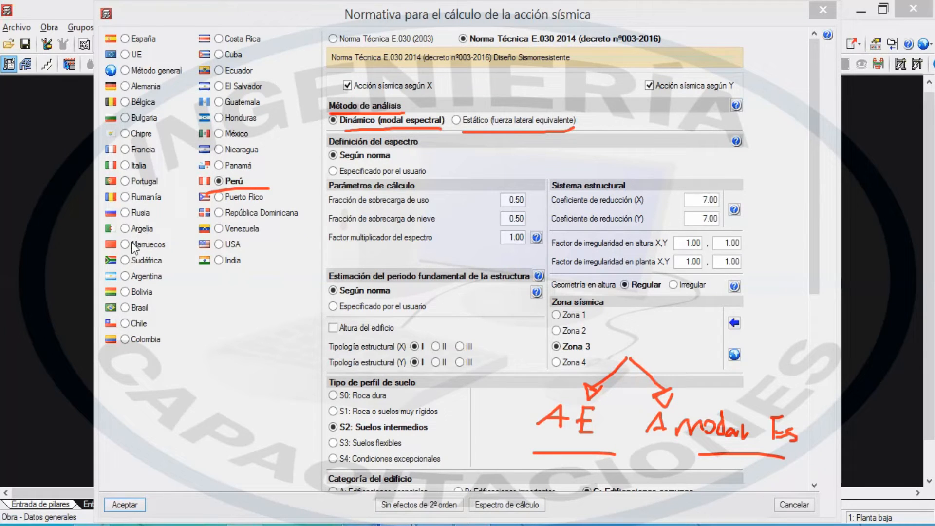
Choose Bolivia's NBDS-2006 code for the seismic action.
left_click(130, 293)
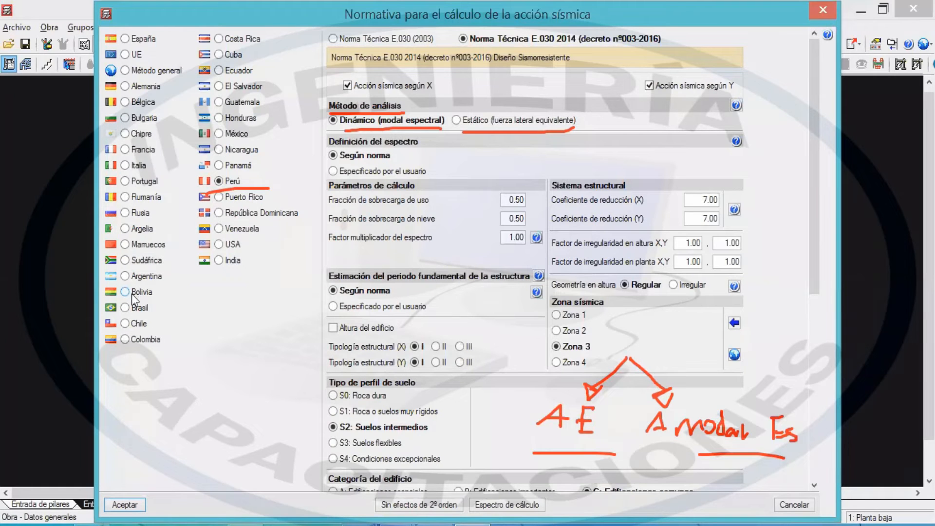
left_click(131, 294)
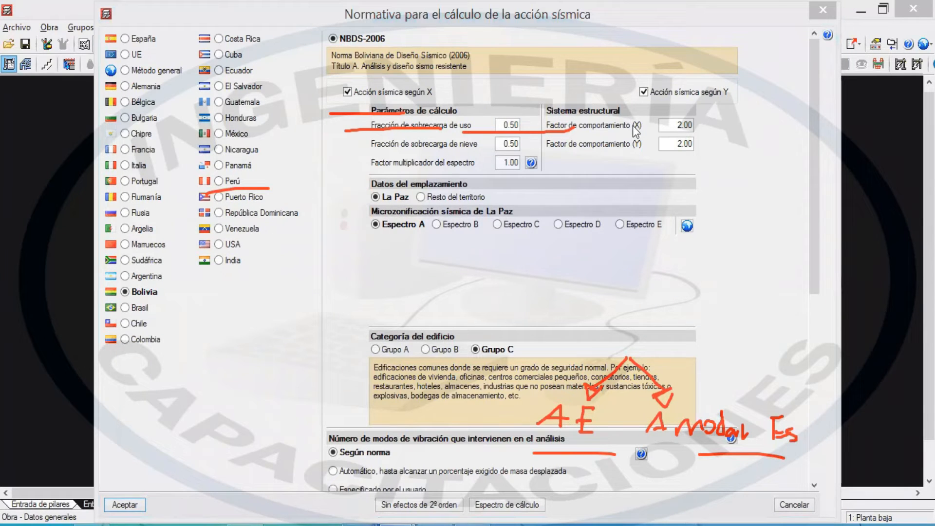
mouse_move(717, 45)
left_mouse_down()
mouse_move(760, 142)
mouse_move(752, 287)
left_mouse_up()
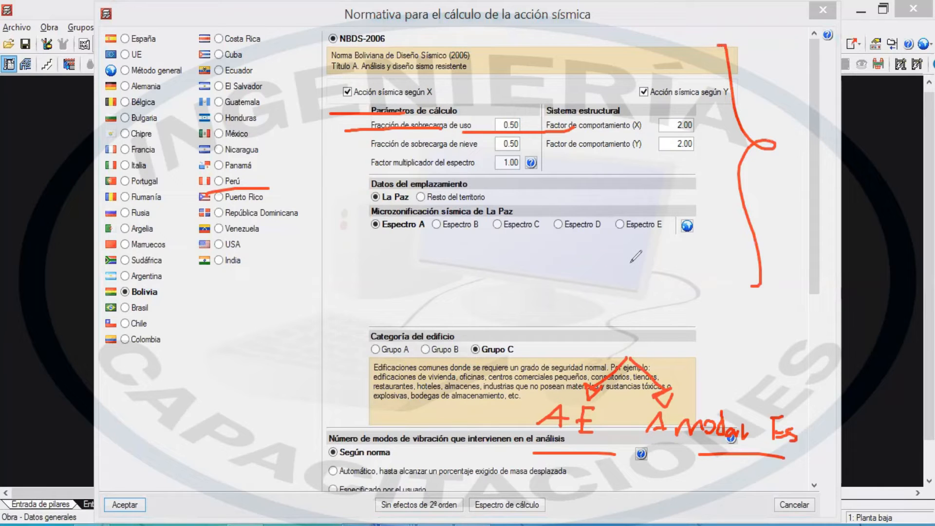
key("Escape")
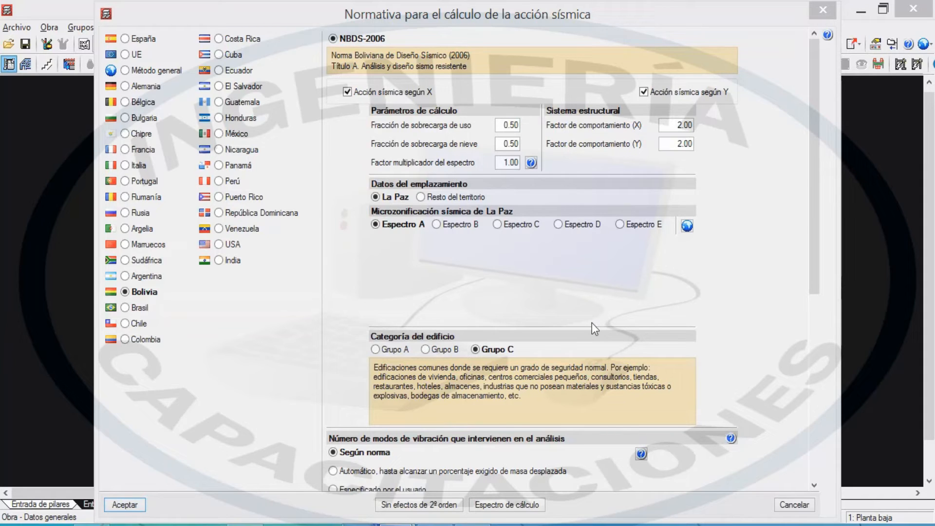
Set the seismic action code to Método general, with Análisis modal espectral as the analysis type.
left_click(151, 72)
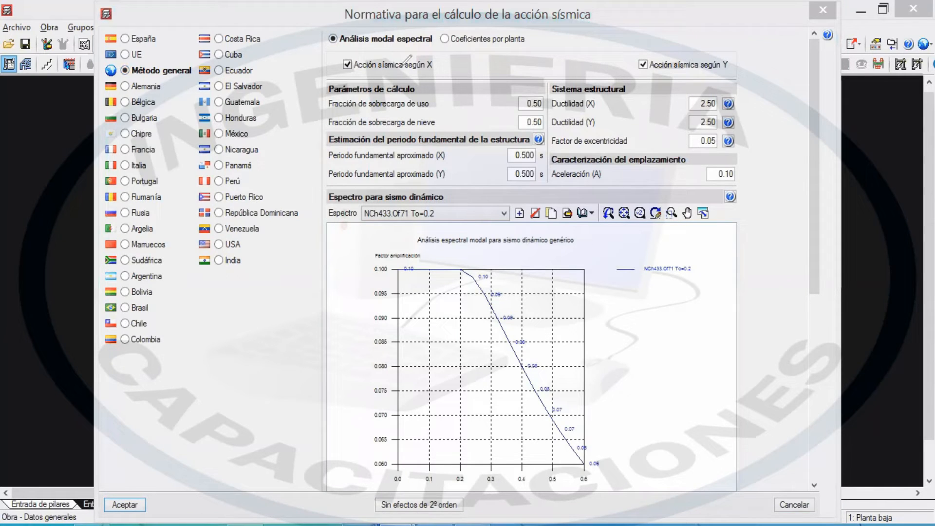
left_click_drag(402, 54, 328, 54)
left_click_drag(441, 52, 563, 64)
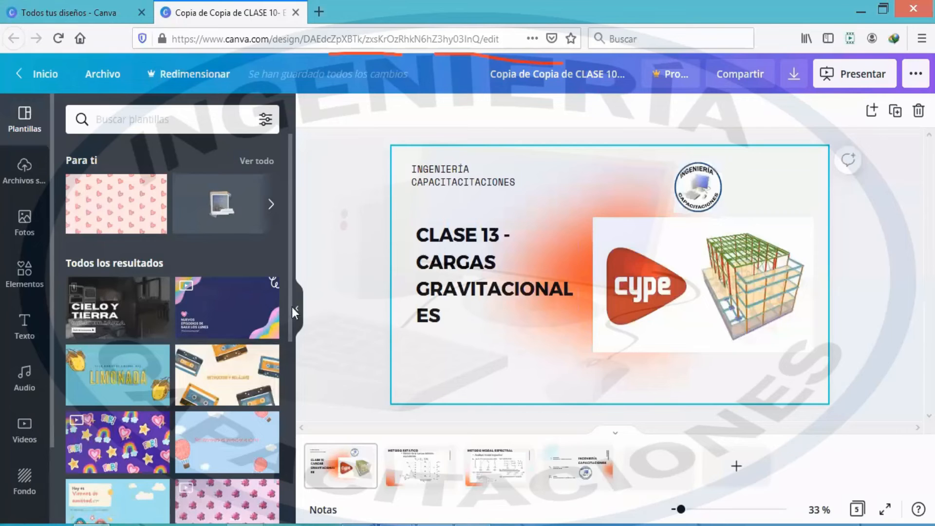
In the Canva presentation, collapse the templates pane and show the METODO ESTATICO slide in full screen.
left_click(296, 309)
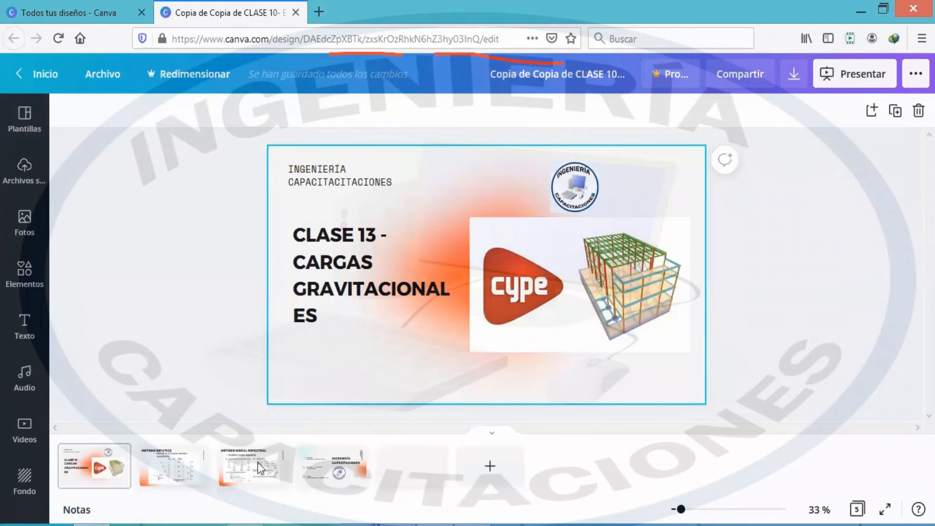
scroll(356, 409, "down", 3)
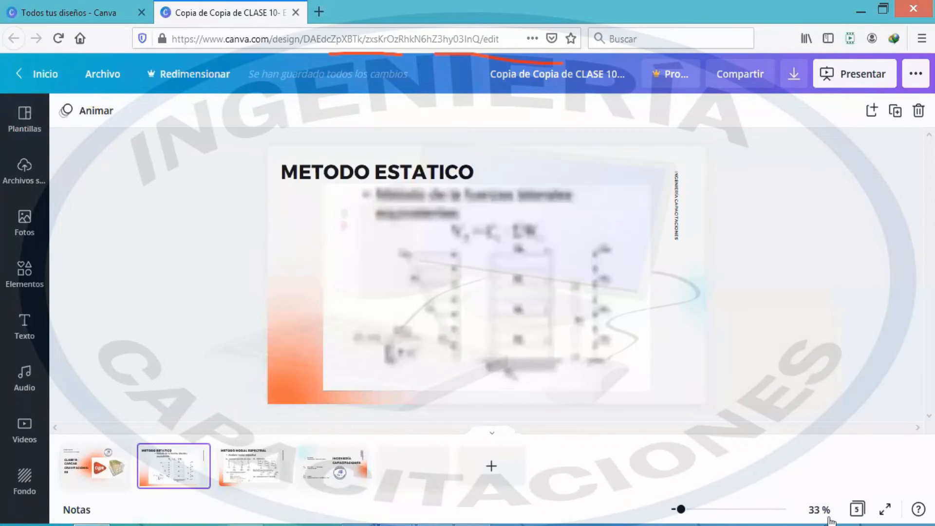
left_click(886, 511)
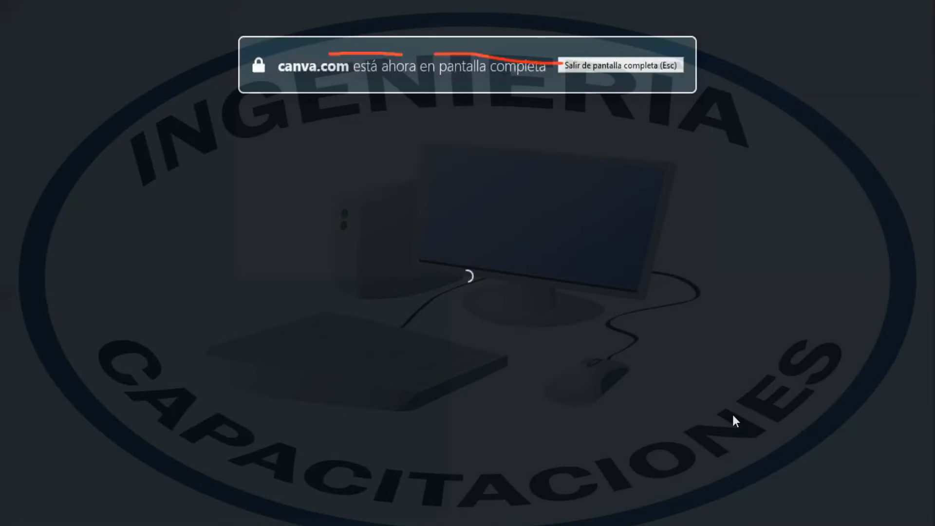
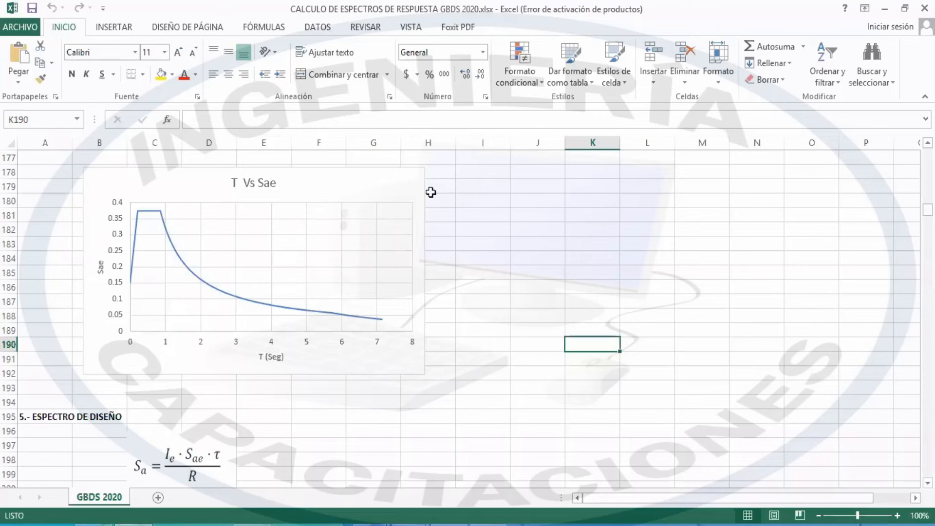
Review the GBDS 2020 response spectrum workbook in Excel from the T vs Sae chart back to its beginning.
scroll(531, 256, "up", 13)
scroll(530, 257, "up", 20)
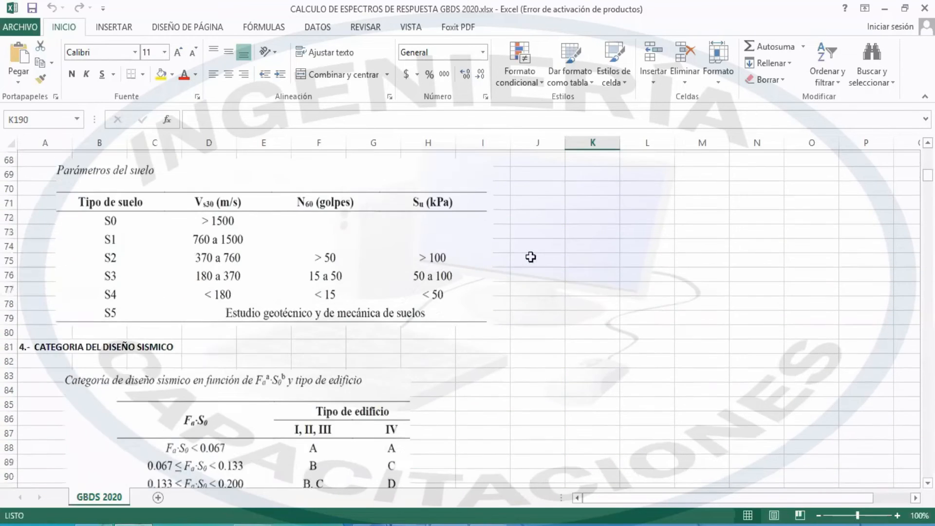
scroll(530, 257, "up", 5)
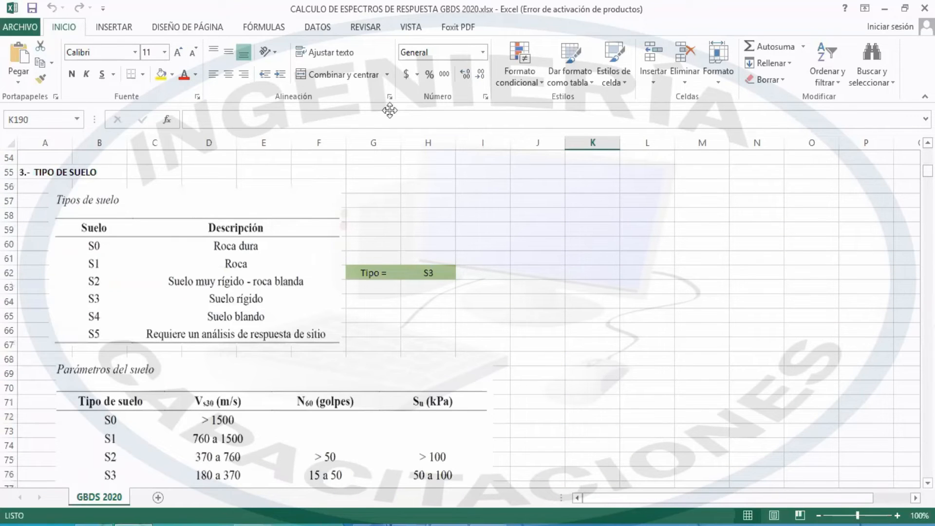
key("alt+Tab")
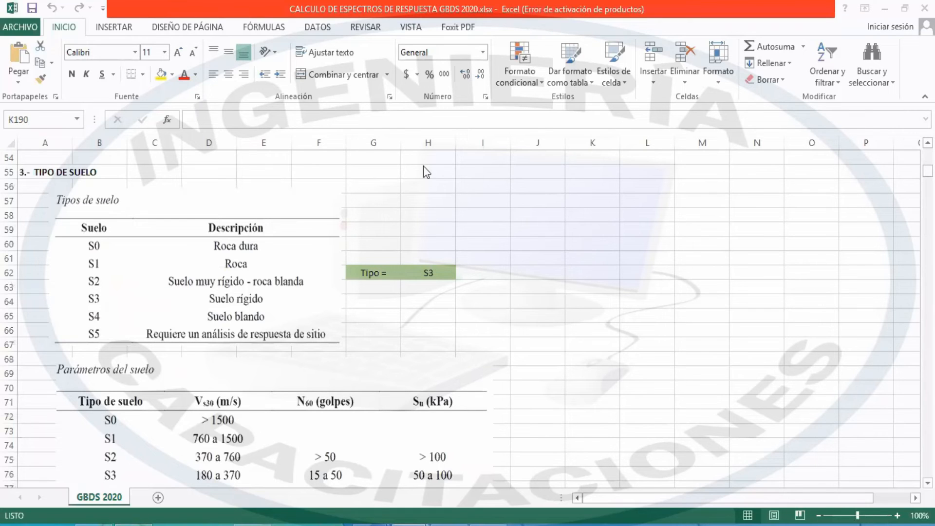
left_click(627, 413)
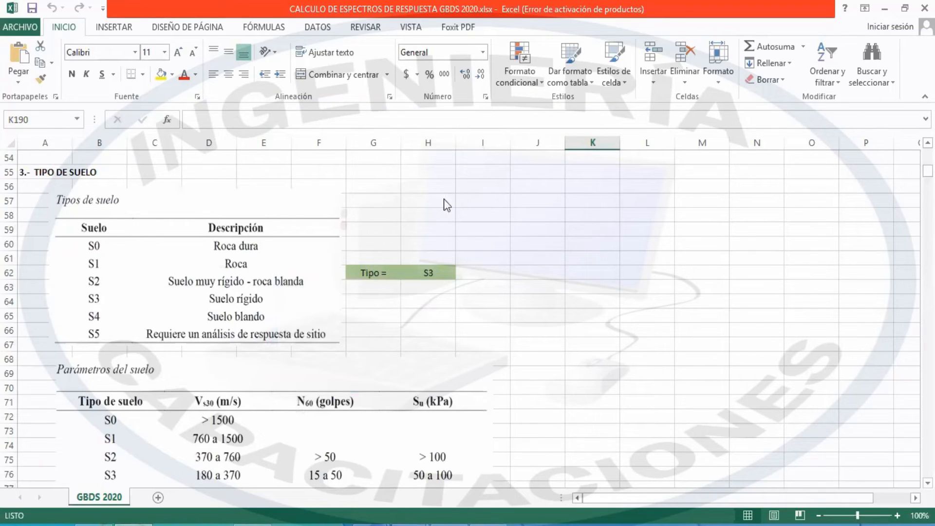
scroll(464, 198, "up", 3)
scroll(464, 198, "up", 15)
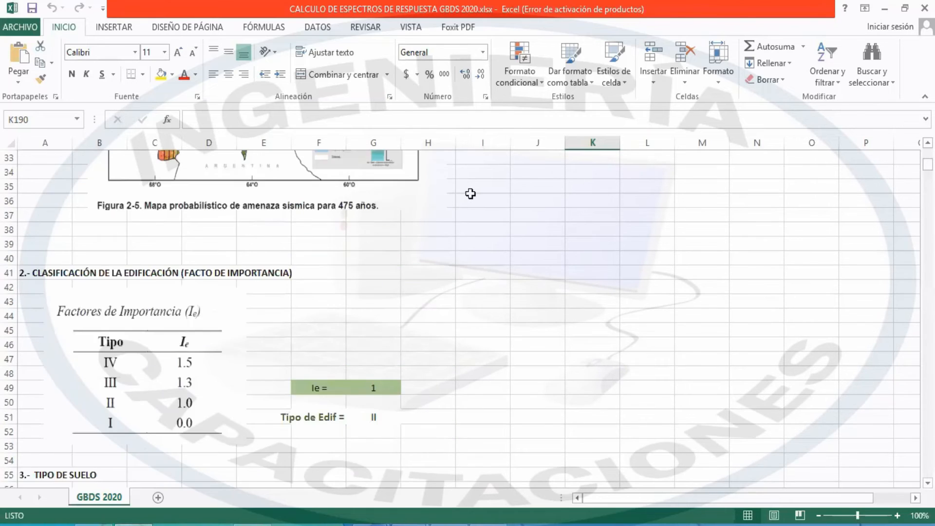
left_click(533, 218)
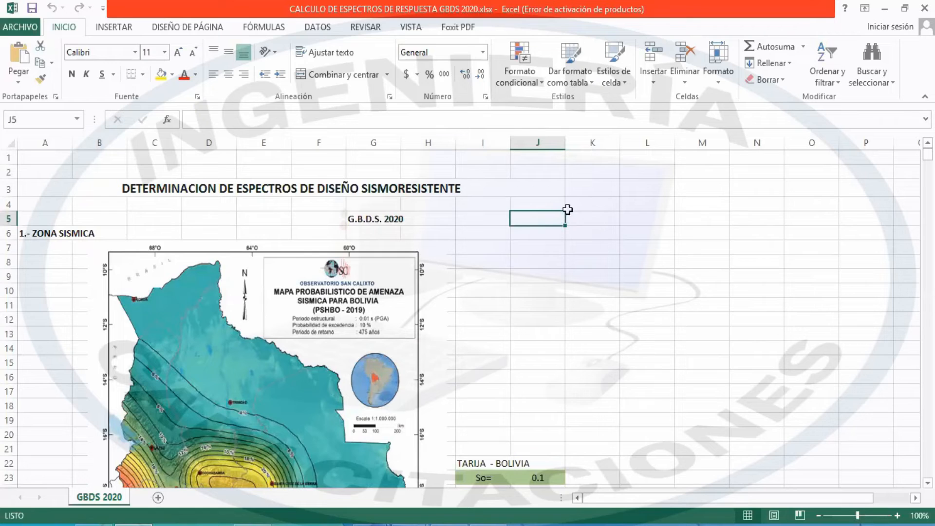
left_click(561, 192)
left_click(524, 168)
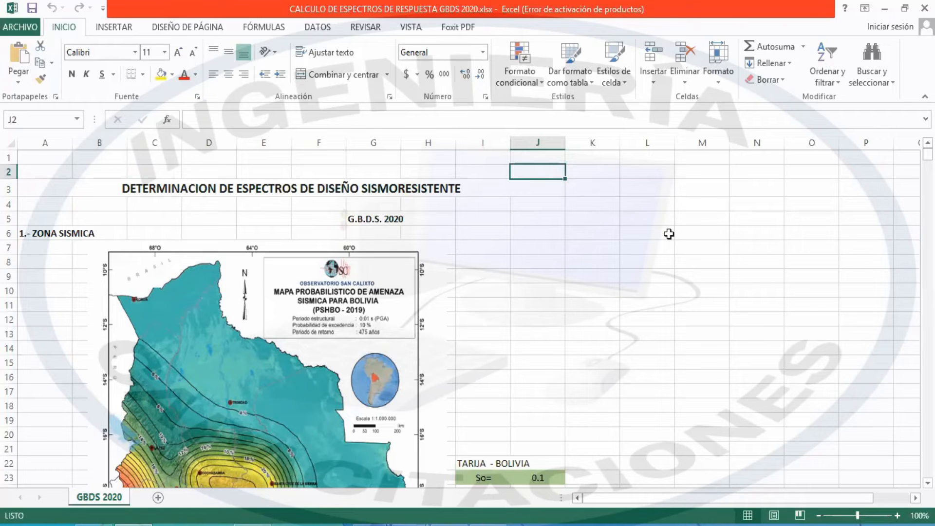
left_click(576, 258)
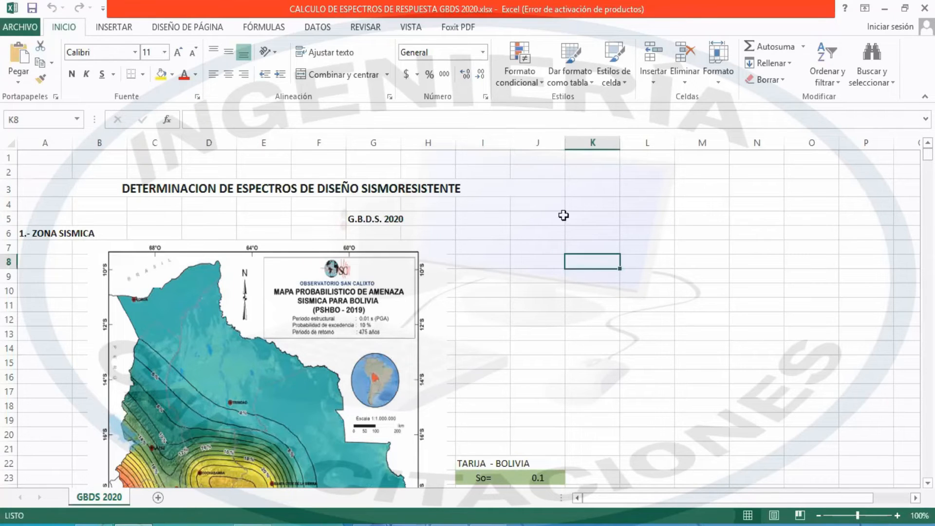
left_click(568, 189)
scroll(611, 196, "down", 2)
scroll(610, 196, "down", 2)
scroll(611, 199, "up", 4)
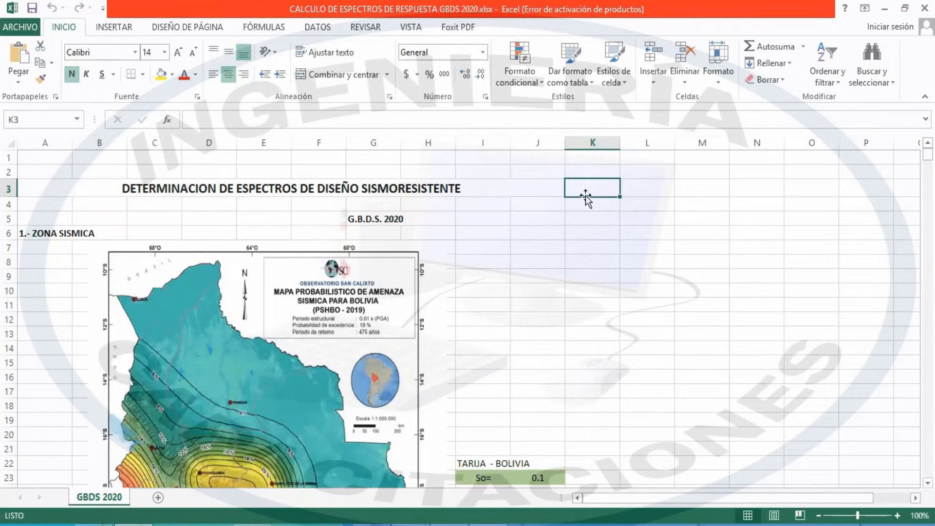
Examine the seismic zone map, the So value for Tarija and the importance factor and soil type tables.
scroll(673, 259, "down", 3)
left_click(672, 256)
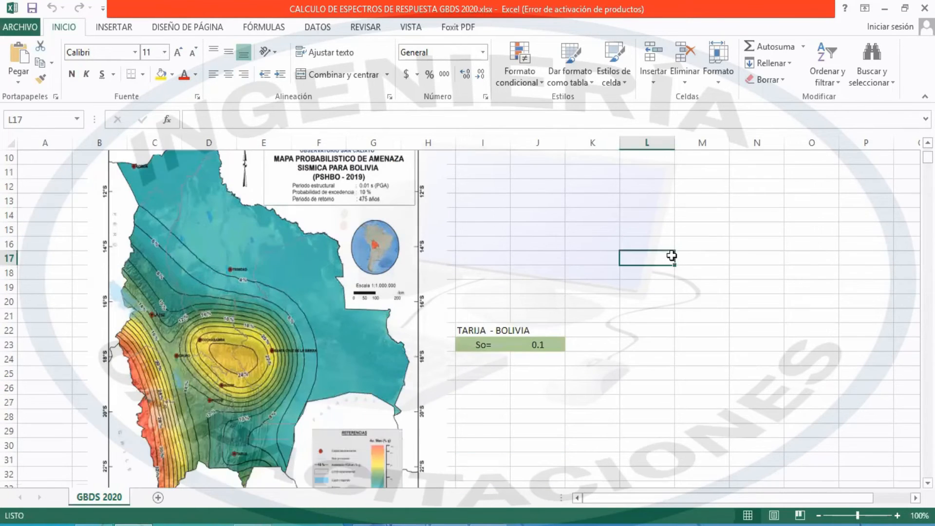
scroll(671, 256, "down", 11)
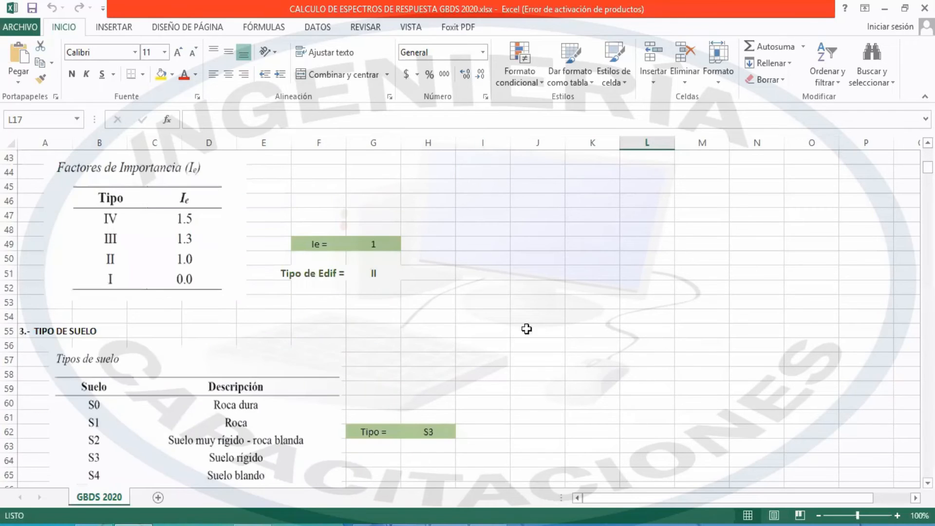
scroll(563, 319, "up", 8)
scroll(563, 318, "up", 6)
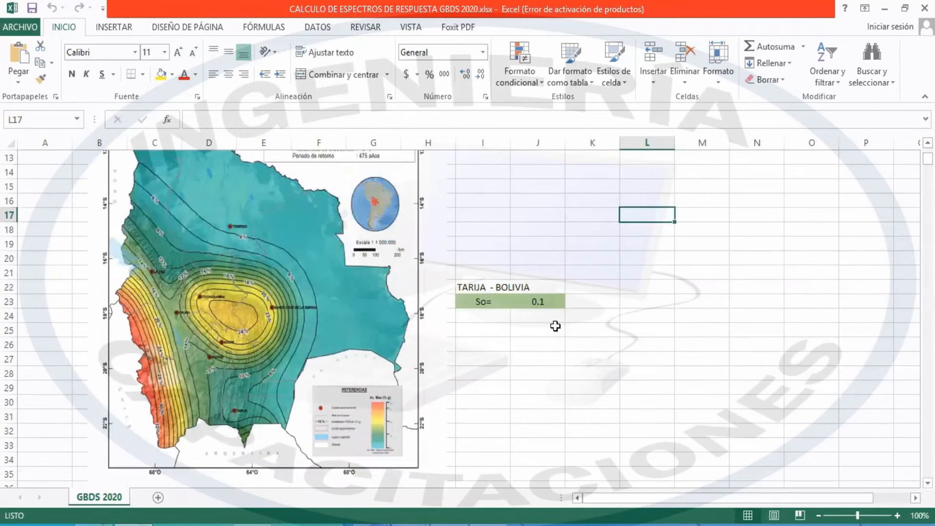
scroll(513, 275, "down", 3)
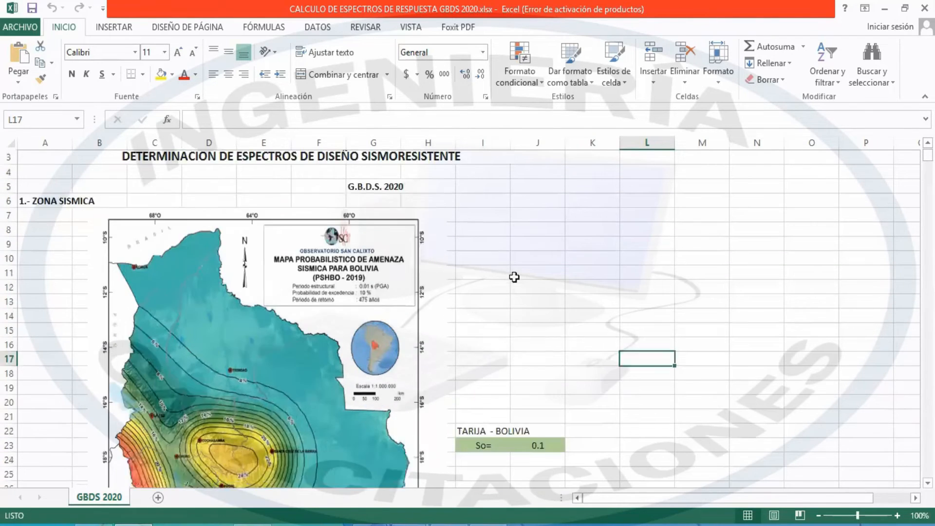
left_click(581, 241)
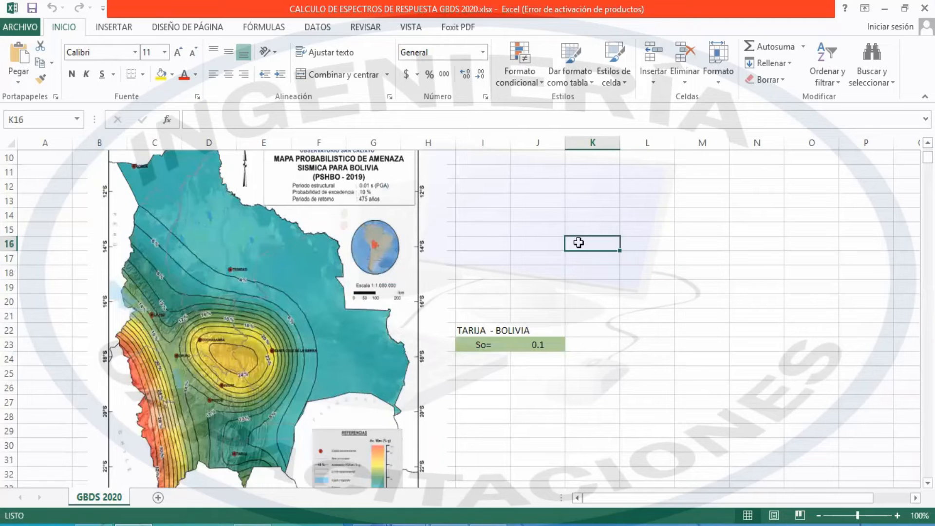
left_click(589, 277)
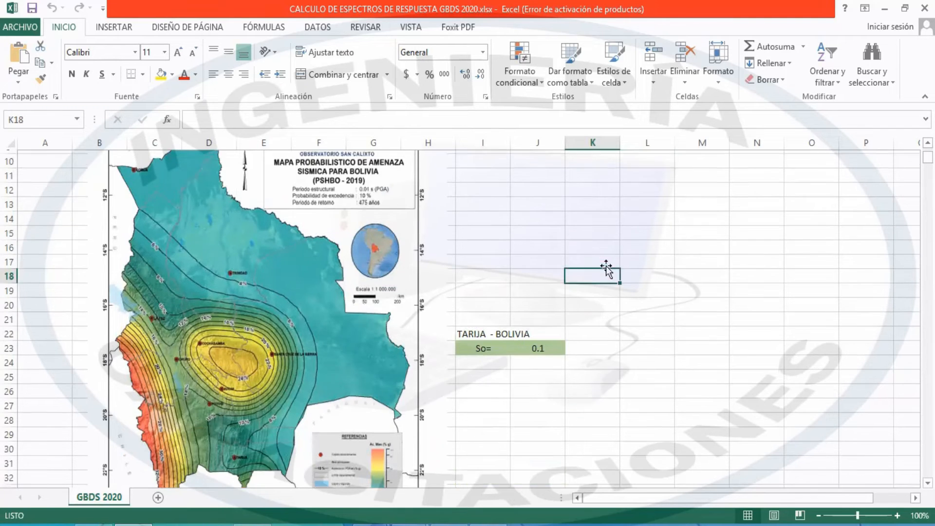
scroll(594, 264, "up", 3)
left_click(585, 268)
scroll(585, 268, "down", 5)
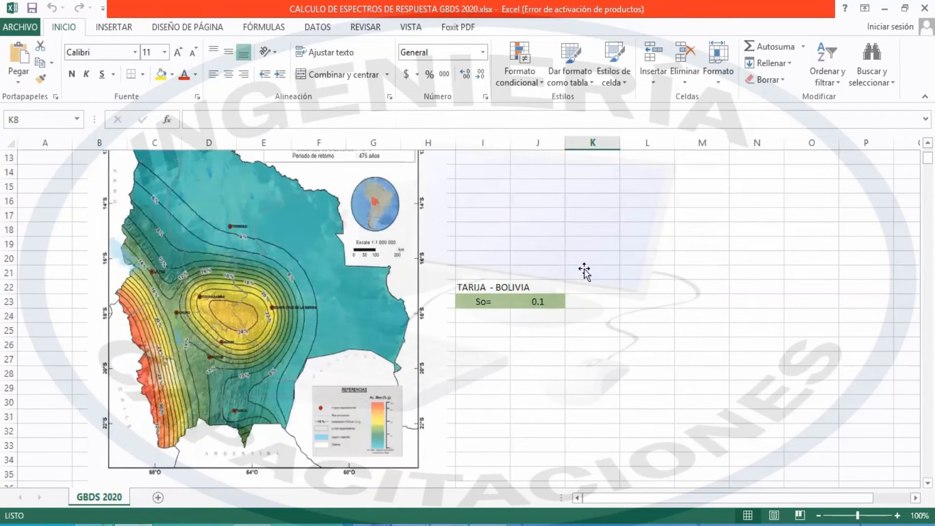
scroll(592, 256, "down", 7)
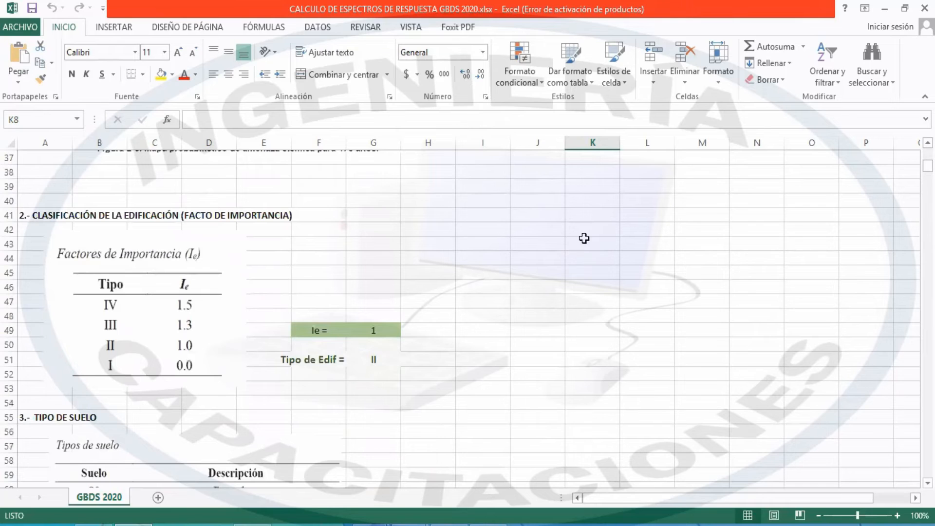
Examine the seismic hazard map of Bolivia in the zone section together with the So value for Tarija.
scroll(580, 238, "up", 12)
left_click(604, 233)
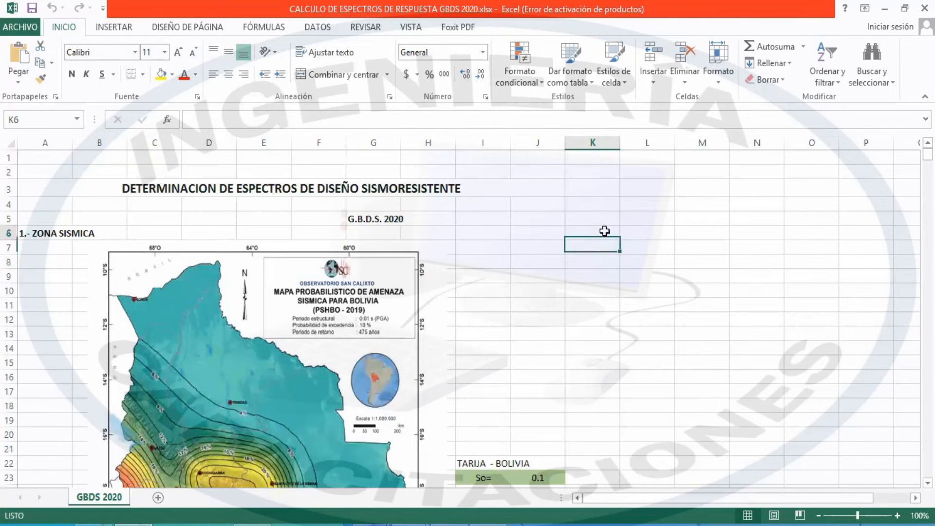
scroll(652, 387, "down", 2)
scroll(651, 388, "down", 6)
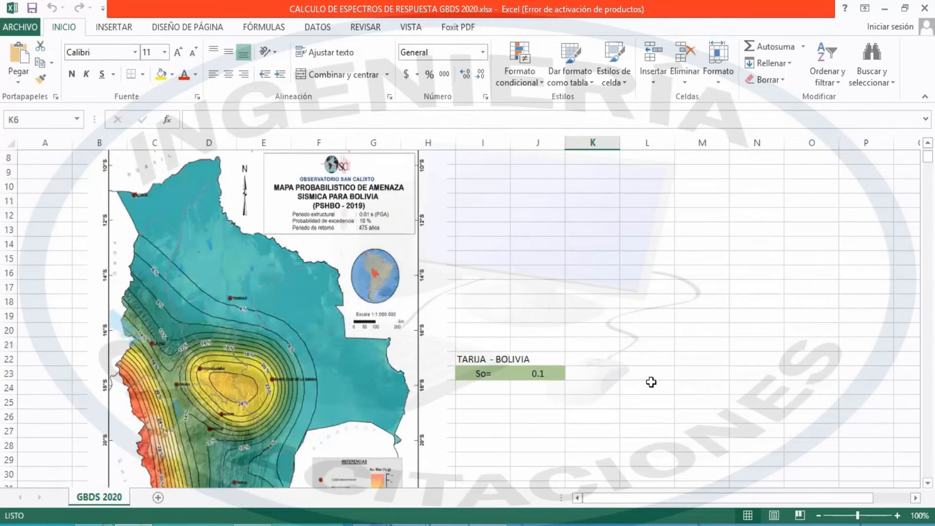
scroll(654, 385, "up", 6)
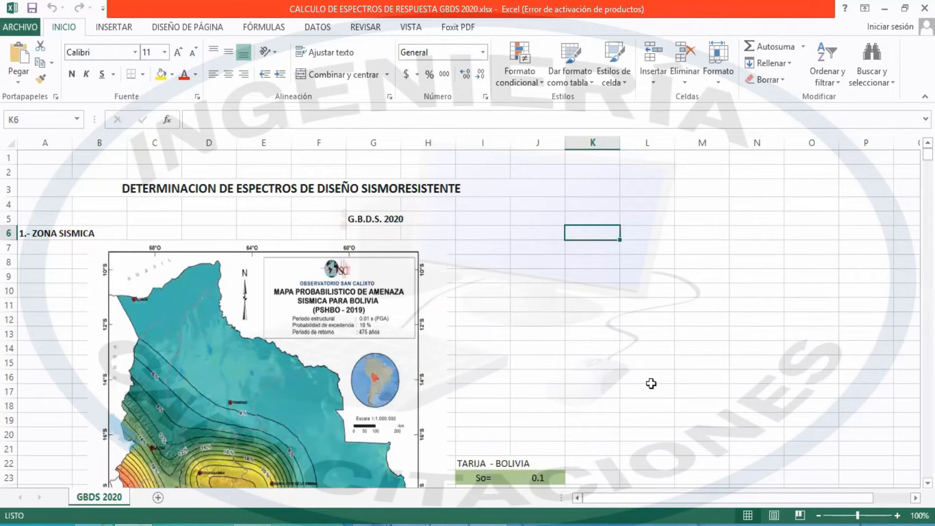
scroll(651, 384, "down", 1)
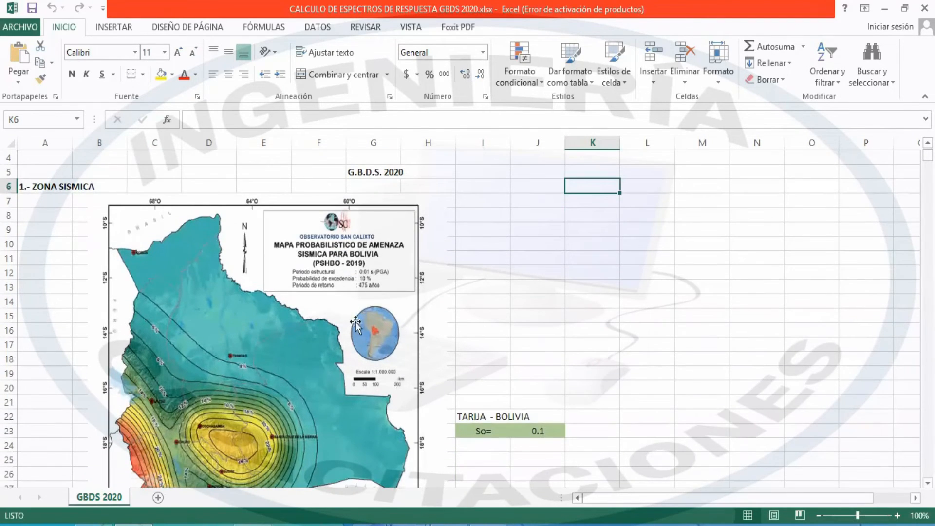
scroll(438, 363, "down", 1)
scroll(437, 363, "down", 2)
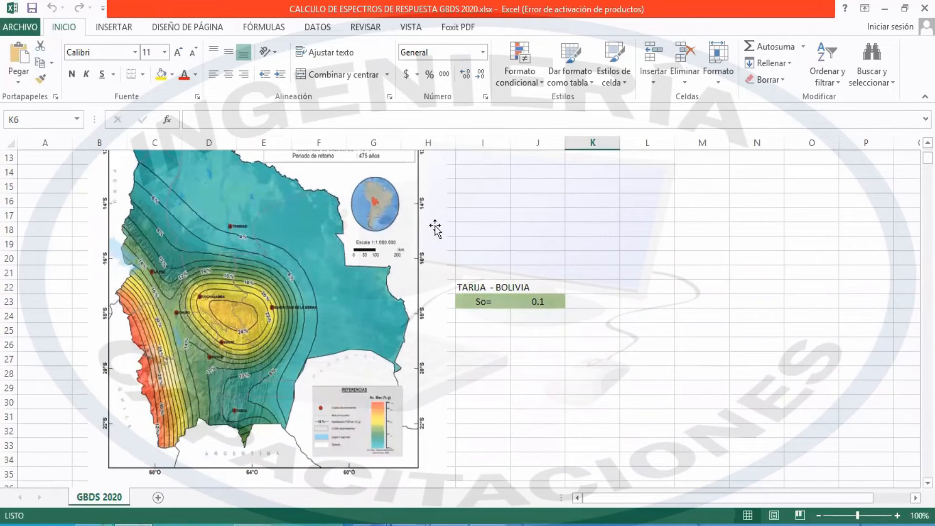
scroll(372, 194, "up", 1)
scroll(302, 168, "down", 1)
scroll(361, 324, "up", 1)
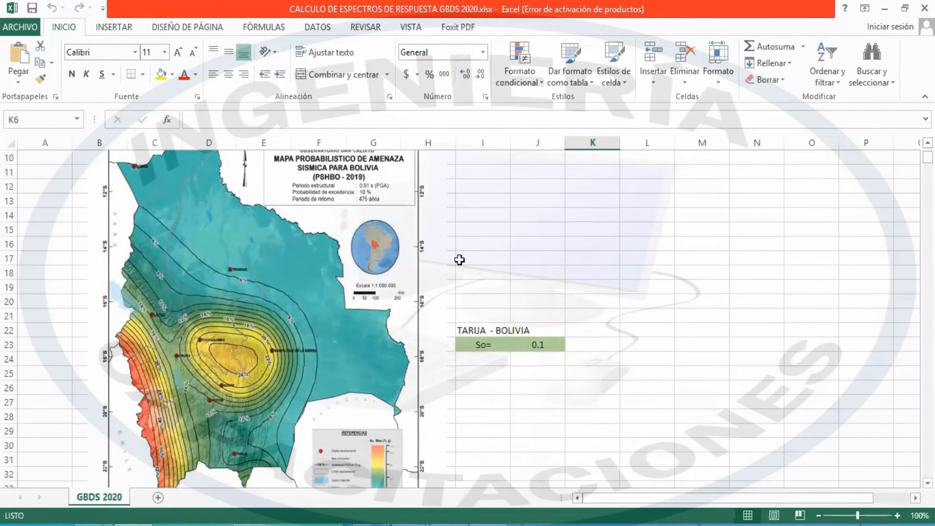
left_click(487, 253)
scroll(487, 254, "down", 3)
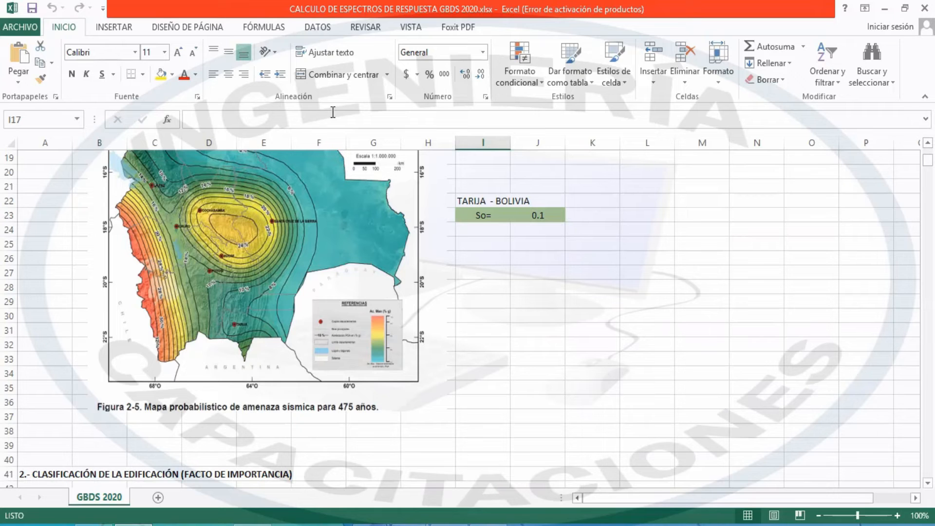
left_click(628, 259)
scroll(520, 242, "up", 2)
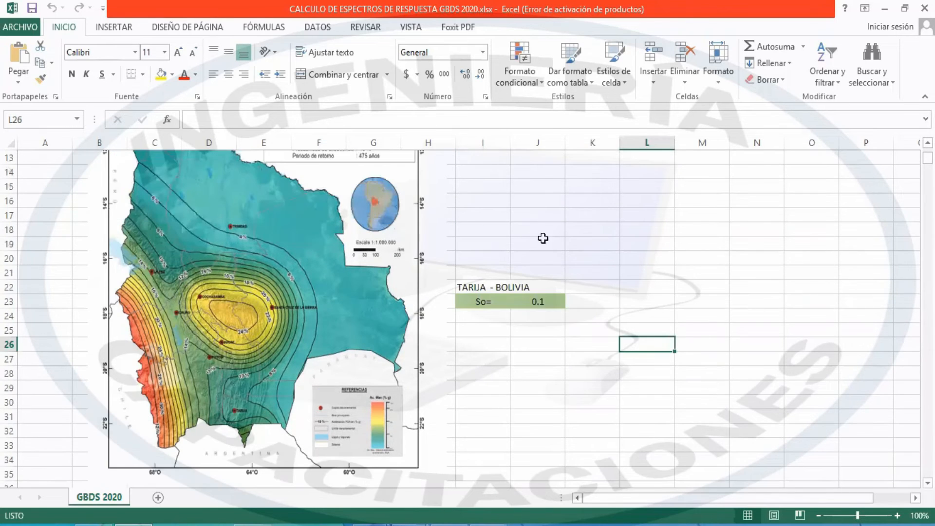
left_click(543, 238)
scroll(543, 238, "up", 3)
scroll(504, 248, "down", 3)
scroll(505, 249, "up", 2)
scroll(512, 263, "down", 2)
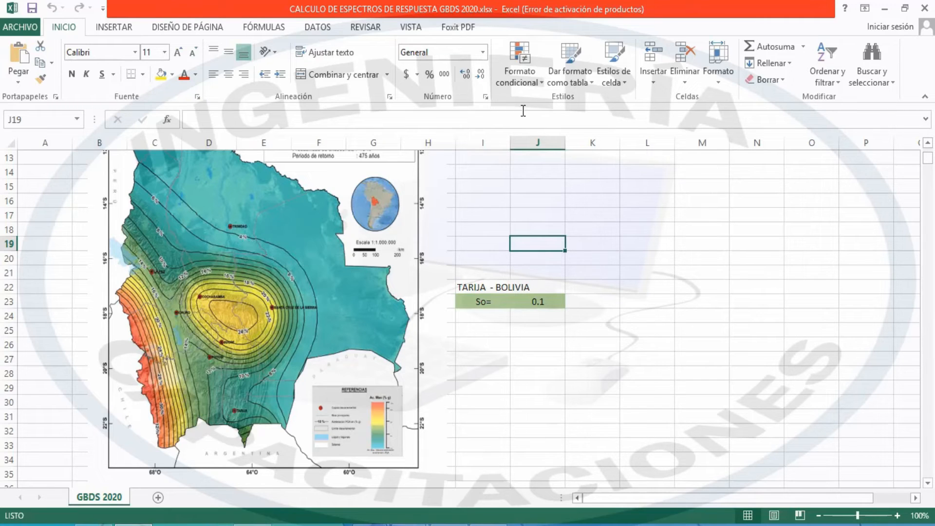
Trace the acceleration contours across the seismic hazard map with red freehand strokes and clear the marks.
key("ctrl+shift+d")
left_click_drag(144, 199, 326, 343)
left_click_drag(140, 280, 211, 402)
left_click(237, 346)
mouse_move(163, 232)
left_mouse_down()
mouse_move(138, 261)
mouse_move(191, 281)
mouse_move(267, 355)
left_mouse_up()
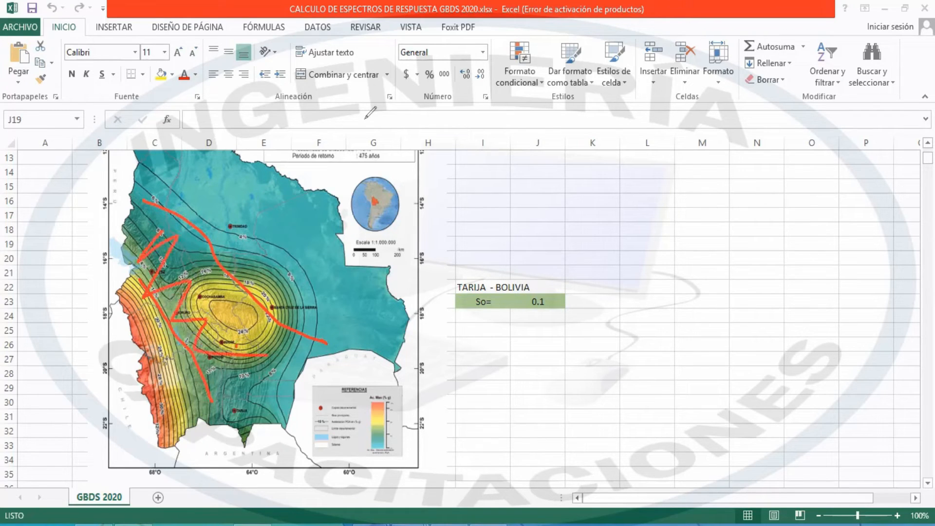
left_click(438, 133)
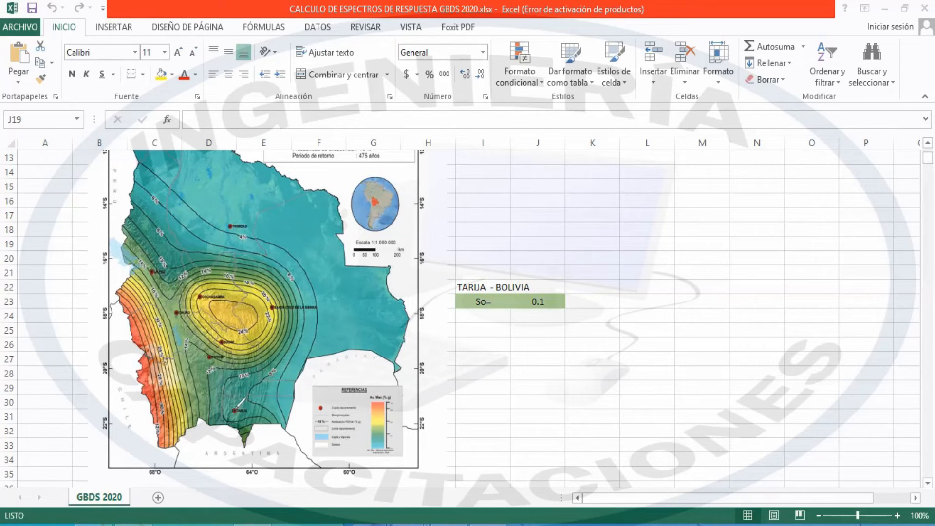
Mark the TARIJA - BOLIVIA label with a red bracket and arrow, and clear the annotation.
mouse_move(453, 281)
left_mouse_down()
mouse_move(493, 268)
mouse_move(531, 271)
left_mouse_up()
left_click_drag(502, 234, 504, 252)
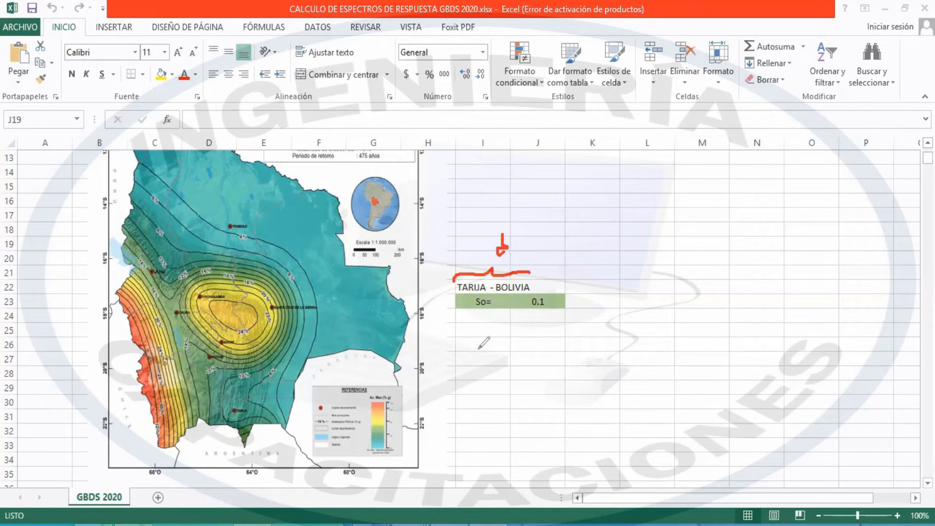
key("Escape")
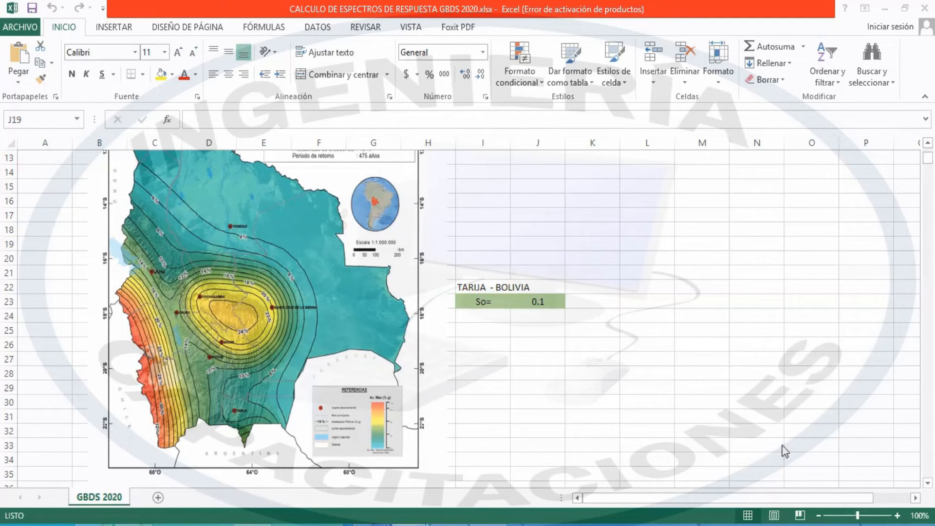
Trace the 10 % contour around Tarija in red on the map enlarged to 148%, and clear the marks.
left_click(862, 515)
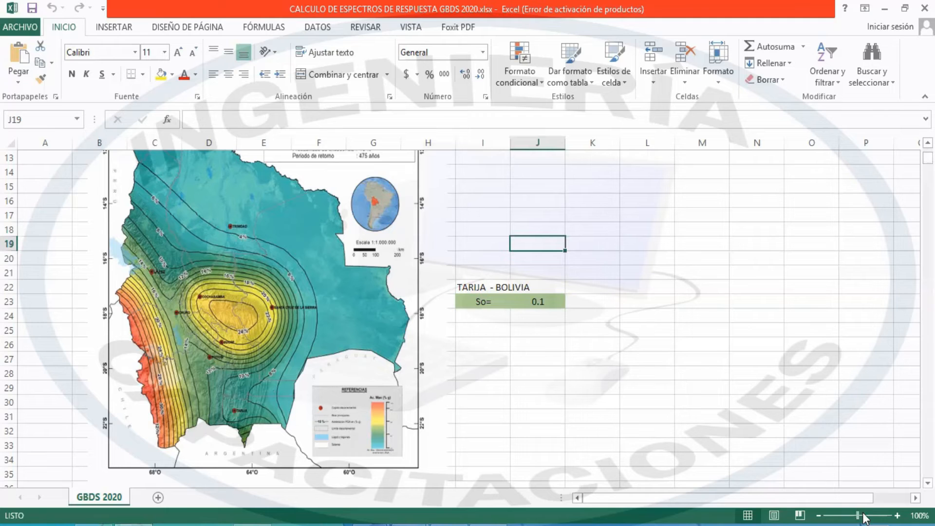
left_click(863, 514)
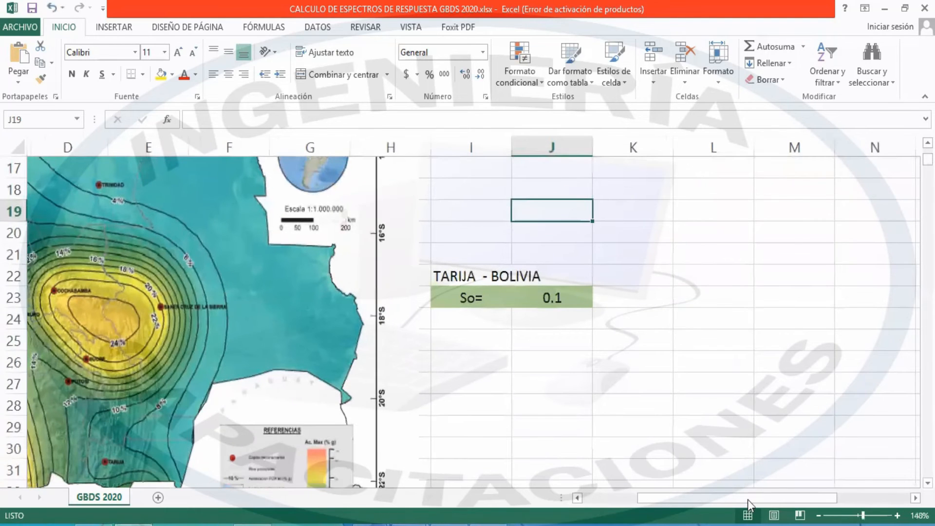
left_click_drag(747, 500, 647, 504)
scroll(402, 427, "down", 1)
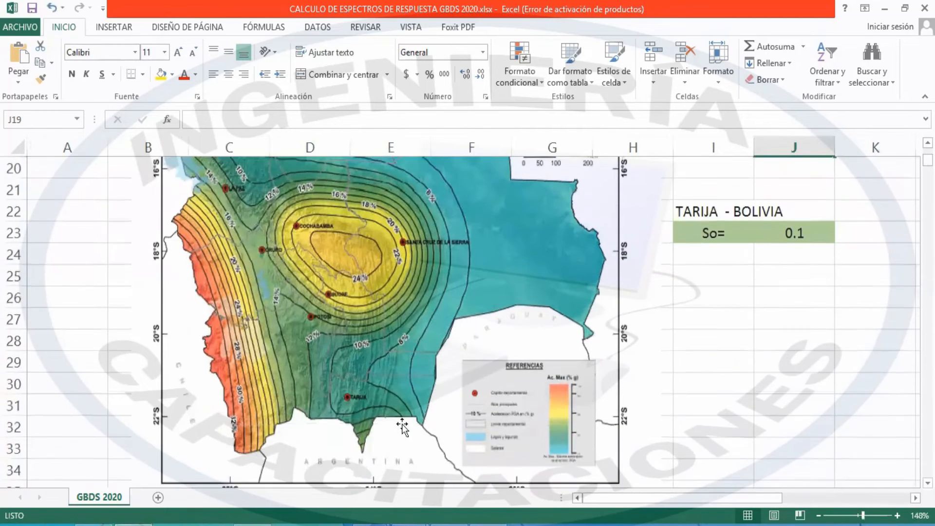
scroll(402, 427, "down", 1)
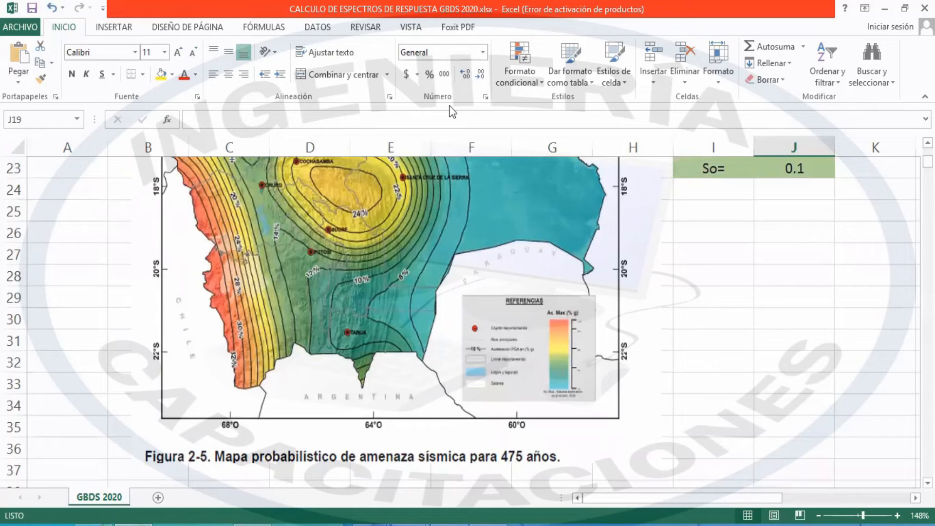
key("ctrl+shift+d")
left_click_drag(332, 300, 332, 337)
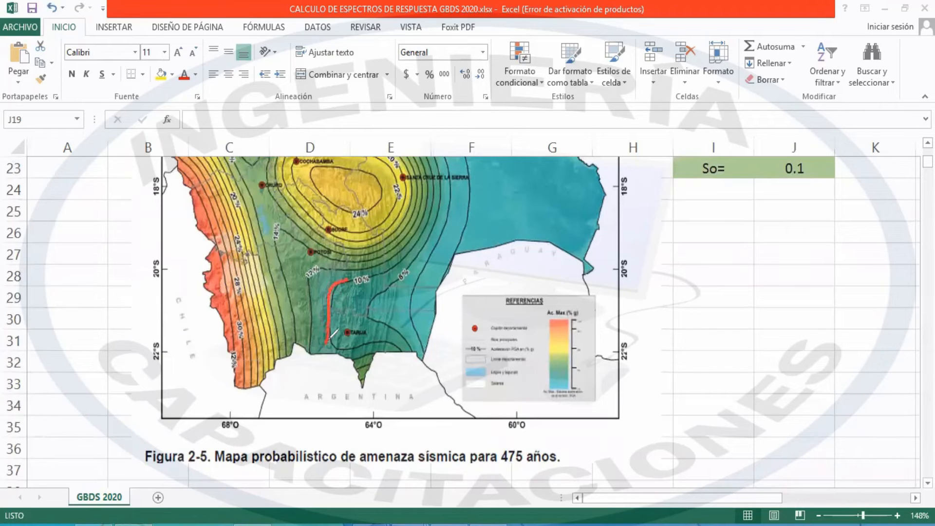
left_click_drag(380, 293, 385, 322)
left_click_drag(331, 333, 344, 345)
key("Escape")
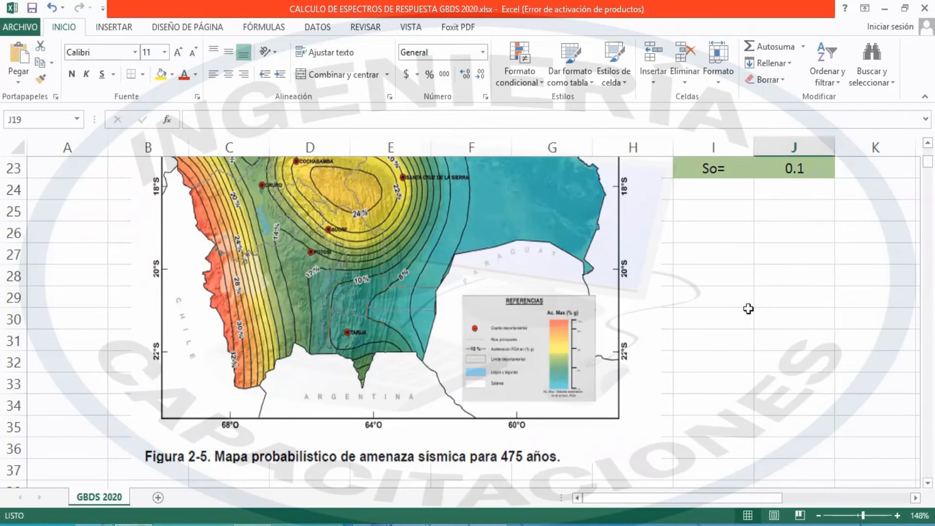
Select the So value for Tarija and compare it with the contours on the hazard map.
scroll(774, 292, "up", 1)
left_click(796, 238)
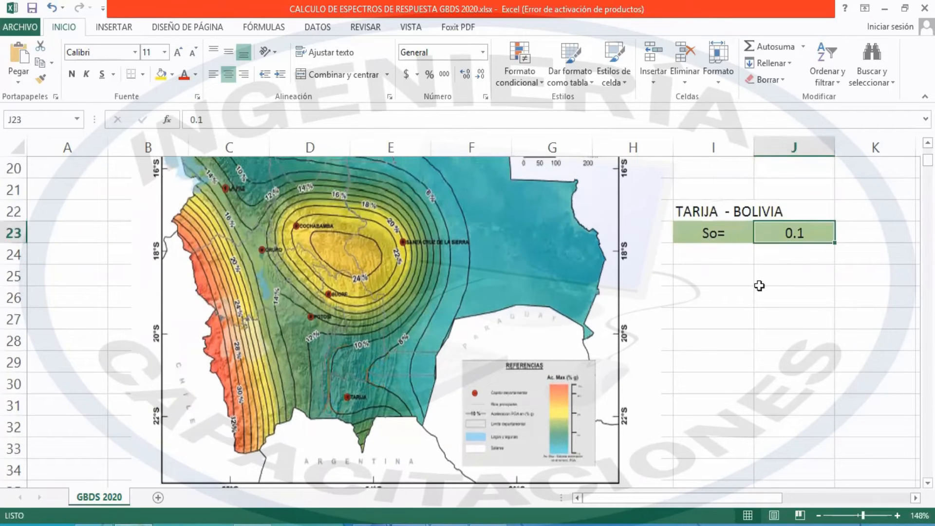
scroll(754, 287, "down", 1)
scroll(754, 287, "up", 1)
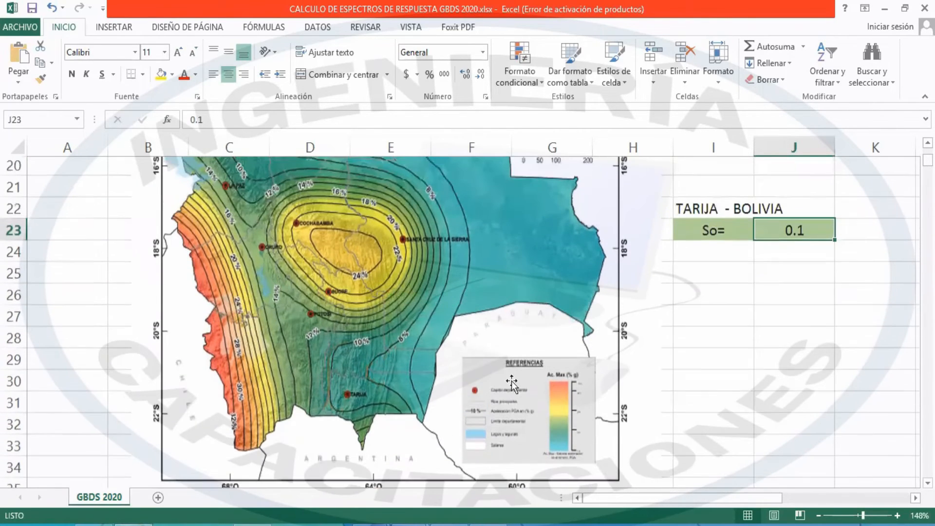
scroll(699, 245, "down", 5)
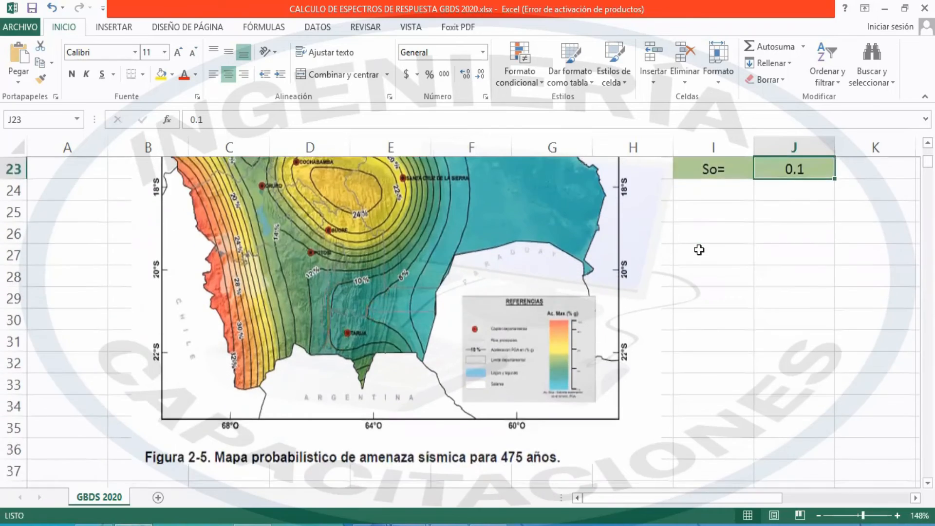
Circle building types IV, III and II in red in the importance factor table and clear the circles.
scroll(700, 250, "down", 2)
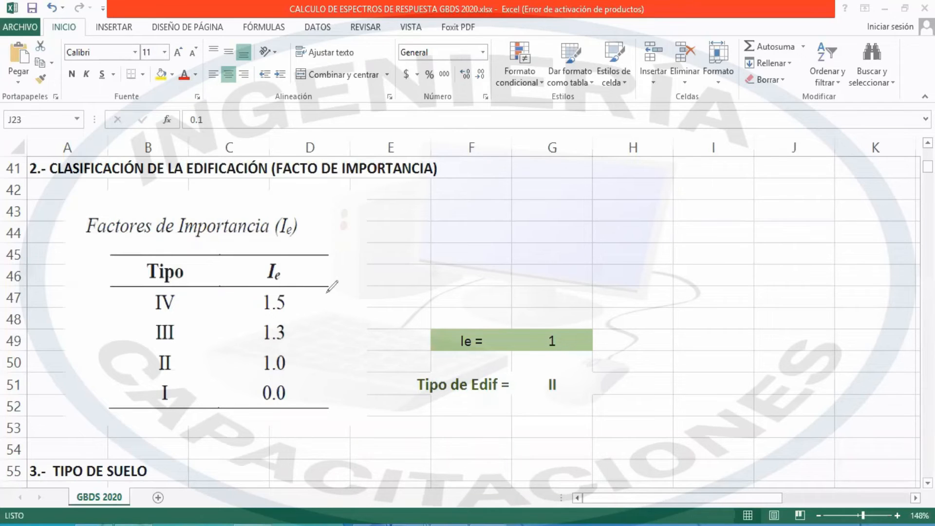
mouse_move(197, 288)
left_mouse_down()
mouse_move(139, 312)
mouse_move(199, 298)
mouse_move(189, 290)
left_mouse_up()
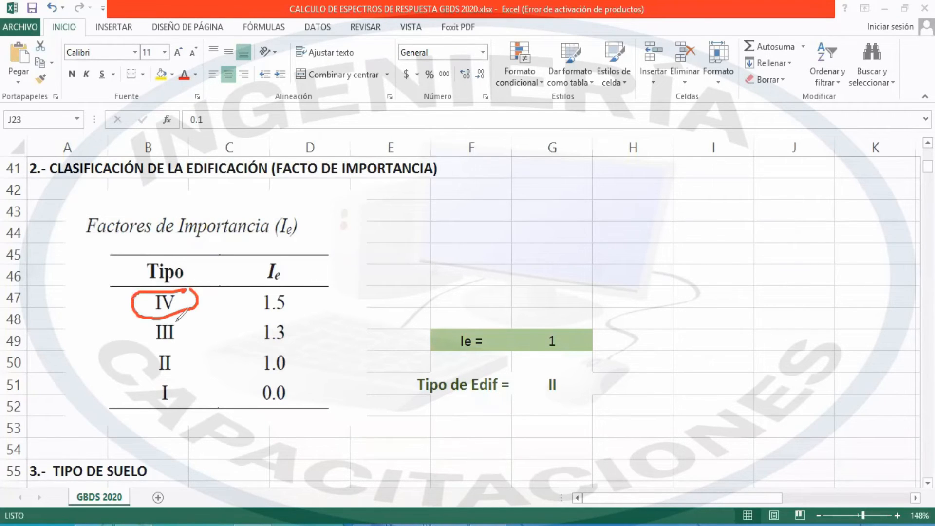
mouse_move(146, 317)
left_mouse_down()
mouse_move(181, 341)
mouse_move(171, 380)
mouse_move(193, 367)
left_mouse_up()
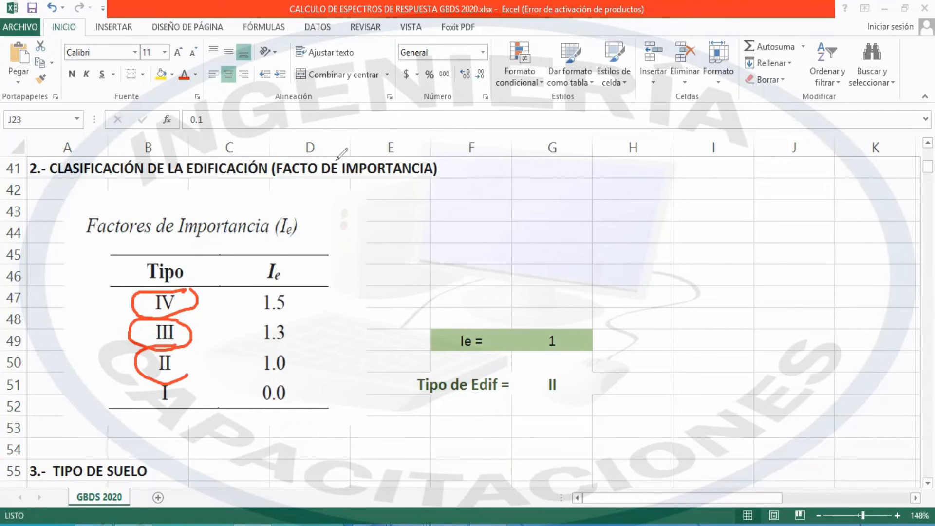
left_click(434, 118)
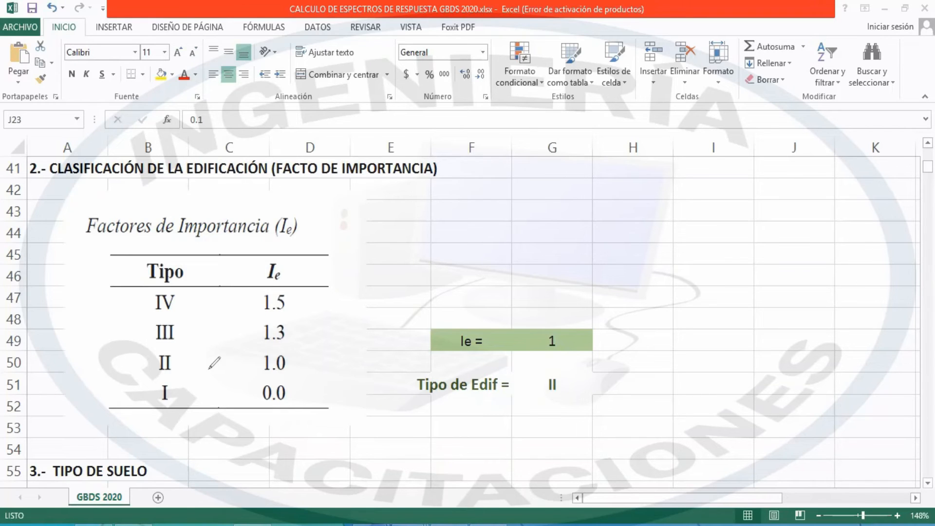
Mark types II, III and IV in the importance factor table with red circles, and draw callout lines from types III and II.
mouse_move(181, 353)
left_mouse_down()
mouse_move(171, 349)
mouse_move(181, 363)
left_mouse_up()
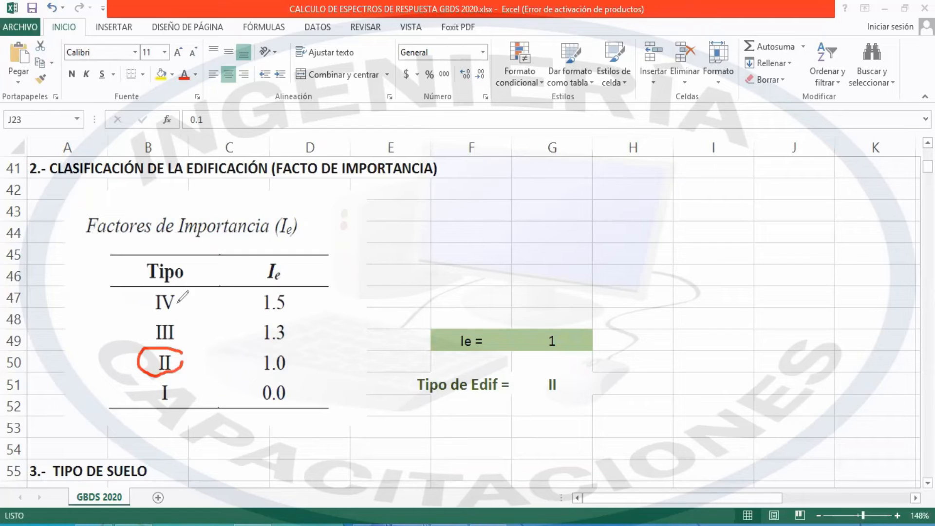
left_click_drag(180, 297, 197, 291)
mouse_move(179, 312)
left_mouse_down()
mouse_move(146, 343)
mouse_move(188, 319)
left_mouse_up()
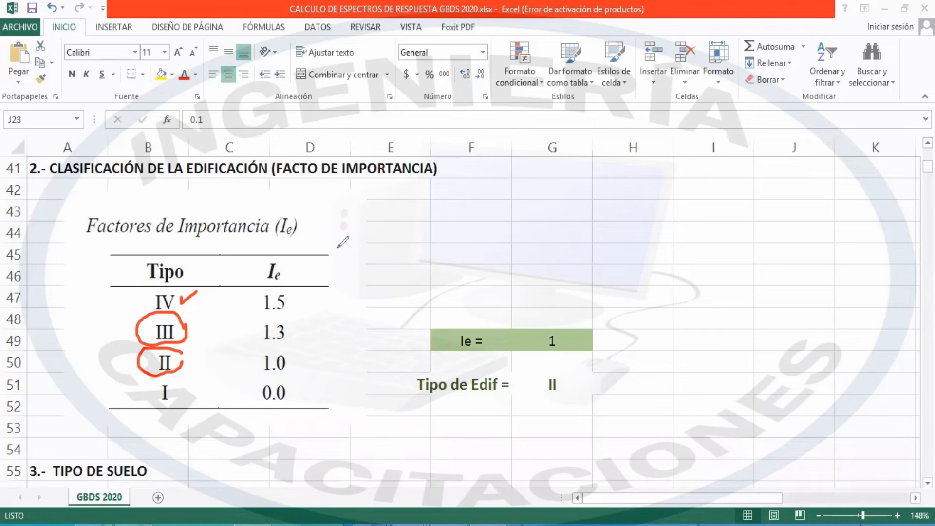
mouse_move(185, 324)
left_mouse_down()
mouse_move(336, 236)
mouse_move(344, 258)
left_mouse_up()
left_click_drag(346, 212, 360, 246)
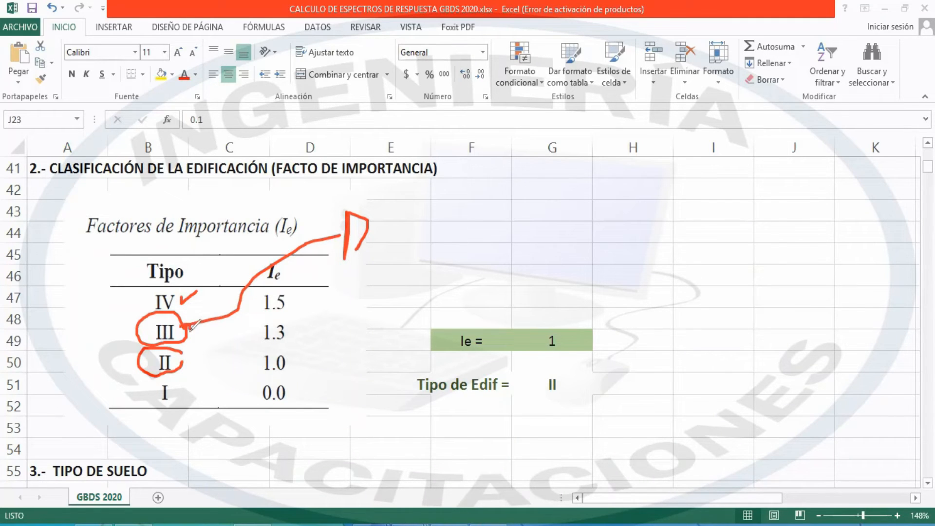
mouse_move(191, 322)
left_mouse_down()
mouse_move(157, 306)
mouse_move(138, 333)
mouse_move(176, 343)
mouse_move(193, 321)
left_mouse_up()
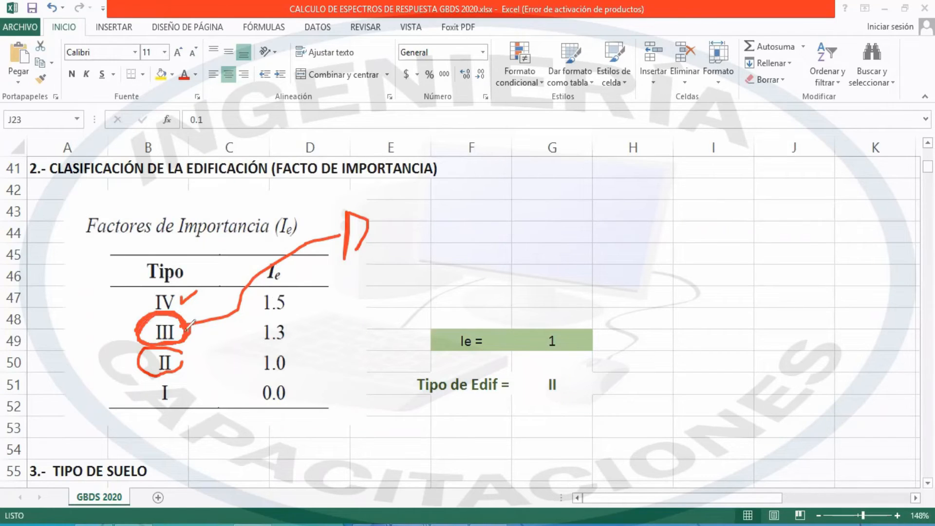
mouse_move(170, 298)
left_mouse_down()
mouse_move(149, 286)
mouse_move(183, 314)
mouse_move(180, 276)
mouse_move(134, 305)
mouse_move(180, 315)
mouse_move(224, 279)
left_mouse_up()
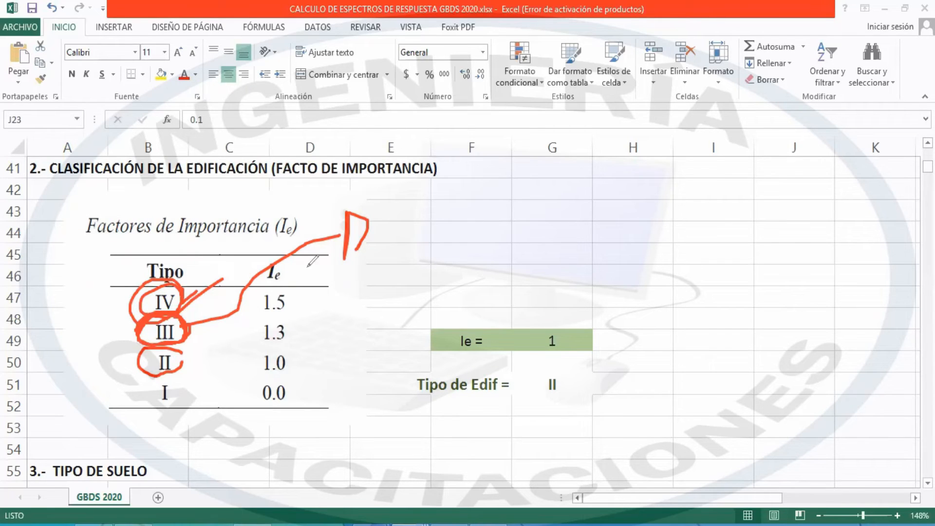
mouse_move(185, 360)
left_mouse_down()
mouse_move(157, 345)
mouse_move(139, 371)
mouse_move(184, 361)
mouse_move(184, 349)
left_mouse_up()
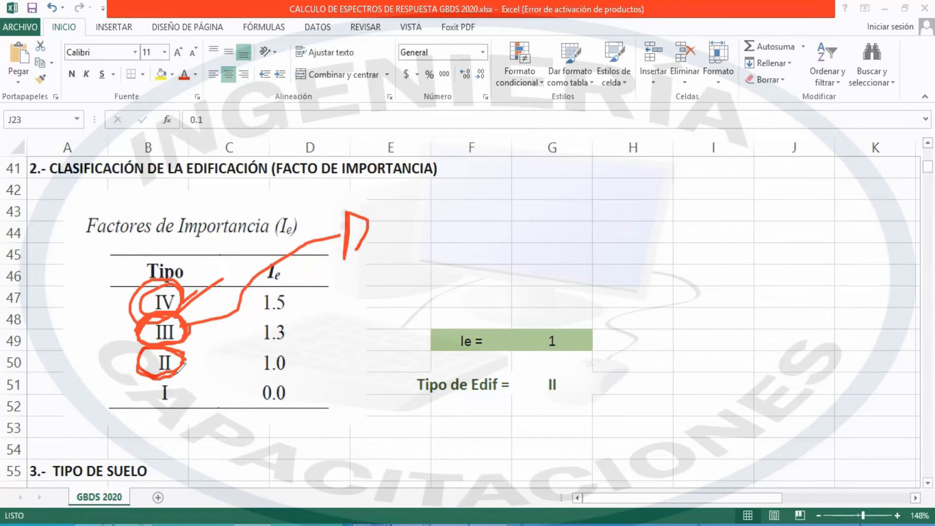
mouse_move(180, 368)
left_mouse_down()
mouse_move(271, 437)
mouse_move(278, 454)
mouse_move(283, 445)
left_mouse_up()
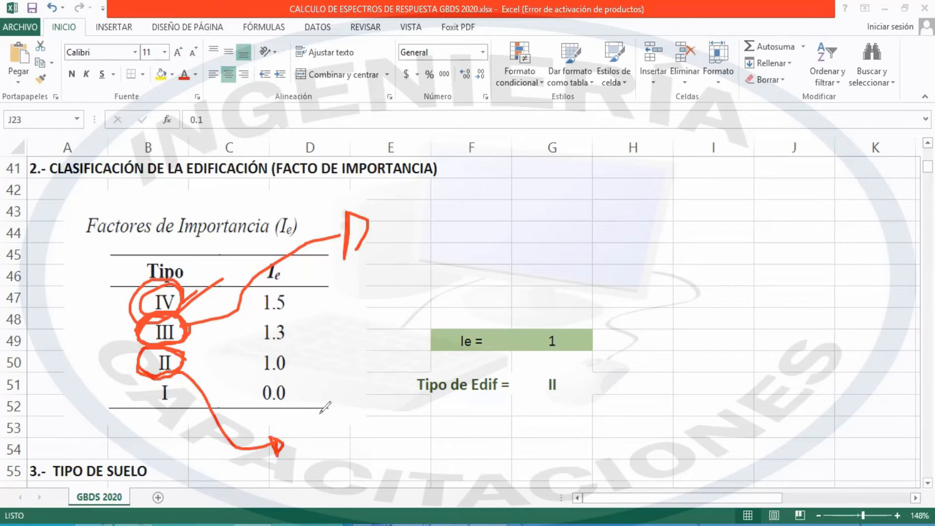
Sketch a simple building frame in red on the empty cells beside the Ie value, and clear all the annotations.
mouse_move(658, 243)
left_mouse_down()
mouse_move(650, 351)
mouse_move(720, 246)
mouse_move(729, 358)
left_mouse_up()
mouse_move(667, 245)
left_mouse_down()
mouse_move(728, 220)
mouse_move(719, 248)
left_mouse_up()
left_click_drag(755, 222, 755, 318)
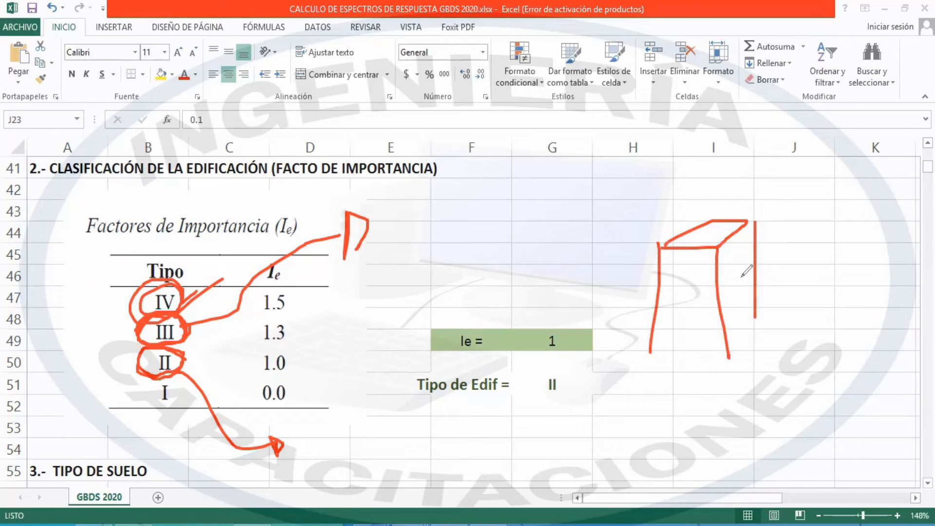
left_click_drag(668, 289, 701, 294)
left_click_drag(745, 263, 751, 257)
left_click(445, 138)
Circle building types II and I in red in the importance factor table, clear the marks and select the Ie value.
left_click_drag(185, 358, 146, 403)
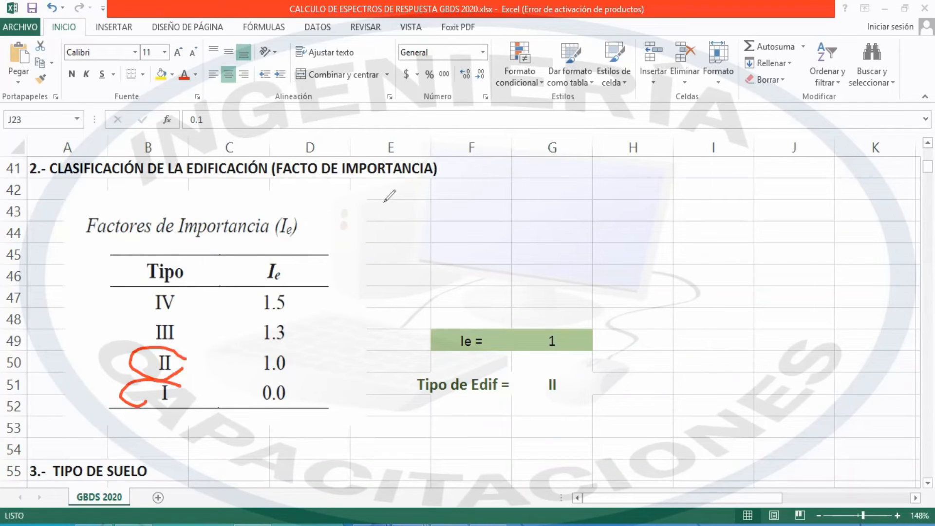
left_click(424, 120)
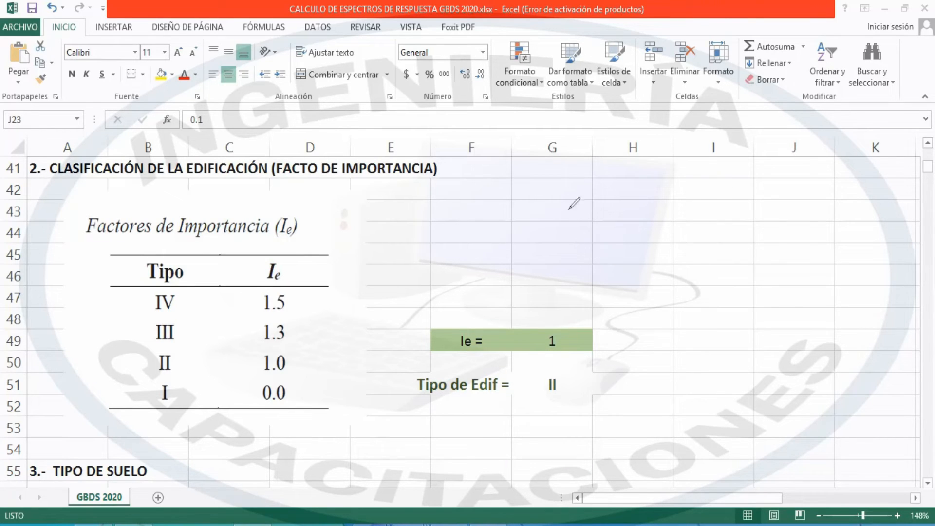
left_click_drag(176, 397, 203, 374)
key("Escape")
left_click(562, 344)
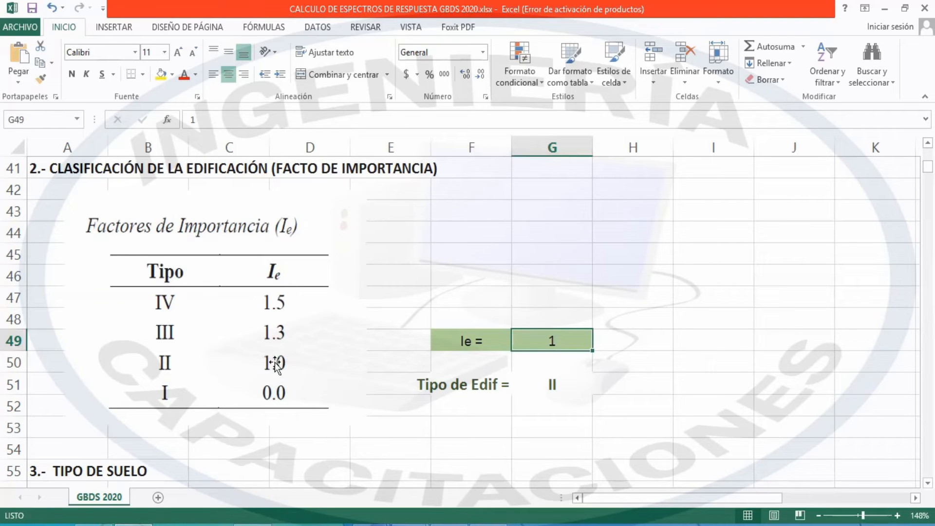
left_click(434, 280)
Review the soil type descriptions S0 to S5 and the soil parameters table in section 3.
scroll(468, 278, "down", 2)
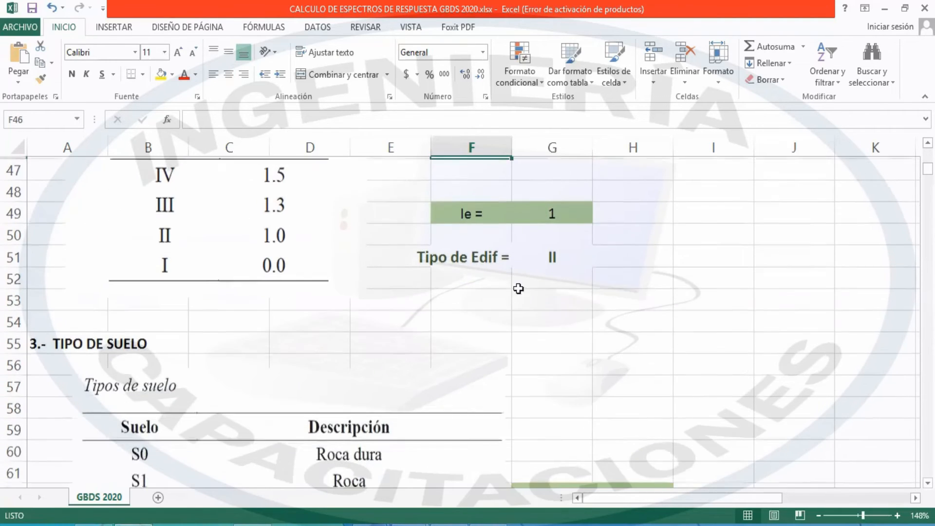
scroll(459, 267, "down", 3)
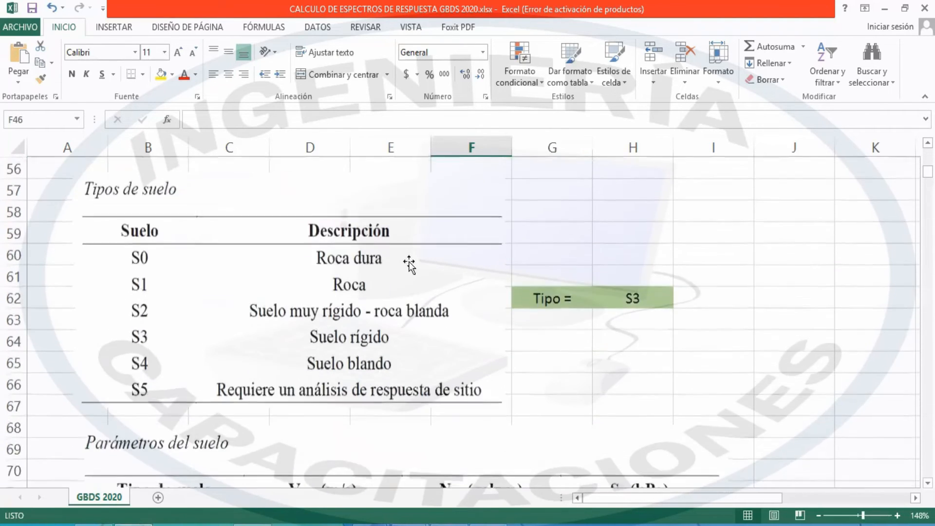
scroll(410, 262, "up", 1)
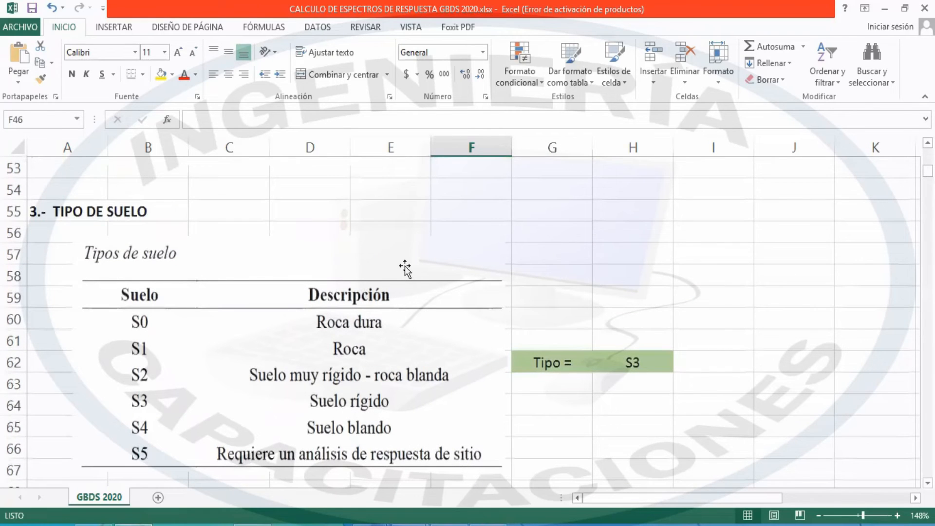
left_click(414, 259)
scroll(417, 237, "down", 1)
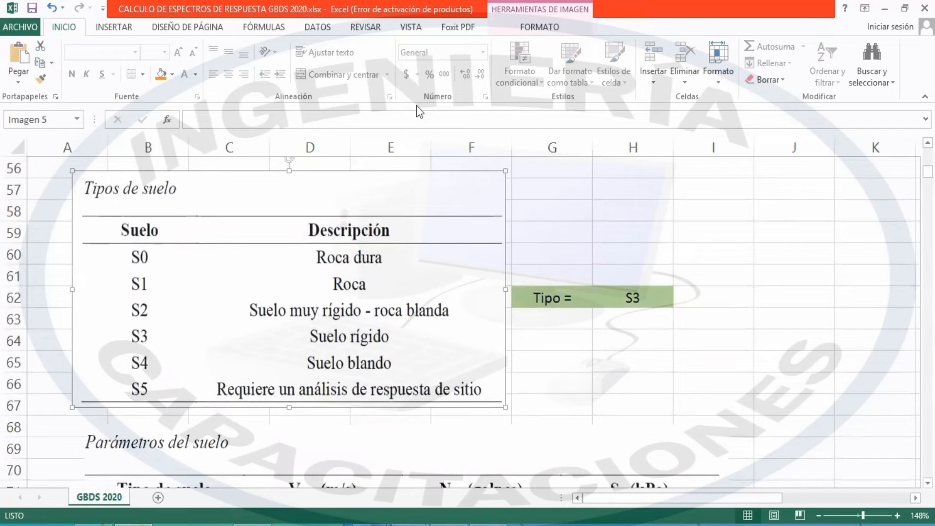
key("ctrl+shift+d")
key("Escape")
scroll(685, 217, "down", 3)
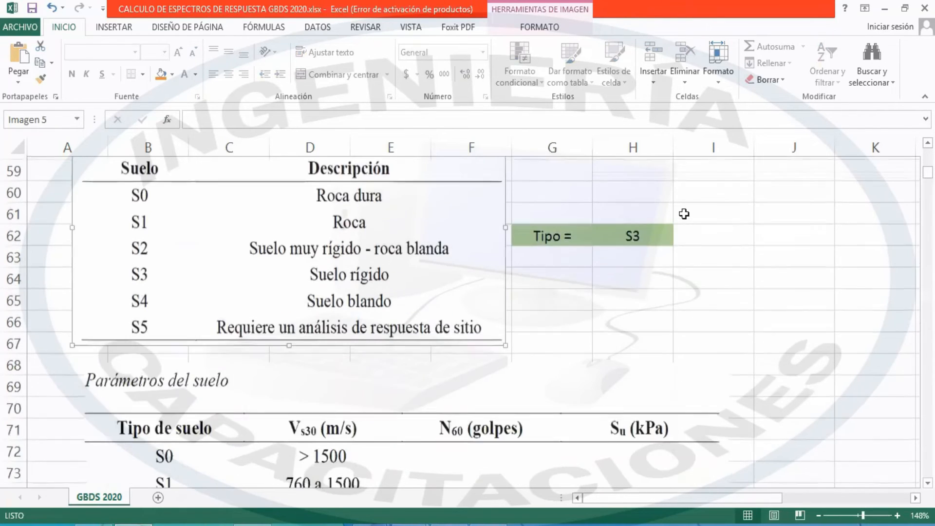
scroll(664, 214, "down", 1)
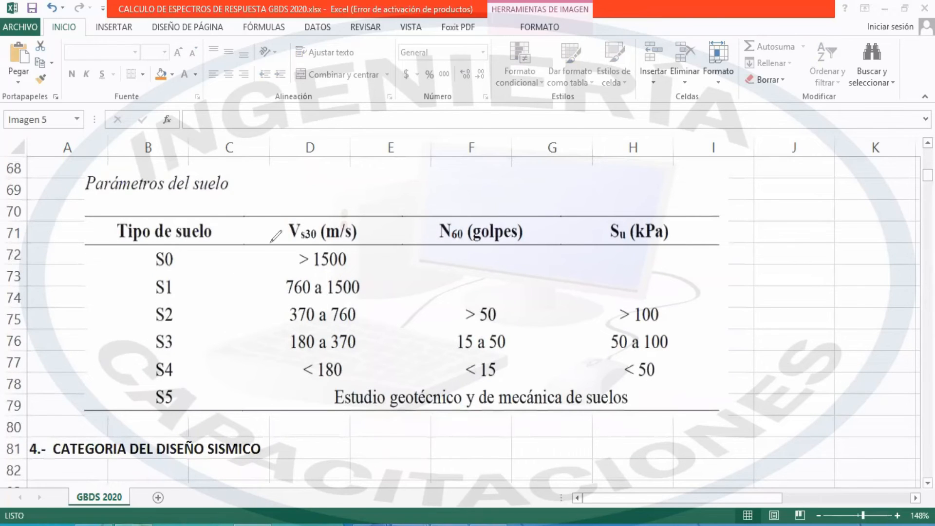
Underline the soil parameters title, outline the Vs30 column in red with an arrow pointing at it, and clear the annotations.
left_click_drag(93, 198, 200, 196)
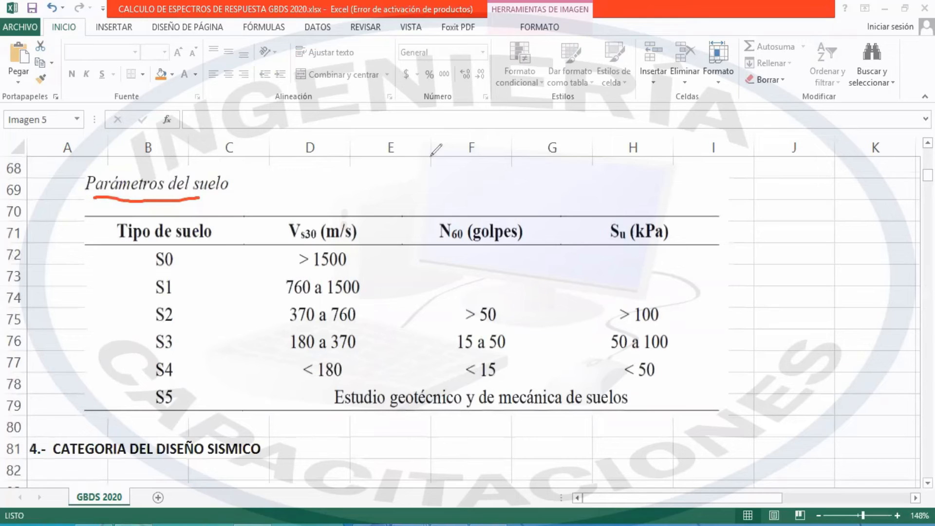
mouse_move(359, 200)
left_mouse_down()
mouse_move(347, 198)
mouse_move(254, 388)
mouse_move(336, 407)
mouse_move(366, 371)
mouse_move(381, 304)
mouse_move(360, 177)
mouse_move(343, 203)
mouse_move(359, 178)
left_mouse_up()
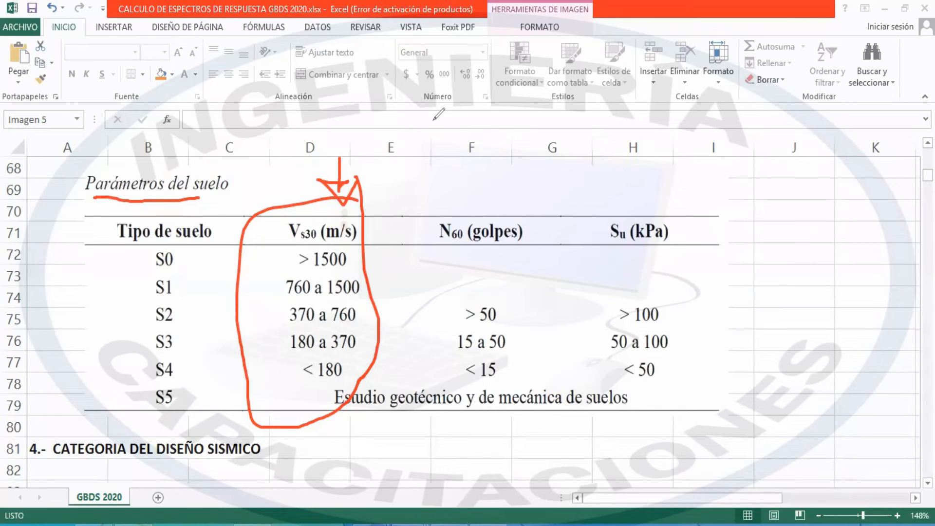
key("e")
mouse_move(382, 158)
left_mouse_down()
mouse_move(364, 180)
mouse_move(323, 195)
mouse_move(342, 200)
mouse_move(271, 226)
mouse_move(300, 406)
mouse_move(361, 396)
mouse_move(362, 238)
mouse_move(336, 210)
left_mouse_up()
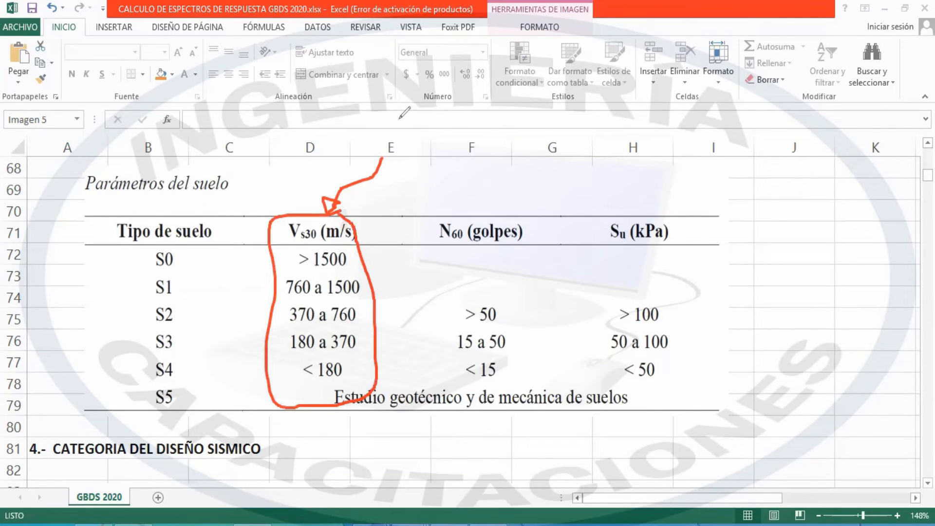
key("Escape")
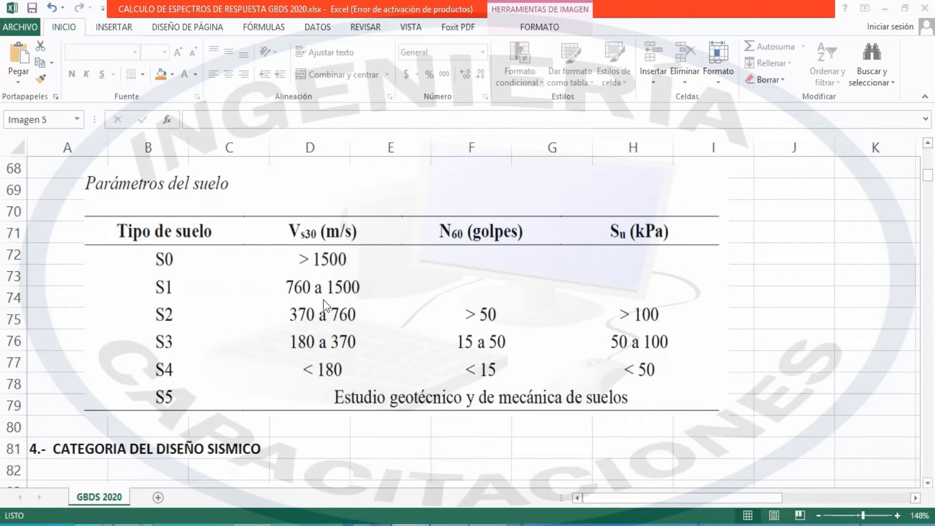
Compare the soil type descriptions with the ranges in the soil parameters table.
scroll(530, 255, "up", 2)
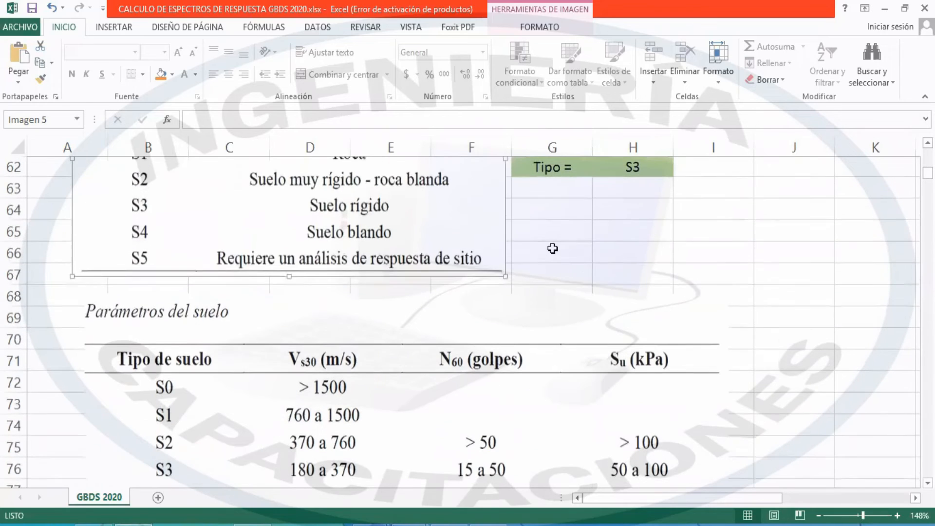
left_click(548, 256)
scroll(312, 340, "down", 1)
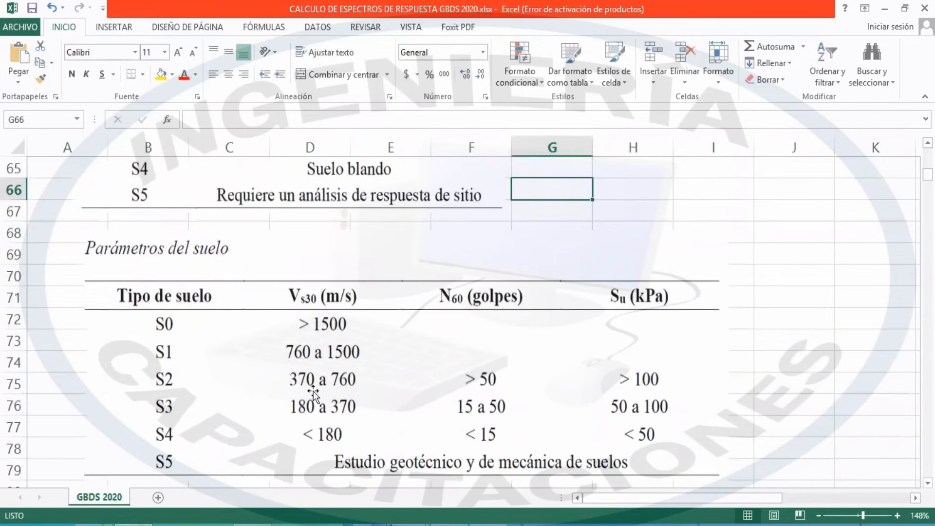
scroll(357, 402, "down", 1)
scroll(367, 363, "up", 4)
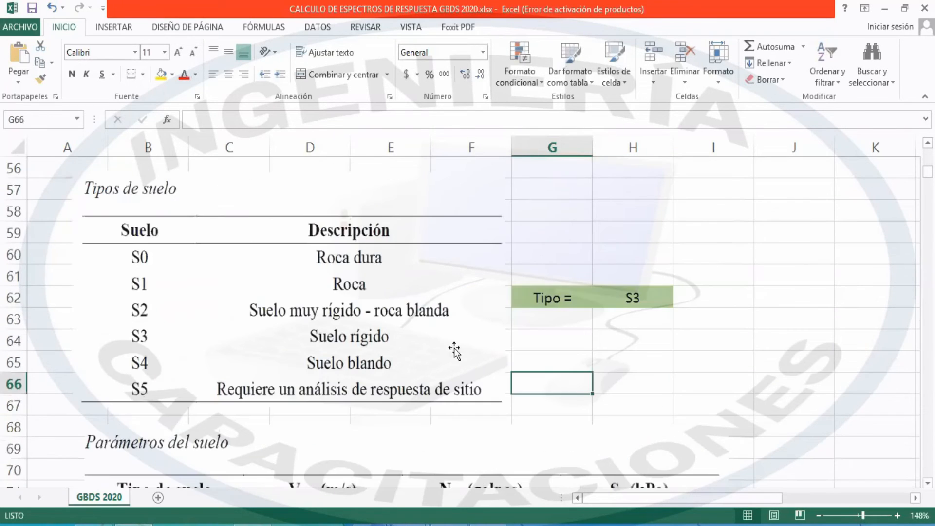
left_click(581, 342)
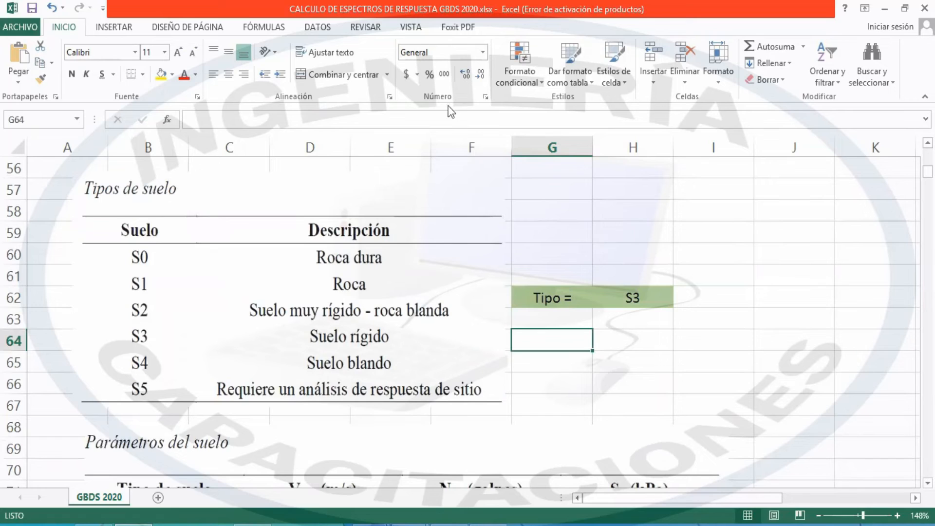
Underline the Suelo blando description in red in the soil types table and clear the annotations.
mouse_move(671, 227)
left_mouse_down()
mouse_move(672, 244)
mouse_move(719, 226)
left_mouse_up()
left_click_drag(305, 381, 383, 370)
left_click(525, 104)
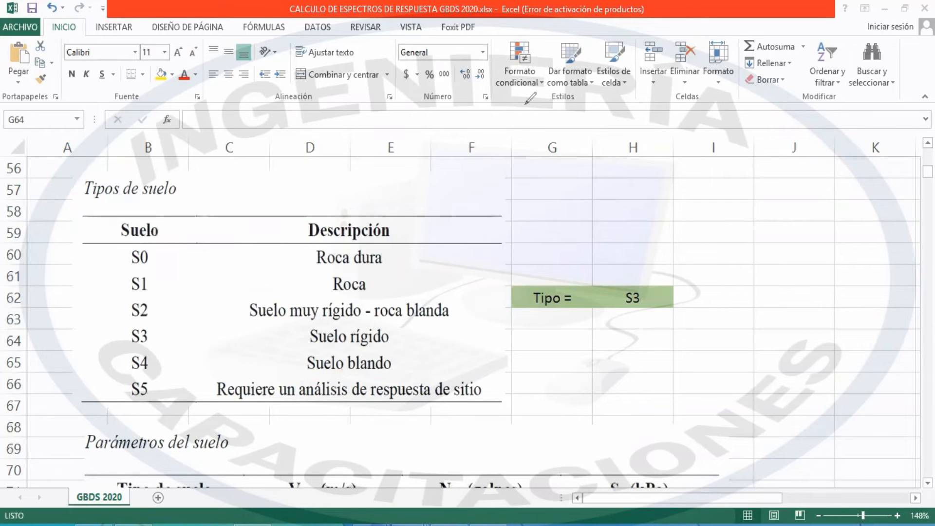
Frame the N60 (golpes) heading in red, draw a curved arrow from it to Vs30, and clear the annotations.
scroll(599, 253, "down", 1)
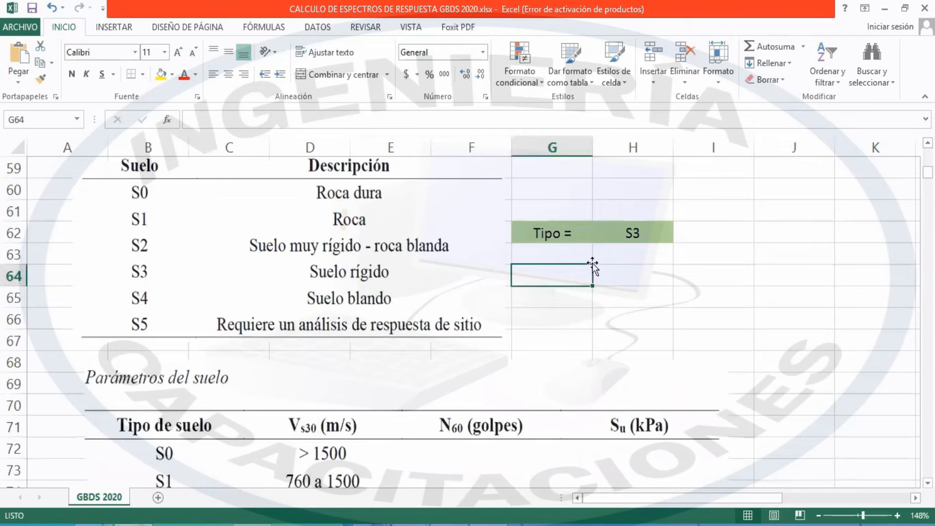
scroll(593, 260, "down", 2)
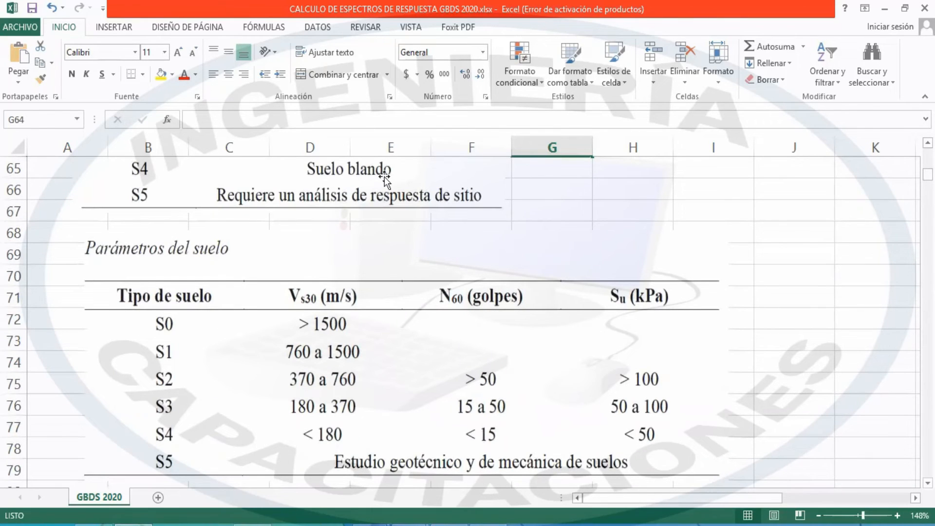
key("ctrl+shift+d")
mouse_move(545, 250)
left_mouse_down()
mouse_move(511, 269)
mouse_move(524, 258)
left_mouse_up()
mouse_move(431, 284)
left_mouse_down()
mouse_move(543, 277)
mouse_move(509, 309)
left_mouse_up()
mouse_move(422, 289)
left_mouse_down()
mouse_move(429, 256)
mouse_move(354, 265)
mouse_move(363, 267)
left_mouse_up()
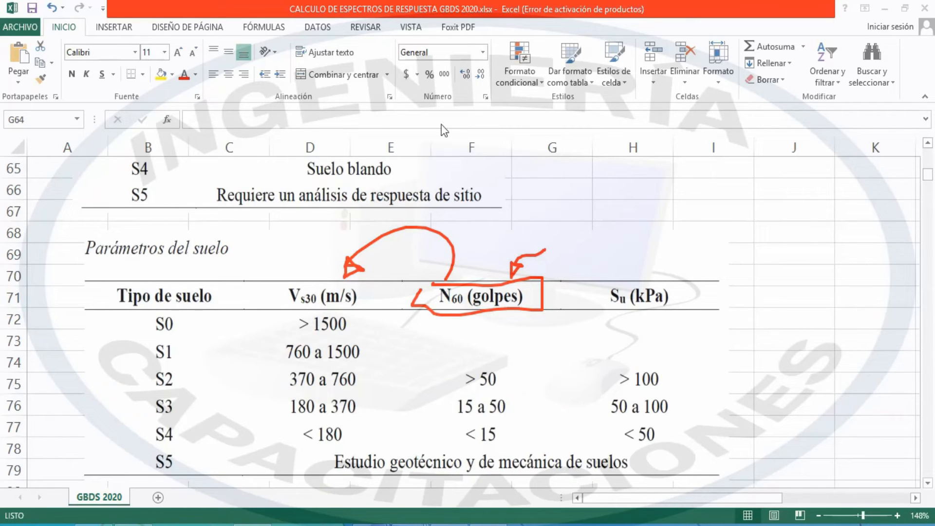
key("Escape")
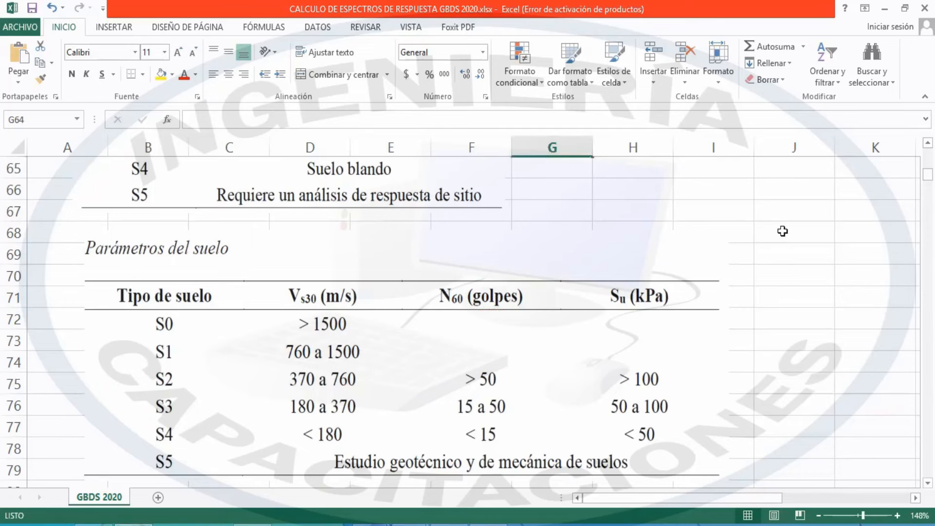
Select the soil type value S3 and check it against the soil types table.
scroll(782, 229, "up", 1)
scroll(783, 225, "up", 1)
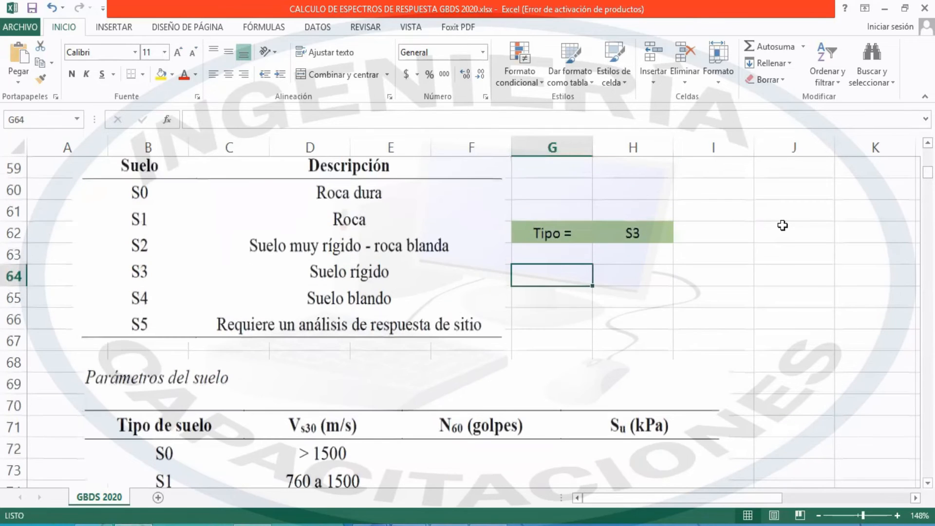
scroll(609, 275, "down", 1)
left_click(640, 273)
scroll(633, 253, "up", 1)
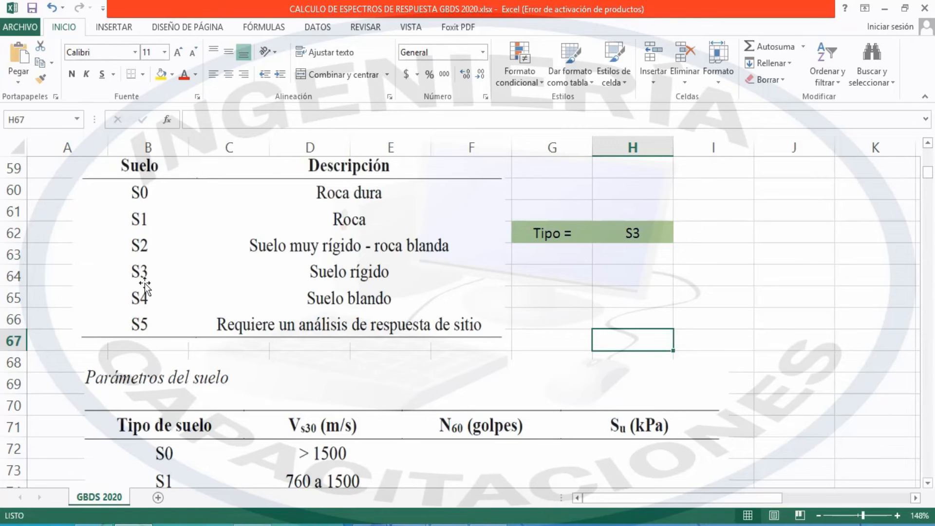
left_click(633, 228)
left_click(684, 183)
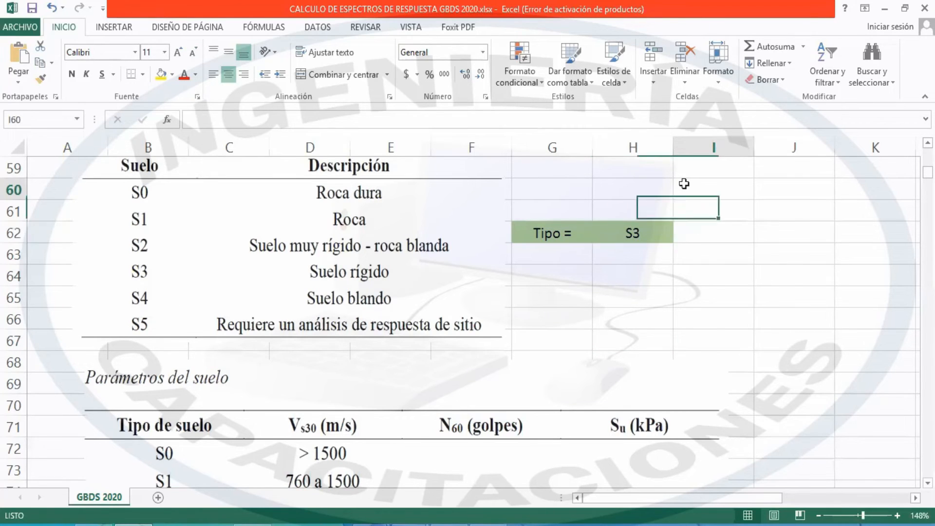
Handwrite Fa, Fv in red above the seismic design category table, circle them, and add a tick and a double-line arrow.
scroll(684, 184, "down", 7)
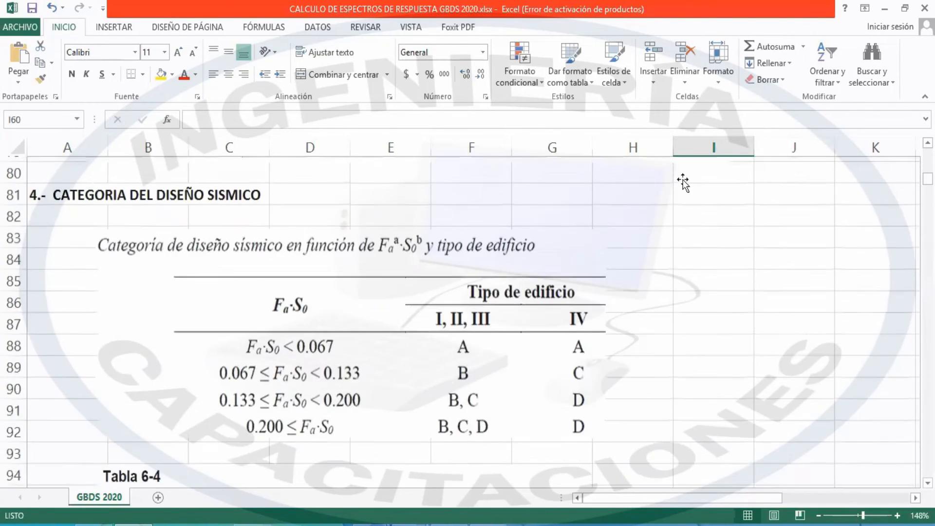
scroll(684, 182, "down", 1)
scroll(683, 182, "up", 1)
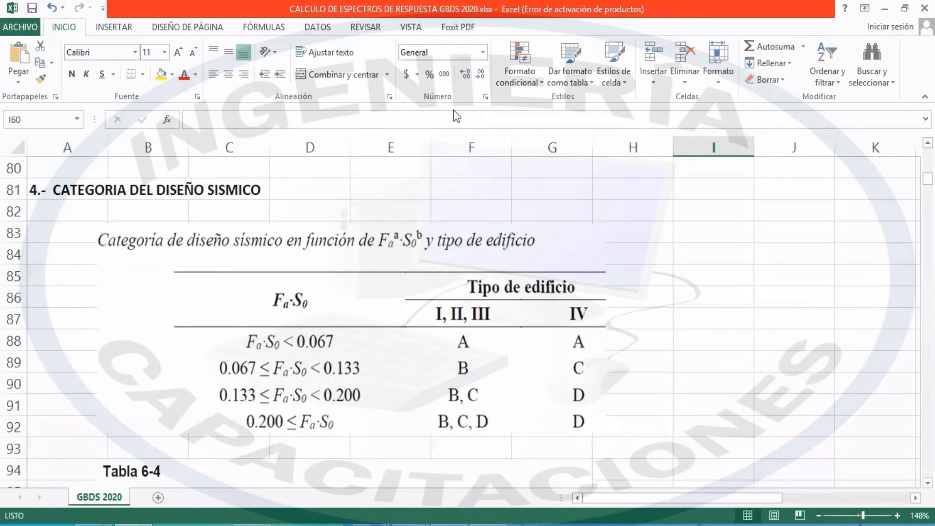
key("ctrl+shift+d")
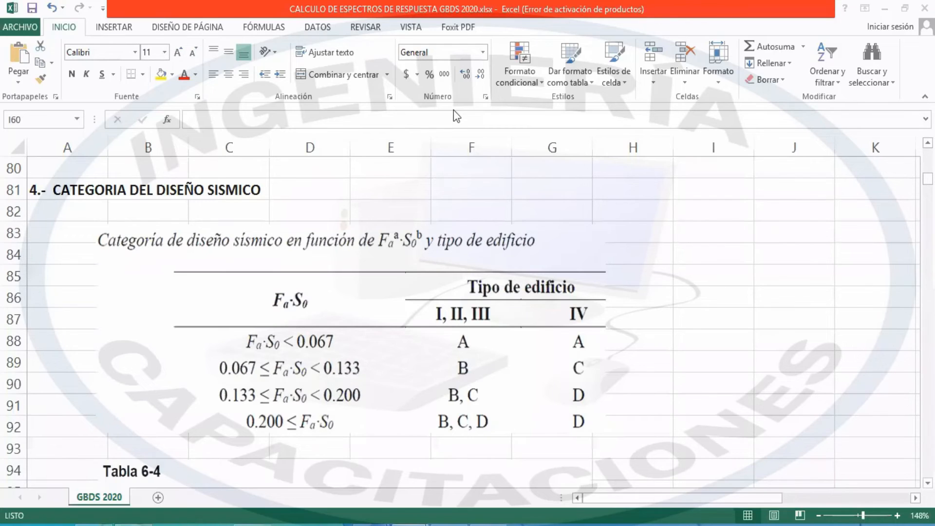
mouse_move(391, 171)
left_mouse_down()
mouse_move(389, 202)
mouse_move(408, 174)
left_mouse_up()
left_click_drag(387, 190, 400, 189)
mouse_move(402, 188)
left_mouse_down()
mouse_move(413, 206)
mouse_move(427, 204)
left_mouse_up()
left_click_drag(429, 172, 445, 174)
mouse_move(429, 185)
left_mouse_down()
mouse_move(451, 196)
mouse_move(357, 173)
mouse_move(469, 207)
left_mouse_up()
left_click_drag(481, 167, 514, 145)
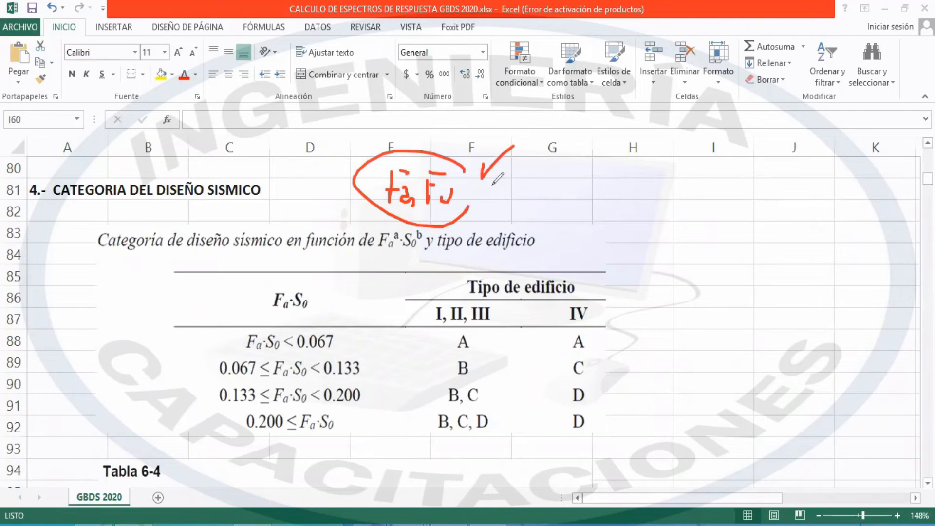
left_click_drag(485, 172, 520, 141)
mouse_move(465, 197)
left_mouse_down()
mouse_move(509, 198)
mouse_move(508, 209)
left_mouse_up()
mouse_move(509, 214)
left_mouse_down()
mouse_move(511, 178)
mouse_move(509, 214)
left_mouse_up()
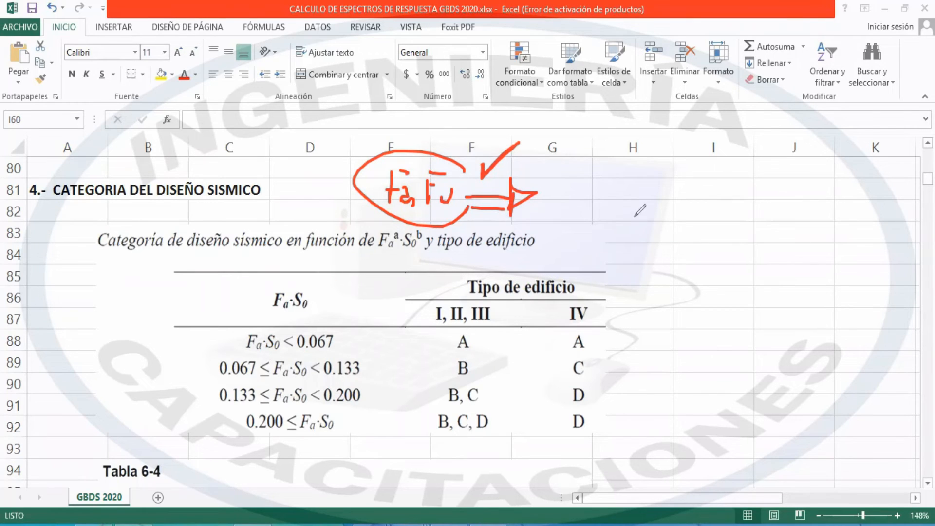
Sketch a response spectrum curve with its two axes in red beside the seismic design category table, and clear all annotations.
mouse_move(651, 235)
left_mouse_down()
mouse_move(661, 103)
mouse_move(668, 126)
left_mouse_up()
mouse_move(652, 233)
left_mouse_down()
mouse_move(824, 224)
mouse_move(826, 238)
left_mouse_up()
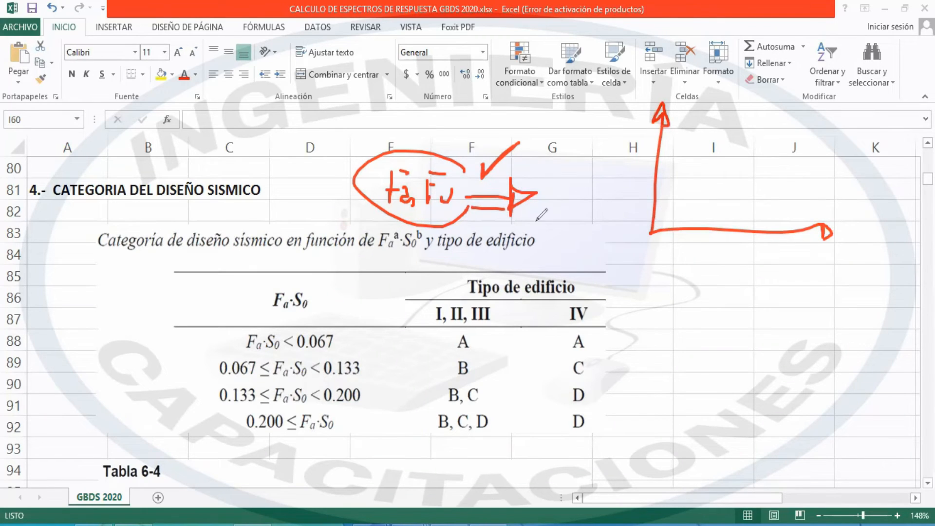
left_click(466, 130)
mouse_move(652, 229)
left_mouse_down()
mouse_move(699, 160)
mouse_move(833, 214)
left_mouse_up()
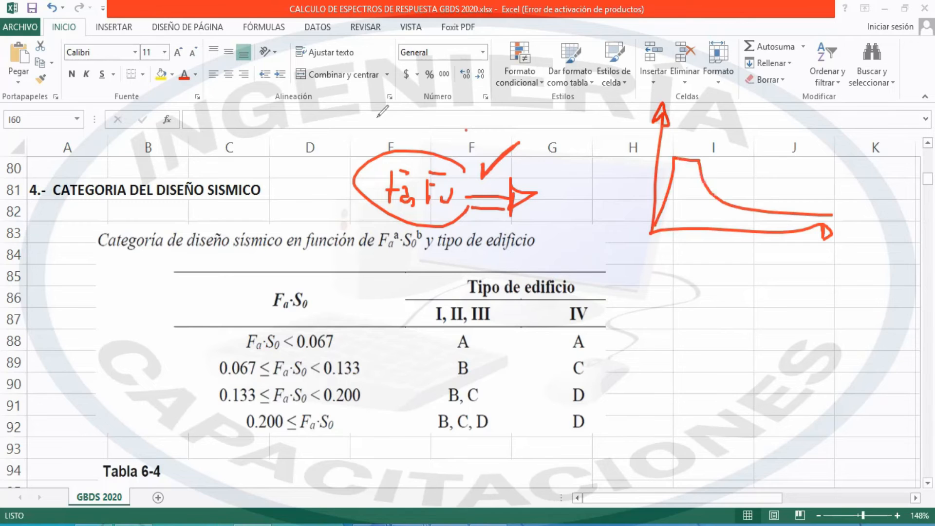
key("Escape")
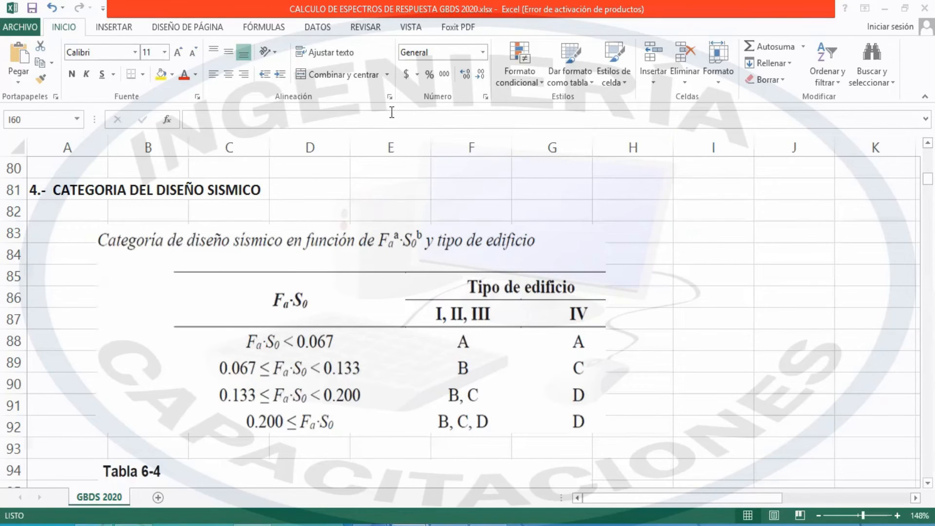
left_click(505, 182)
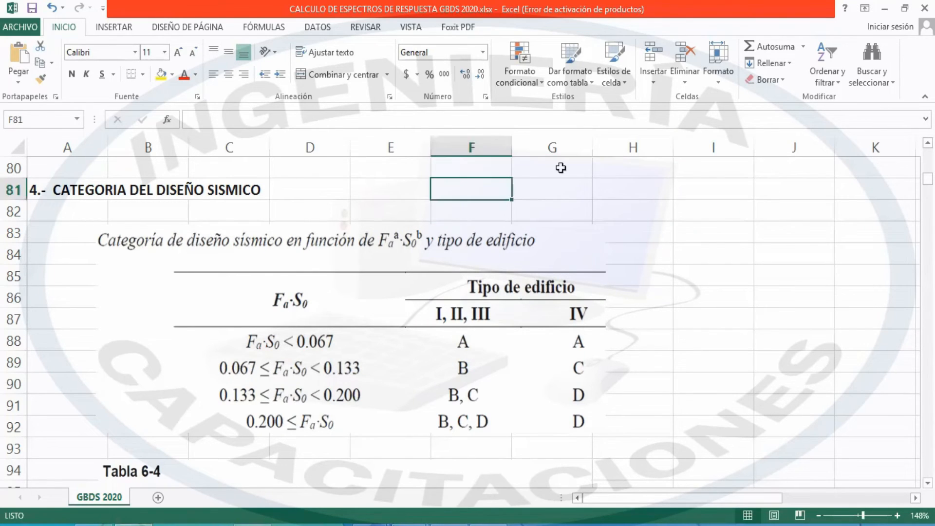
scroll(613, 195, "down", 1)
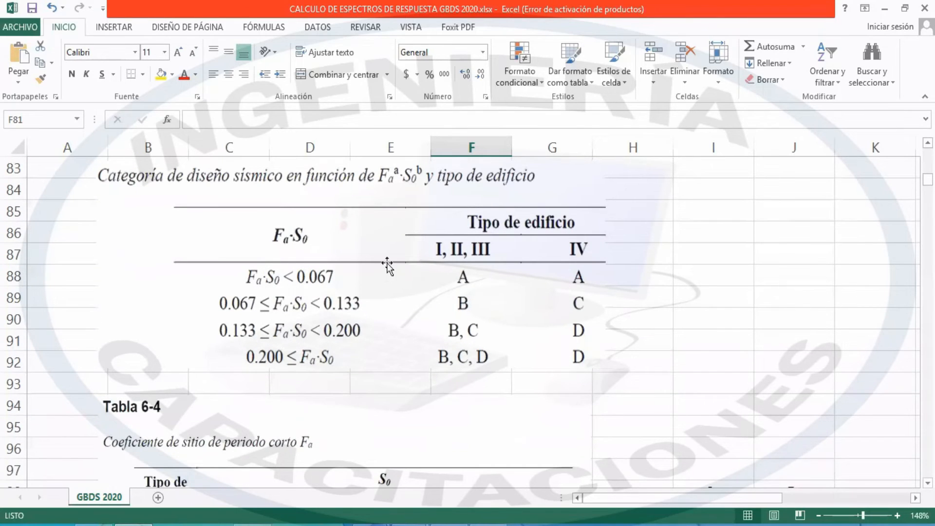
In Tabla 6-4, circle S0 and the soil type column in red, add a tick, and underline the linear interpolation note.
scroll(385, 263, "down", 3)
scroll(369, 258, "down", 1)
scroll(284, 244, "up", 1)
scroll(283, 250, "down", 1)
scroll(285, 248, "down", 8)
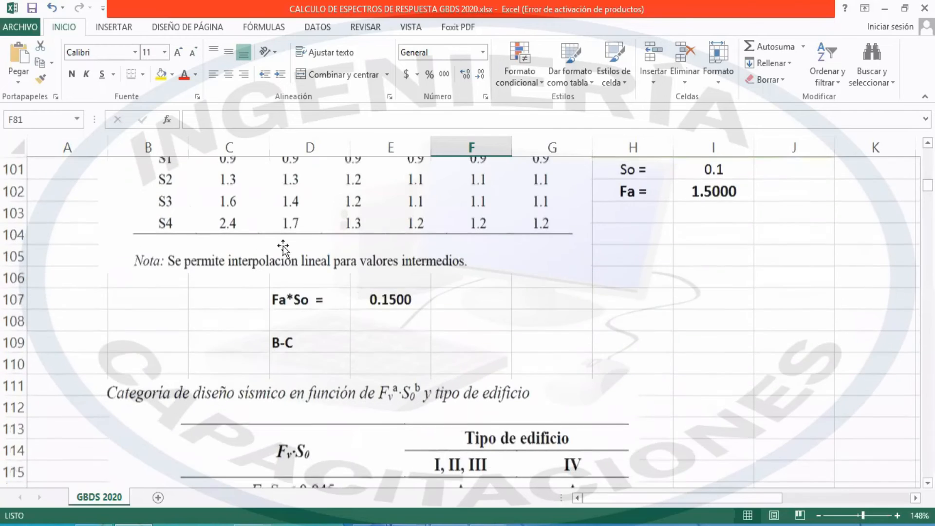
scroll(276, 282, "down", 1)
scroll(281, 269, "up", 9)
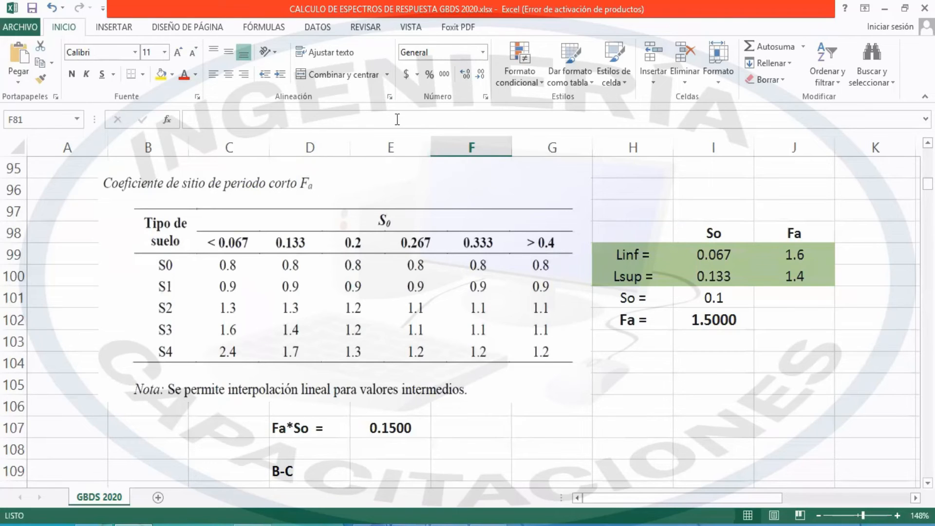
key("ctrl+2")
mouse_move(387, 207)
left_mouse_down()
mouse_move(379, 232)
mouse_move(406, 217)
mouse_move(373, 209)
left_mouse_up()
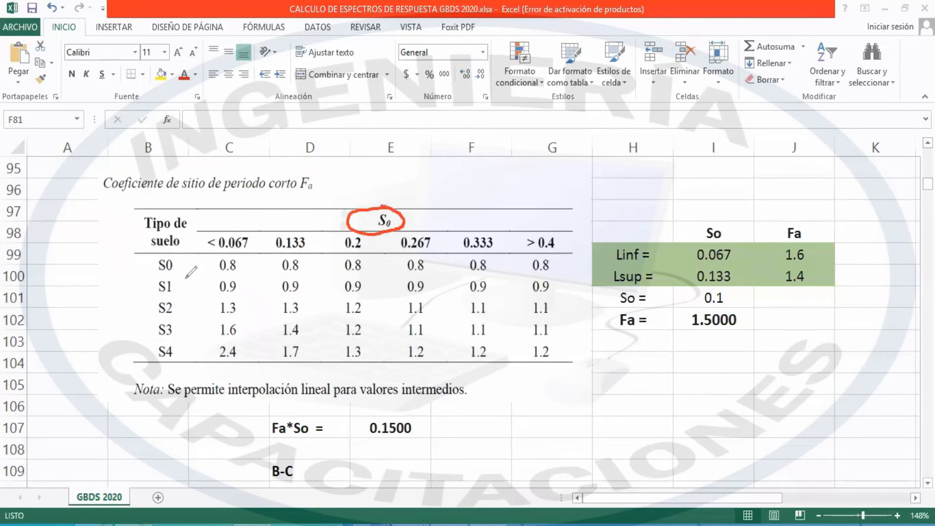
mouse_move(178, 253)
left_mouse_down()
mouse_move(141, 263)
mouse_move(168, 363)
mouse_move(191, 265)
mouse_move(181, 252)
mouse_move(190, 269)
left_mouse_up()
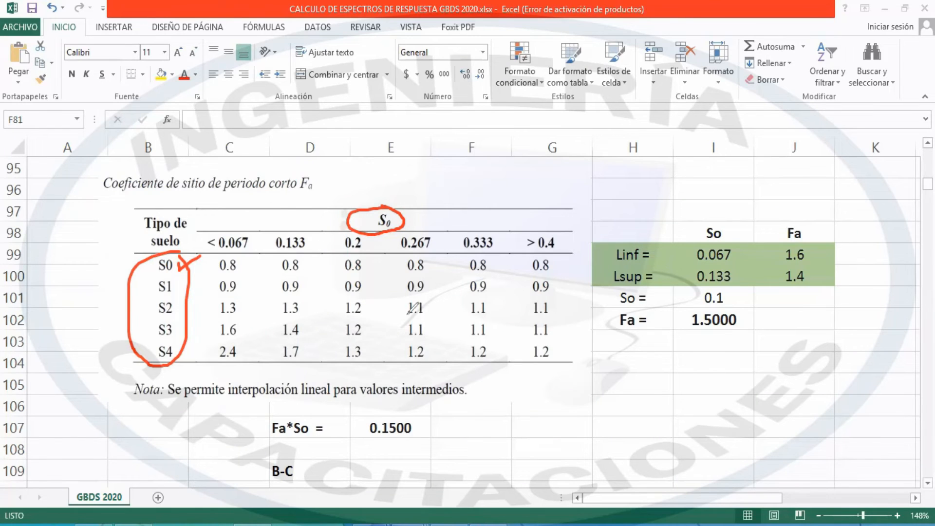
left_click_drag(276, 399, 460, 405)
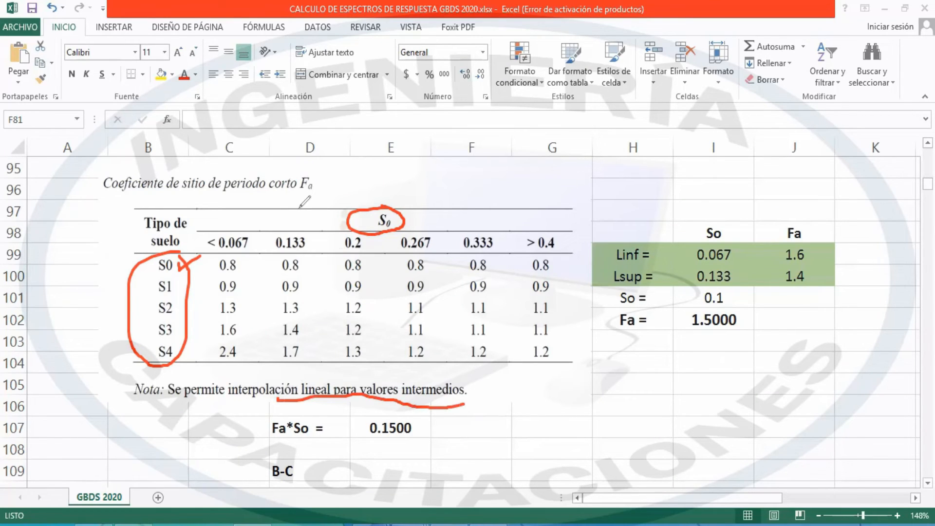
Handwrite S0=0,10 in red above Tabla 6-4, draw an arrow between 0.067 and 0.133, mark soil S3, and clear the annotations.
mouse_move(465, 165)
left_mouse_down()
mouse_move(452, 171)
mouse_move(470, 183)
mouse_move(461, 176)
mouse_move(505, 169)
mouse_move(524, 176)
mouse_move(522, 196)
mouse_move(541, 171)
mouse_move(559, 170)
mouse_move(549, 180)
left_mouse_up()
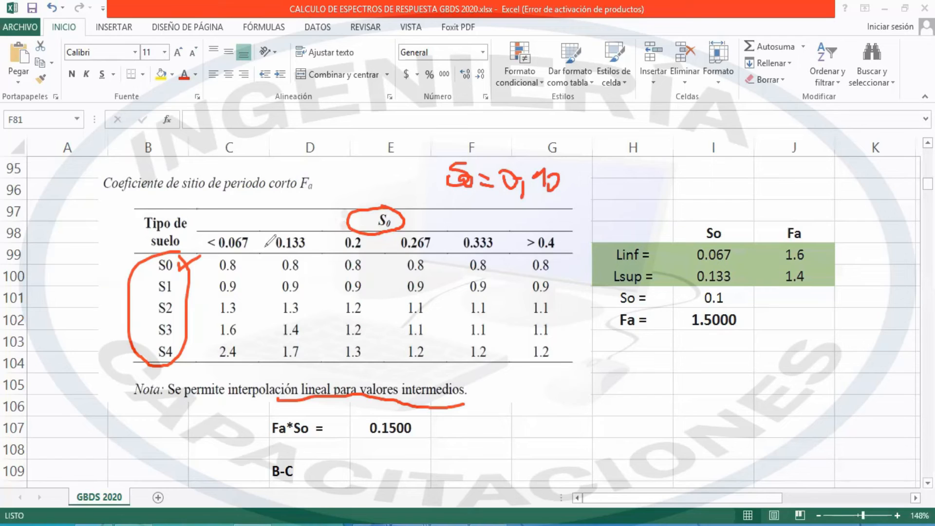
left_click_drag(263, 208, 262, 246)
left_click_drag(257, 238, 266, 239)
mouse_move(174, 322)
left_mouse_down()
mouse_move(148, 331)
mouse_move(292, 338)
mouse_move(312, 322)
mouse_move(161, 317)
left_mouse_up()
left_click(429, 118)
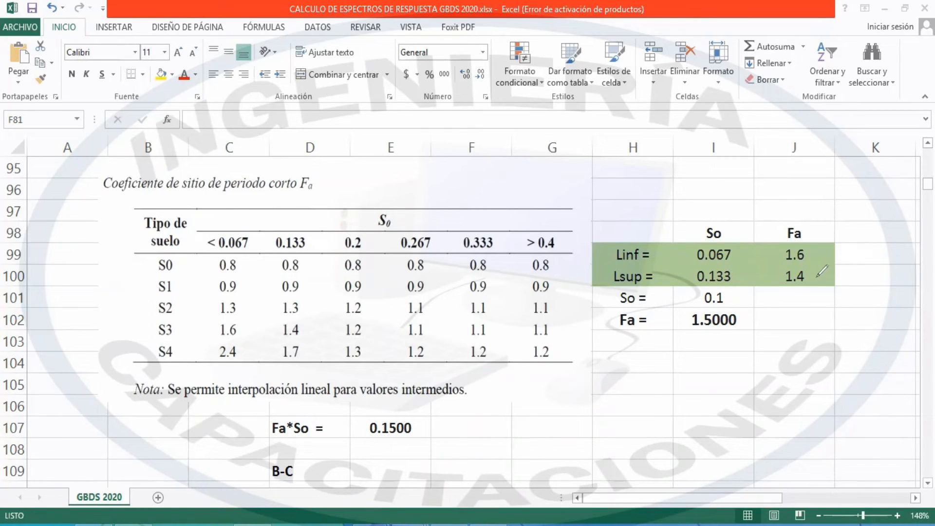
Circle the calculated Fa value and the Fa*So result in red, and clear the annotations.
mouse_move(747, 311)
left_mouse_down()
mouse_move(708, 311)
mouse_move(688, 327)
mouse_move(750, 322)
mouse_move(747, 308)
left_mouse_up()
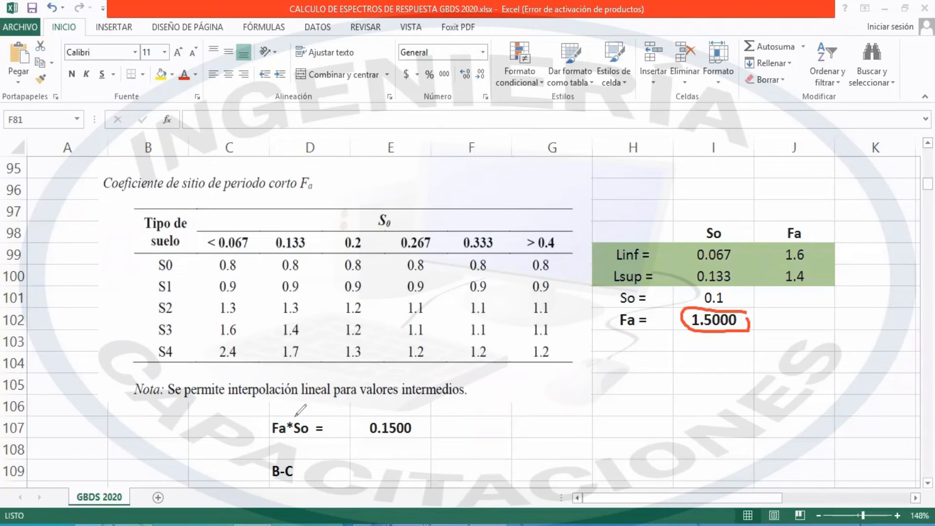
mouse_move(402, 410)
left_mouse_down()
mouse_move(419, 446)
mouse_move(402, 413)
left_mouse_up()
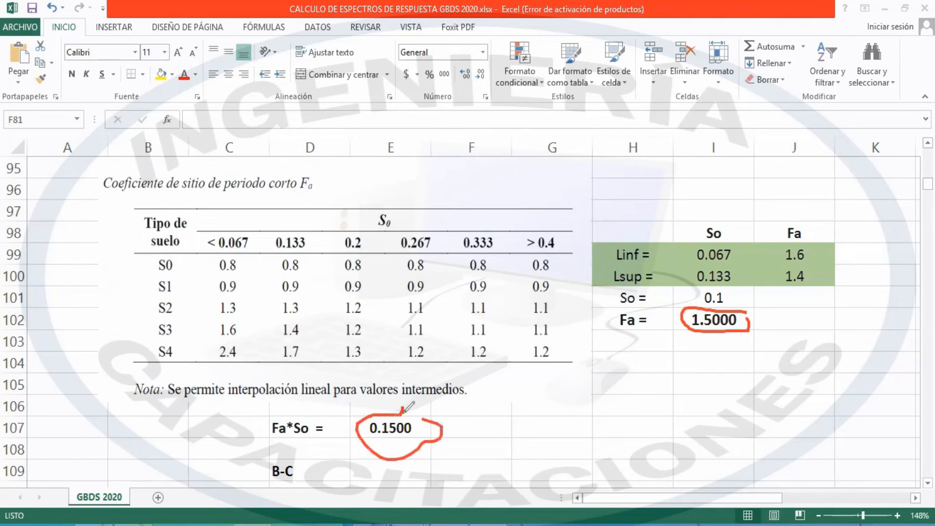
left_click(489, 124)
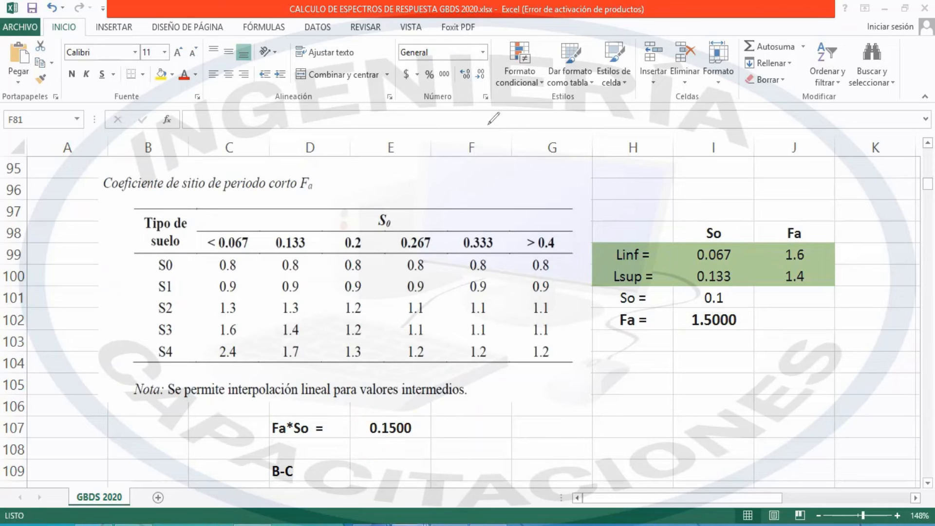
Underline the CATEGORÍAS DE DISEÑO SÍSMICO heading in red above the list of frame types.
left_click(518, 185)
scroll(647, 207, "up", 7)
scroll(635, 211, "up", 3)
scroll(635, 212, "down", 14)
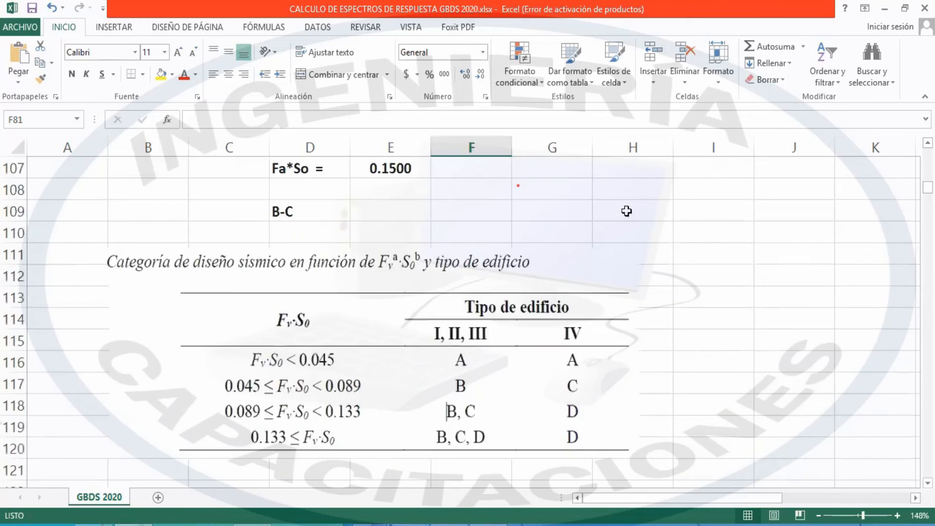
scroll(627, 211, "down", 10)
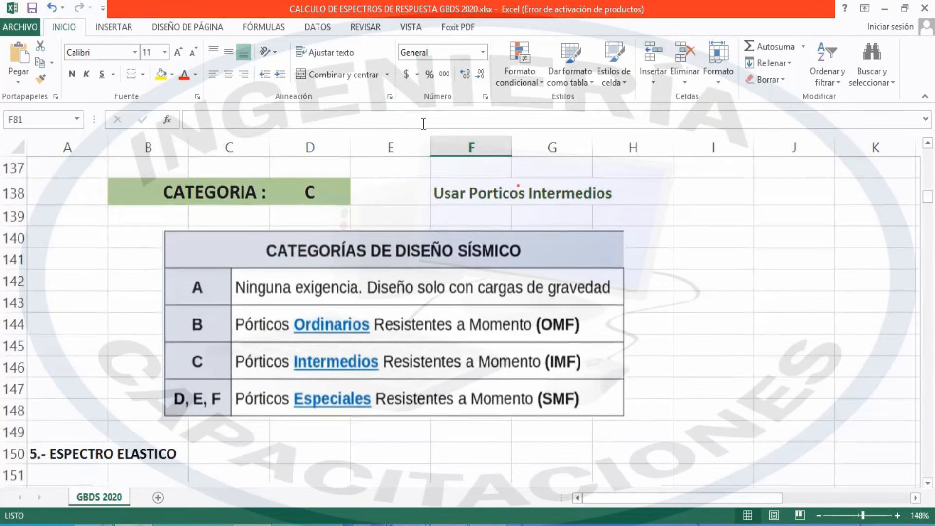
left_click_drag(270, 264, 483, 262)
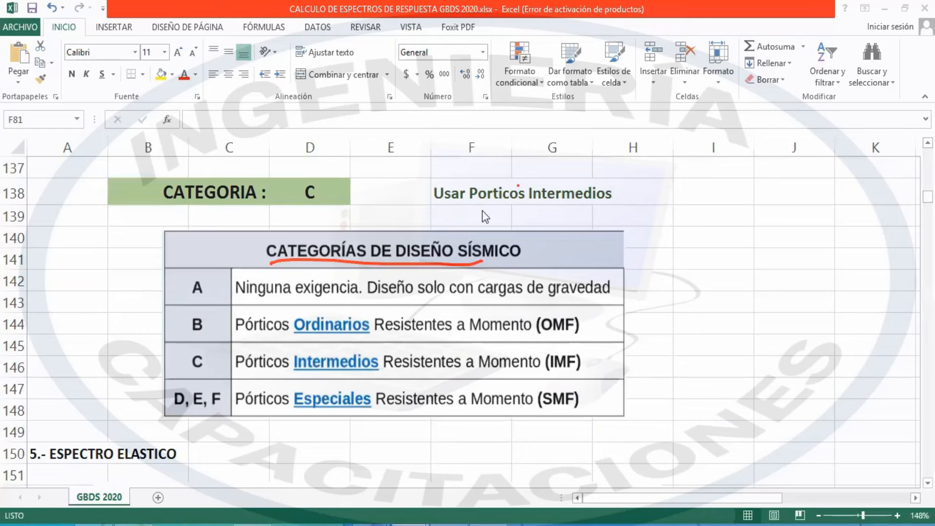
In the Fa·S0 seismic design category table, circle the Fa·S0 heading and draw a red arrow to the 0.133 to 0.200 row.
scroll(412, 194, "up", 8)
scroll(417, 195, "up", 3)
scroll(335, 287, "down", 1)
scroll(335, 288, "up", 5)
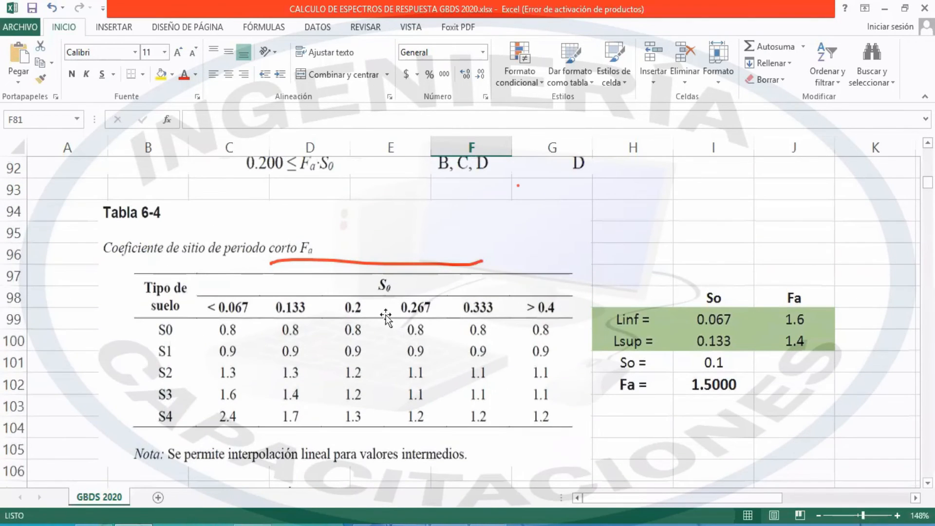
scroll(386, 271, "down", 5)
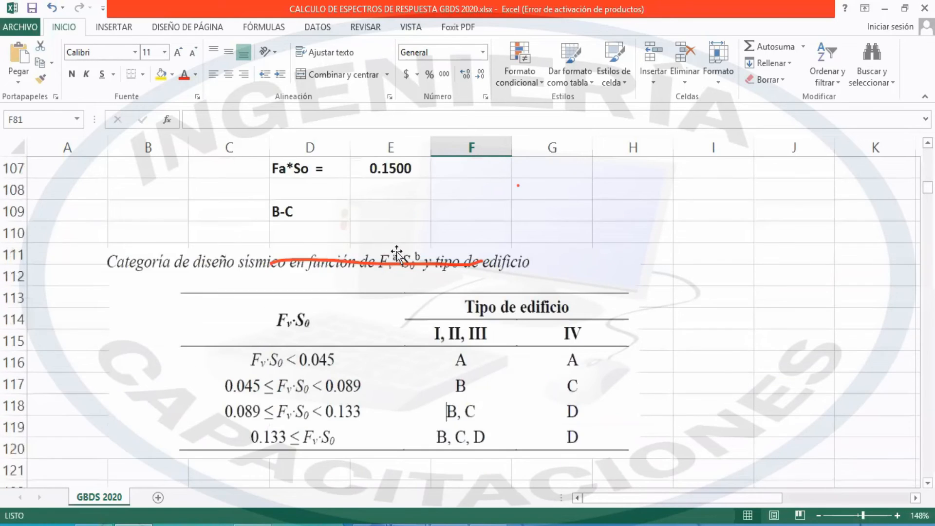
scroll(397, 253, "down", 1)
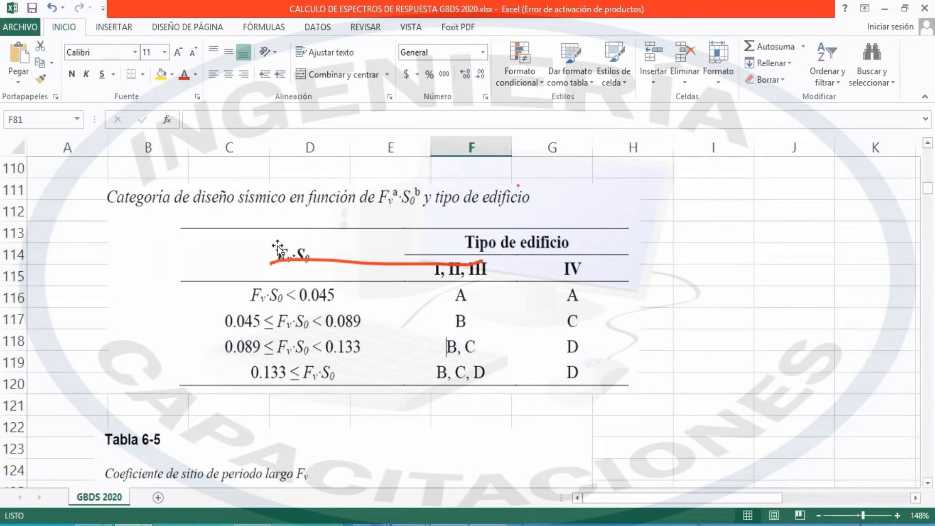
scroll(400, 241, "up", 11)
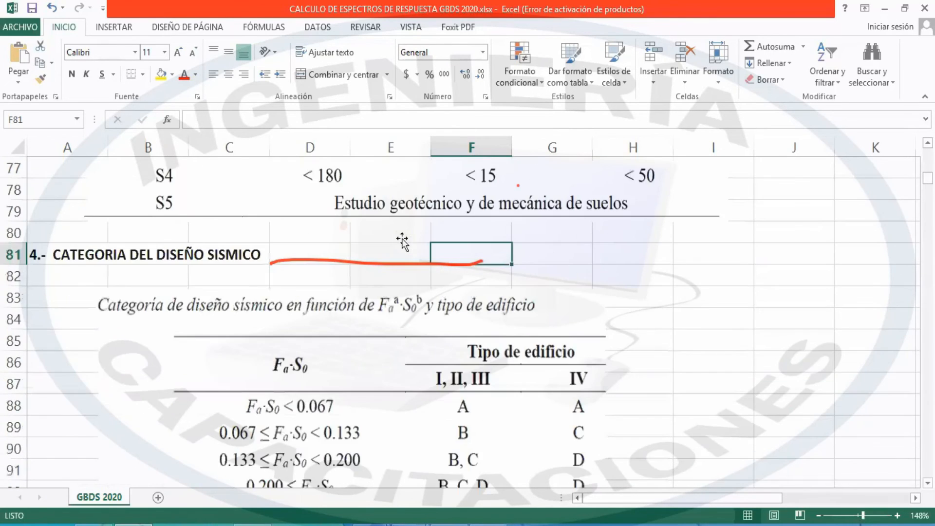
scroll(394, 254, "down", 1)
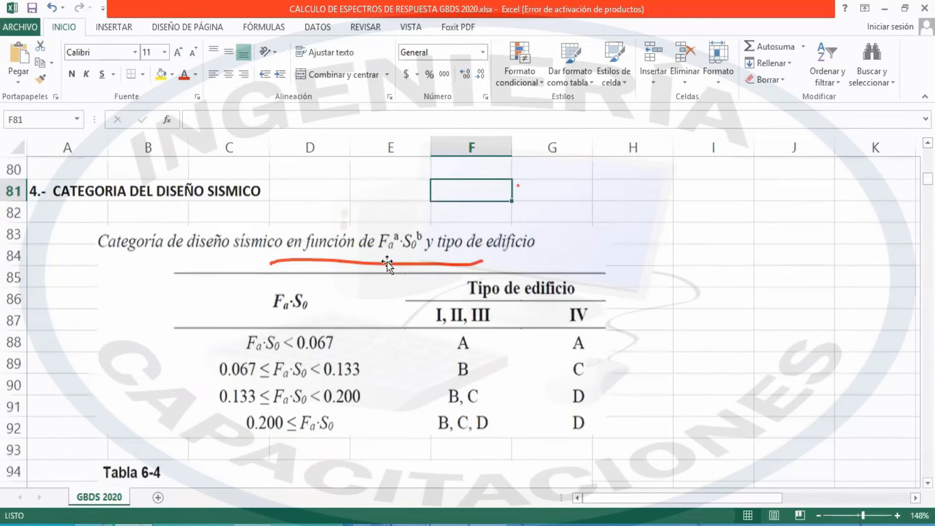
left_click(360, 135)
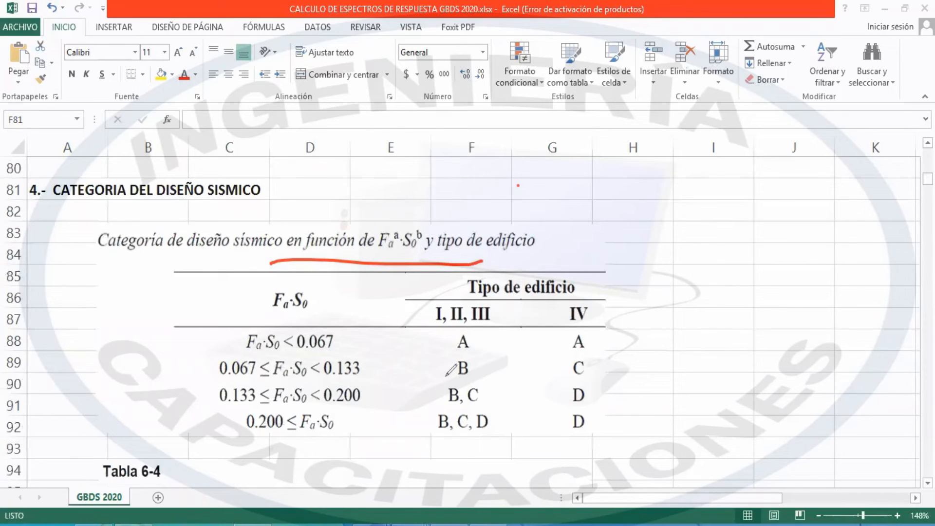
mouse_move(312, 287)
left_mouse_down()
mouse_move(290, 314)
mouse_move(325, 302)
left_mouse_up()
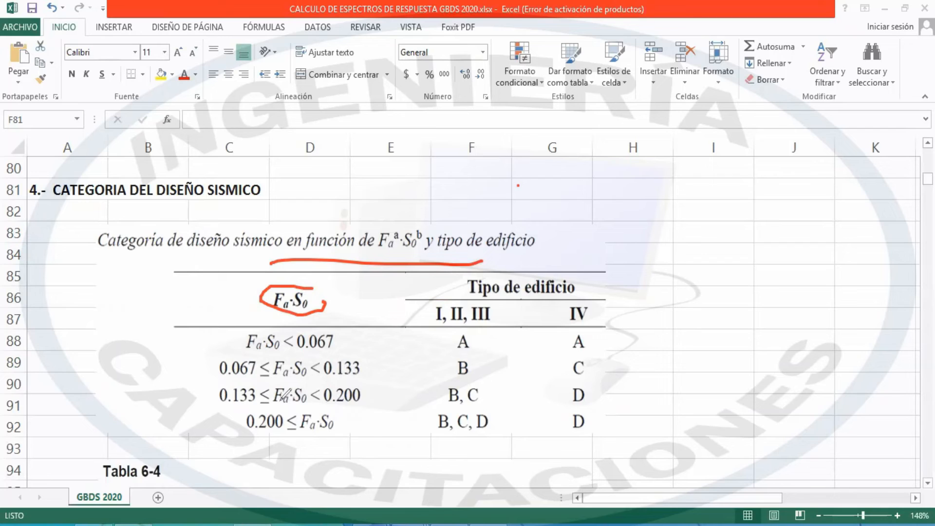
mouse_move(173, 396)
left_mouse_down()
mouse_move(213, 396)
mouse_move(205, 405)
left_mouse_up()
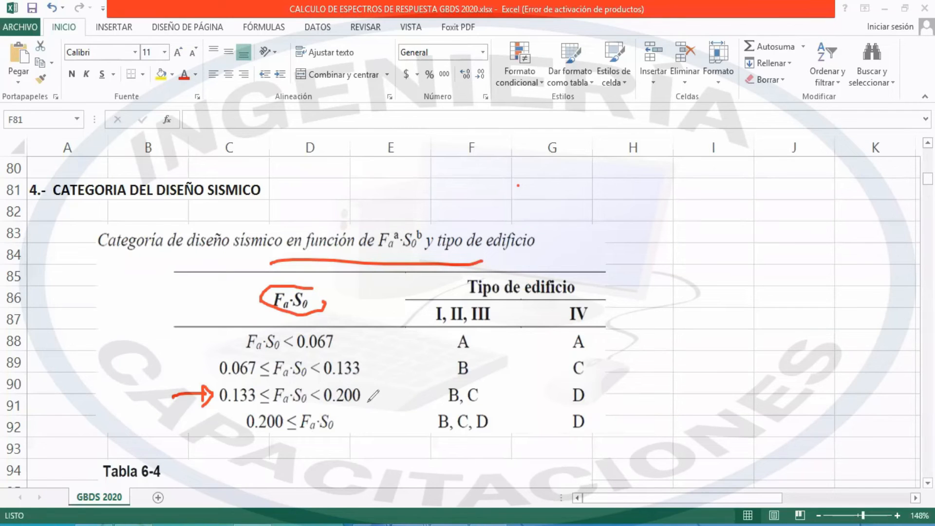
Frame the Tipo de edificio heading, underline category B, C for building types I, II, III, and clear the annotations.
mouse_move(429, 269)
left_mouse_down()
mouse_move(425, 291)
mouse_move(580, 298)
mouse_move(604, 270)
mouse_move(489, 249)
mouse_move(433, 255)
left_mouse_up()
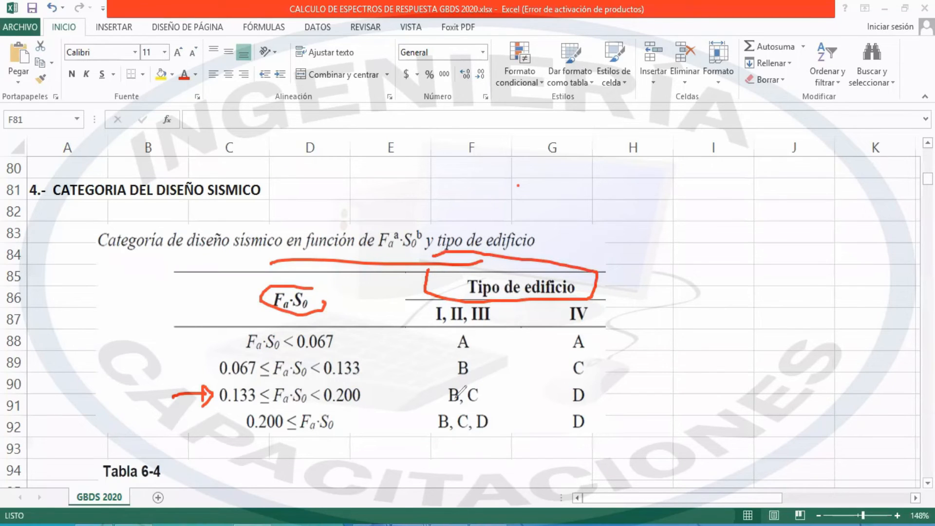
left_click_drag(448, 405, 479, 402)
left_click(443, 127)
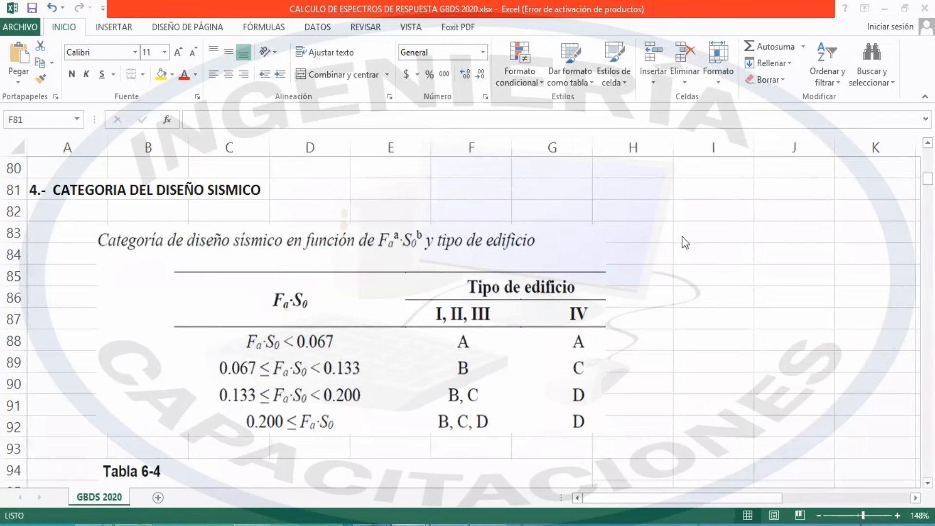
In Tabla 6-5 for Fv, circle S0 in red and draw an arrow between the 0.089 and 0.133 columns.
scroll(645, 270, "down", 7)
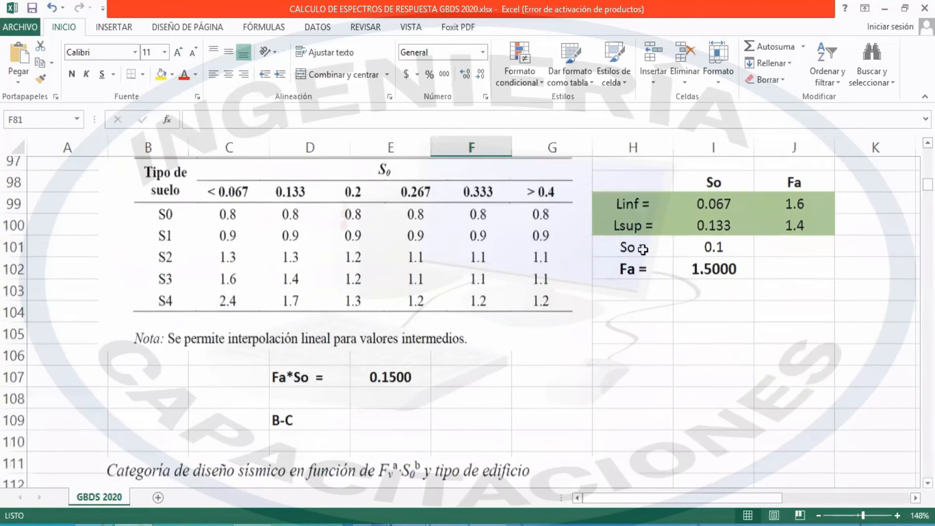
scroll(642, 250, "down", 3)
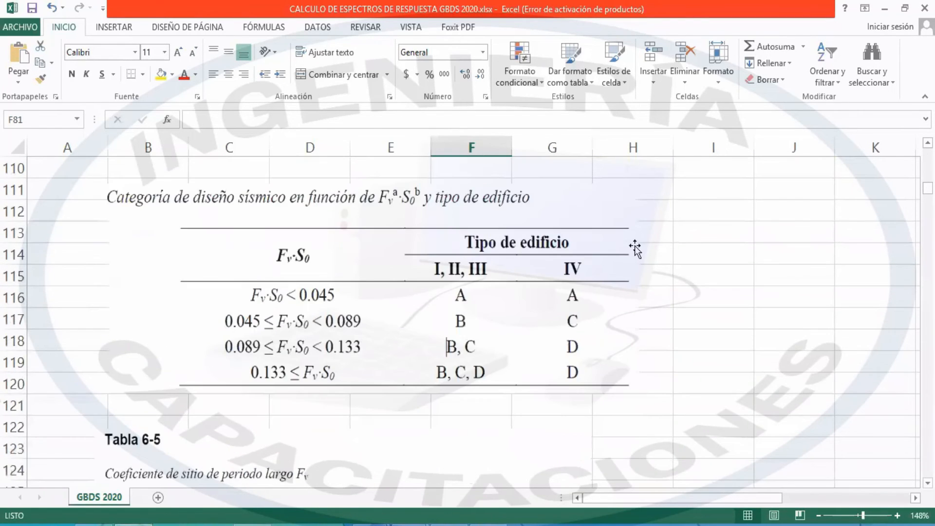
scroll(635, 248, "down", 3)
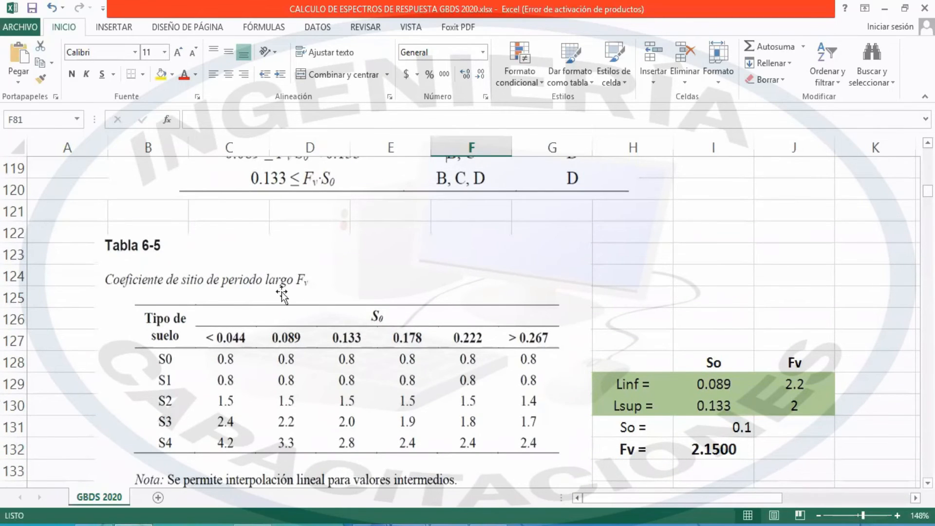
scroll(317, 278, "down", 1)
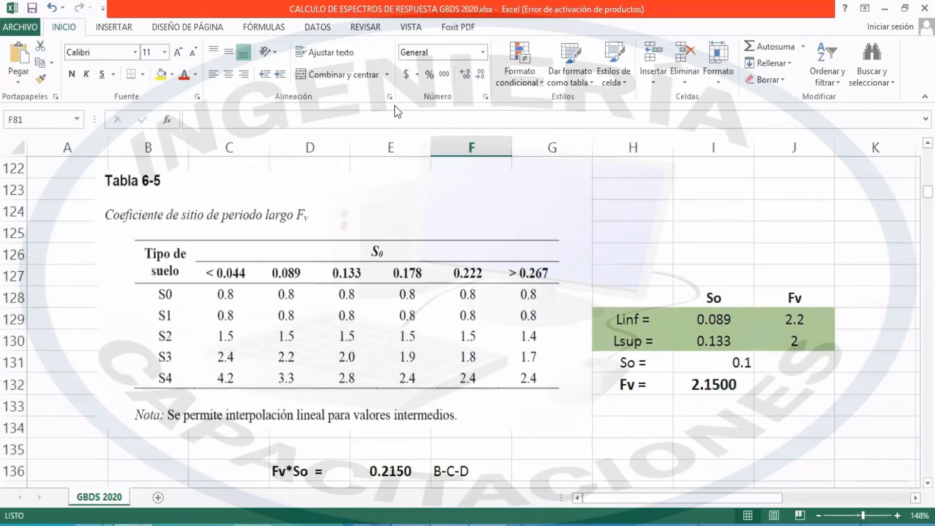
key("ctrl+2")
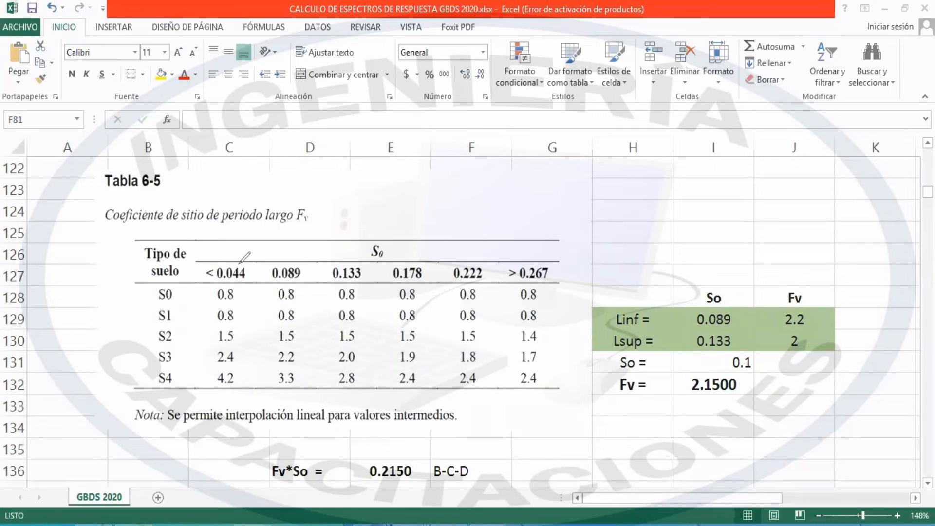
mouse_move(379, 240)
left_mouse_down()
mouse_move(387, 258)
mouse_move(388, 245)
left_mouse_up()
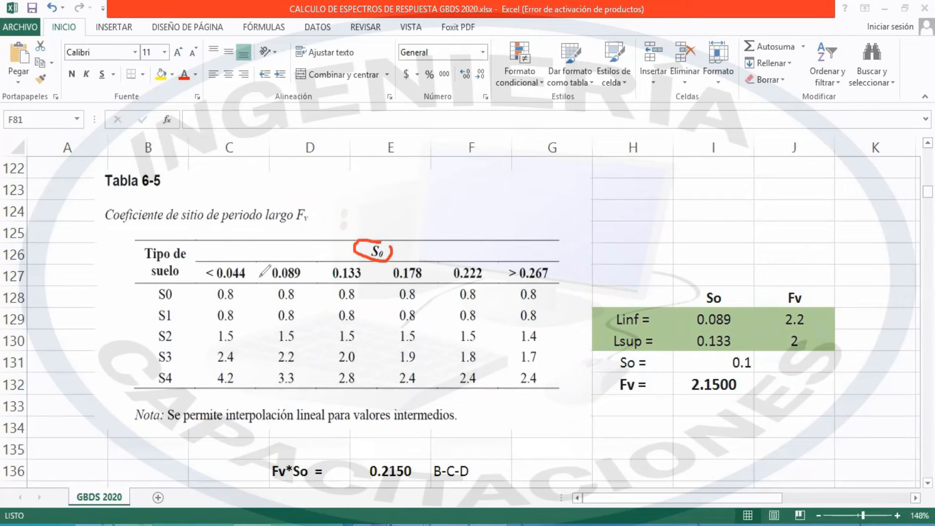
mouse_move(317, 236)
left_mouse_down()
mouse_move(315, 261)
mouse_move(321, 253)
left_mouse_up()
Underline the S3 row and circle its 2.2 and 2.0 values, frame the calculated Fv result, and clear the annotations.
mouse_move(158, 366)
left_mouse_down()
mouse_move(336, 369)
mouse_move(370, 349)
mouse_move(289, 343)
mouse_move(267, 356)
left_mouse_up()
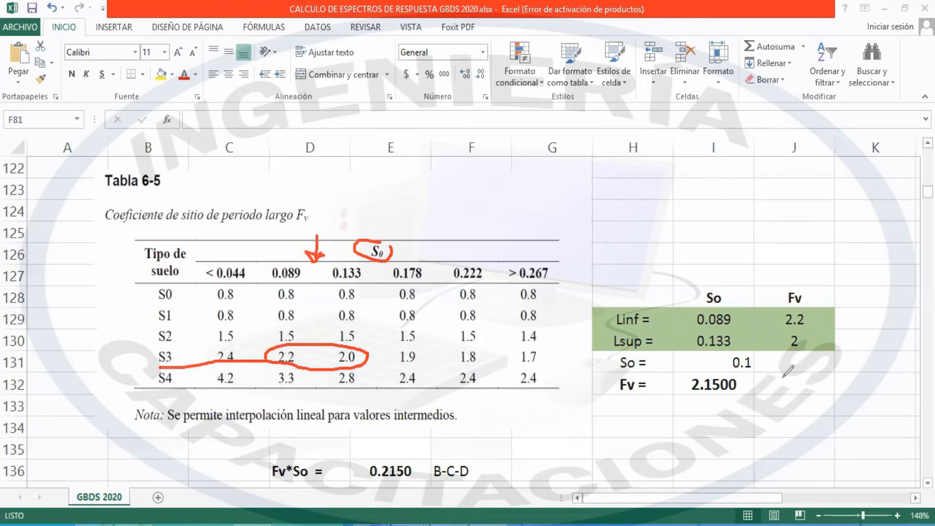
mouse_move(742, 388)
left_mouse_down()
mouse_move(714, 374)
mouse_move(615, 378)
mouse_move(633, 397)
mouse_move(779, 408)
left_mouse_up()
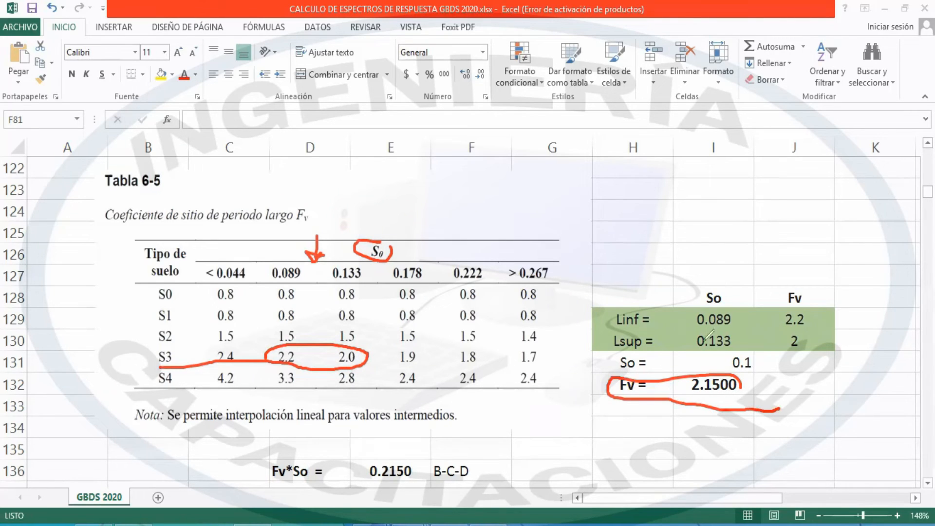
left_click(475, 125)
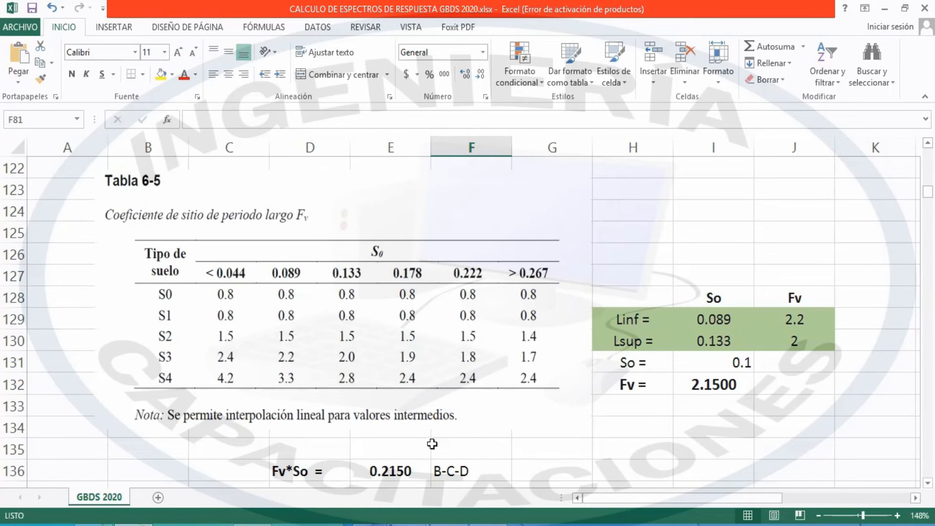
In the Fv·S0 seismic design category table, circle the range 0.133 ≤ Fv·S0 and underline the Tipo de edificio heading in red.
scroll(434, 438, "up", 3)
scroll(432, 431, "up", 3)
scroll(429, 426, "down", 2)
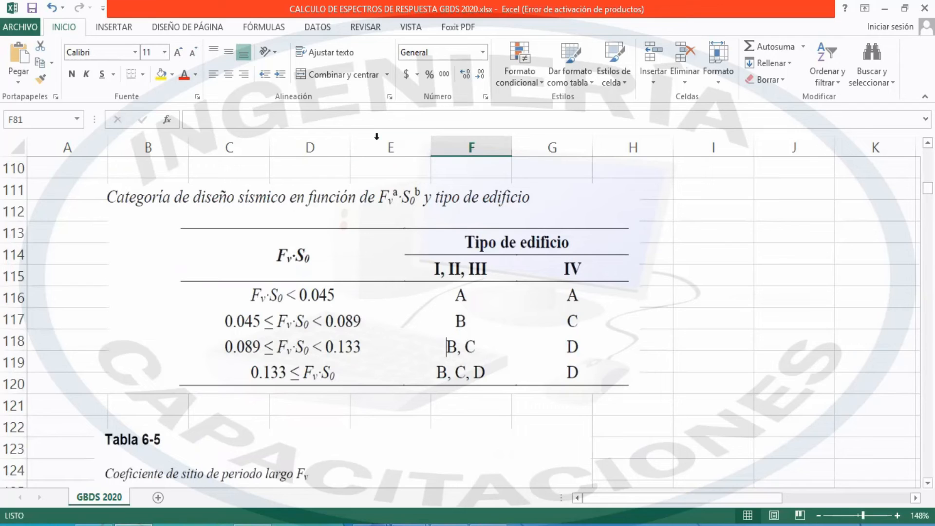
mouse_move(362, 358)
left_mouse_down()
mouse_move(263, 358)
mouse_move(248, 383)
mouse_move(318, 389)
mouse_move(360, 373)
mouse_move(361, 358)
left_mouse_up()
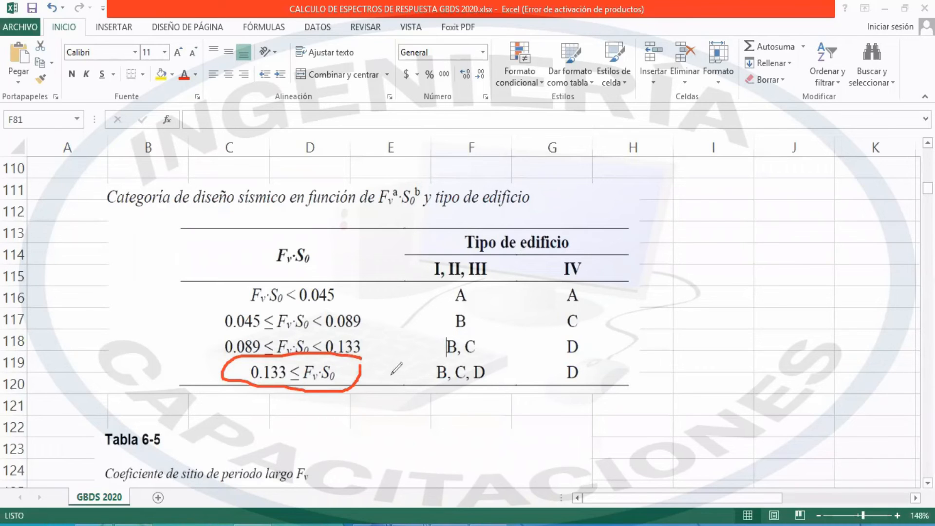
left_click_drag(452, 256, 571, 248)
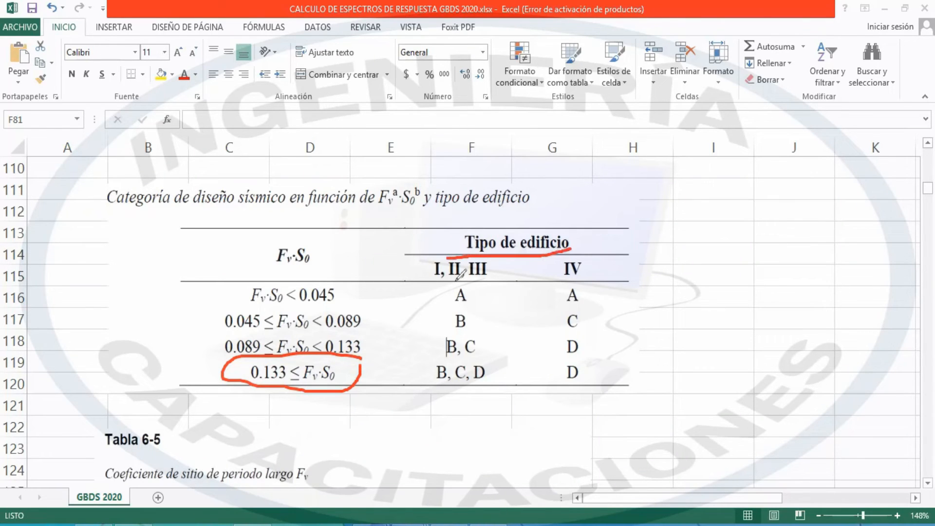
Circle B, C, D for building types I, II, III and handwrite FaS0 → B, C and FvS0 → B, C, D beside the table.
mouse_move(496, 361)
left_mouse_down()
mouse_move(463, 355)
mouse_move(441, 382)
mouse_move(498, 381)
mouse_move(502, 366)
left_mouse_up()
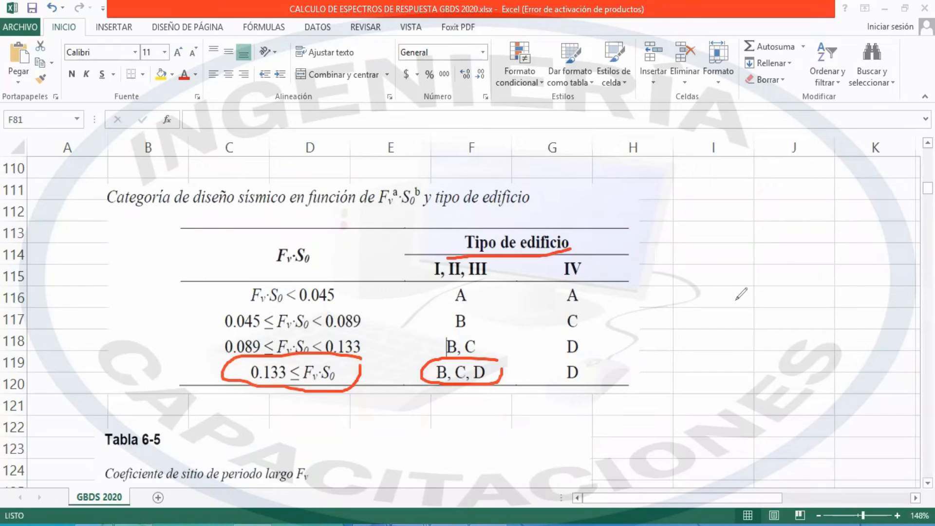
mouse_move(704, 260)
left_mouse_down()
mouse_move(697, 240)
mouse_move(692, 292)
mouse_move(702, 265)
mouse_move(701, 274)
mouse_move(725, 279)
mouse_move(772, 269)
mouse_move(772, 281)
left_mouse_up()
left_click_drag(454, 285, 475, 273)
mouse_move(802, 282)
left_mouse_down()
mouse_move(801, 253)
mouse_move(819, 266)
mouse_move(804, 285)
mouse_move(823, 287)
left_mouse_up()
left_click_drag(842, 251, 860, 280)
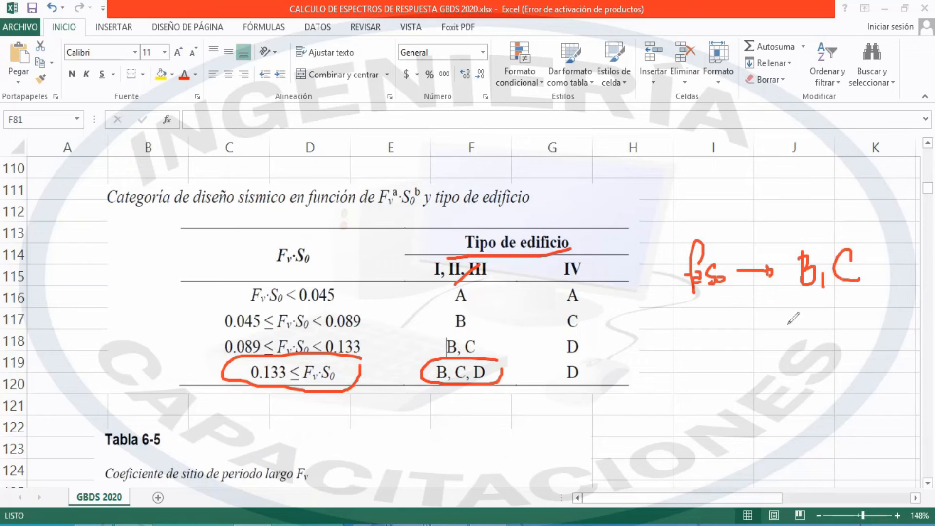
left_click_drag(687, 342, 683, 389)
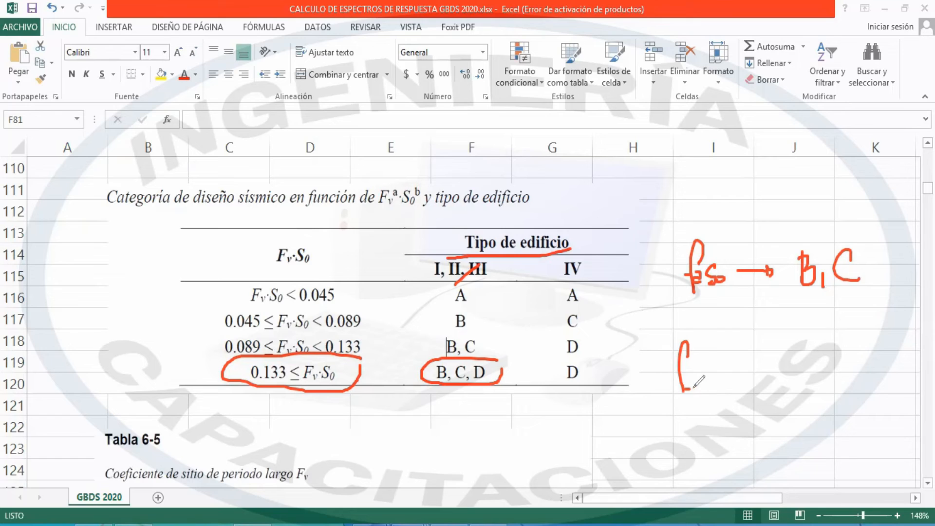
mouse_move(673, 389)
left_mouse_down()
mouse_move(738, 388)
mouse_move(765, 370)
mouse_move(784, 379)
mouse_move(796, 367)
mouse_move(785, 378)
mouse_move(812, 371)
mouse_move(822, 358)
mouse_move(816, 381)
mouse_move(880, 380)
mouse_move(881, 389)
left_mouse_up()
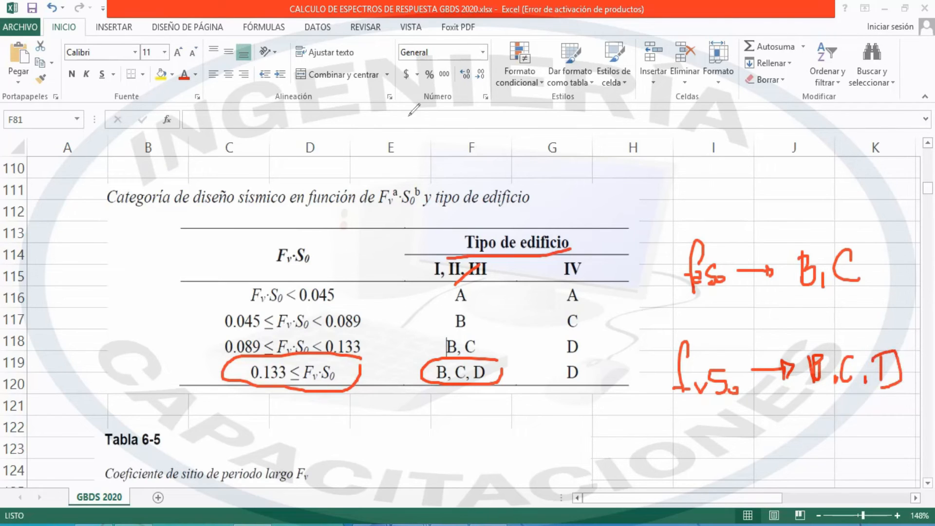
Mark the handwritten category notes with arrows and a brace, and circle and tick category D for building type IV in the last row.
mouse_move(802, 170)
left_mouse_down()
mouse_move(821, 197)
mouse_move(817, 224)
left_mouse_up()
left_click_drag(831, 188, 816, 223)
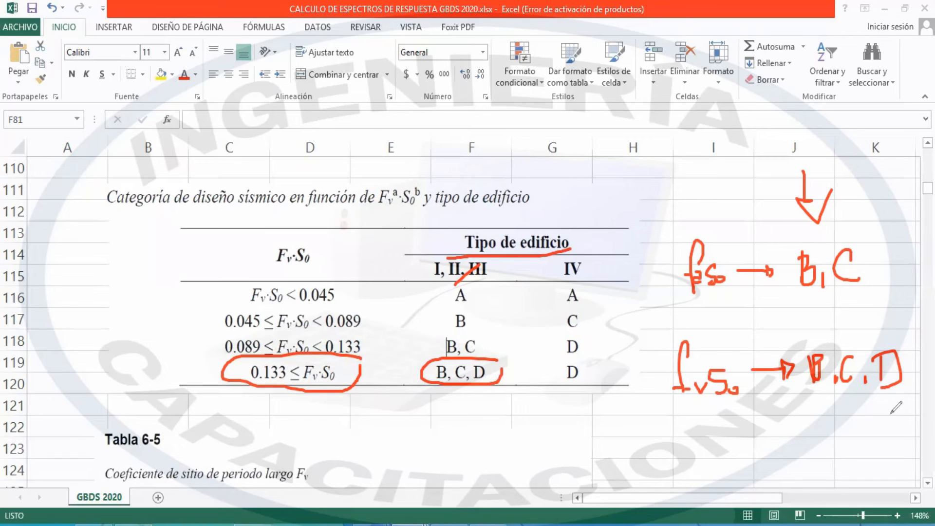
mouse_move(705, 412)
left_mouse_down()
mouse_move(876, 420)
mouse_move(912, 403)
left_mouse_up()
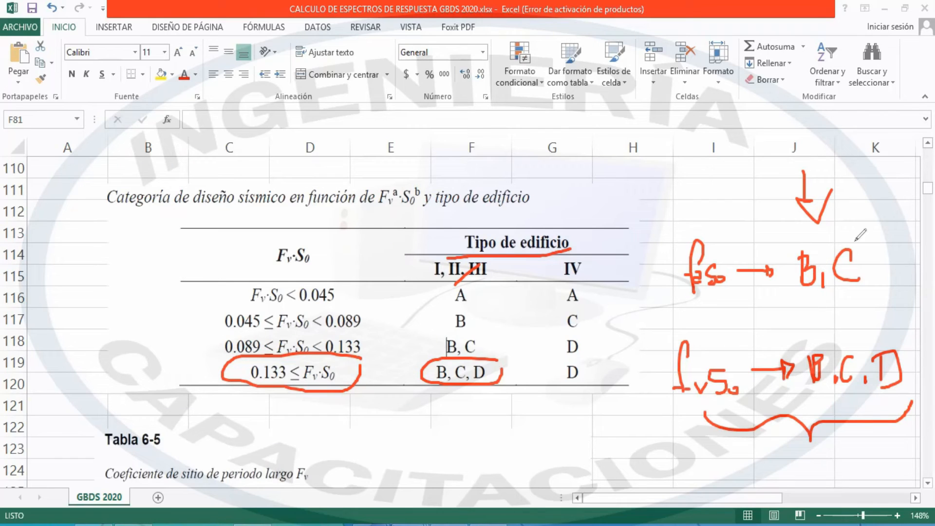
left_click_drag(804, 197, 834, 189)
left_click_drag(591, 362, 589, 386)
left_click_drag(609, 369, 679, 322)
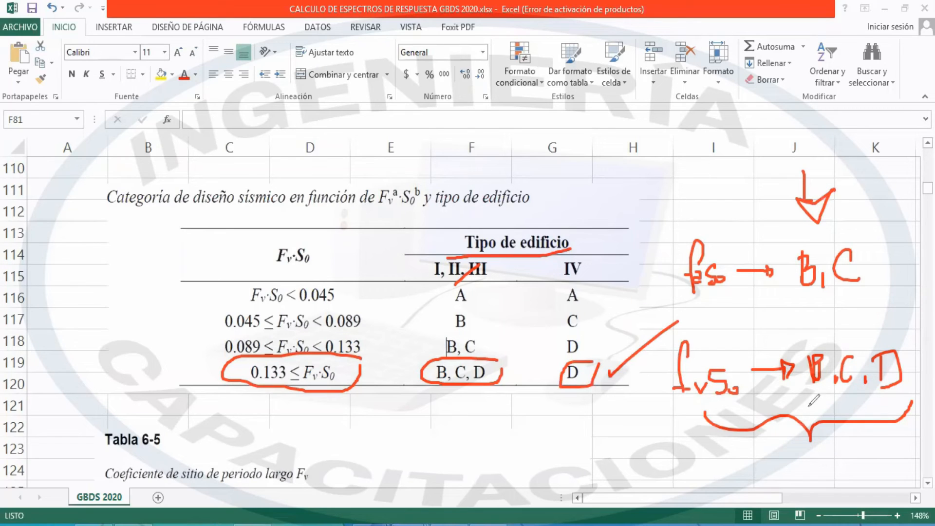
mouse_move(849, 437)
left_mouse_down()
mouse_move(853, 468)
mouse_move(855, 454)
left_mouse_up()
mouse_move(655, 453)
left_mouse_down()
mouse_move(694, 423)
mouse_move(684, 431)
left_mouse_up()
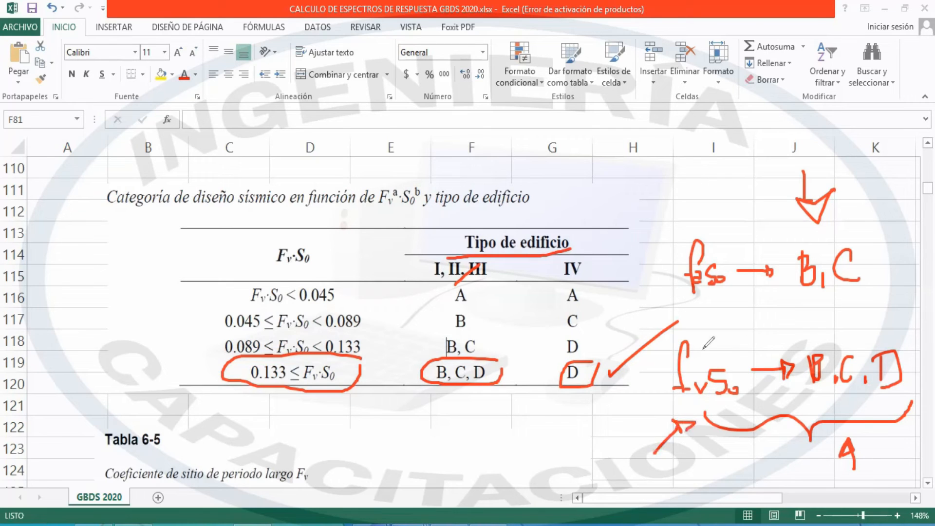
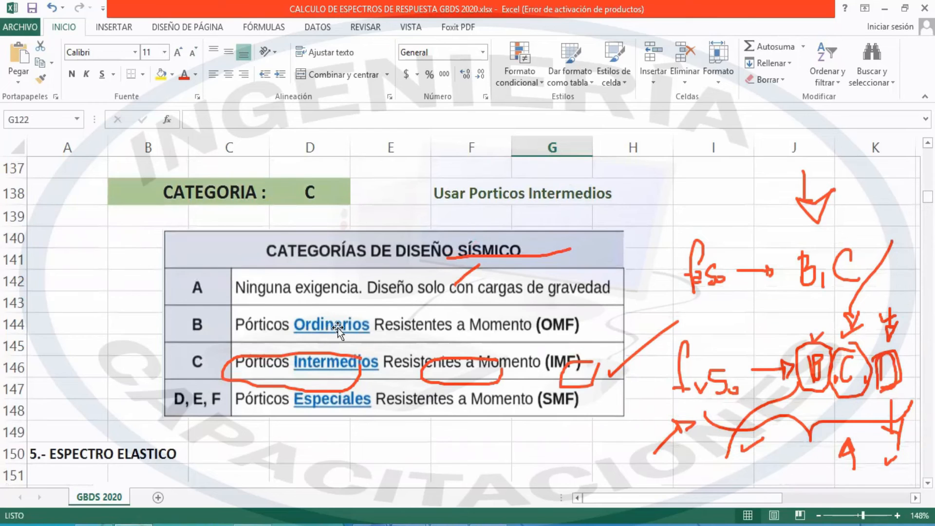
Draw another arrowhead above the handwritten category B of the FvS0 note and clear all annotations.
scroll(442, 303, "up", 8)
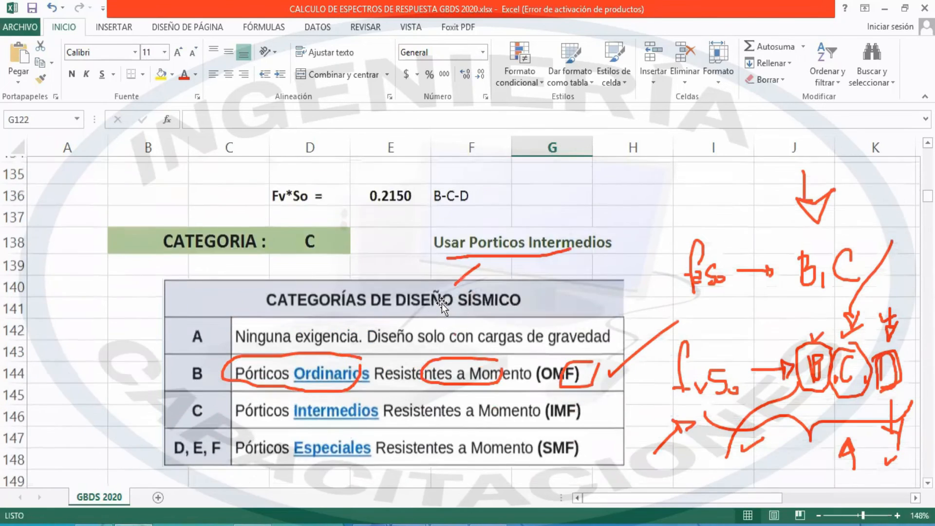
scroll(452, 283, "up", 3)
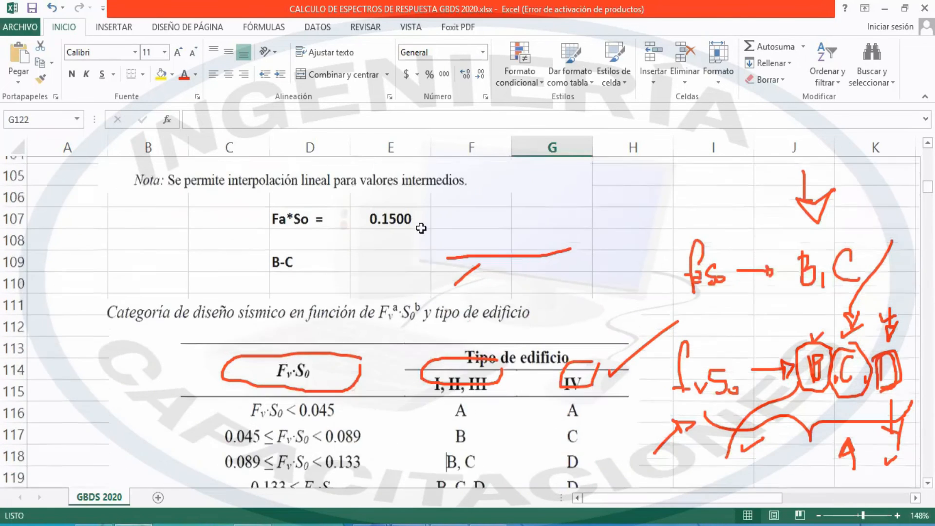
left_click(418, 92)
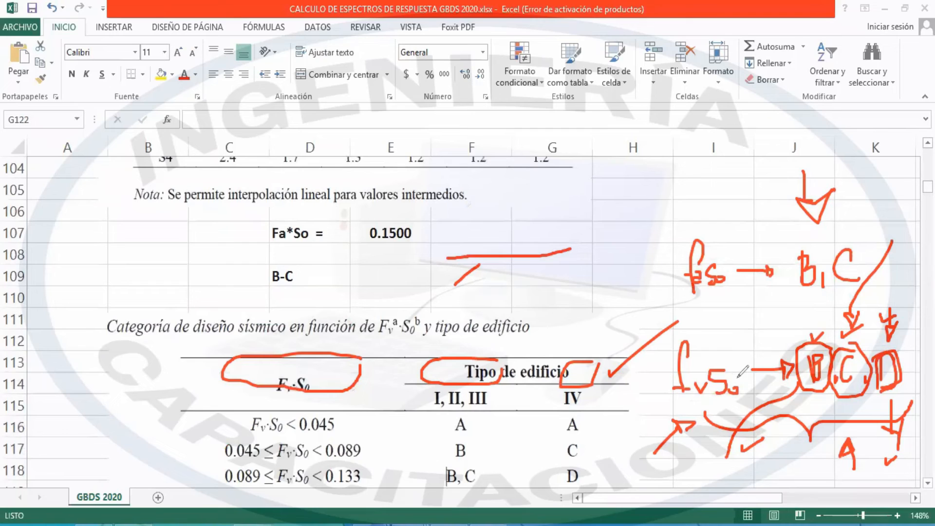
left_click_drag(803, 327, 822, 326)
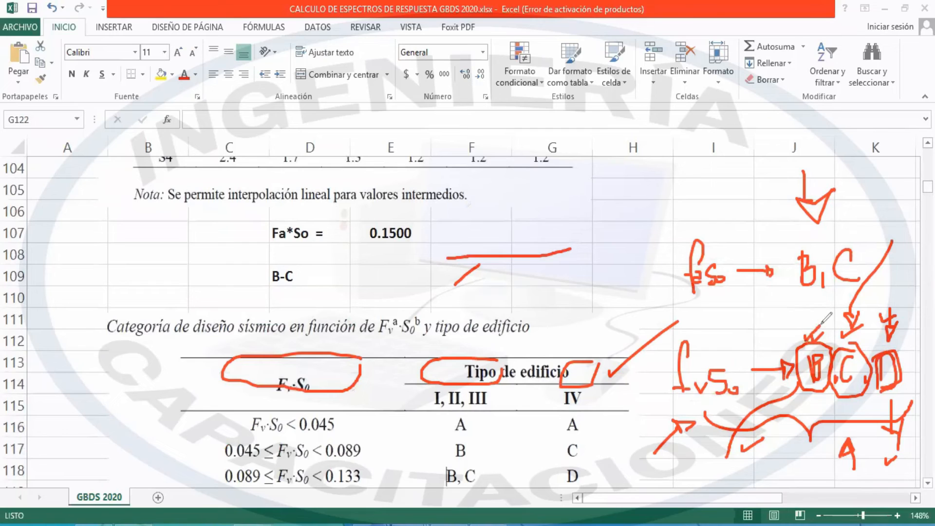
left_click(588, 102)
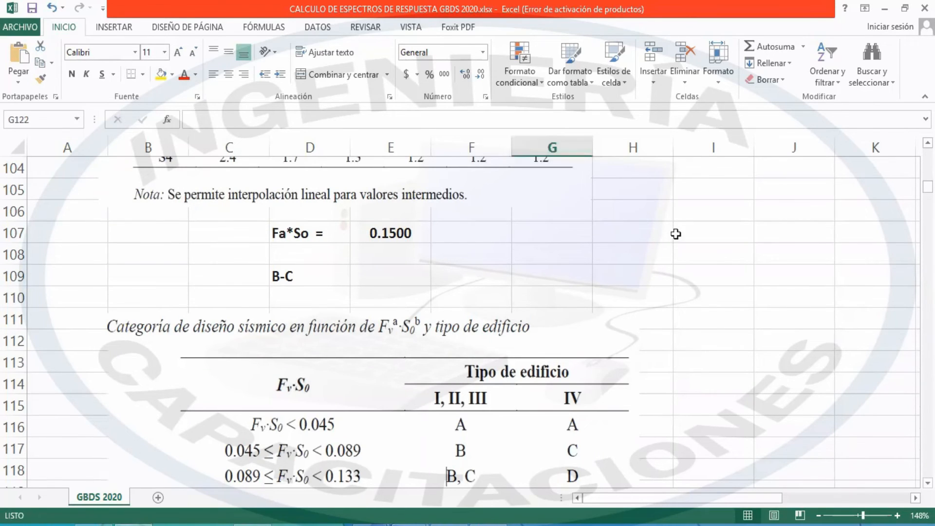
Beside the Fv·S0 table, handwrite a red R with three arrows branching out from it.
scroll(674, 232, "down", 4)
left_click(423, 100)
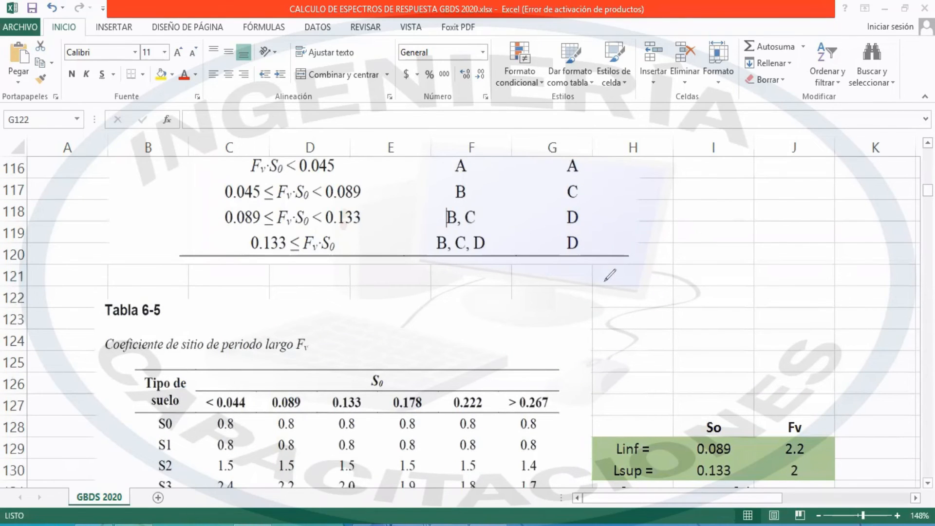
mouse_move(703, 183)
left_mouse_down()
mouse_move(702, 218)
mouse_move(698, 202)
mouse_move(733, 220)
mouse_move(778, 169)
mouse_move(799, 184)
left_mouse_up()
mouse_move(747, 196)
left_mouse_down()
mouse_move(783, 200)
mouse_move(770, 210)
mouse_move(781, 209)
mouse_move(782, 251)
left_mouse_up()
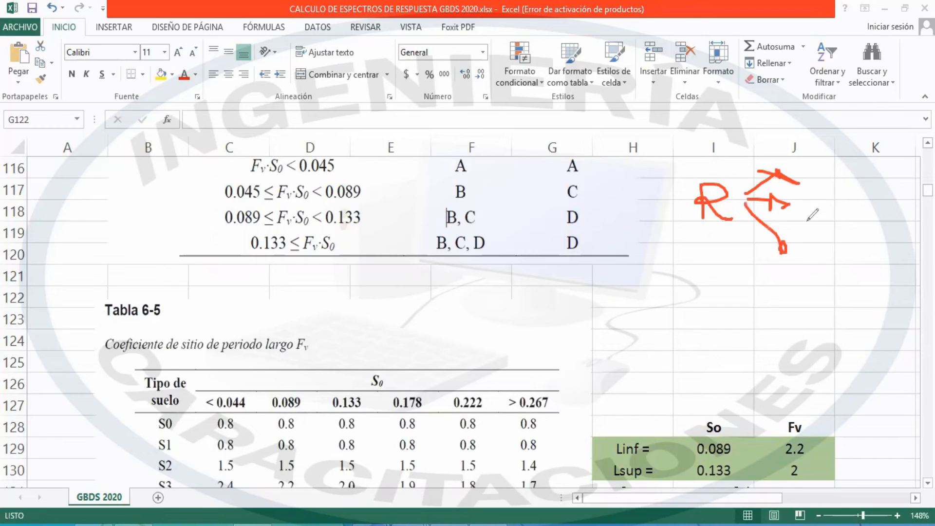
mouse_move(776, 164)
left_mouse_down()
mouse_move(787, 175)
mouse_move(810, 165)
left_mouse_up()
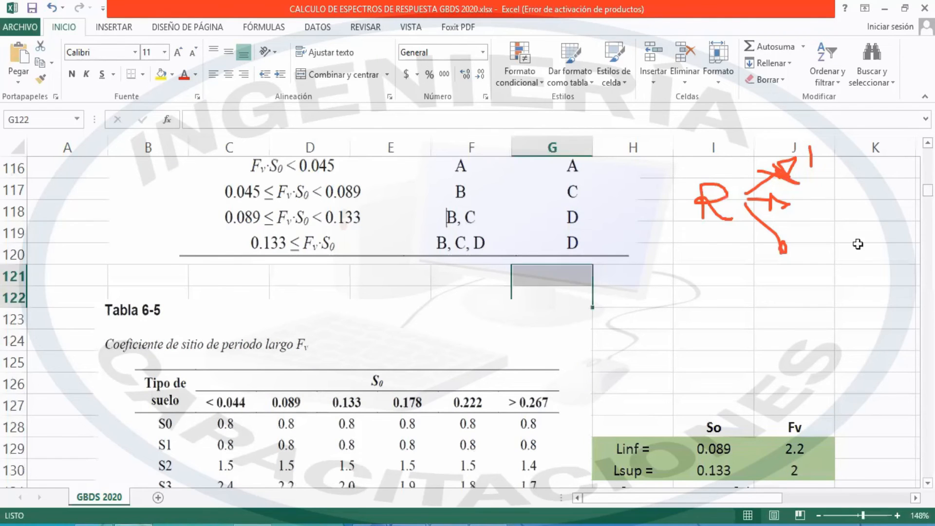
In the R0 and Cd0 table, underline Pórticos Ordinarios and Pórticos Especiales, circle their R0 values 3 and 7, and clear the annotations.
scroll(828, 215, "down", 4)
scroll(824, 211, "down", 15)
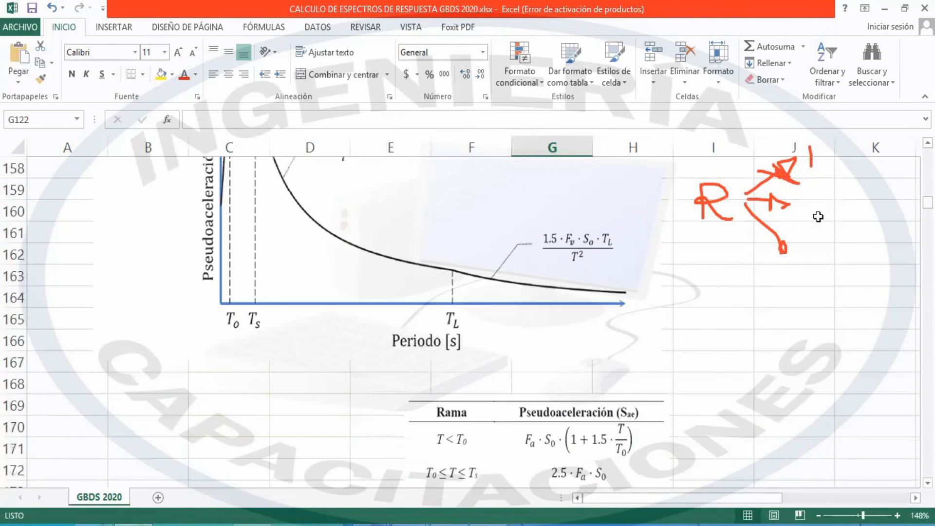
scroll(818, 217, "down", 16)
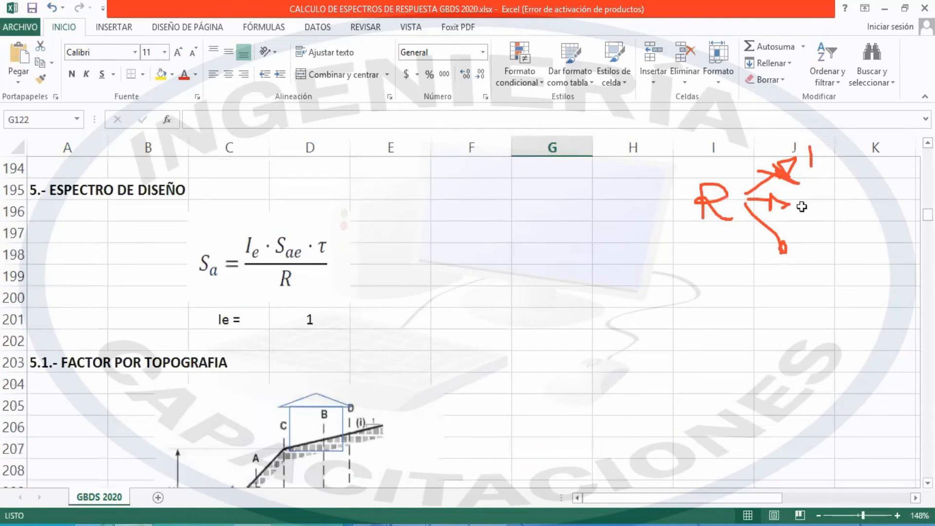
scroll(628, 210, "down", 5)
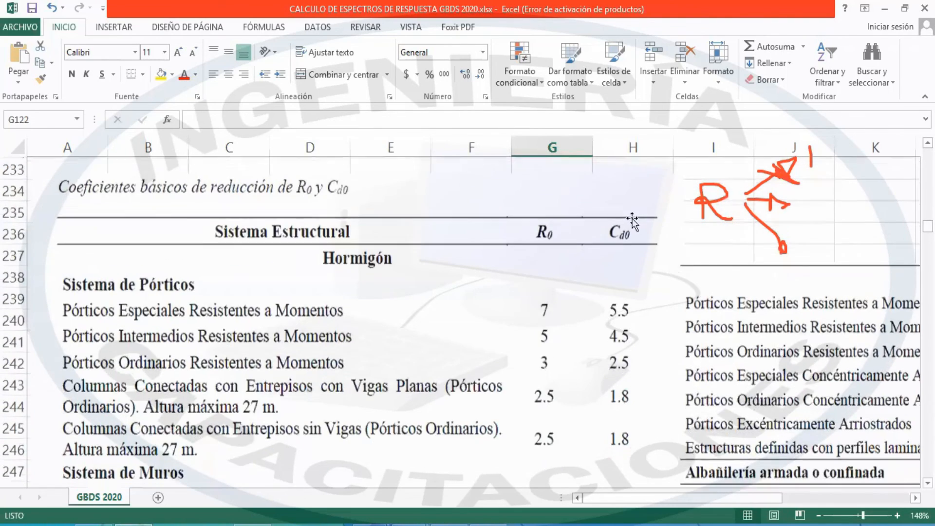
scroll(609, 217, "down", 1)
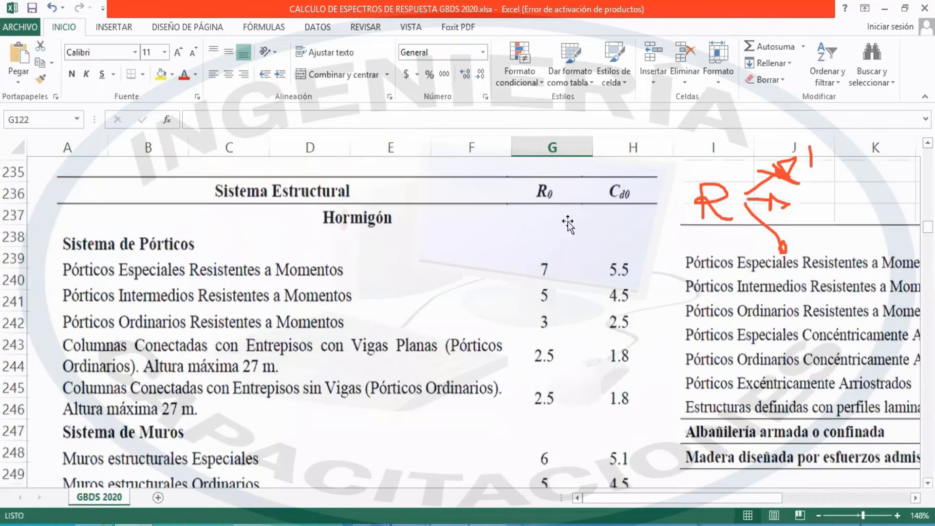
left_click(446, 126)
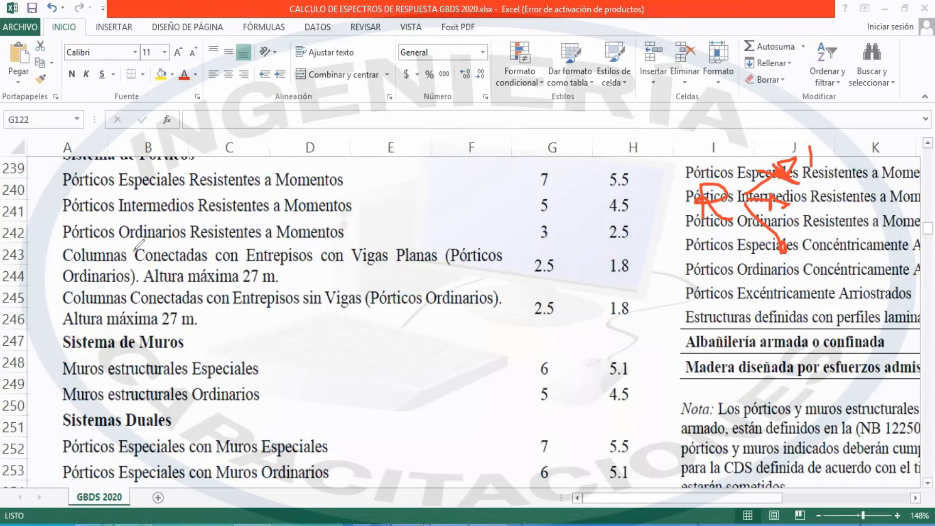
mouse_move(62, 242)
left_mouse_down()
mouse_move(385, 248)
mouse_move(418, 240)
left_mouse_up()
mouse_move(556, 225)
left_mouse_down()
mouse_move(529, 228)
mouse_move(565, 229)
mouse_move(556, 222)
left_mouse_up()
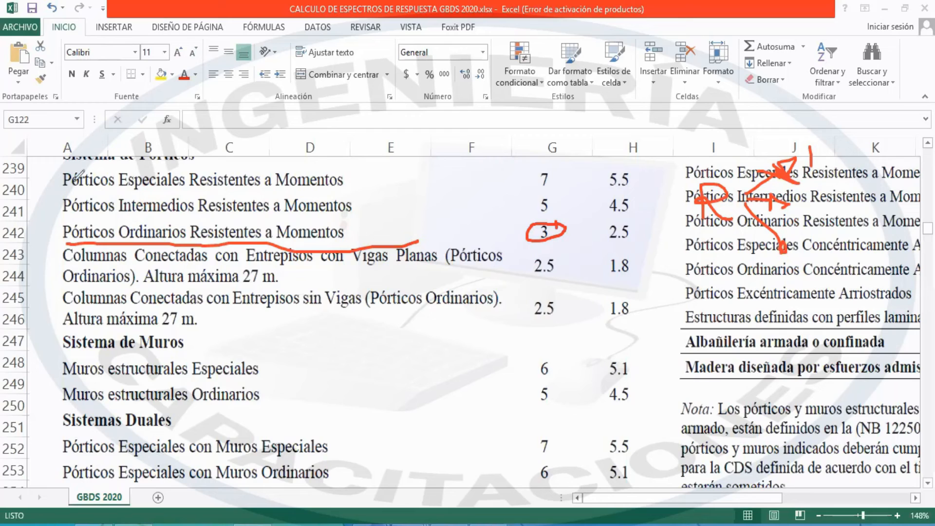
mouse_move(61, 189)
left_mouse_down()
mouse_move(306, 189)
mouse_move(423, 168)
mouse_move(408, 179)
left_mouse_up()
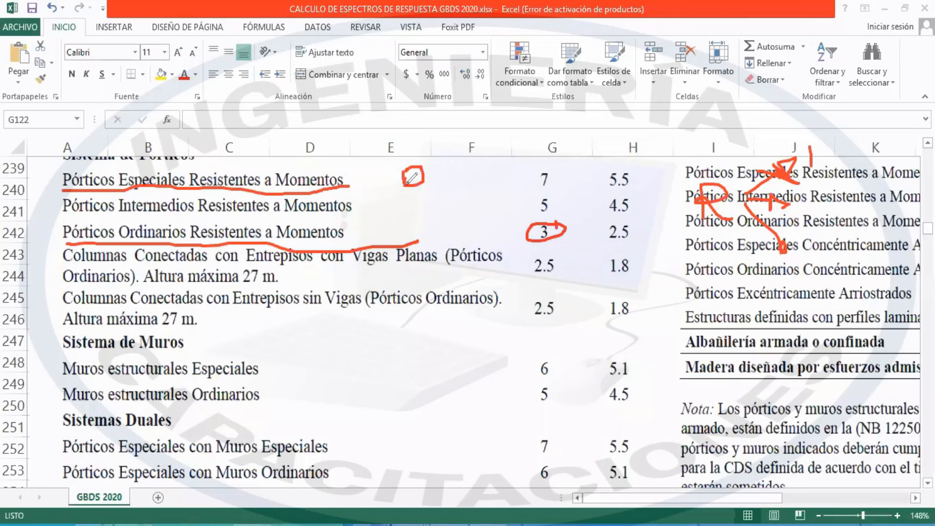
mouse_move(551, 158)
left_mouse_down()
mouse_move(542, 159)
mouse_move(560, 184)
mouse_move(549, 157)
left_mouse_up()
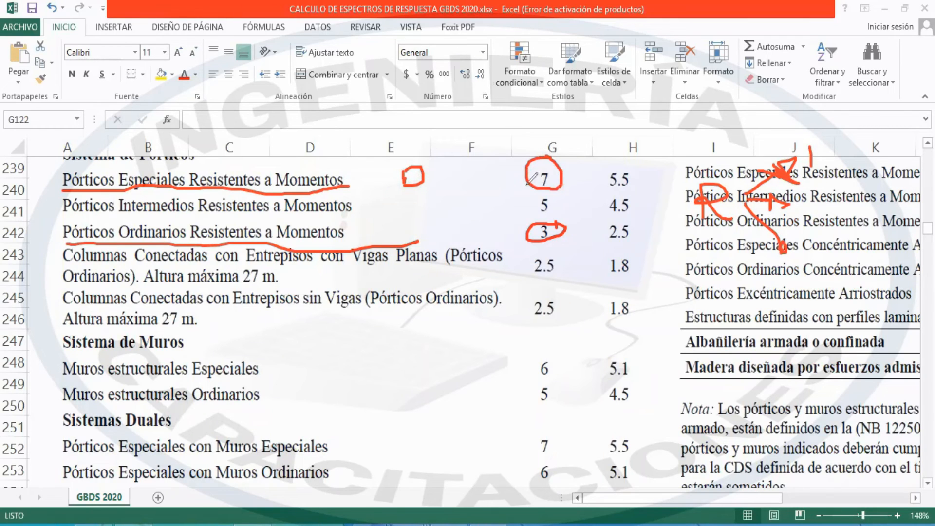
key("e")
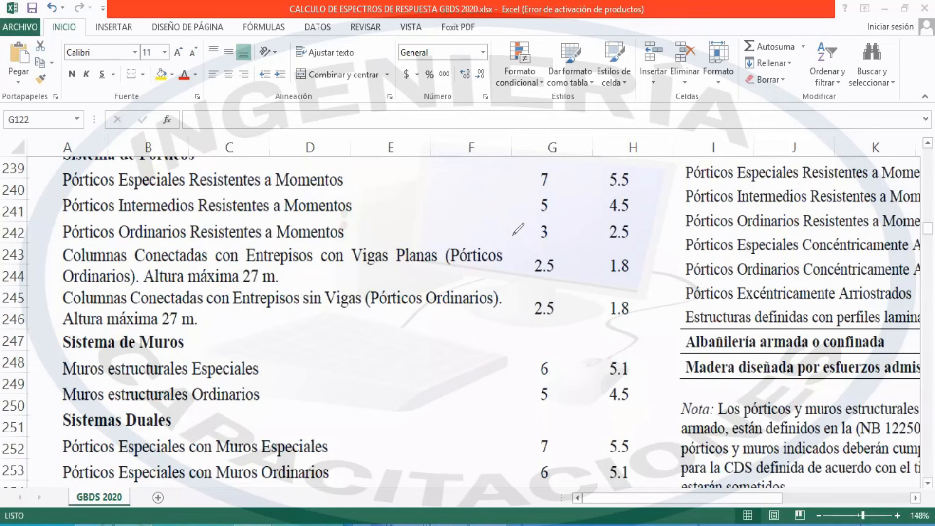
Mark the Ordinarios and Especiales frame rows and their R0 values again, sketch a response spectrum curve below, and clear the annotations.
left_click_drag(78, 245, 332, 245)
mouse_move(550, 223)
left_mouse_down()
mouse_move(546, 237)
mouse_move(558, 223)
mouse_move(560, 238)
left_mouse_up()
mouse_move(322, 437)
left_mouse_down()
mouse_move(362, 343)
mouse_move(418, 353)
mouse_move(530, 437)
left_mouse_up()
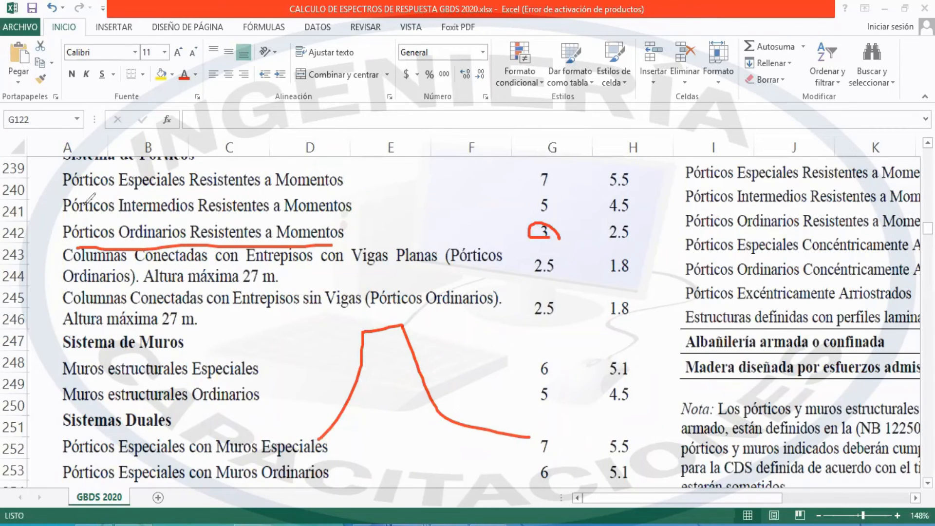
left_click_drag(73, 193, 364, 188)
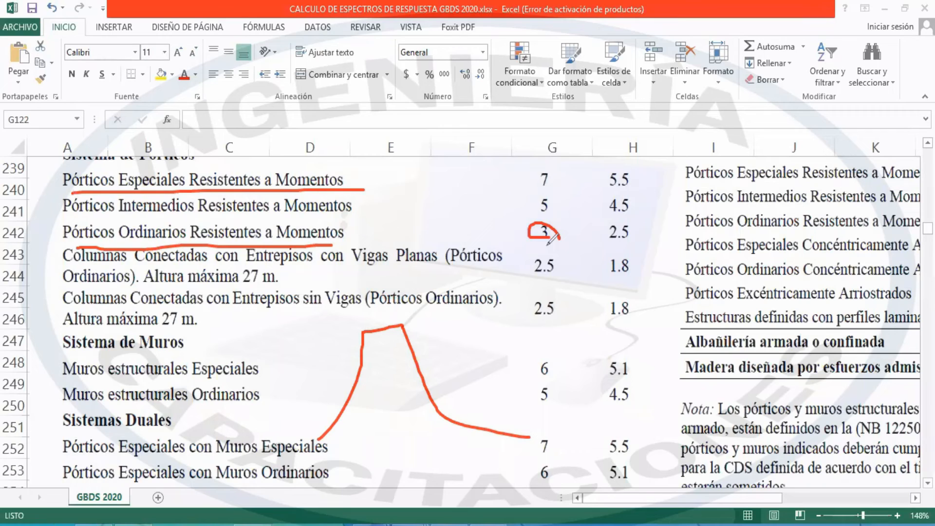
mouse_move(540, 221)
left_mouse_down()
mouse_move(548, 228)
mouse_move(535, 233)
left_mouse_up()
mouse_move(559, 169)
left_mouse_down()
mouse_move(560, 184)
mouse_move(563, 171)
left_mouse_up()
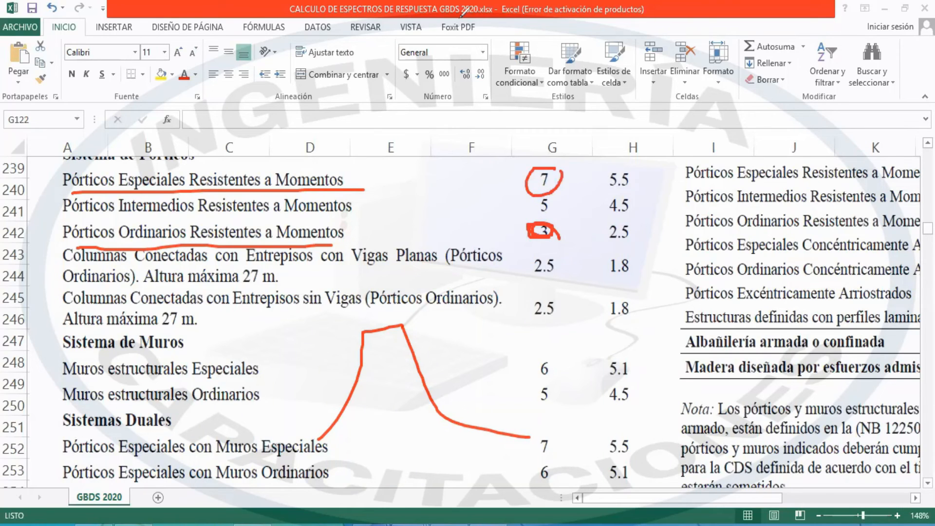
key("e")
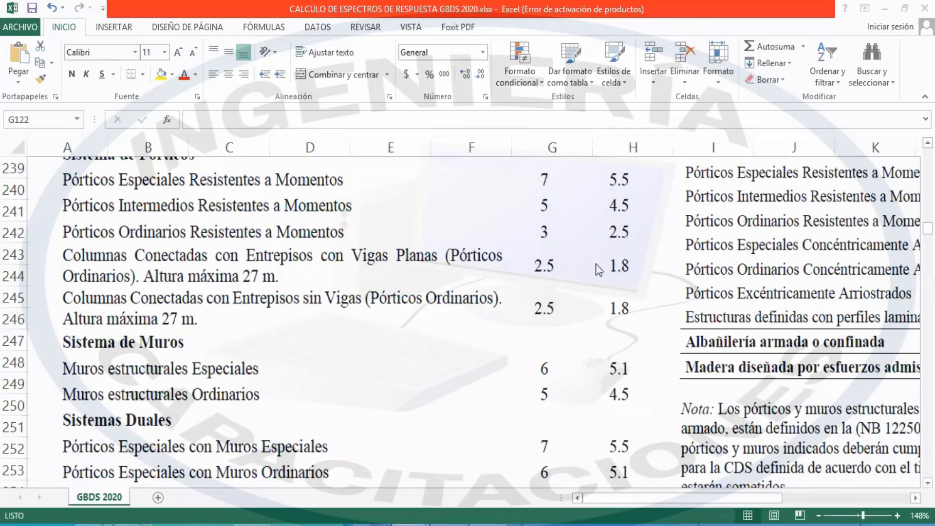
Review the worksheet from the R0 table back through the elastic spectrum to the Fv coefficients and the seismic design categories.
scroll(604, 209, "up", 10)
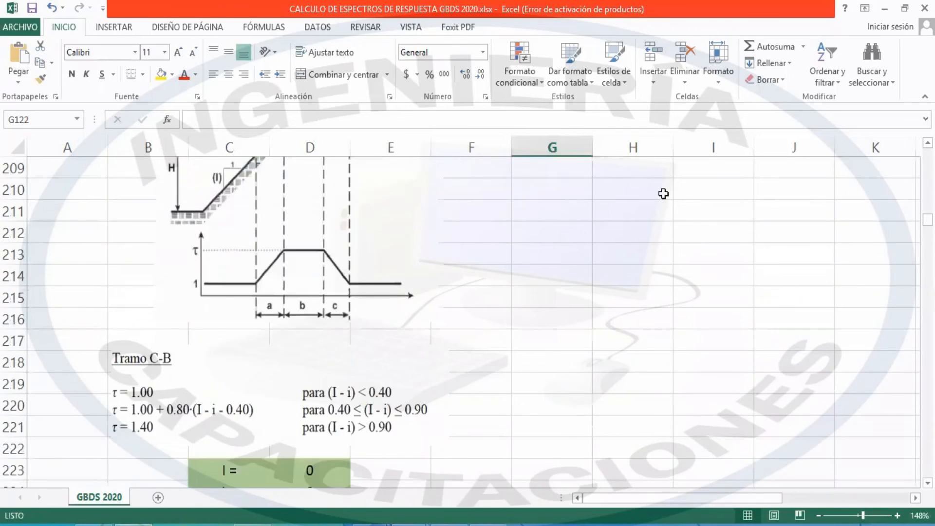
scroll(663, 194, "up", 3)
scroll(661, 195, "up", 8)
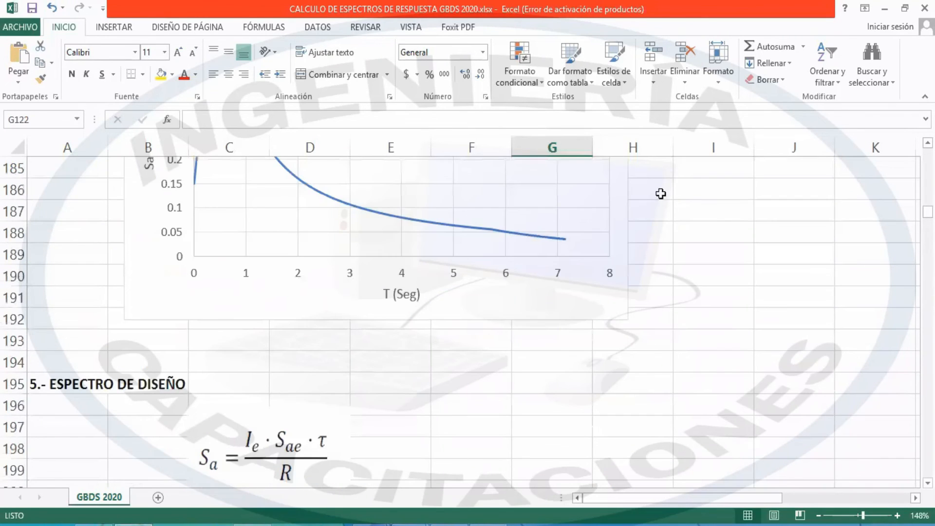
scroll(731, 232, "up", 3)
left_click(731, 232)
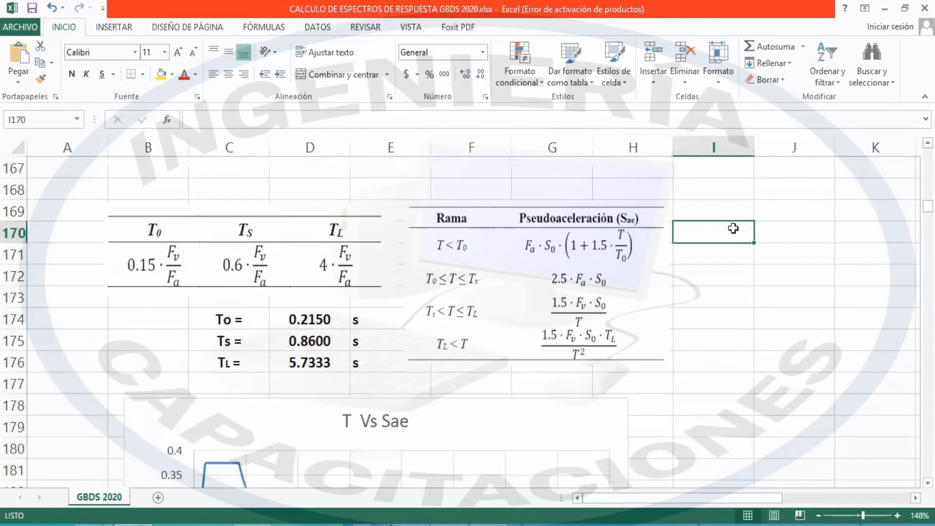
scroll(729, 227, "up", 7)
scroll(729, 227, "up", 6)
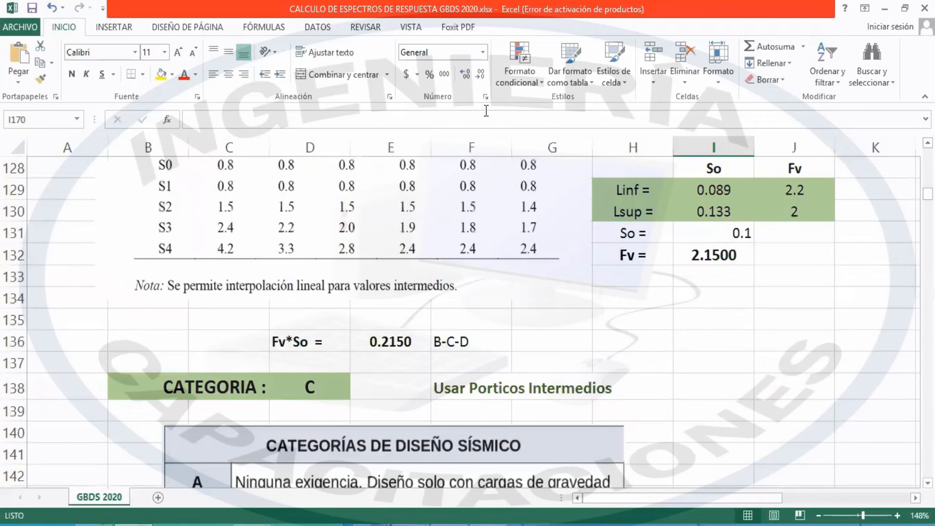
left_click(402, 107)
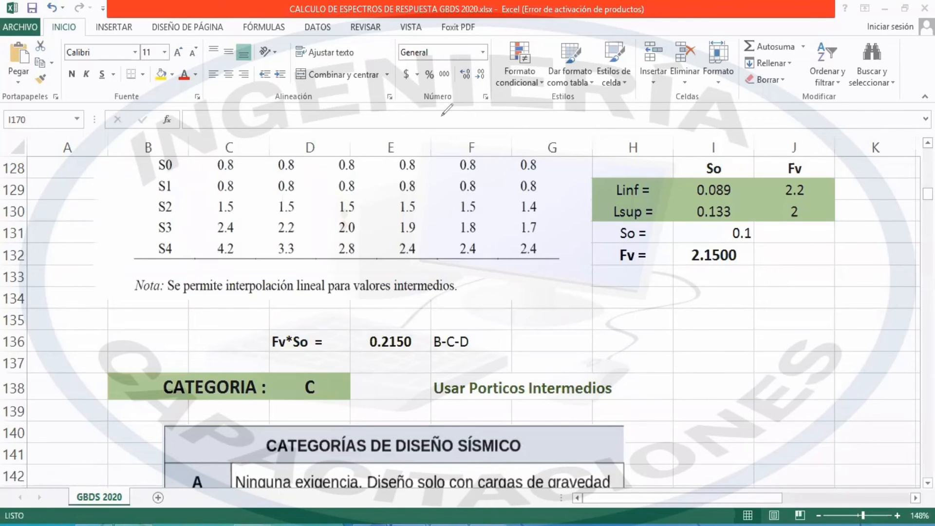
scroll(730, 290, "up", 2)
scroll(726, 287, "up", 5)
scroll(509, 164, "down", 4)
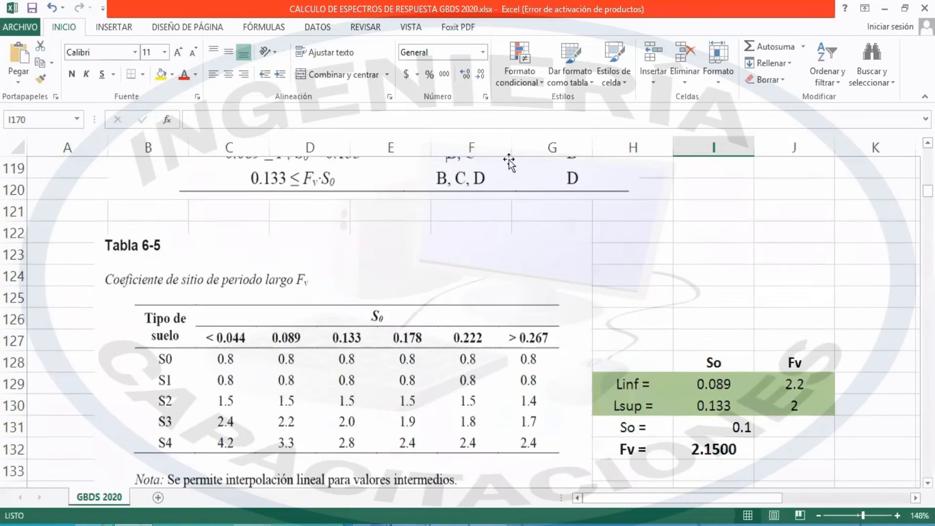
scroll(509, 163, "down", 9)
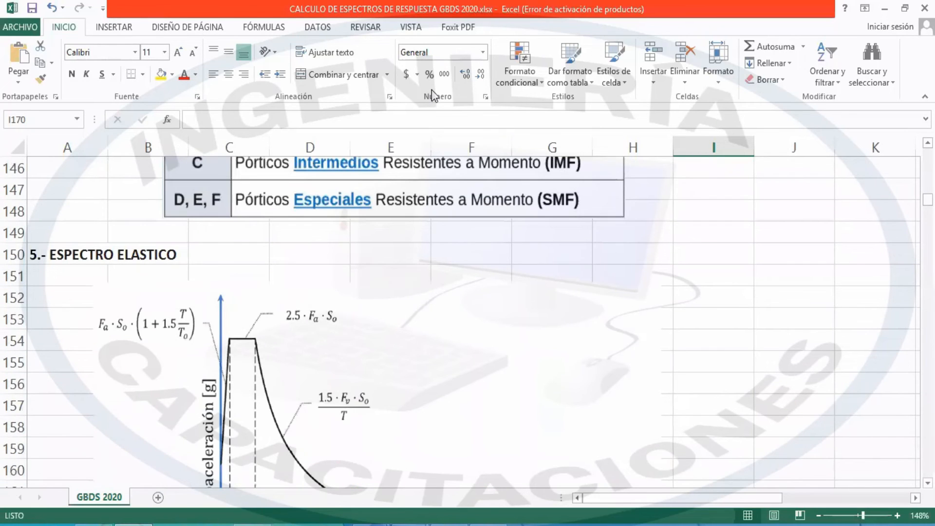
scroll(740, 242, "down", 1)
scroll(599, 229, "up", 2)
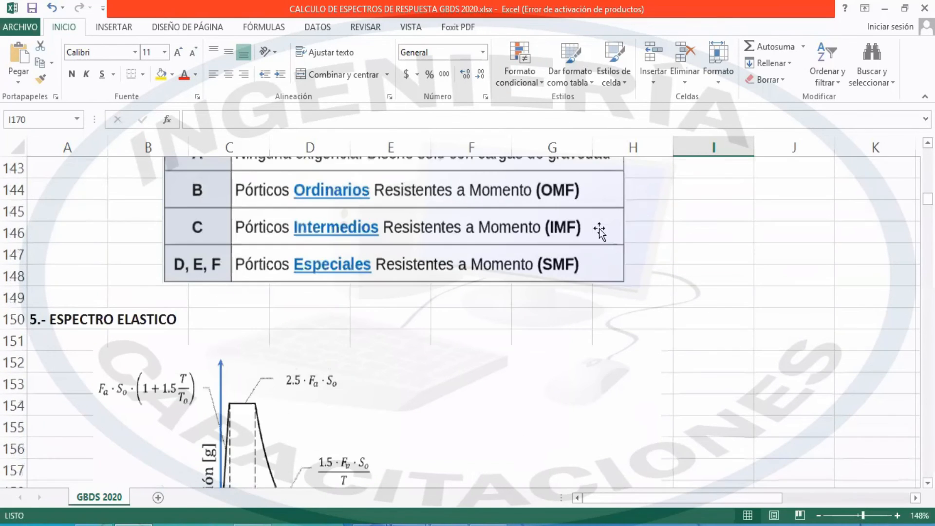
Beside the seismic design categories table, sketch a red hatched quadrilateral with an arrow pointing to it, and clear the annotations.
scroll(424, 176, "up", 1)
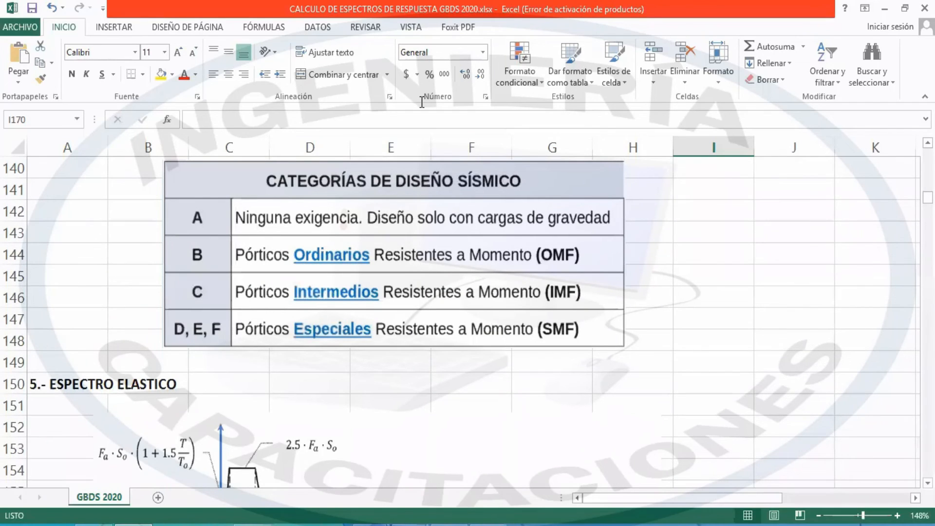
mouse_move(720, 214)
left_mouse_down()
mouse_move(739, 274)
mouse_move(756, 212)
mouse_move(722, 214)
left_mouse_up()
mouse_move(767, 163)
left_mouse_down()
mouse_move(745, 197)
mouse_move(750, 189)
mouse_move(704, 209)
mouse_move(715, 268)
mouse_move(782, 249)
mouse_move(744, 204)
mouse_move(710, 209)
mouse_move(730, 224)
mouse_move(726, 272)
mouse_move(772, 236)
left_mouse_up()
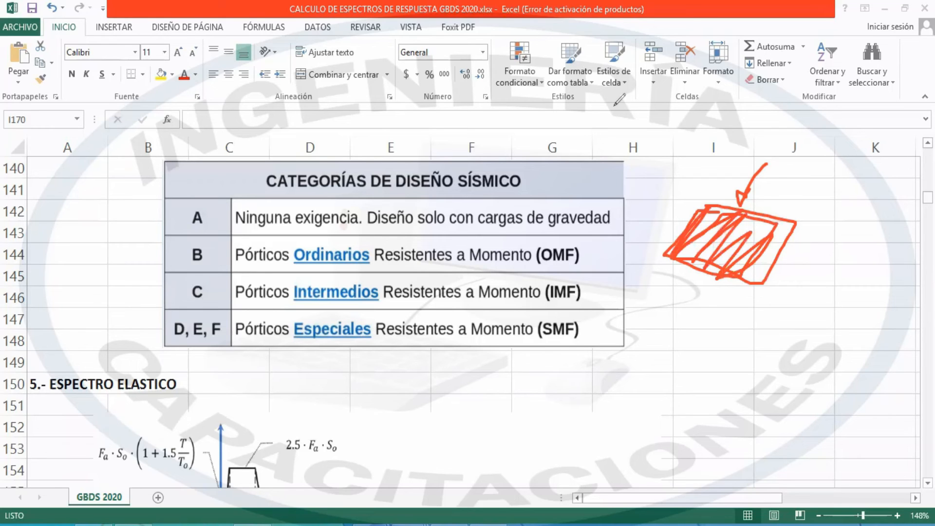
key("Escape")
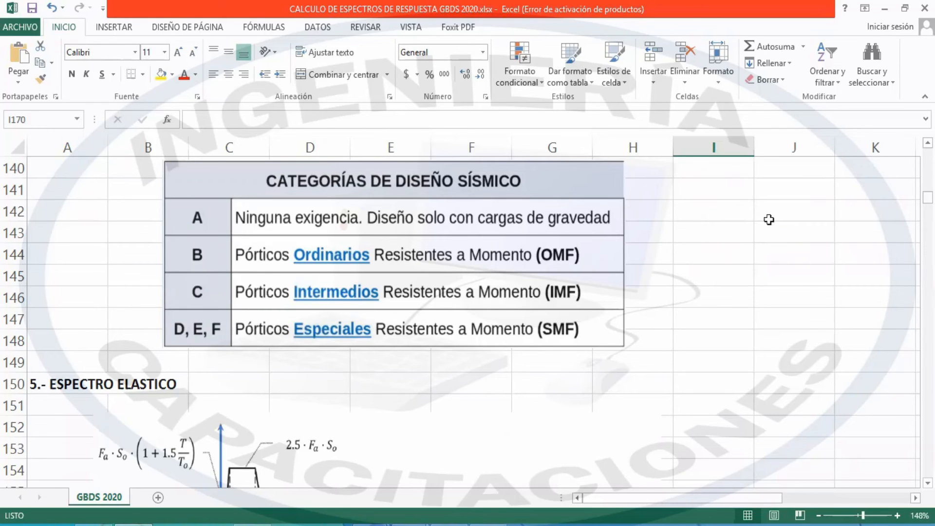
Examine the So and Fv interpolation, the Fv*So result, the assigned design category and the recommended frame type.
left_click(769, 220)
scroll(769, 220, "up", 5)
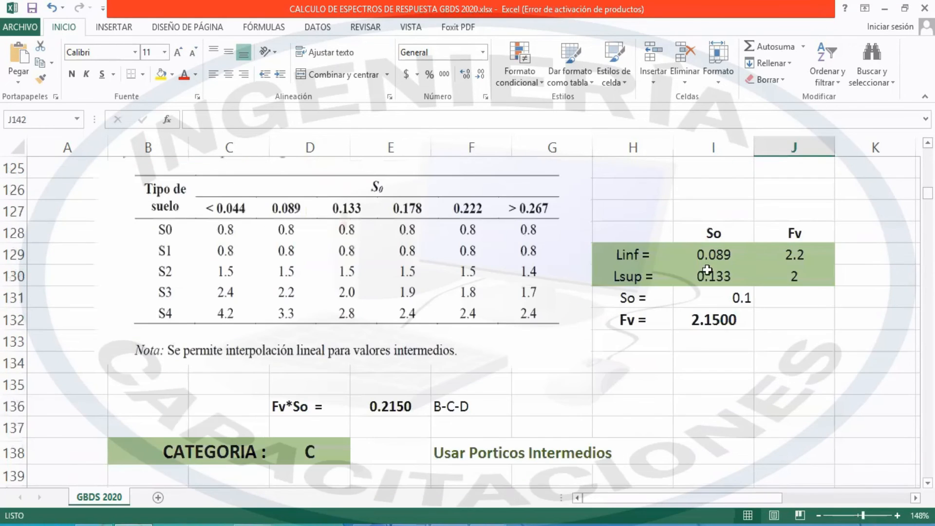
scroll(662, 239, "down", 1)
scroll(439, 292, "up", 1)
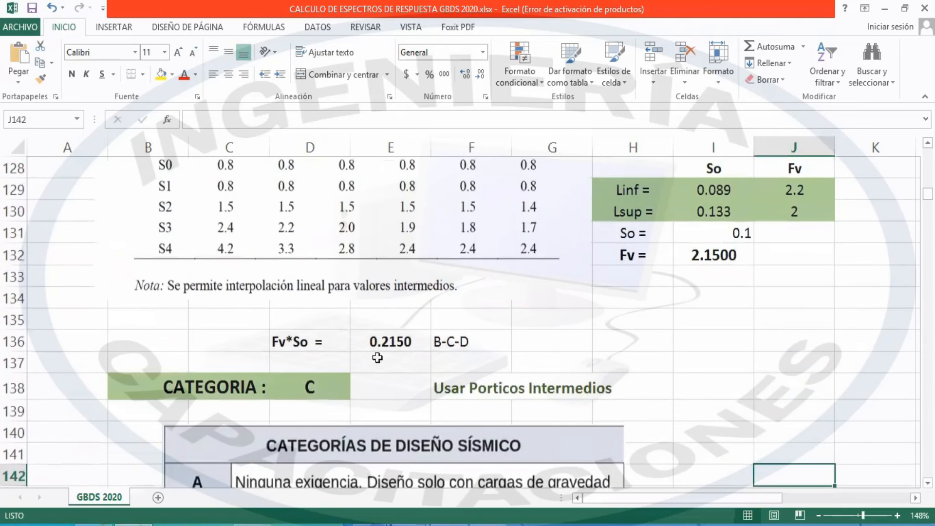
left_click(311, 386)
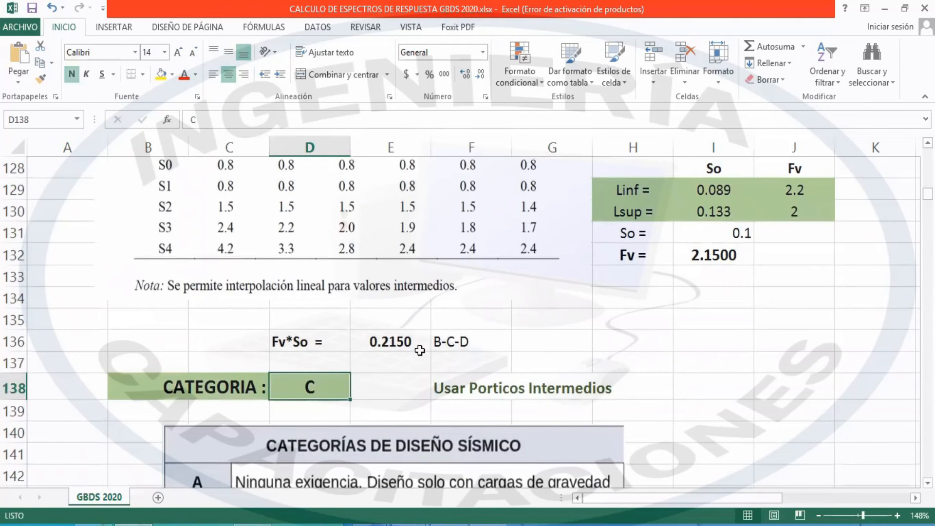
scroll(420, 358, "up", 2)
scroll(426, 342, "up", 3)
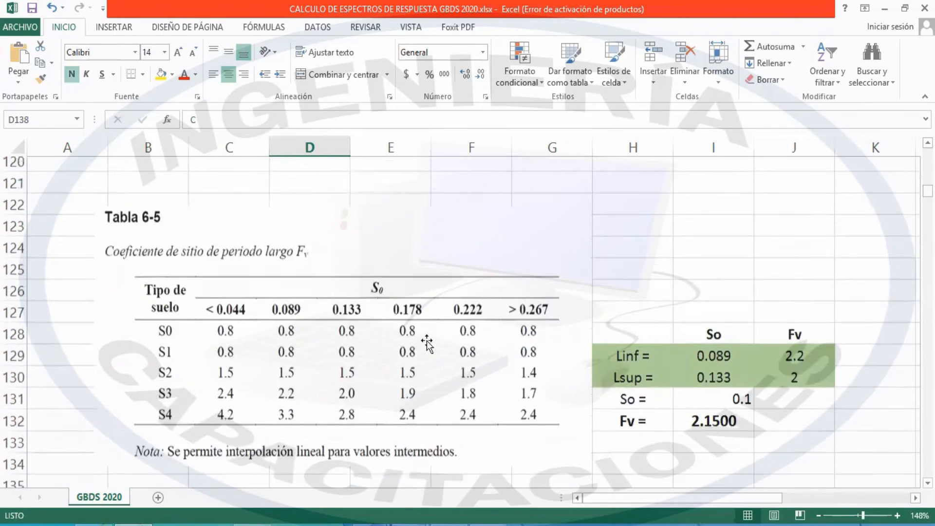
scroll(427, 340, "down", 6)
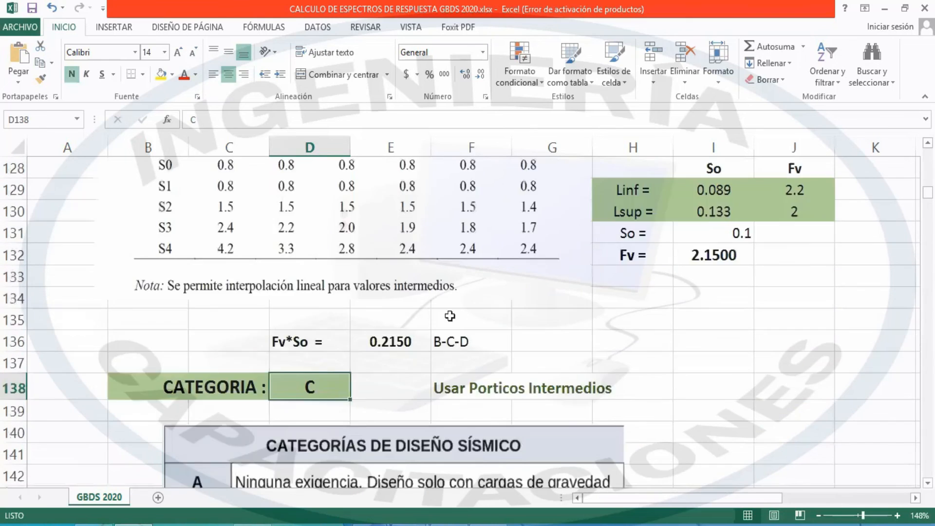
left_click(614, 302)
left_click(529, 291)
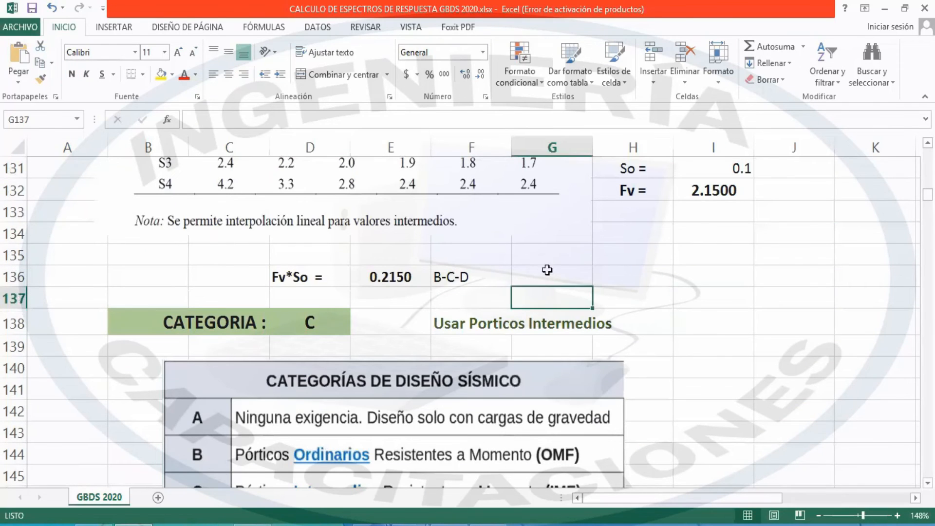
left_click(544, 274)
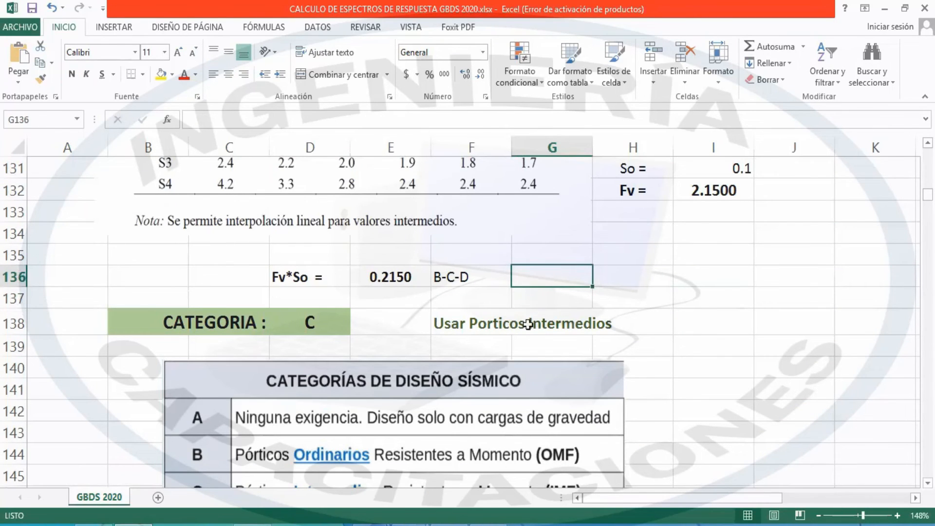
left_click_drag(633, 322, 637, 308)
On the elastic spectrum graph, draw a red arrow toward the curve, circle the 2.5·Fa·So expression, and clear the annotations.
scroll(597, 275, "down", 2)
scroll(595, 268, "down", 5)
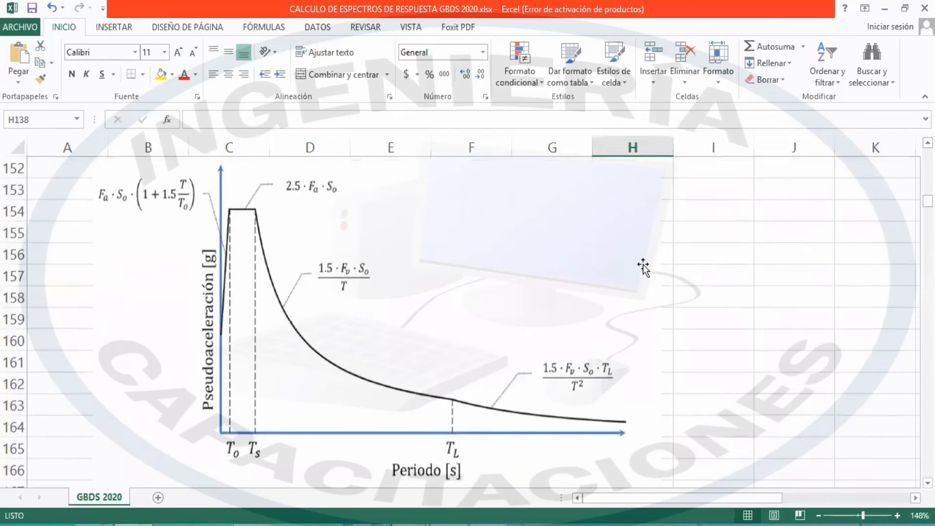
scroll(642, 269, "up", 1)
scroll(342, 272, "down", 1)
scroll(343, 207, "up", 1)
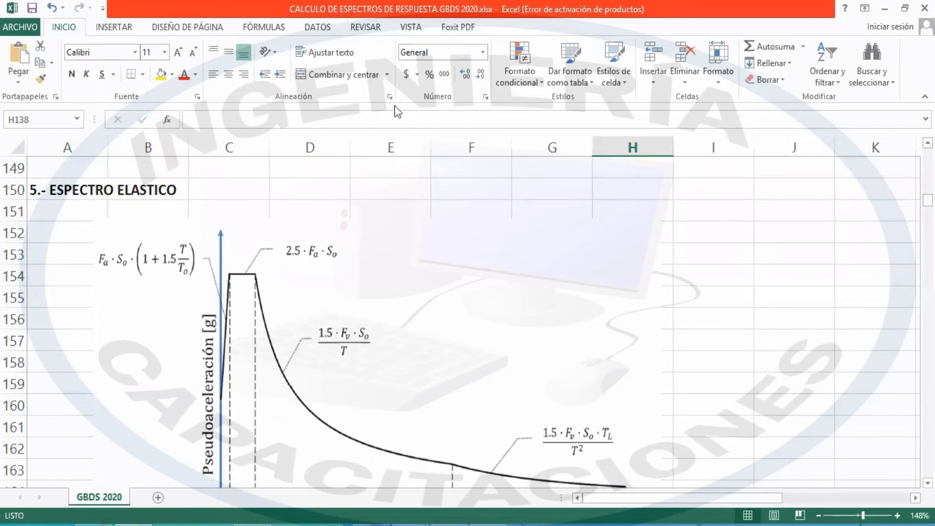
left_click(508, 152)
mouse_move(632, 240)
left_mouse_down()
mouse_move(514, 304)
mouse_move(540, 290)
left_mouse_up()
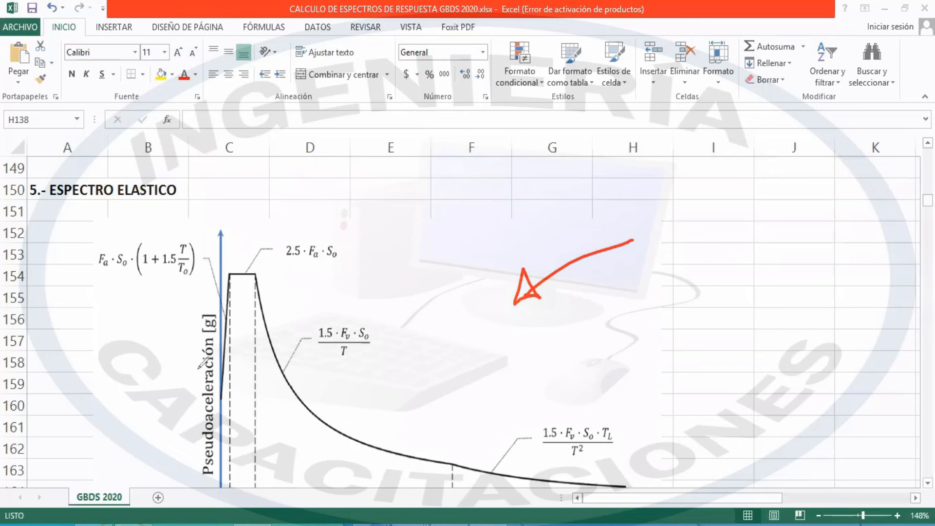
mouse_move(364, 244)
left_mouse_down()
mouse_move(300, 225)
mouse_move(340, 267)
mouse_move(376, 248)
left_mouse_up()
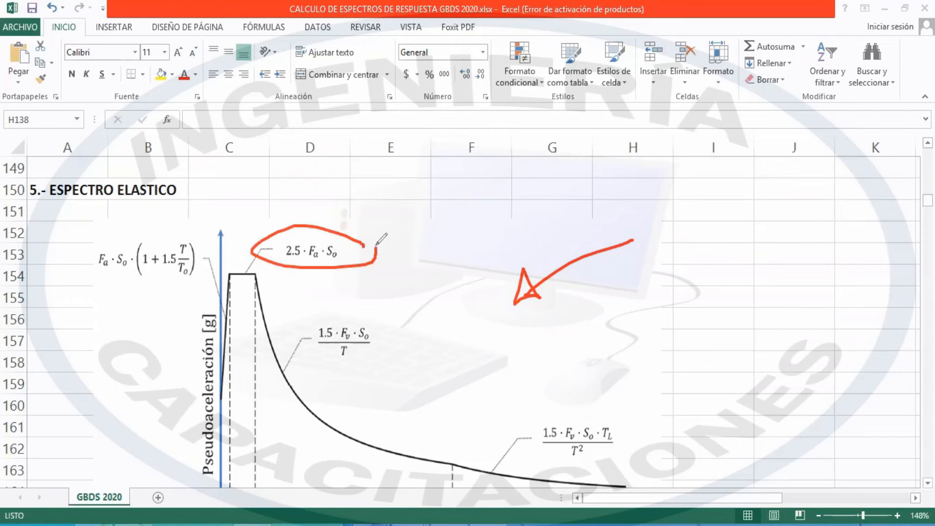
left_click(404, 105)
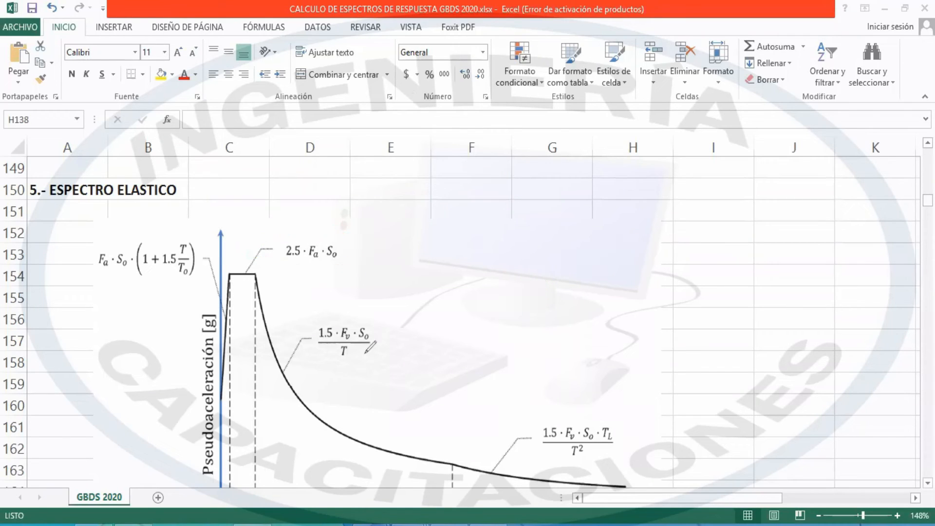
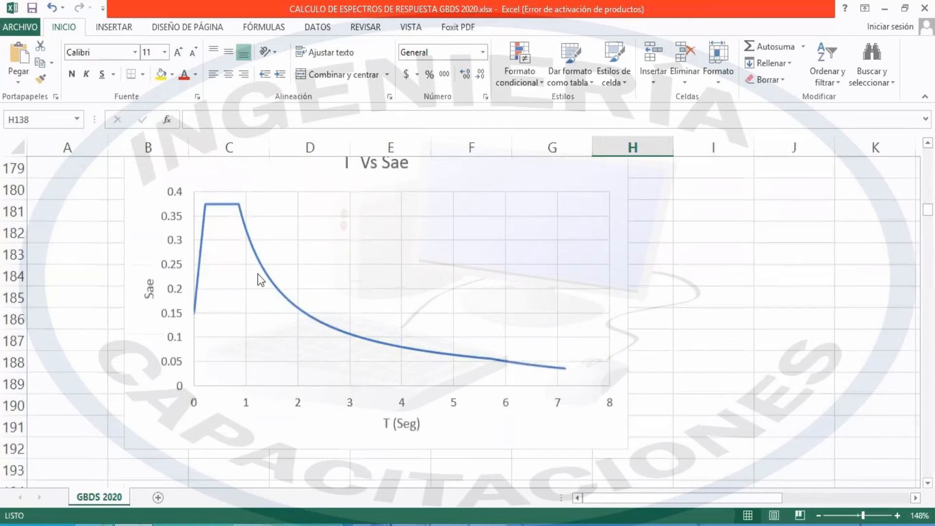
Examine the T Vs Sae chart and the Sa formula of the design spectrum section below it.
scroll(384, 200, "up", 1)
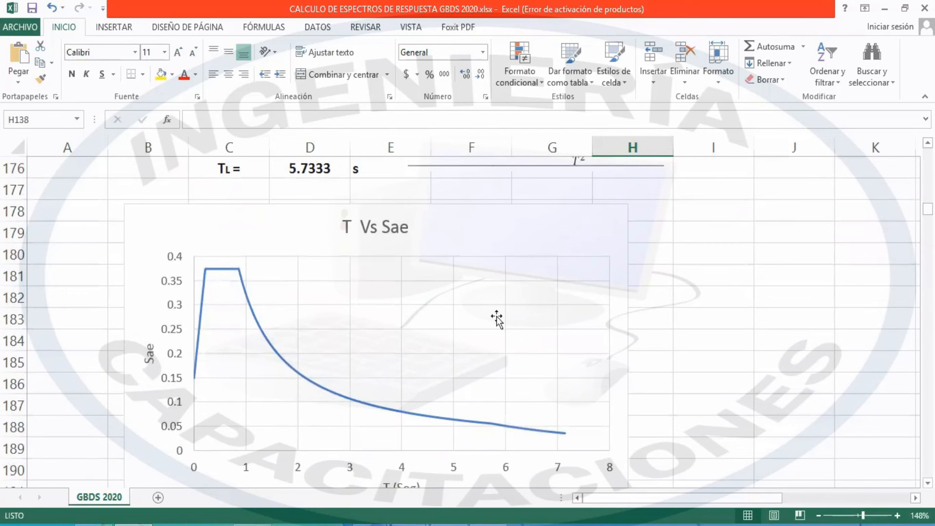
scroll(546, 293, "down", 1)
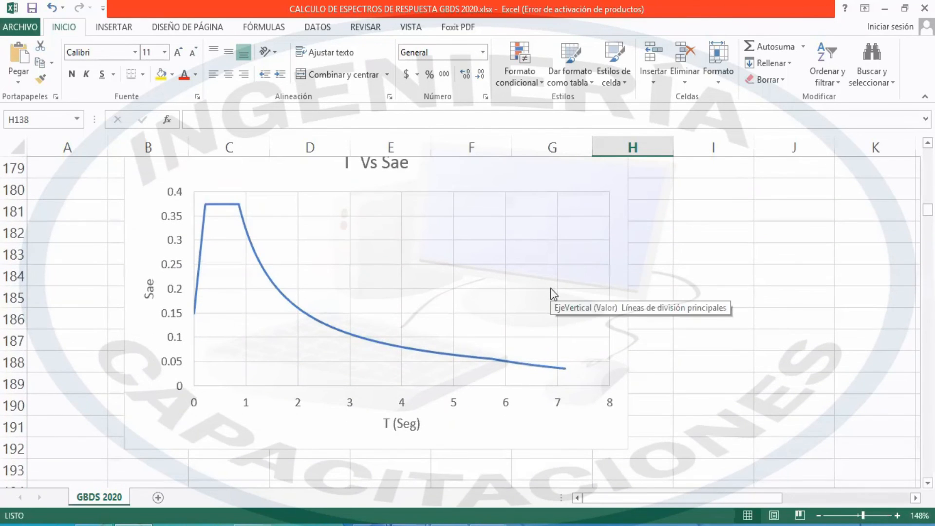
scroll(548, 292, "up", 1)
scroll(547, 292, "down", 6)
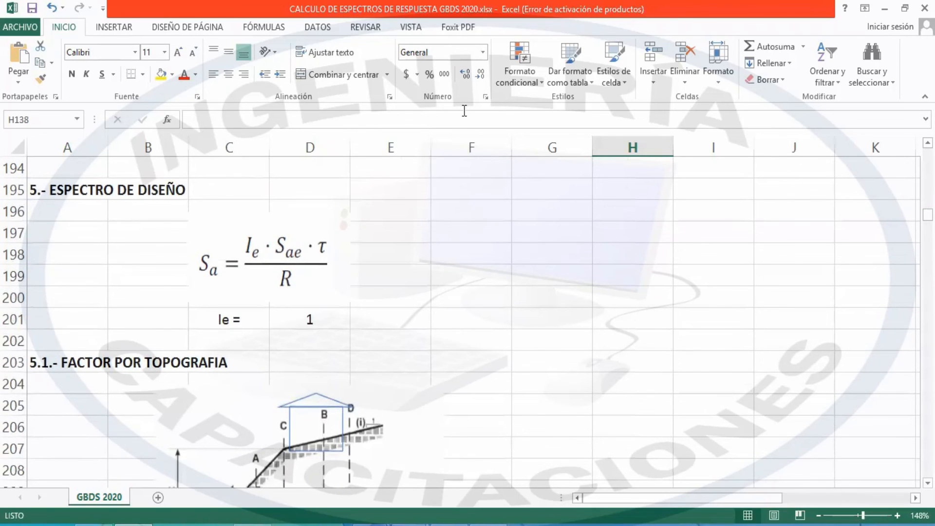
left_click(581, 106)
Beside the T Vs Sae chart, draw a curly brace with an arrow toward the chart and a spectrum curve with an arrow above it.
scroll(637, 233, "up", 7)
scroll(640, 233, "down", 1)
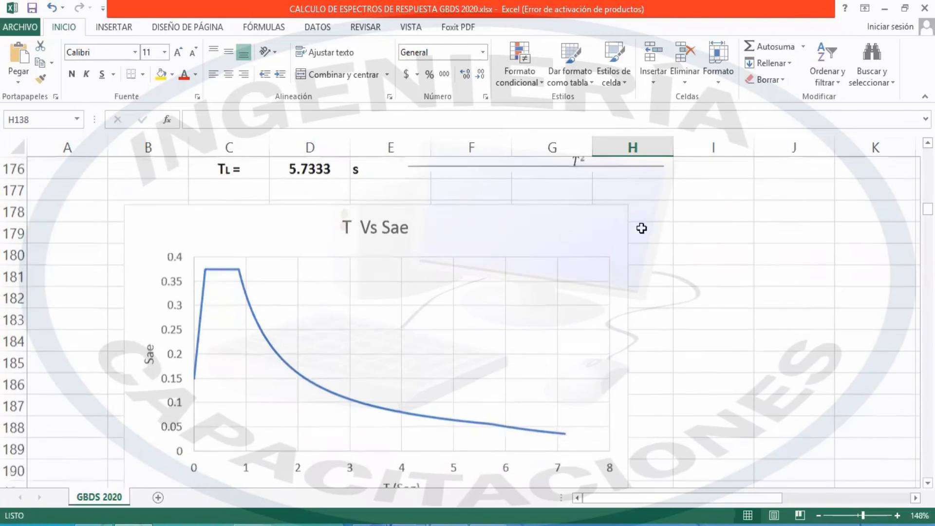
key("ctrl+alt+d")
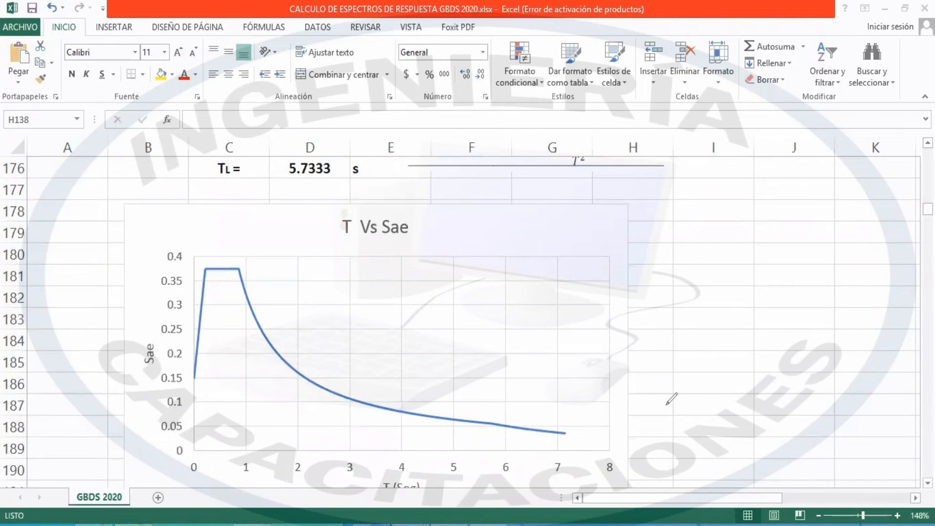
mouse_move(623, 239)
left_mouse_down()
mouse_move(648, 379)
mouse_move(617, 426)
left_mouse_up()
mouse_move(623, 373)
left_mouse_down()
mouse_move(546, 347)
mouse_move(510, 363)
mouse_move(540, 350)
left_mouse_up()
mouse_move(716, 420)
left_mouse_down()
mouse_move(746, 312)
mouse_move(775, 311)
mouse_move(913, 423)
left_mouse_up()
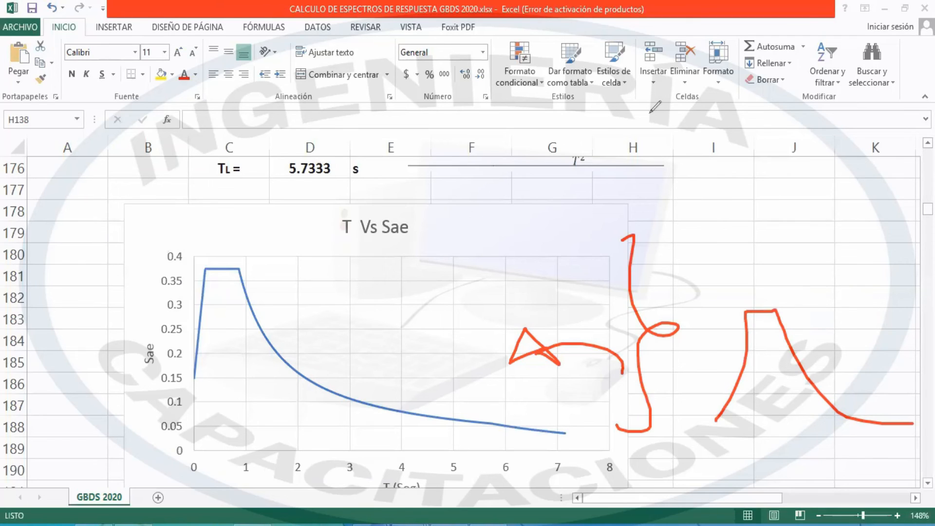
left_click_drag(823, 229, 790, 267)
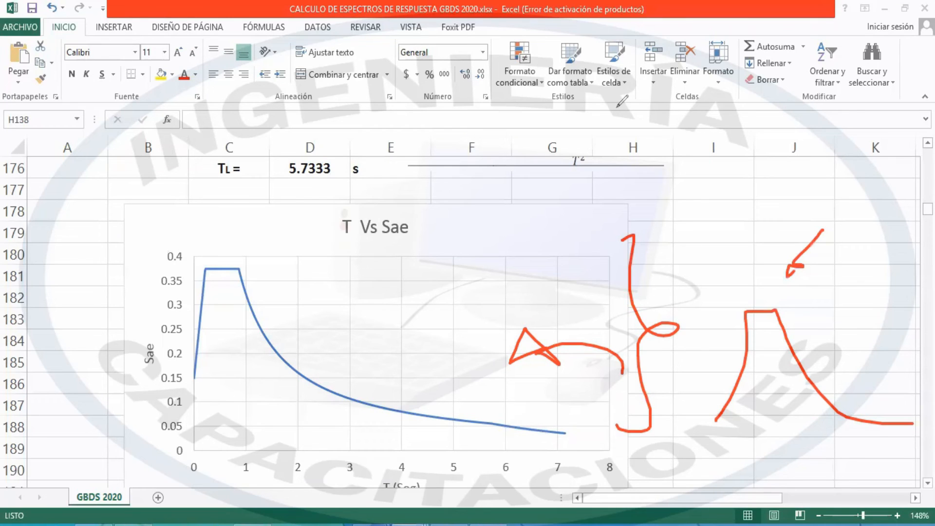
Shift the Sa formula image slightly up and to the right in the ESPECTRO DE DISEÑO section and clear the annotations.
scroll(710, 234, "down", 8)
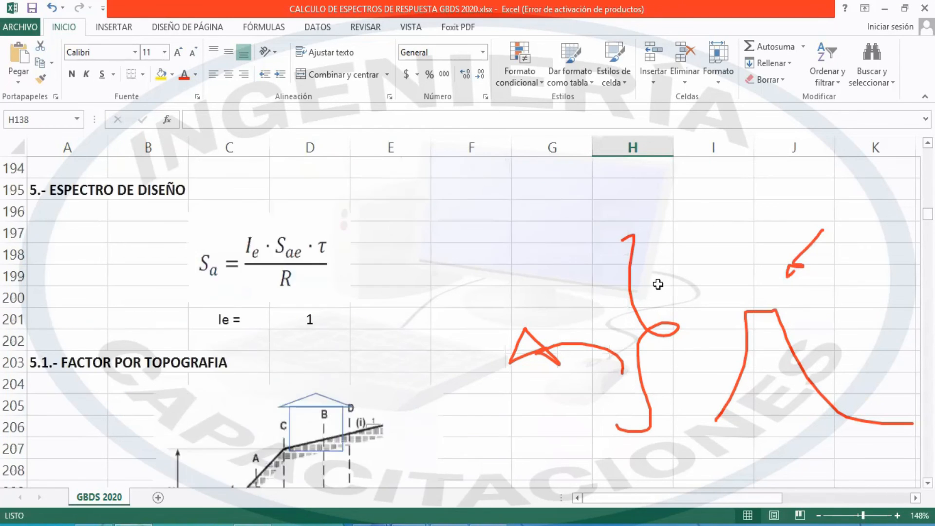
scroll(633, 287, "up", 2)
left_click(301, 246)
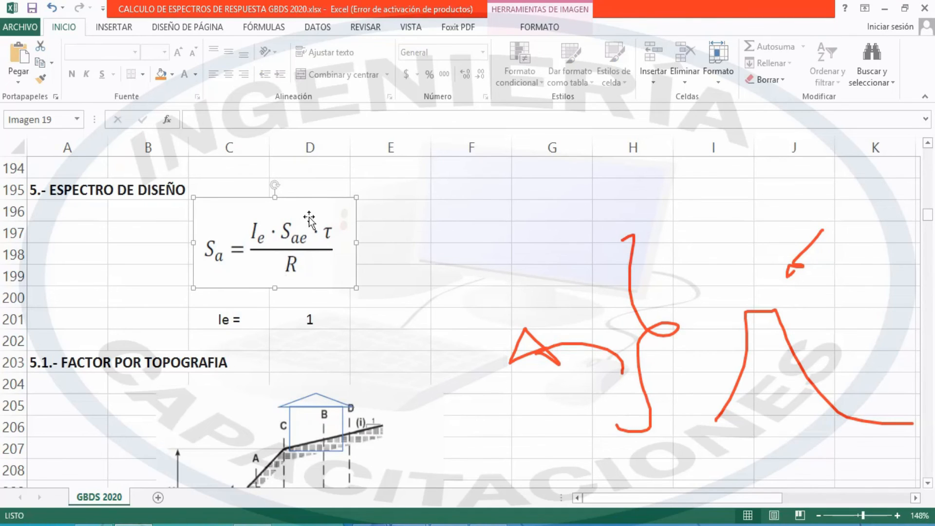
left_click(509, 105)
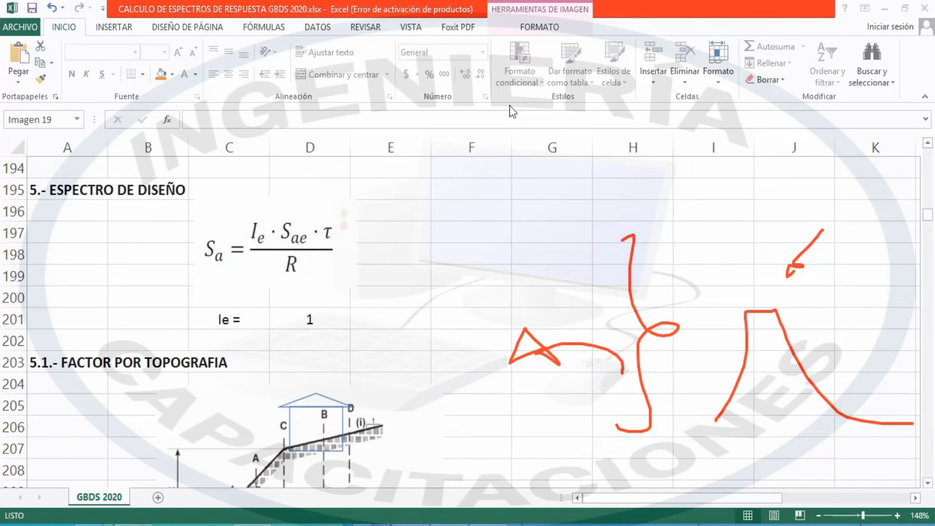
left_click(509, 105)
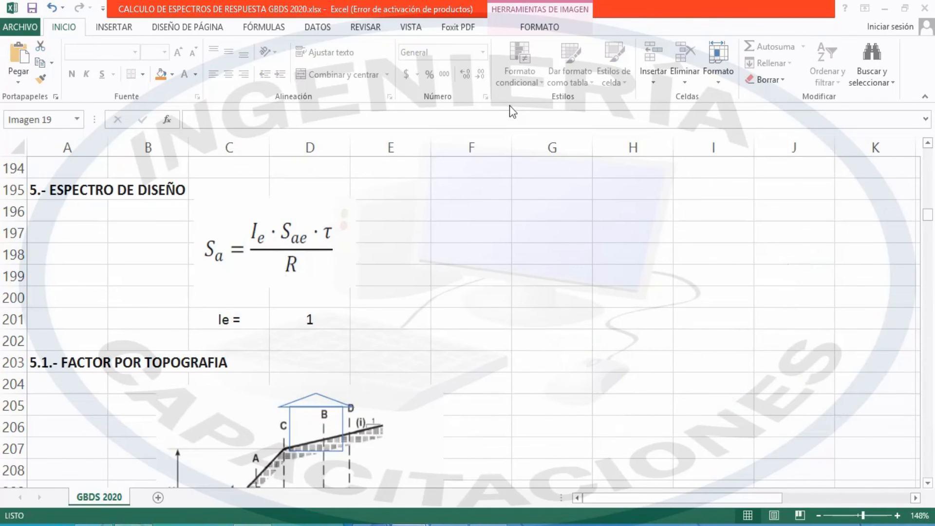
Beside the Sa formula, draw an arrow from R to a handwritten "Ro × Ia · Ip", mark beneath Ia and Ip, and clear the annotations.
scroll(487, 226, "down", 2)
scroll(489, 221, "up", 2)
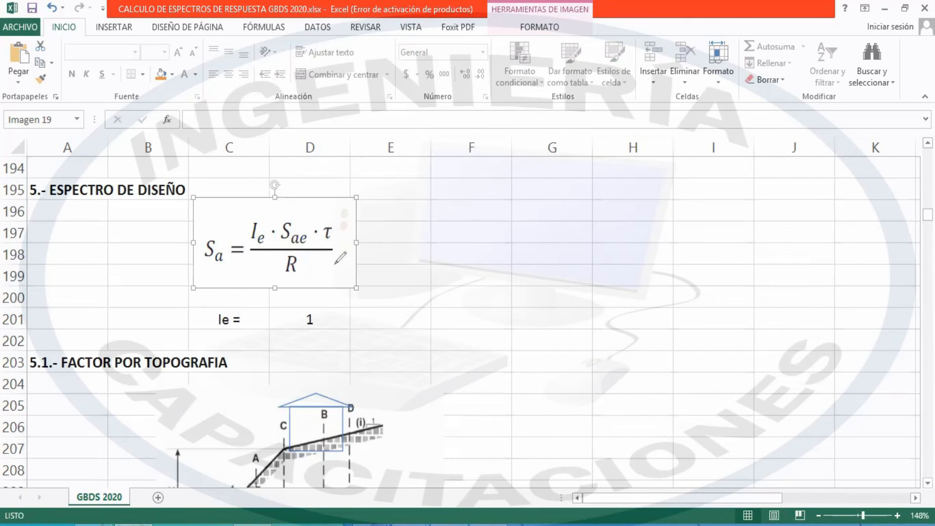
left_click_drag(308, 266, 408, 267)
mouse_move(485, 224)
left_mouse_down()
mouse_move(484, 275)
mouse_move(481, 253)
mouse_move(517, 258)
left_mouse_up()
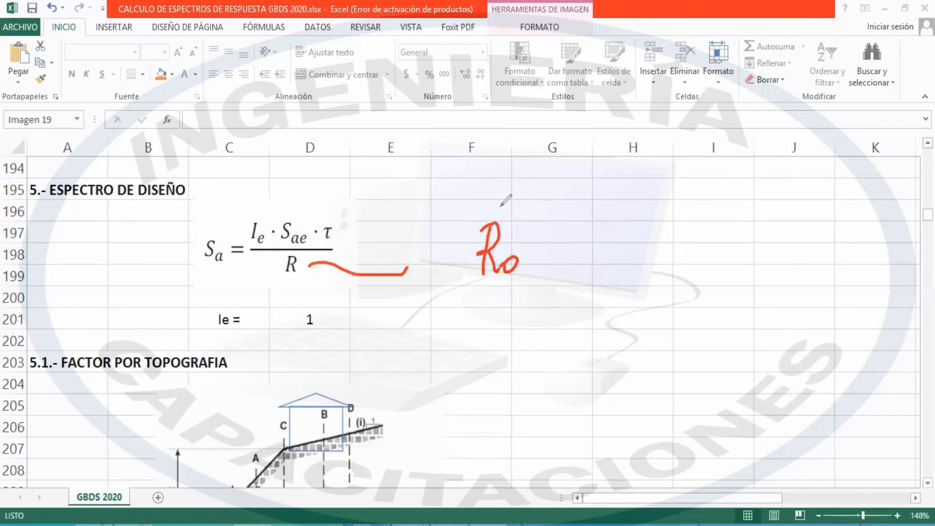
mouse_move(417, 254)
left_mouse_down()
mouse_move(417, 274)
mouse_move(431, 264)
left_mouse_up()
left_click_drag(536, 247, 544, 254)
left_click_drag(547, 245, 533, 266)
mouse_move(561, 228)
left_mouse_down()
mouse_move(587, 227)
mouse_move(568, 272)
mouse_move(617, 279)
mouse_move(661, 233)
mouse_move(662, 274)
left_mouse_up()
mouse_move(648, 274)
left_mouse_down()
mouse_move(685, 291)
mouse_move(686, 264)
left_mouse_up()
left_click_drag(562, 307, 600, 291)
left_click(641, 304)
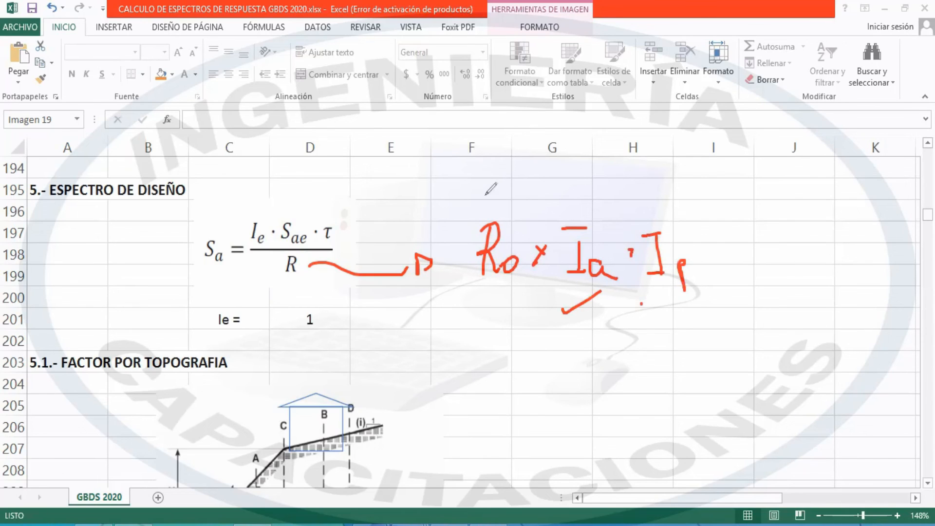
key("e")
key("Escape")
Examine the slope diagram and τ graph in the FACTOR POR TOPOGRAFIA section of the sheet.
scroll(478, 227, "down", 3)
scroll(480, 219, "down", 1)
scroll(462, 224, "up", 1)
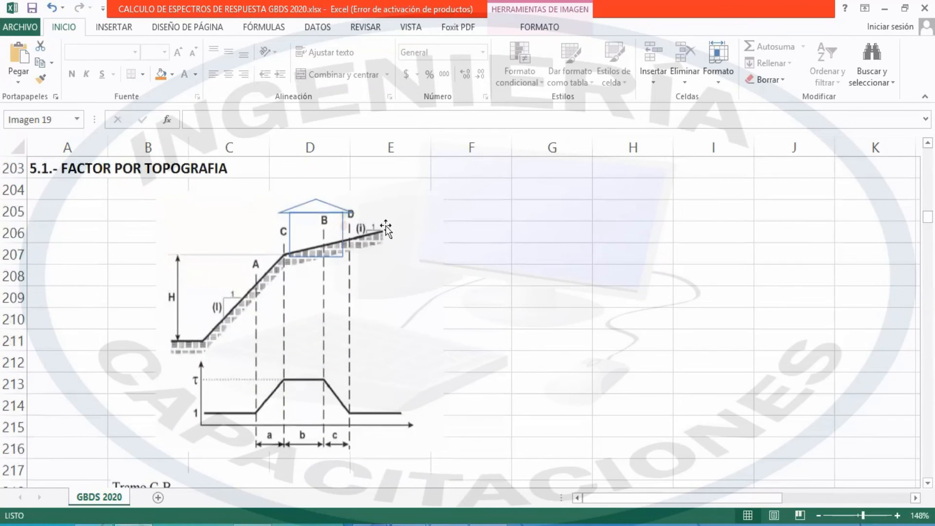
left_click(471, 237)
scroll(474, 228, "down", 3)
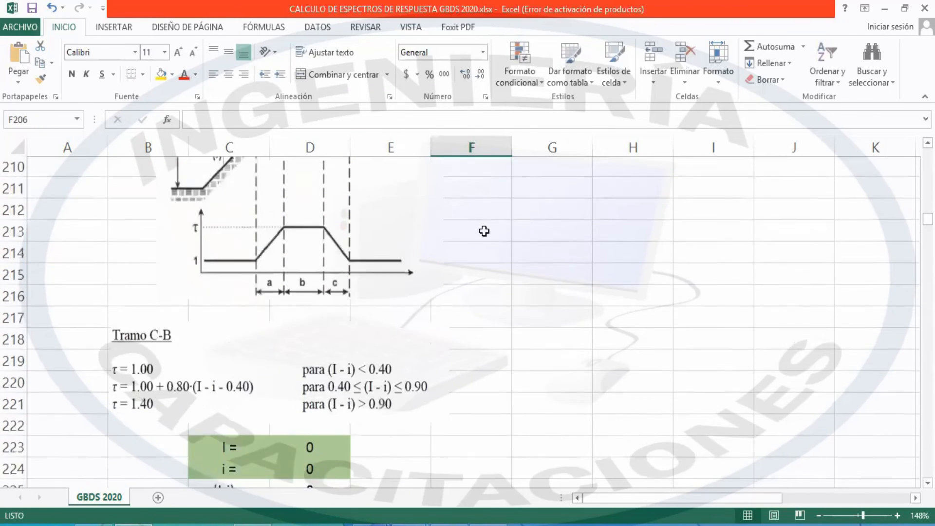
scroll(273, 377, "up", 2)
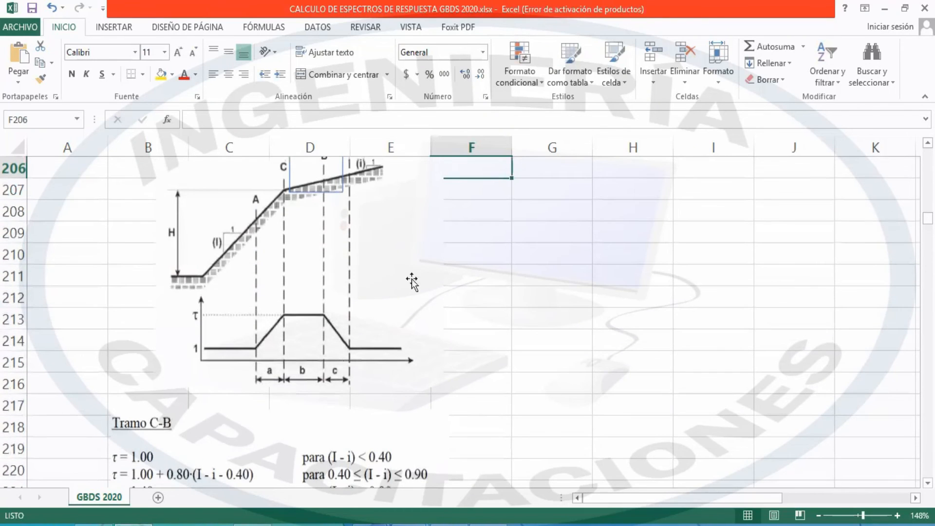
scroll(617, 338, "up", 1)
scroll(570, 322, "down", 1)
scroll(413, 322, "up", 1)
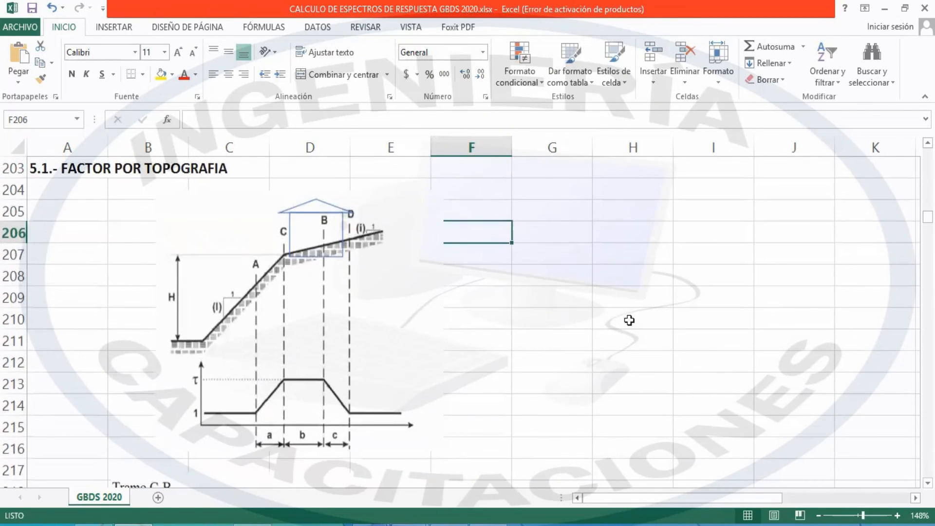
left_click(605, 331)
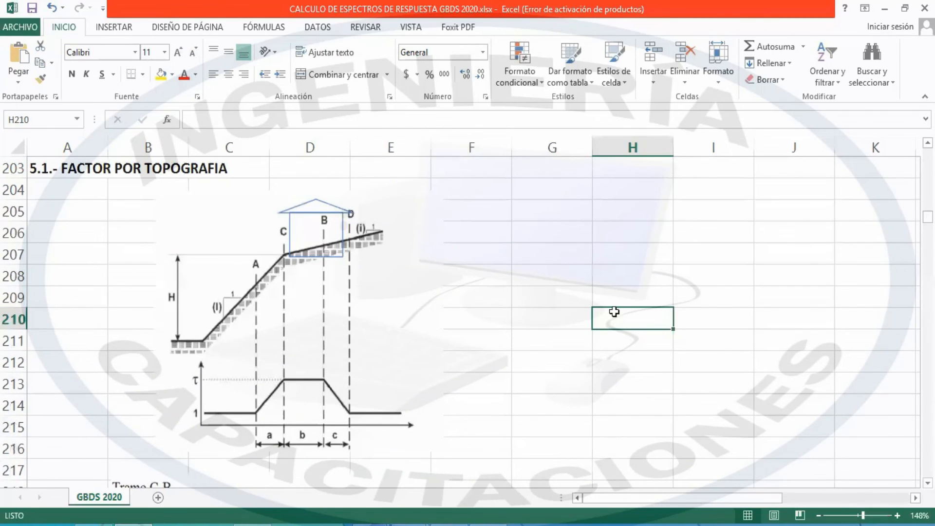
left_click(588, 305)
Review the Tramo C-B conditions for τ against the slope diagram, along with the I, i and τ cells.
scroll(432, 302, "down", 4)
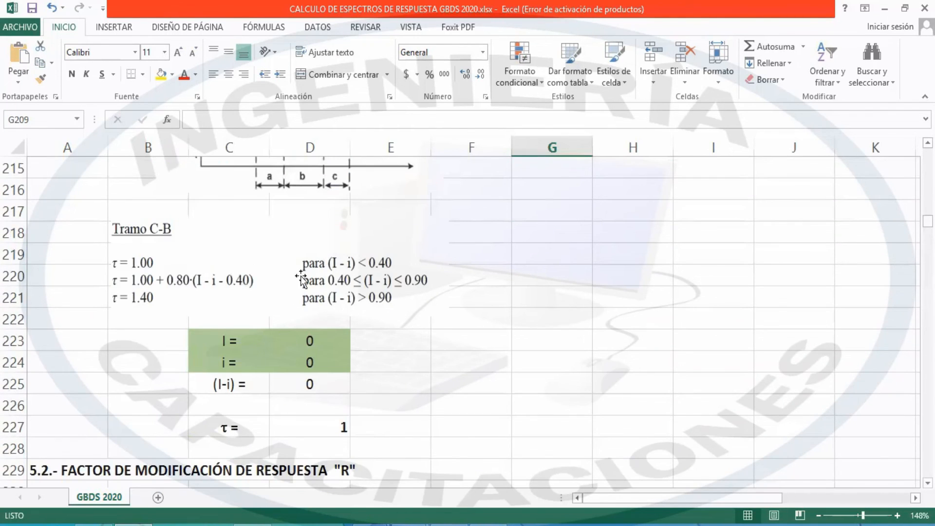
scroll(323, 306, "up", 2)
scroll(323, 306, "up", 3)
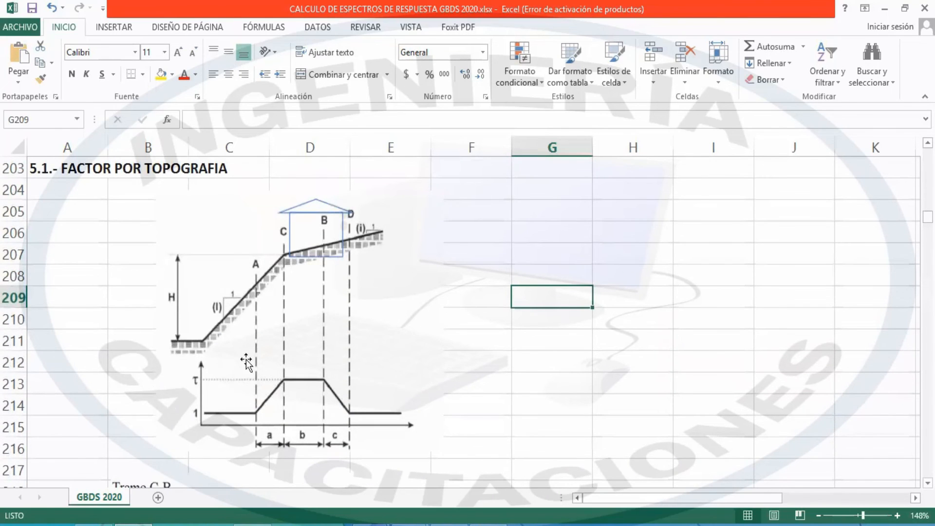
scroll(323, 309, "down", 6)
scroll(371, 285, "down", 1)
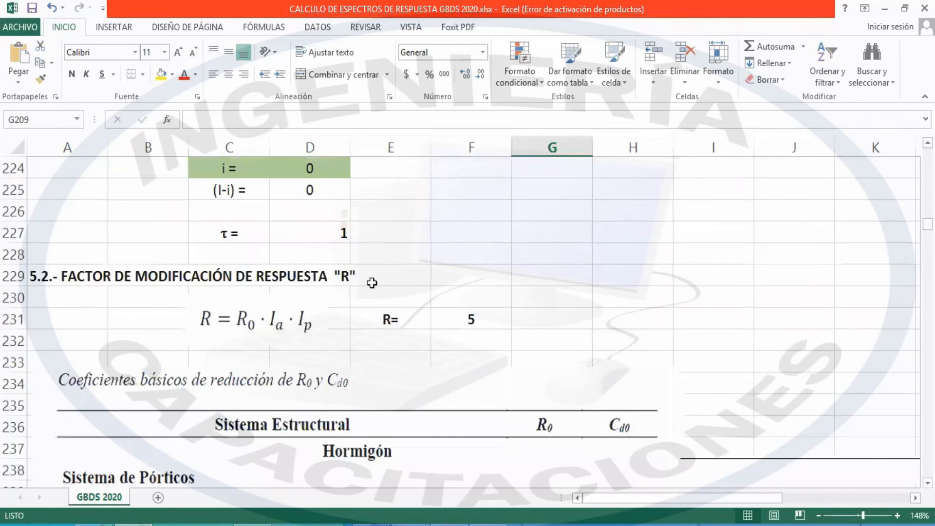
scroll(371, 286, "up", 2)
scroll(371, 288, "up", 1)
scroll(370, 298, "down", 3)
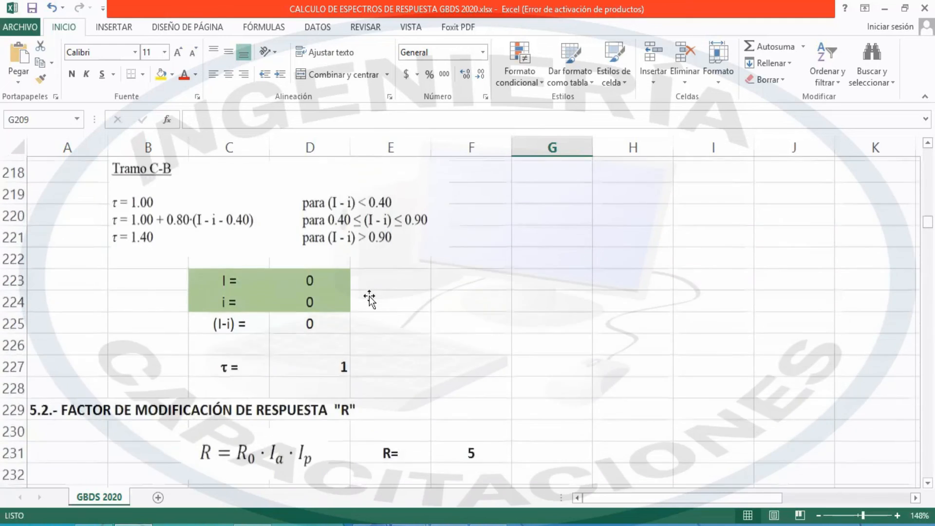
left_click(333, 246)
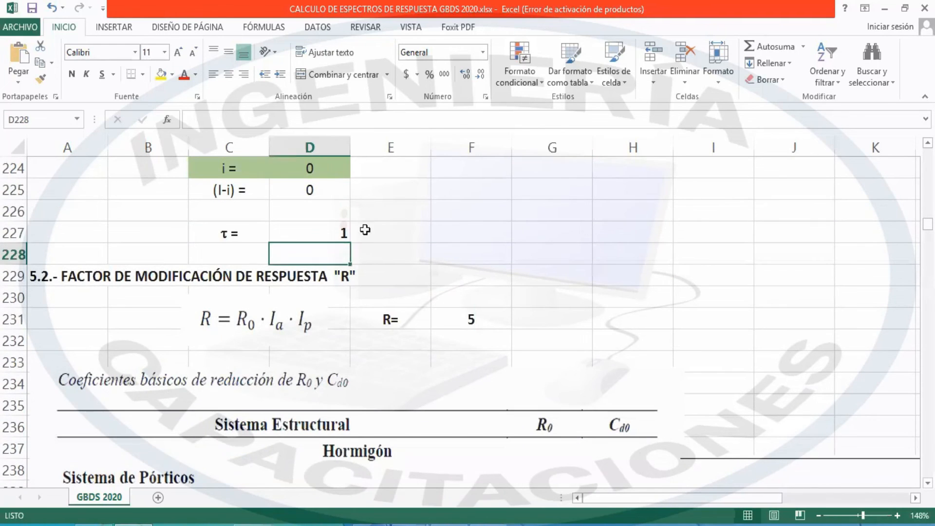
left_click(361, 235)
left_click(336, 237)
left_click(481, 238)
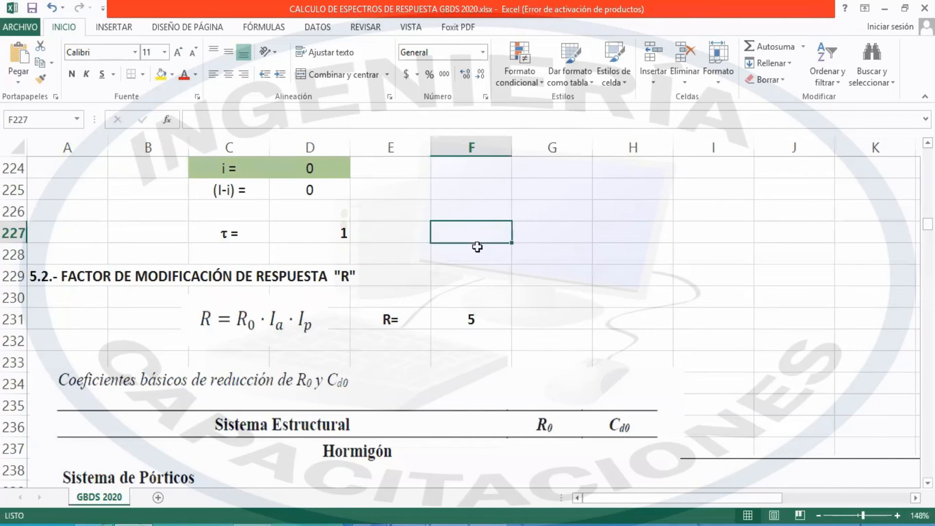
Examine the R formula in section 5.2 and the R0 and Cd0 coefficients table for concrete structural systems.
scroll(478, 248, "down", 2)
scroll(477, 251, "up", 1)
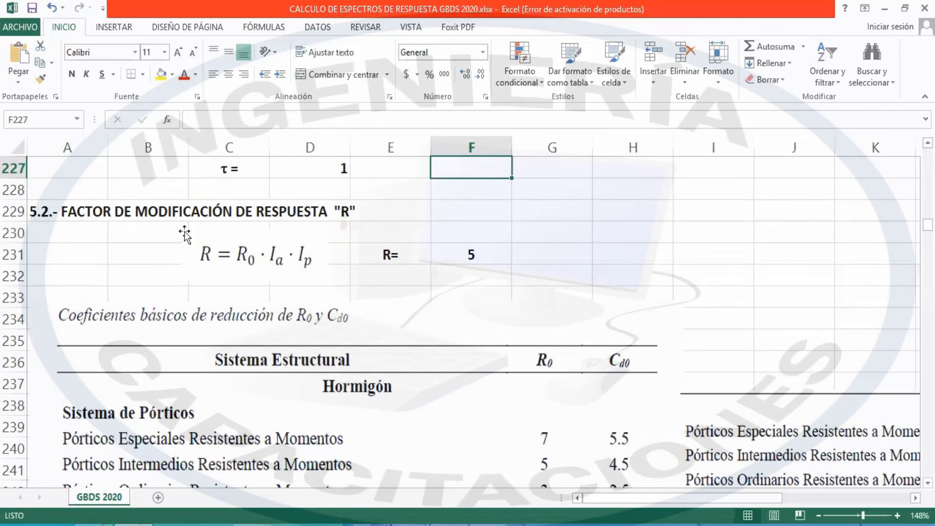
left_click(500, 225)
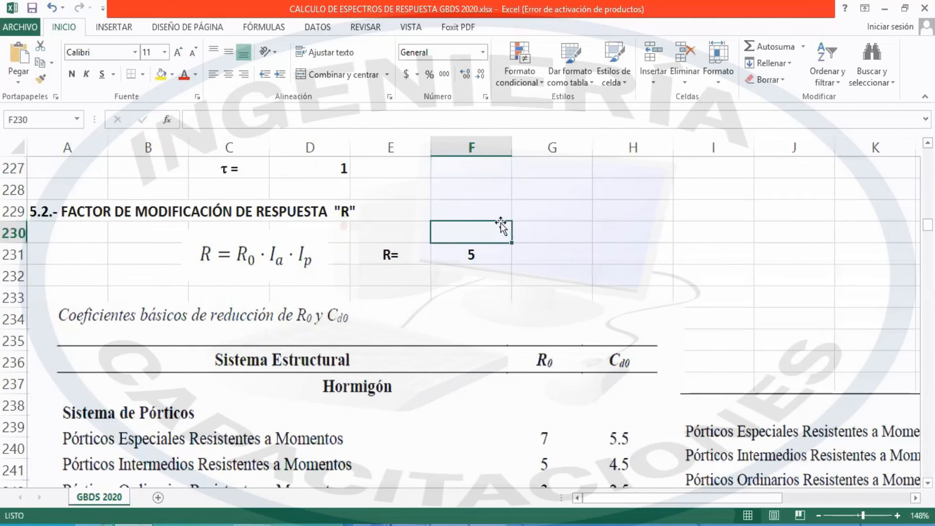
scroll(507, 224, "down", 3)
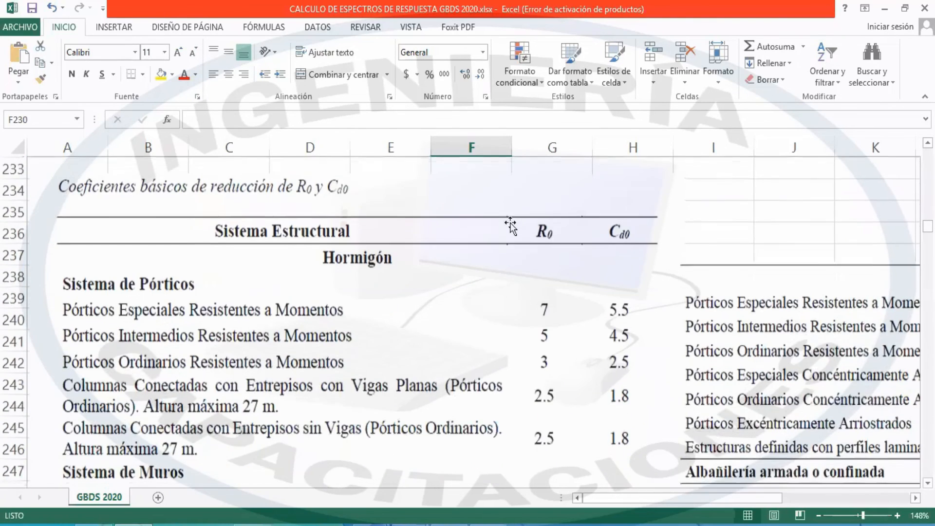
scroll(506, 226, "down", 4)
scroll(507, 227, "up", 4)
scroll(507, 224, "up", 4)
left_click(530, 232)
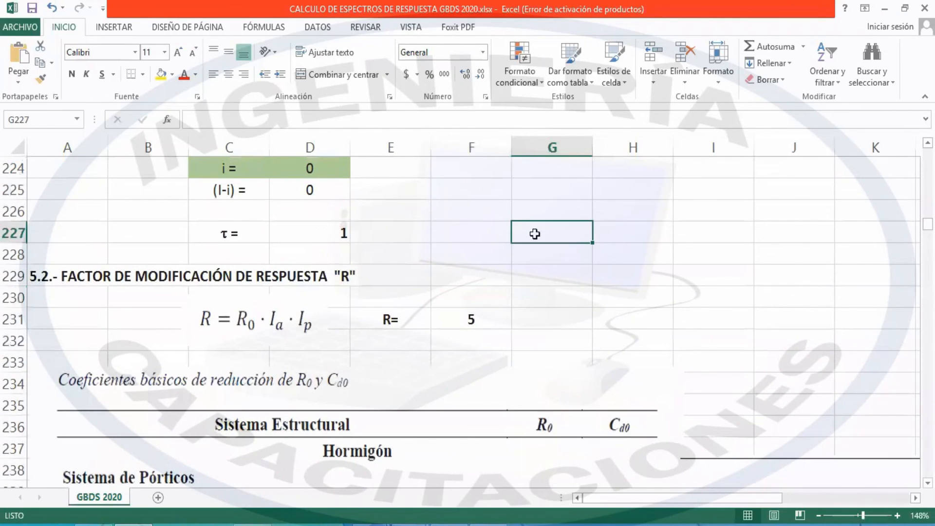
left_click(446, 272)
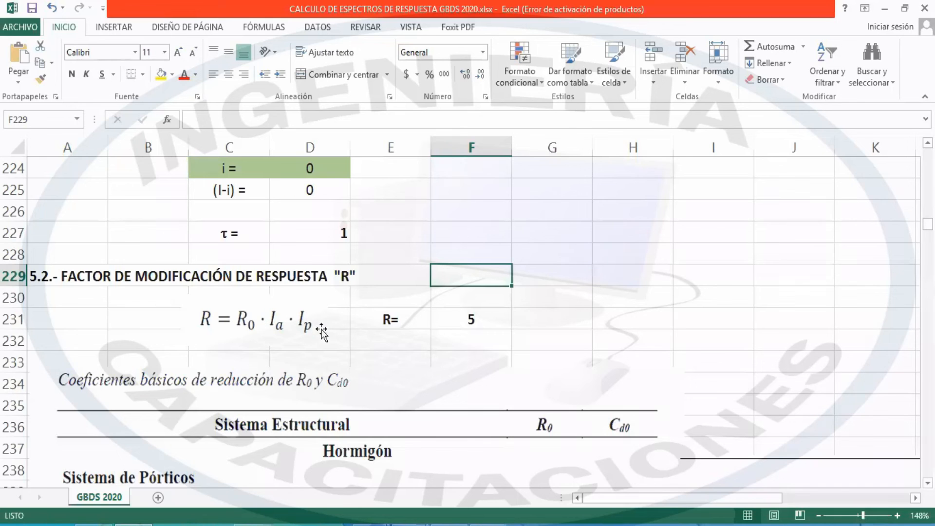
scroll(539, 347, "down", 2)
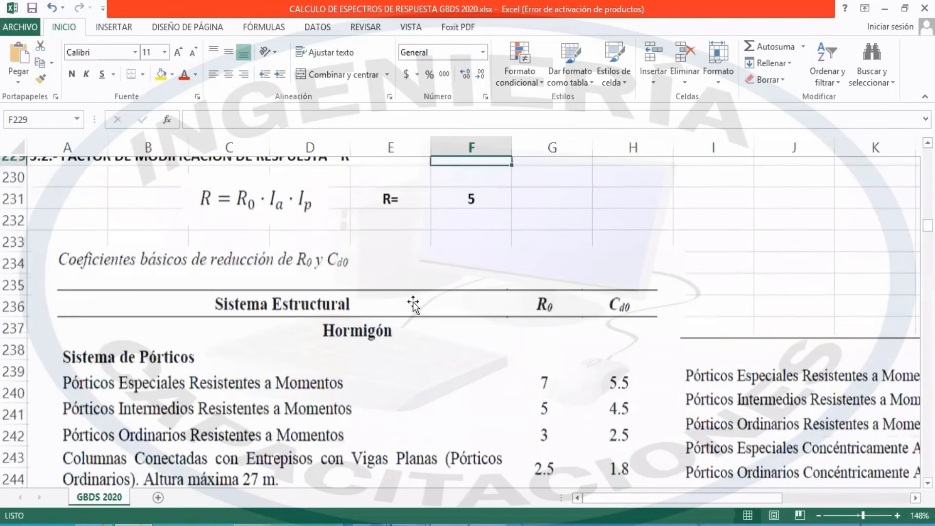
scroll(495, 290, "down", 1)
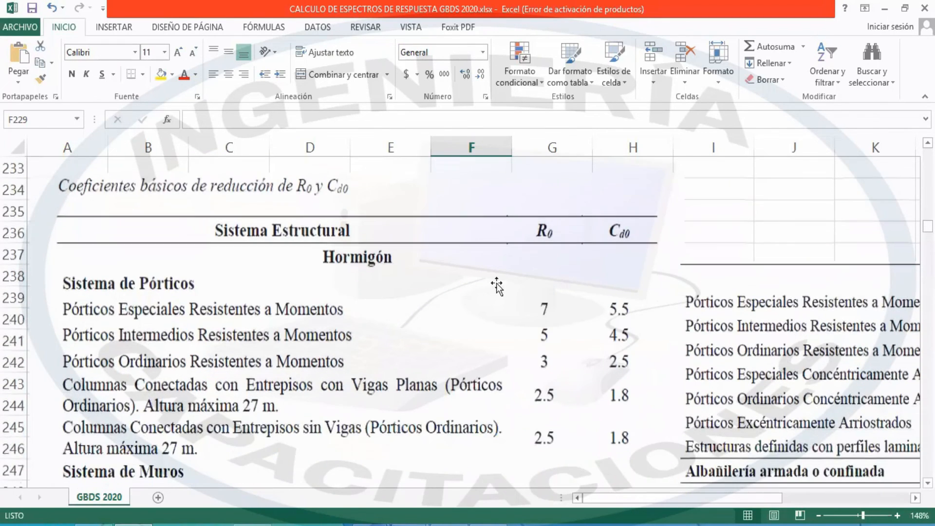
scroll(497, 278, "down", 1)
scroll(480, 280, "down", 1)
scroll(463, 278, "up", 1)
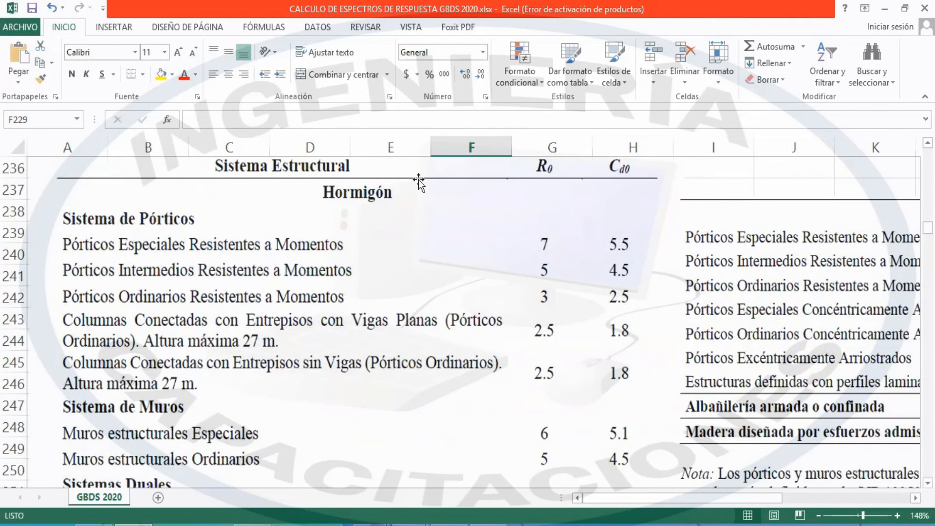
Underline the special, intermediate and ordinary moment-resisting frame rows in red, add slashes beside them, and clear the annotations.
key("ctrl+shift+d")
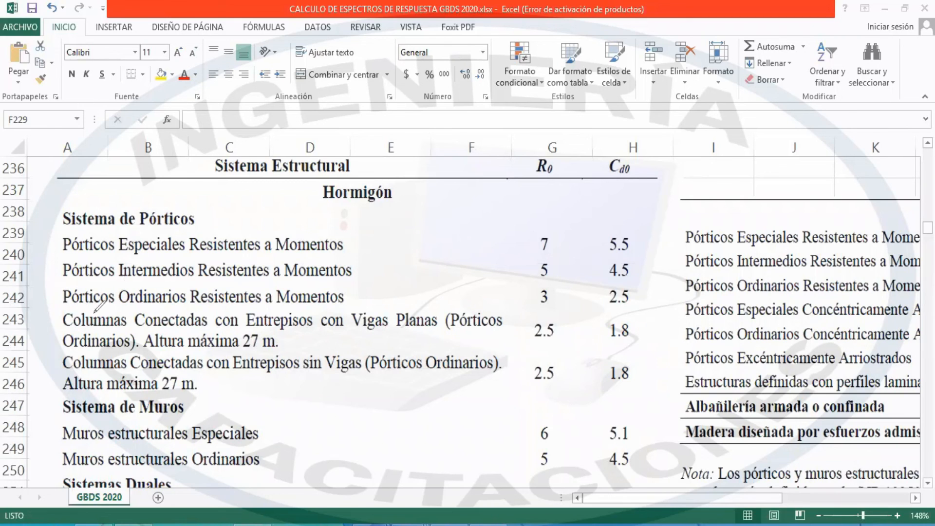
left_click_drag(70, 306, 316, 308)
left_click_drag(66, 279, 309, 276)
left_click_drag(70, 254, 194, 261)
mouse_move(281, 262)
left_mouse_down()
mouse_move(380, 243)
mouse_move(385, 252)
left_mouse_up()
left_click_drag(355, 285, 387, 258)
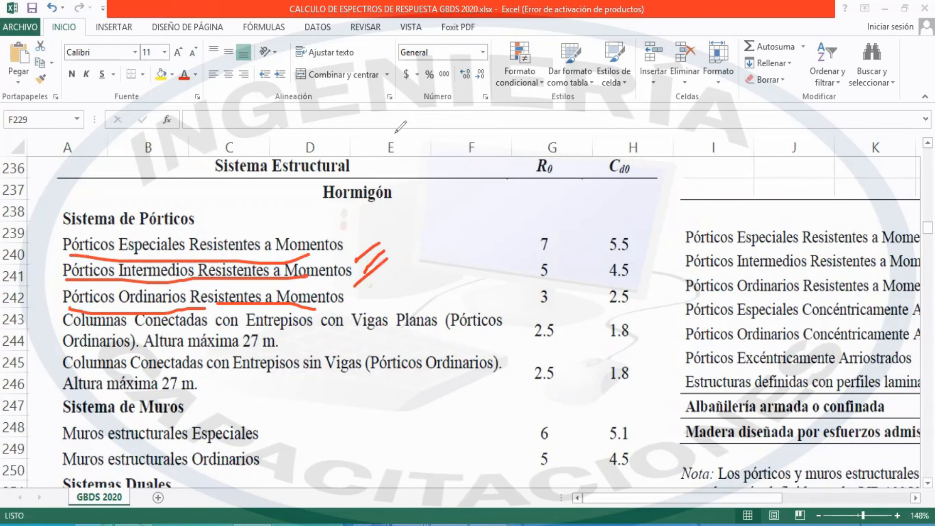
key("e")
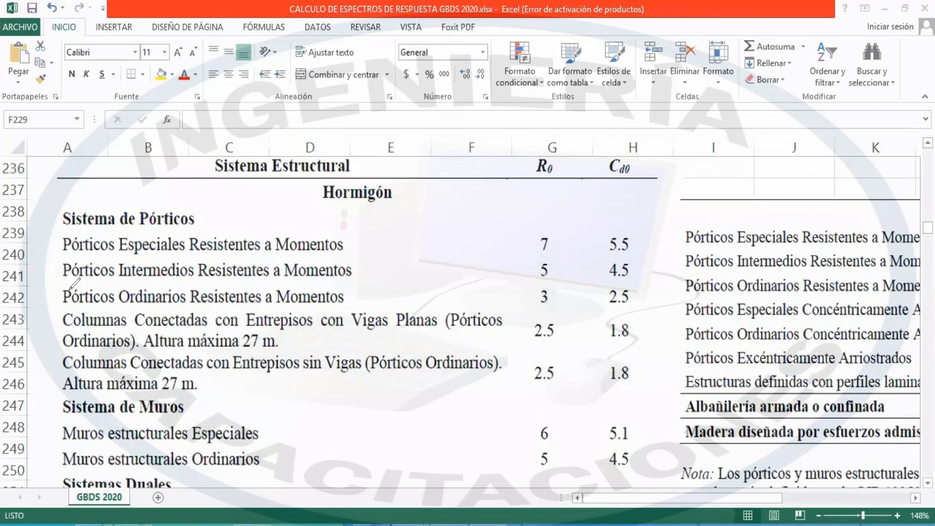
Underline the Pórticos Intermedios row and sketch a notched floor plan with two small boxes and an arrow toward them.
left_click_drag(120, 282, 325, 276)
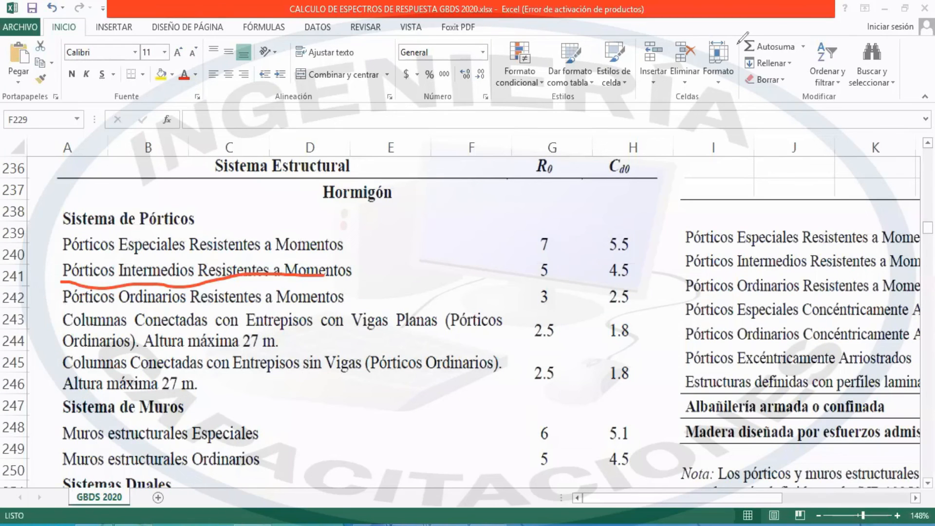
left_click_drag(722, 77, 719, 157)
mouse_move(719, 61)
left_mouse_down()
mouse_move(793, 54)
mouse_move(853, 153)
mouse_move(812, 164)
mouse_move(779, 108)
mouse_move(757, 154)
mouse_move(720, 155)
left_mouse_up()
left_click_drag(777, 117, 808, 109)
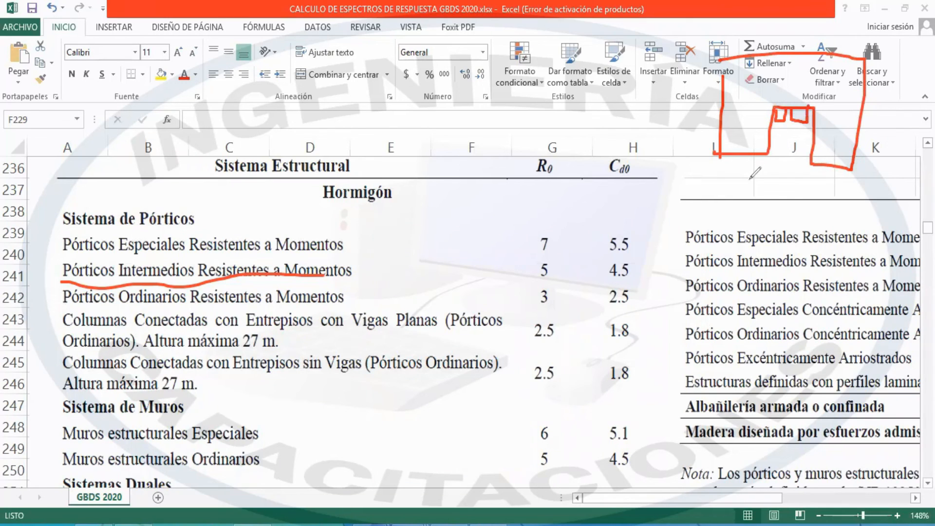
mouse_move(760, 214)
left_mouse_down()
mouse_move(784, 190)
mouse_move(789, 147)
left_mouse_up()
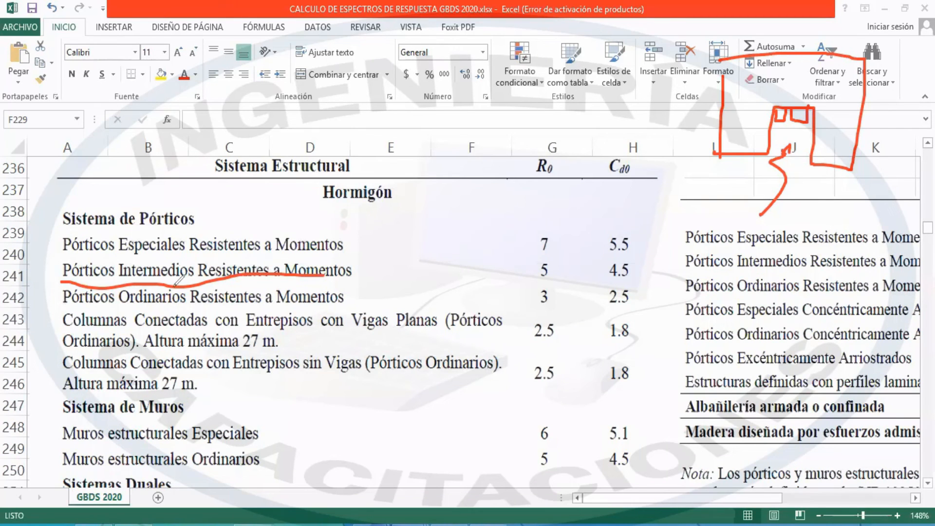
Underline the frame, wall and dual system entries, retrace the sketched plan, handwrite "Port y muros", and clear all annotations.
left_click_drag(57, 230, 261, 215)
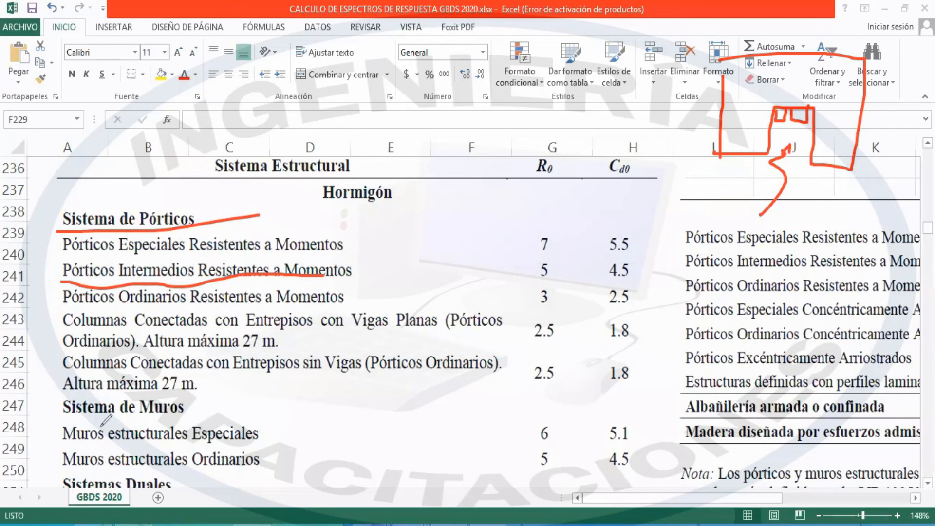
left_click_drag(61, 418, 197, 418)
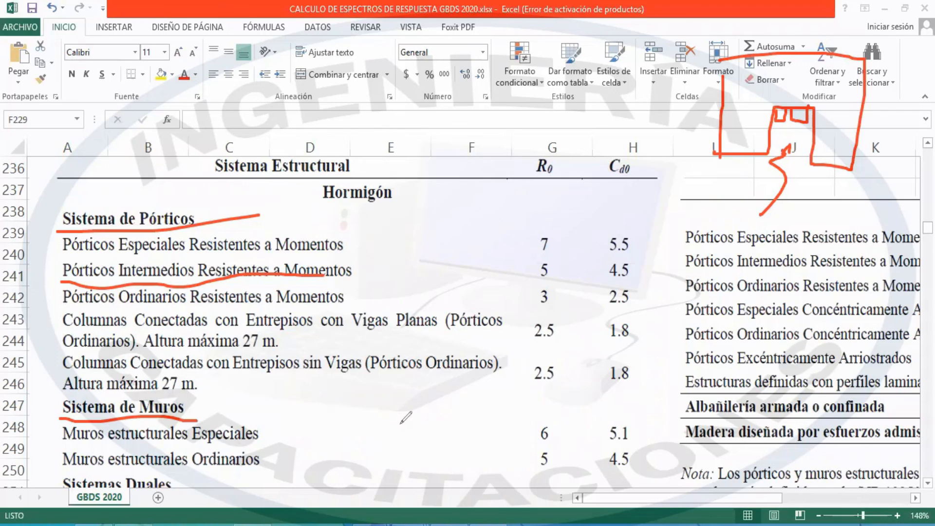
left_click_drag(737, 61, 864, 56)
left_click_drag(726, 66, 724, 146)
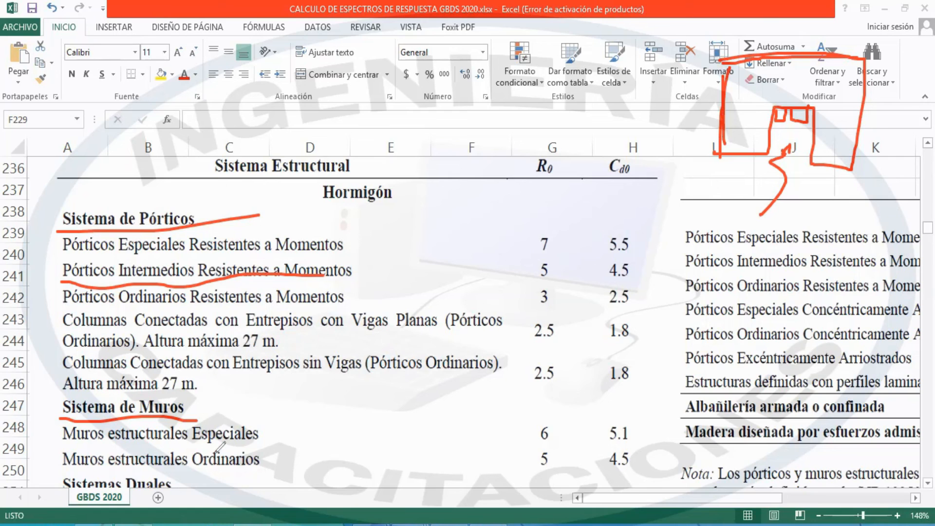
left_click_drag(80, 487, 165, 473)
mouse_move(218, 470)
left_mouse_down()
mouse_move(294, 450)
mouse_move(323, 425)
mouse_move(342, 431)
mouse_move(351, 418)
mouse_move(383, 432)
mouse_move(373, 462)
mouse_move(431, 423)
mouse_move(465, 445)
mouse_move(481, 435)
mouse_move(482, 449)
left_mouse_up()
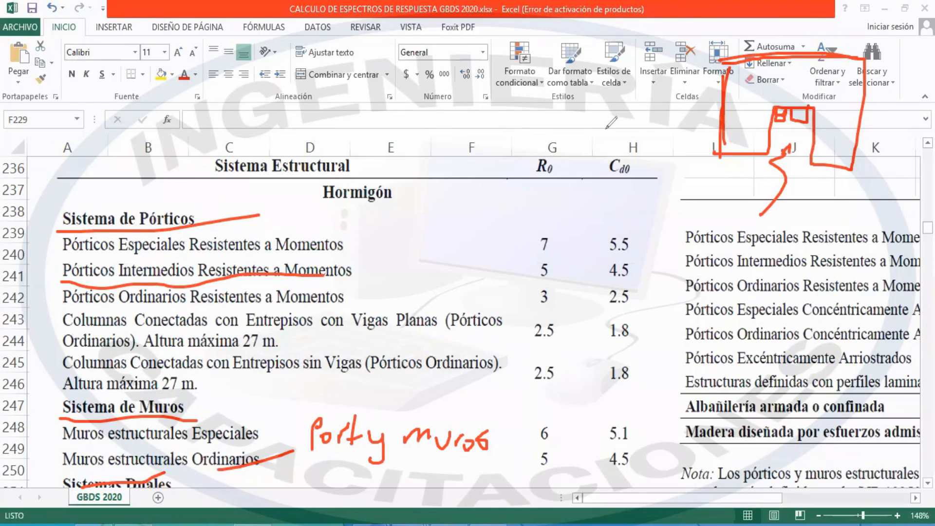
key("e")
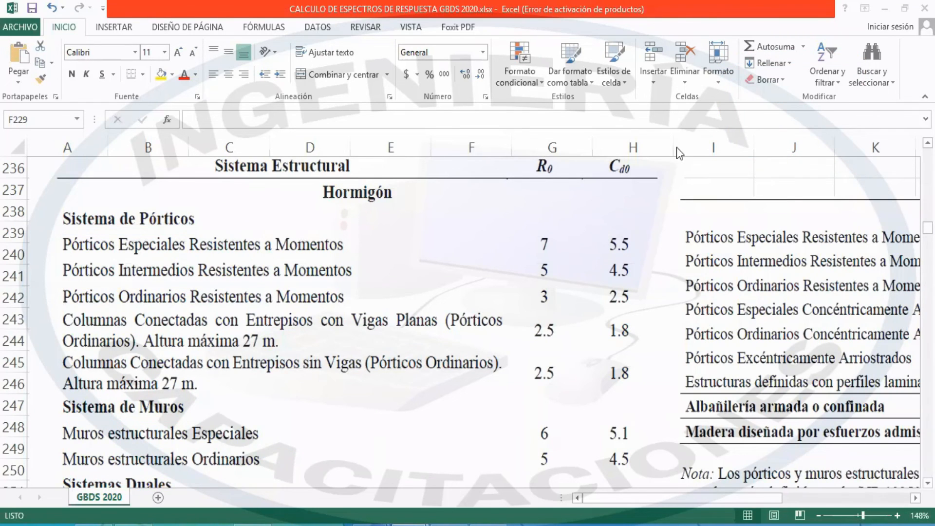
Handwrite two percentage notes in red above the Muros estructurales rows, one for the floor and the other reading "% muros".
scroll(643, 185, "down", 2)
left_click(623, 195)
scroll(625, 190, "up", 1)
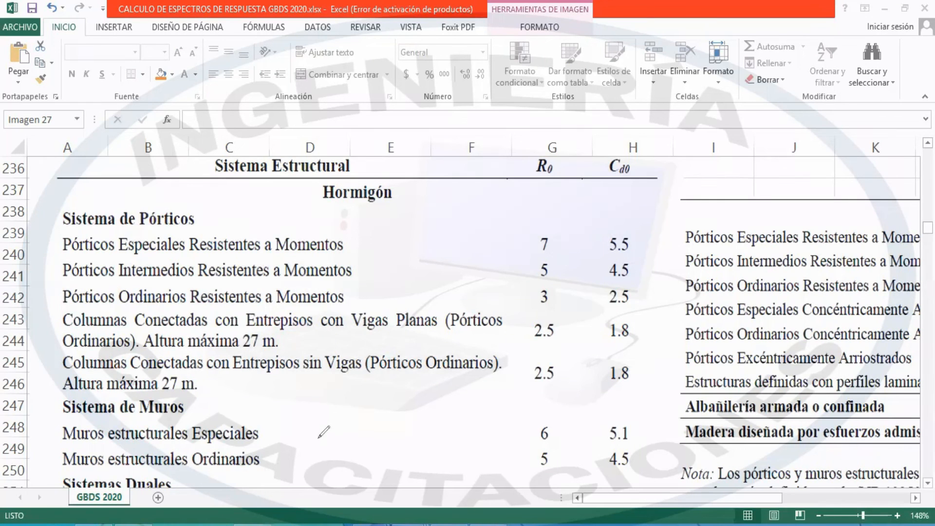
left_click(349, 397)
mouse_move(361, 391)
left_mouse_down()
mouse_move(353, 403)
mouse_move(400, 389)
mouse_move(415, 404)
left_mouse_up()
left_click(360, 402)
mouse_move(474, 387)
left_mouse_down()
mouse_move(466, 406)
mouse_move(463, 396)
mouse_move(493, 405)
mouse_move(545, 395)
mouse_move(546, 403)
left_mouse_up()
left_click(482, 401)
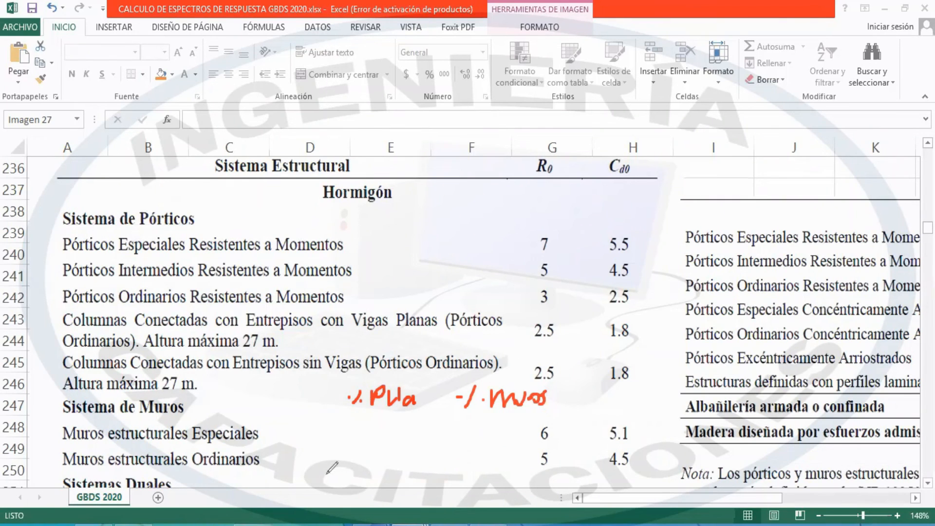
Handwrite the range "[20-70]%" beside the Muros estructurales rows, with arrows to the "% muros" note and to "S. Dual".
mouse_move(299, 448)
left_mouse_down()
mouse_move(317, 468)
mouse_move(336, 451)
mouse_move(355, 457)
left_mouse_up()
left_click_drag(295, 444, 299, 474)
mouse_move(368, 450)
left_mouse_down()
mouse_move(376, 469)
mouse_move(407, 444)
mouse_move(399, 468)
mouse_move(493, 438)
left_mouse_up()
left_click(428, 461)
left_click(459, 462)
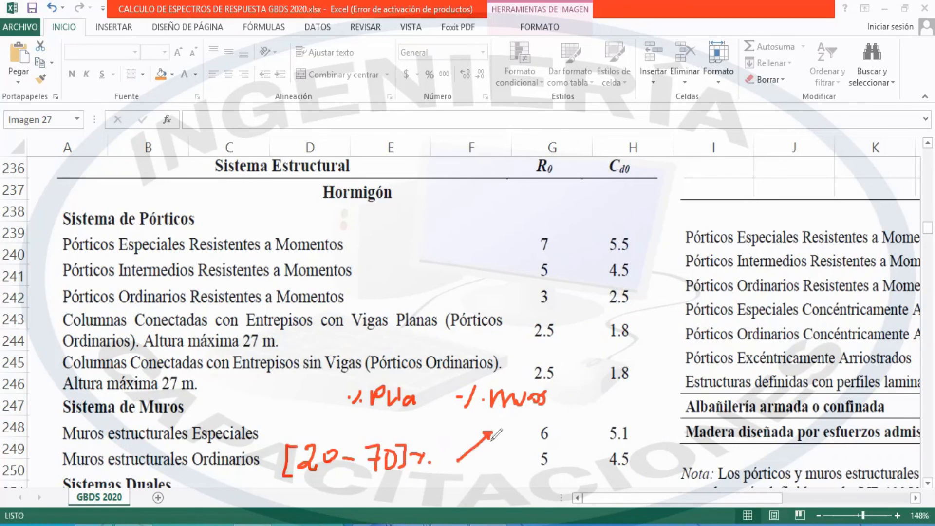
left_click_drag(459, 476, 564, 475)
left_click(522, 472)
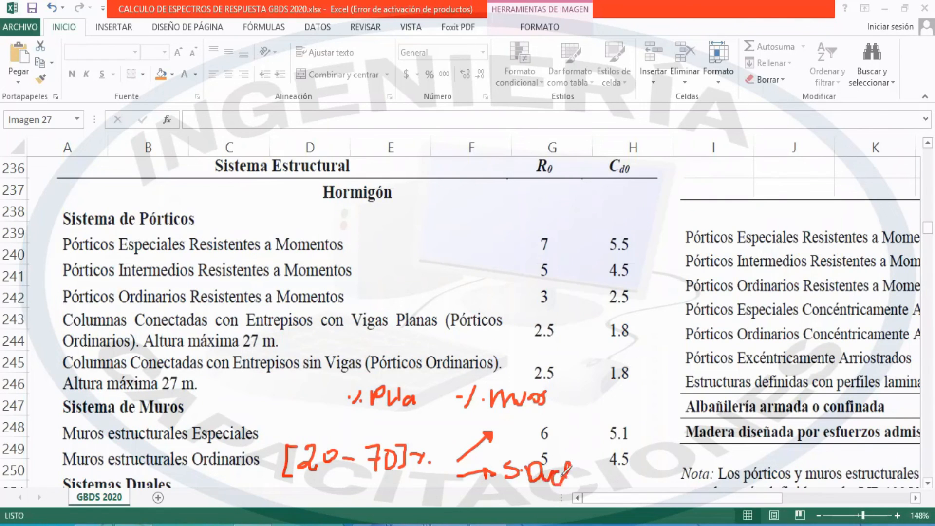
Handwrite a percentage below the 20-70 range with an arrow to "Port", and add an arrow from there to "S. Dual".
left_click(309, 496)
mouse_move(323, 482)
left_mouse_down()
mouse_move(312, 494)
mouse_move(319, 507)
mouse_move(307, 501)
mouse_move(344, 488)
mouse_move(357, 504)
mouse_move(427, 495)
mouse_move(432, 522)
mouse_move(441, 503)
mouse_move(449, 507)
left_mouse_up()
mouse_move(462, 522)
left_mouse_down()
mouse_move(460, 503)
mouse_move(515, 489)
left_mouse_up()
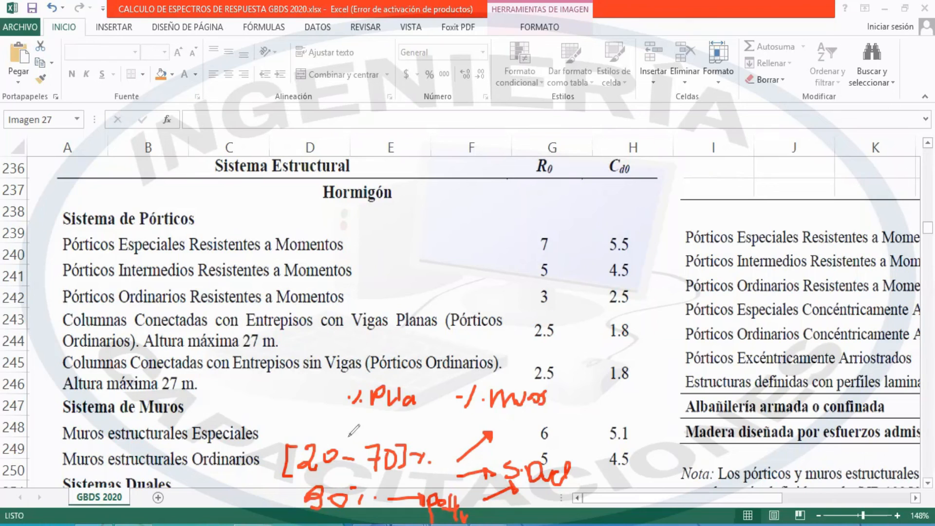
Bracket the first two frame rows with a frames-and-walls note, add ticks beside the notes, and clear all annotations.
mouse_move(361, 241)
left_mouse_down()
mouse_move(377, 280)
mouse_move(395, 258)
mouse_move(410, 268)
mouse_move(421, 257)
mouse_move(426, 274)
mouse_move(444, 265)
mouse_move(495, 273)
mouse_move(546, 236)
left_mouse_up()
left_click_drag(569, 390, 568, 398)
mouse_move(599, 458)
left_mouse_down()
mouse_move(621, 454)
mouse_move(635, 435)
left_mouse_up()
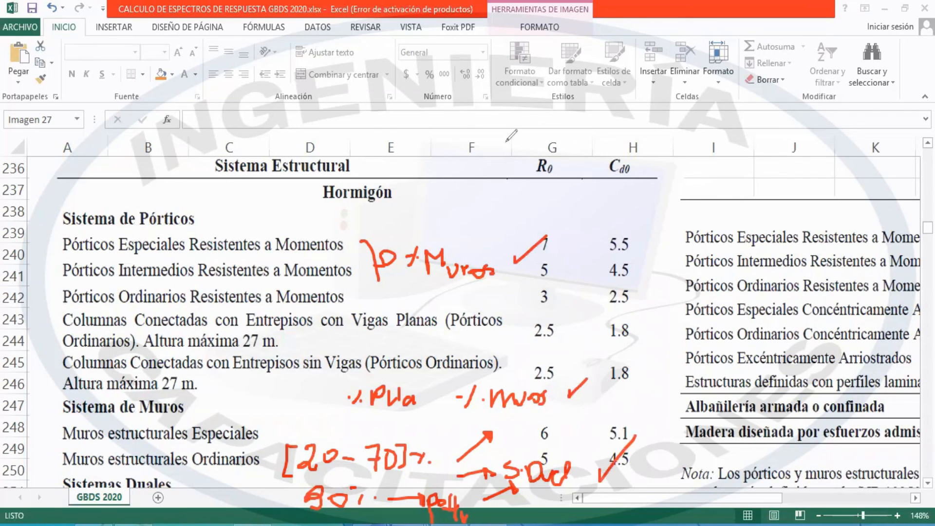
key("Escape")
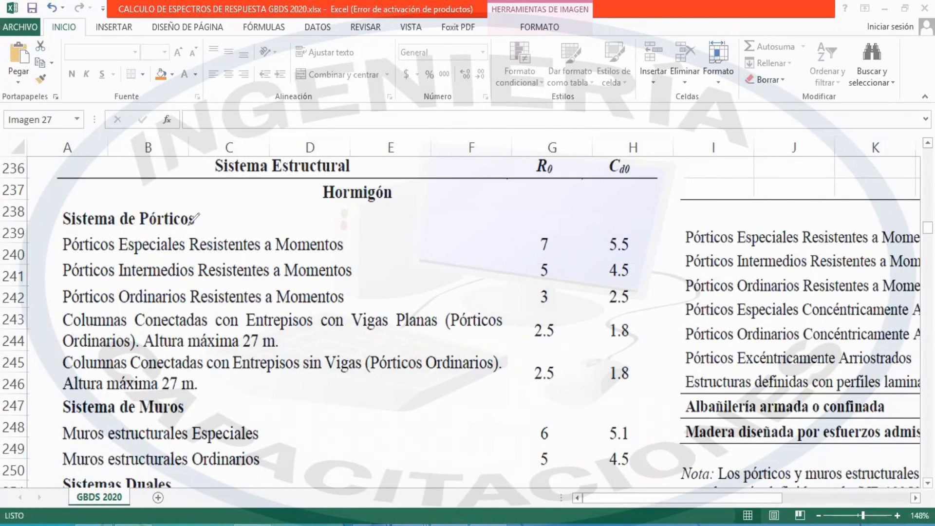
Underline the Pórticos Intermedios row with an arrow, and sketch a notched floor plan with two small boxes and a circle above them.
left_click_drag(73, 282, 352, 277)
mouse_move(422, 238)
left_mouse_down()
mouse_move(366, 269)
mouse_move(376, 270)
left_mouse_up()
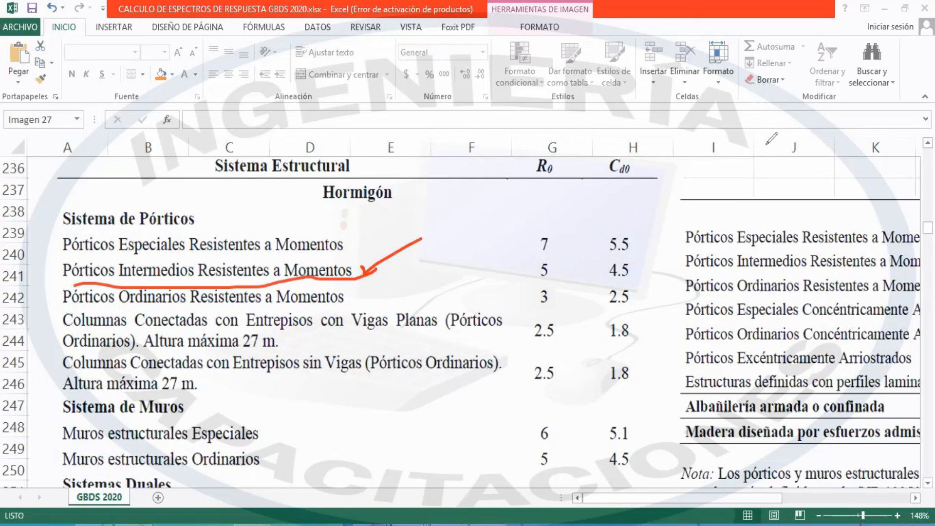
mouse_move(716, 83)
left_mouse_down()
mouse_move(779, 193)
mouse_move(791, 112)
mouse_move(844, 199)
mouse_move(900, 194)
mouse_move(755, 42)
mouse_move(719, 80)
left_mouse_up()
mouse_move(787, 114)
left_mouse_down()
mouse_move(801, 137)
mouse_move(804, 116)
mouse_move(831, 132)
mouse_move(837, 112)
left_mouse_up()
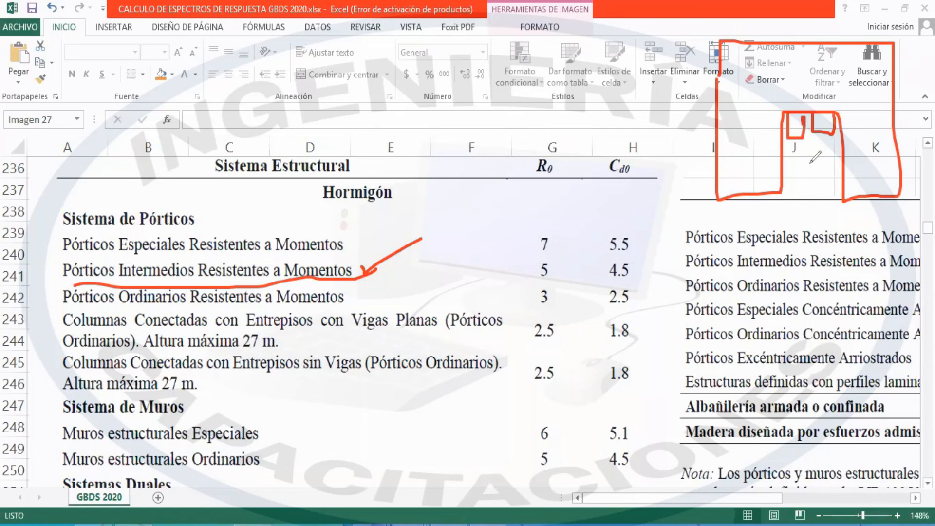
mouse_move(805, 61)
left_mouse_down()
mouse_move(801, 97)
mouse_move(822, 93)
left_mouse_up()
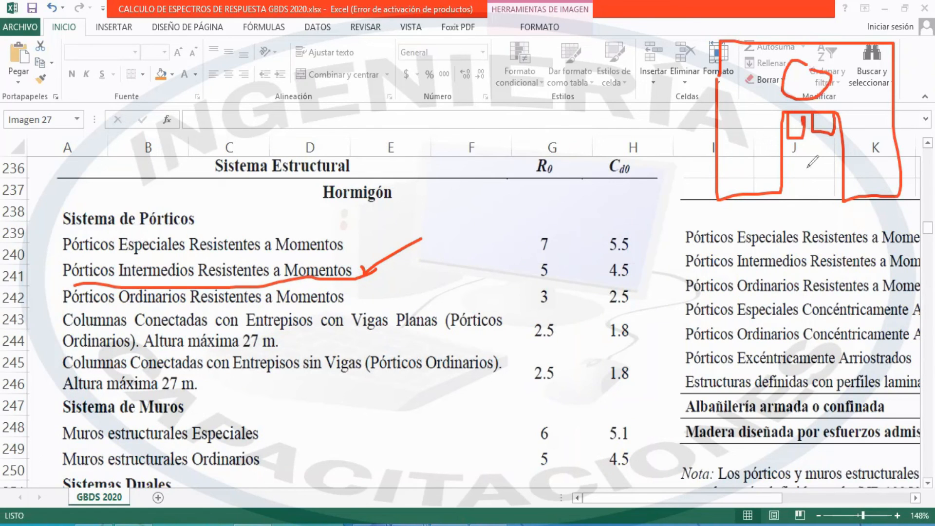
Bracket the two boxes with a downward arrow, circle the Pórticos Intermedios R0 value, and clear all annotations.
mouse_move(789, 153)
left_mouse_down()
mouse_move(828, 151)
mouse_move(842, 136)
left_mouse_up()
left_click_drag(814, 165, 817, 195)
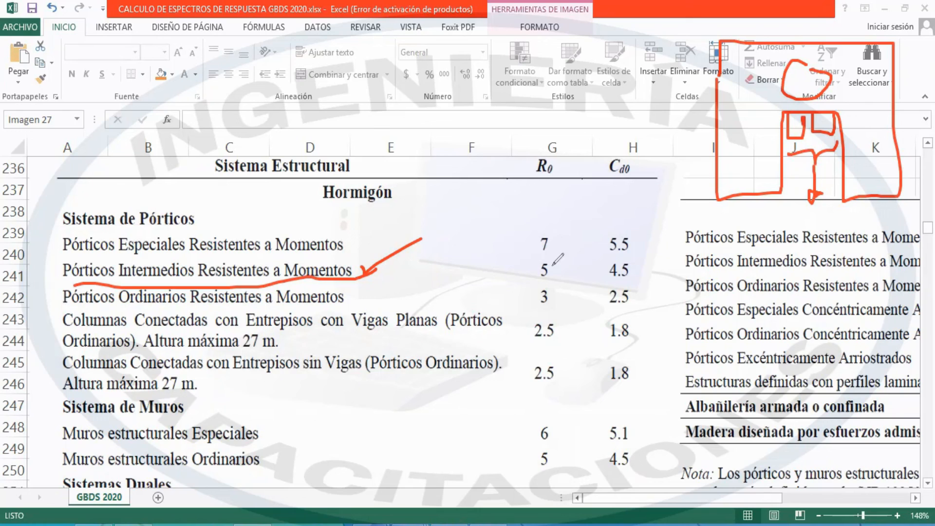
mouse_move(556, 257)
left_mouse_down()
mouse_move(529, 284)
mouse_move(561, 275)
mouse_move(561, 259)
left_mouse_up()
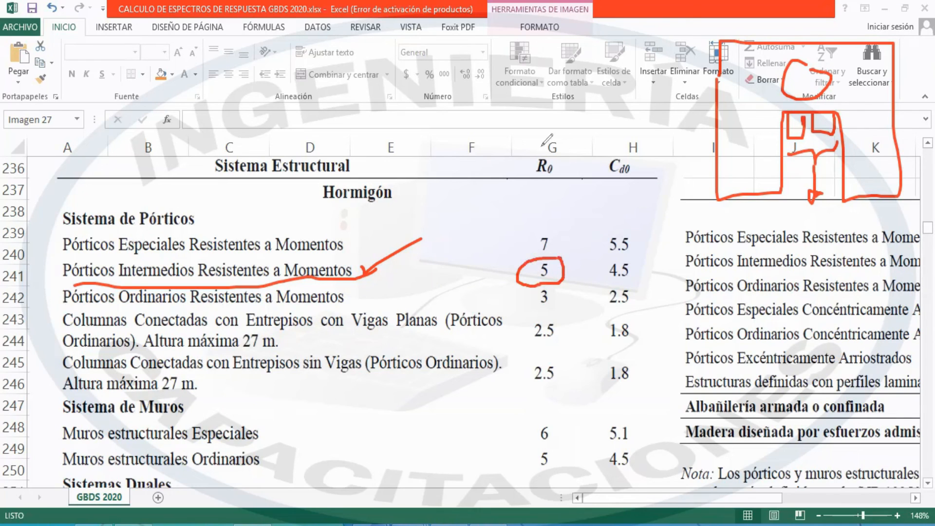
key("Delete")
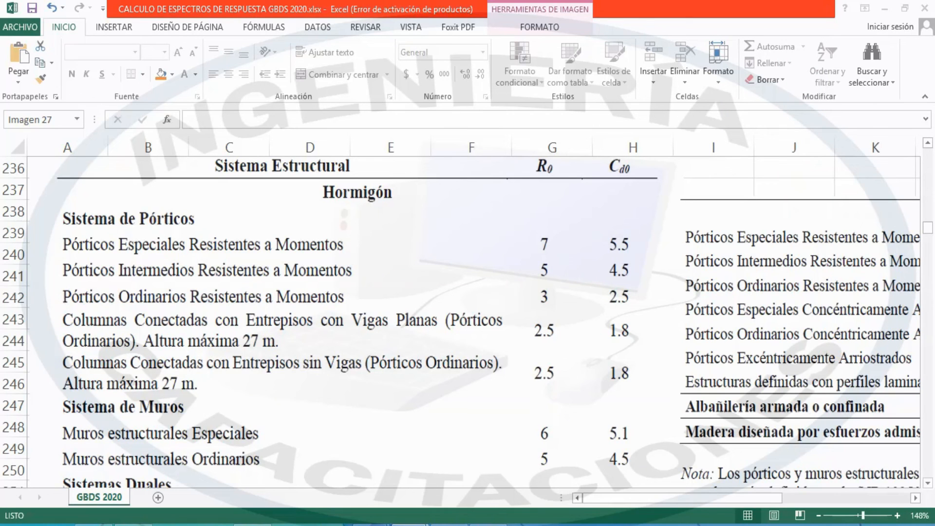
Examine the remaining structural systems, the Ro cell, and Tablas 7-2 and 7-3 on height and plan irregularity.
scroll(665, 267, "down", 4)
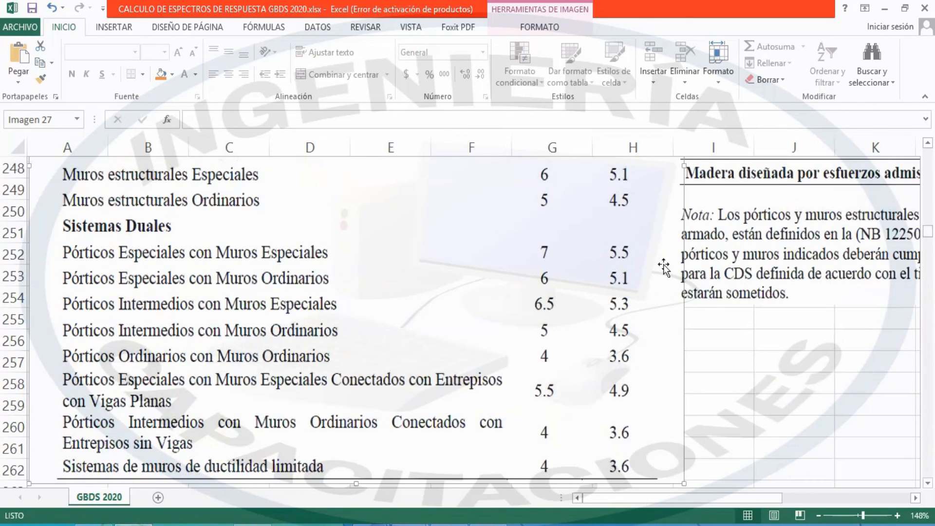
scroll(530, 307, "down", 5)
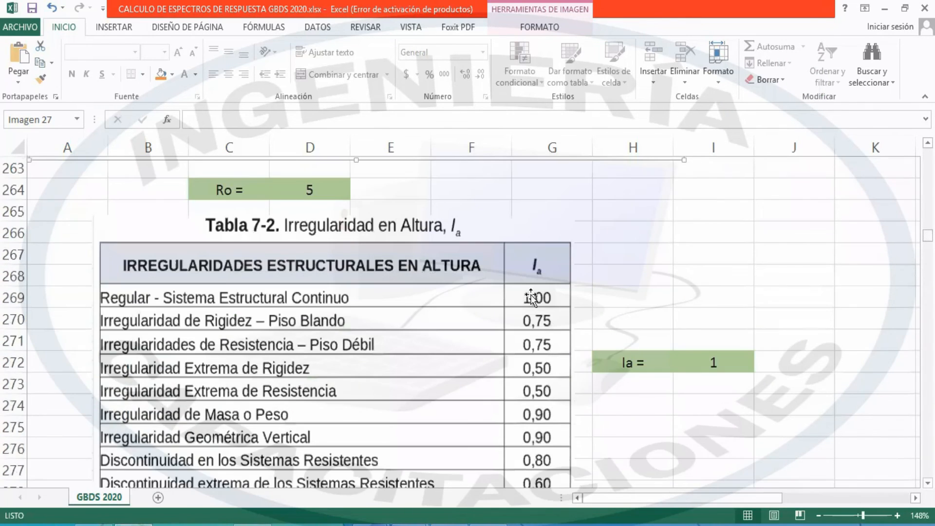
scroll(334, 226, "down", 1)
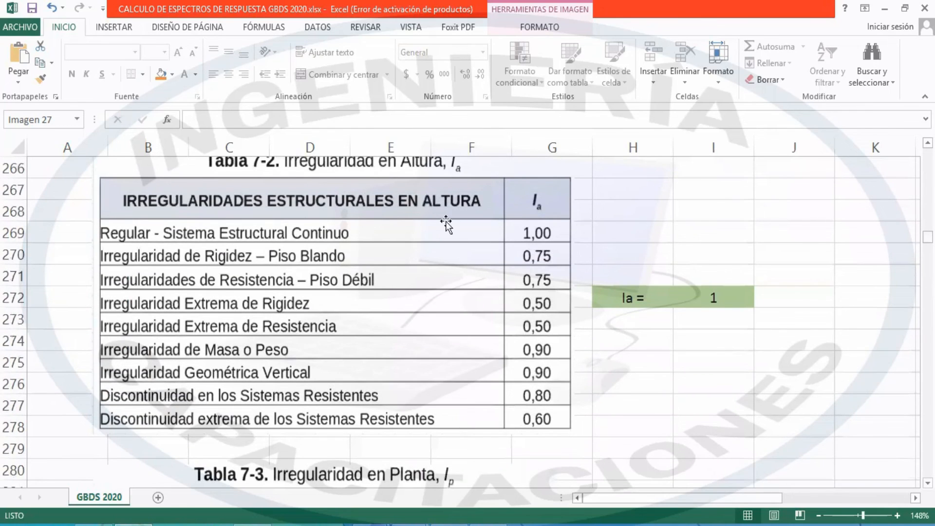
scroll(445, 221, "up", 1)
scroll(487, 276, "down", 1)
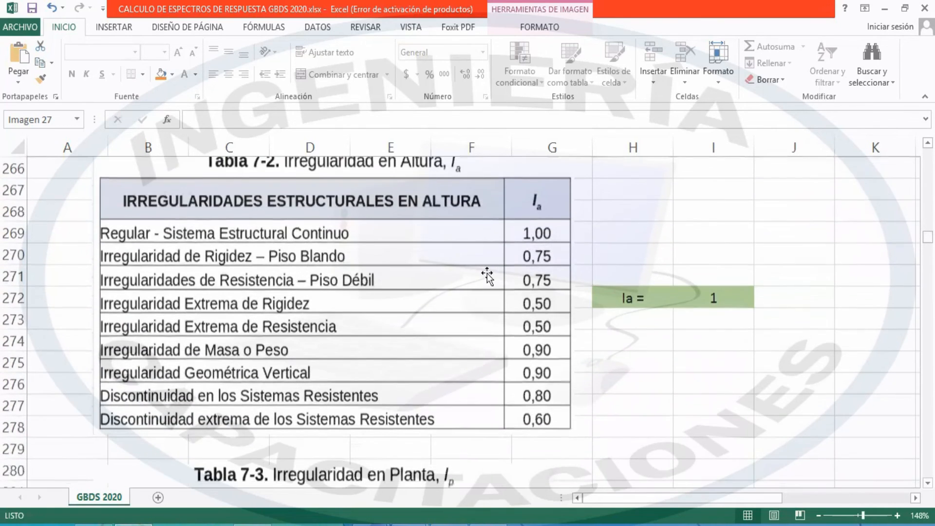
scroll(487, 258, "down", 1)
scroll(489, 244, "up", 1)
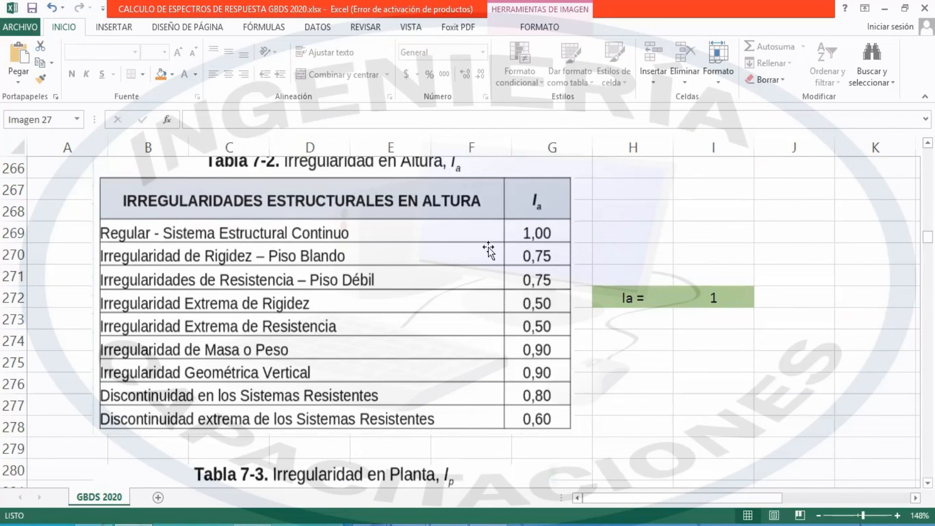
left_click(659, 236)
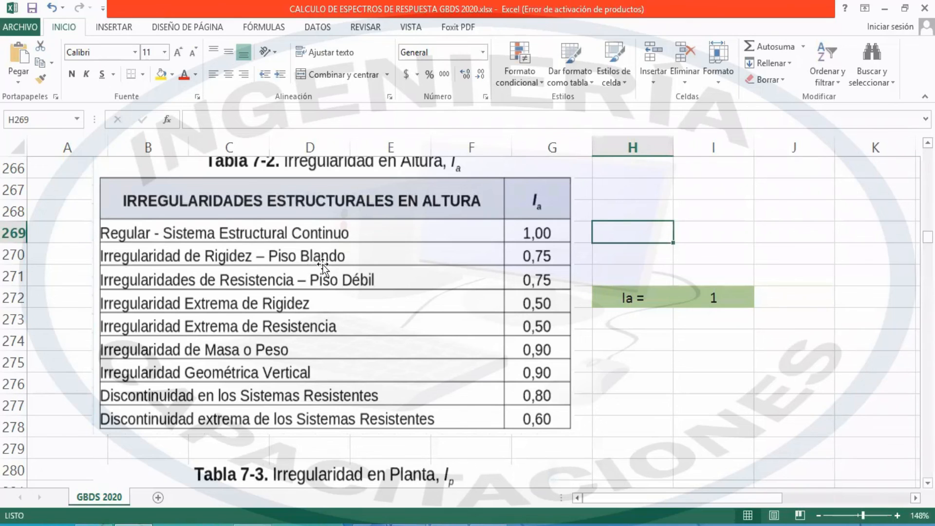
scroll(322, 265, "down", 3)
scroll(413, 288, "down", 3)
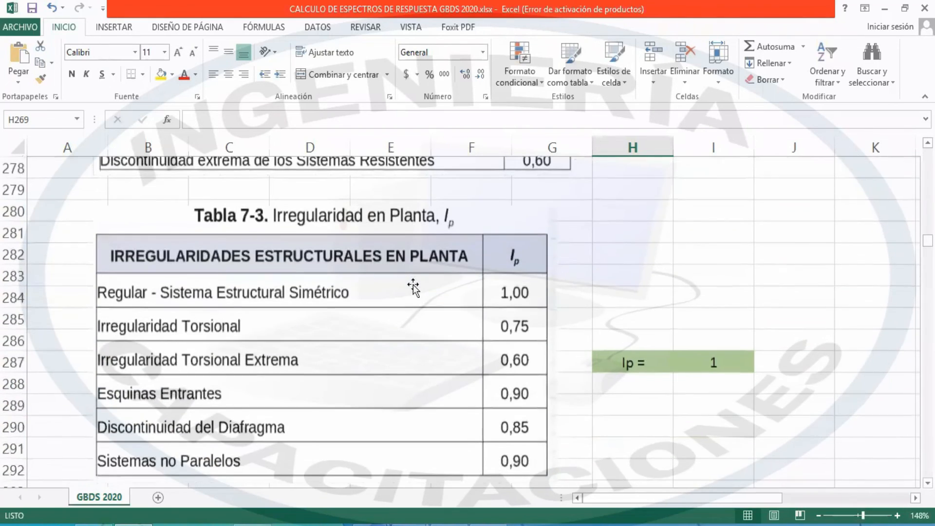
scroll(410, 286, "up", 4)
scroll(411, 287, "up", 1)
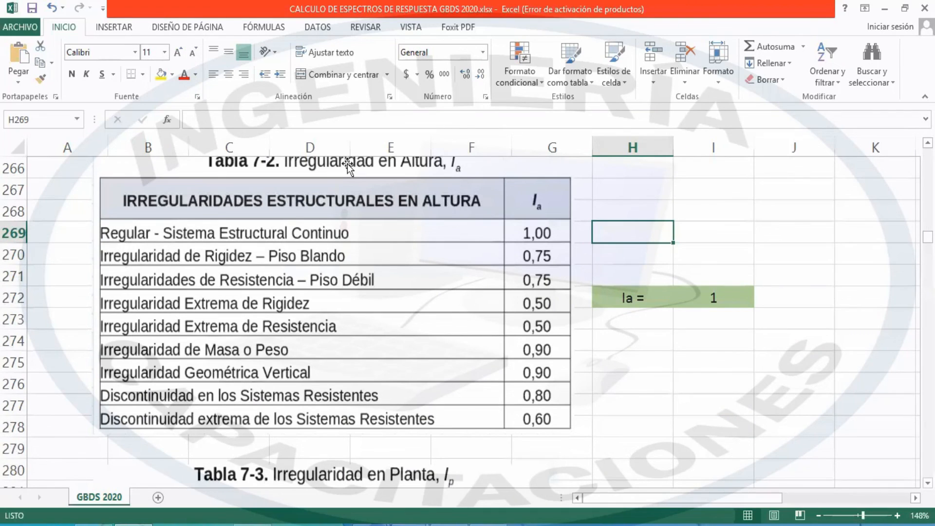
Mark the Tabla 7-2 irregularity rows with red slashes, add an arrow to the Piso Blando factor, and clear the annotations.
left_click_drag(385, 224, 401, 215)
left_click_drag(394, 263, 421, 247)
left_click_drag(398, 294, 426, 276)
left_click_drag(383, 311, 404, 297)
left_click_drag(377, 330, 396, 323)
left_click_drag(371, 370, 393, 358)
left_click_drag(368, 394, 410, 378)
left_click_drag(397, 409, 427, 381)
mouse_move(452, 253)
left_mouse_down()
mouse_move(520, 256)
mouse_move(507, 261)
left_mouse_up()
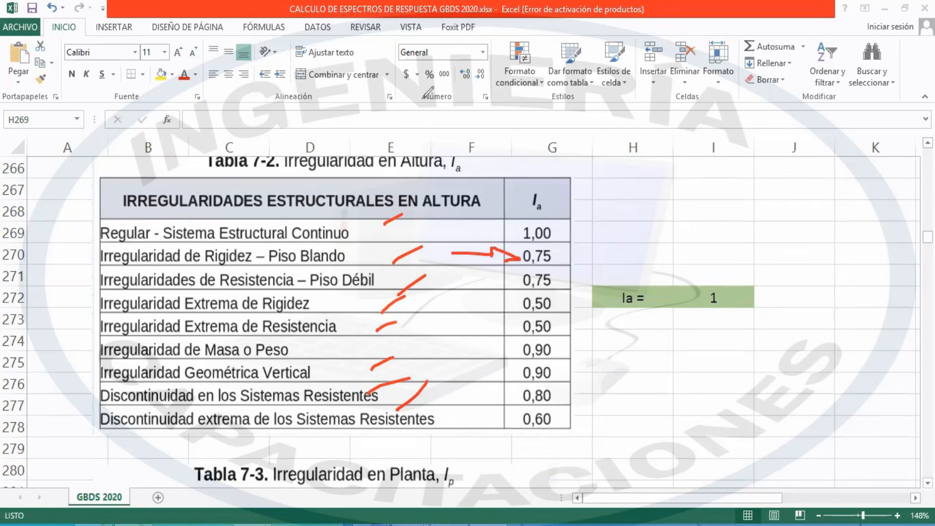
key("Escape")
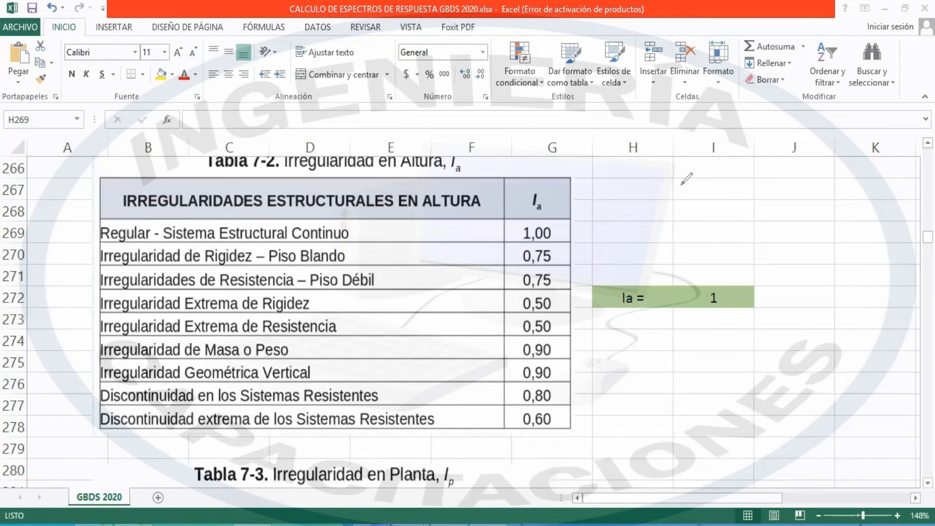
Handwrite "1" and "<1" above the Ia cell, and compare them with the plan irregularity factors in Tabla 7-3.
mouse_move(657, 189)
left_mouse_down()
mouse_move(680, 168)
mouse_move(673, 200)
left_mouse_up()
mouse_move(661, 223)
left_mouse_down()
mouse_move(665, 238)
mouse_move(691, 215)
mouse_move(692, 237)
left_mouse_up()
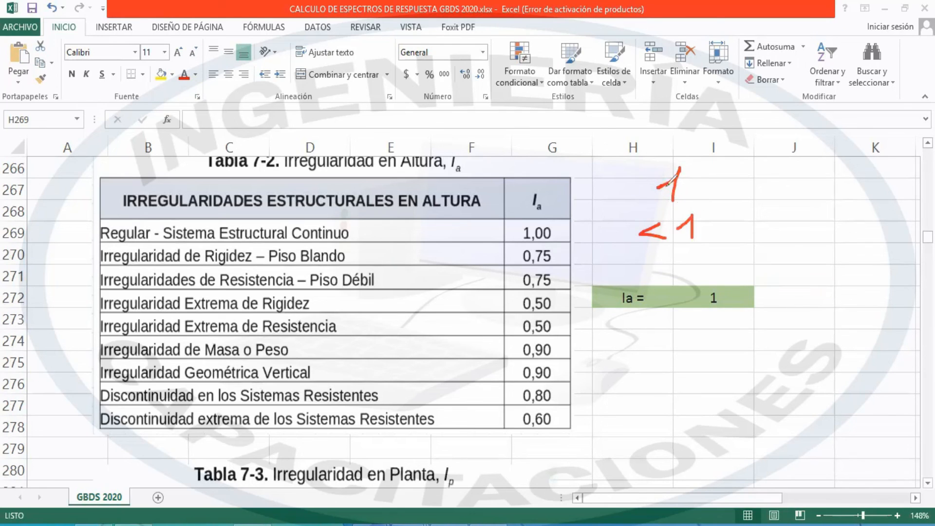
left_click(705, 253)
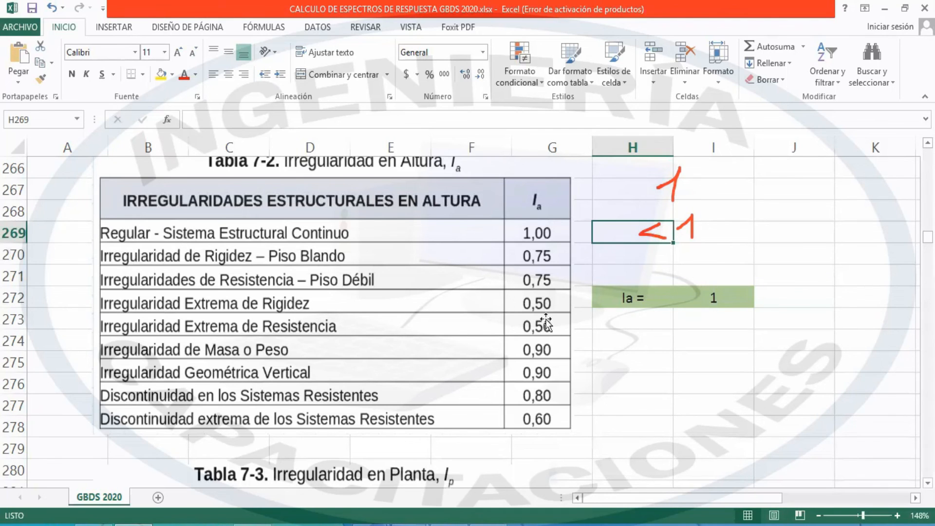
scroll(570, 297, "down", 5)
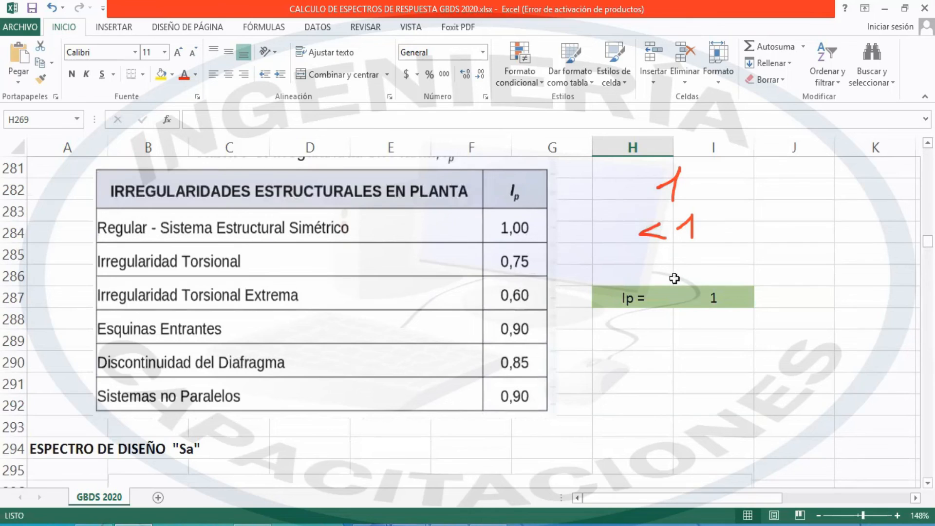
Inspect the formula of the response modification factor R in F231, circle its value in red, and clear all annotations.
scroll(673, 273, "up", 14)
scroll(638, 243, "up", 5)
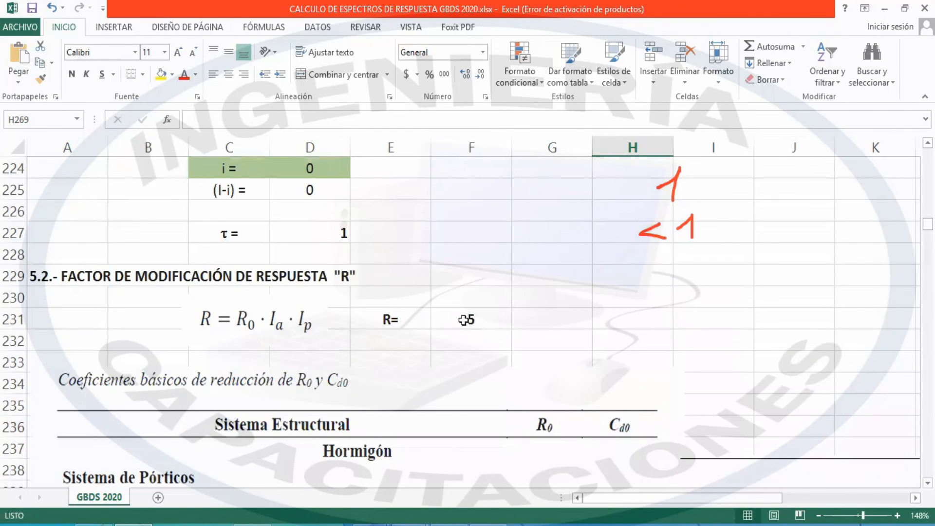
left_click(468, 317)
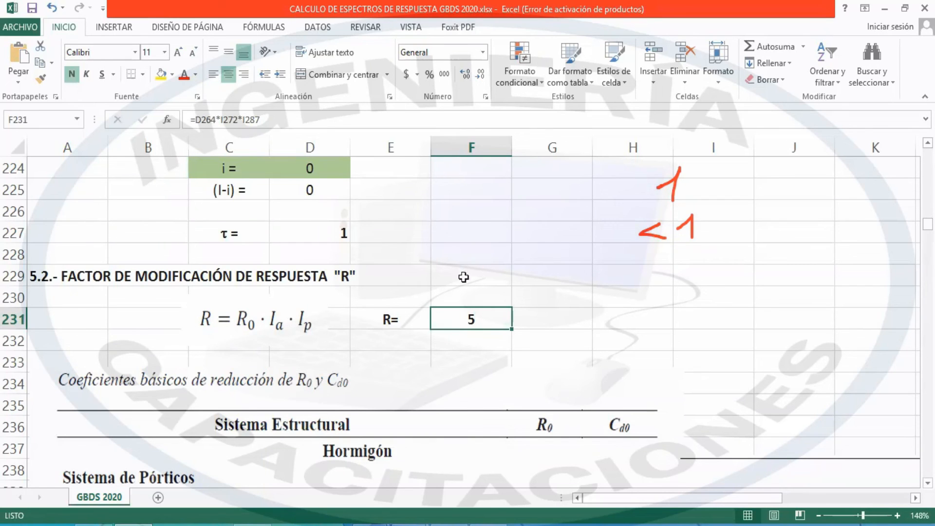
mouse_move(485, 311)
left_mouse_down()
mouse_move(429, 320)
mouse_move(500, 331)
left_mouse_up()
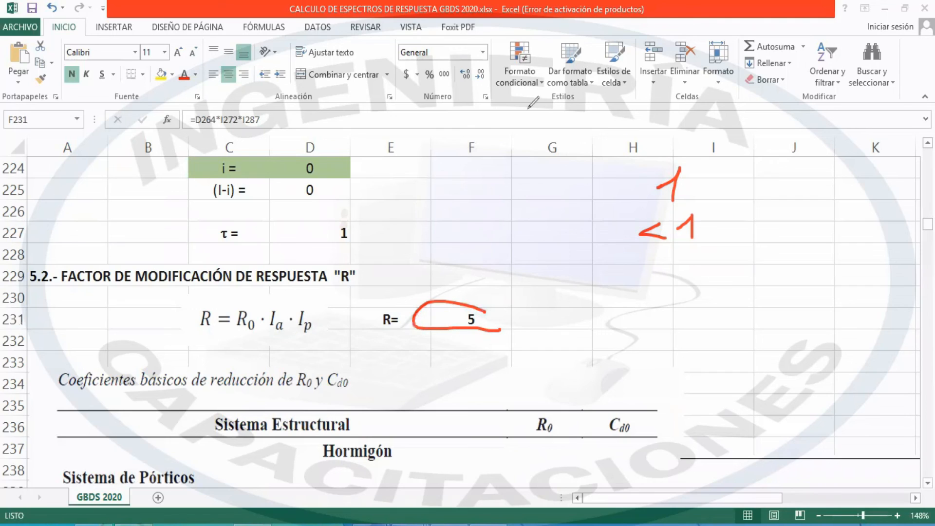
left_click(506, 300)
key("e")
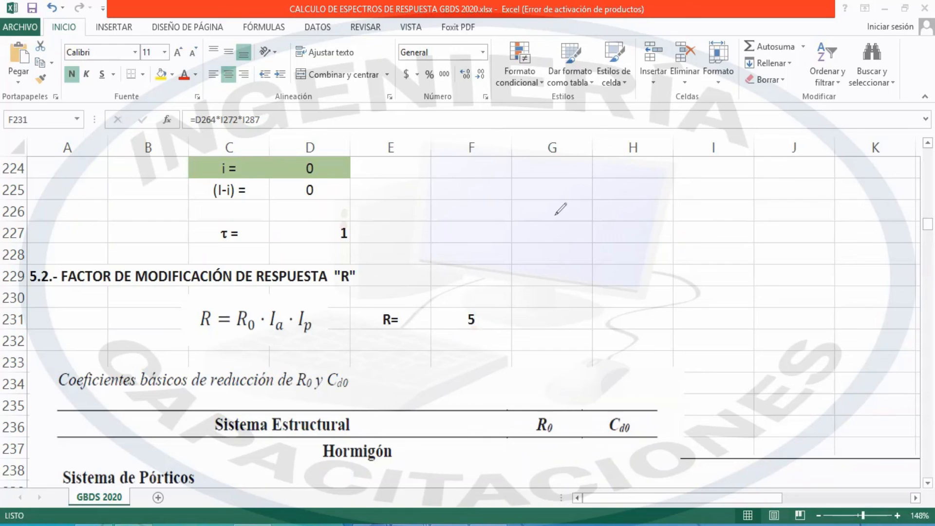
Circle the R factor, sketch spectrum axes with a higher and a lower curve, point an arrow at R, and clear the annotations.
mouse_move(471, 300)
left_mouse_down()
mouse_move(385, 306)
mouse_move(516, 314)
left_mouse_up()
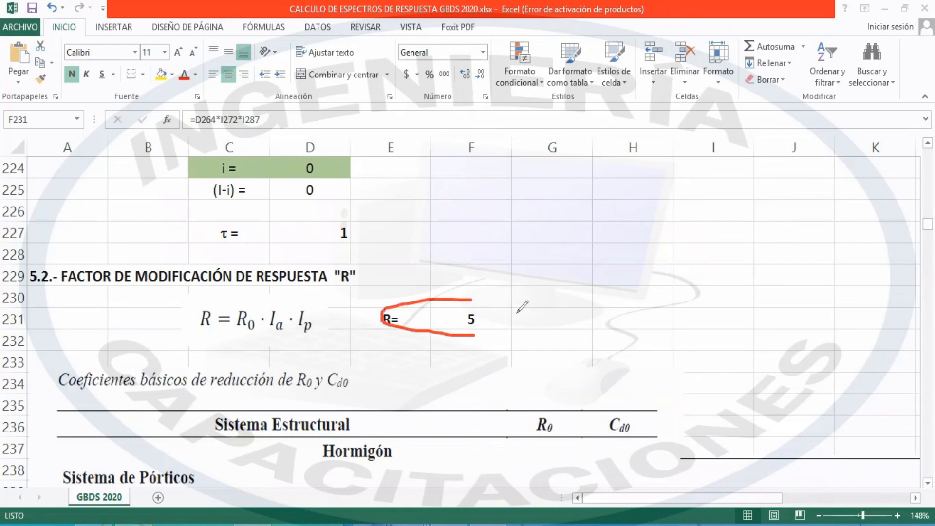
mouse_move(605, 201)
left_mouse_down()
mouse_move(601, 347)
mouse_move(825, 323)
mouse_move(603, 187)
mouse_move(597, 202)
left_mouse_up()
mouse_move(606, 343)
left_mouse_down()
mouse_move(601, 222)
mouse_move(608, 336)
mouse_move(632, 232)
mouse_move(667, 227)
mouse_move(701, 259)
mouse_move(831, 301)
left_mouse_up()
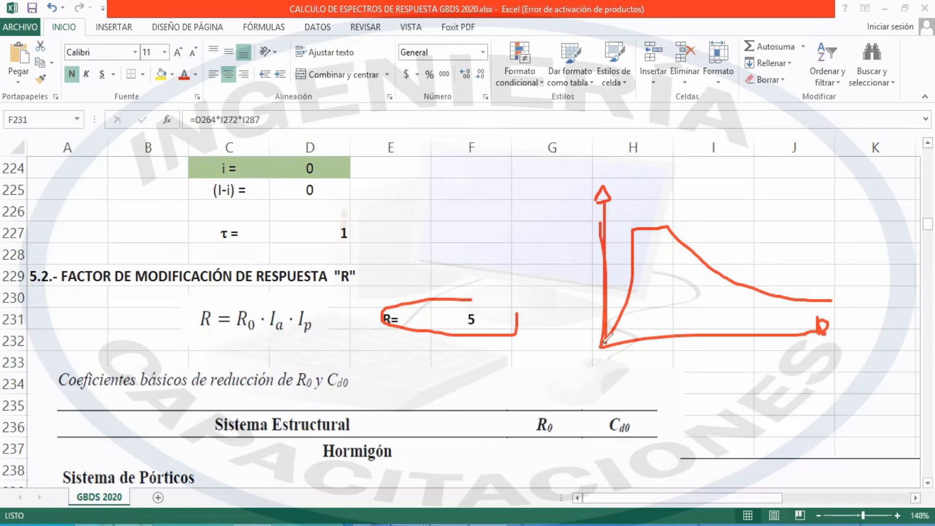
mouse_move(606, 340)
left_mouse_down()
mouse_move(642, 267)
mouse_move(684, 263)
mouse_move(754, 317)
mouse_move(802, 321)
left_mouse_up()
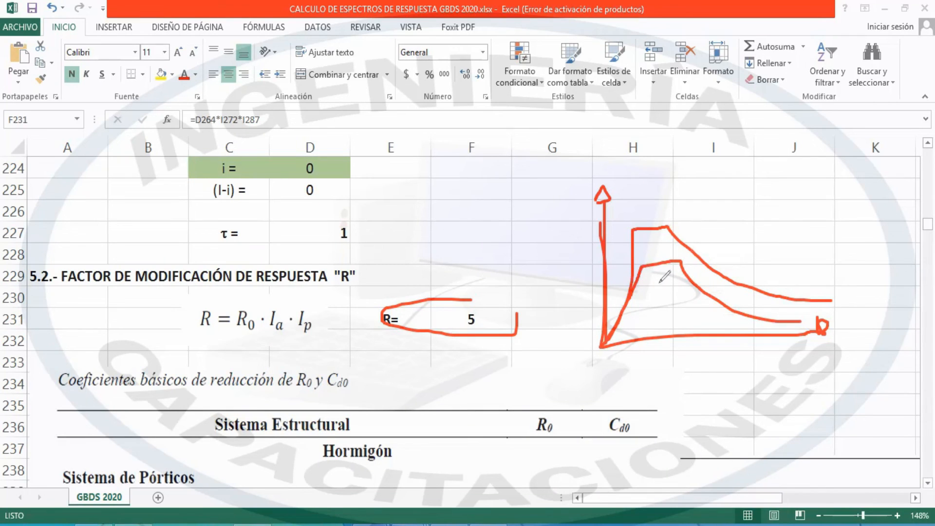
mouse_move(520, 256)
left_mouse_down()
mouse_move(499, 298)
mouse_move(520, 282)
left_mouse_up()
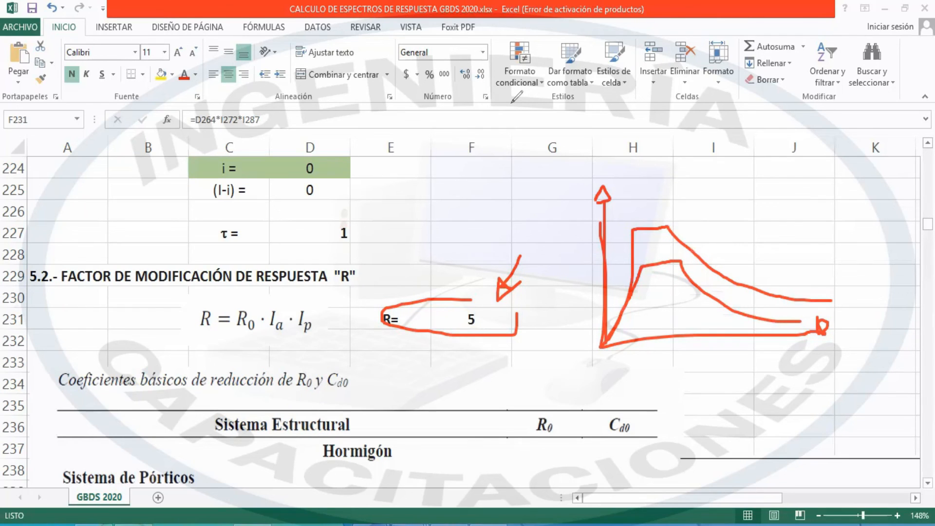
left_click(574, 104)
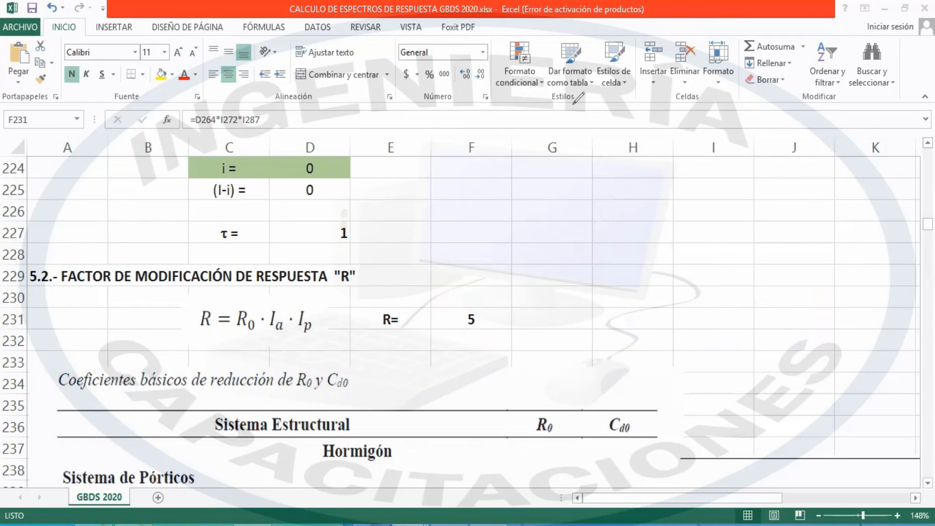
Review the basic reduction coefficients R0 by structural system and the vertical irregularity factors Ia in Tabla 7-2.
scroll(615, 306, "down", 10)
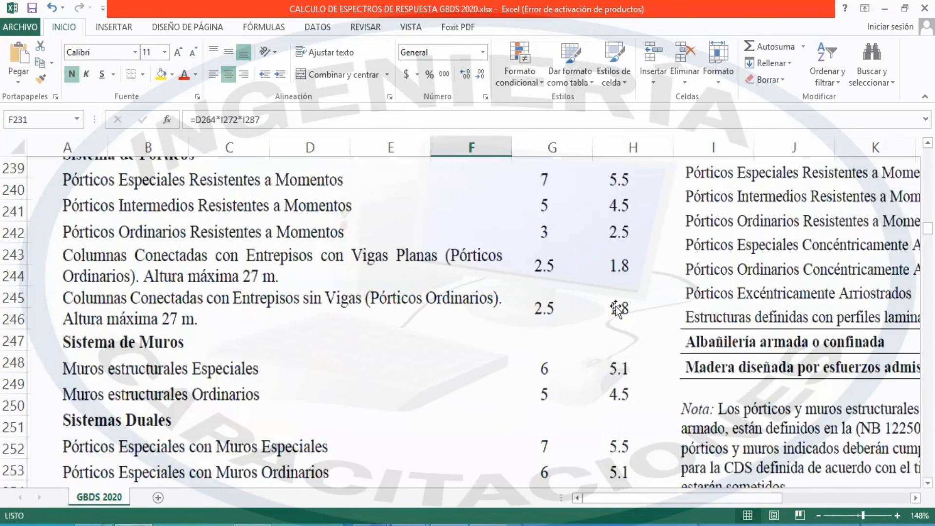
scroll(614, 292, "down", 2)
scroll(602, 282, "down", 3)
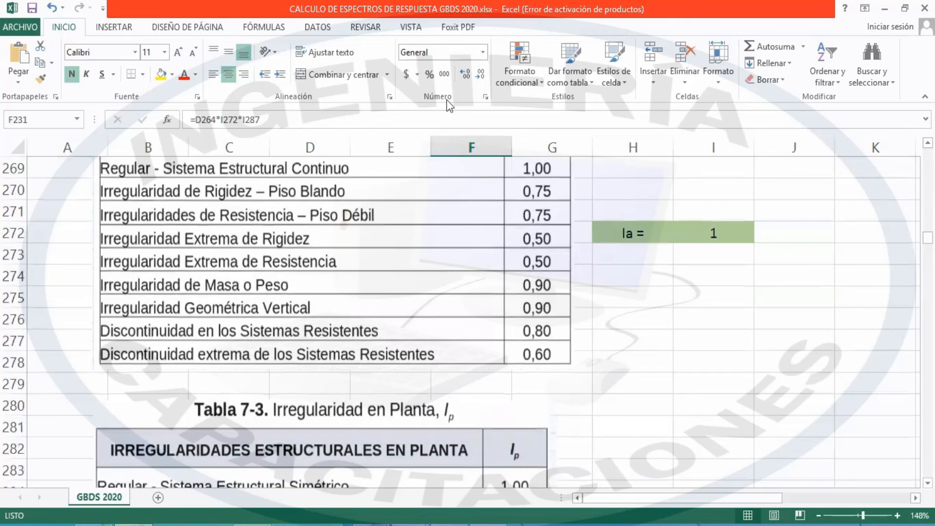
key("alt+Tab")
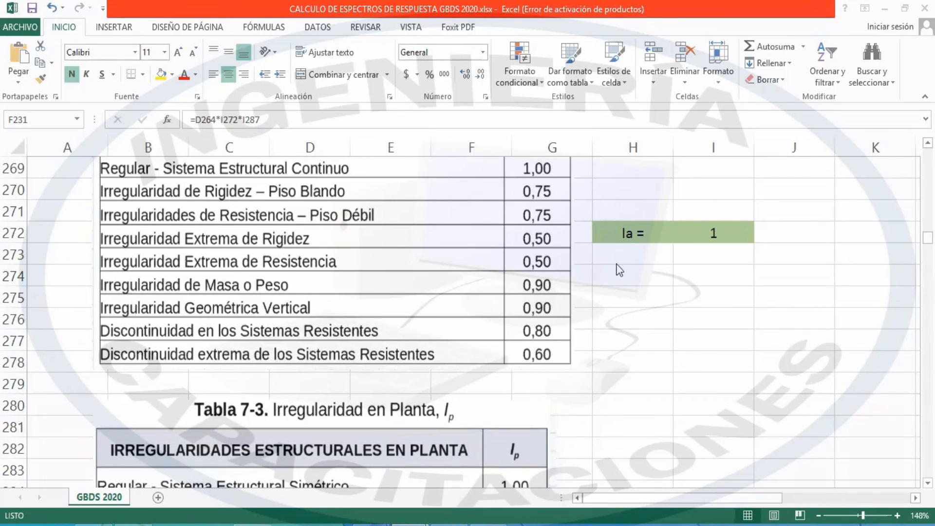
left_click(659, 276)
scroll(687, 215, "up", 2)
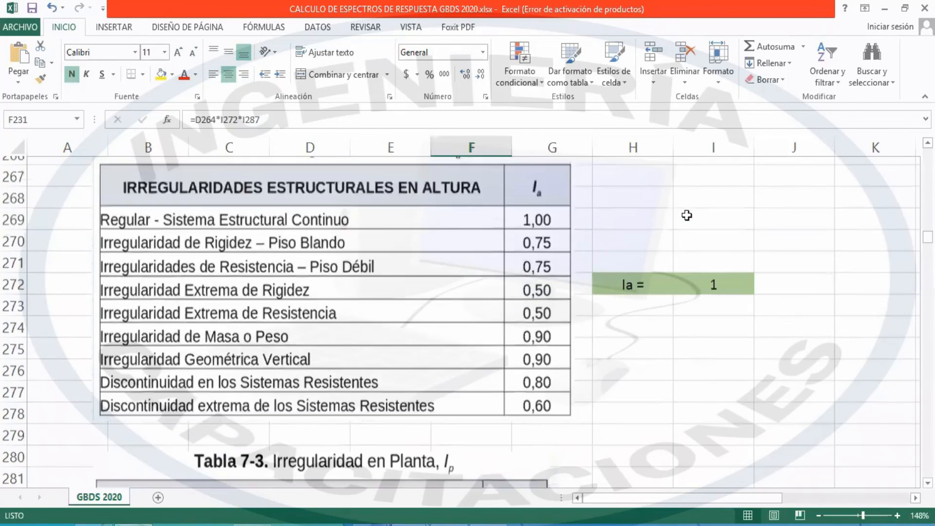
Examine the plan irregularity factors Ip in Tabla 7-3 and the Sae and Sa curves in the design spectrum chart.
scroll(691, 214, "down", 7)
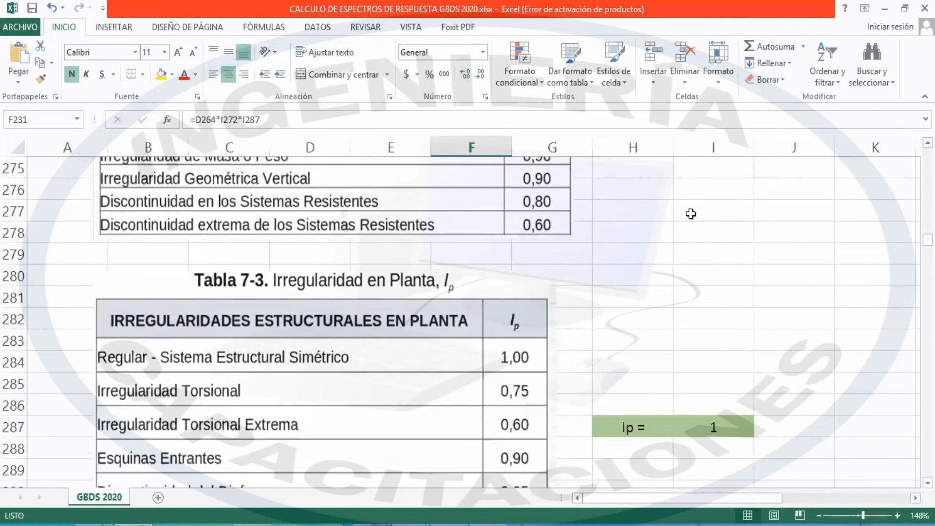
scroll(692, 209, "down", 2)
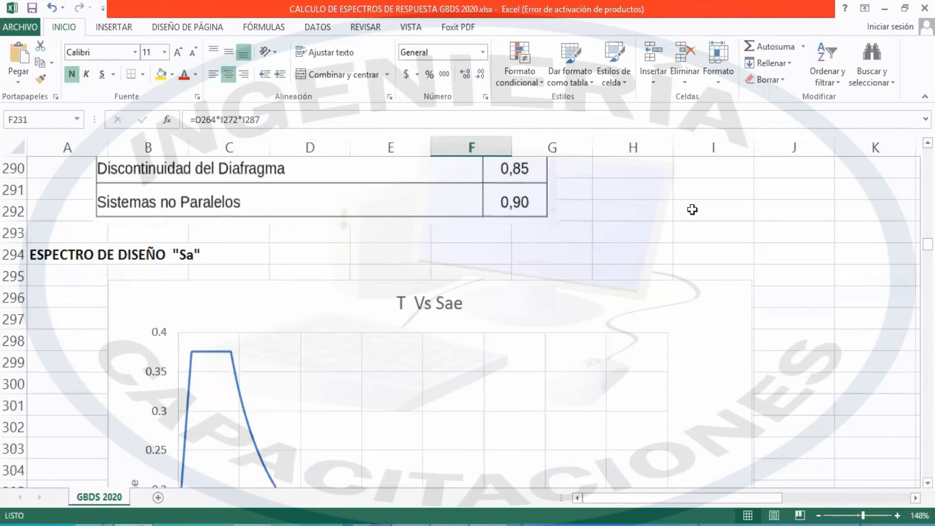
scroll(692, 210, "down", 3)
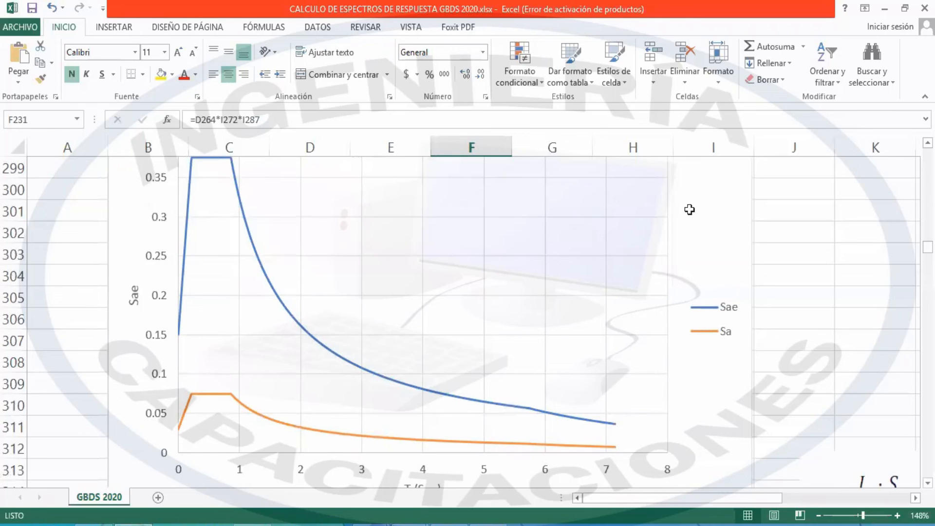
scroll(689, 210, "up", 6)
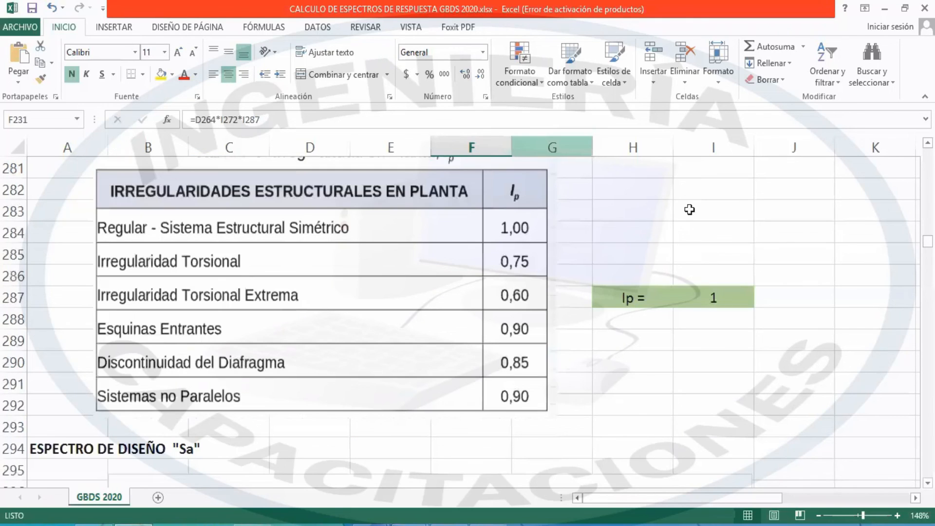
key("alt+Tab")
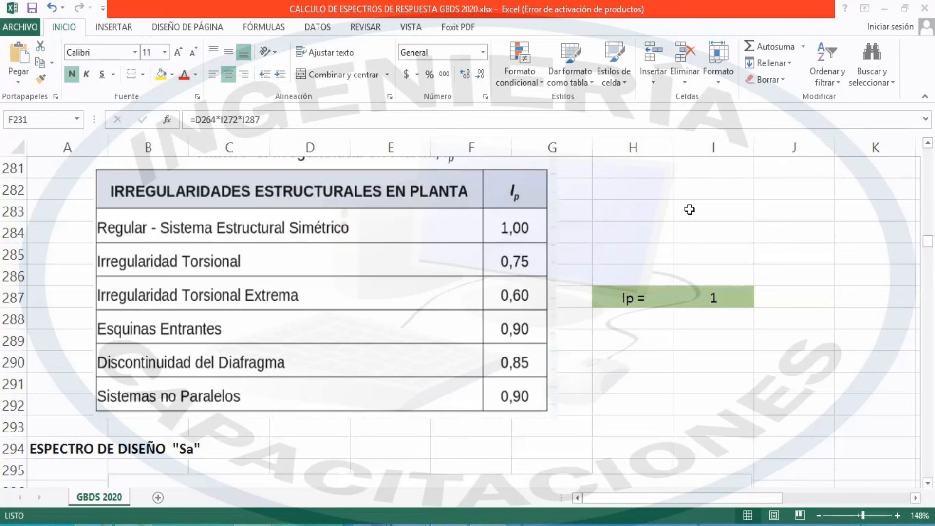
Review the design spectrum chart and the T, Sae and Sa tables below it, including the MENOS INTERVALOS table.
scroll(667, 211, "down", 4)
scroll(668, 211, "up", 2)
scroll(668, 211, "up", 10)
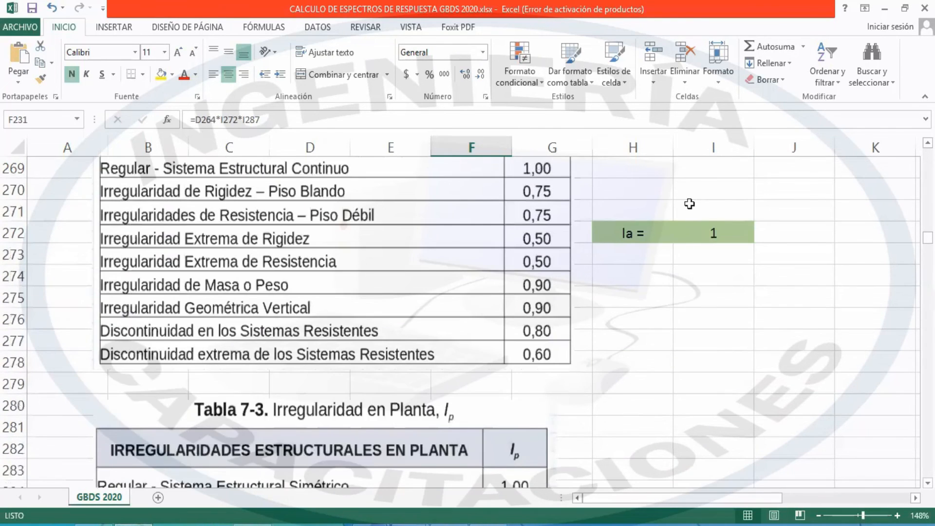
scroll(690, 214, "down", 11)
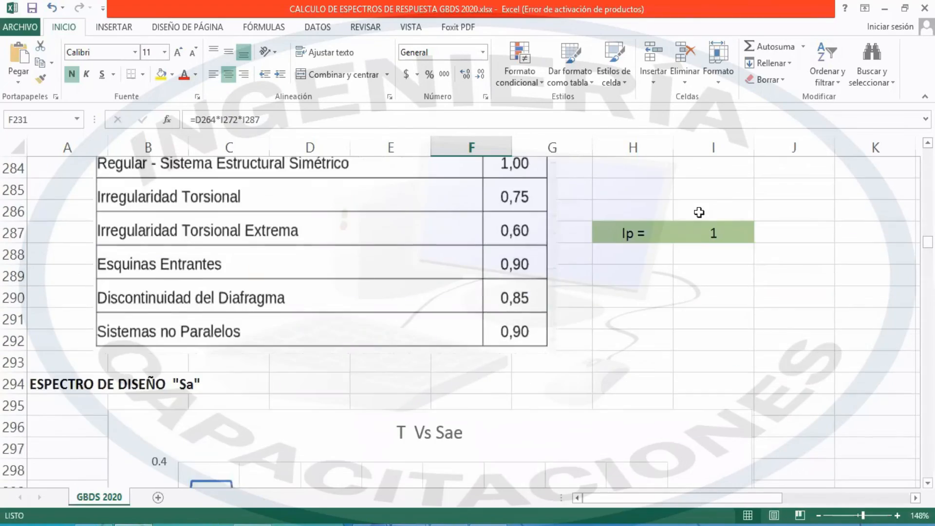
scroll(699, 211, "down", 6)
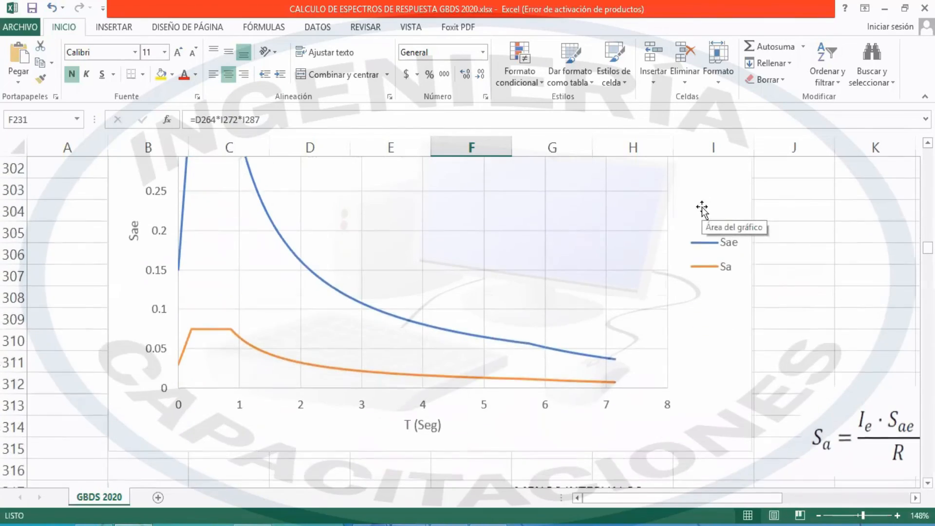
scroll(702, 206, "down", 8)
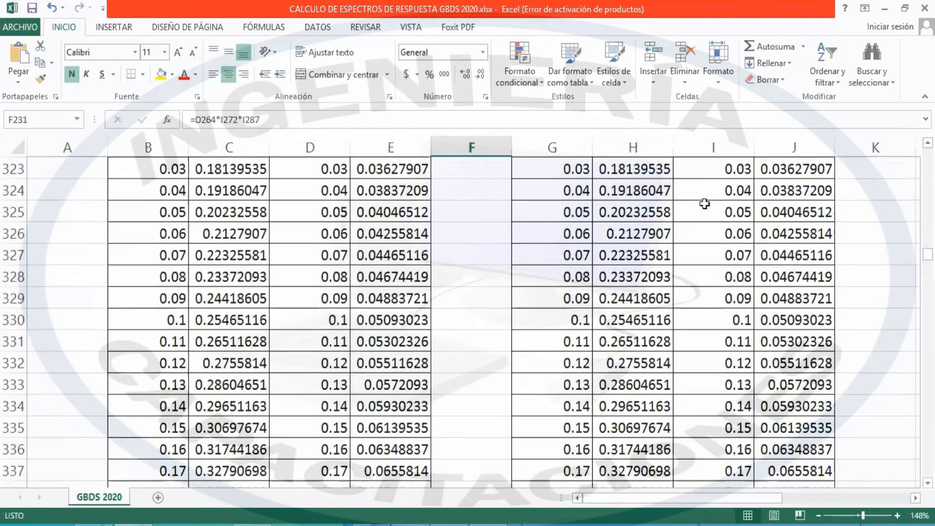
scroll(697, 227, "down", 2)
scroll(694, 223, "up", 15)
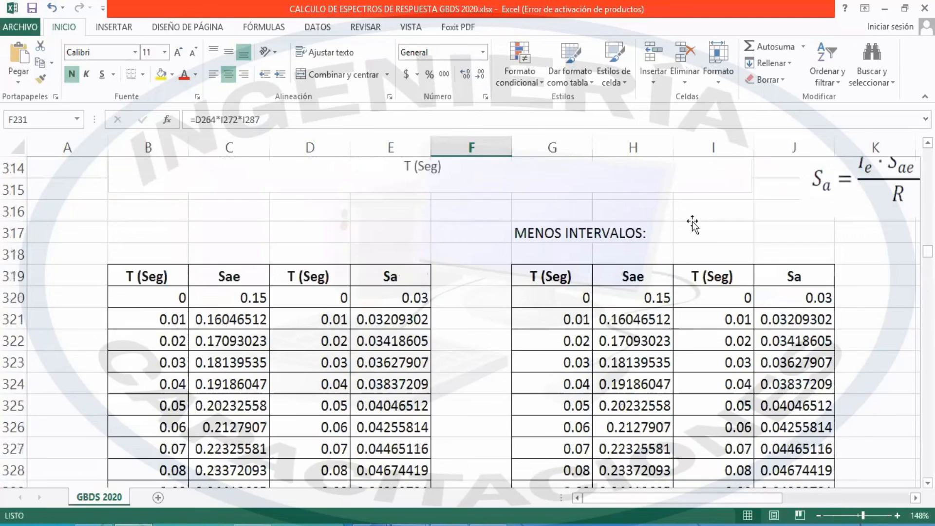
scroll(690, 223, "up", 6)
scroll(682, 227, "down", 3)
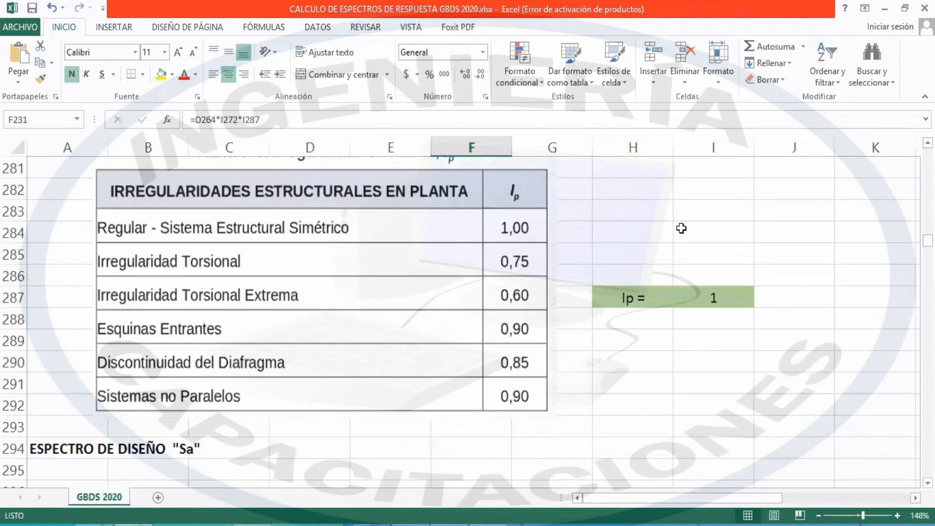
Check the Ro, Ia and Ip factor cells against the irregularity factors in Tabla 7-2 and Tabla 7-3.
scroll(682, 226, "up", 6)
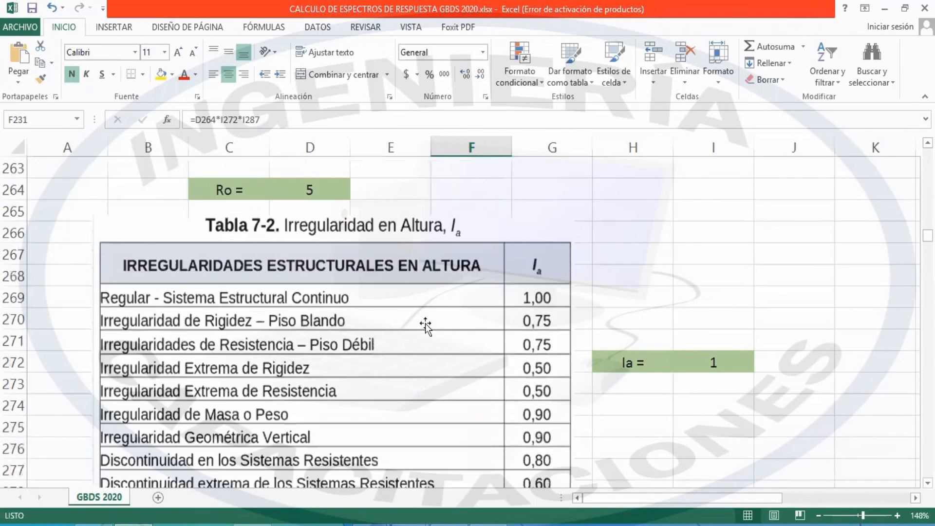
scroll(450, 348, "down", 3)
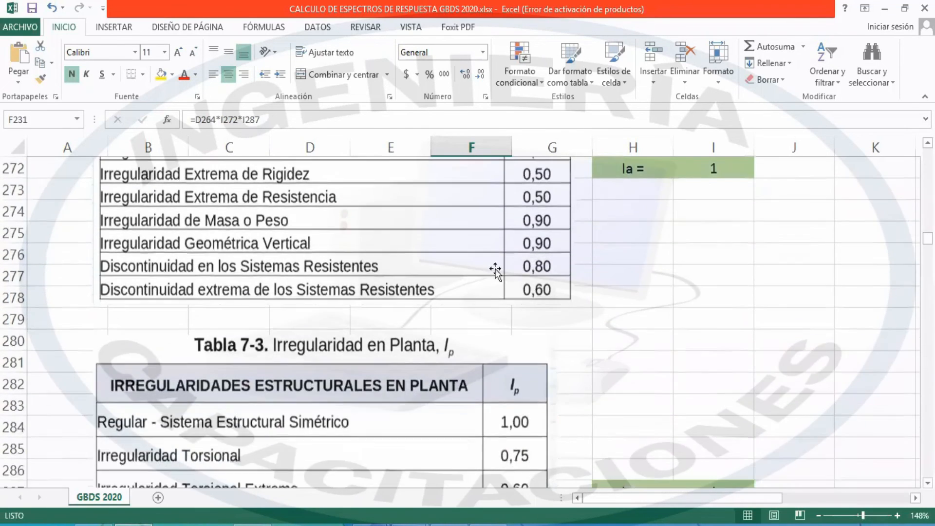
left_click(632, 289)
scroll(635, 288, "down", 2)
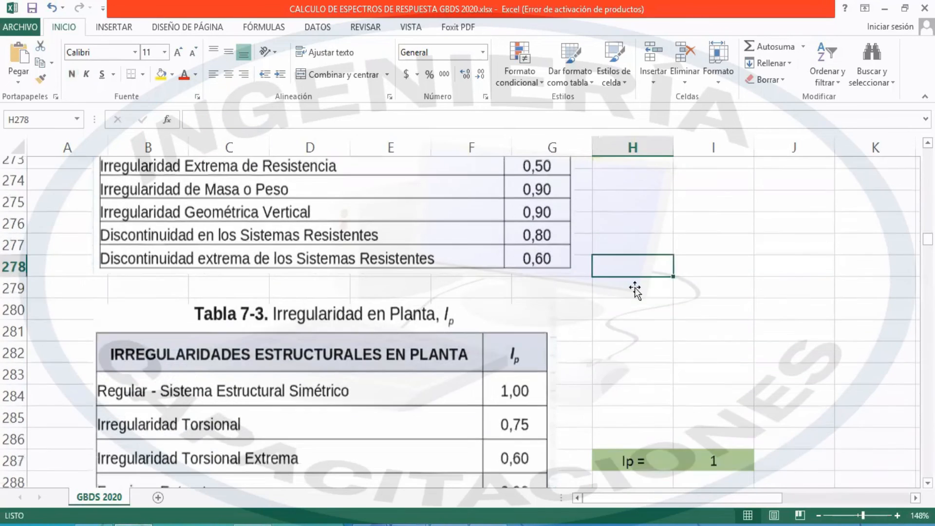
scroll(636, 281, "down", 2)
left_click(653, 292)
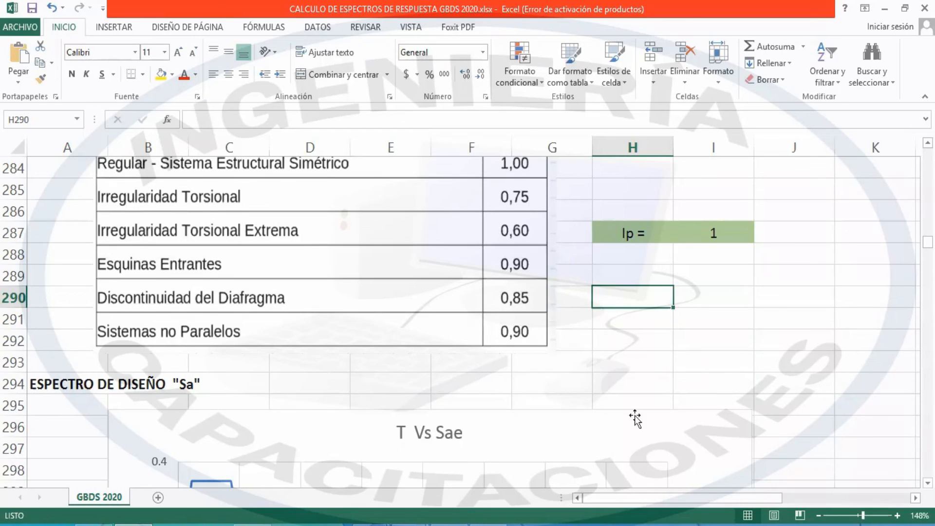
left_click(665, 365)
scroll(708, 334, "down", 4)
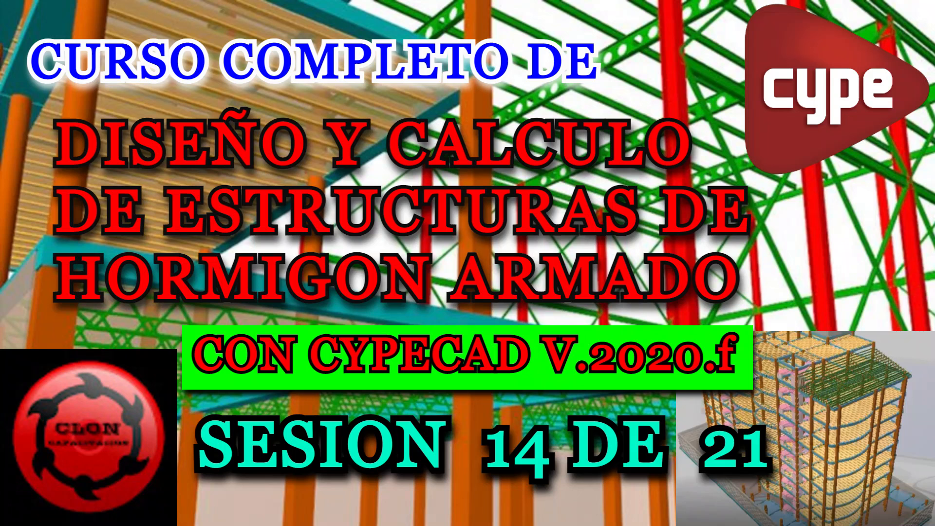